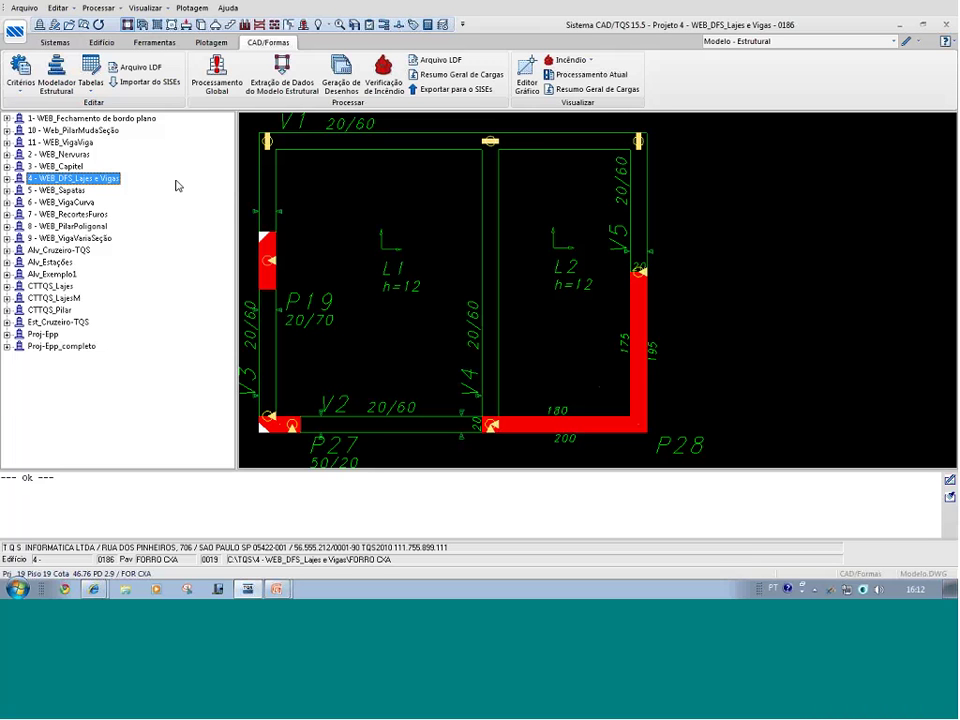
# - Open floor 3-6Teto of the building 1- WEB_Fechamento de bordo plano in the structural modeler
pyautogui.doubleClick(135, 119)
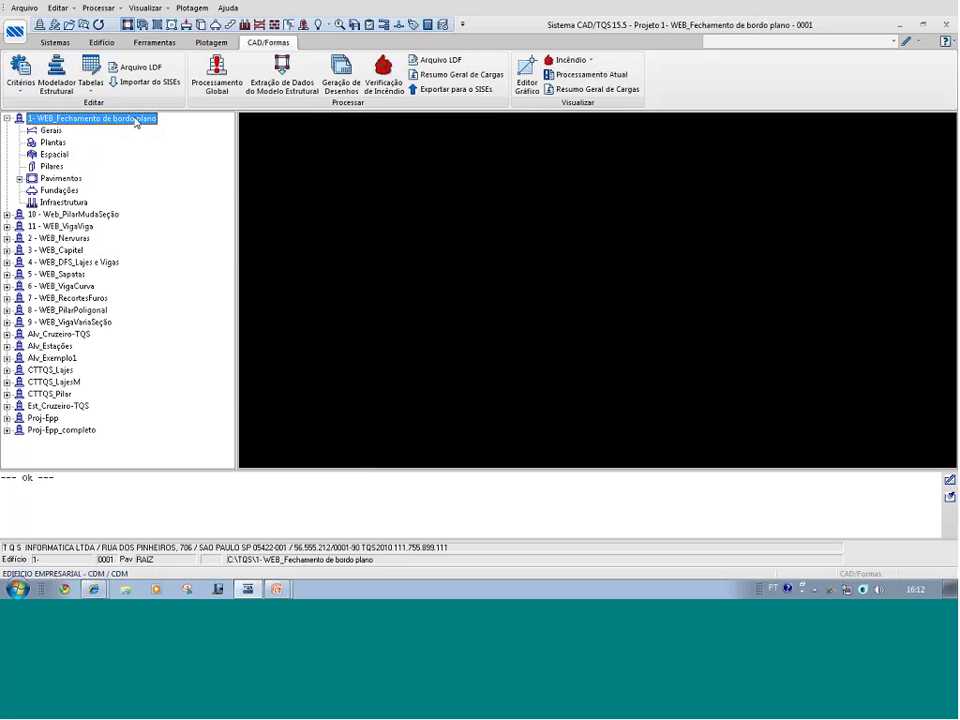
pyautogui.doubleClick(60, 178)
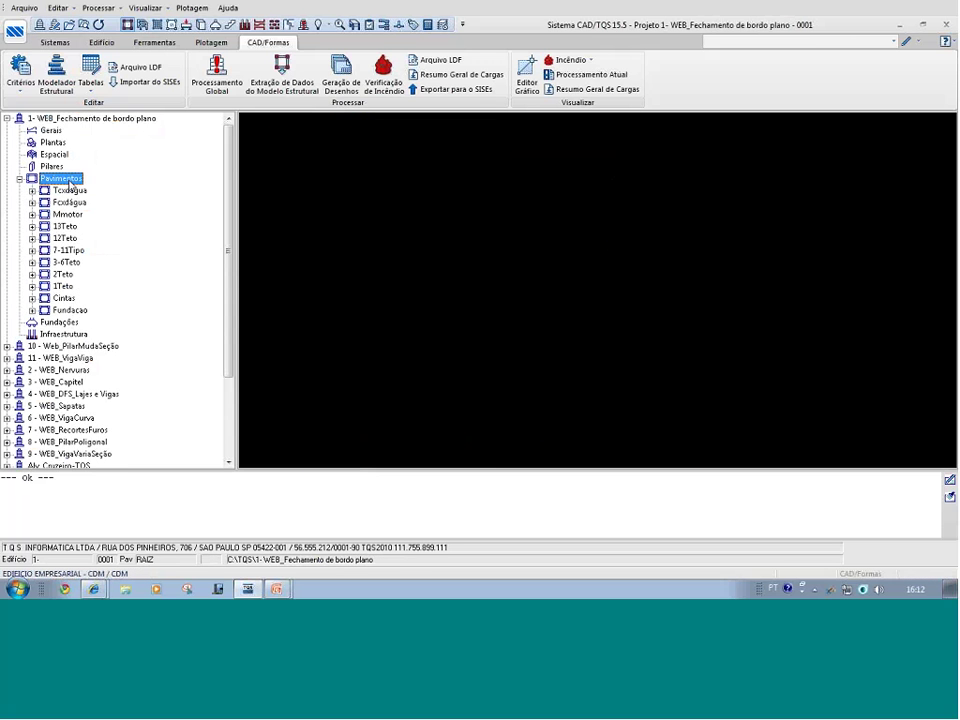
pyautogui.click(64, 238)
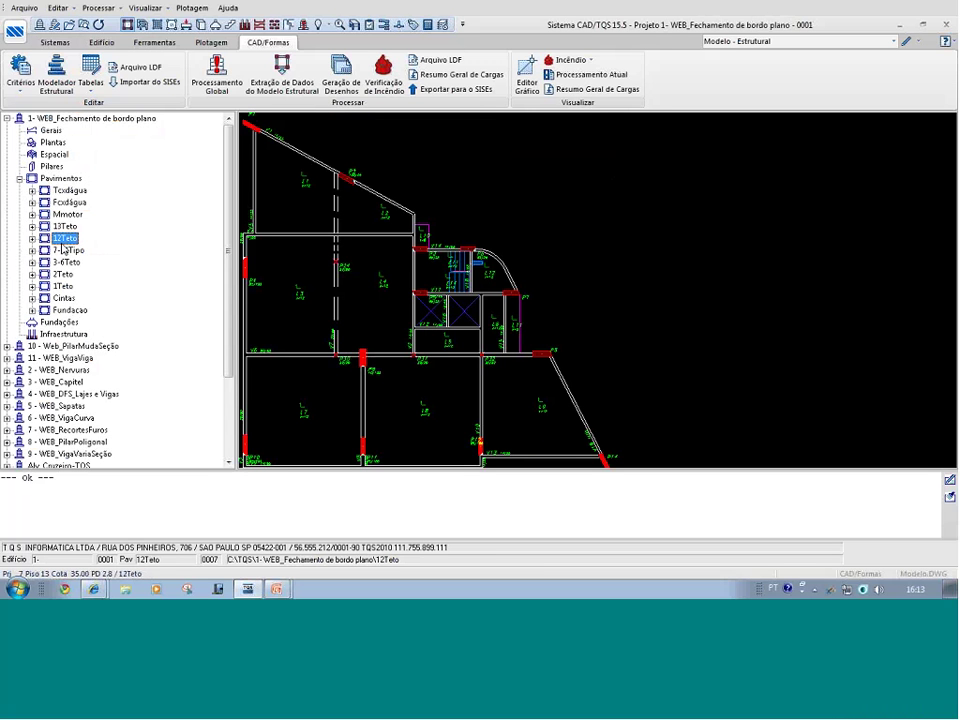
pyautogui.click(65, 262)
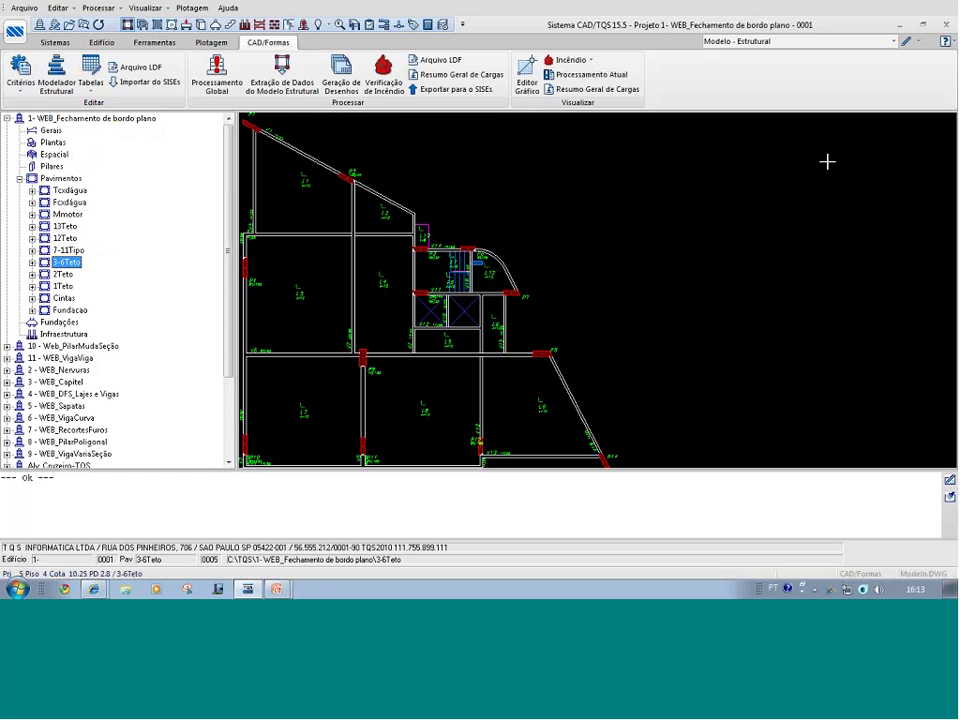
pyautogui.doubleClick(572, 346)
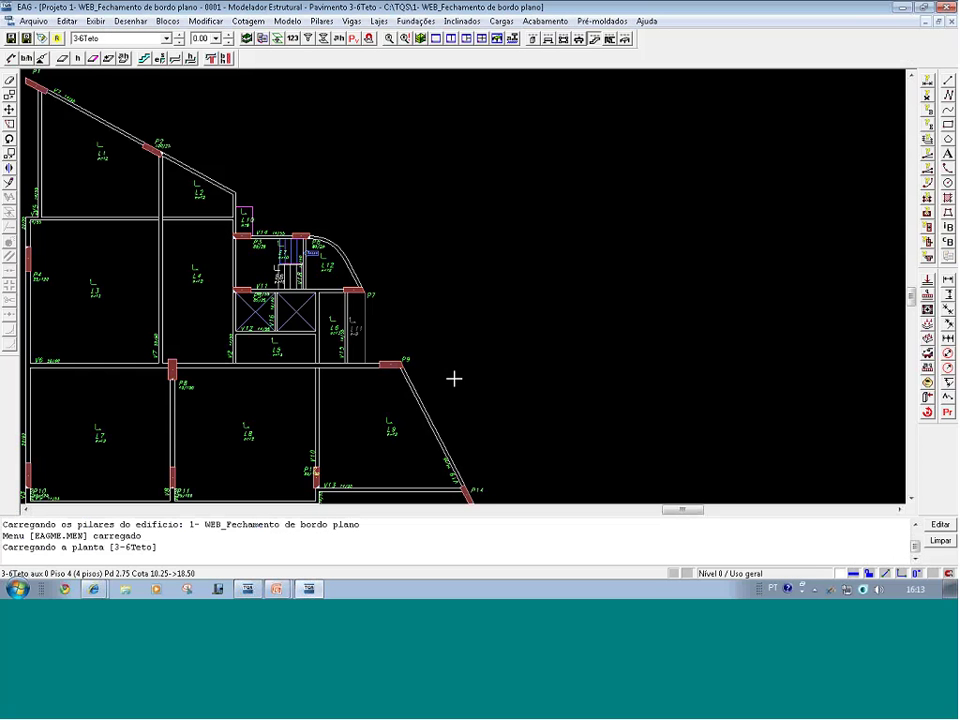
# - Hide the external reference drawing FOR0005 on floor 3-6Teto
pyautogui.press('F8')
pyautogui.click(397, 385)
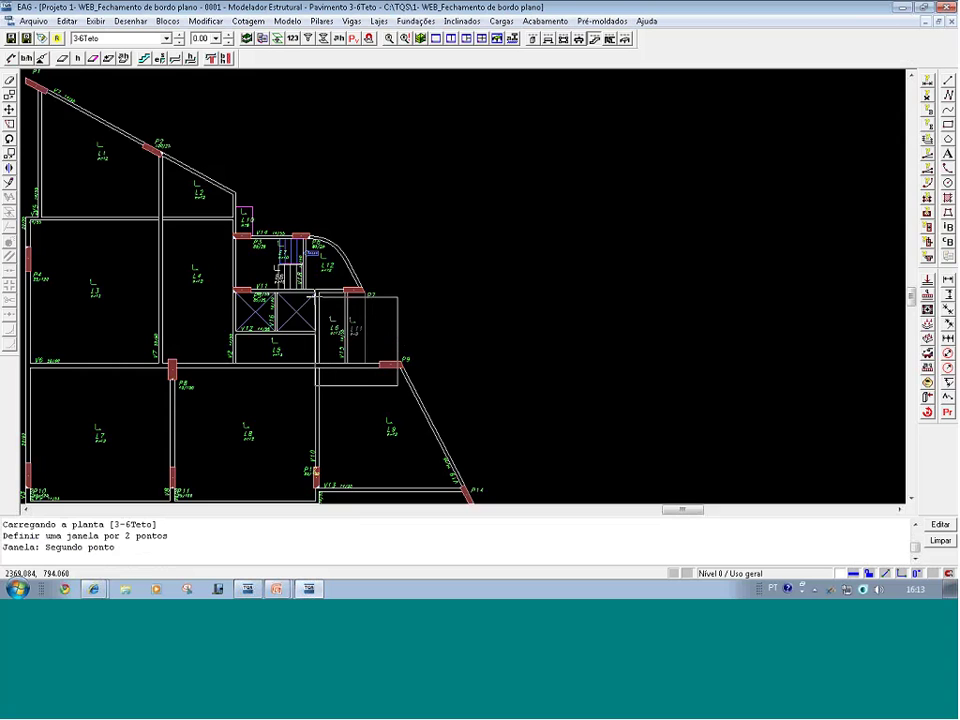
pyautogui.click(306, 280)
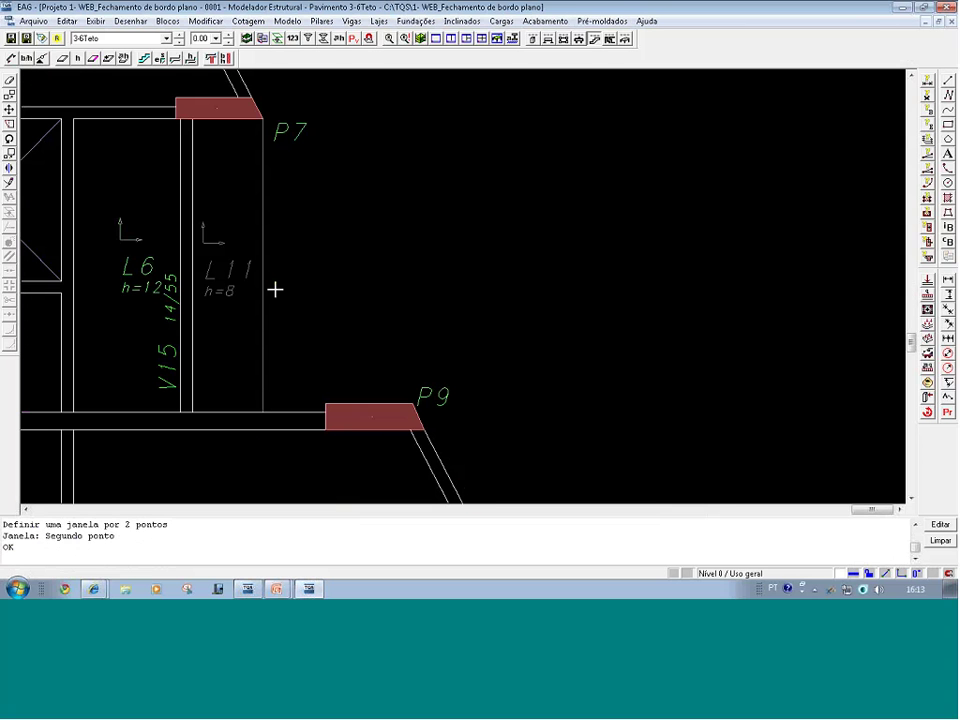
pyautogui.click(247, 38)
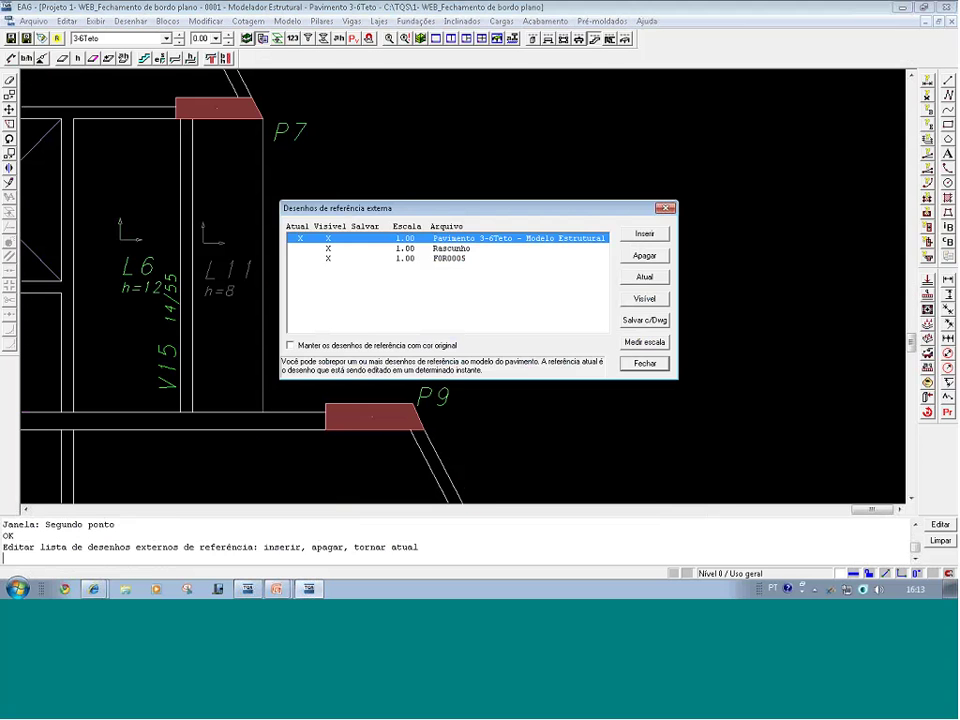
pyautogui.click(327, 259)
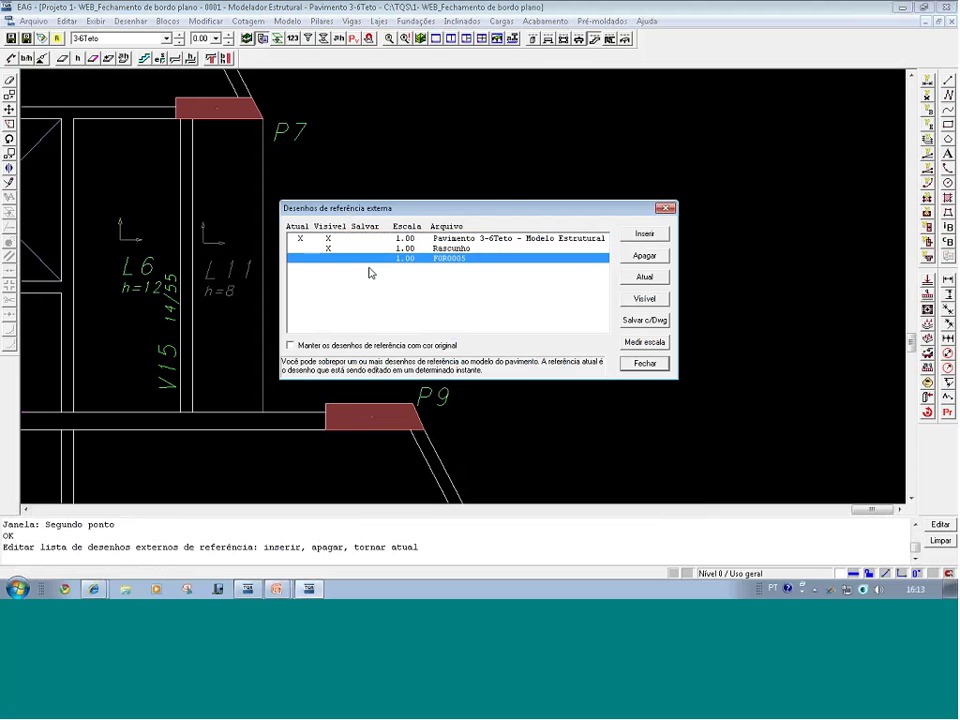
pyautogui.click(644, 362)
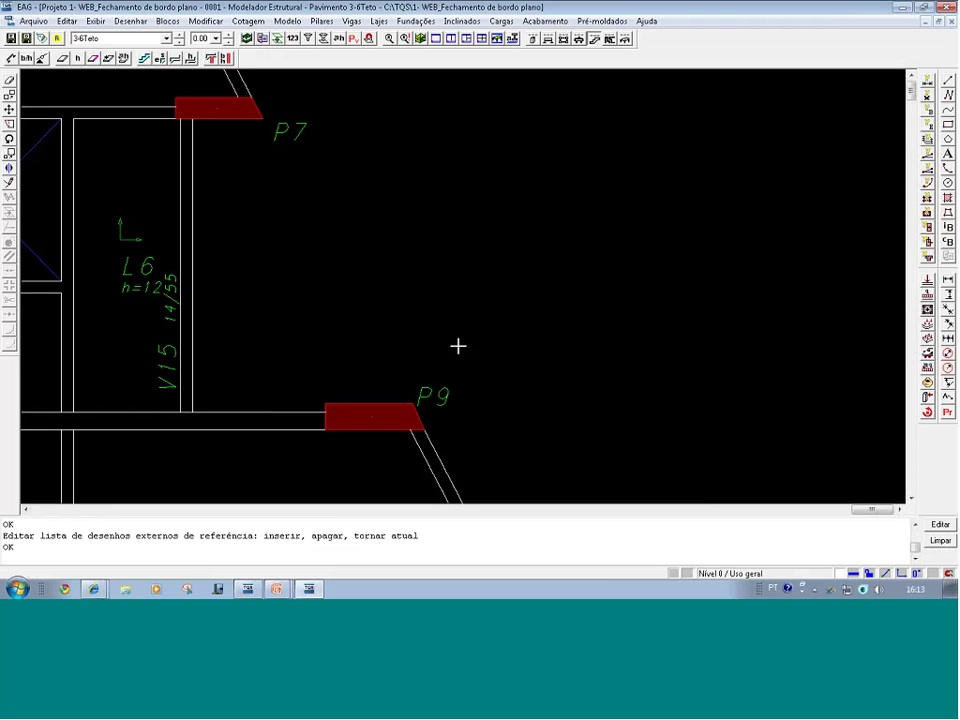
# - Examine the L11 slab area beside P7 and P9 on floor 7-11Tipo and return to floor 3-6Teto
pyautogui.press('F8')
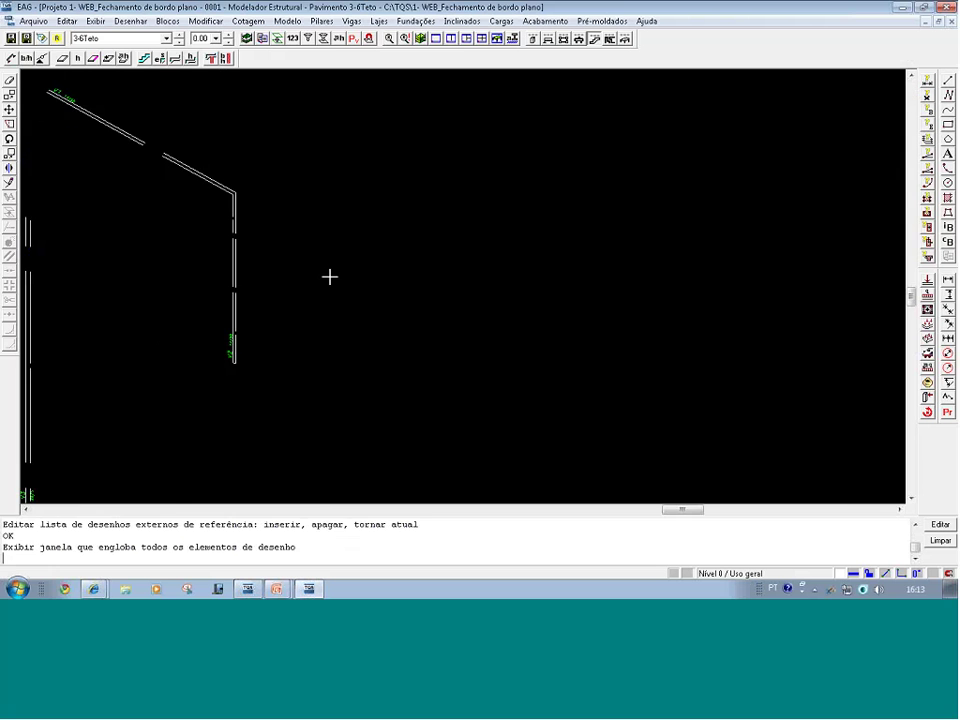
pyautogui.click(134, 40)
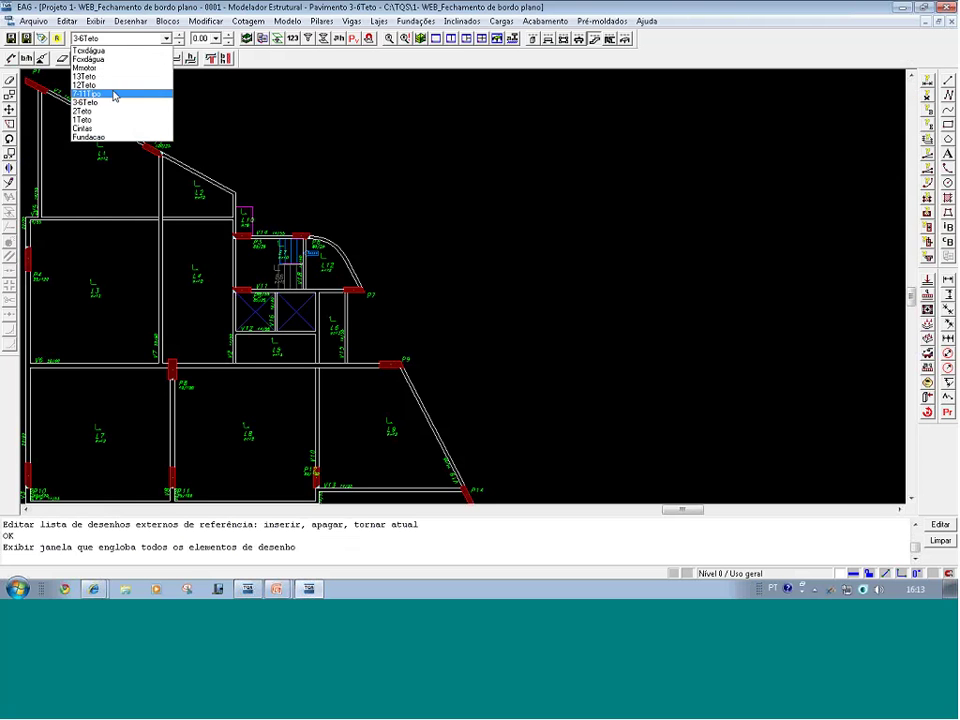
pyautogui.click(112, 93)
pyautogui.click(180, 214)
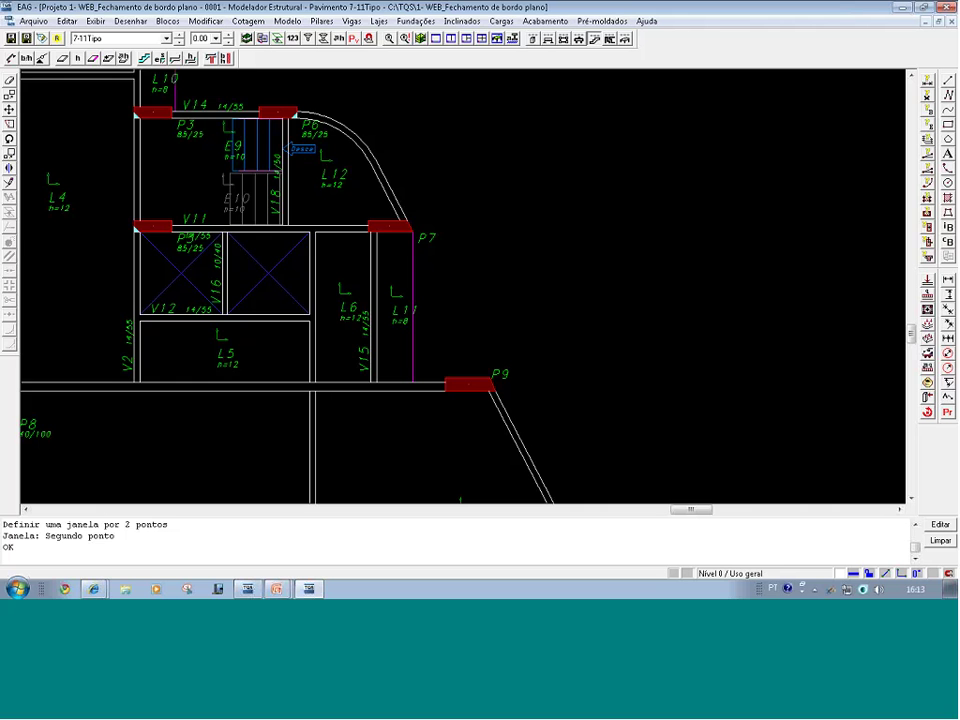
pyautogui.click(165, 39)
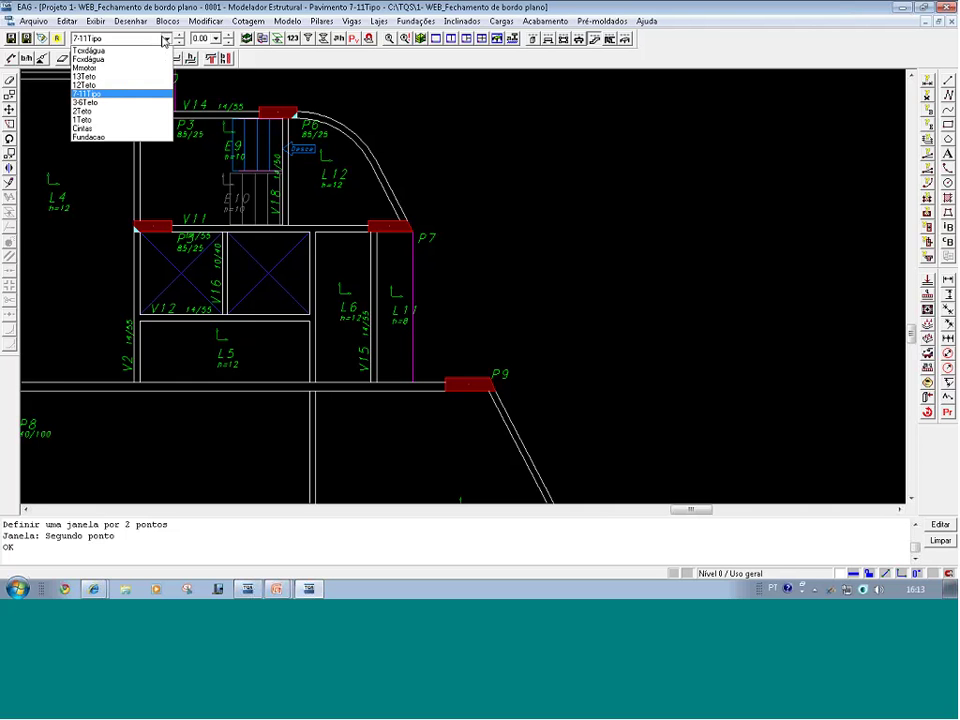
pyautogui.click(100, 102)
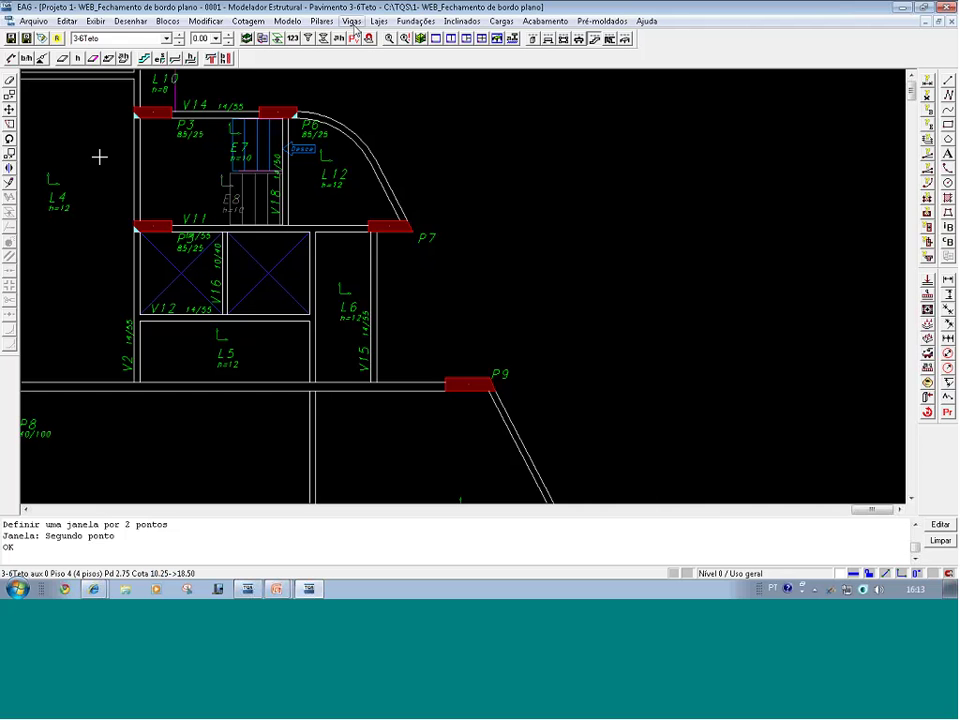
# - Turn the visibility of the external reference drawing FOR0005 back on and focus on the area between P7 and P9
pyautogui.click(194, 26)
pyautogui.click(342, 258)
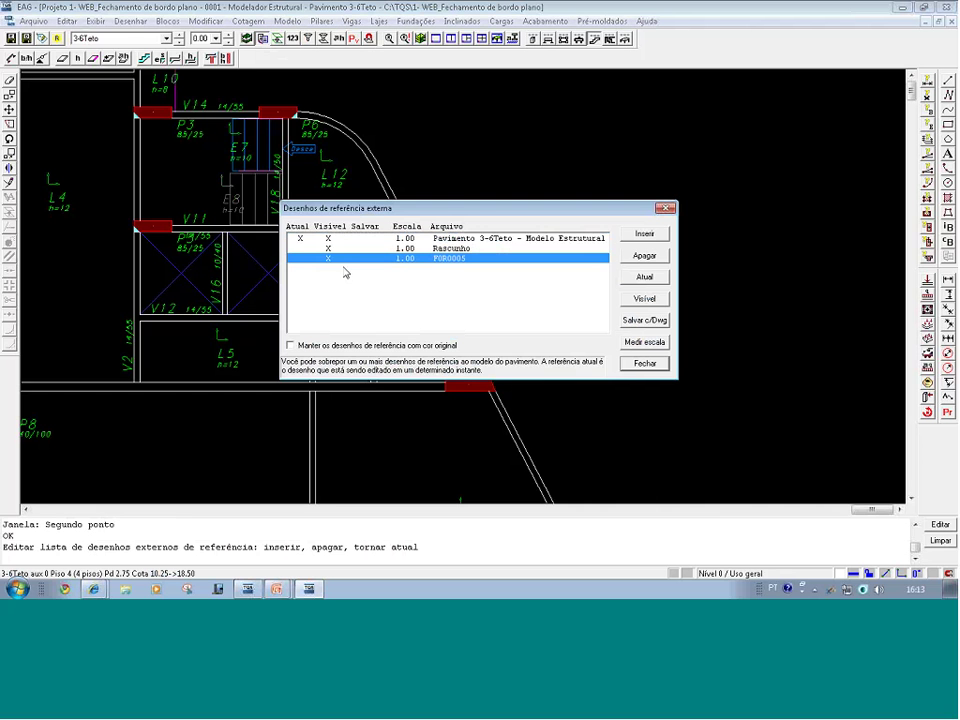
pyautogui.click(644, 363)
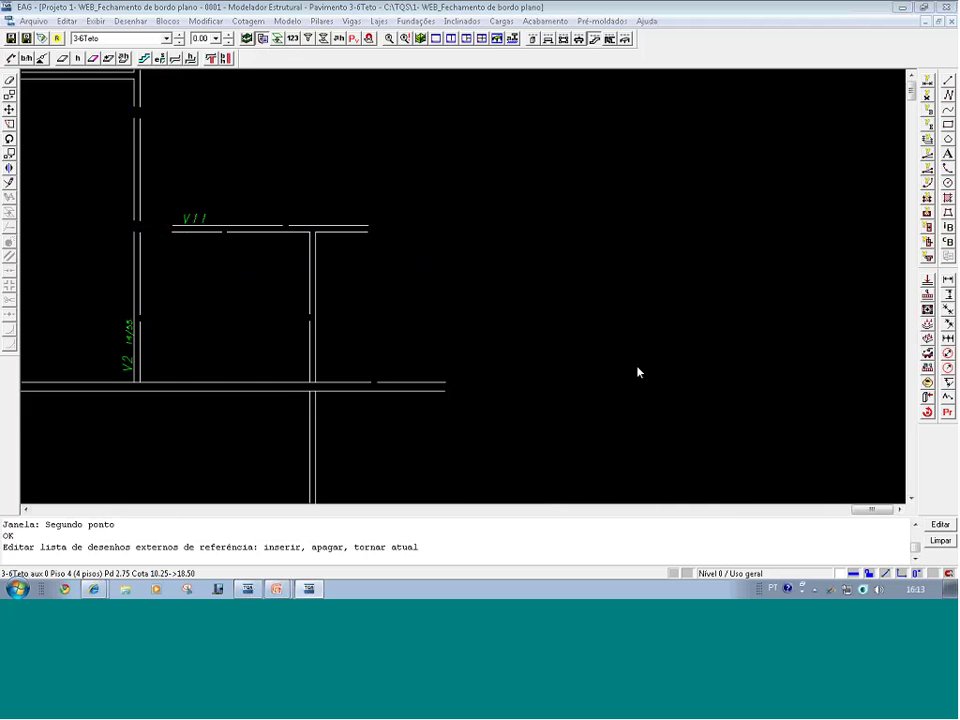
pyautogui.click(497, 418)
pyautogui.click(287, 220)
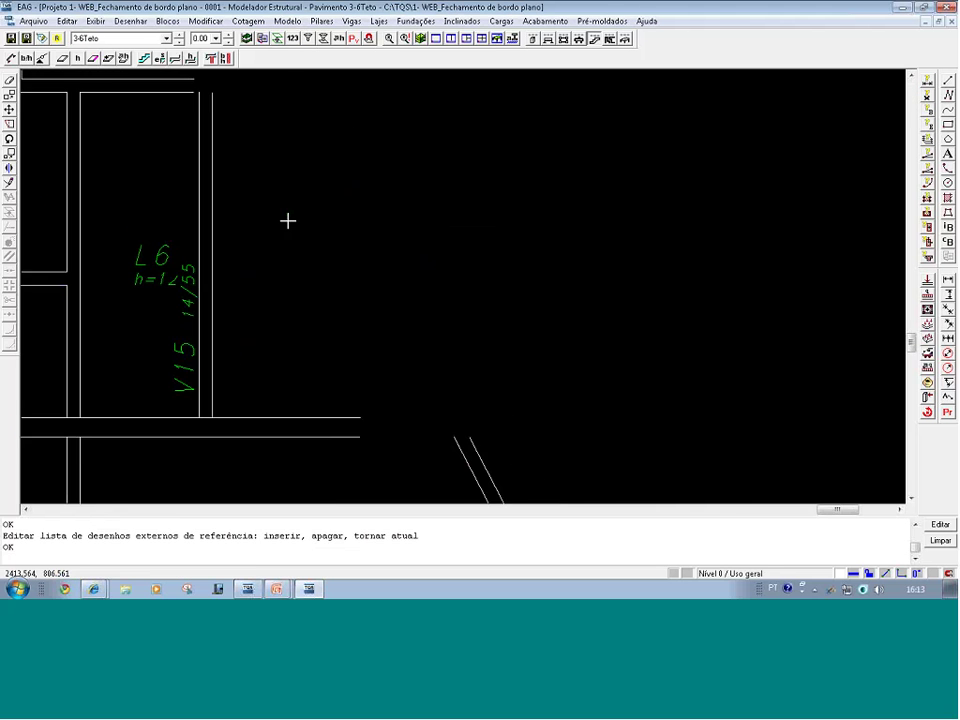
pyautogui.moveTo(287, 220); pyautogui.dragTo(317, 246, button='middle')
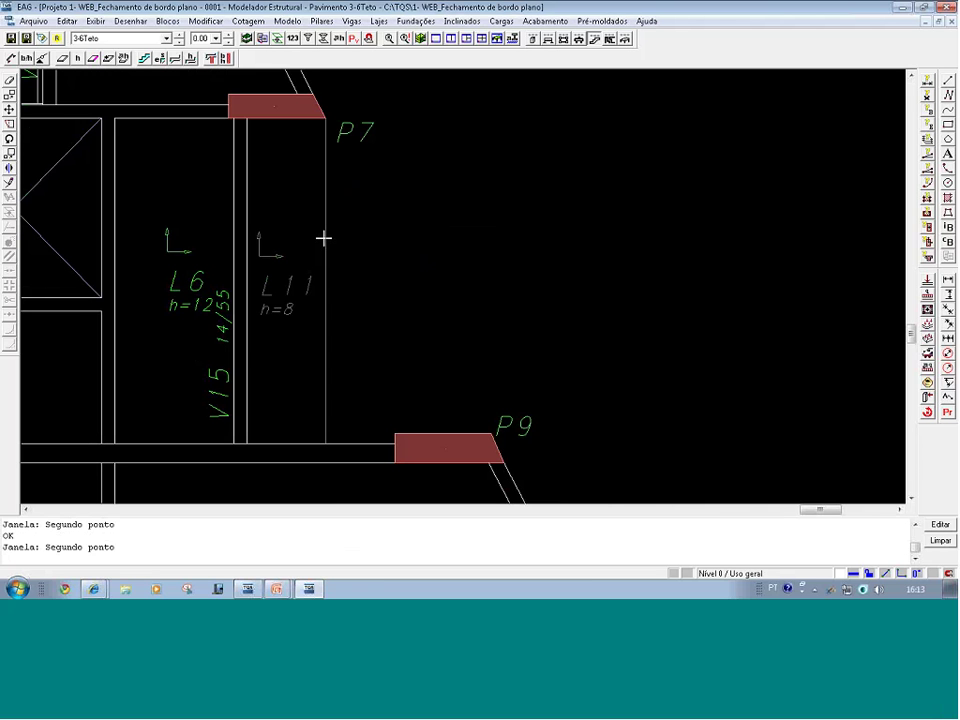
pyautogui.click(379, 21)
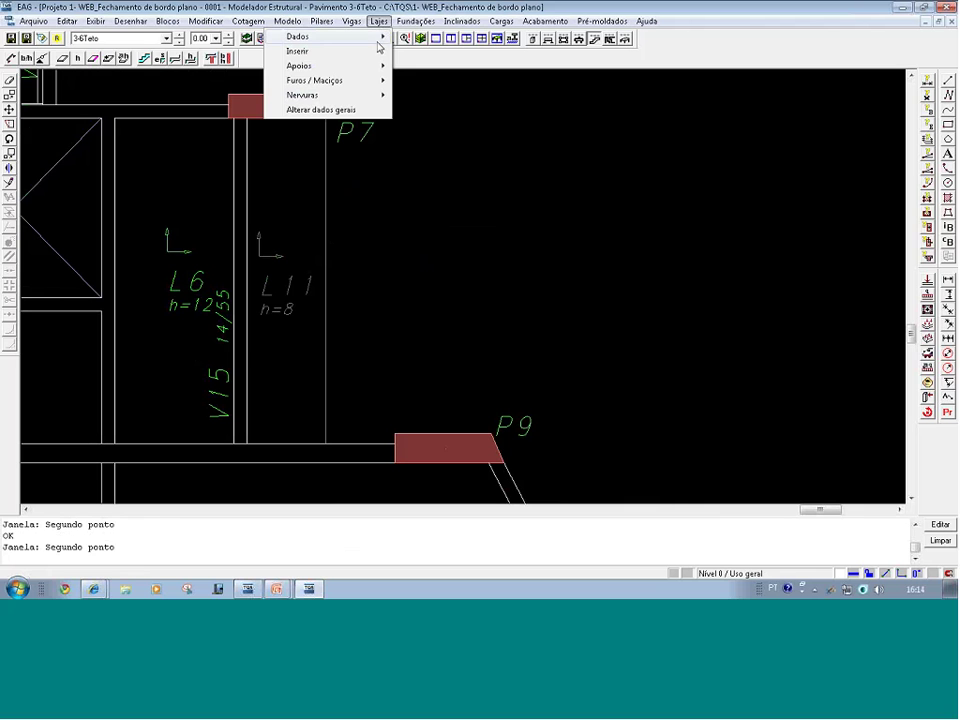
pyautogui.moveTo(372, 70)
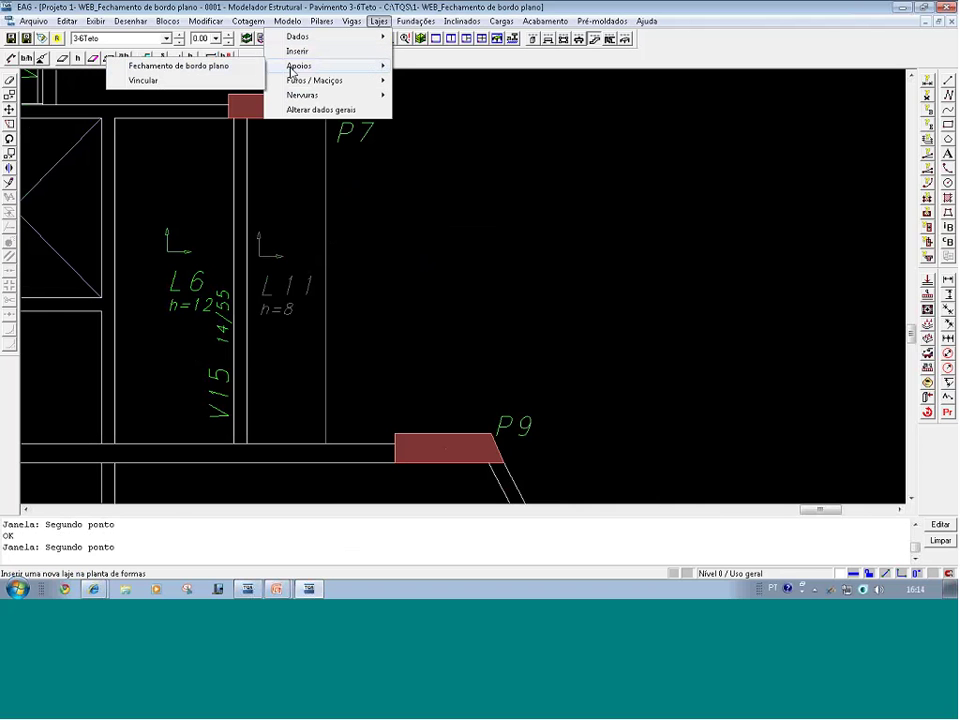
pyautogui.click(231, 80)
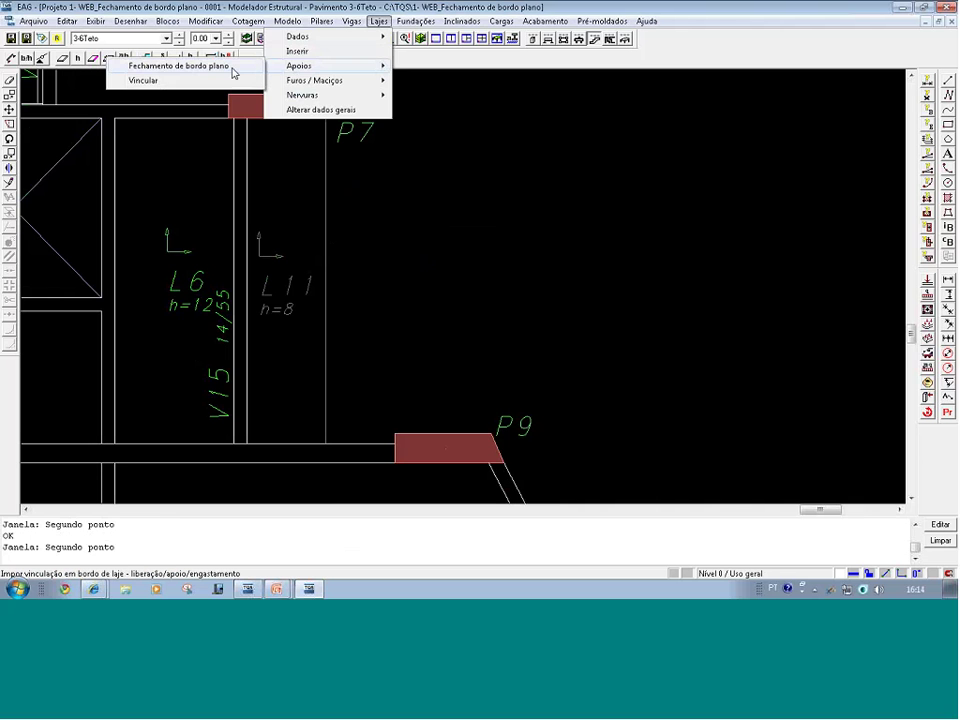
pyautogui.click(411, 214)
pyautogui.click(512, 142)
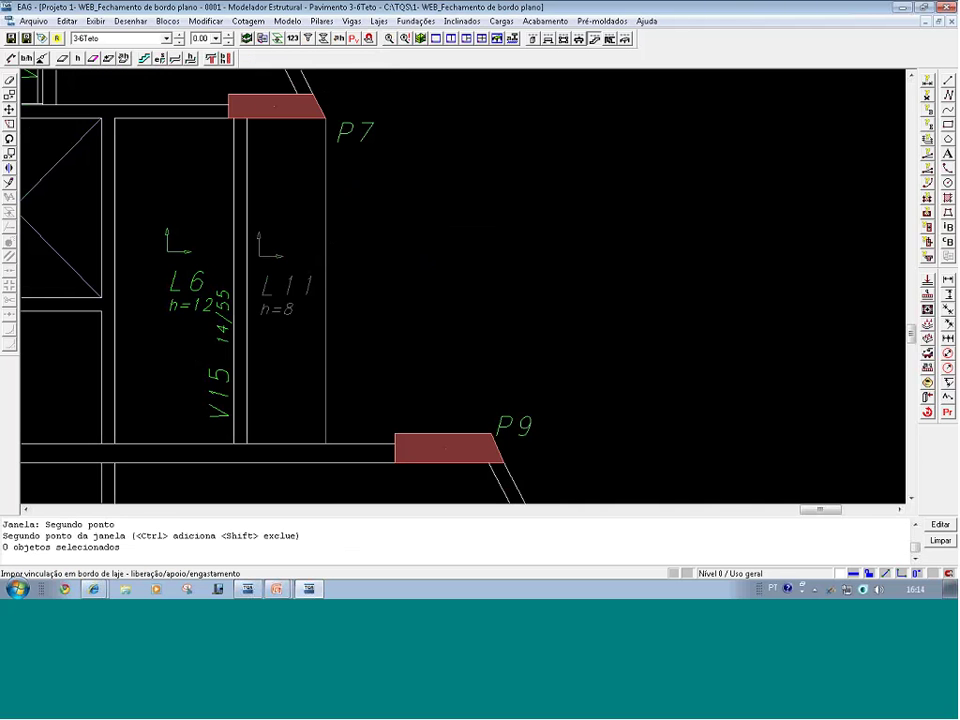
# - Activate the slab toolbar and locate the Fechamento de bordo plano command among the slab support commands
pyautogui.click(563, 39)
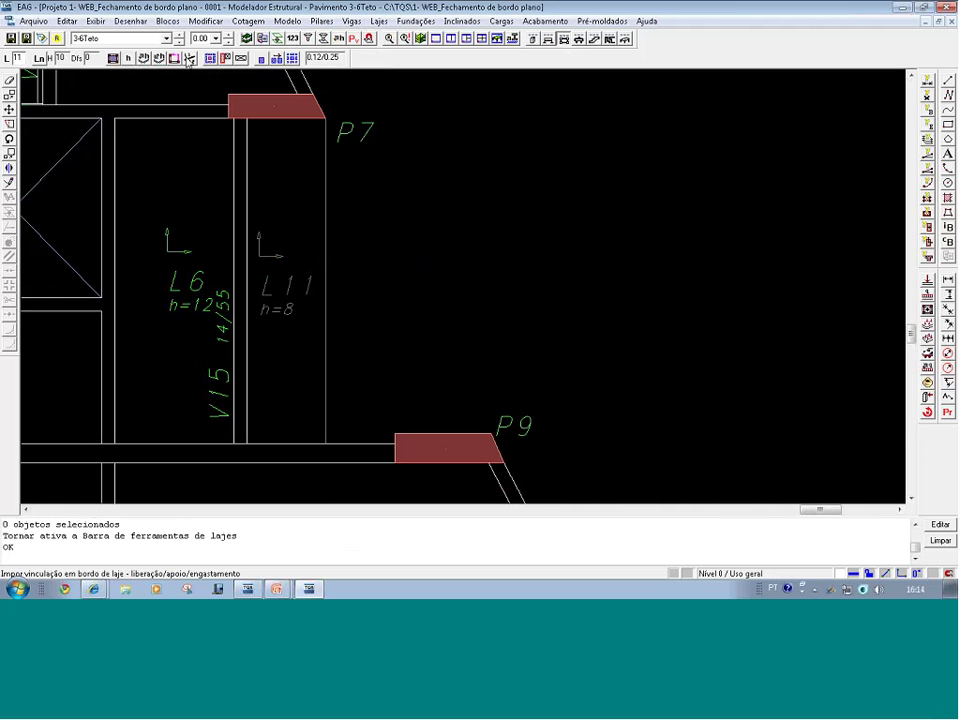
pyautogui.click(377, 22)
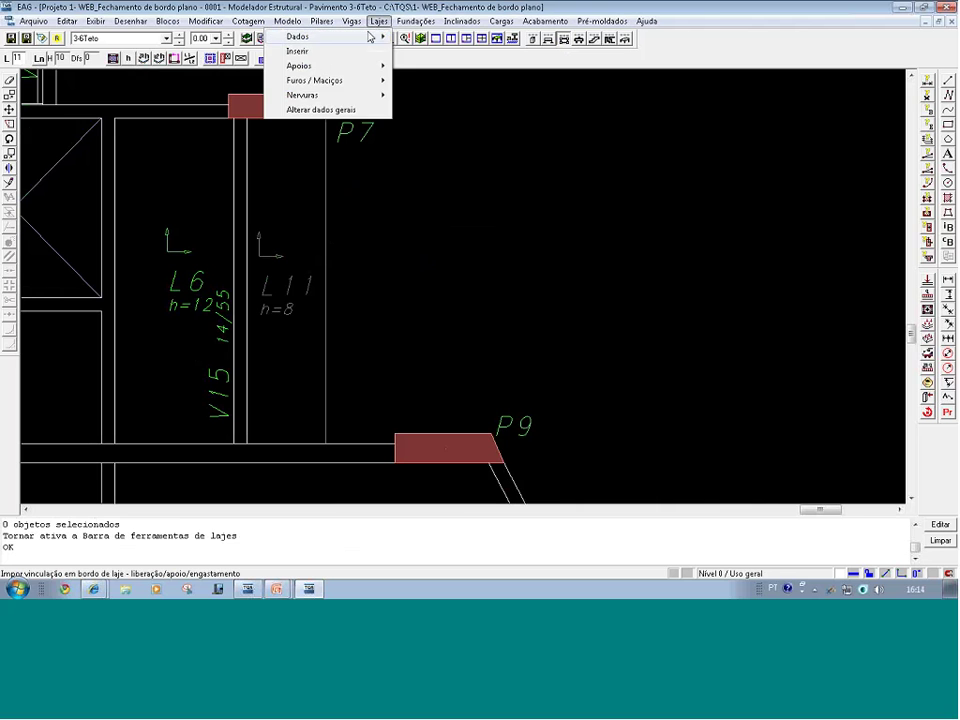
pyautogui.moveTo(351, 70)
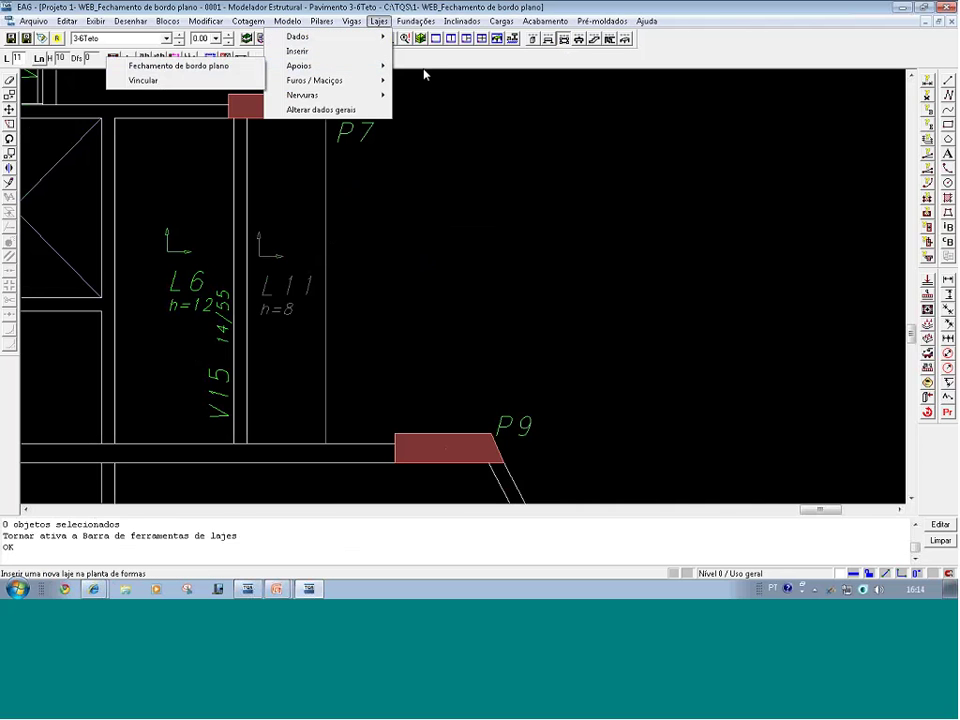
pyautogui.click(178, 65)
pyautogui.click(426, 97)
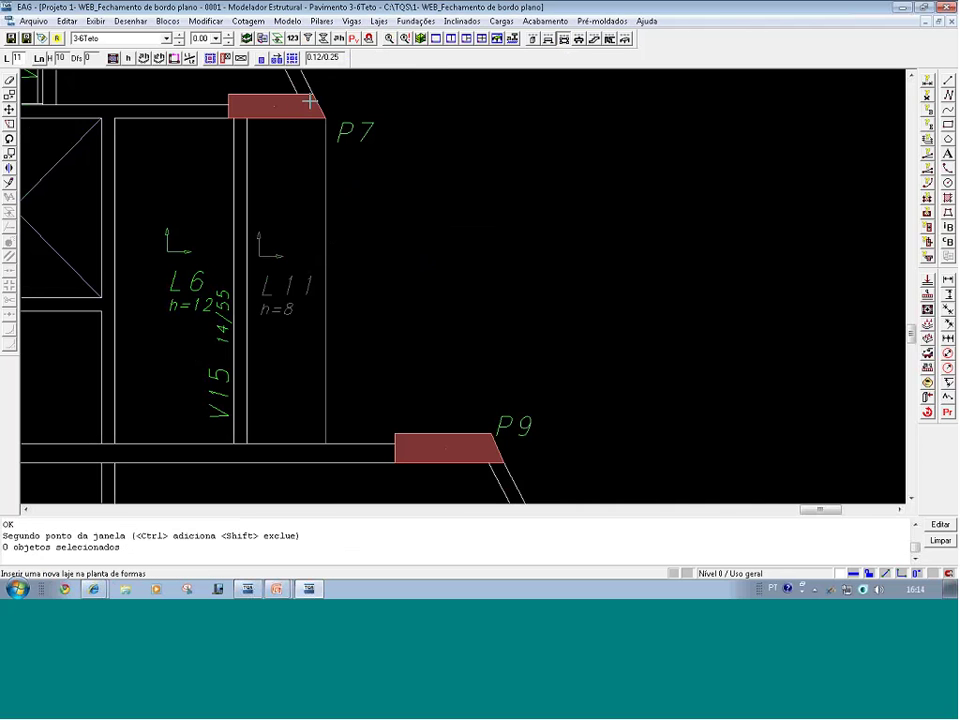
# - Draw a flat slab edge closure along the reference edge of L11, from the corner of P7 to the horizontal beam beside P9
pyautogui.click(174, 59)
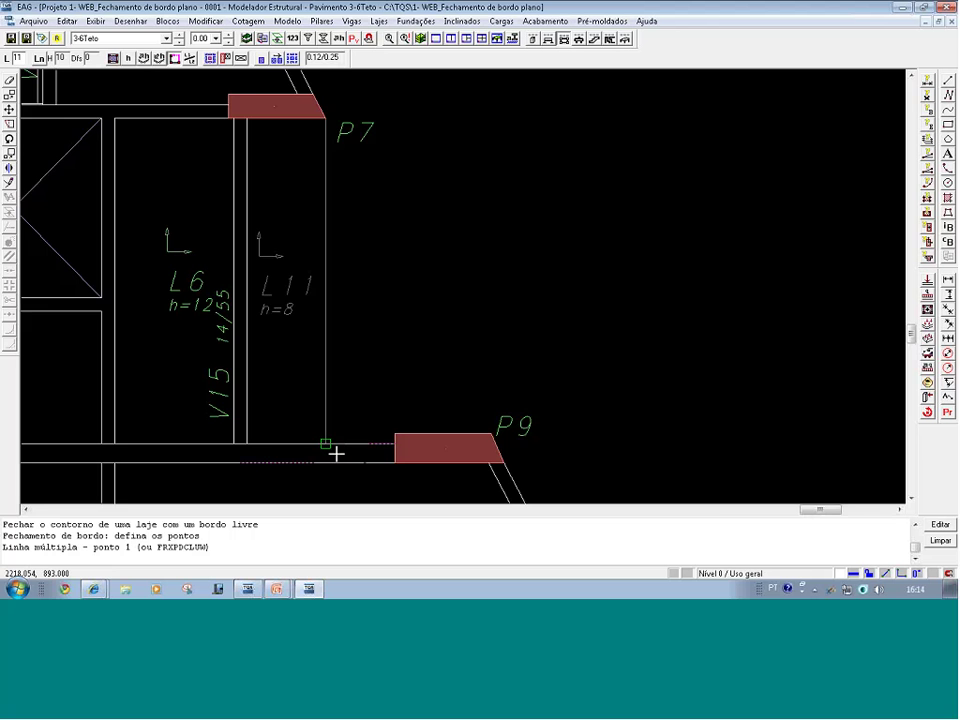
pyautogui.scroll(-2, 336, 454)
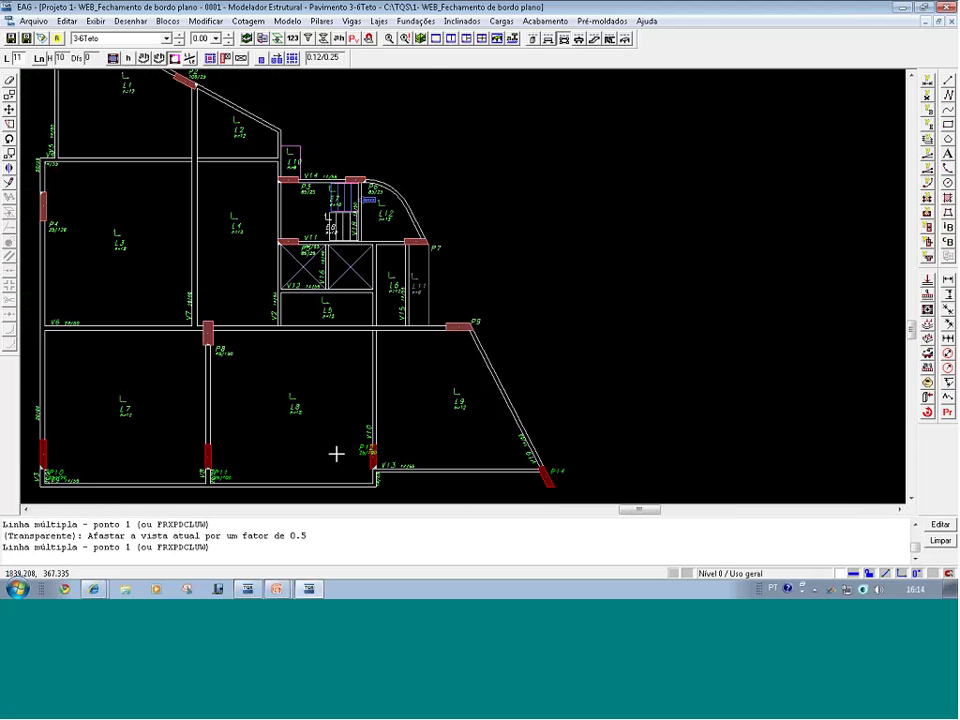
pyautogui.press('F8')
pyautogui.click(343, 238)
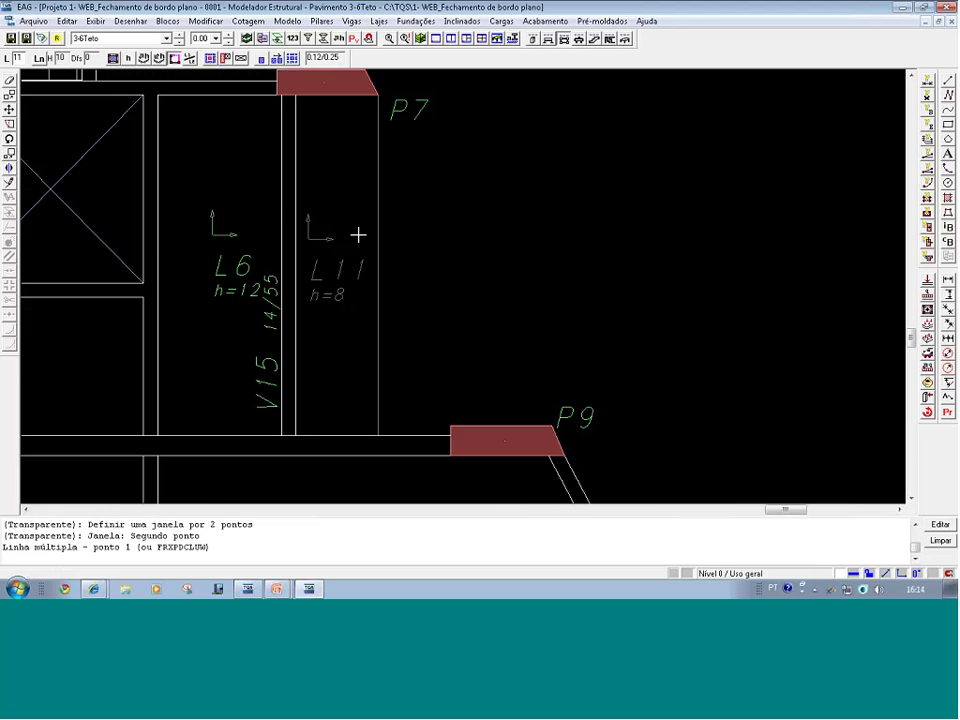
pyautogui.click(376, 123)
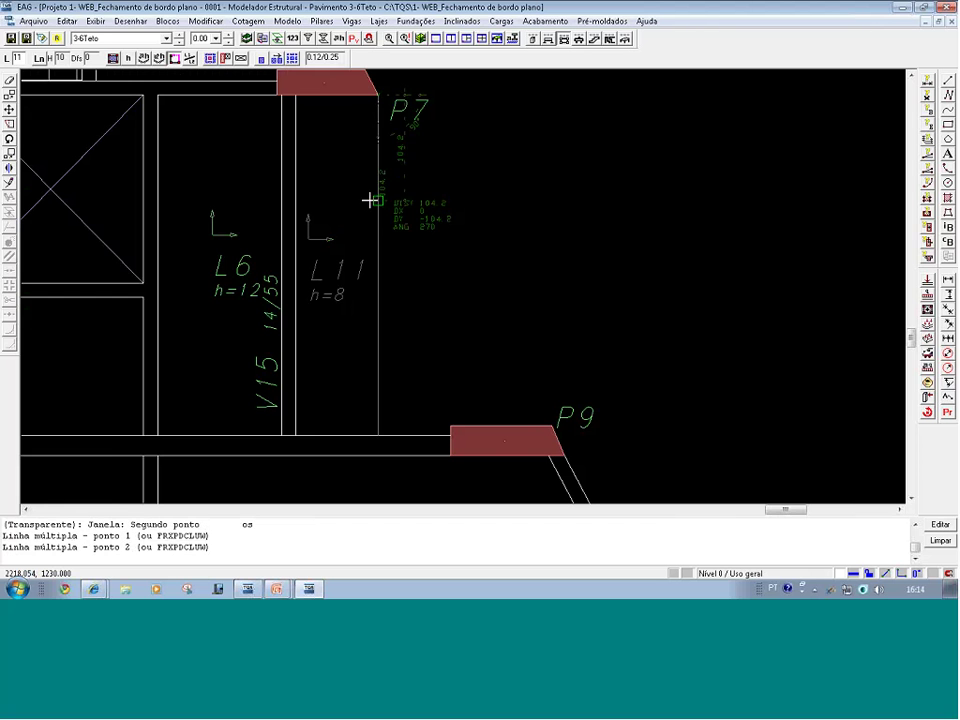
pyautogui.click(377, 435)
pyautogui.press('Return')
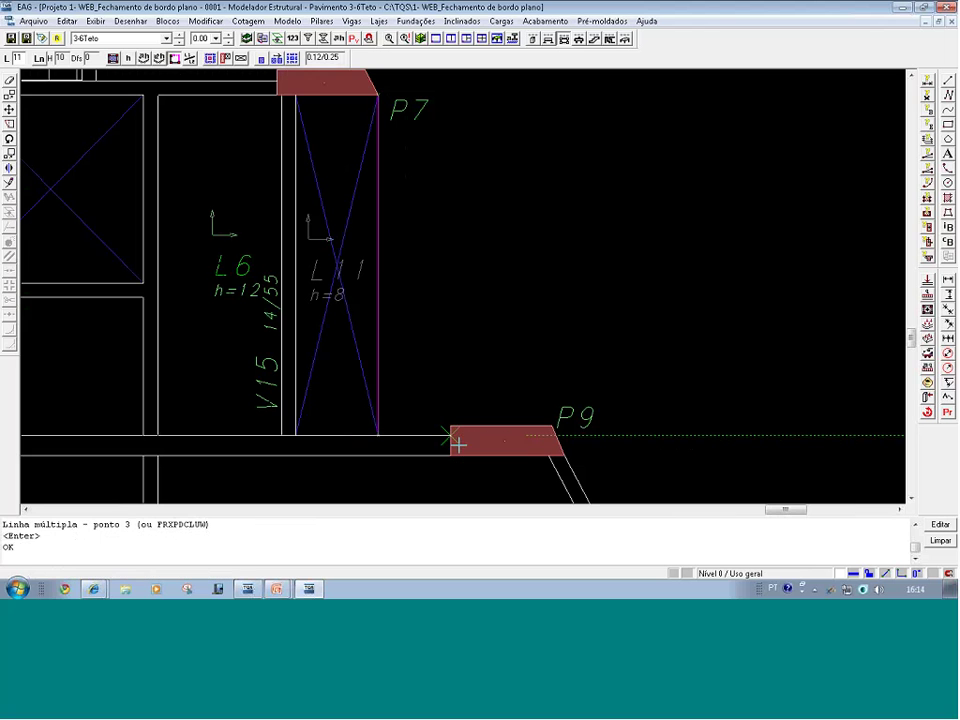
# - Insert slab L11 as a solid 10 cm slab in the closed area between V15 and the new edge, with a zero-degree main direction
pyautogui.moveTo(459, 383); pyautogui.dragTo(464, 382, button='middle')
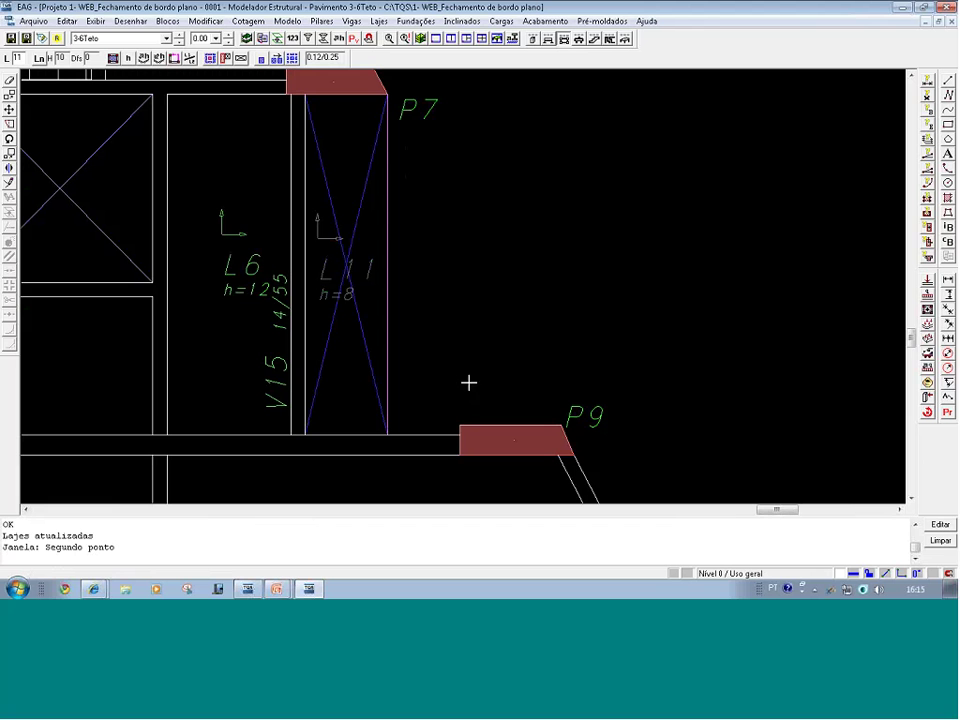
pyautogui.click(128, 58)
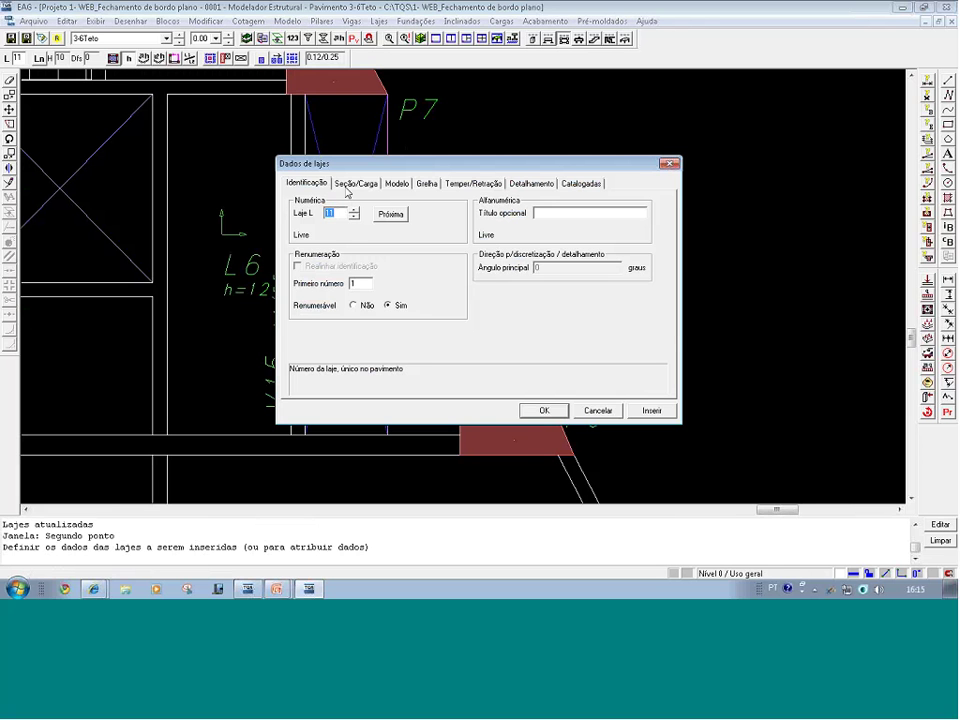
pyautogui.click(352, 186)
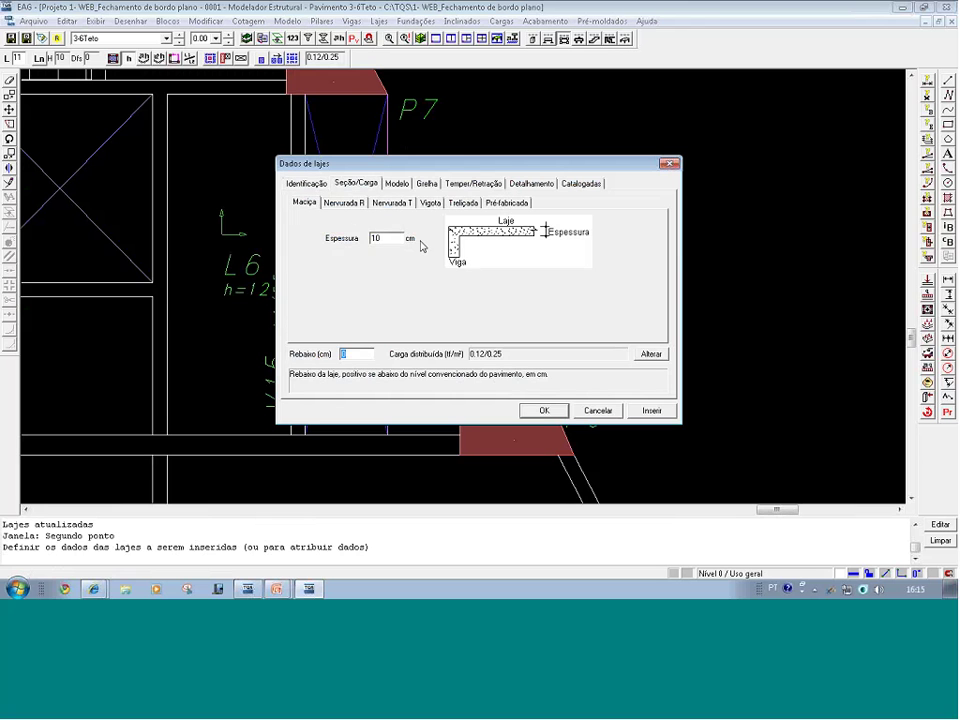
pyautogui.click(544, 410)
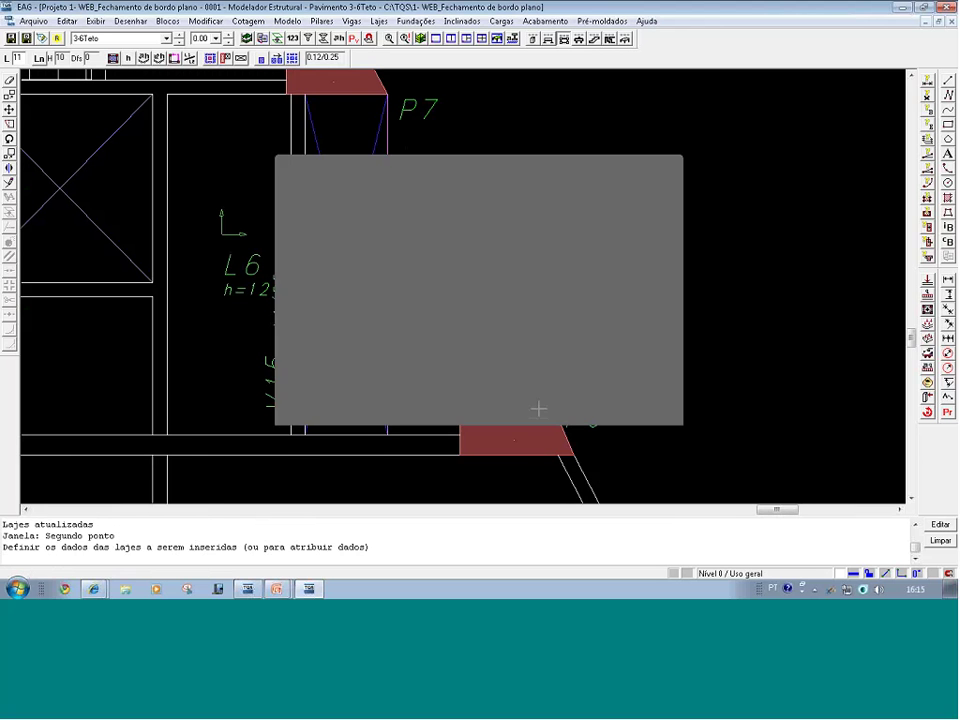
pyautogui.click(113, 58)
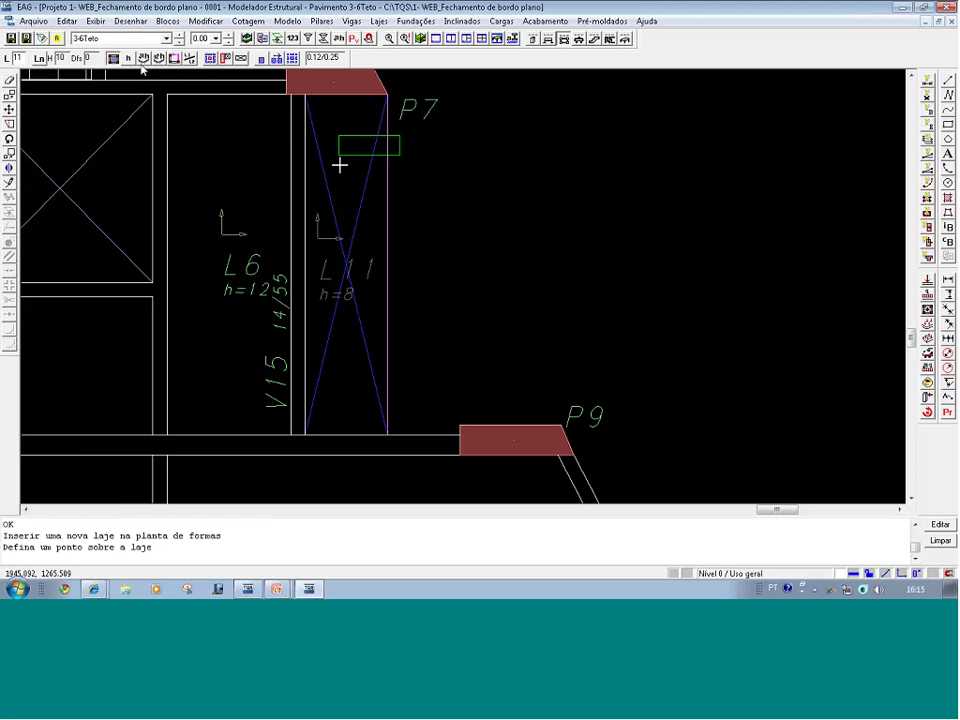
pyautogui.click(327, 233)
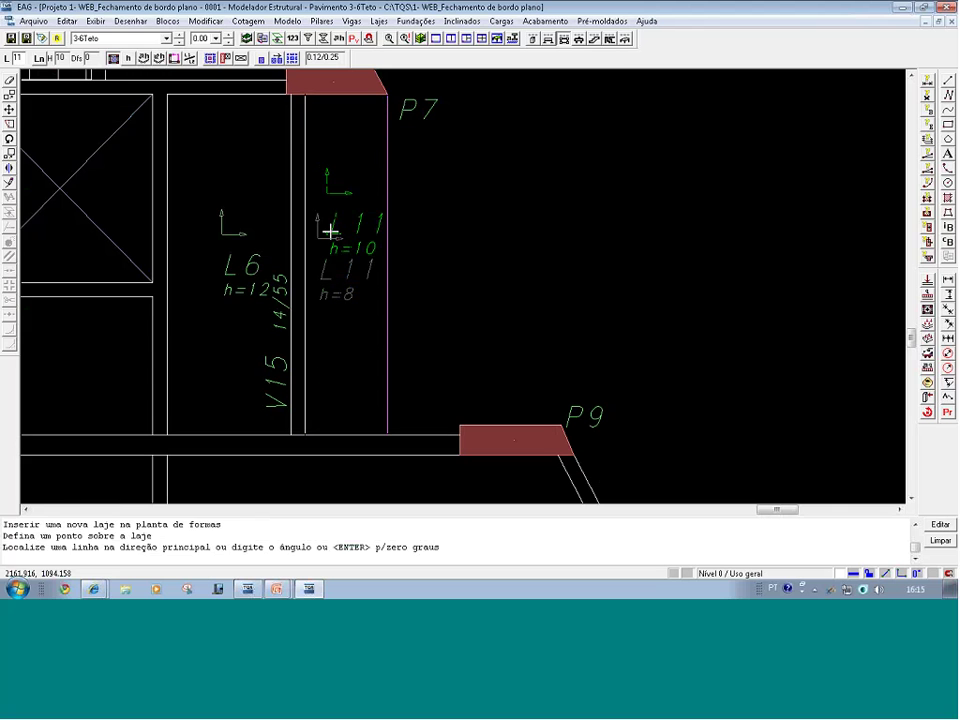
pyautogui.press('Return')
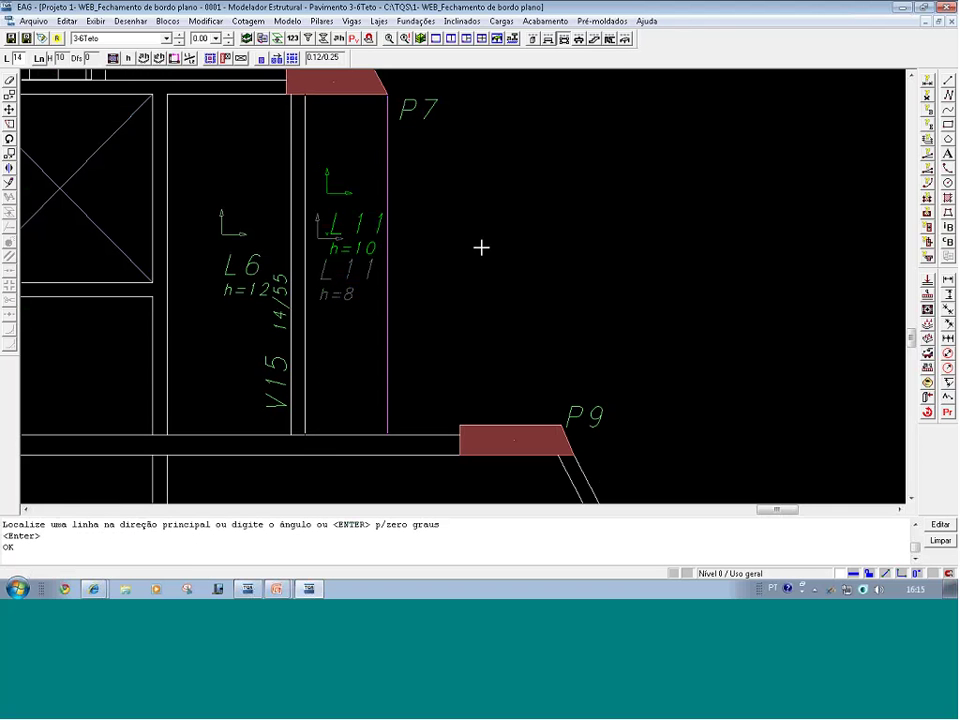
# - View the whole 3-6Teto floor plan and close the structural modeler without saving the building
pyautogui.scroll(-1, 481, 247)
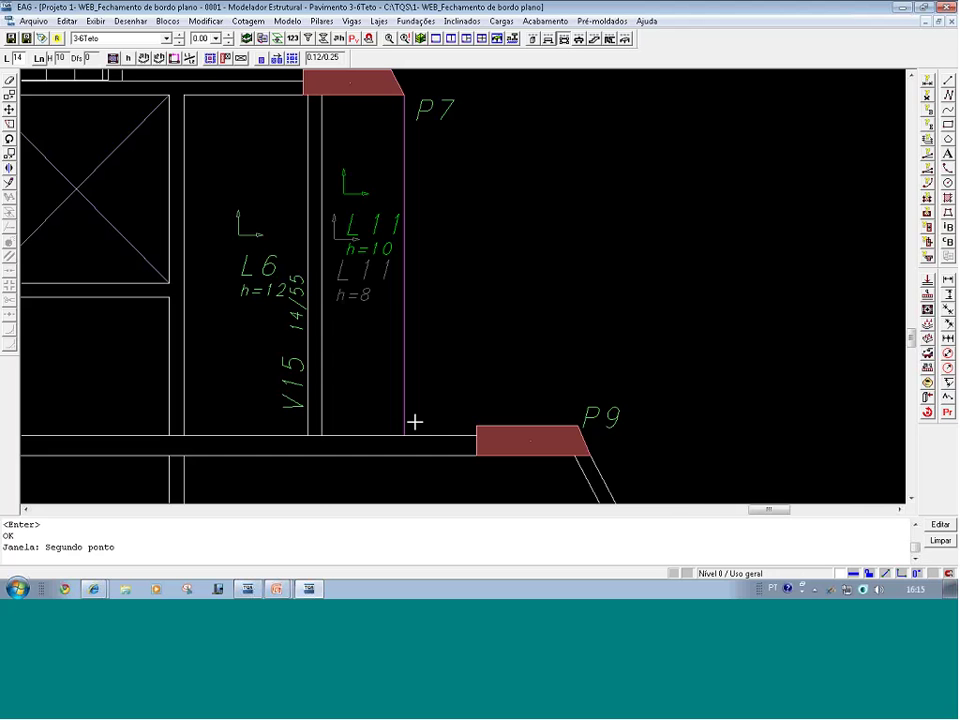
pyautogui.hotkey('shift', 'F8')
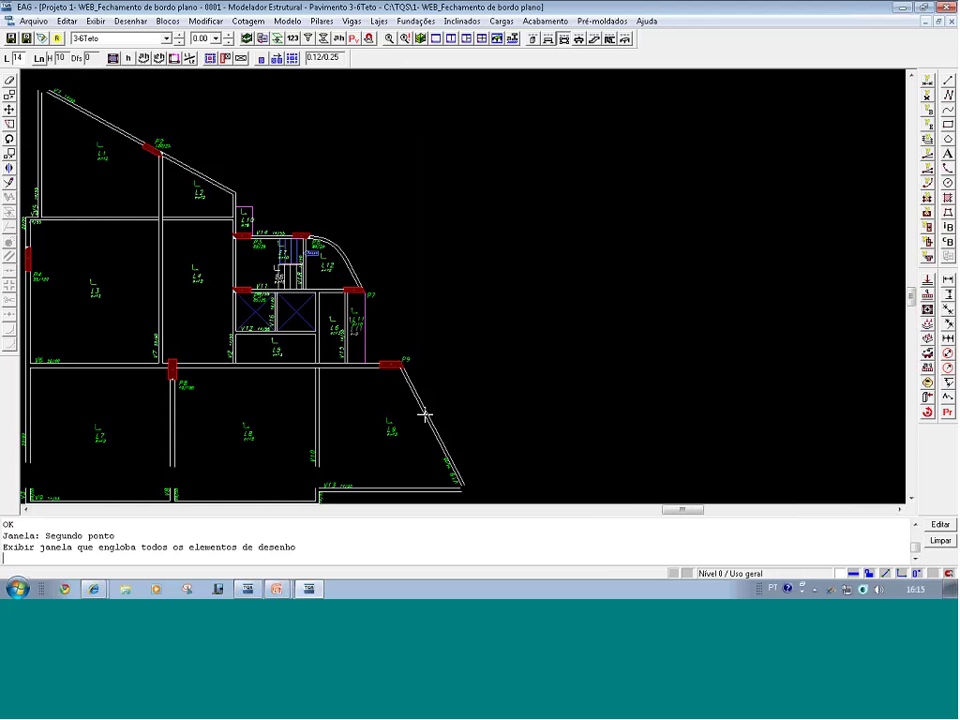
pyautogui.hotkey('alt', 'F4')
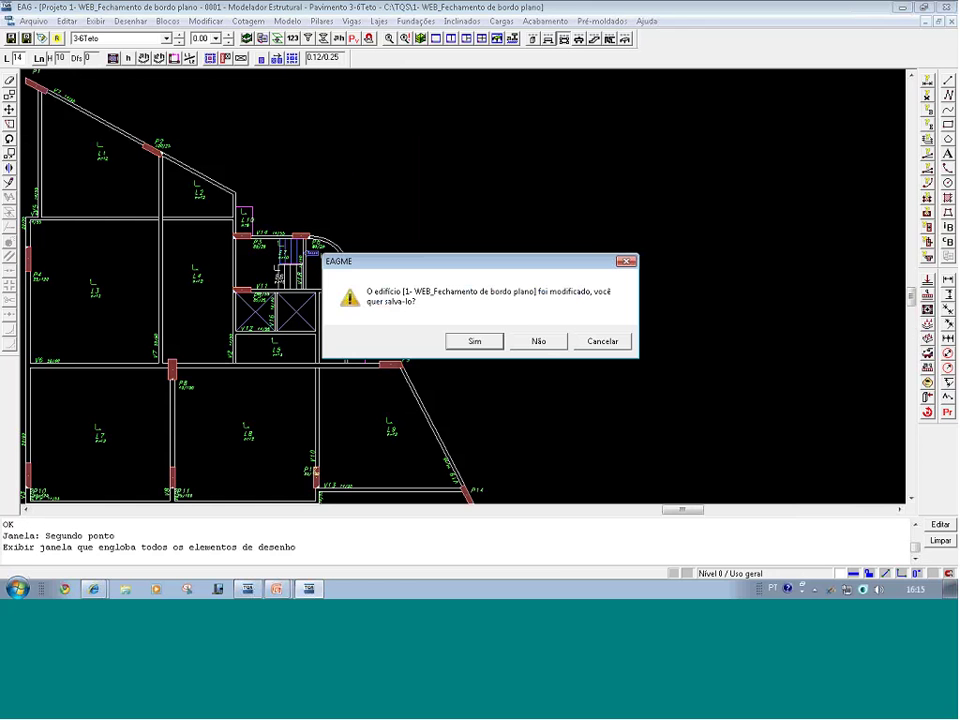
pyautogui.click(544, 338)
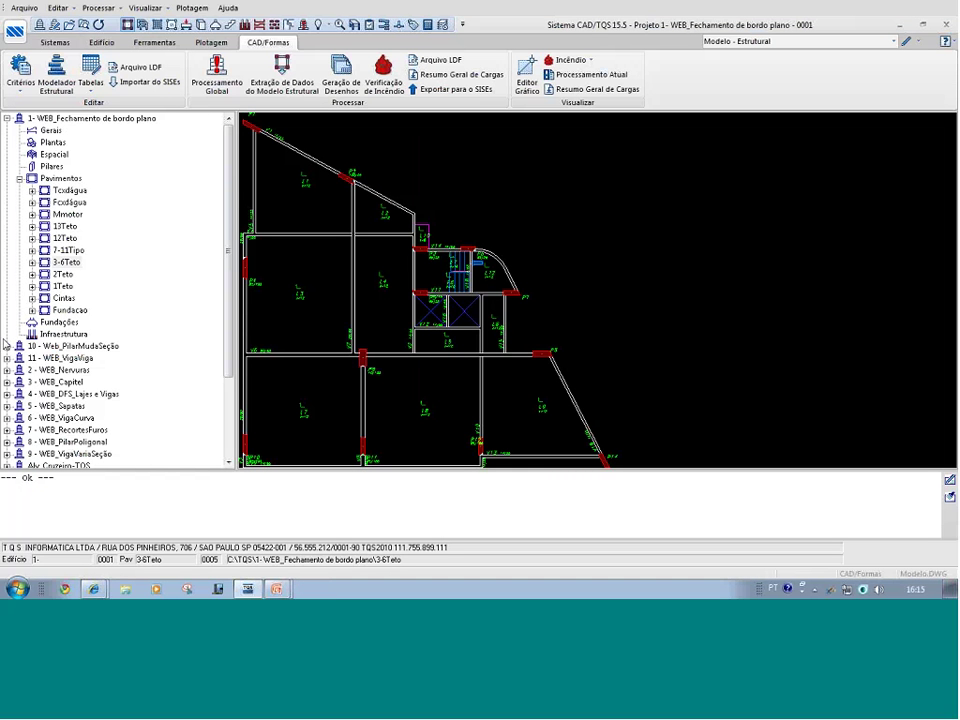
# - Browse the building tree and view the 1o andar floor plan of the 5 - WEB_Sapatas building
pyautogui.click(7, 118)
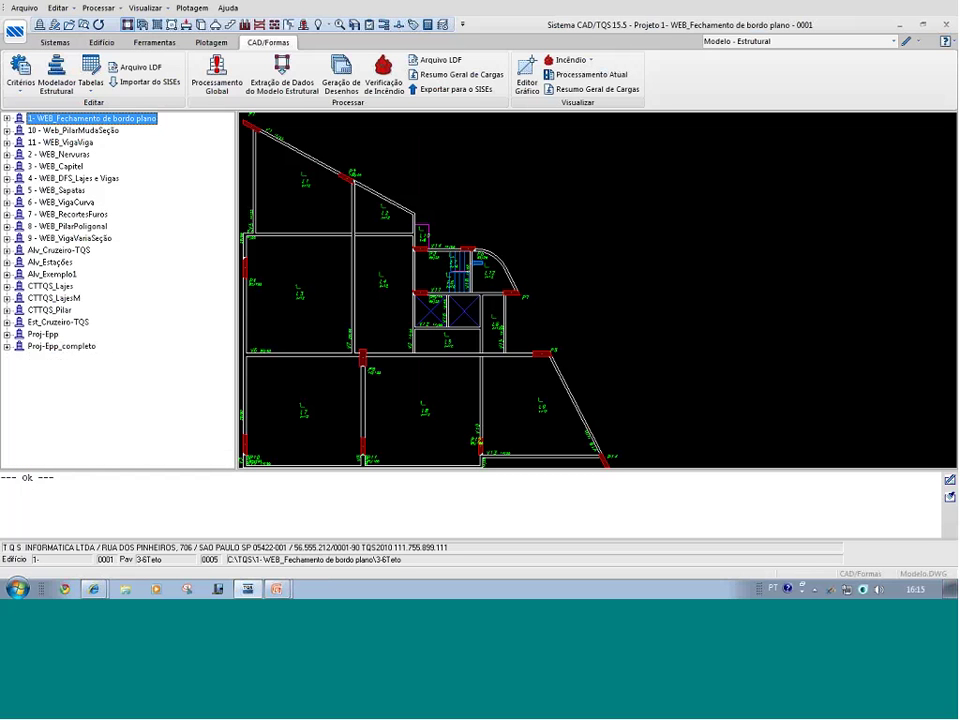
pyautogui.doubleClick(84, 119)
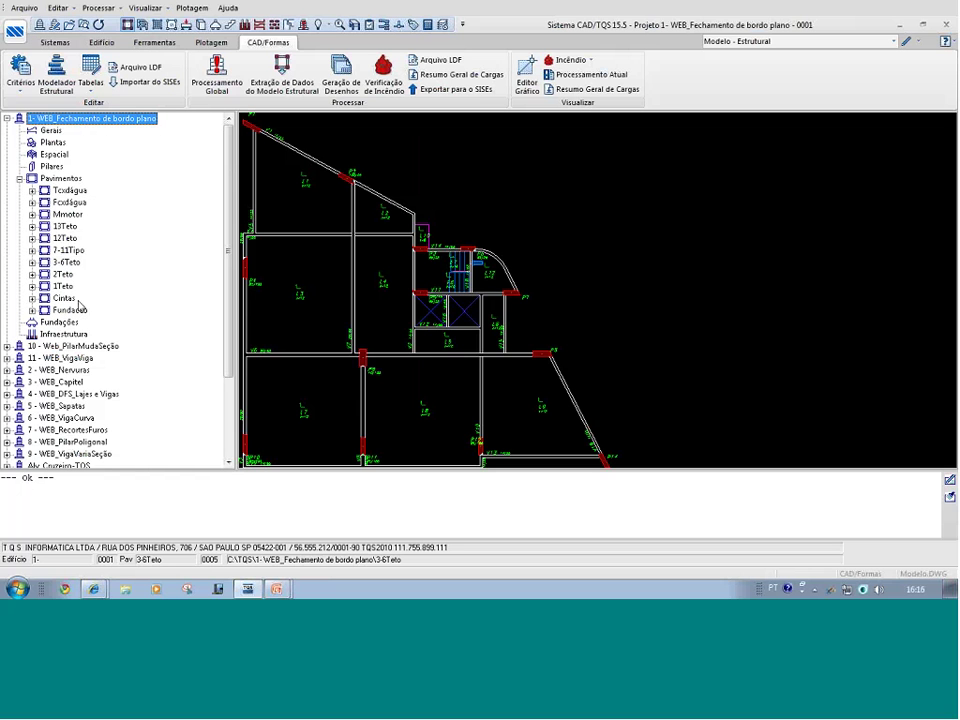
pyautogui.click(7, 119)
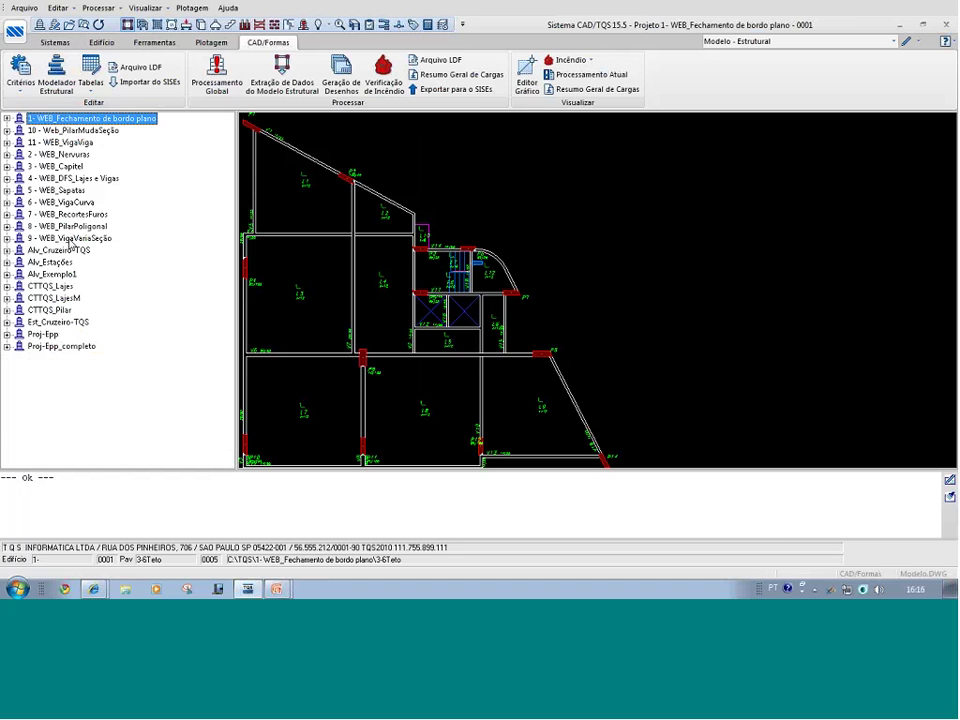
pyautogui.doubleClick(60, 190)
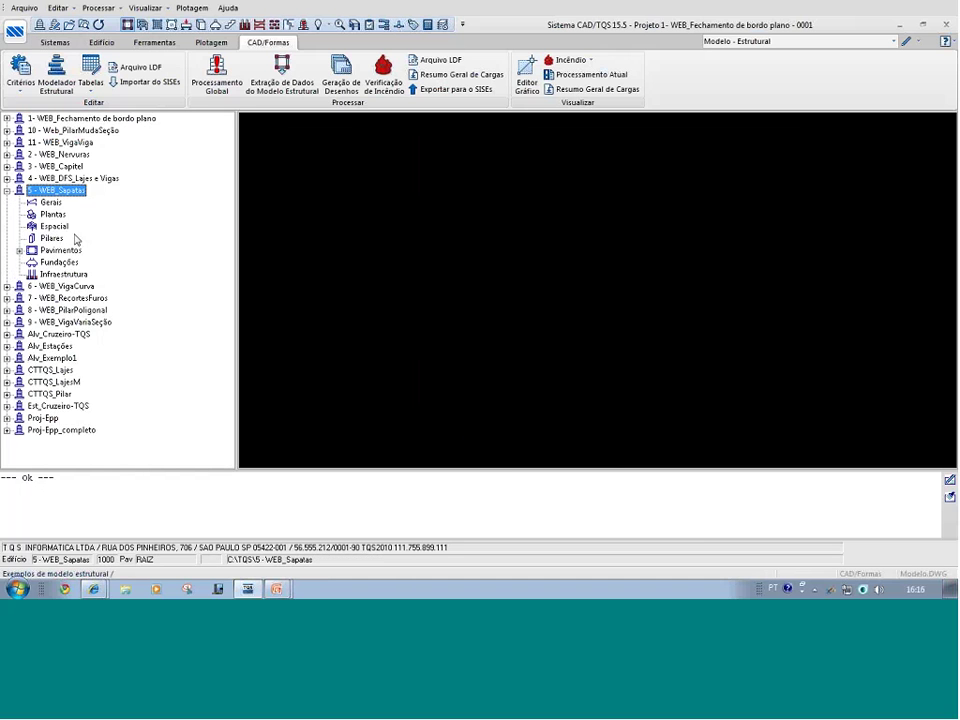
pyautogui.doubleClick(62, 250)
pyautogui.doubleClick(68, 274)
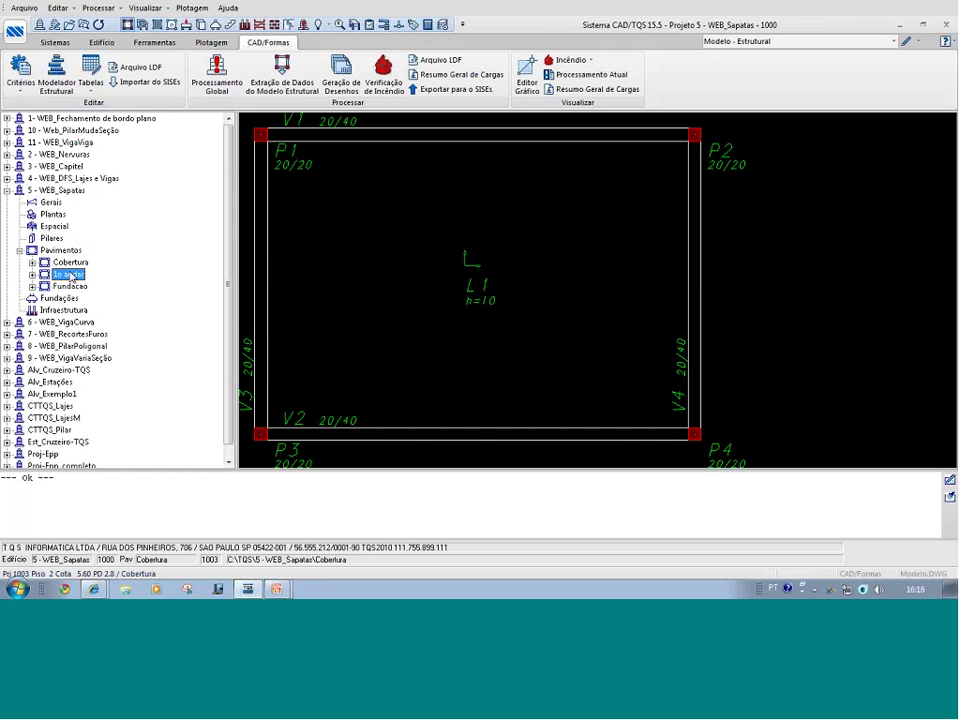
pyautogui.doubleClick(60, 190)
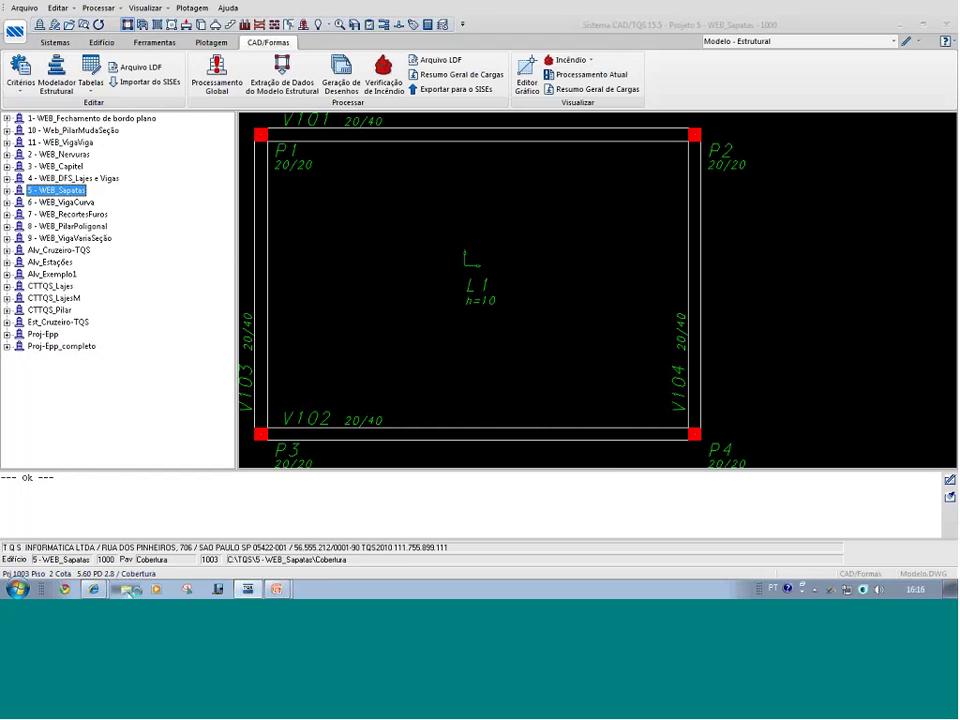
# - Switch to Windows Explorer and open the Dados TQS share on the network computer TQS-SERVIDOR
pyautogui.click(127, 589)
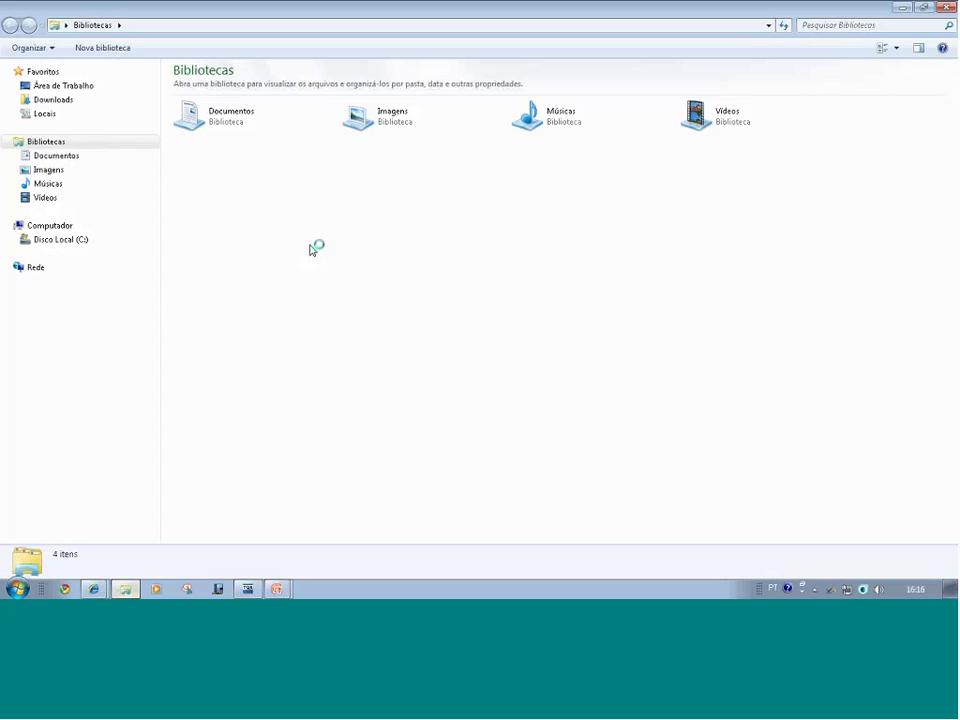
pyautogui.click(60, 239)
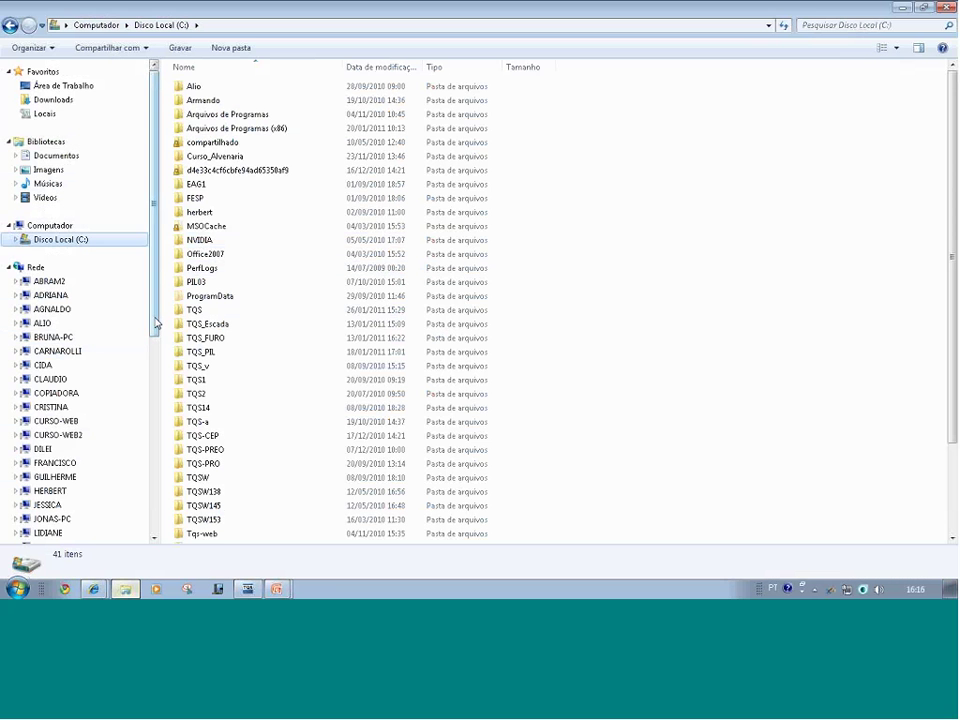
pyautogui.moveTo(155, 322); pyautogui.dragTo(155, 477)
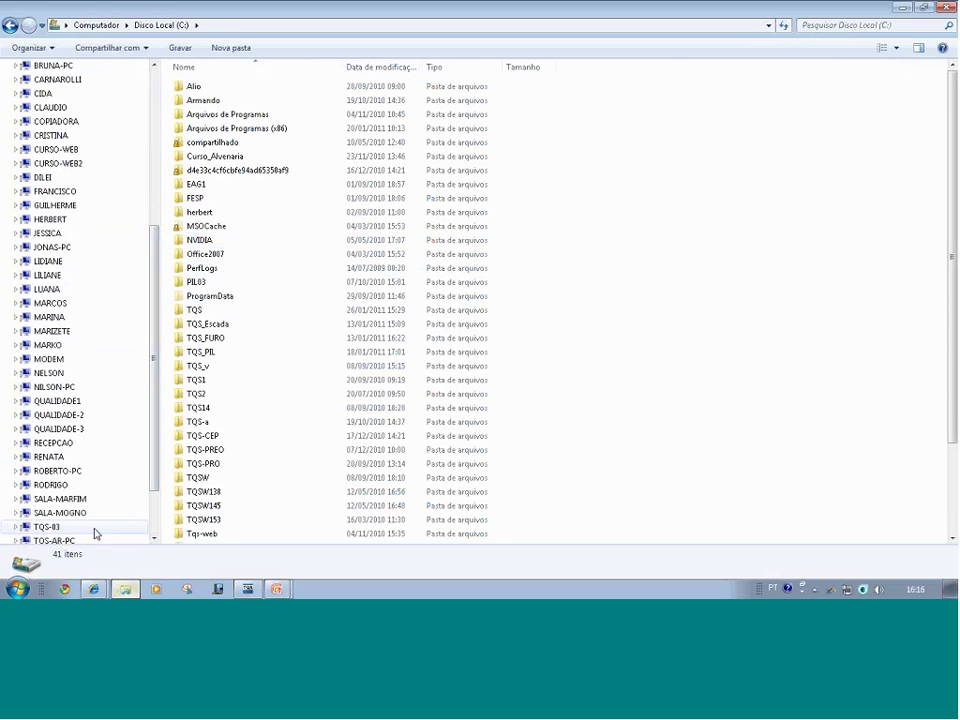
pyautogui.scroll(-2, 95, 533)
pyautogui.click(96, 499)
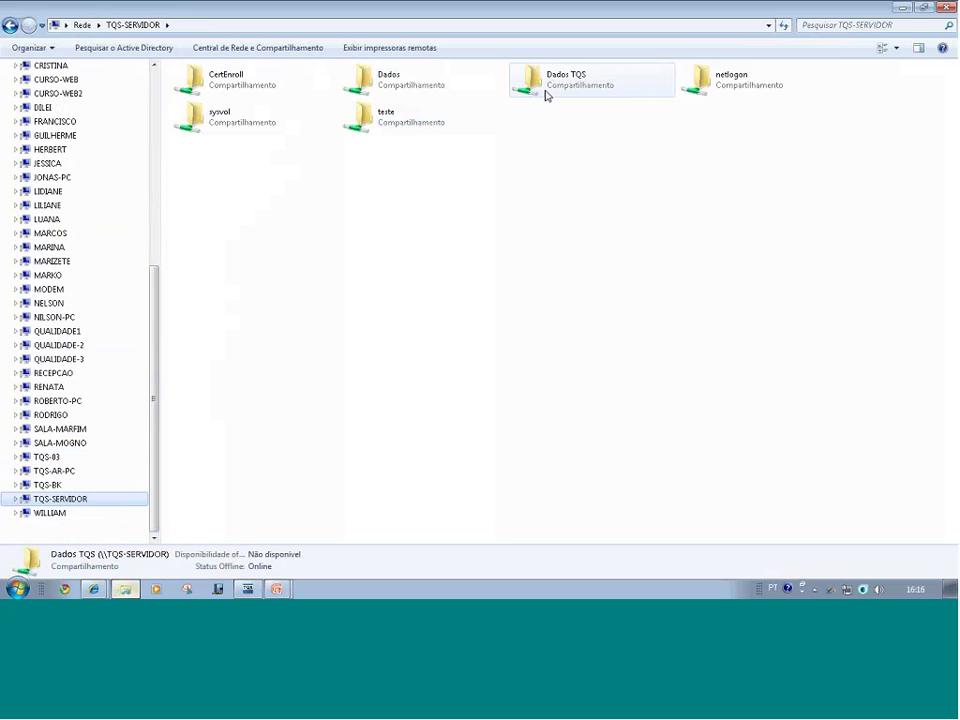
pyautogui.doubleClick(547, 95)
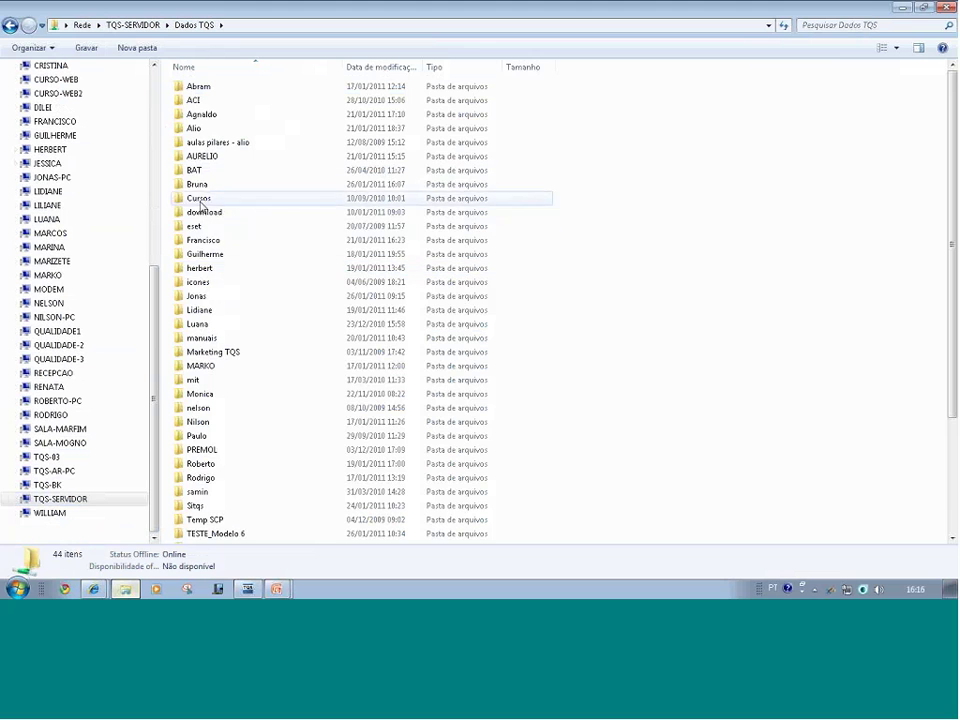
# - Restore MOD-Padrão.TQS to C:\TQS from Cursos\WebAulas e WebCursos\Concreto Armado\Concepção Estrutural\MOD_02 - Modelador Estrutural - Básico II
pyautogui.doubleClick(200, 200)
pyautogui.click(213, 200)
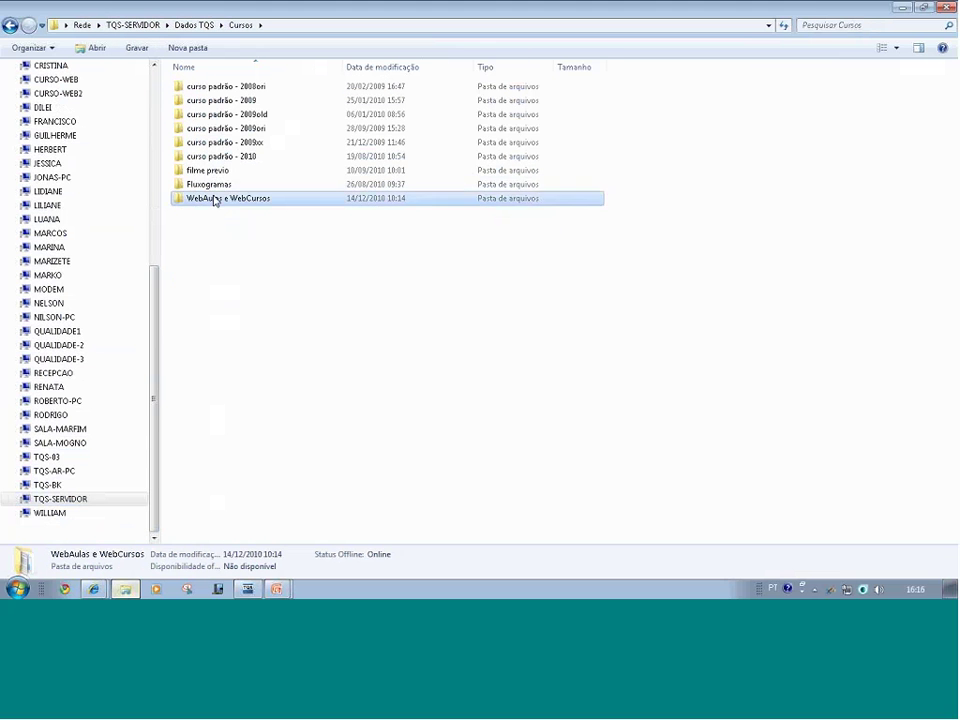
pyautogui.doubleClick(213, 199)
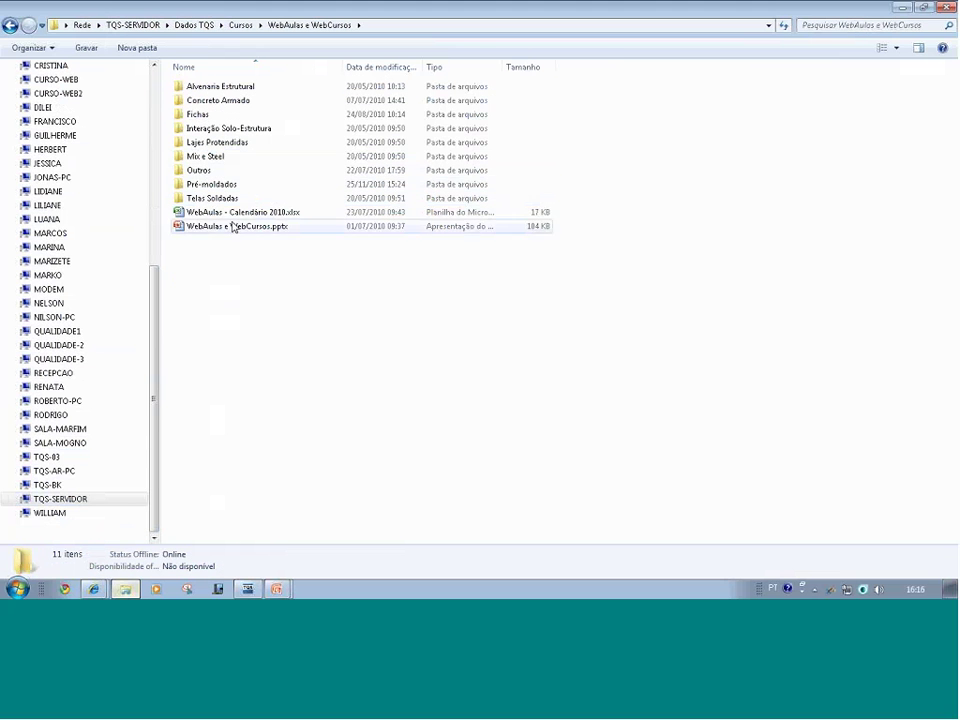
pyautogui.doubleClick(225, 100)
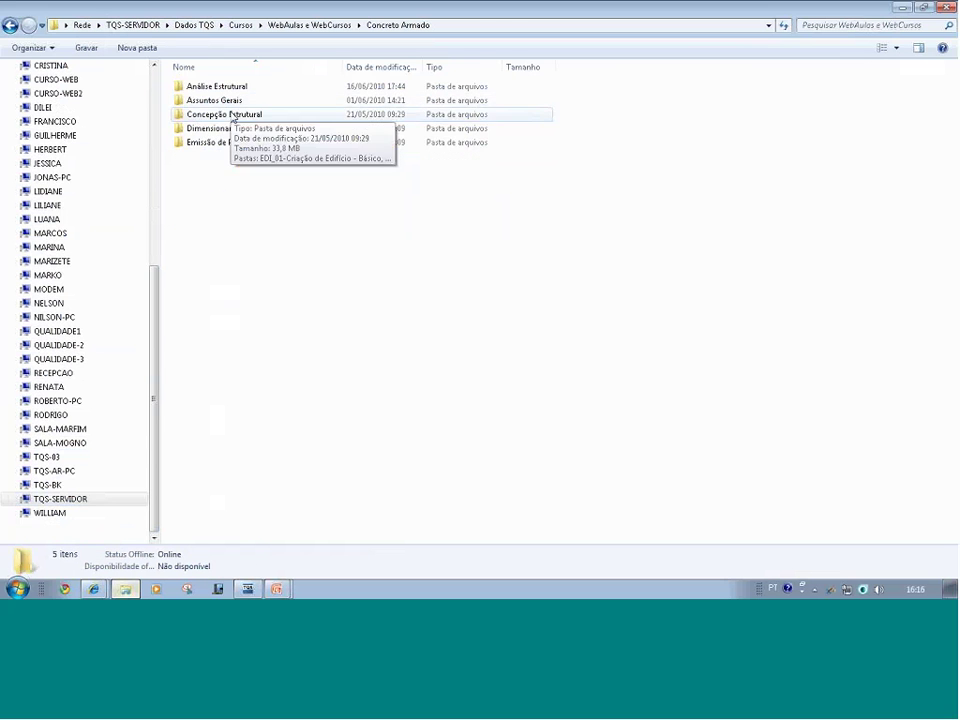
pyautogui.doubleClick(233, 115)
pyautogui.doubleClick(242, 112)
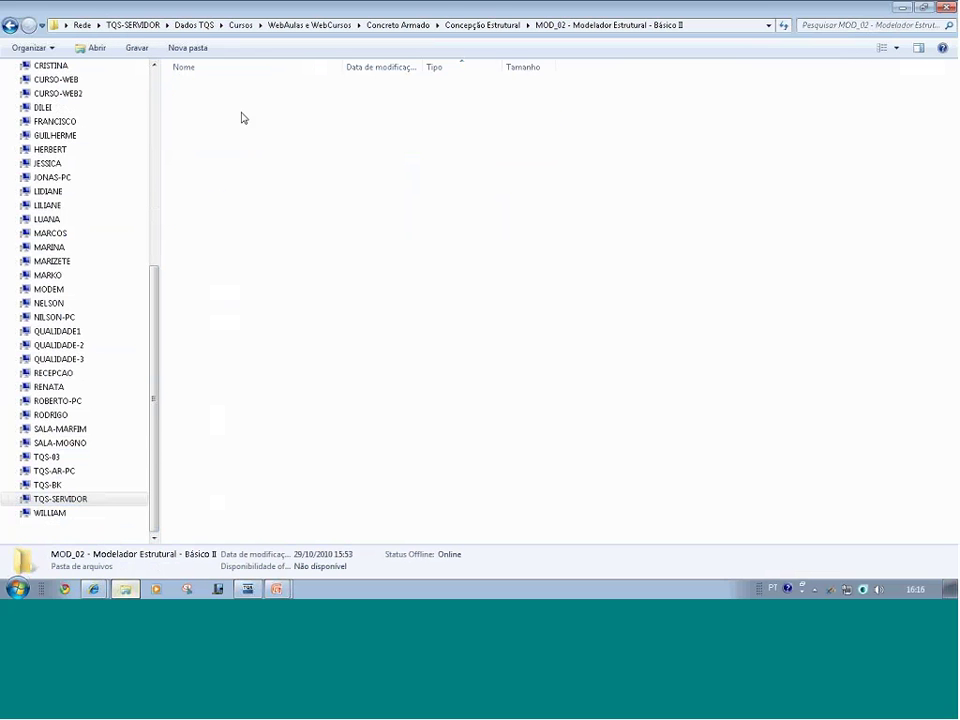
pyautogui.doubleClick(218, 282)
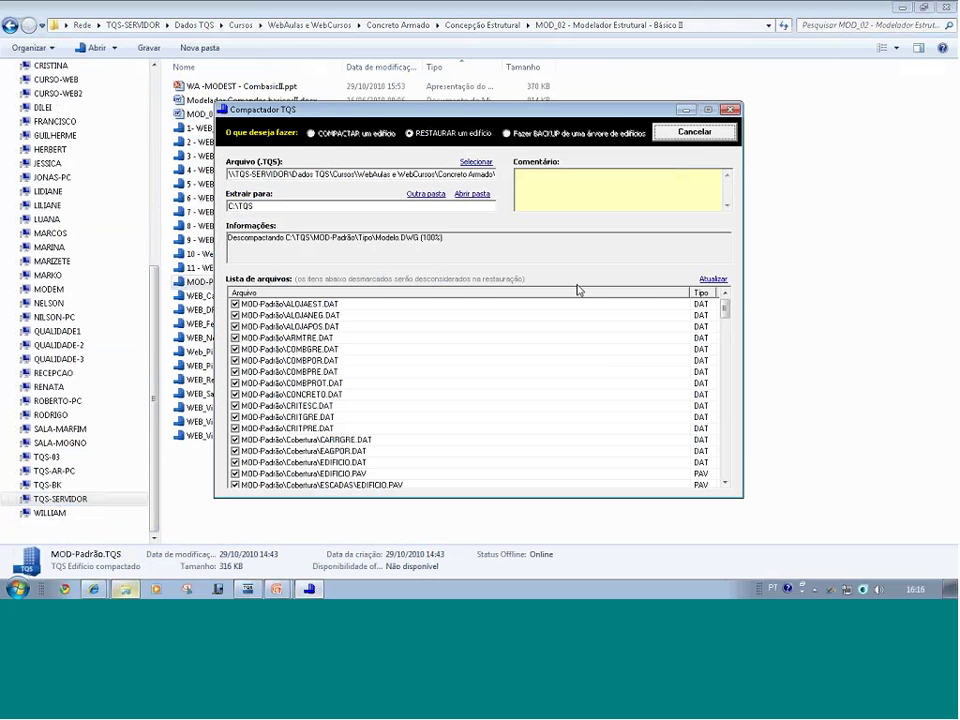
pyautogui.click(731, 109)
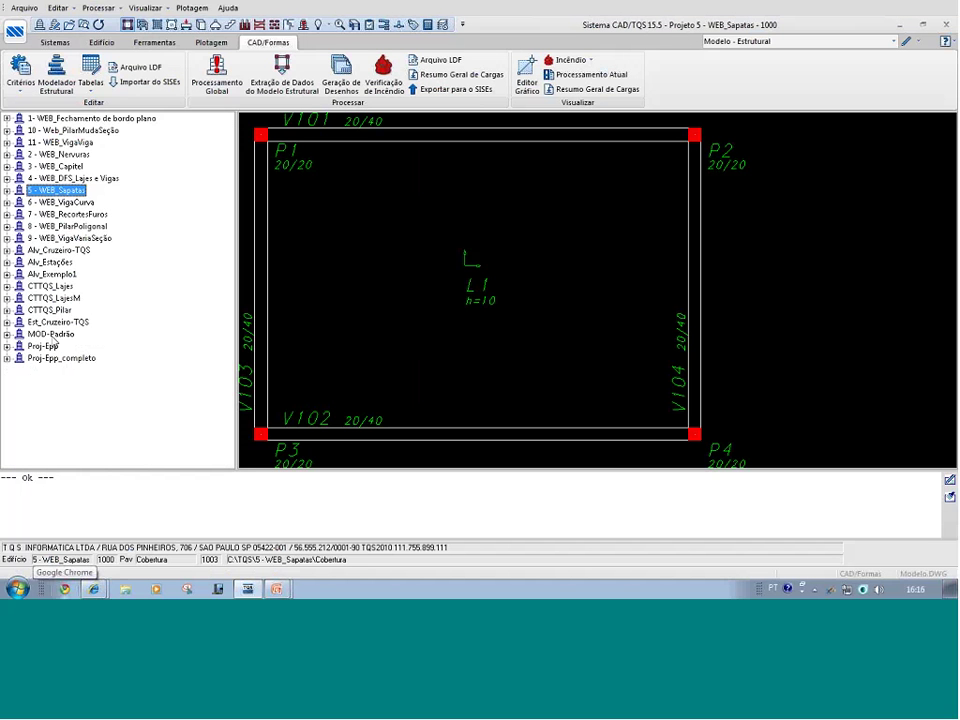
# - Return to CAD/TQS and open the Tipo floor of the MOD-Padrão building in the structural modeler
pyautogui.doubleClick(50, 334)
pyautogui.doubleClick(60, 394)
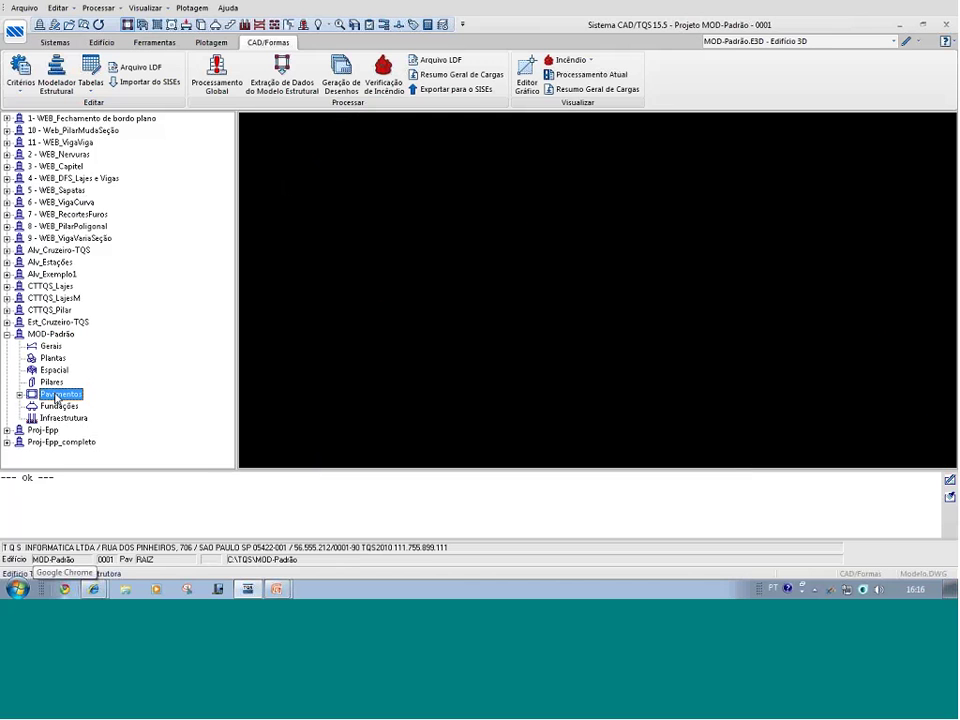
pyautogui.doubleClick(60, 430)
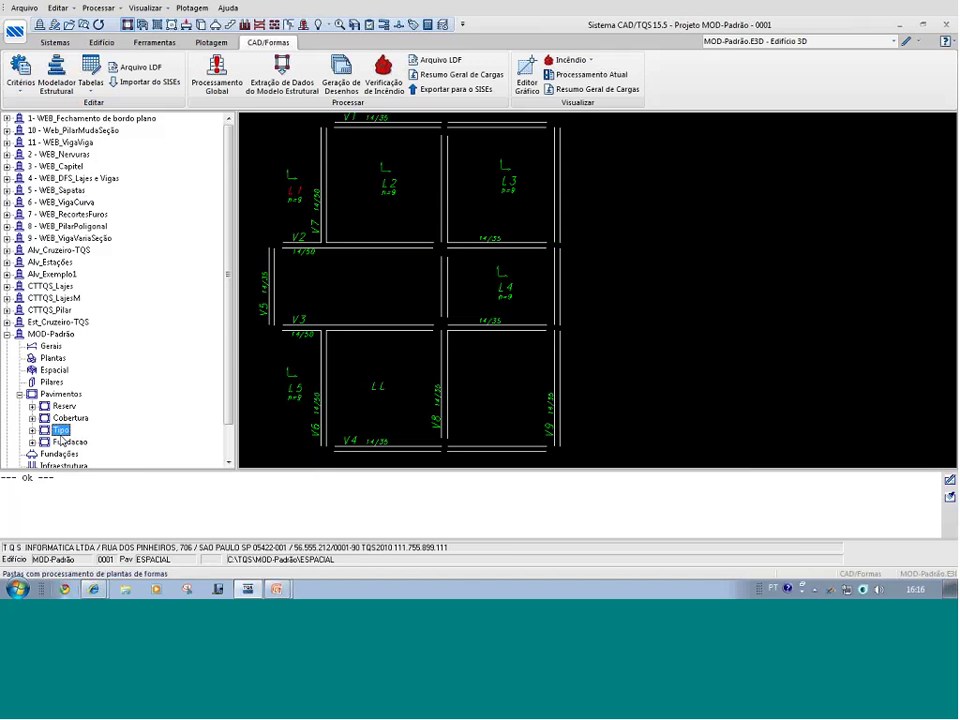
pyautogui.doubleClick(571, 276)
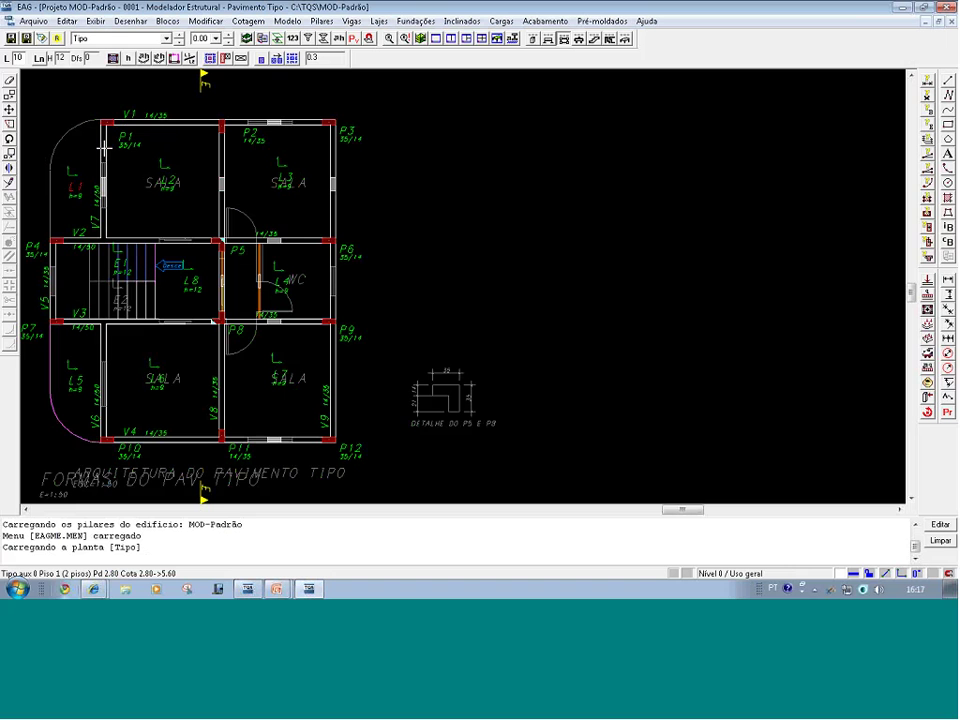
# - Start the free-edge closure of slab L1, placing its first point at the upper-left corner of column P4
pyautogui.press('F8')
pyautogui.click(106, 184)
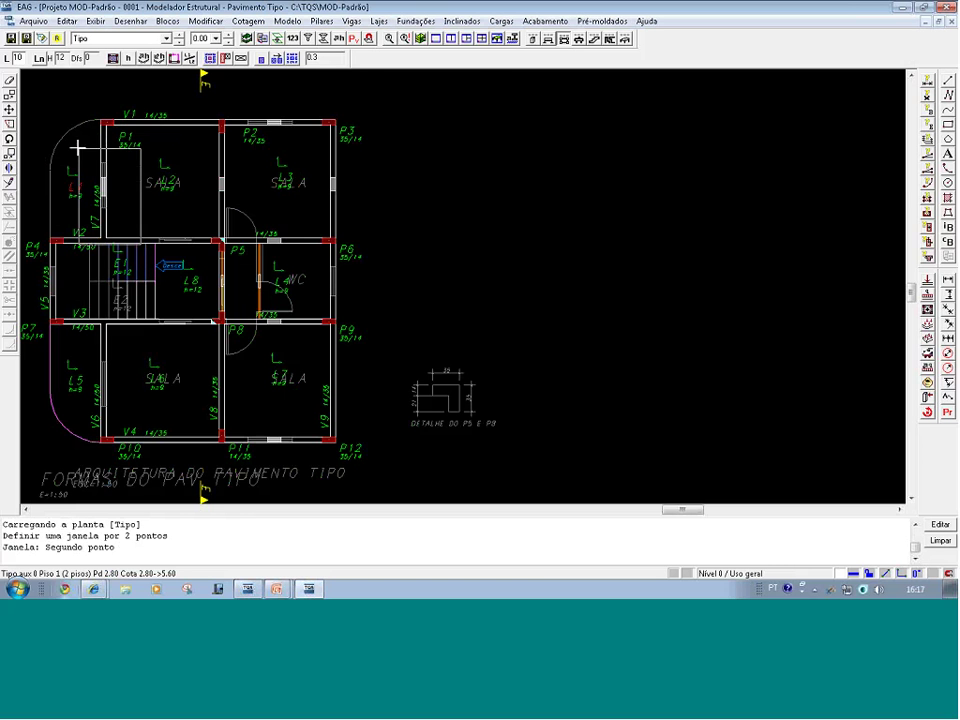
pyautogui.click(34, 113)
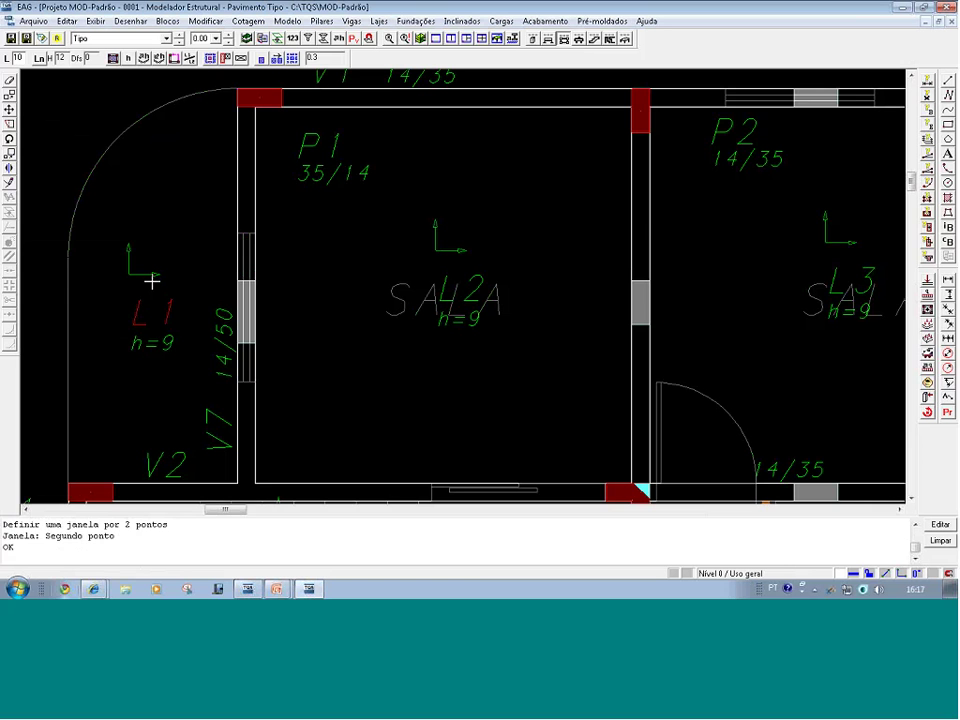
pyautogui.scroll(-1, 274, 320)
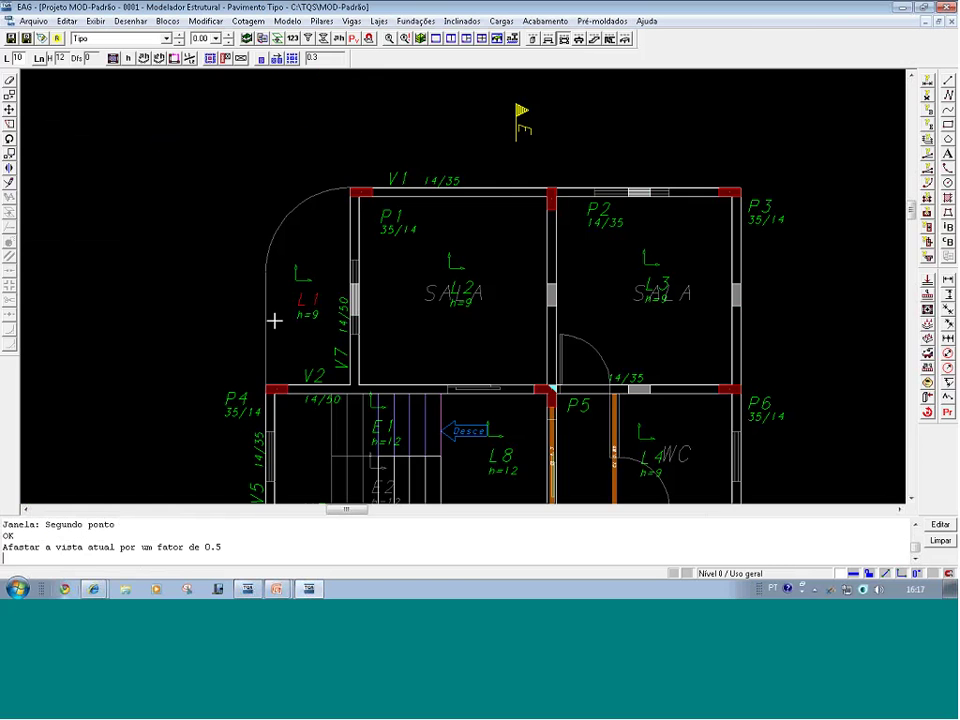
pyautogui.click(377, 390)
pyautogui.click(240, 354)
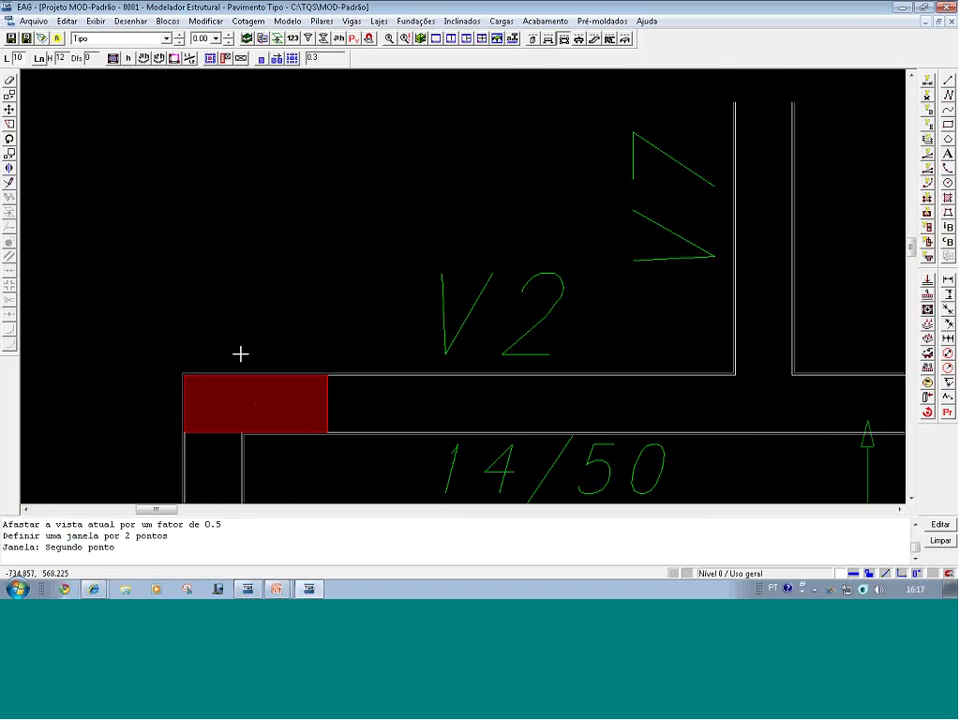
pyautogui.click(174, 58)
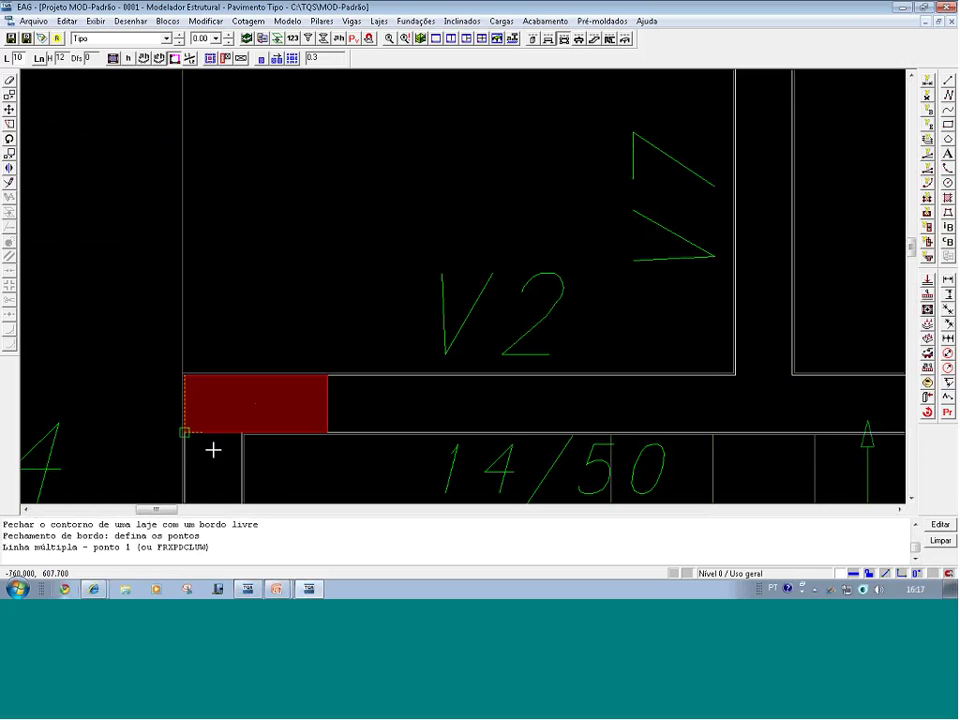
pyautogui.press('F8')
pyautogui.click(306, 424)
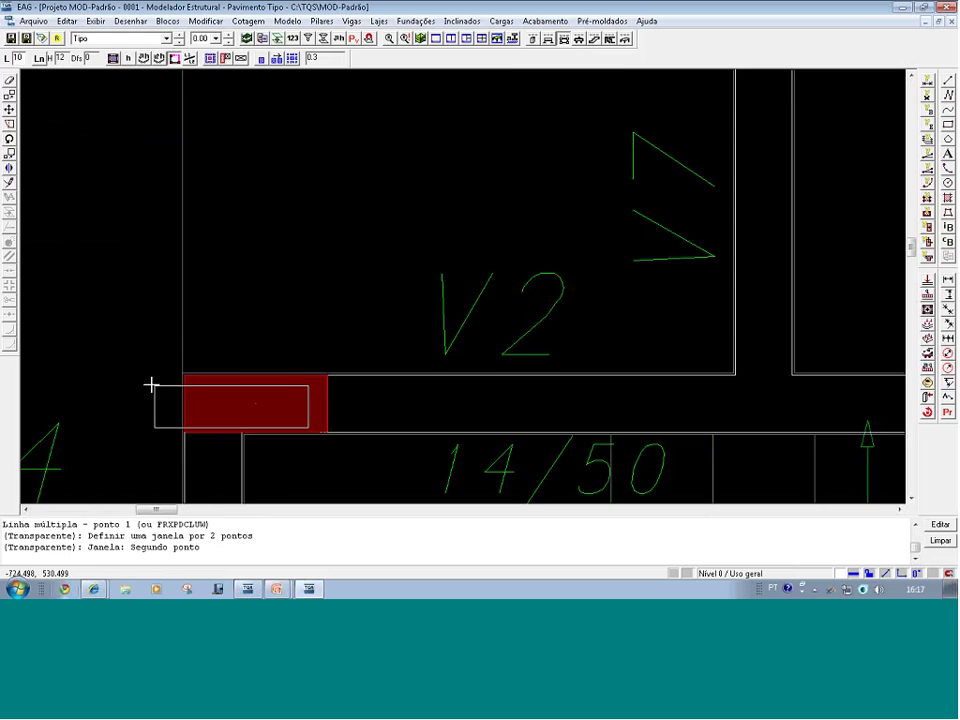
pyautogui.click(150, 386)
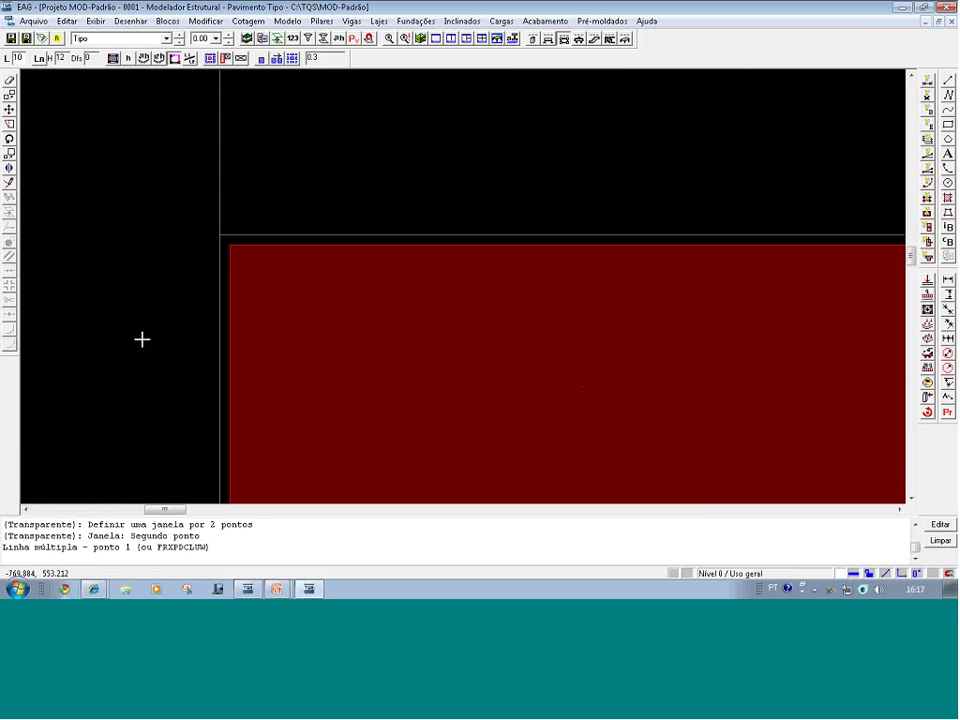
pyautogui.click(224, 249)
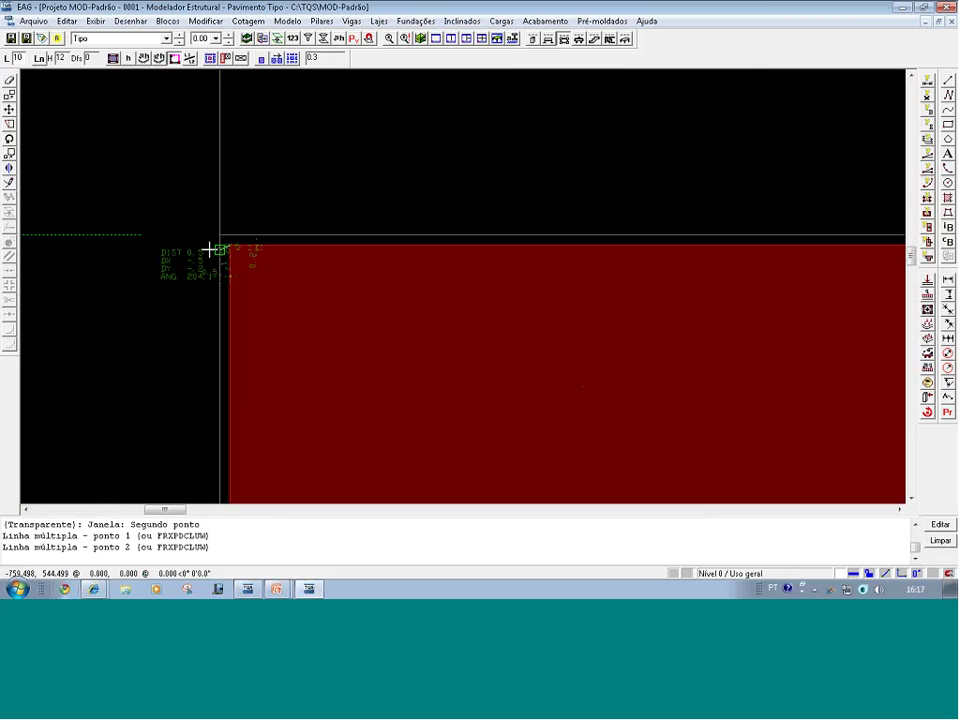
# - Turn on orthogonal mode and extend the edge closure 0.5 cm horizontally from P4's corner to the architectural outline
pyautogui.press('F9')
pyautogui.press('F8')
pyautogui.click(241, 256)
pyautogui.click(174, 223)
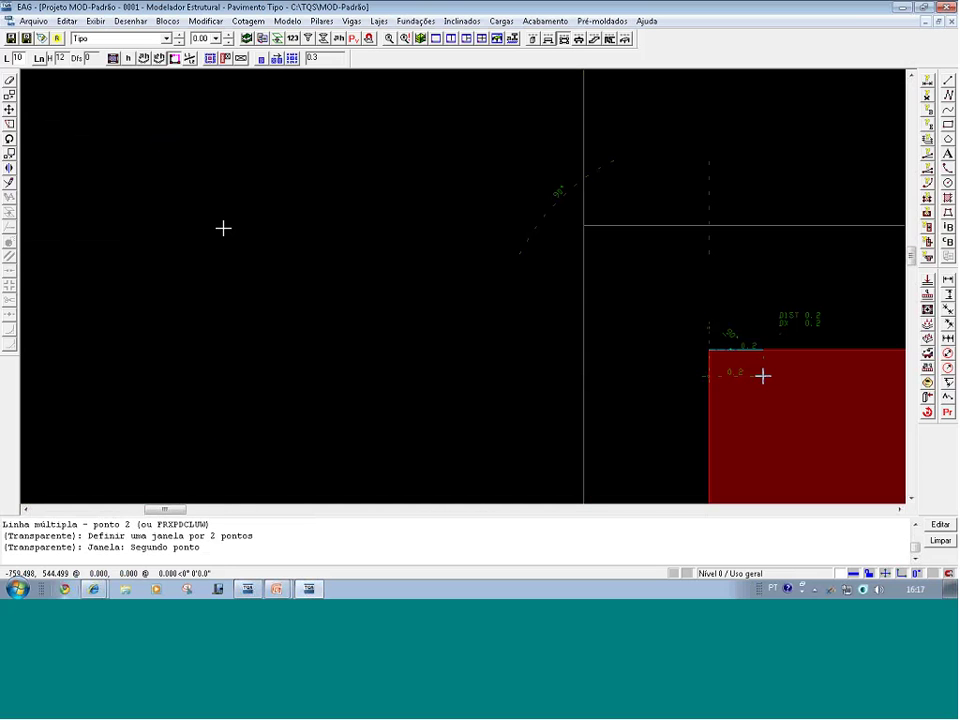
pyautogui.click(581, 354)
# - Extend L1's edge closure about 180.5 cm vertically along the architectural outline to the start of the arc
pyautogui.scroll(-1, 577, 187)
pyautogui.scroll(-2, 536, 195)
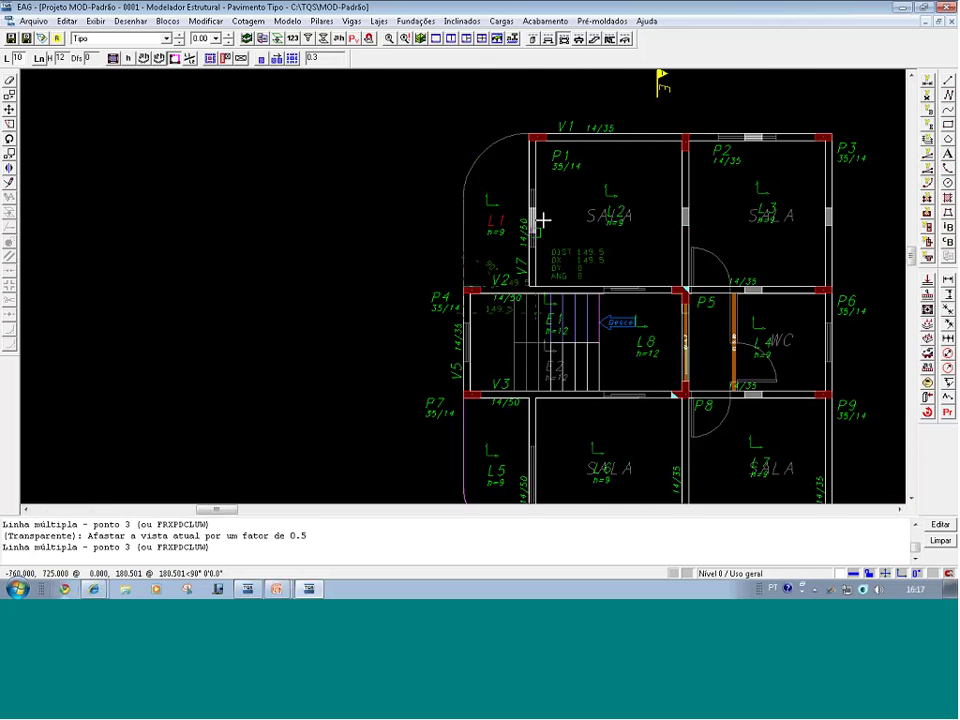
pyautogui.click(537, 214)
pyautogui.click(435, 167)
pyautogui.click(277, 408)
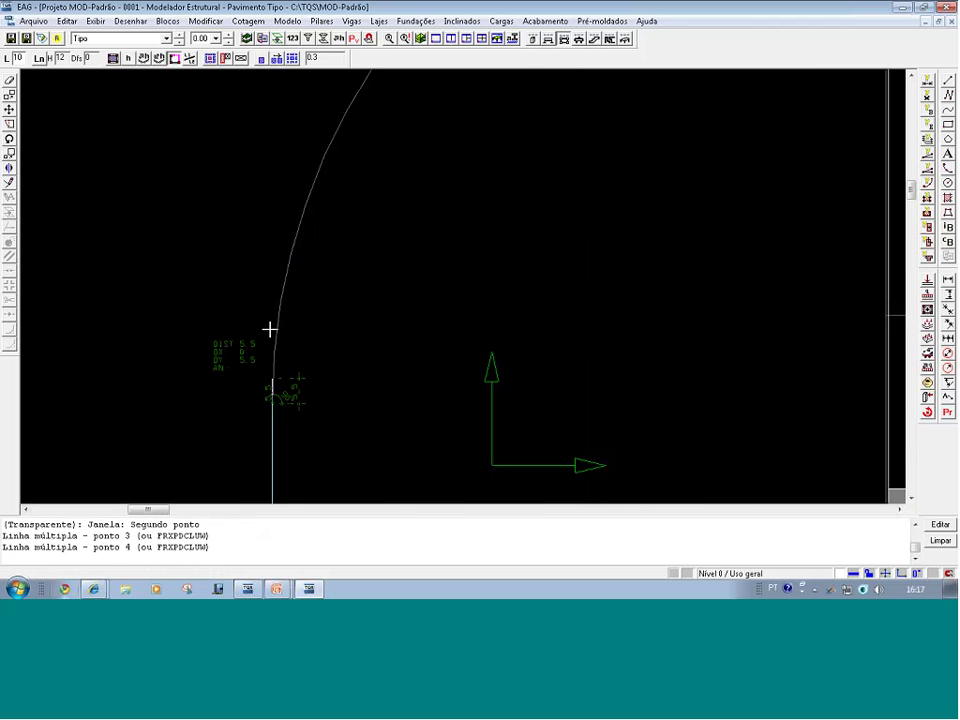
# - Turn off orthogonal mode and trace the architectural arc around slab L1 with successive closure points snapped onto the curve towards P1
pyautogui.scroll(-2, 326, 249)
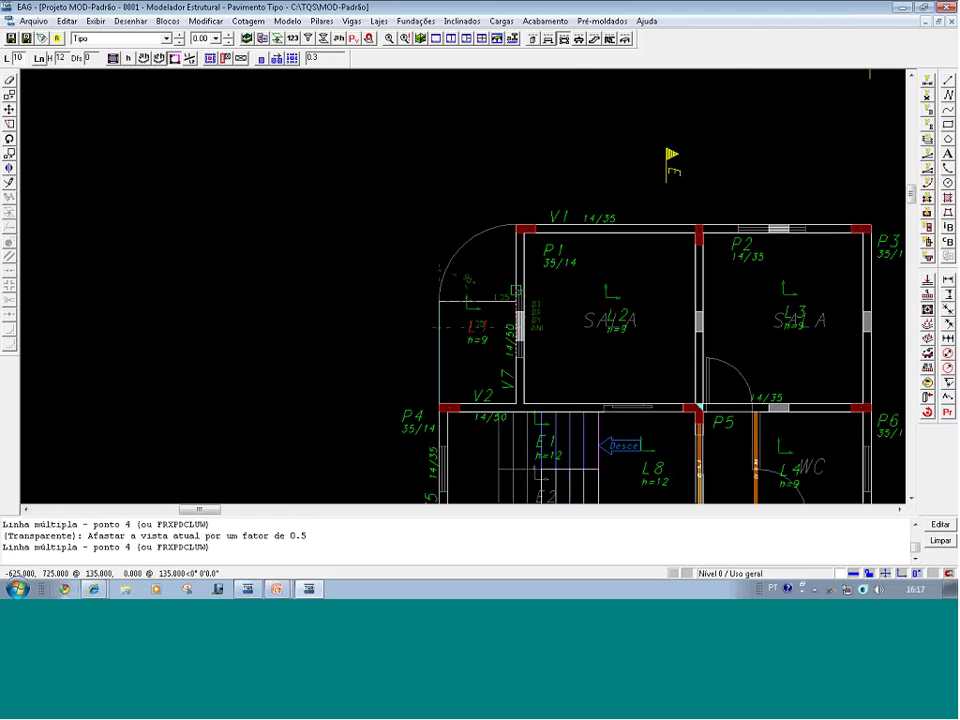
pyautogui.press('F8')
pyautogui.click(420, 222)
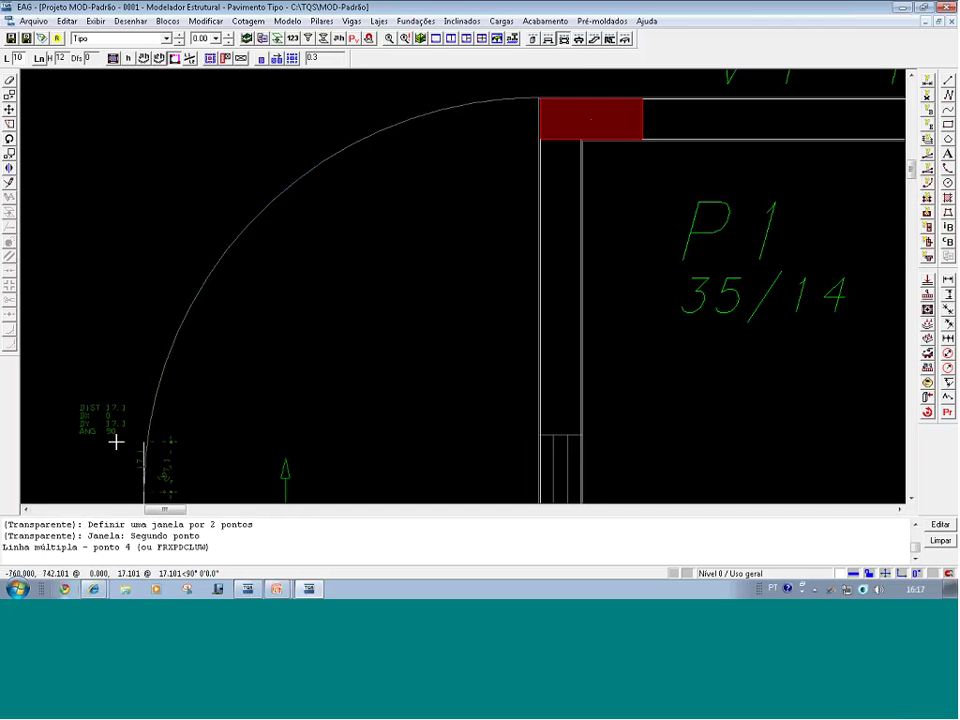
pyautogui.press('F8')
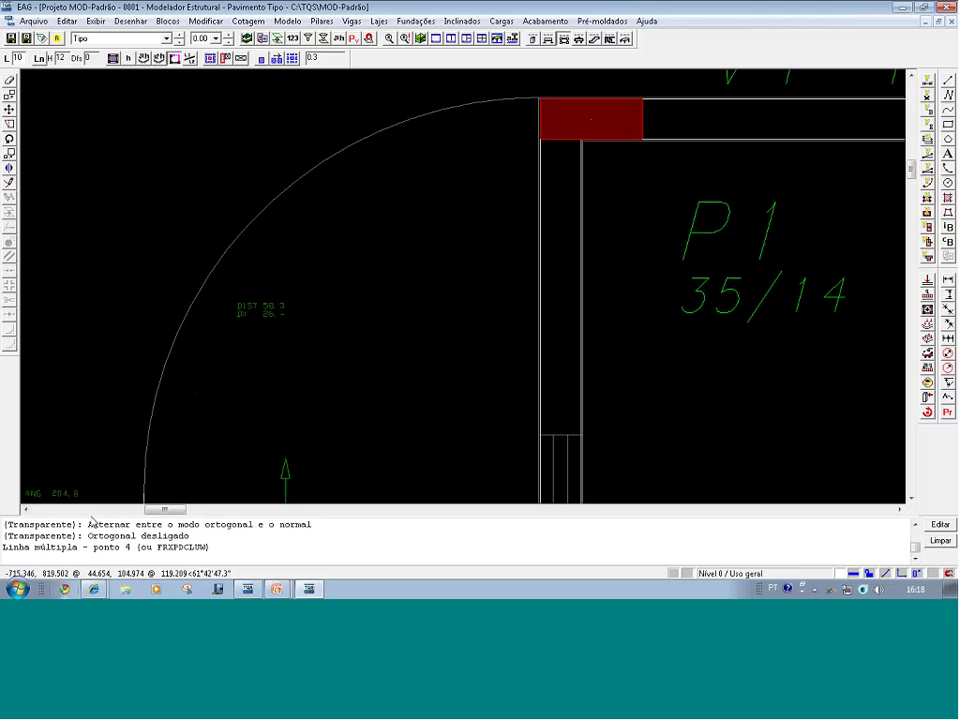
pyautogui.click(144, 465)
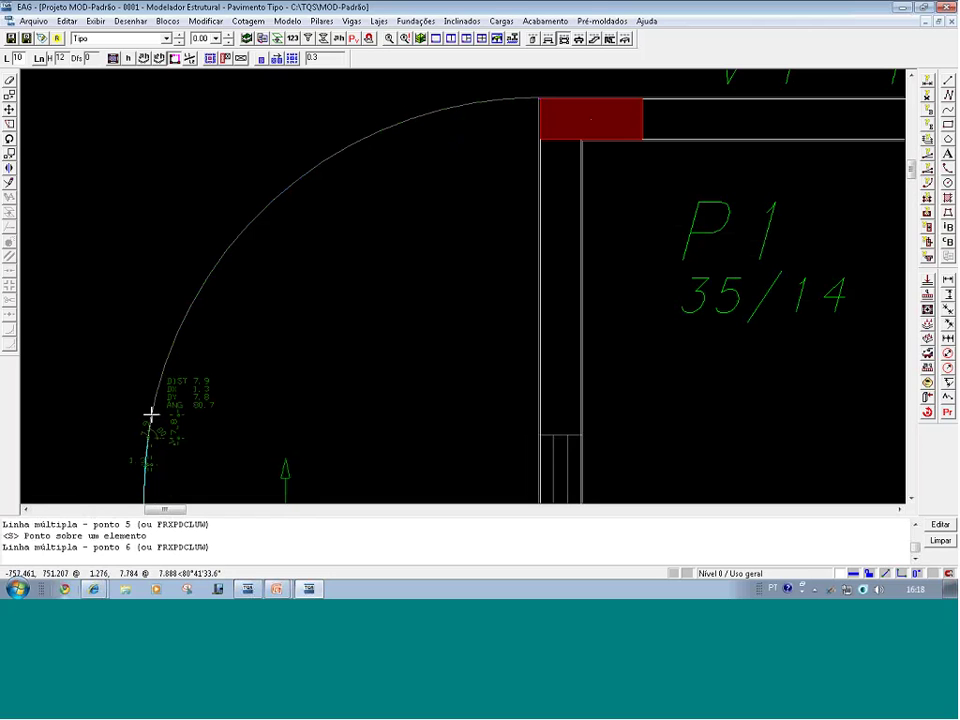
pyautogui.click(154, 393)
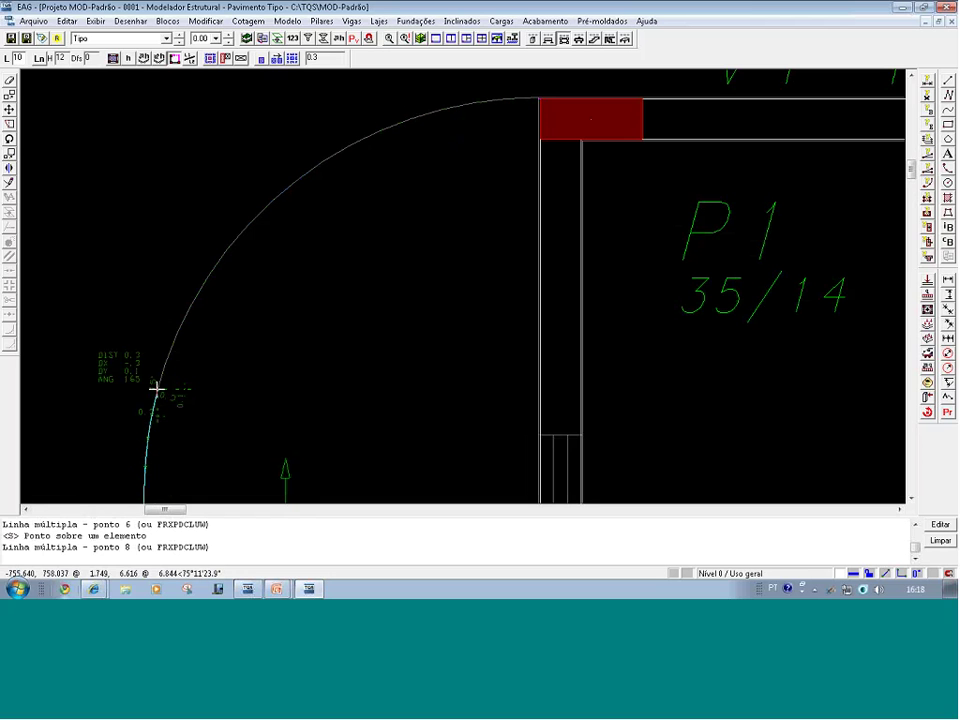
pyautogui.click(159, 377)
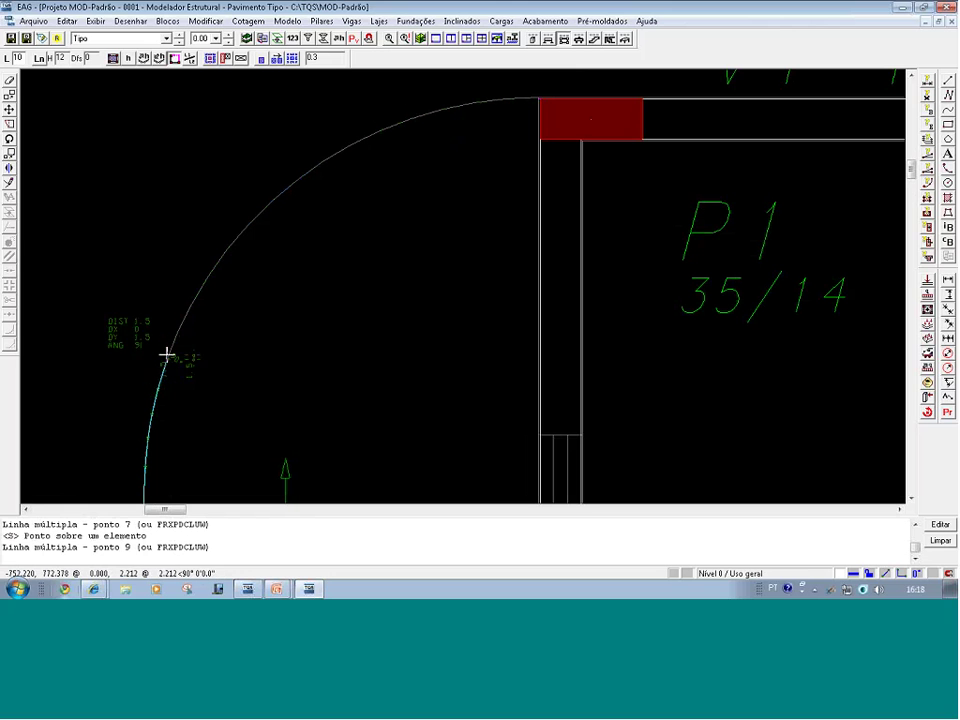
pyautogui.click(165, 353)
pyautogui.click(181, 319)
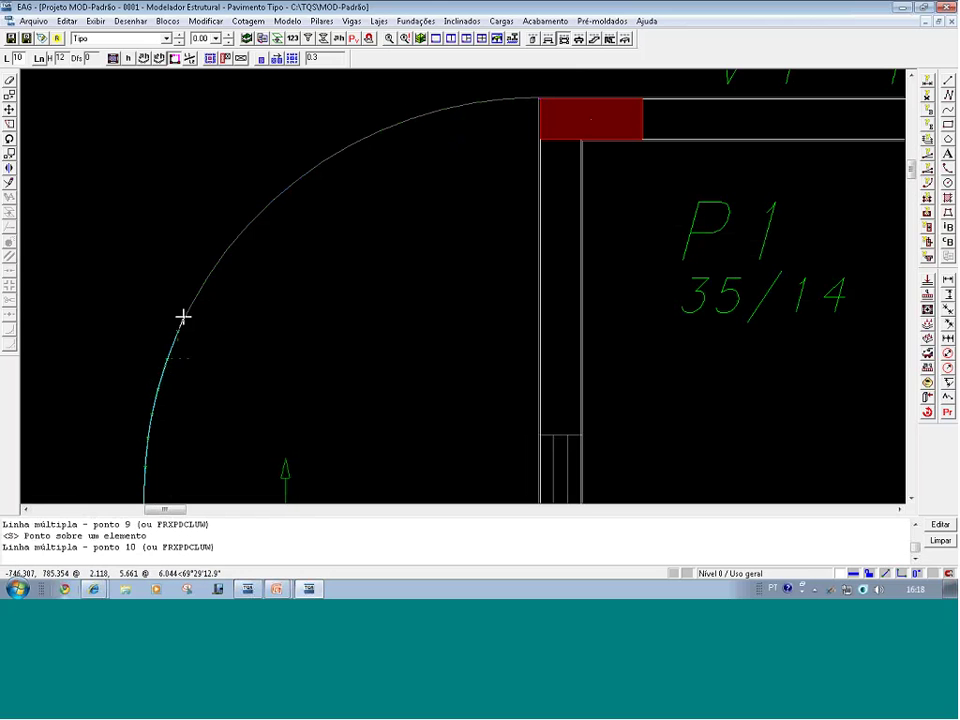
pyautogui.click(208, 274)
pyautogui.click(210, 272)
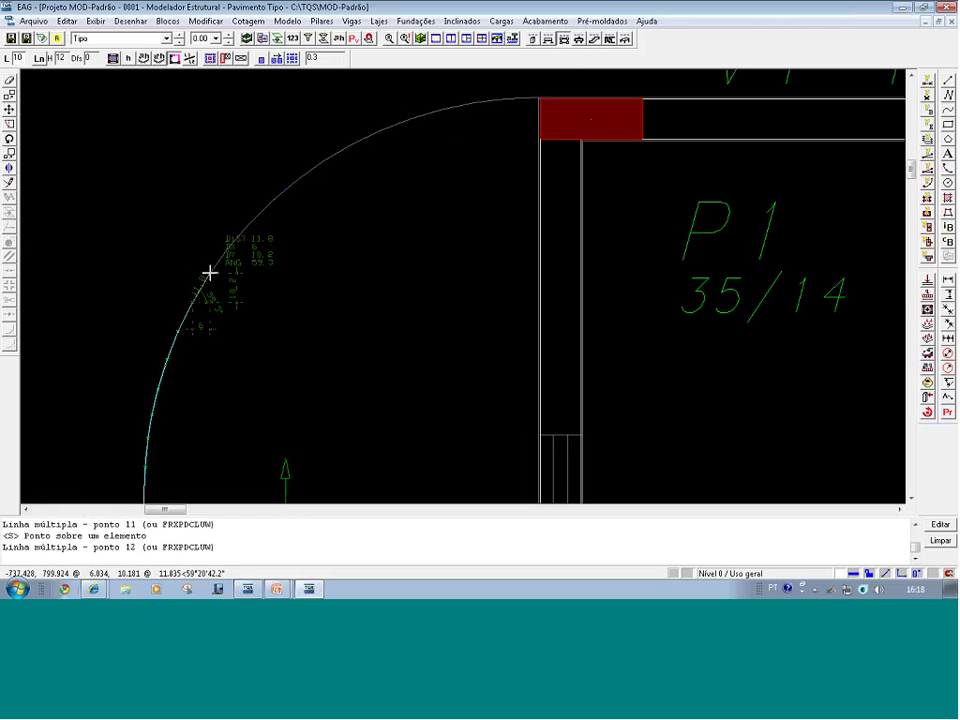
pyautogui.click(238, 240)
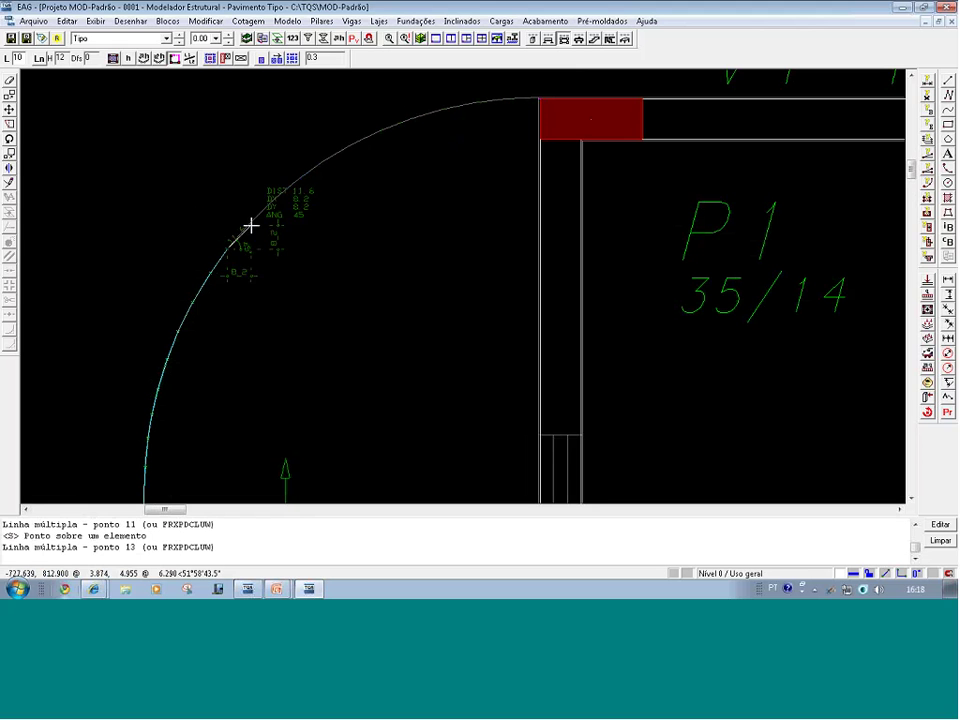
pyautogui.click(270, 201)
pyautogui.click(270, 201)
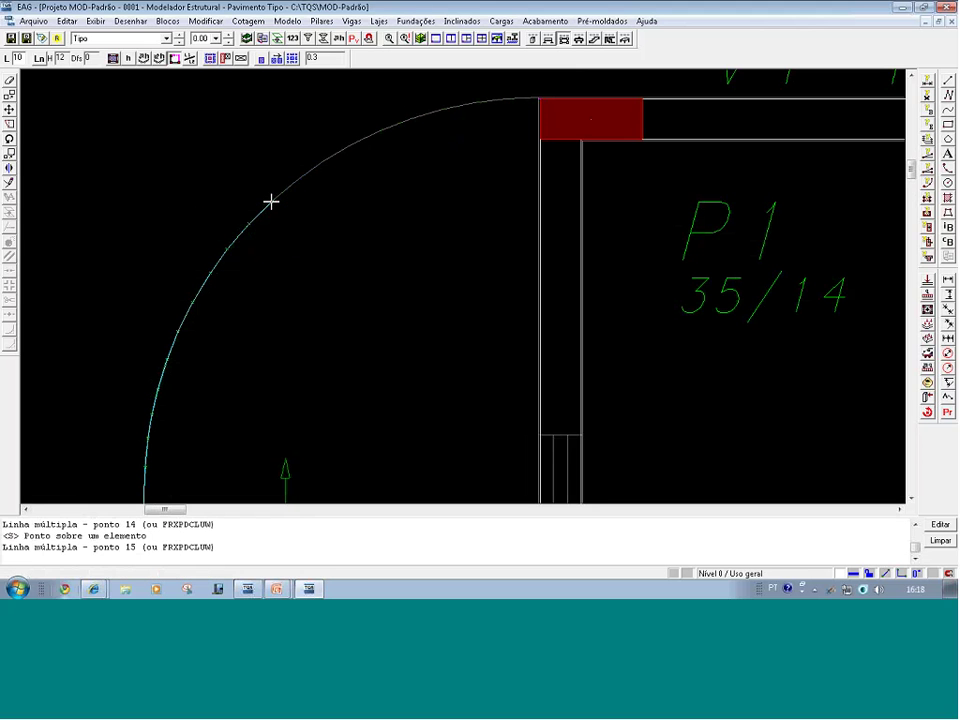
pyautogui.click(316, 168)
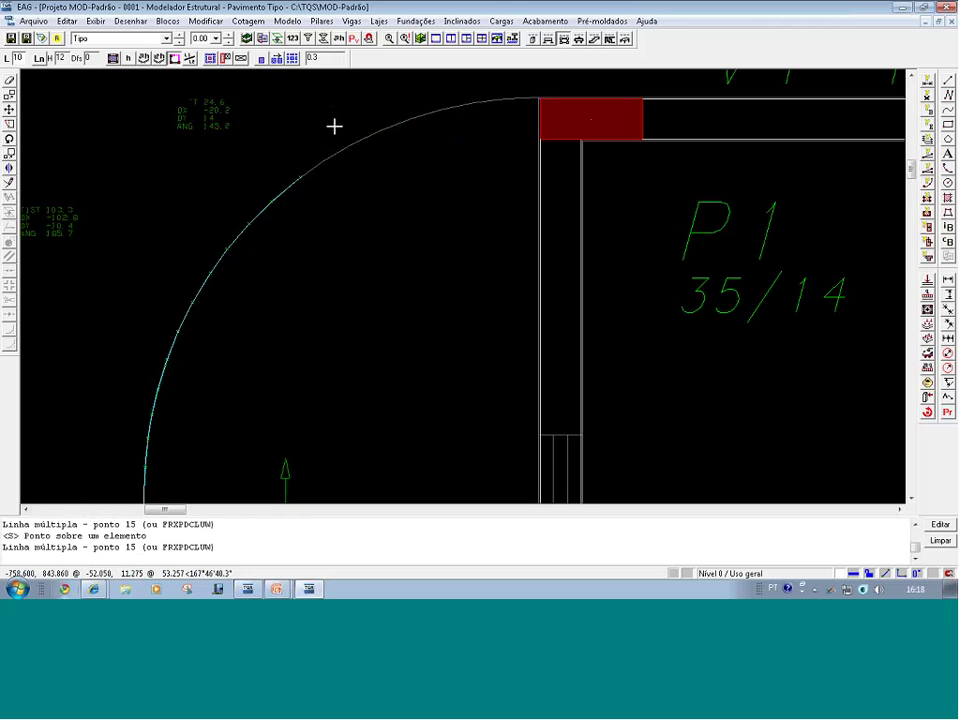
pyautogui.click(368, 136)
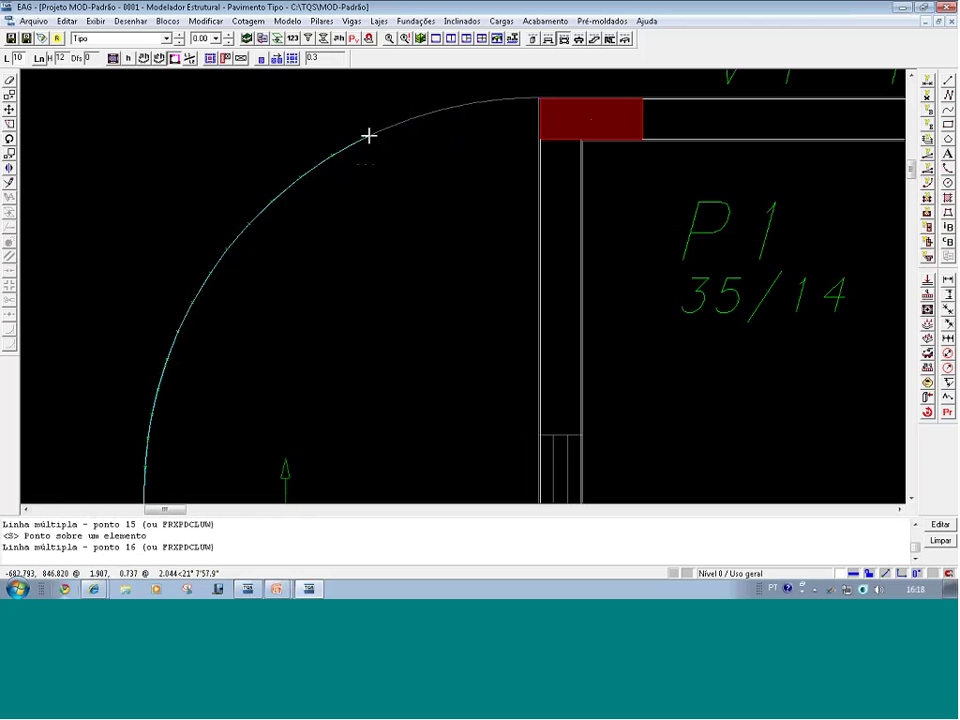
pyautogui.click(394, 127)
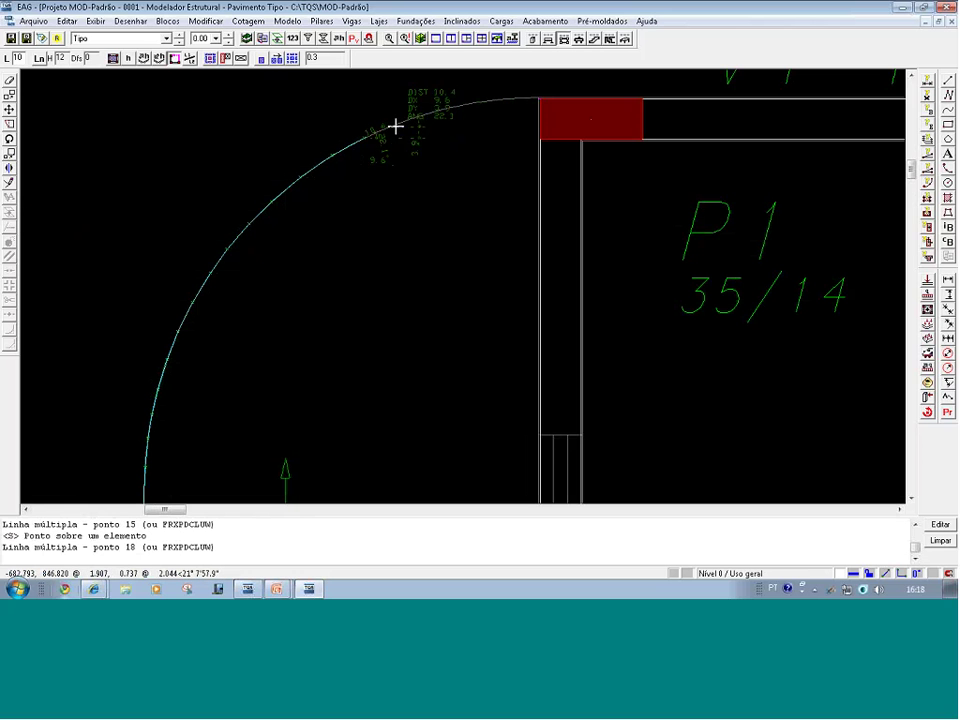
pyautogui.click(454, 105)
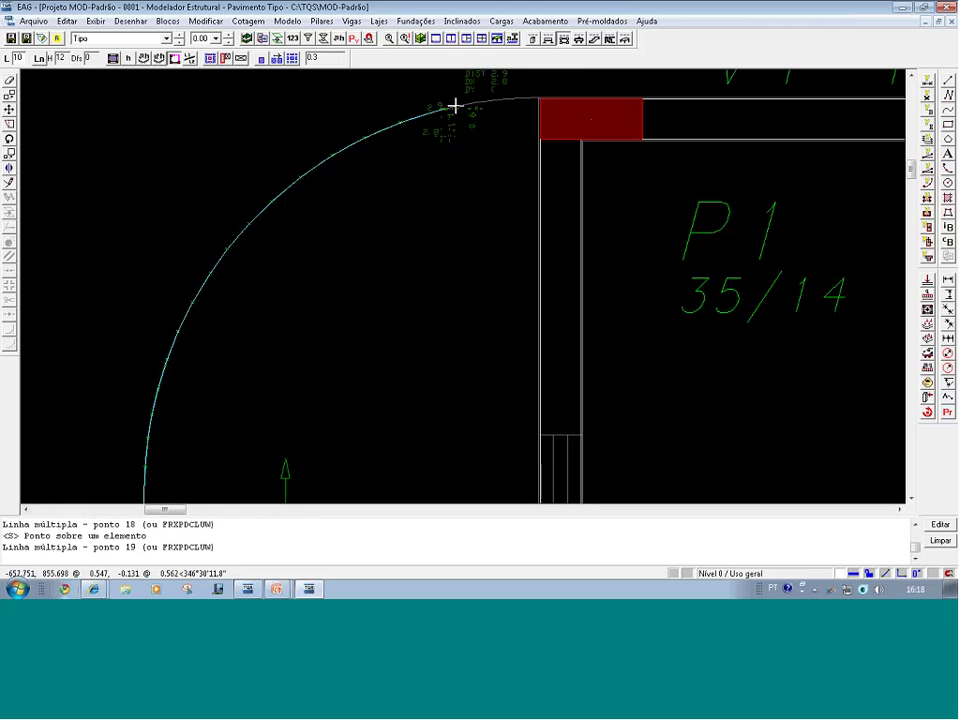
pyautogui.press('s')
pyautogui.press('s')
pyautogui.press('s')
# - Finish the edge closure at the arc's end beside column P1 and close slab L1's contour
pyautogui.press('F8')
pyautogui.click(514, 88)
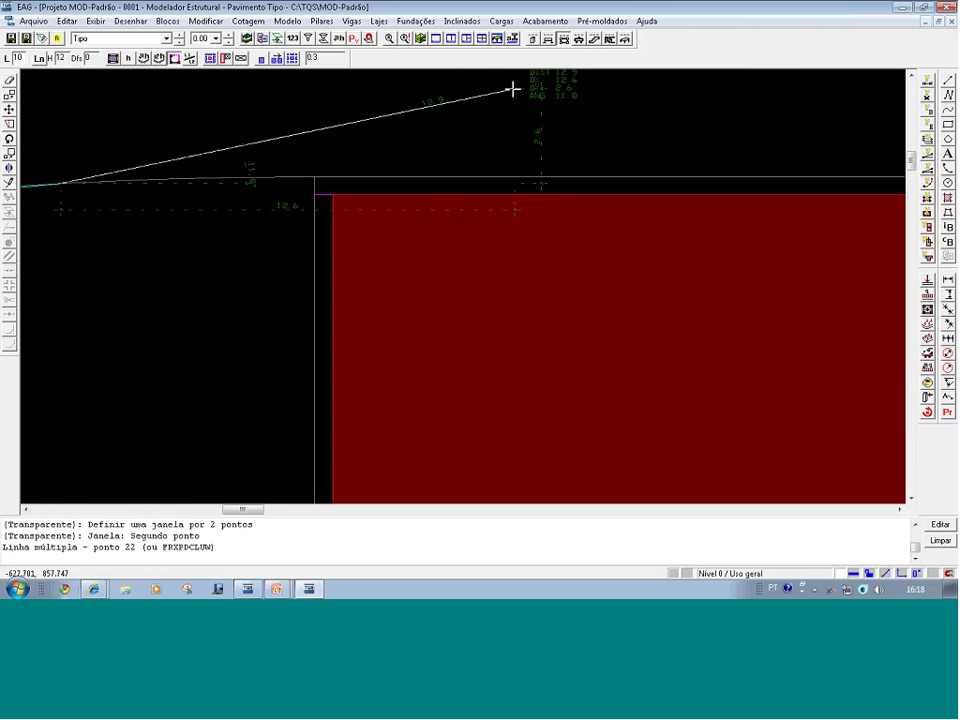
pyautogui.click(316, 182)
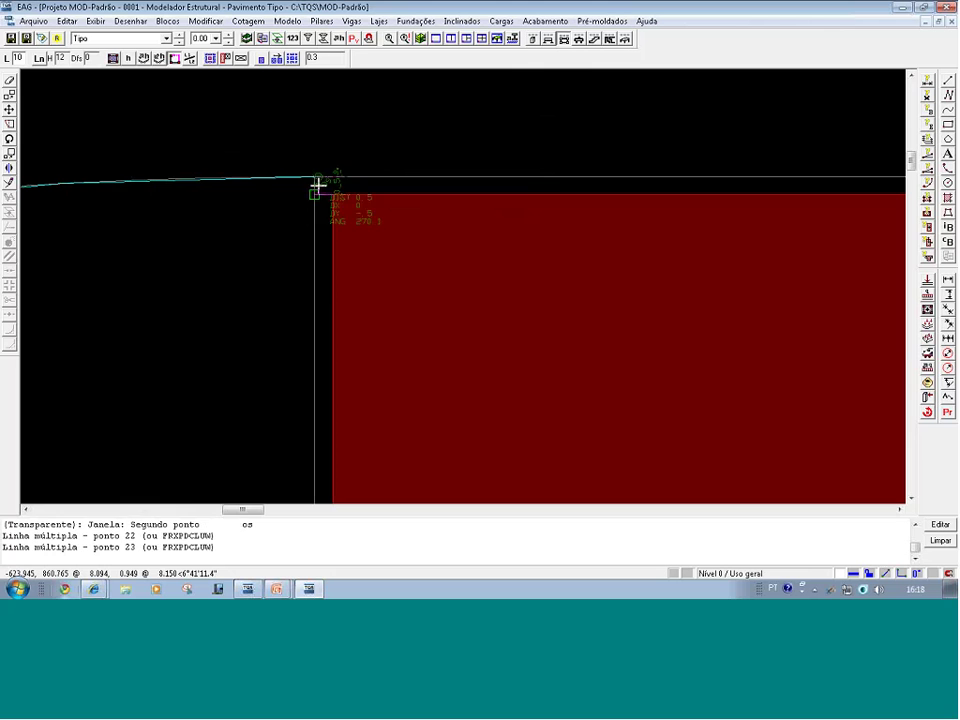
pyautogui.press('Return')
pyautogui.hotkey('shift', 'F8')
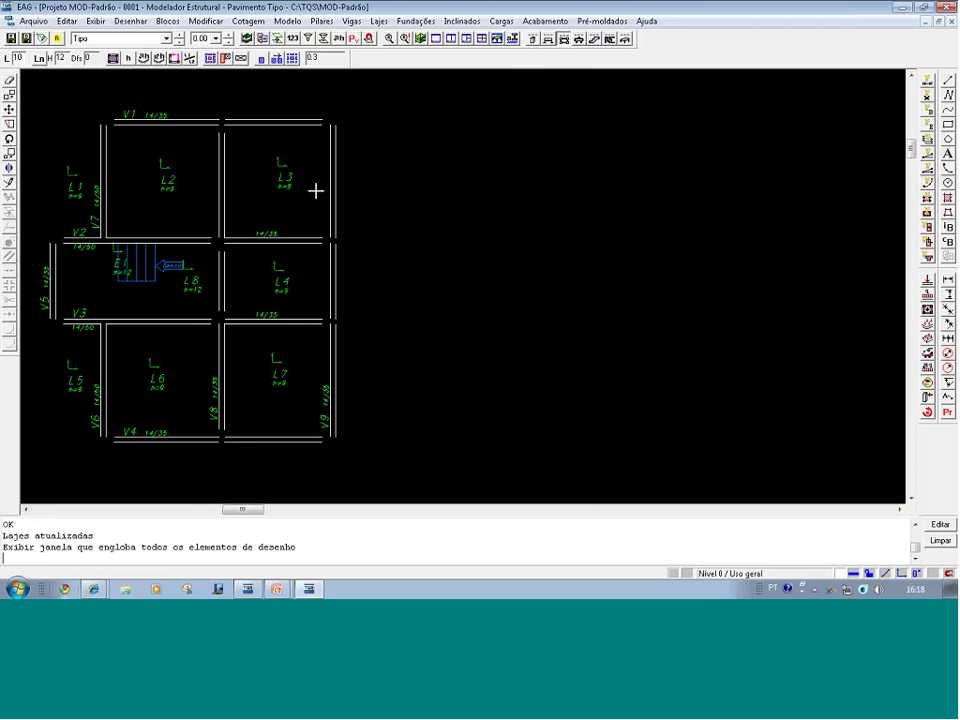
pyautogui.press('F8')
pyautogui.click(8, 99)
pyautogui.hotkey('ctrl', 'F8')
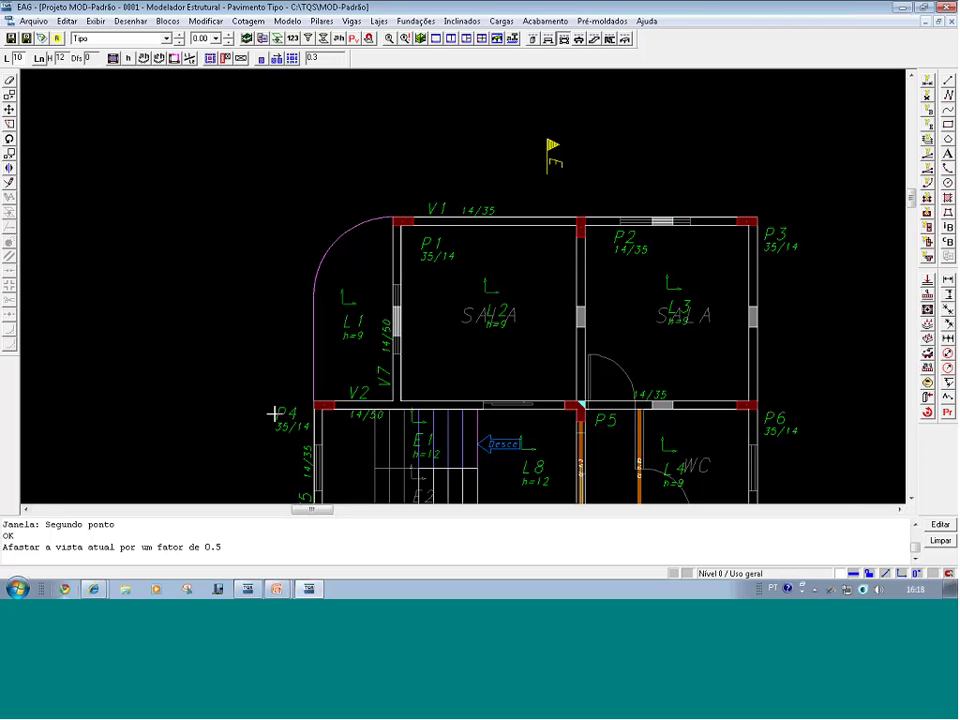
# - Close the Tipo floor's structural modeler without saving the changes
pyautogui.moveTo(273, 413)
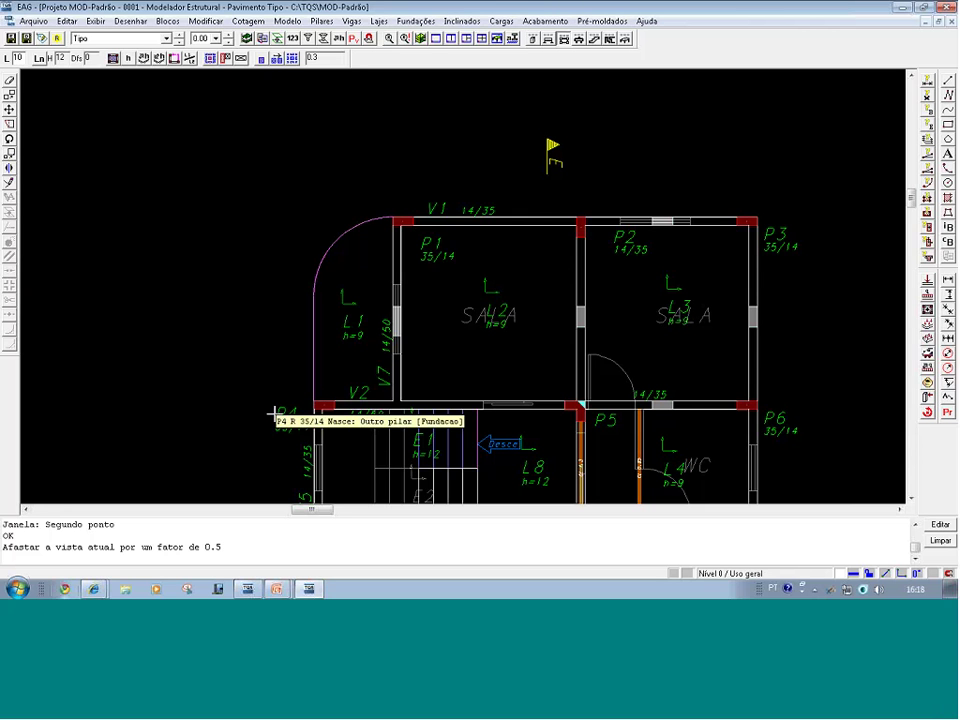
pyautogui.click(950, 7)
pyautogui.click(533, 344)
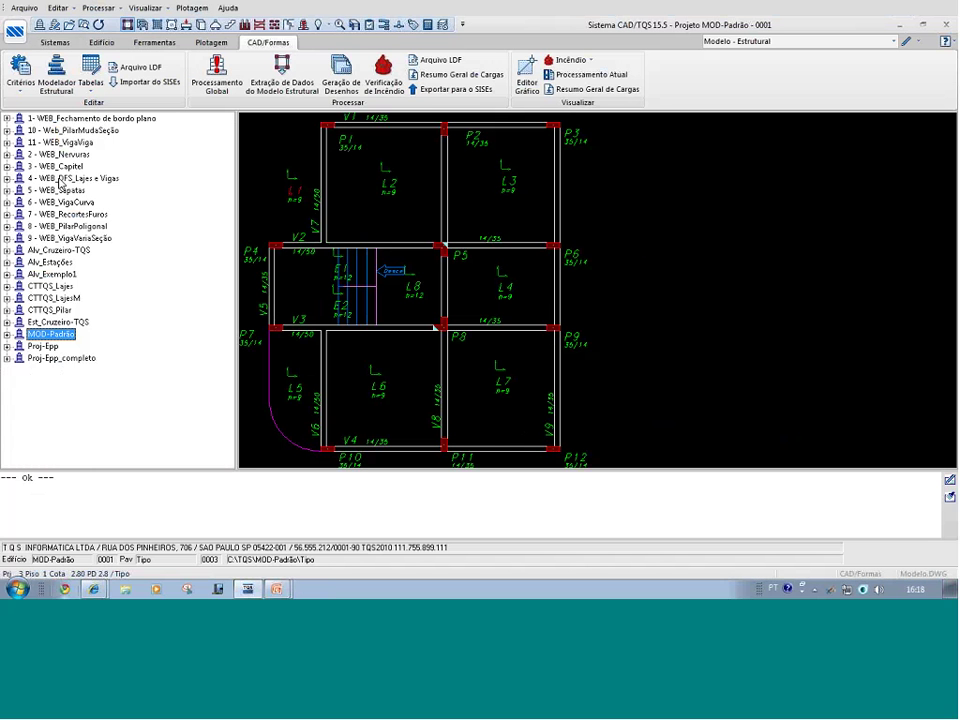
# - Open the Cobertura floor of the 2 - WEB_Nervuras building in the structural modeler
pyautogui.doubleClick(60, 155)
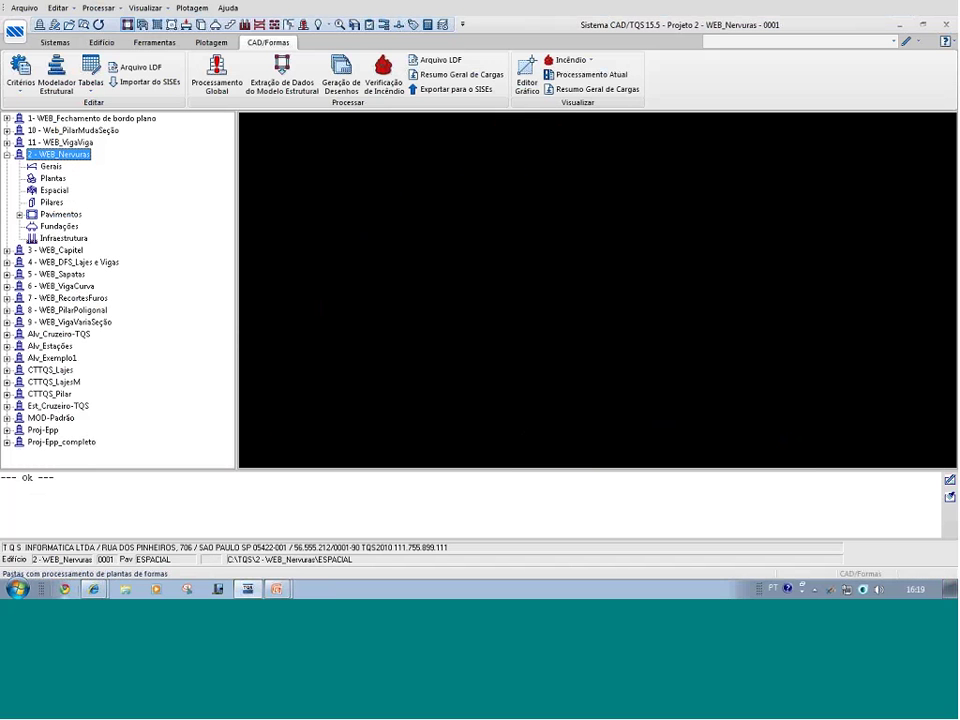
pyautogui.doubleClick(61, 214)
pyautogui.click(70, 238)
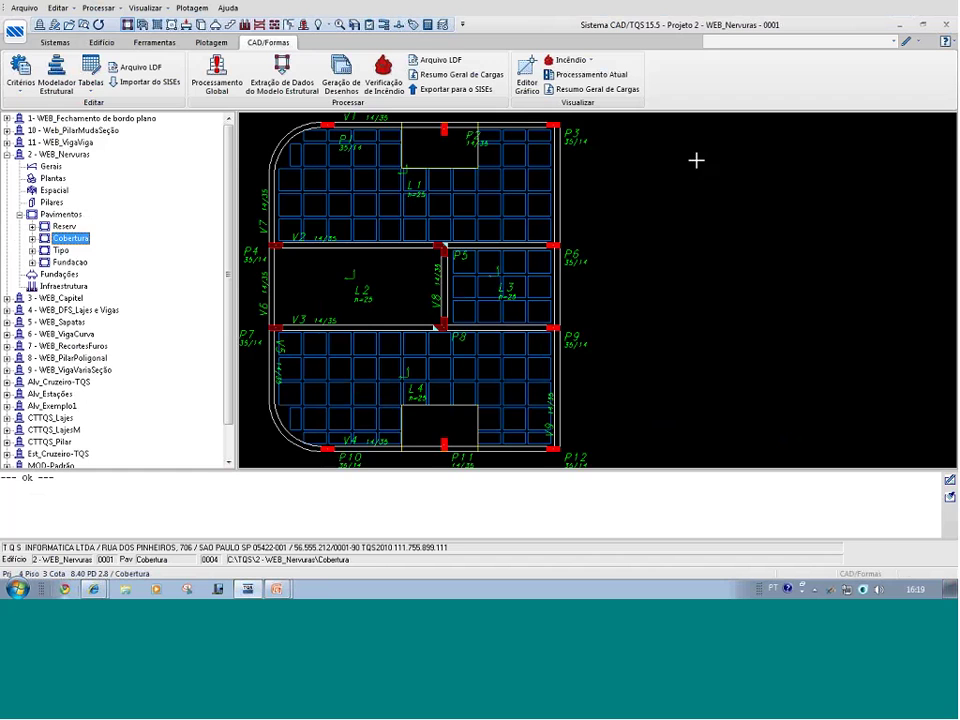
pyautogui.doubleClick(715, 204)
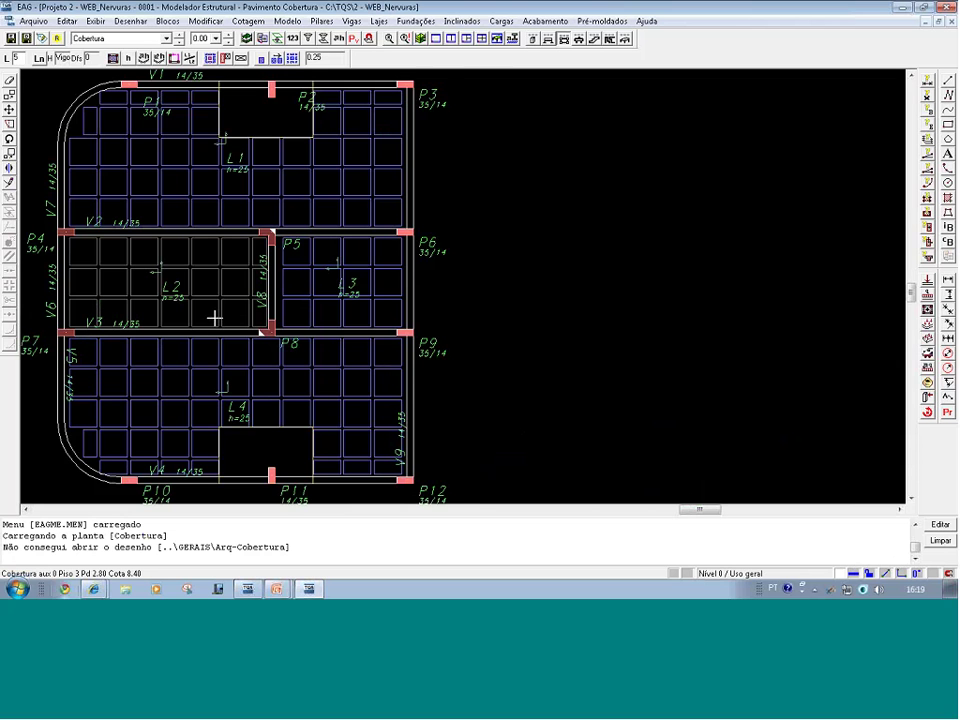
# - Hide the FOR0004 external reference drawing and show the whole floor
pyautogui.press('F8')
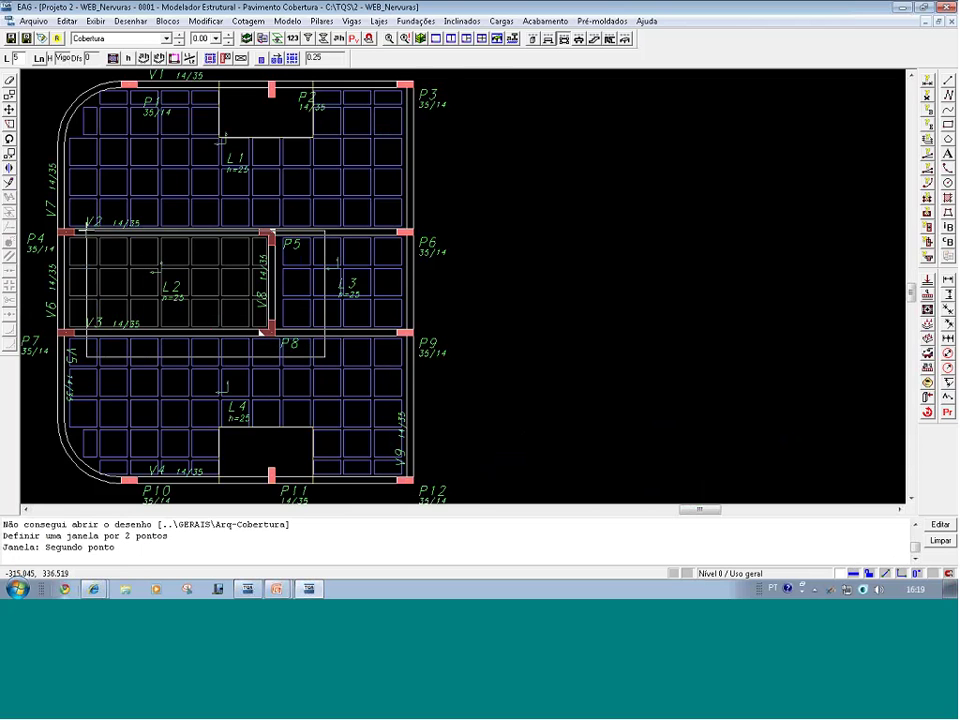
pyautogui.click(58, 210)
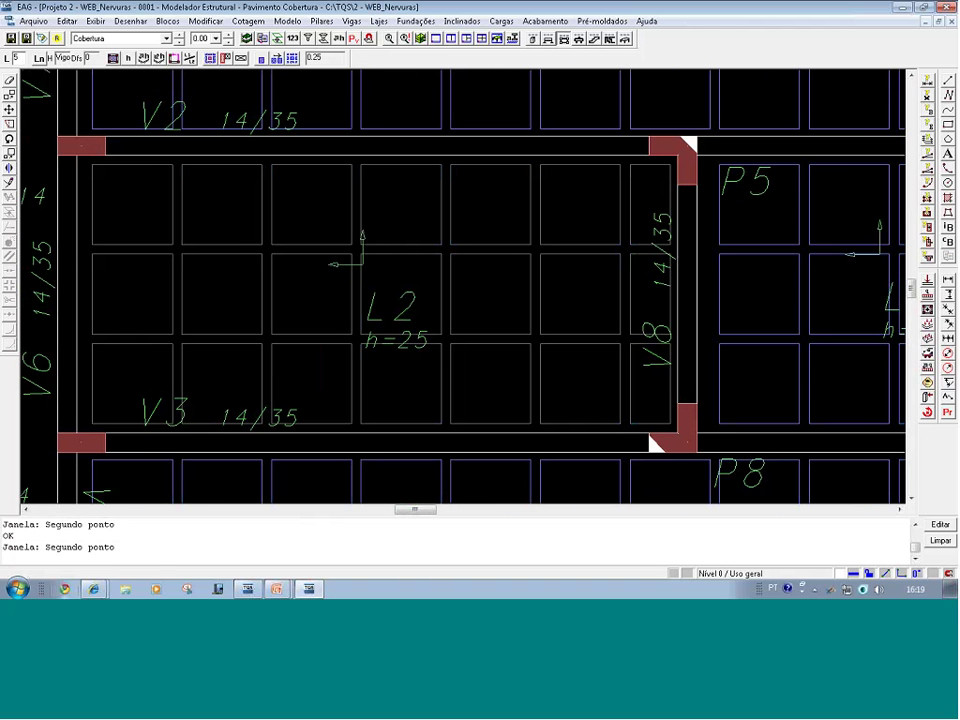
pyautogui.click(264, 40)
pyautogui.click(330, 269)
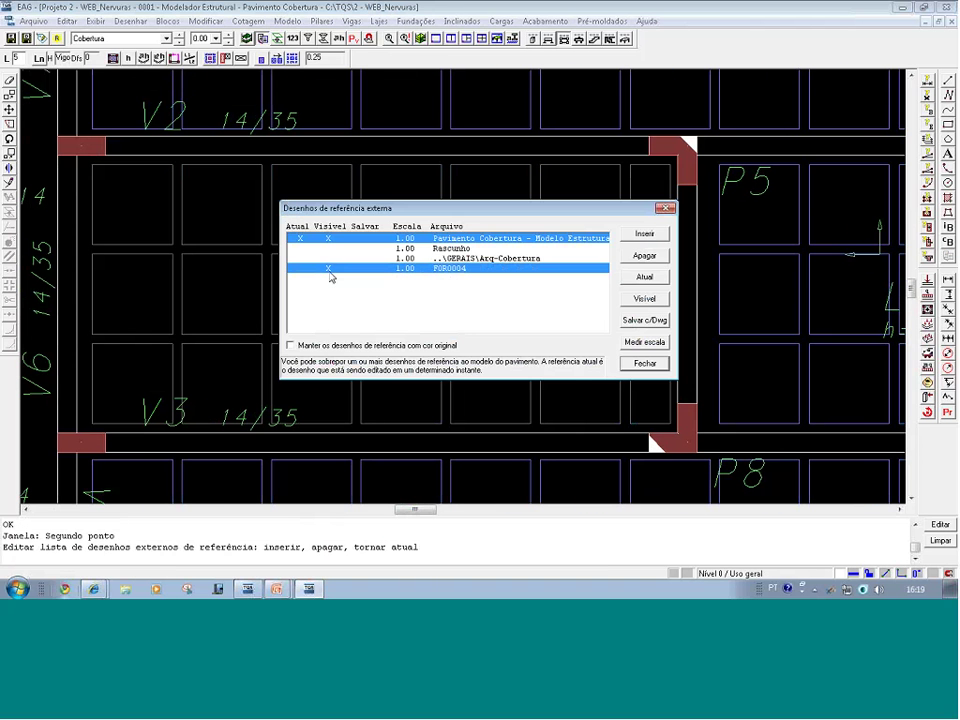
pyautogui.click(644, 298)
pyautogui.click(644, 363)
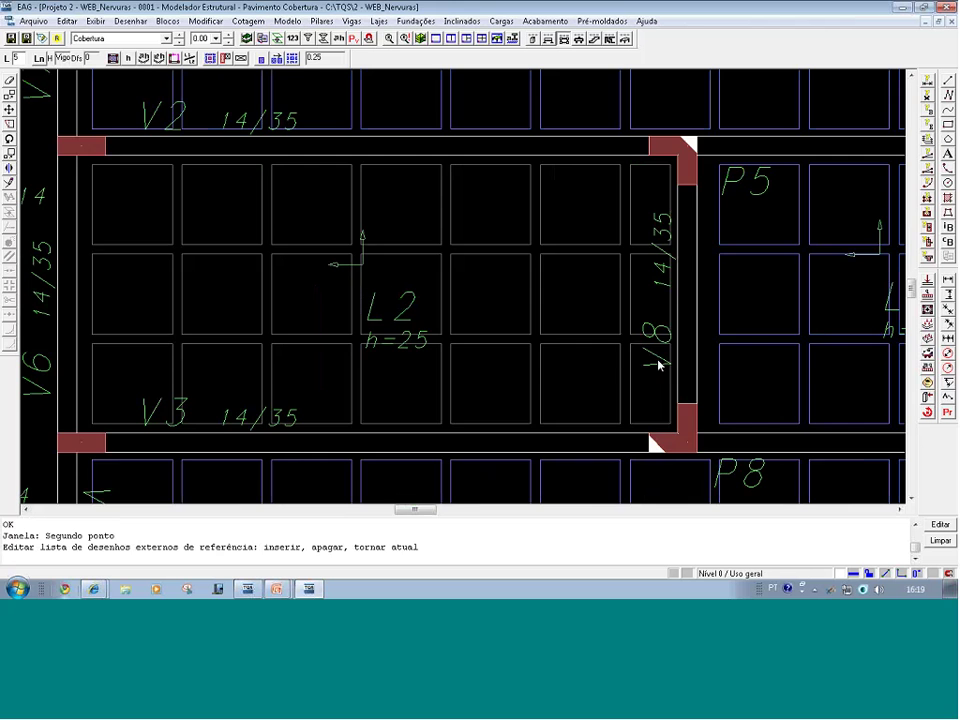
pyautogui.hotkey('shift', 'F8')
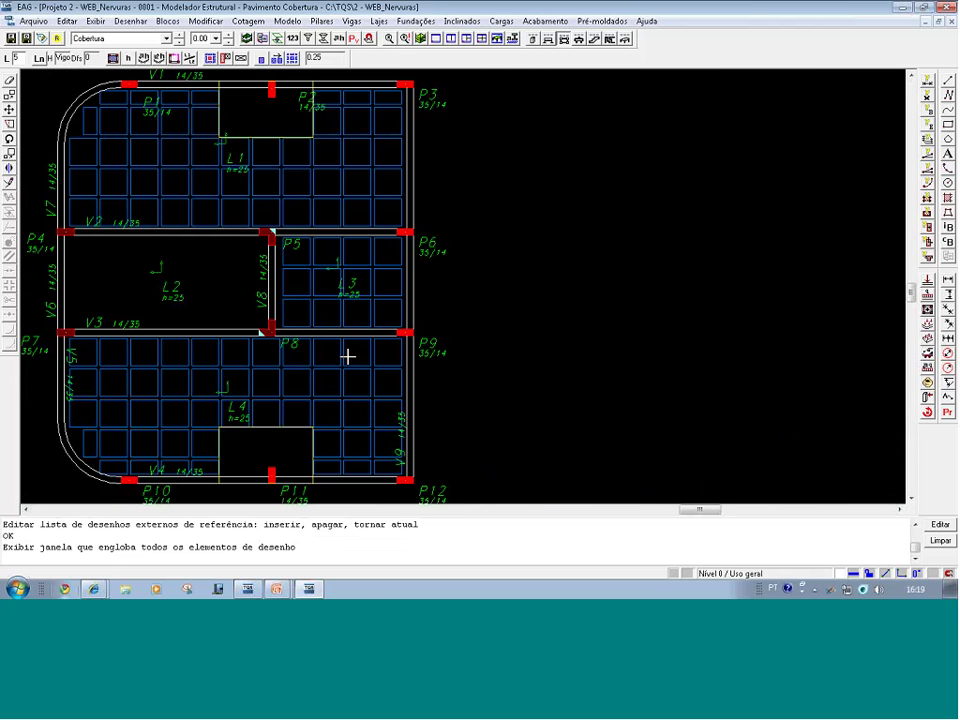
# - Frame slab L2 and make the FOR0004 external reference drawing visible again
pyautogui.press('F8')
pyautogui.click(44, 214)
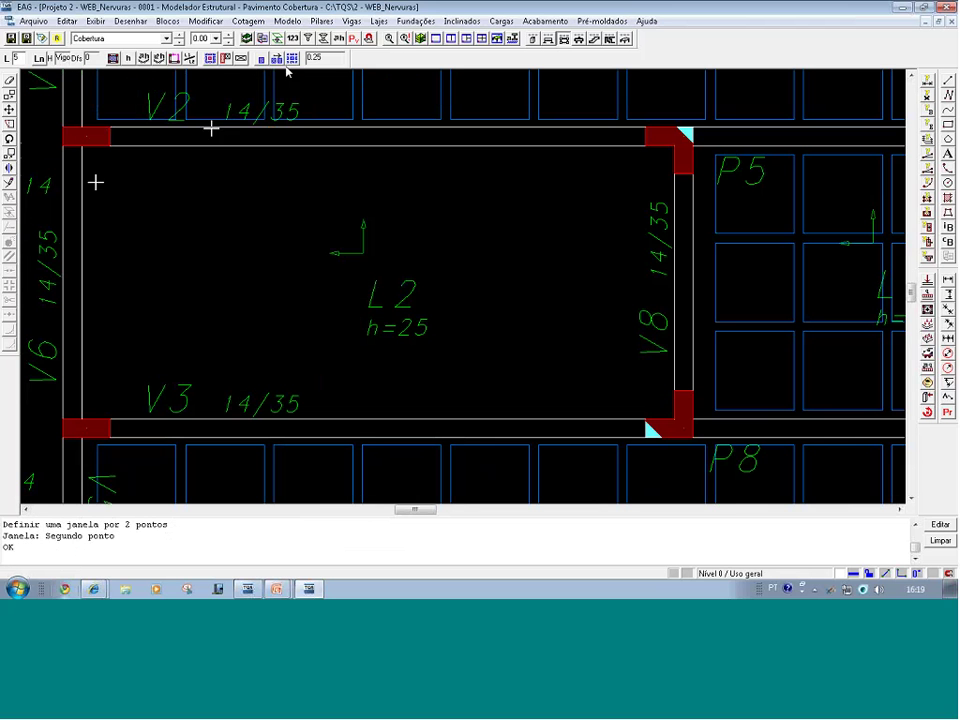
pyautogui.click(292, 58)
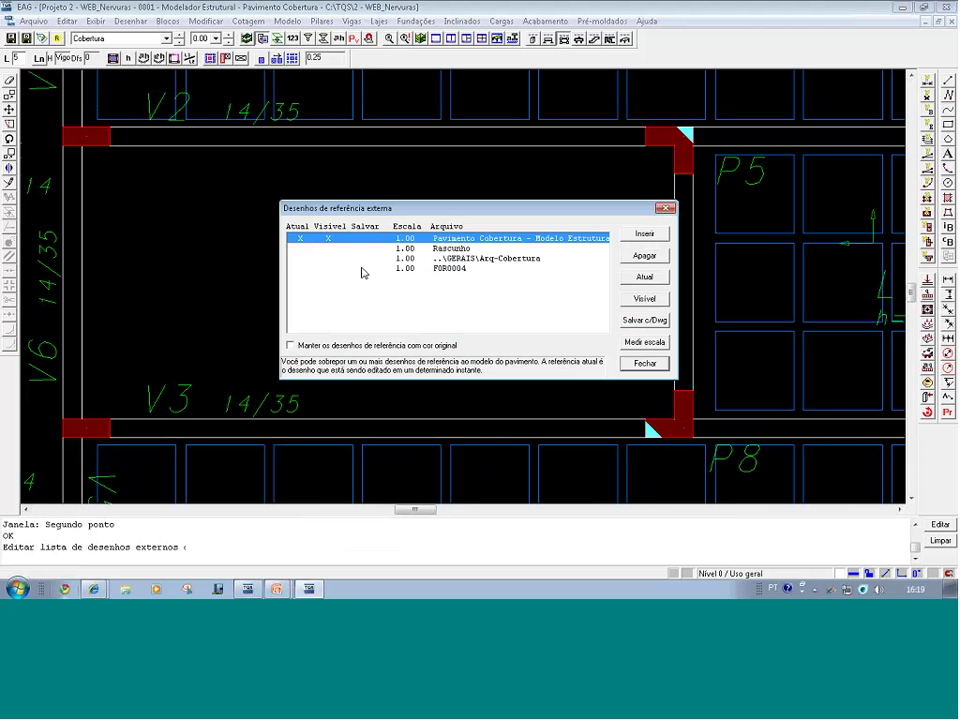
pyautogui.click(325, 269)
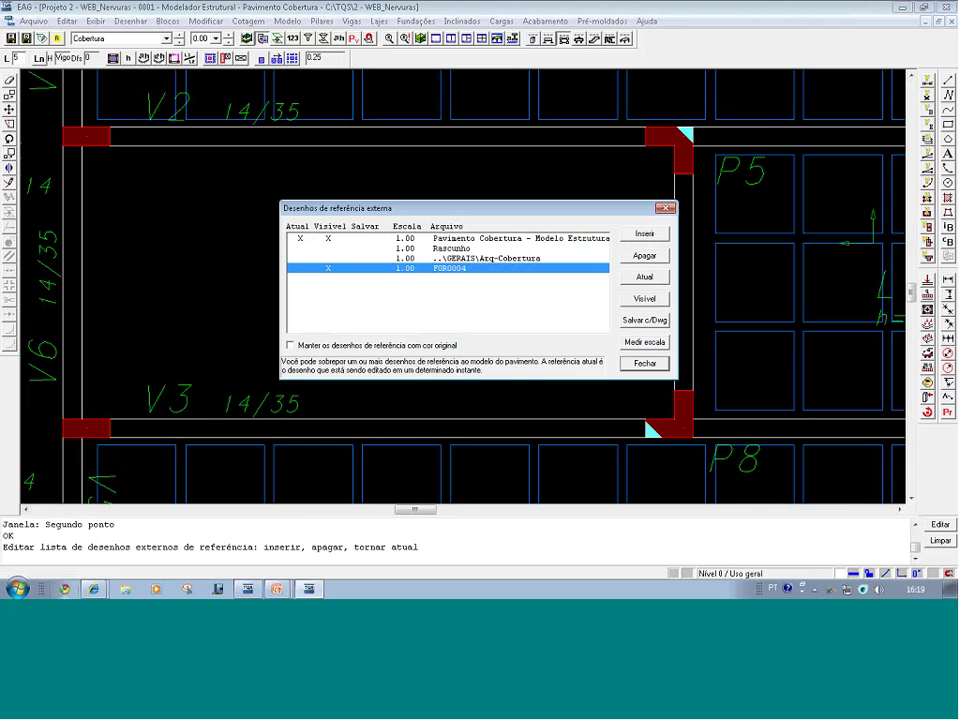
pyautogui.click(643, 365)
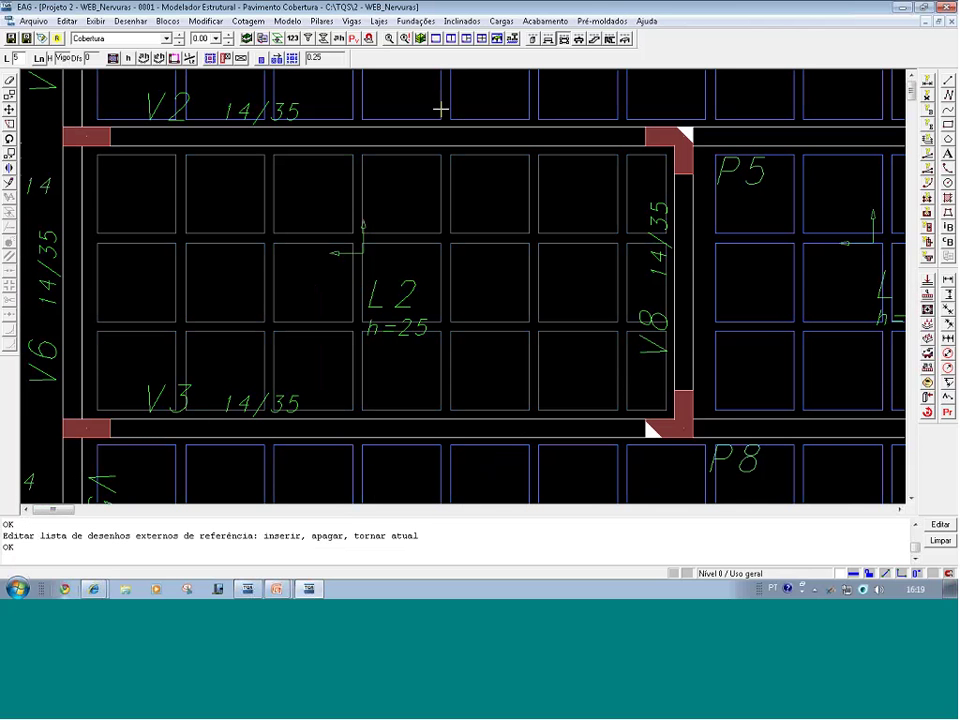
# - Review slab L2's section and load data for its trapezoidal ribs, leaving it without changes
pyautogui.doubleClick(409, 286)
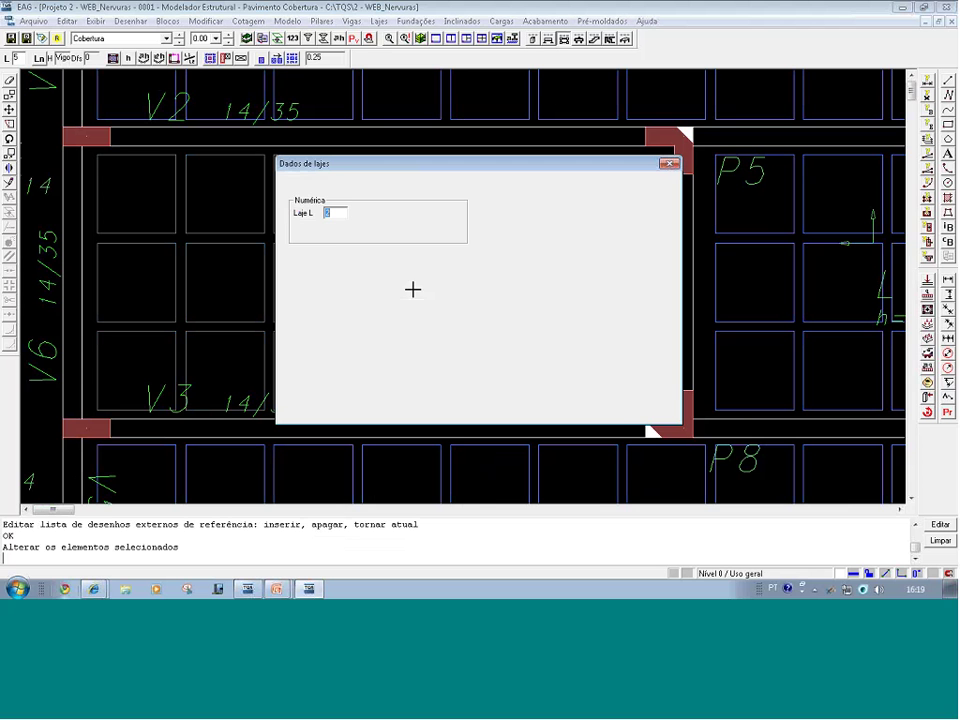
pyautogui.click(366, 185)
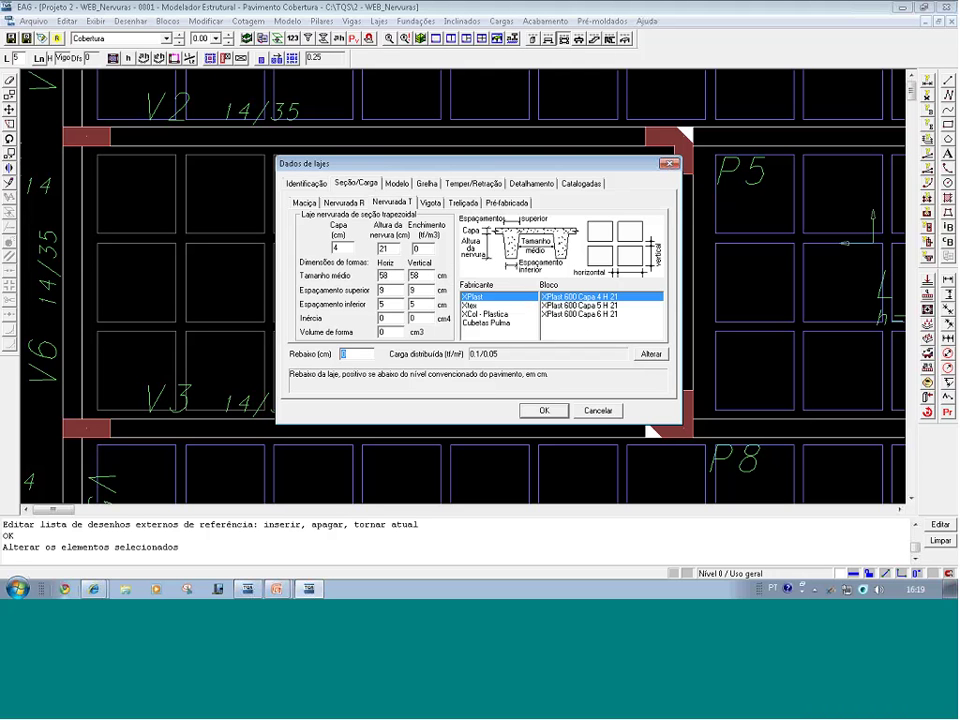
pyautogui.click(589, 411)
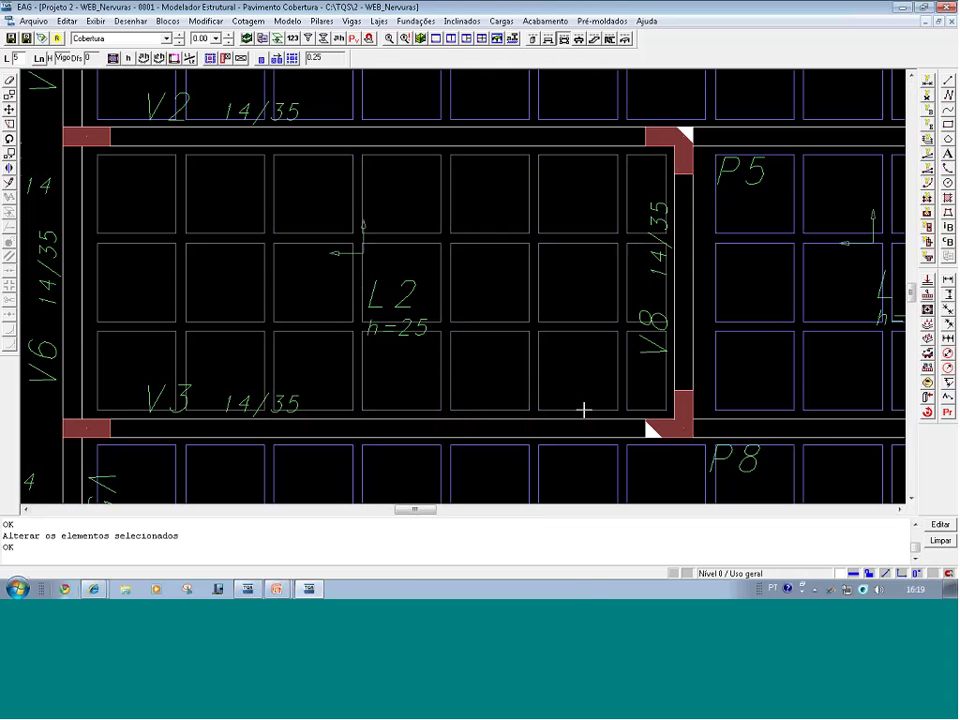
# - Review slab L1's trapezoidal rib section and load data, leaving it without changes
pyautogui.moveTo(558, 321); pyautogui.dragTo(540, 353, button='middle')
pyautogui.scroll(-2, 540, 353)
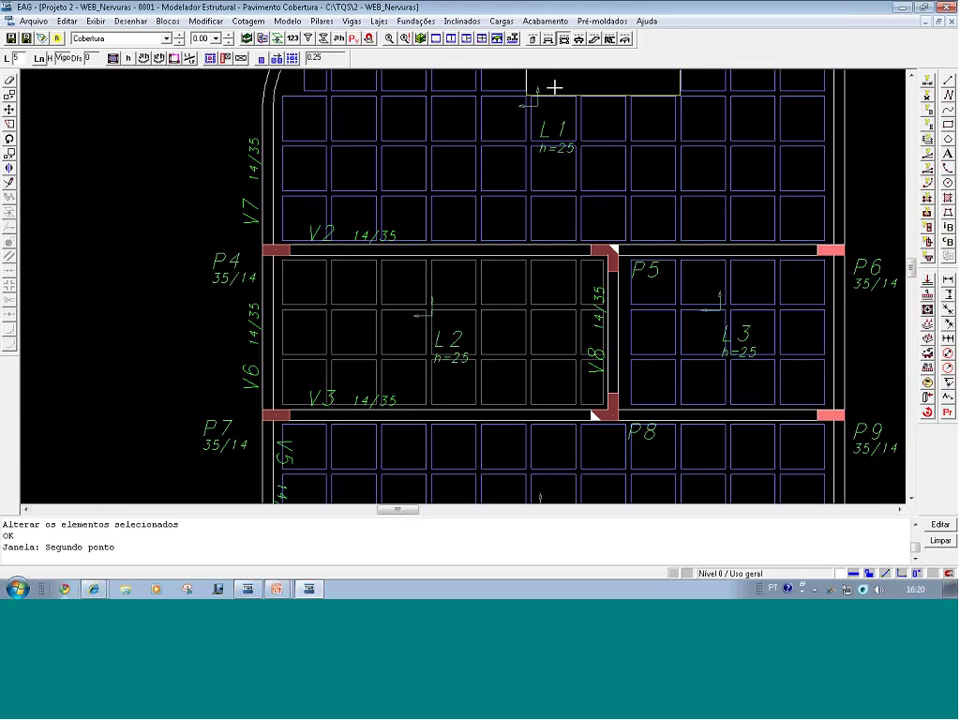
pyautogui.doubleClick(561, 127)
pyautogui.click(356, 183)
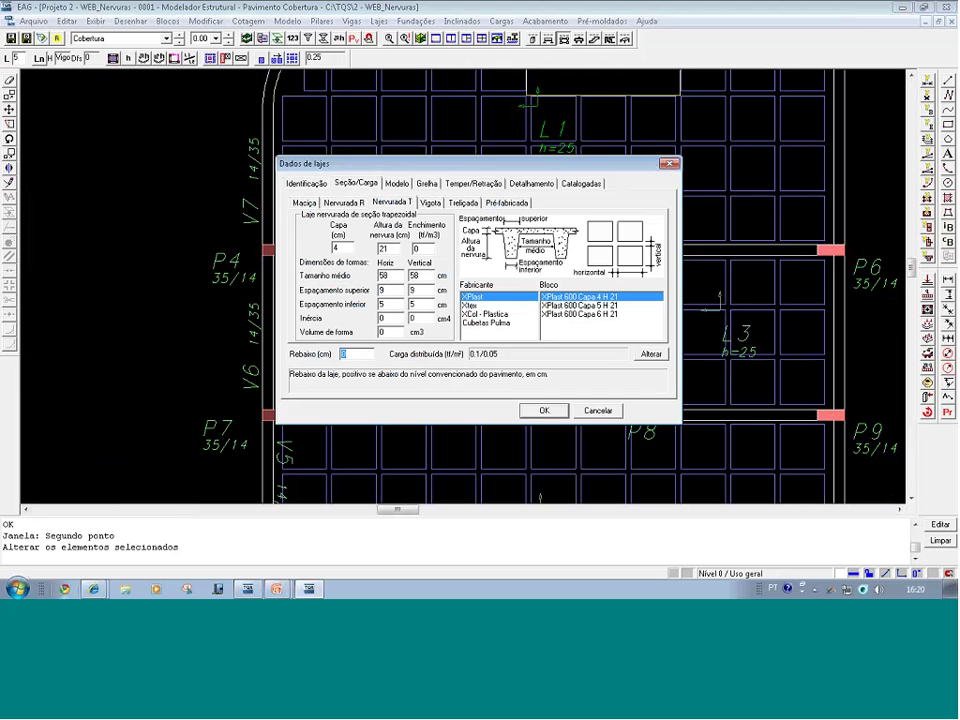
pyautogui.click(587, 409)
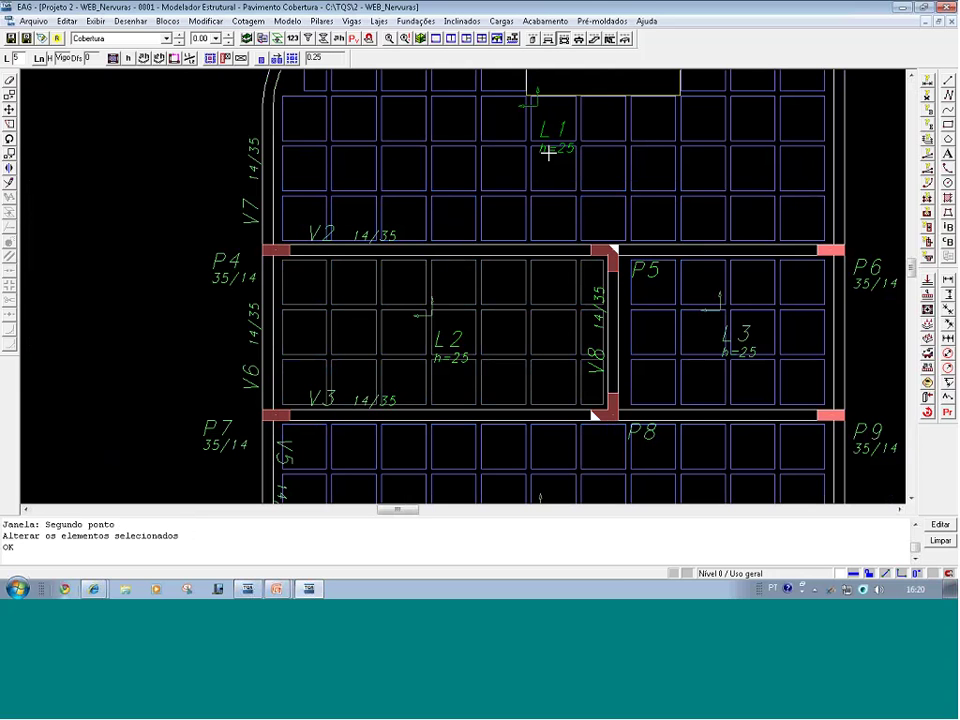
# - Turn on the display of trapezoidal ribs for the slabs and inspect the rib forms of slab L3 beside column P5
pyautogui.moveTo(547, 152)
pyautogui.click(357, 43)
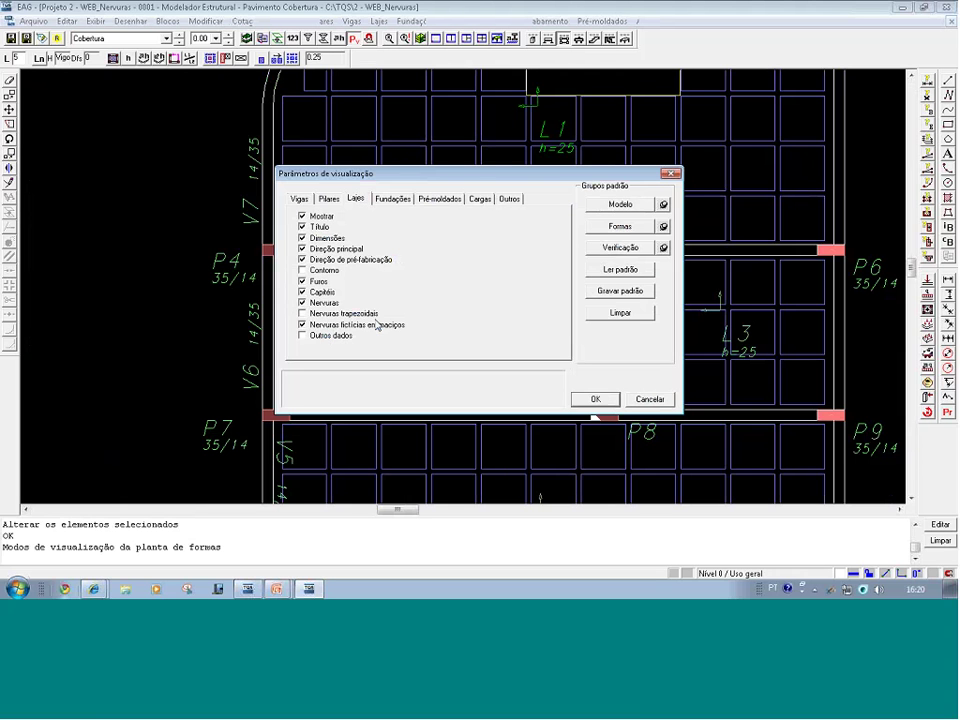
pyautogui.click(302, 313)
pyautogui.click(597, 399)
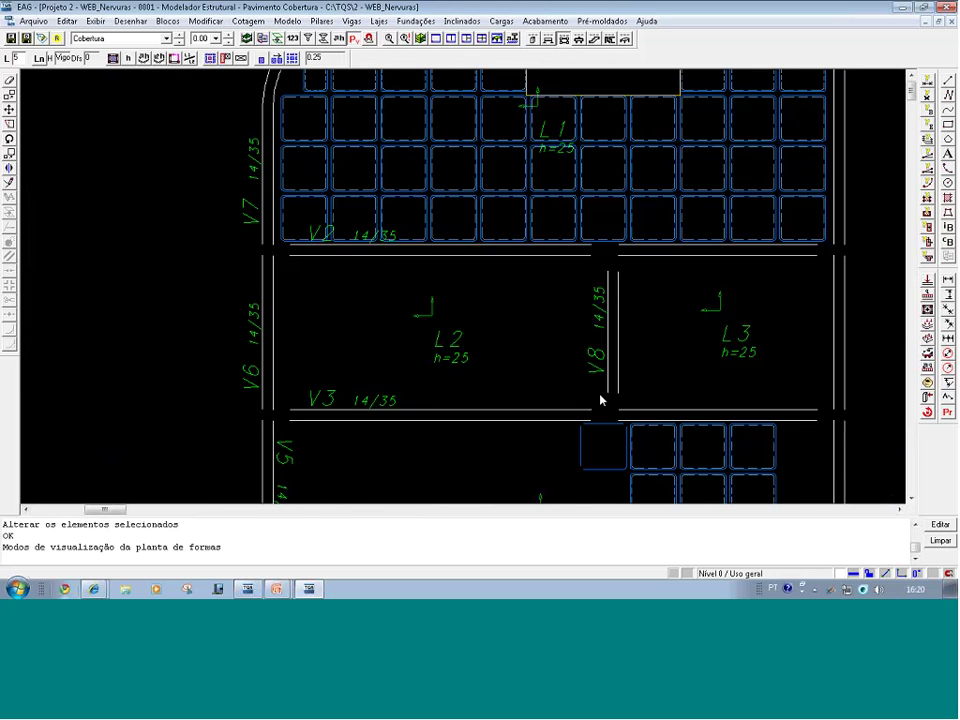
pyautogui.press('F8')
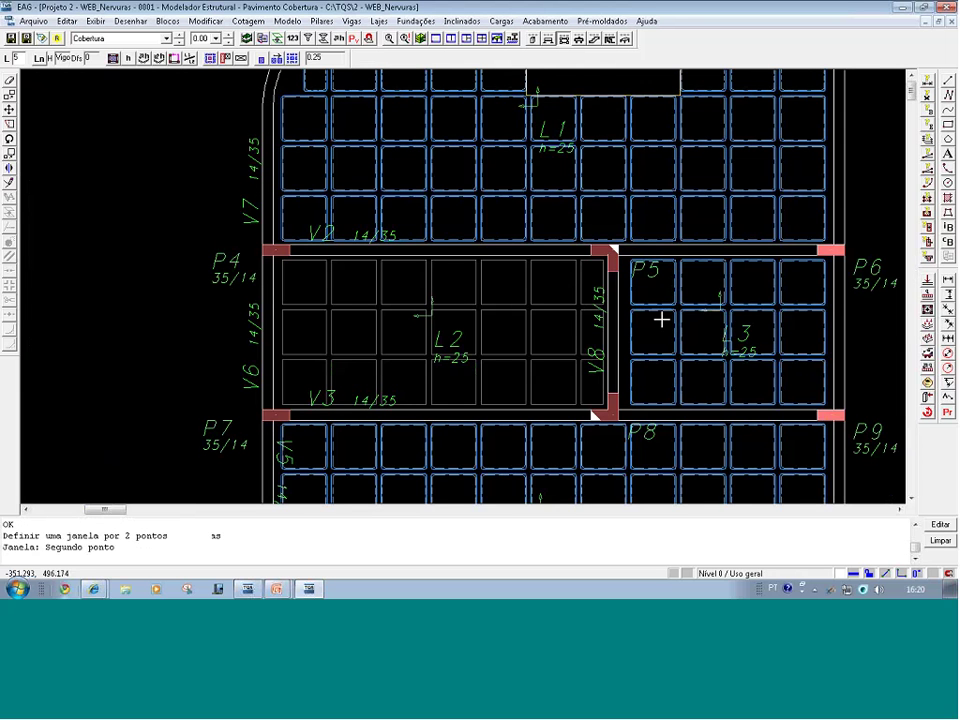
pyautogui.click(567, 254)
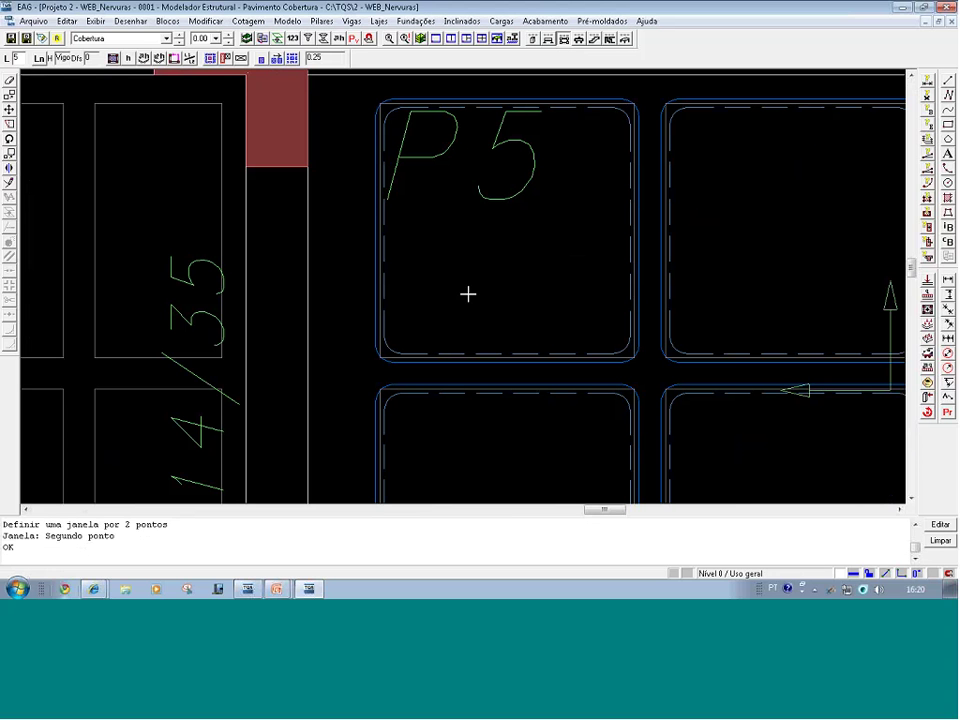
# - Frame slab L2 and turn off the display of trapezoidal ribs
pyautogui.scroll(-3, 467, 293)
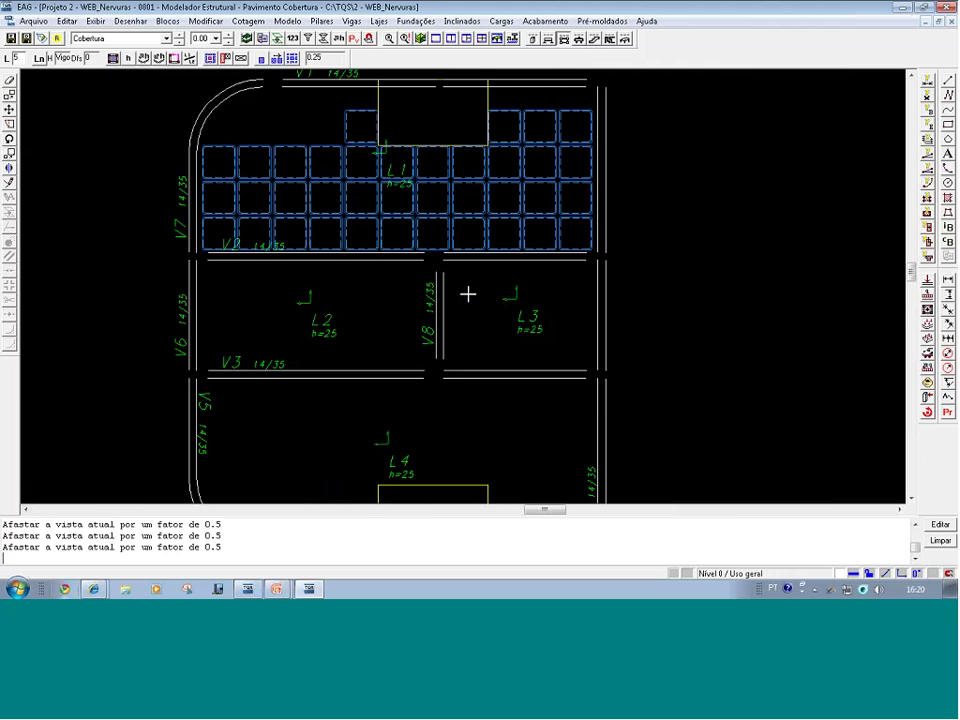
pyautogui.click(488, 375)
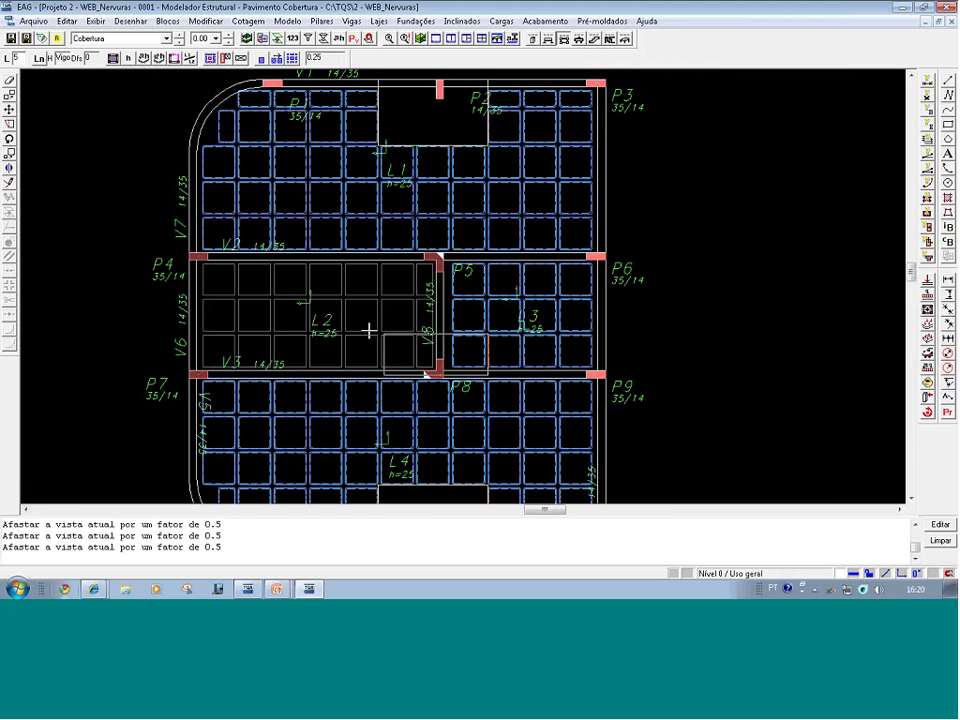
pyautogui.click(133, 254)
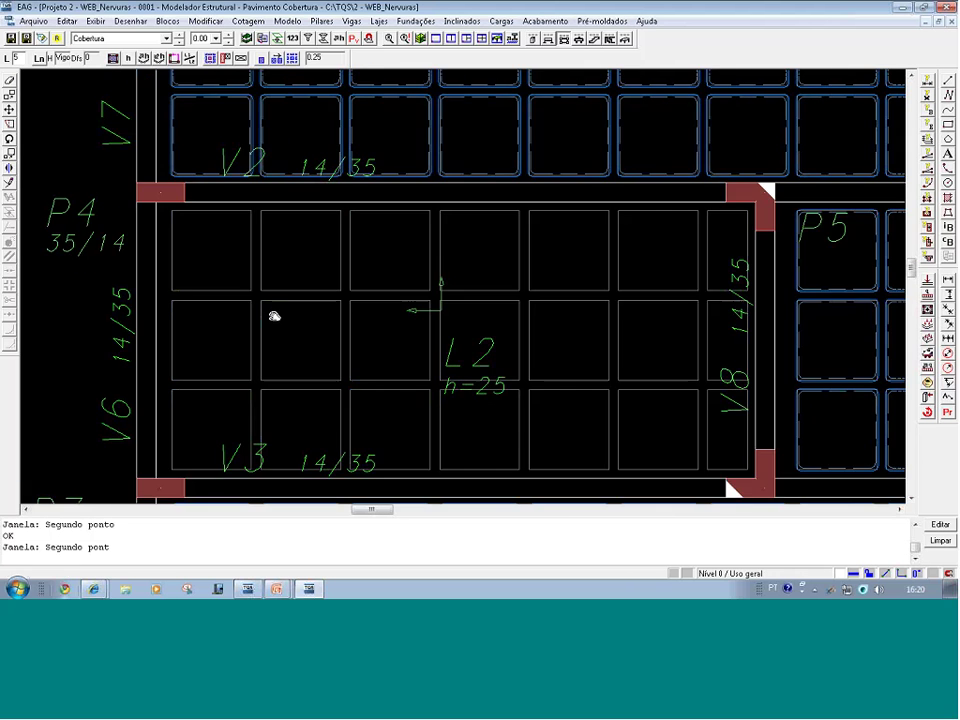
pyautogui.scroll(-2, 450, 381)
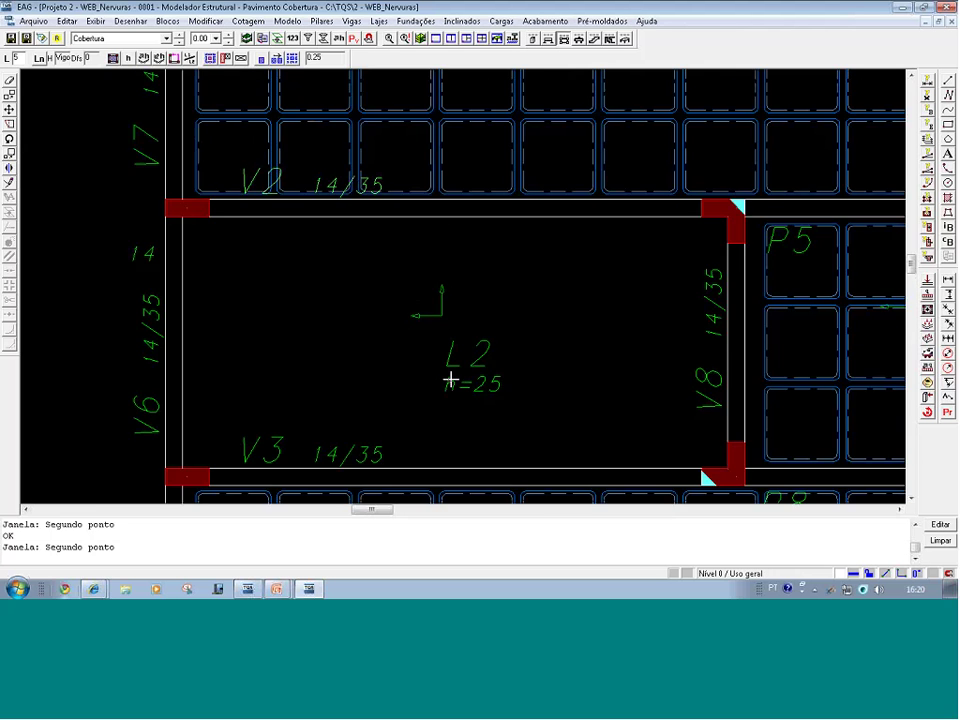
pyautogui.moveTo(450, 381); pyautogui.dragTo(431, 380, button='middle')
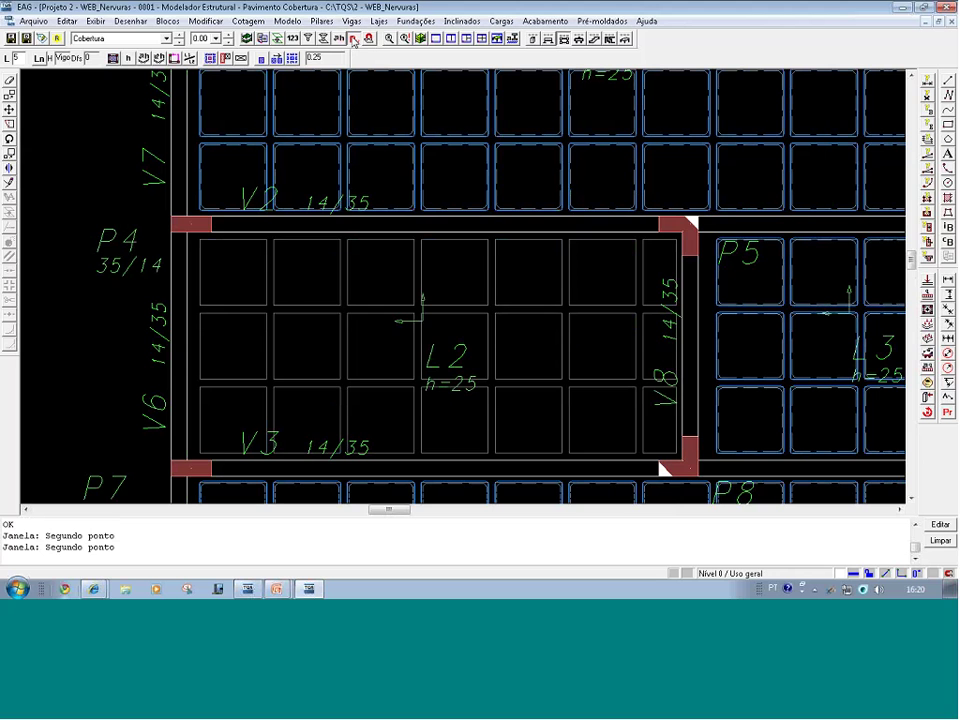
pyautogui.click(263, 38)
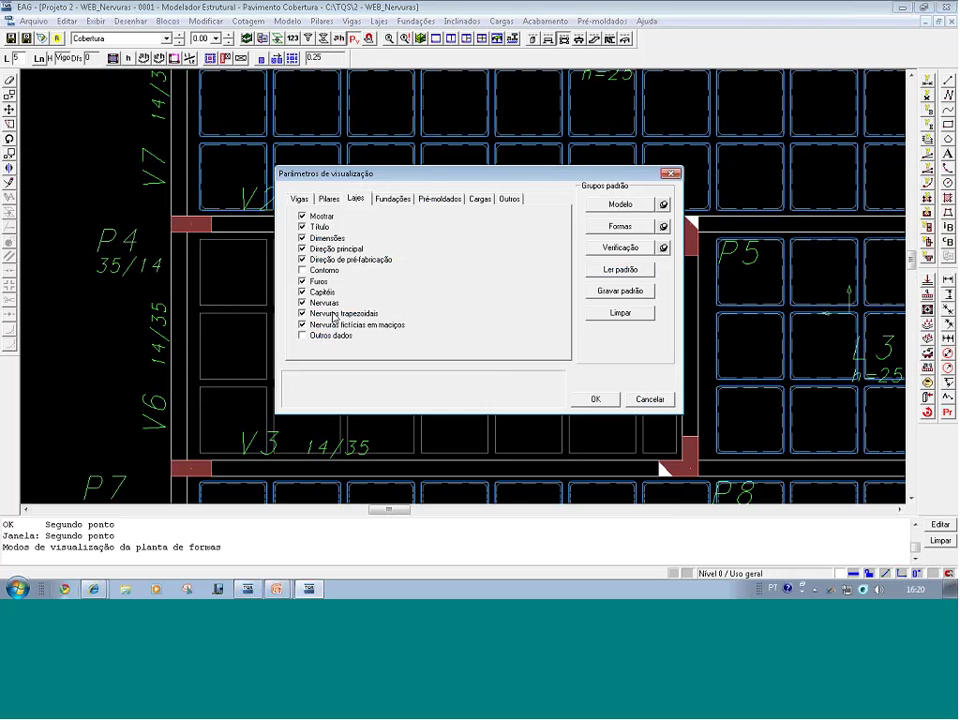
pyautogui.click(302, 313)
pyautogui.click(613, 402)
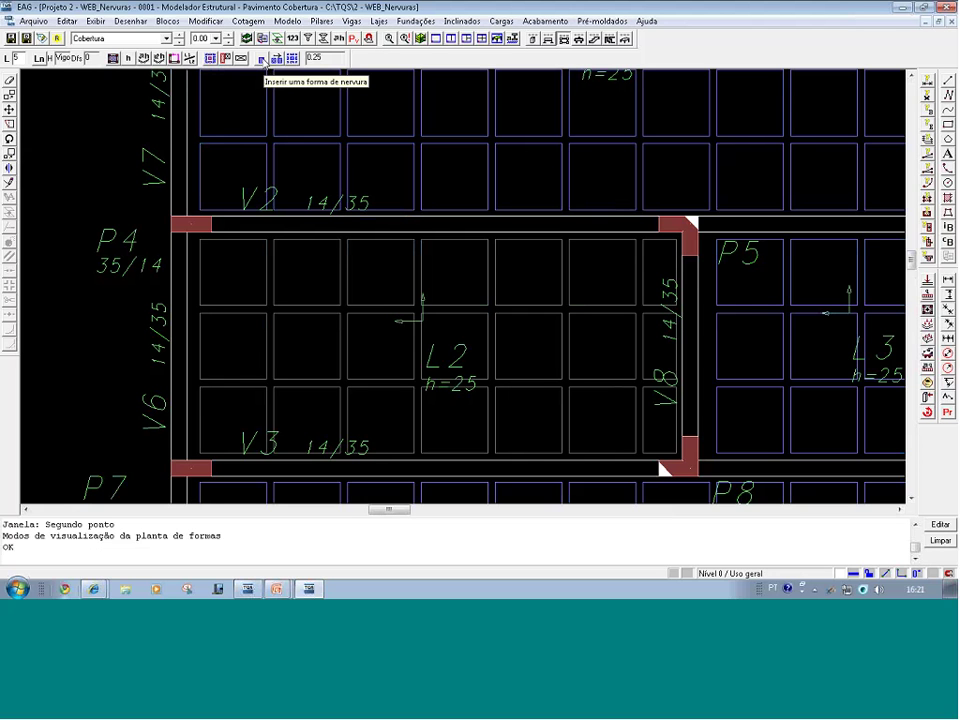
pyautogui.click(376, 21)
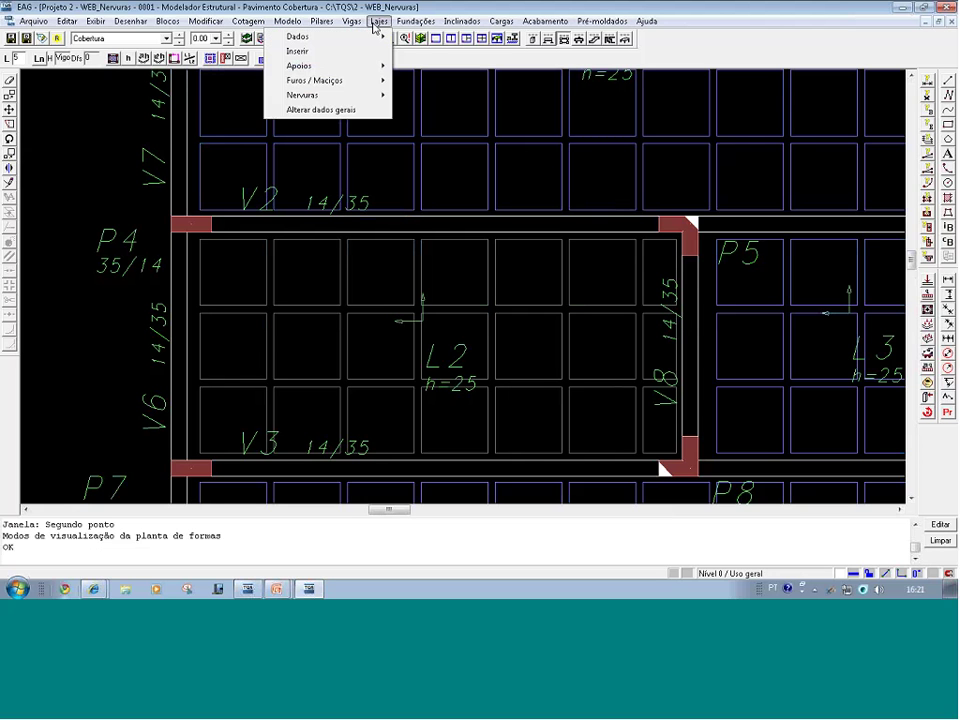
pyautogui.moveTo(272, 98)
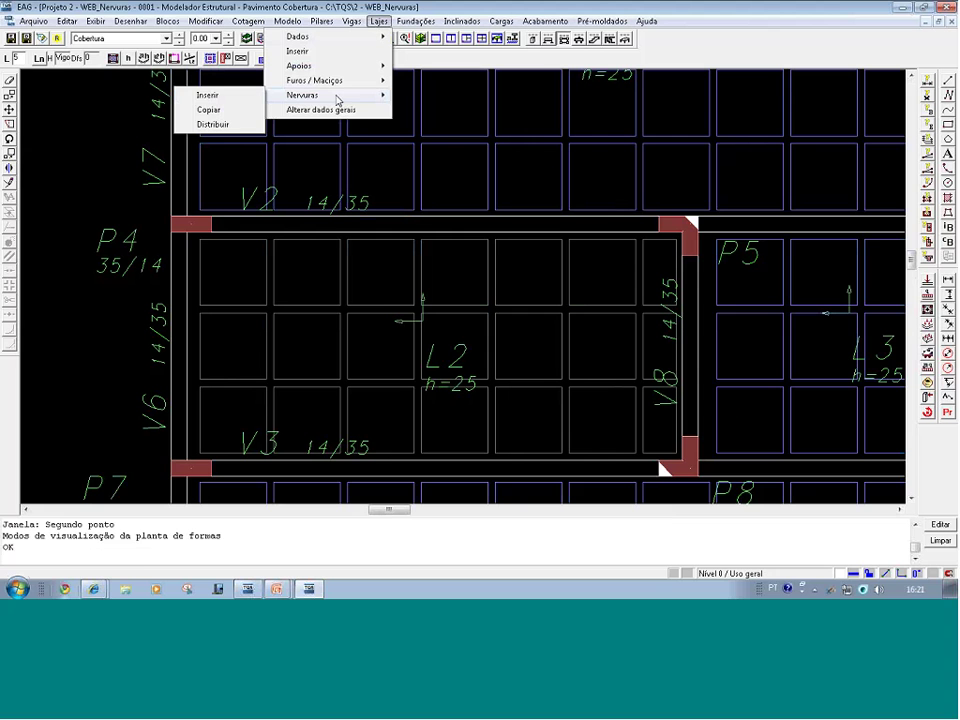
pyautogui.click(196, 100)
pyautogui.click(145, 105)
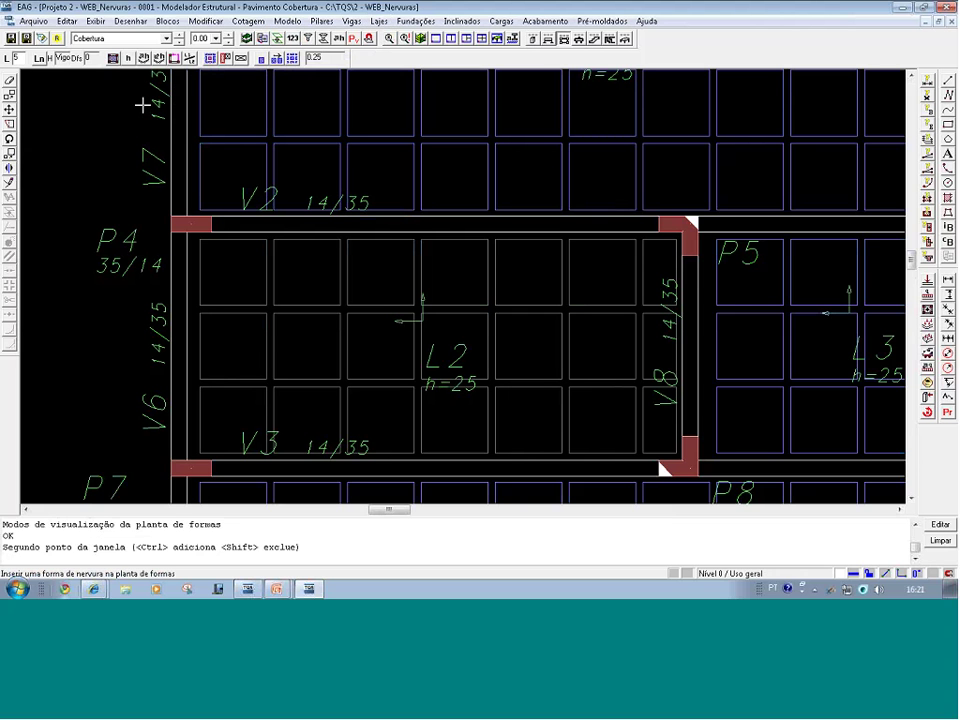
pyautogui.click(224, 148)
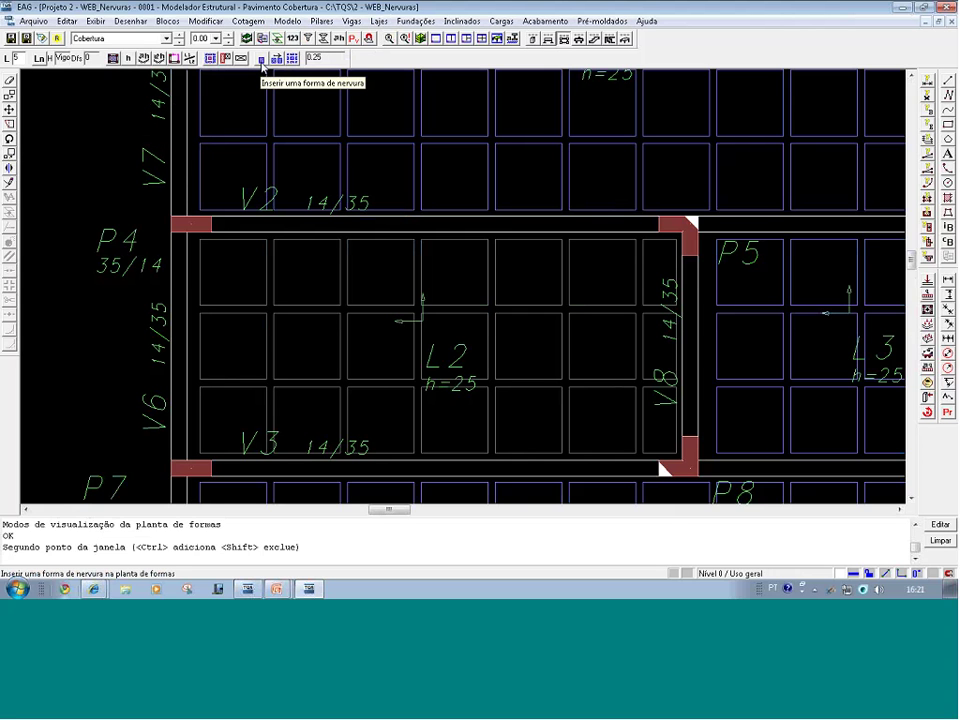
# - Start inserting a rib form into slab L2, review the form dimensions on offer, and cancel the insertion
pyautogui.click(262, 61)
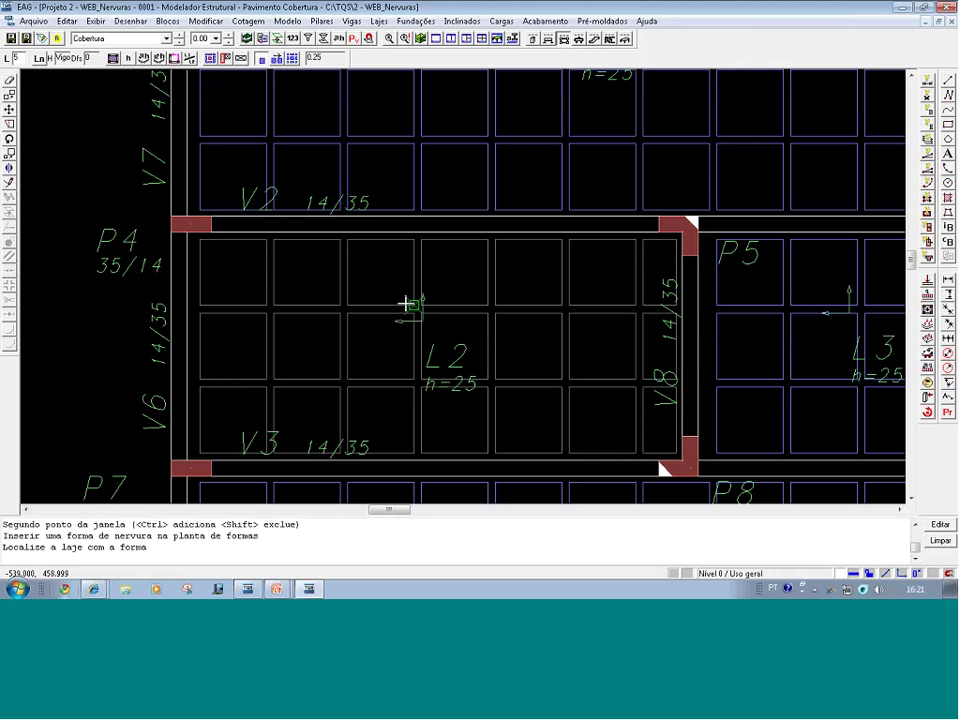
pyautogui.click(459, 346)
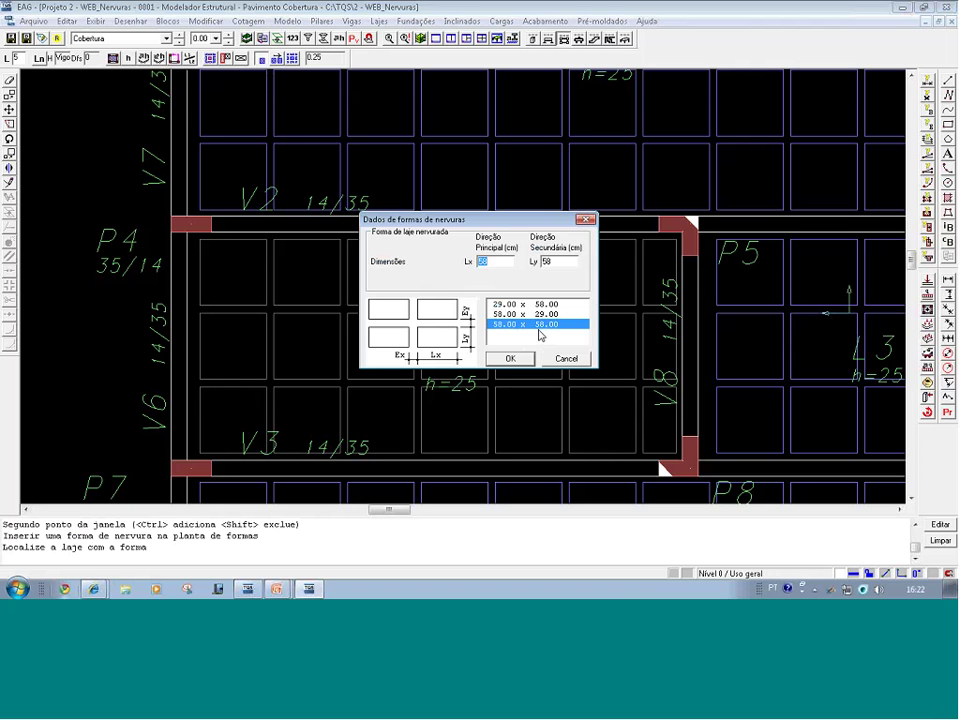
pyautogui.click(579, 365)
# - Check the mean form size and rib spacing in slab L2's section data, leaving it without changes
pyautogui.click(474, 356)
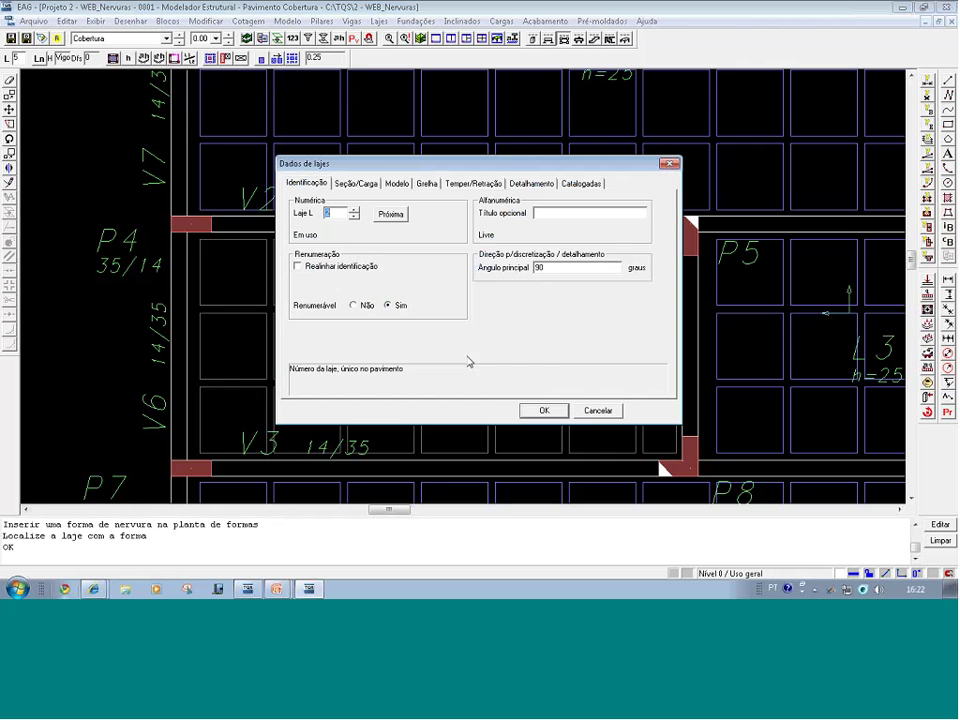
pyautogui.click(356, 185)
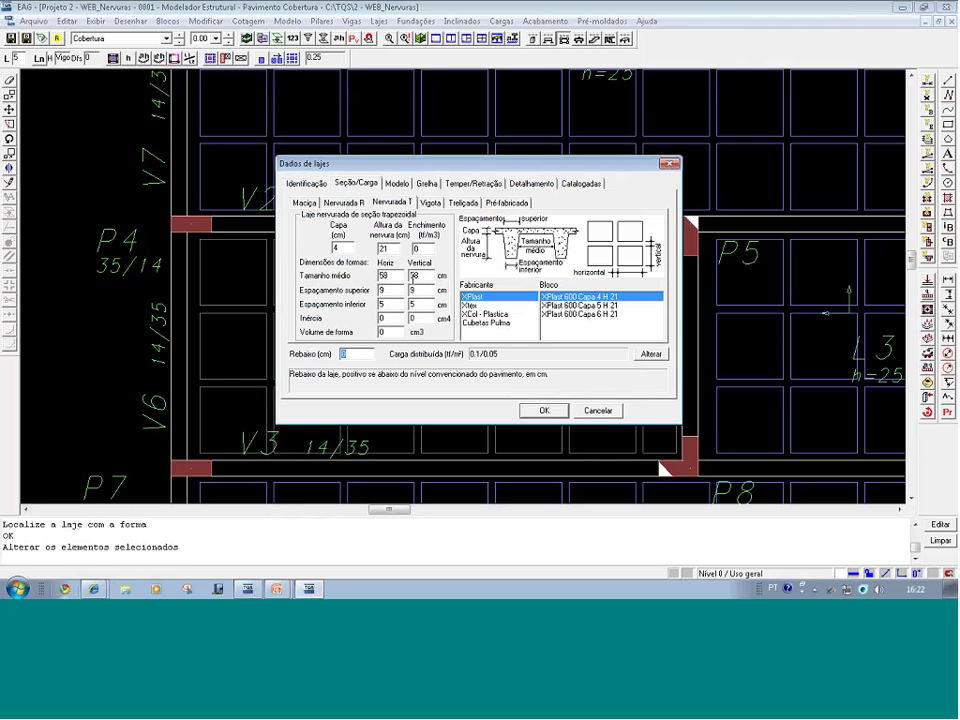
pyautogui.click(598, 411)
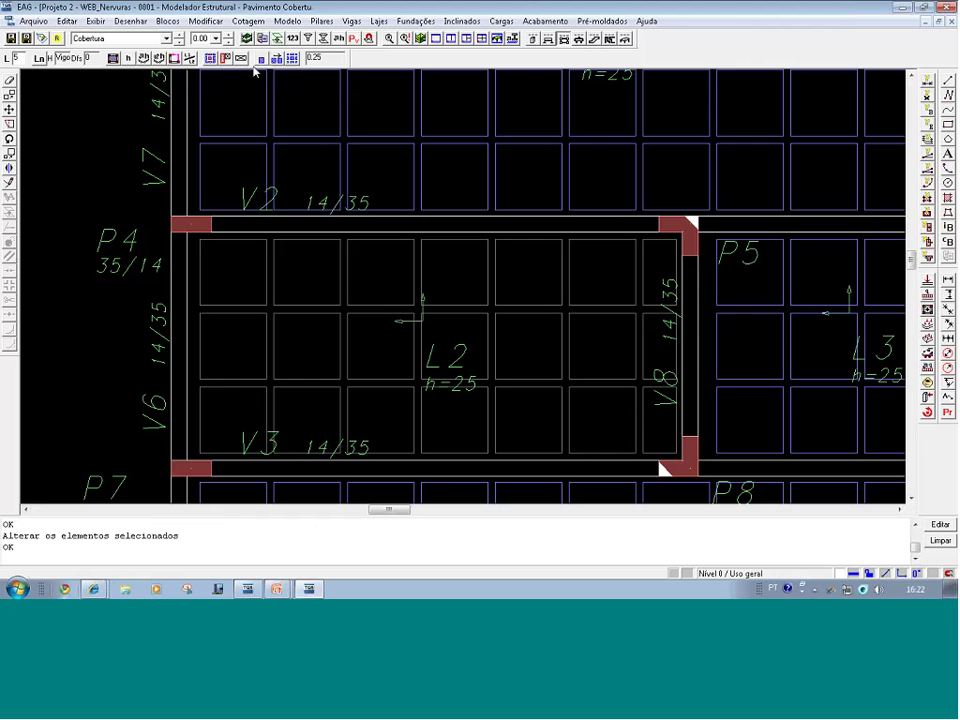
# - Start inserting a 58 x 58 cm rib form in slab L2, with the slab's inner corner at P4 as auxiliary point
pyautogui.click(260, 61)
pyautogui.click(443, 356)
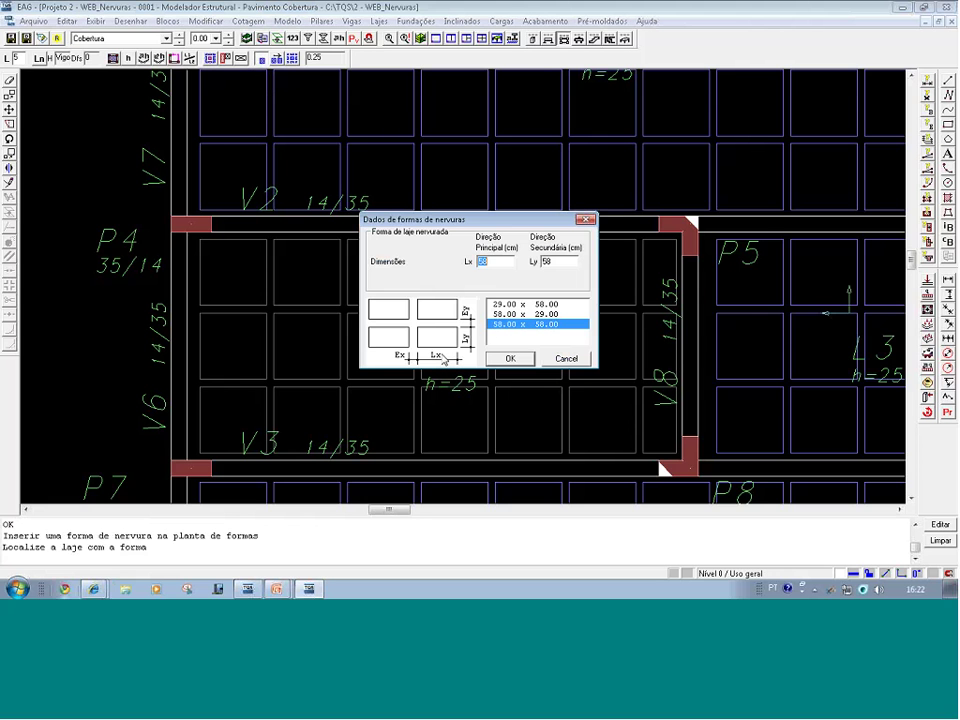
pyautogui.click(497, 328)
pyautogui.click(510, 359)
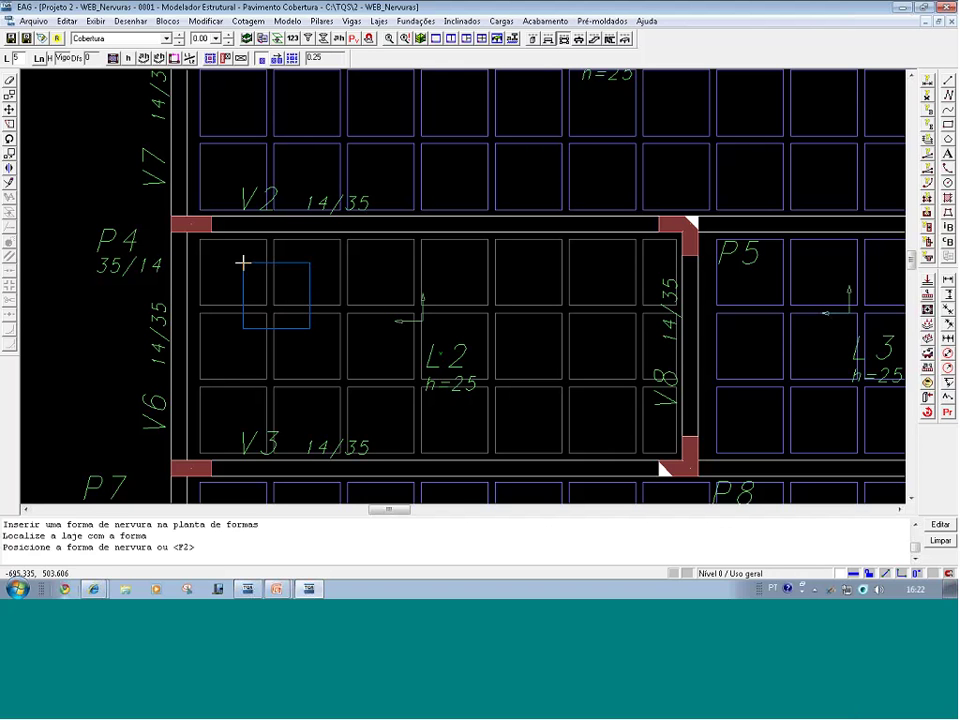
pyautogui.press('F8')
pyautogui.click(156, 211)
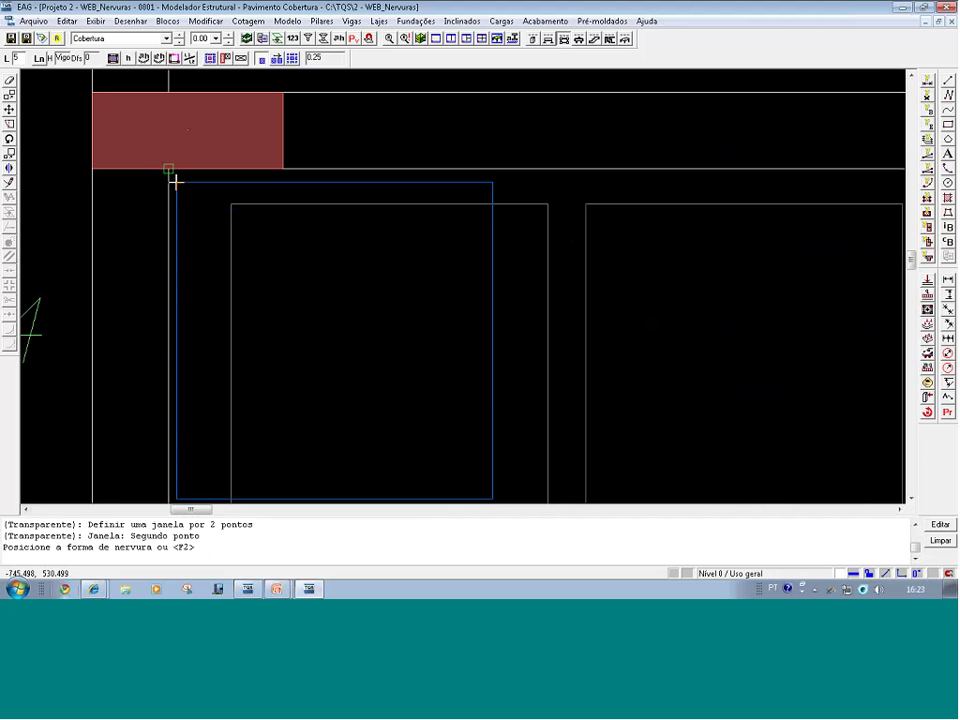
pyautogui.scroll(-1, 175, 182)
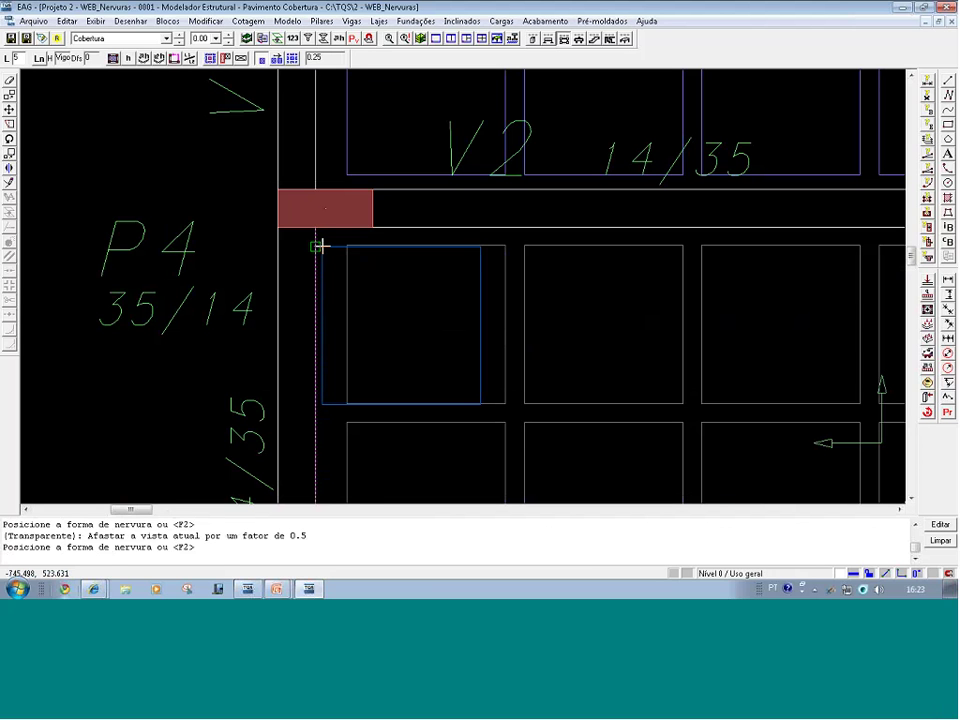
pyautogui.press('a')
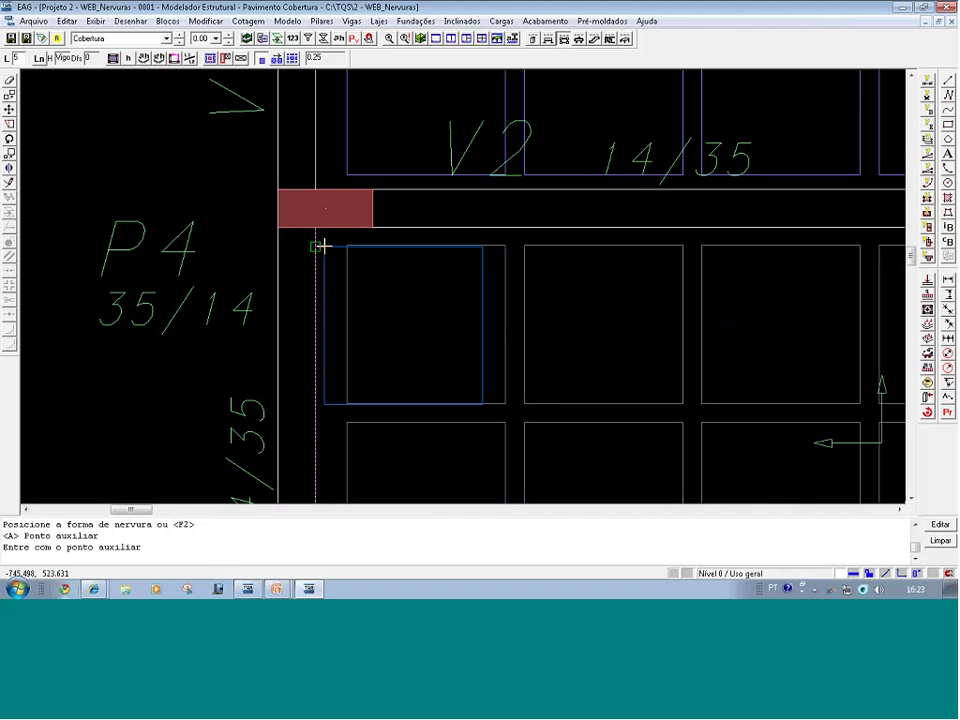
pyautogui.click(318, 236)
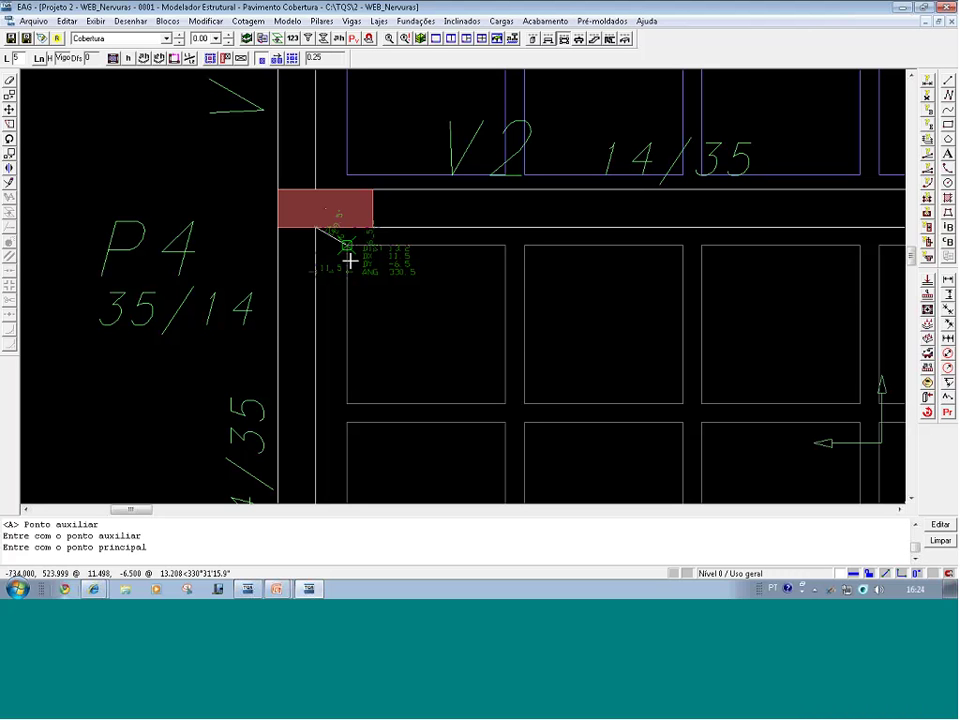
# - Place the rib form at a displacement of Delta X 11.5 and Delta Y -6.5 from the auxiliary point
pyautogui.press('d')
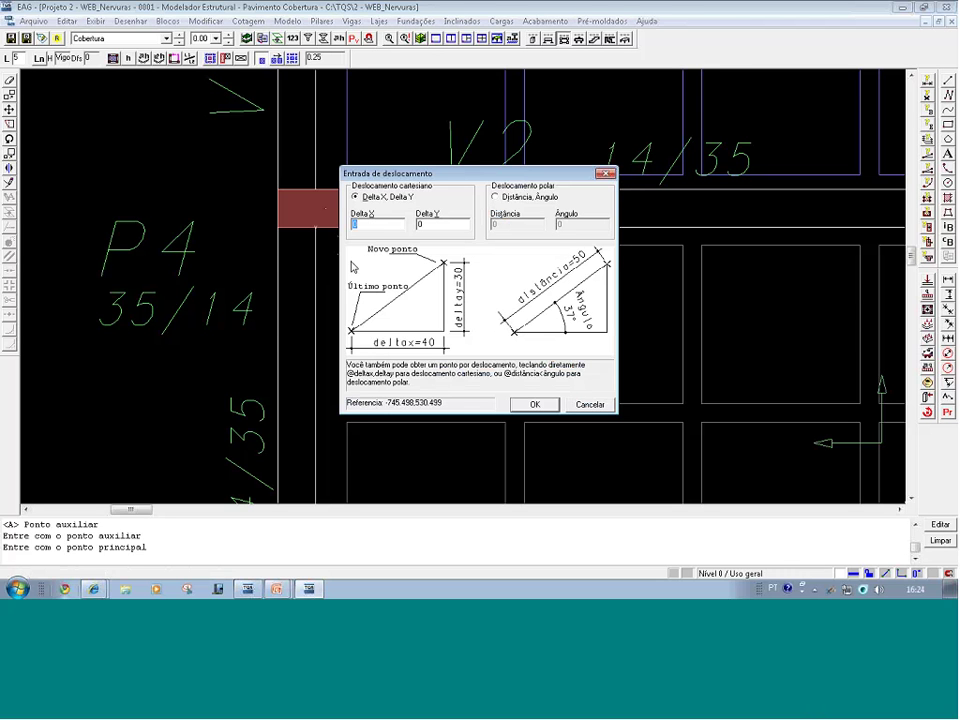
pyautogui.write('6.5')
pyautogui.press('Tab')
pyautogui.hotkey('shift', 'Tab')
pyautogui.write('1')
pyautogui.write('1.5')
pyautogui.press('Tab')
pyautogui.write('-6,5')
pyautogui.click(545, 408)
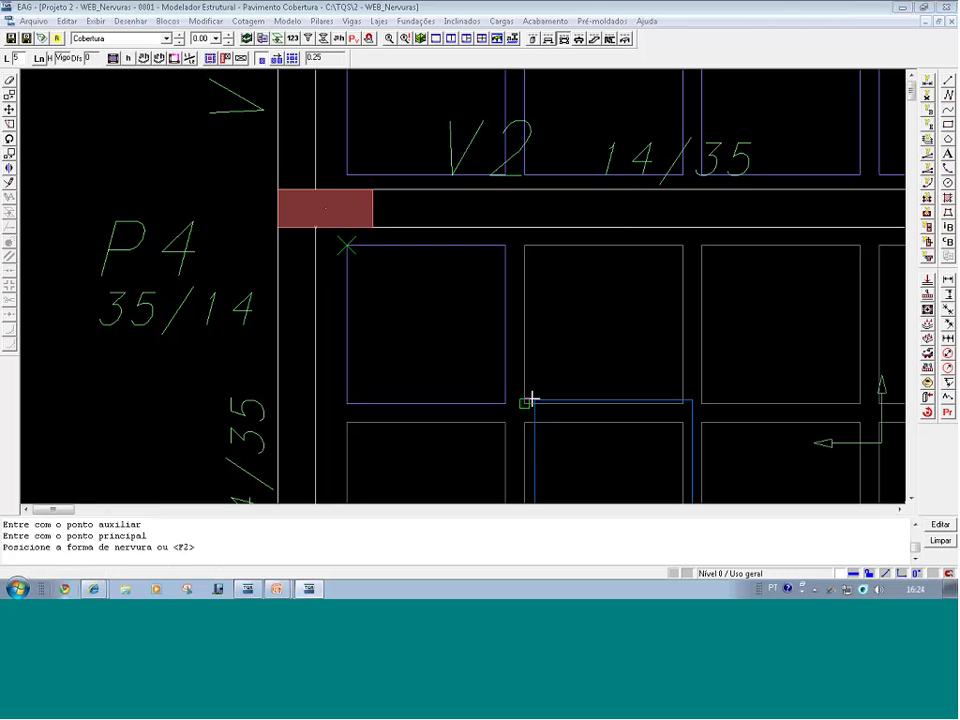
# - End the single insertion and distribute rib forms along slab L2, using the form beside P4 as base
pyautogui.press('pagedown')
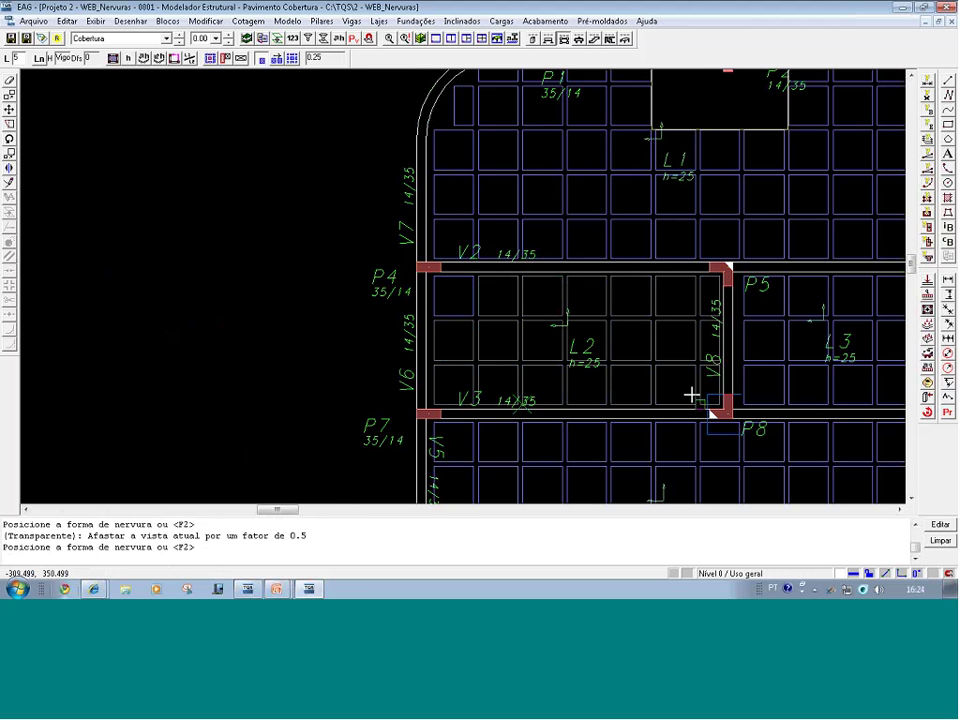
pyautogui.press('F8')
pyautogui.click(763, 418)
pyautogui.click(351, 270)
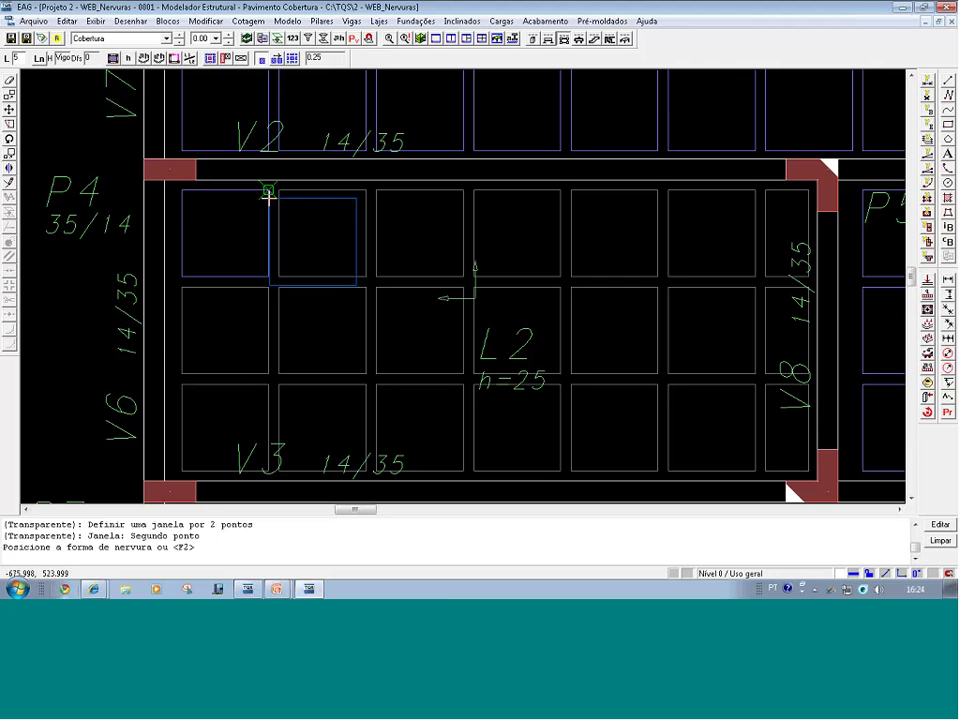
pyautogui.press('Return')
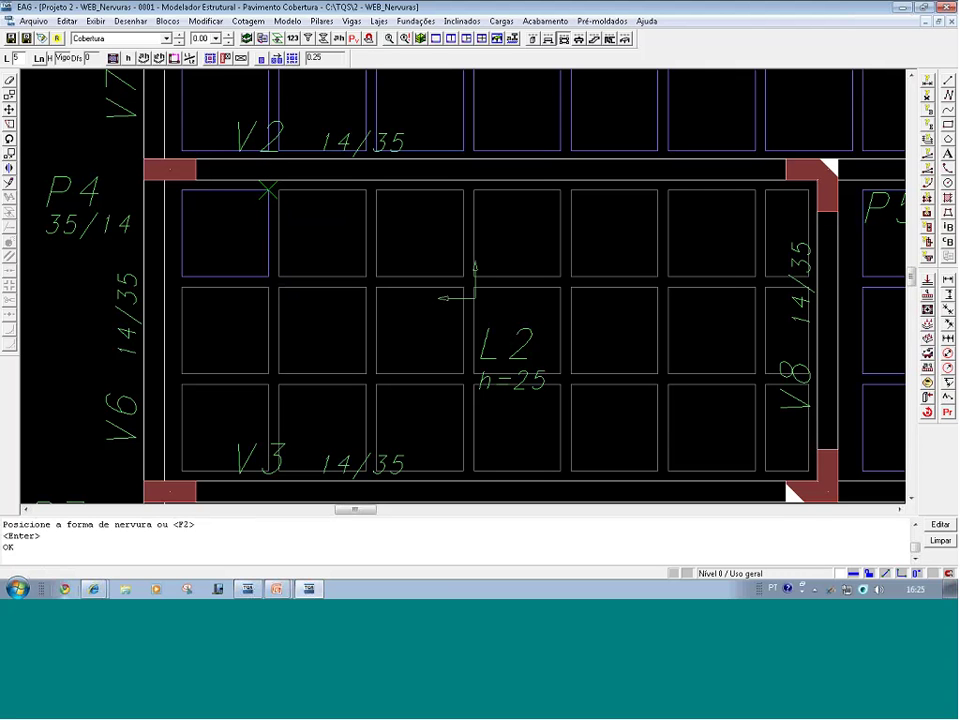
pyautogui.click(292, 58)
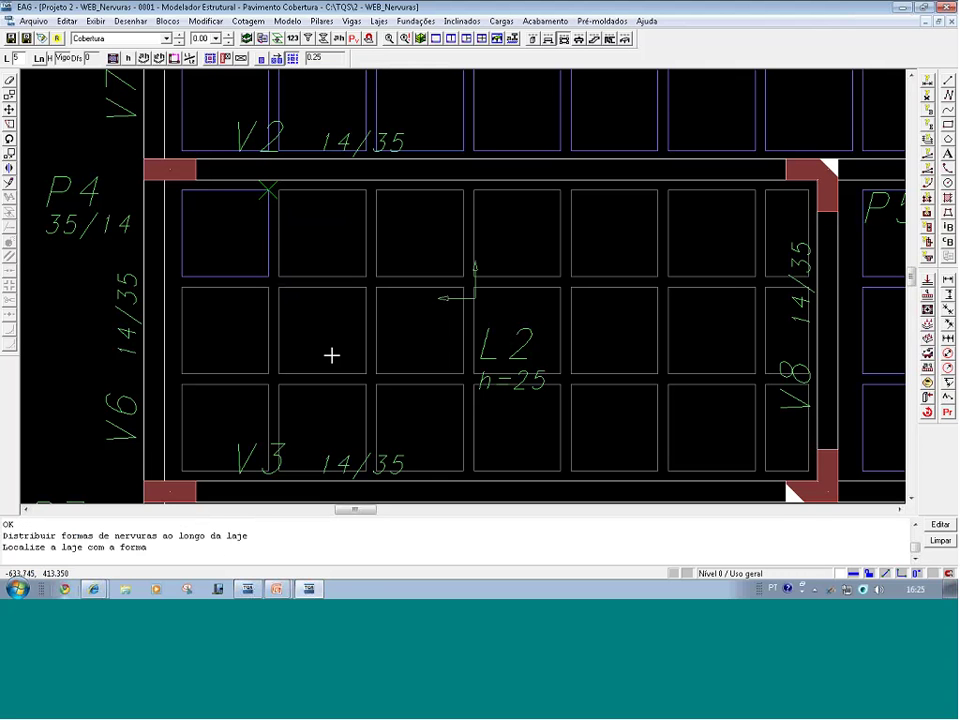
pyautogui.click(487, 335)
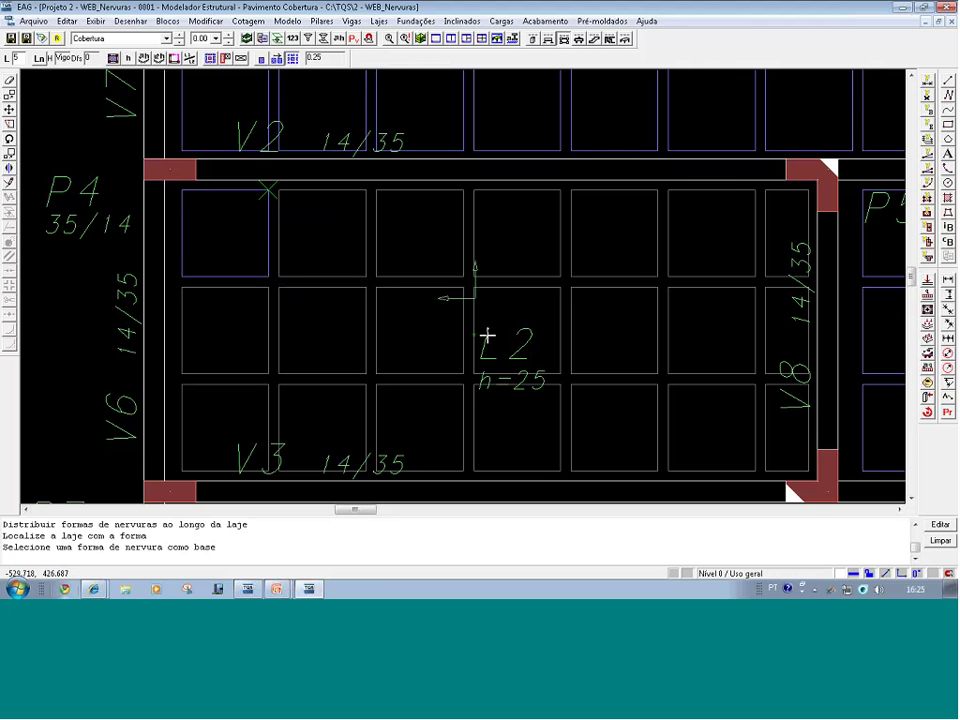
pyautogui.click(238, 268)
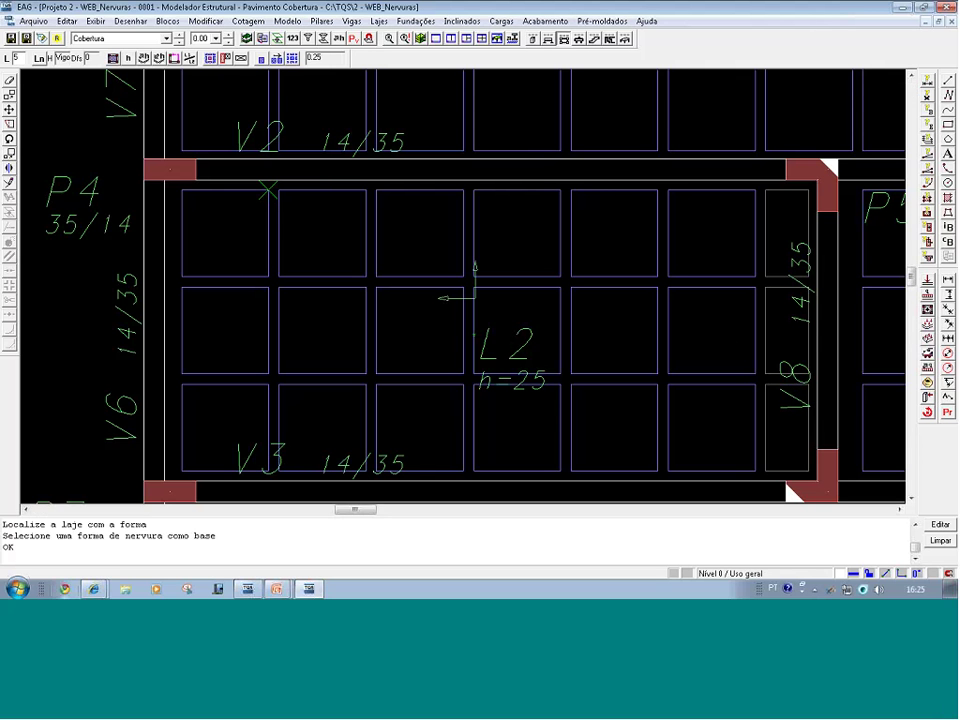
# - Copy the top-row form nearest V8 with dimensions 58 x 29 cm into the three remaining spaces beside beam V8
pyautogui.click(277, 59)
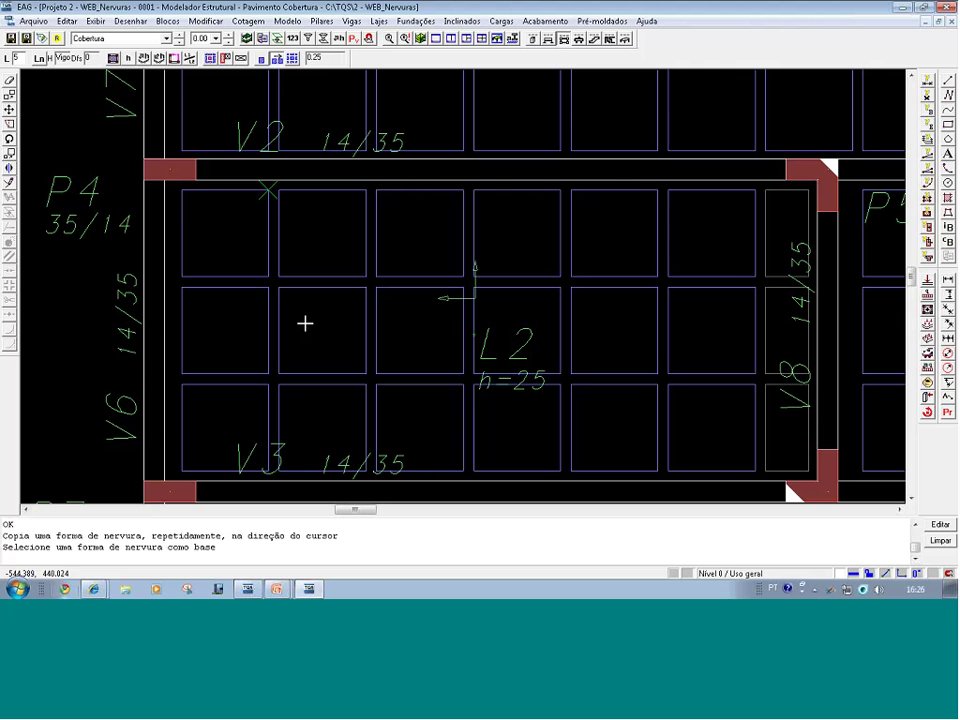
pyautogui.click(737, 272)
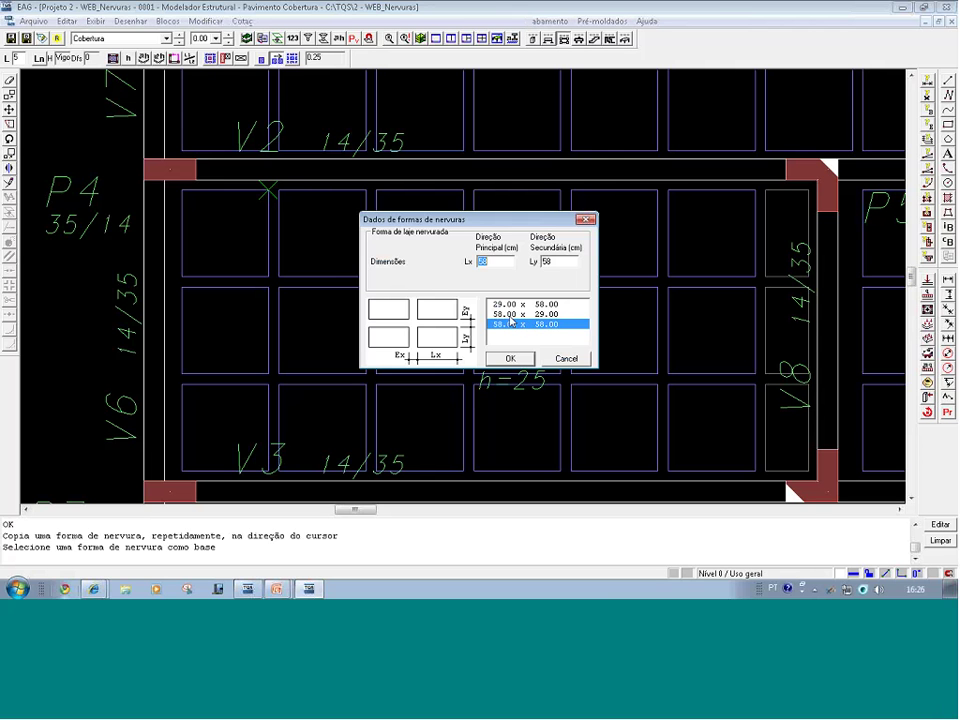
pyautogui.click(511, 318)
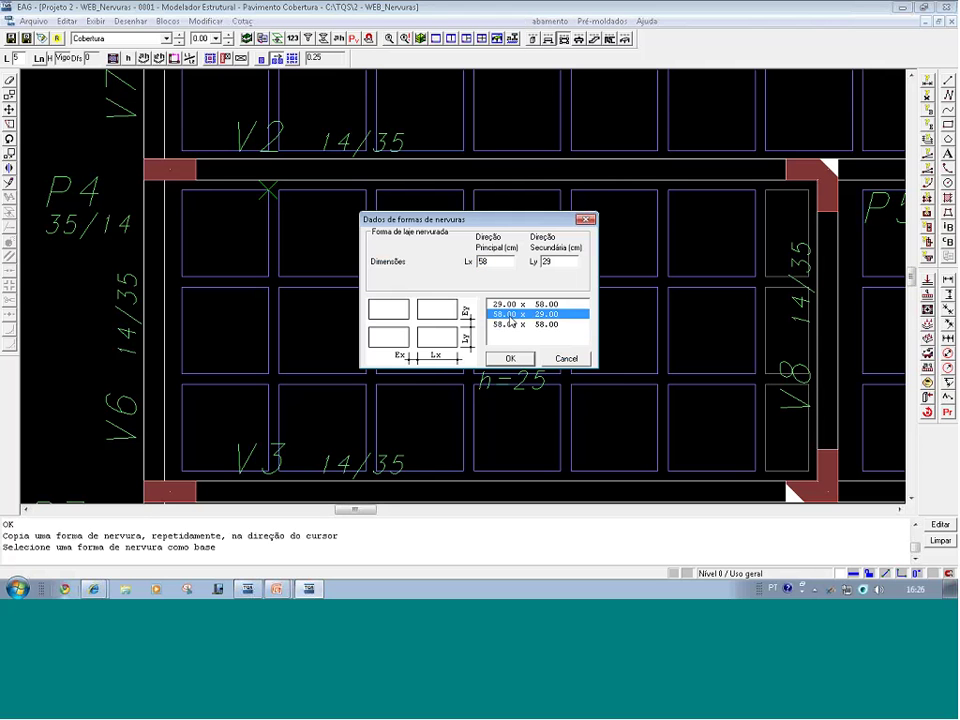
pyautogui.click(510, 358)
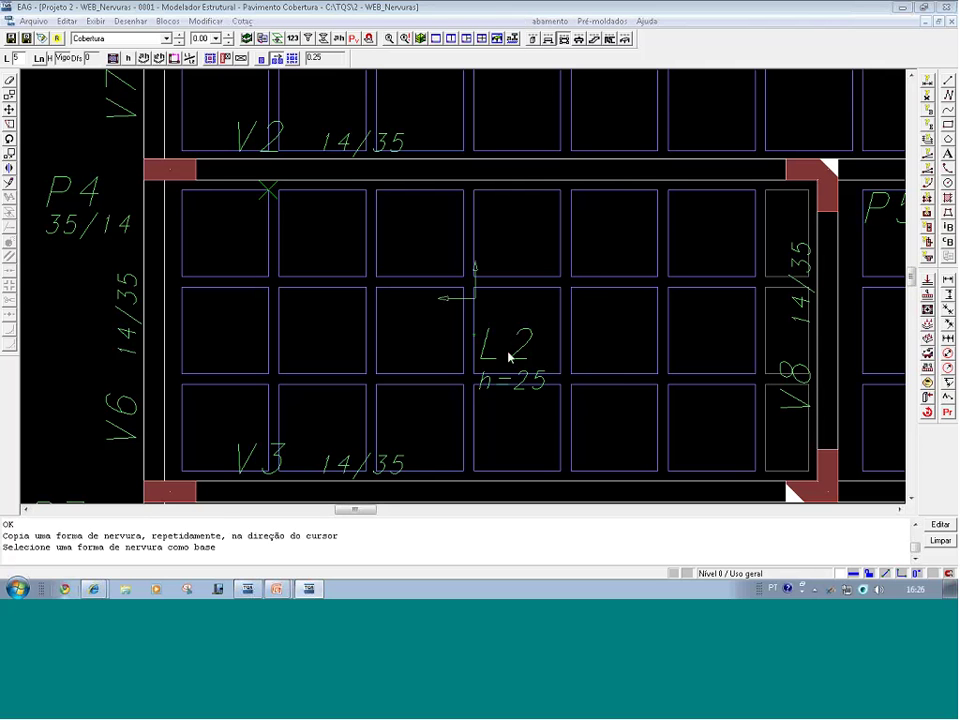
pyautogui.click(769, 244)
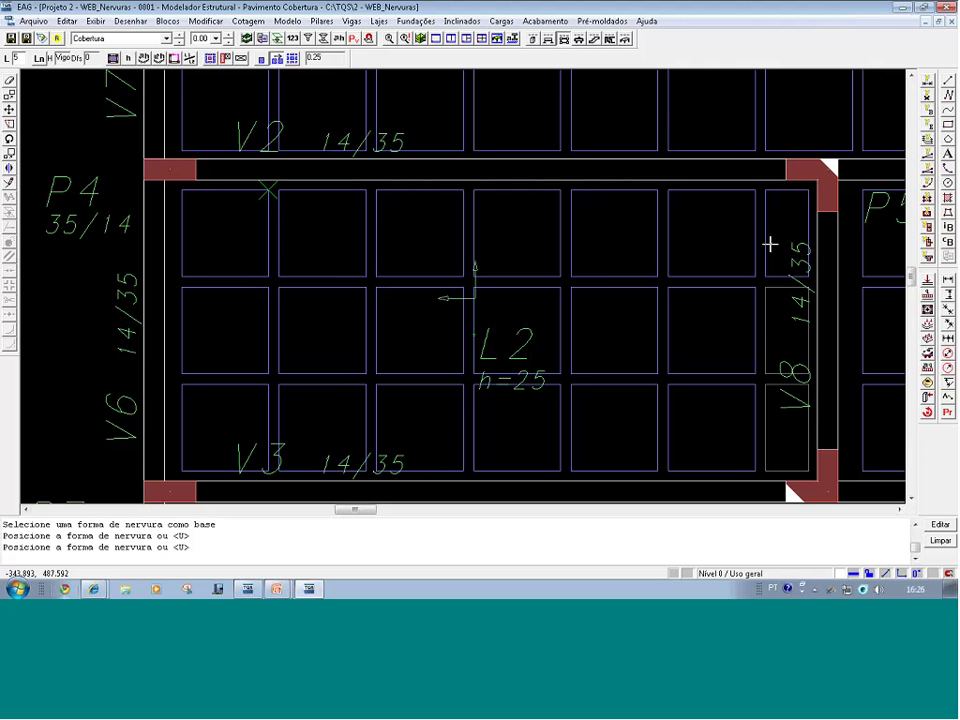
pyautogui.click(769, 318)
pyautogui.click(776, 404)
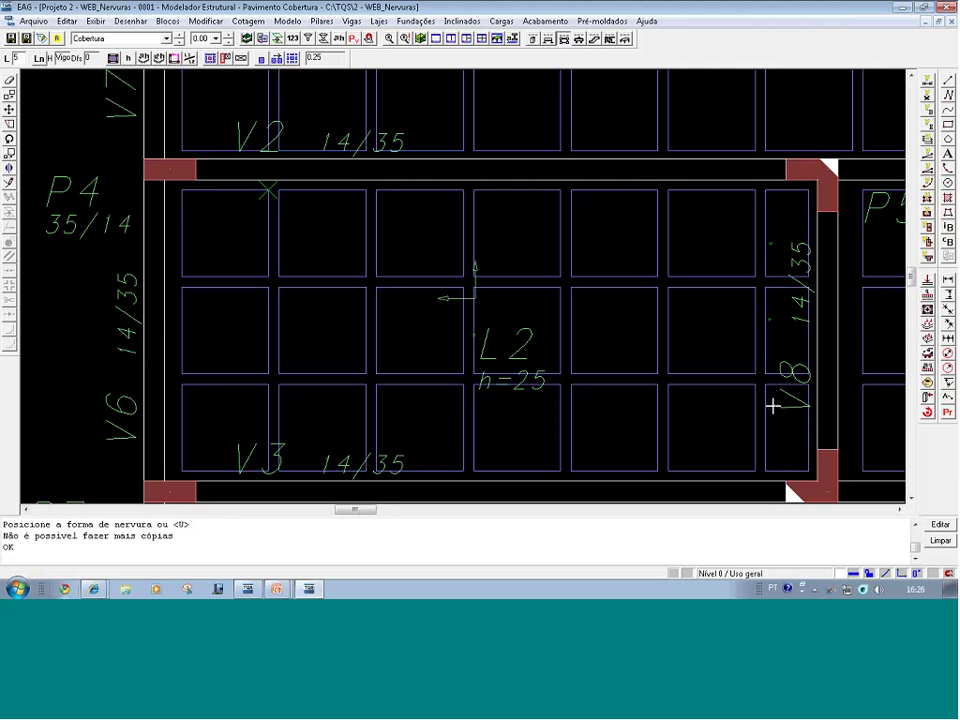
# - Show the whole Cobertura plan and check the list of external reference drawings without changing it
pyautogui.moveTo(773, 405); pyautogui.dragTo(739, 407, button='middle')
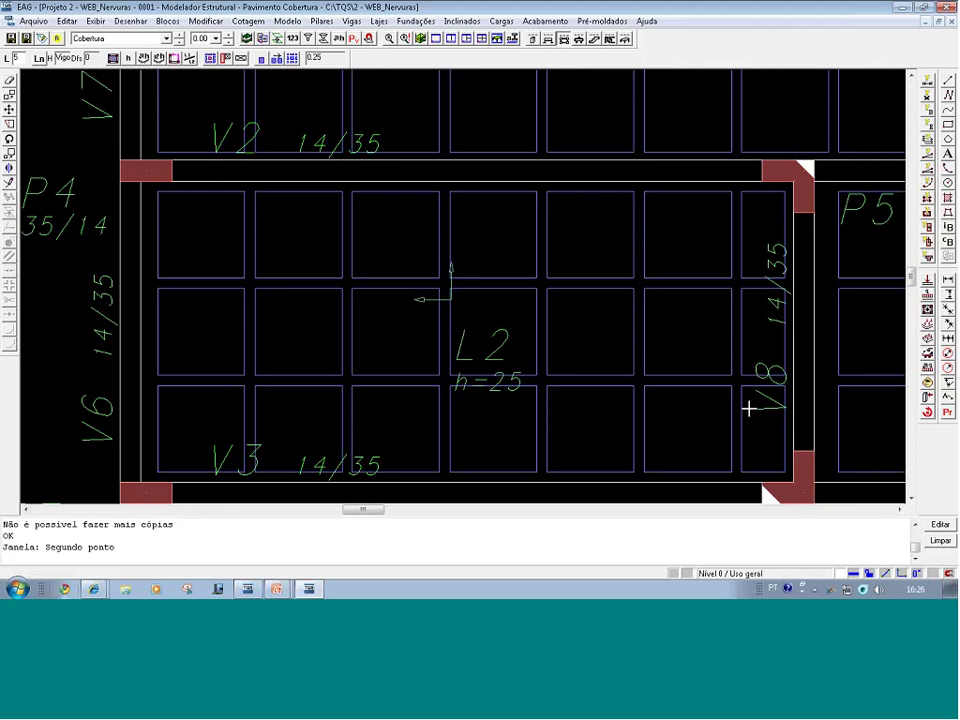
pyautogui.hotkey('shift', 'F8')
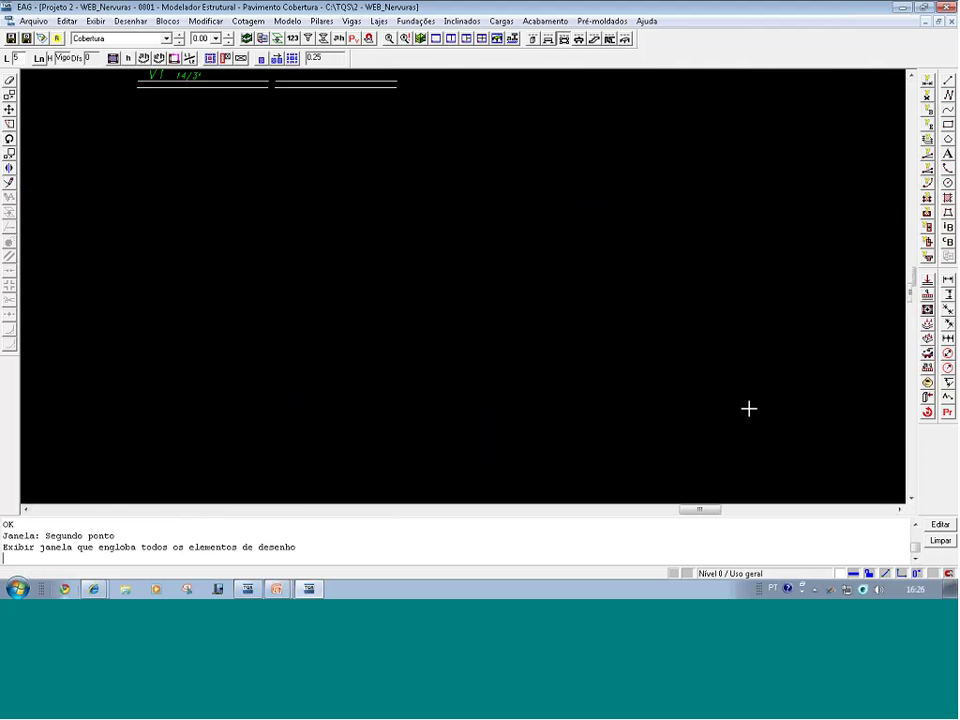
pyautogui.click(289, 40)
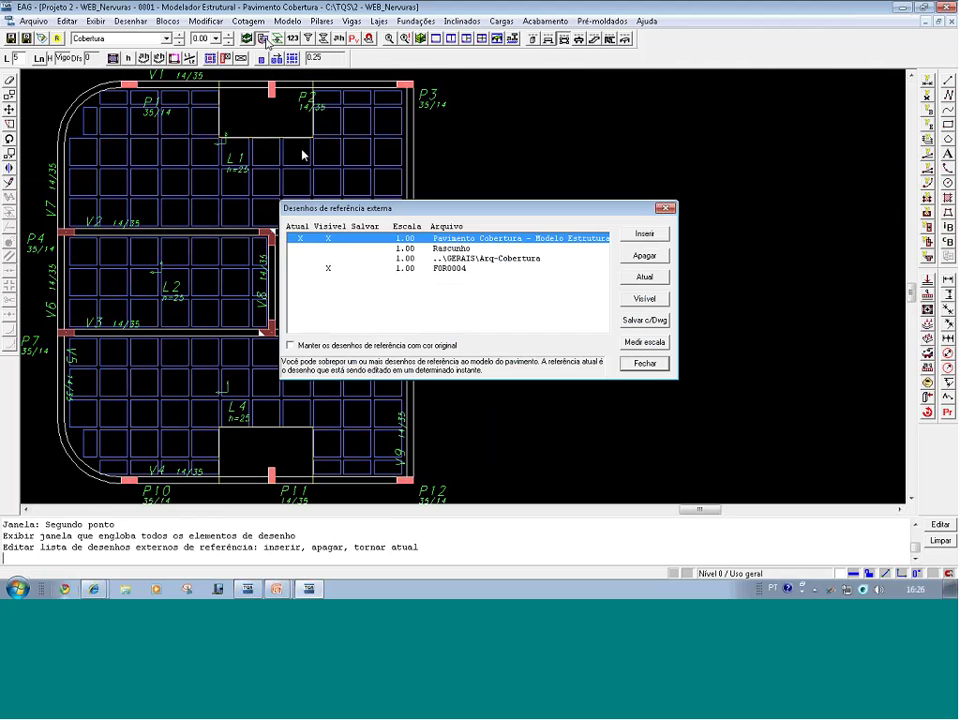
pyautogui.click(644, 363)
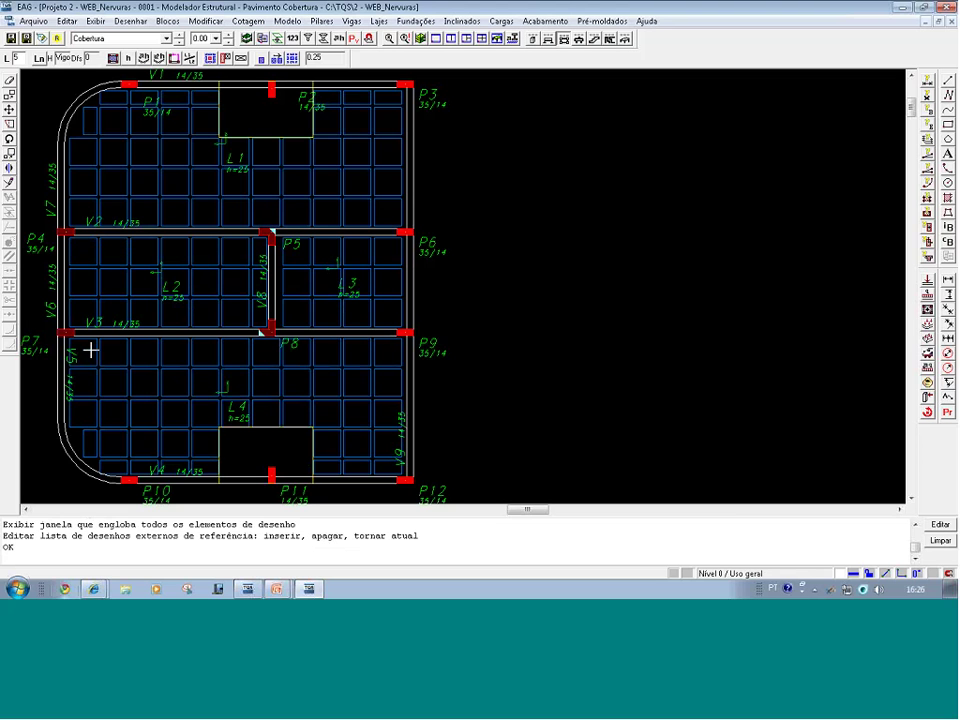
# - Close the WEB_Nervuras model without saving and open the Cobertura floor of building 3 - WEB_Capitel in the structural modeller
pyautogui.click(951, 7)
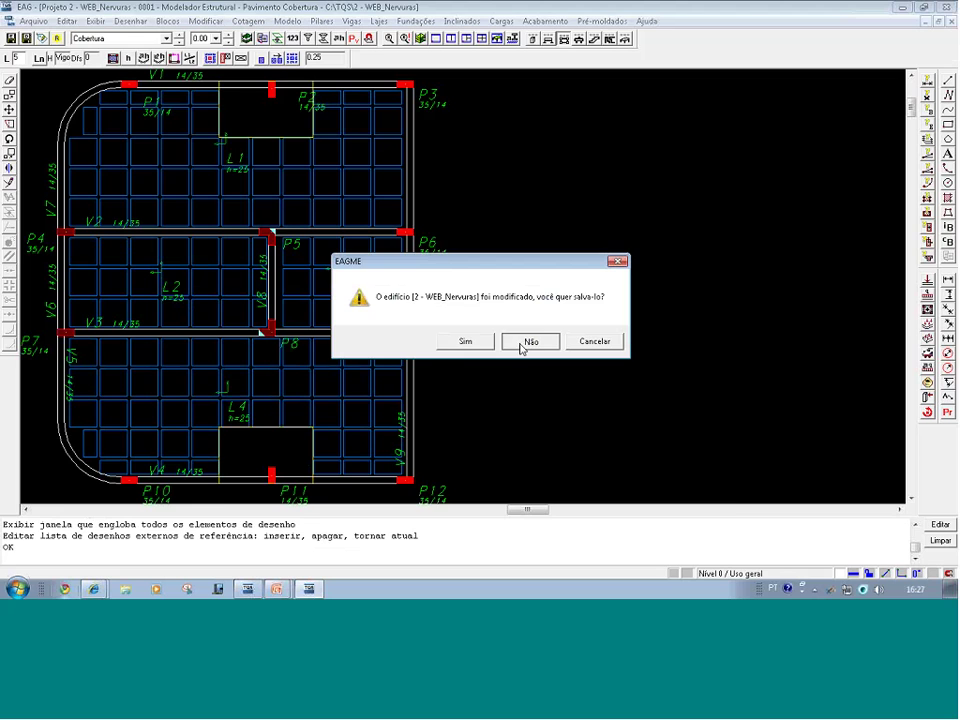
pyautogui.click(521, 341)
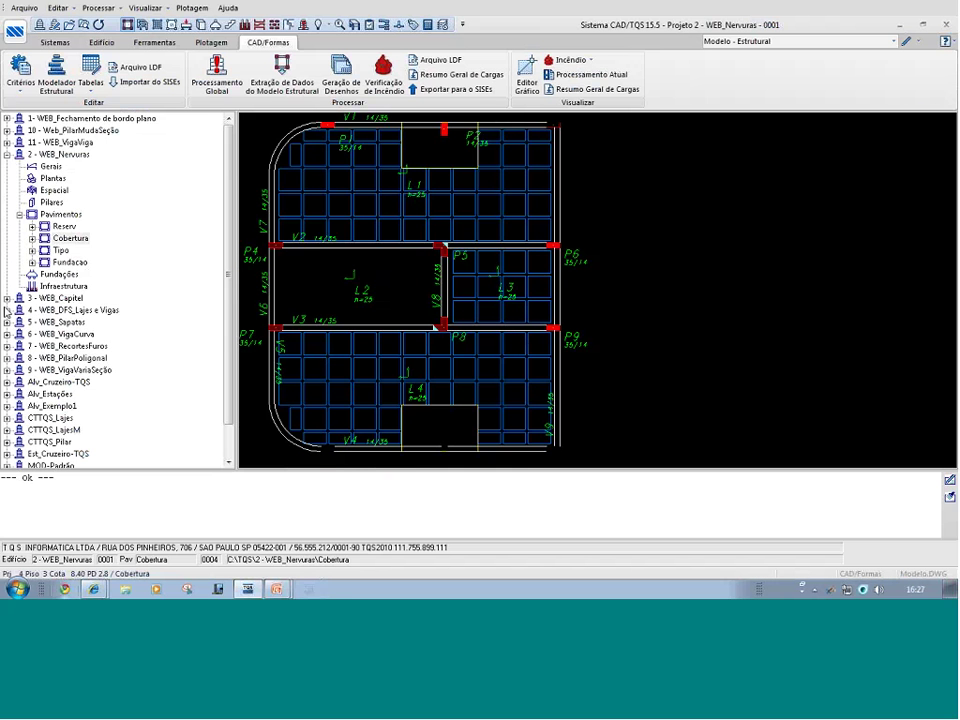
pyautogui.click(7, 155)
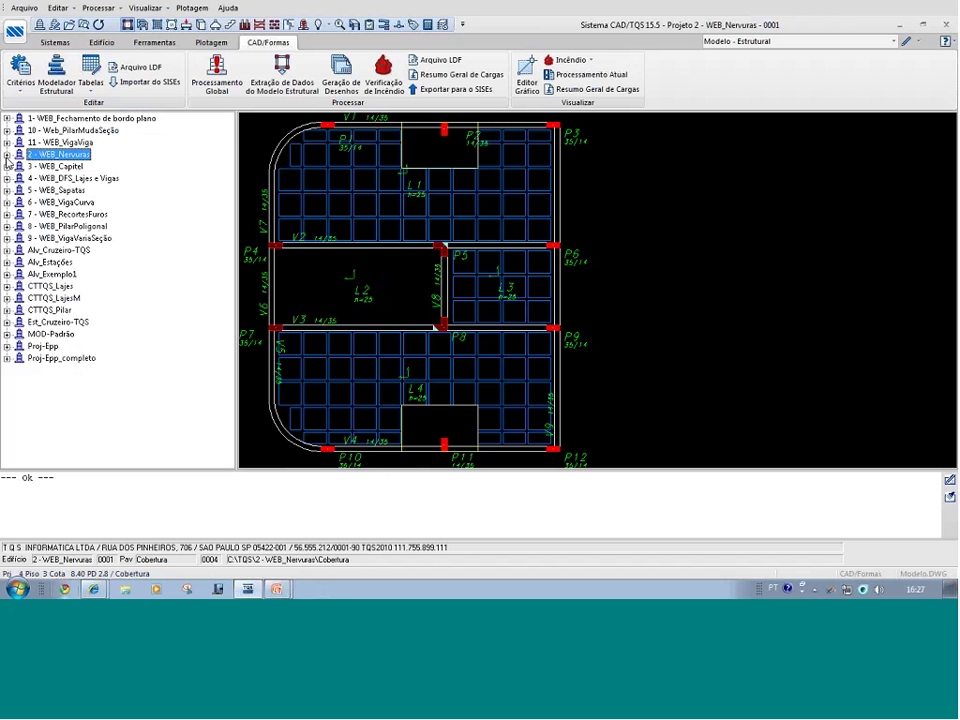
pyautogui.doubleClick(55, 167)
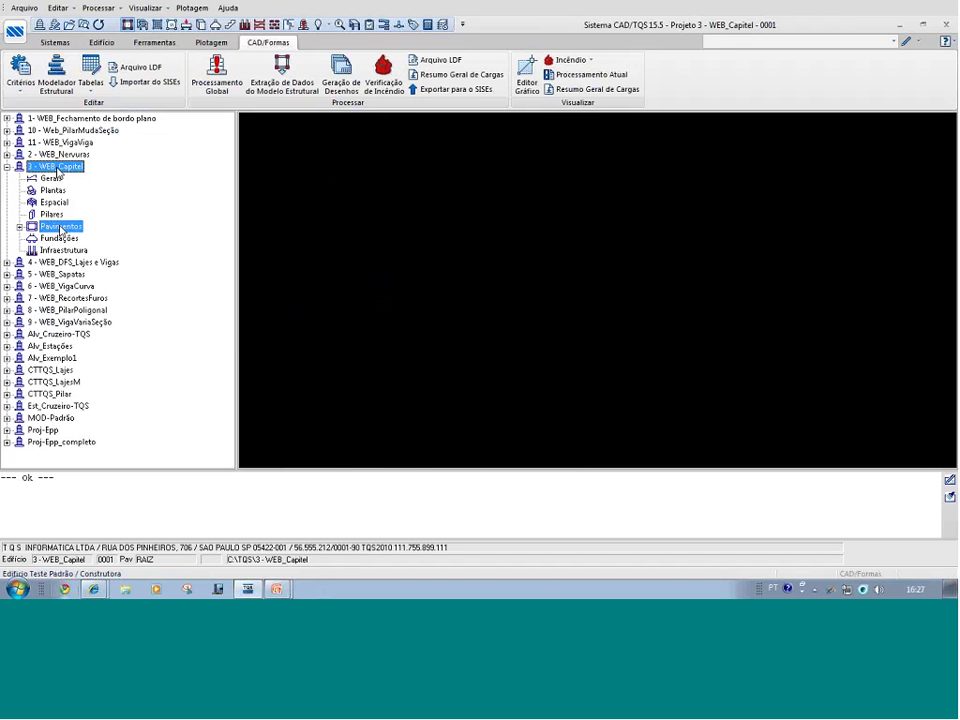
pyautogui.doubleClick(60, 228)
pyautogui.click(62, 249)
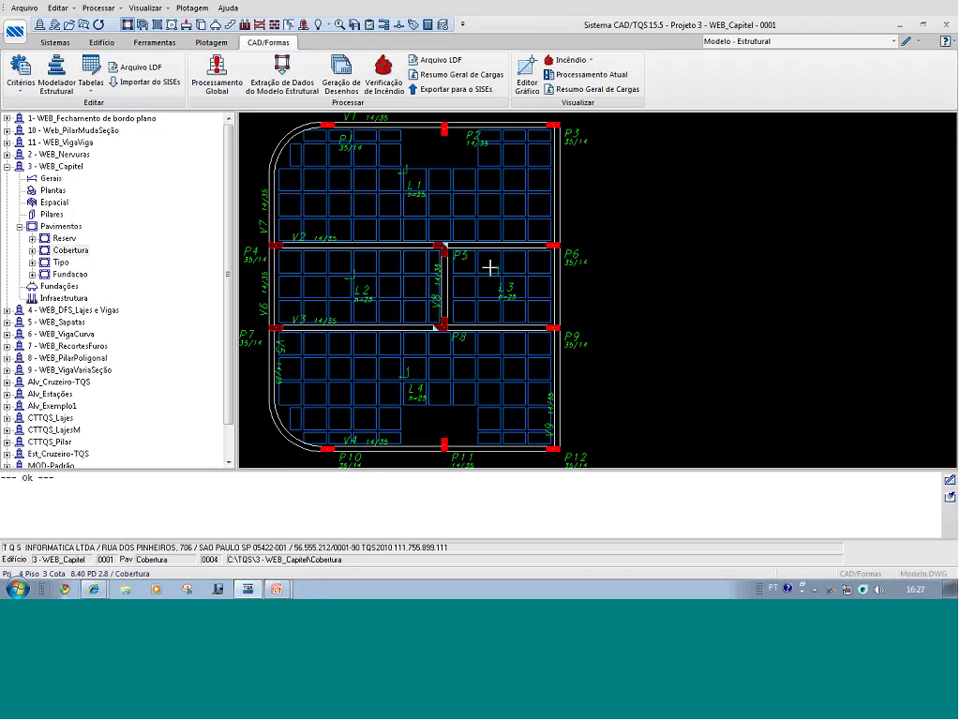
pyautogui.doubleClick(490, 267)
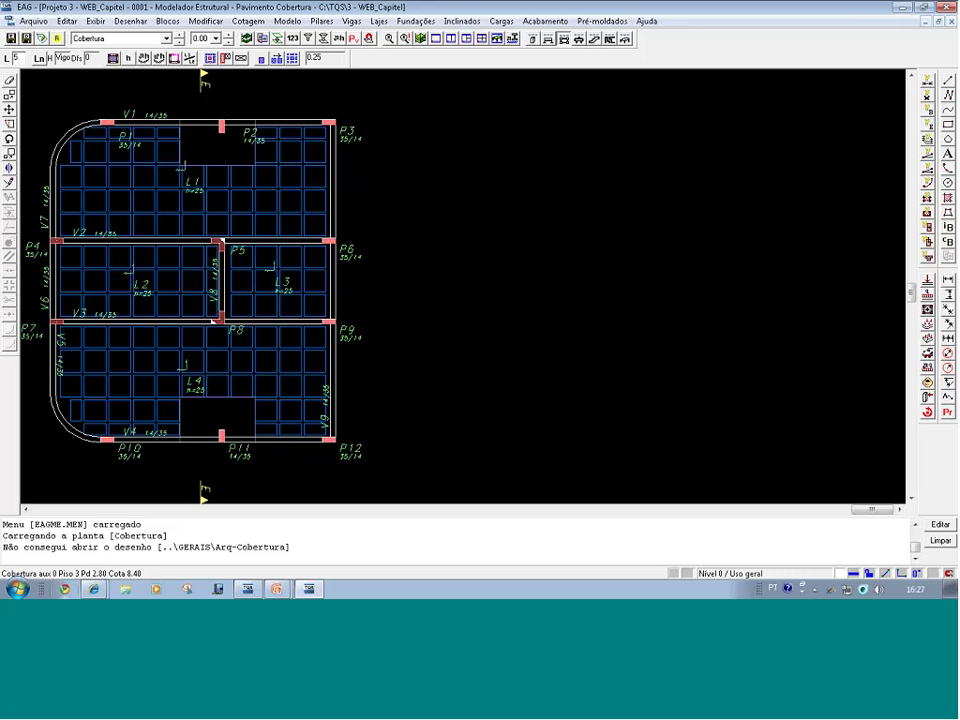
# - Review the trapezoidal rib section data of slab L1, leave it without changes, and frame the slab
pyautogui.doubleClick(192, 186)
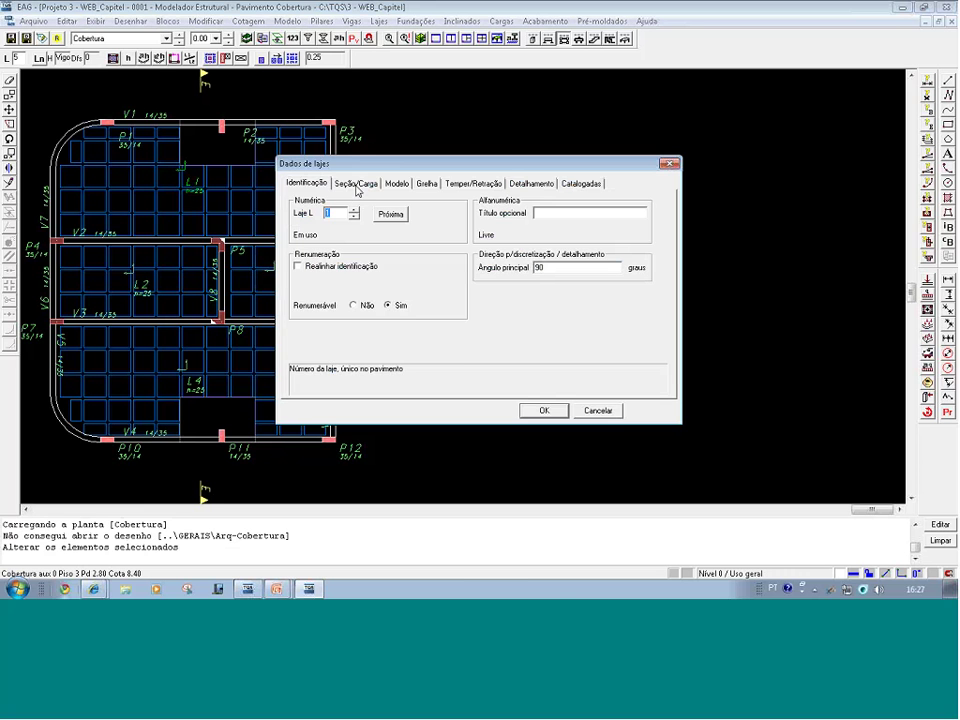
pyautogui.click(357, 185)
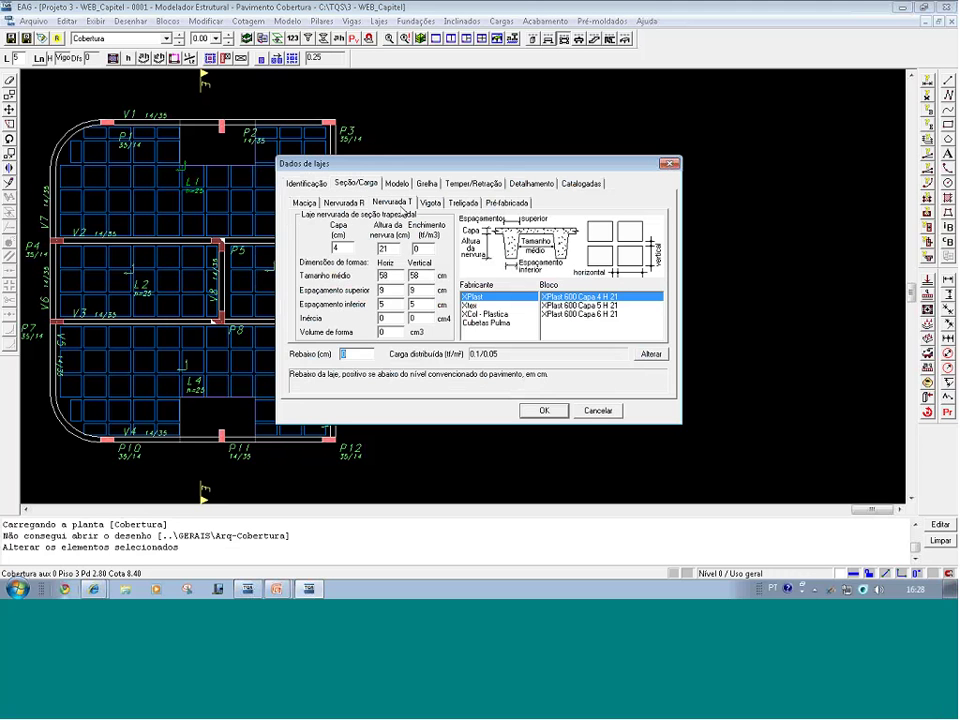
pyautogui.click(598, 410)
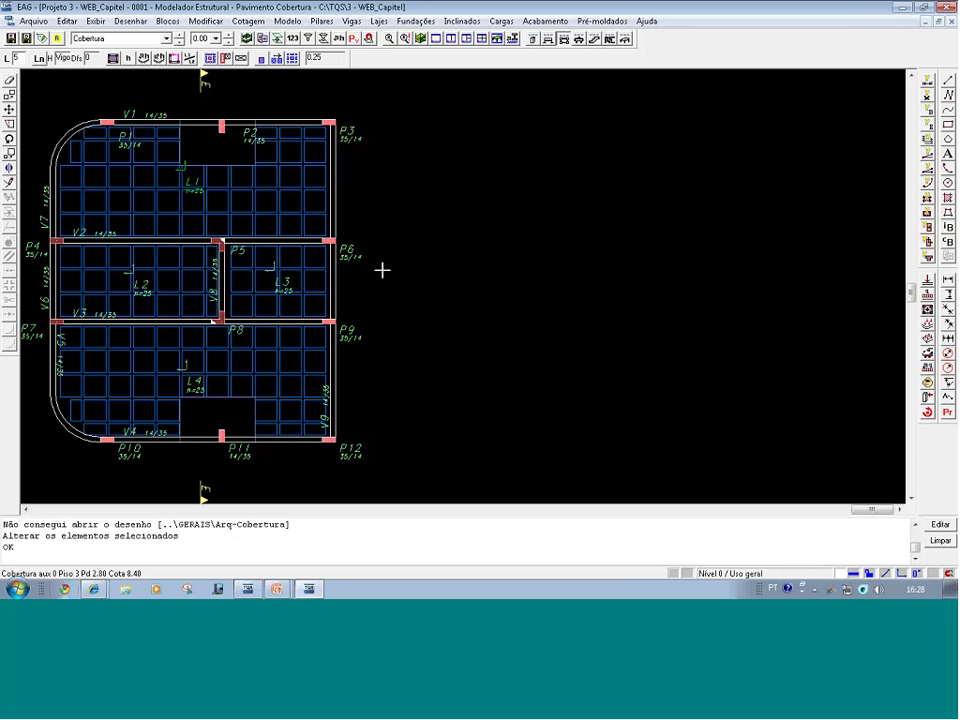
pyautogui.press('F8')
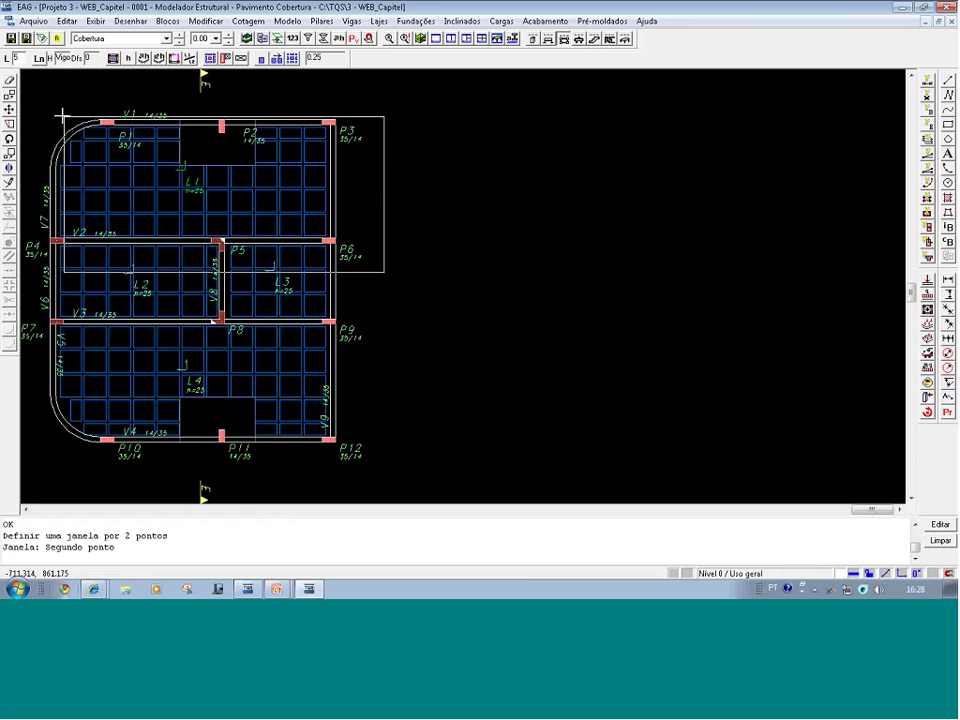
pyautogui.click(46, 107)
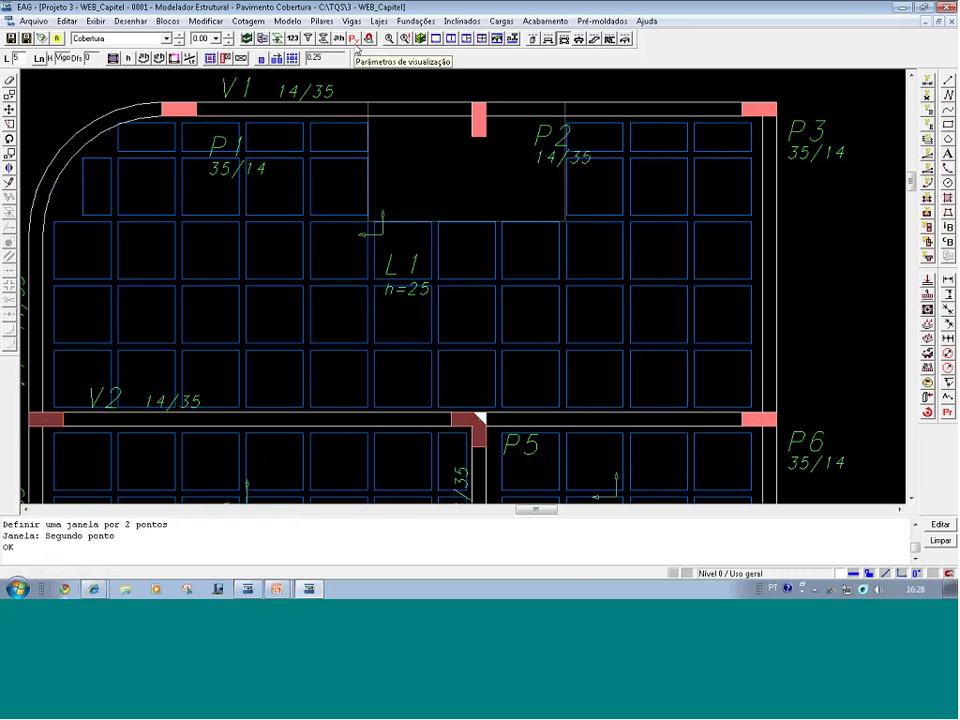
# - Turn on the display of trapezoidal ribs (Nervuras trapezoidais) in the slab visualization parameters
pyautogui.click(354, 40)
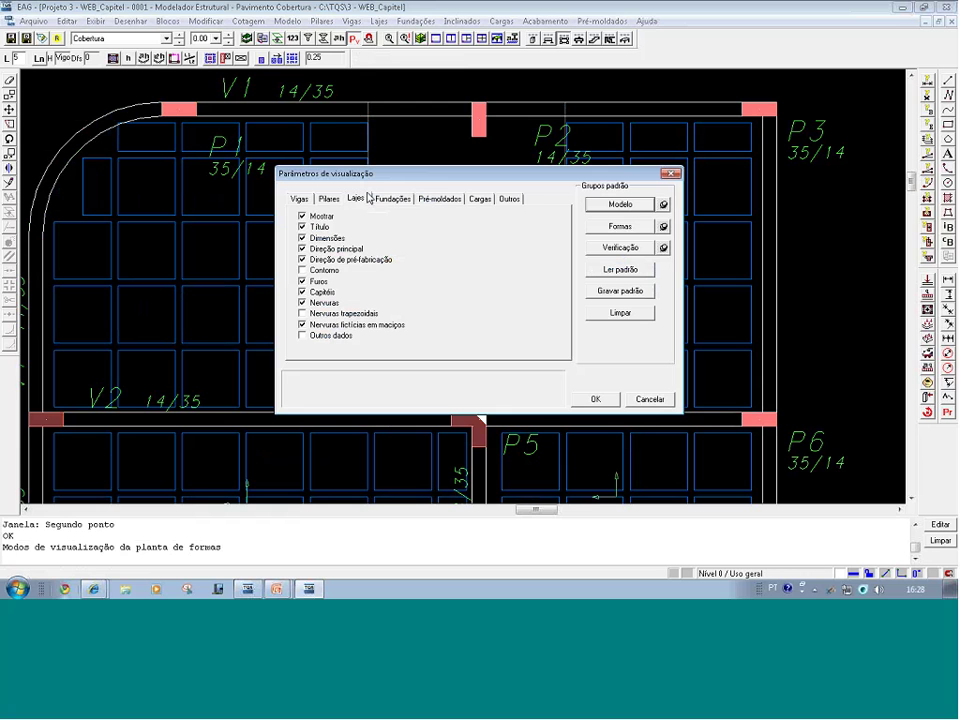
pyautogui.click(349, 316)
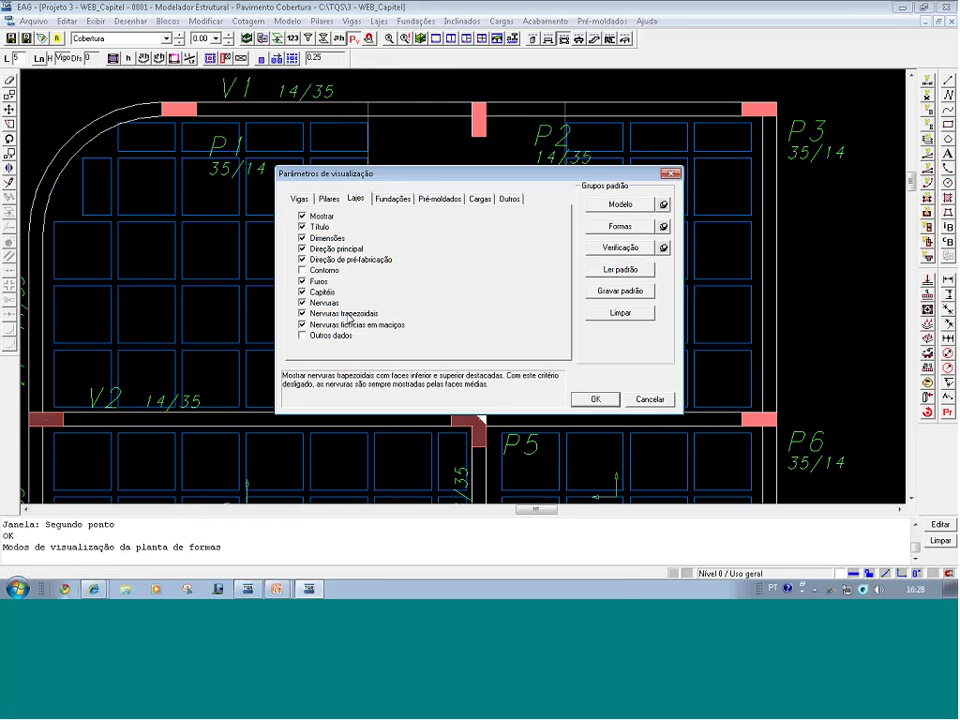
pyautogui.click(598, 399)
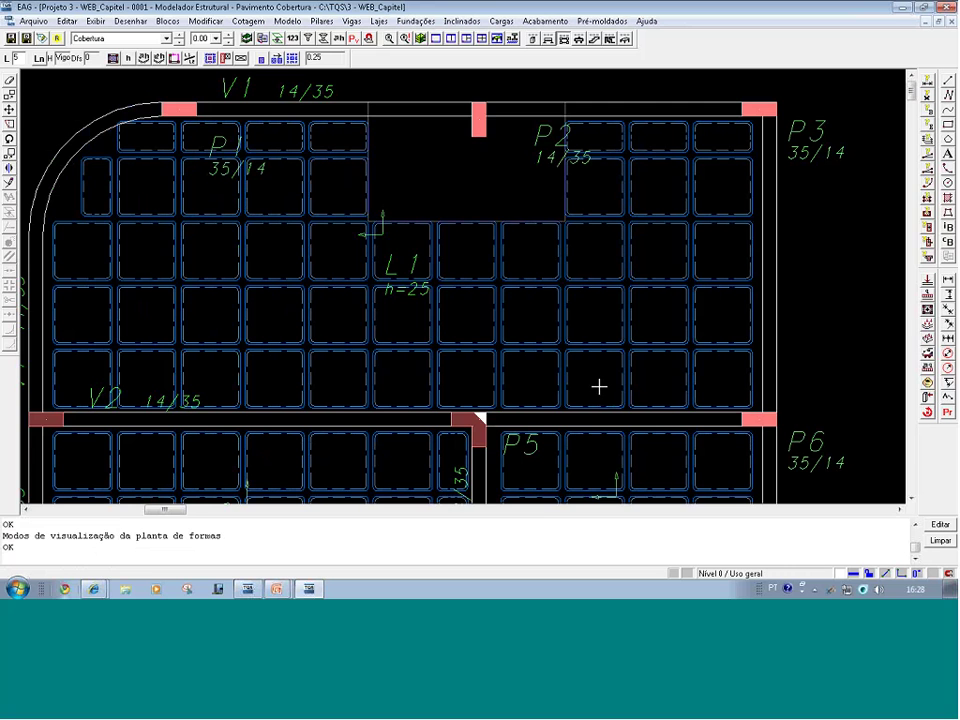
# - Examine the rib-free areas around column P2 in slab L1 and column P11 in slab L4 on the Cobertura plan
pyautogui.press('F8')
pyautogui.click(270, 98)
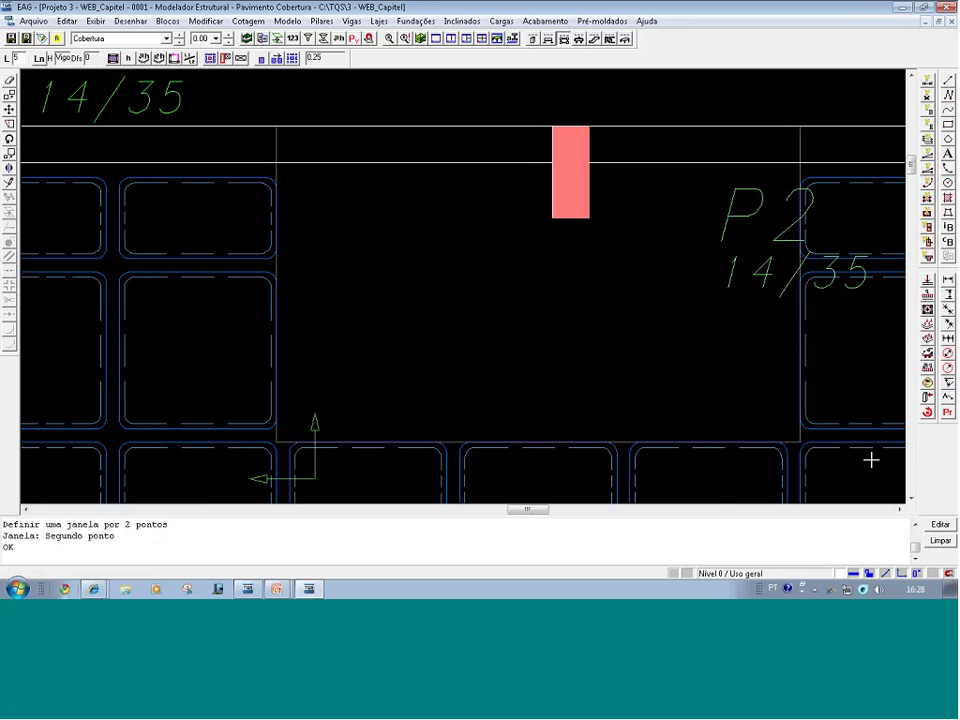
pyautogui.scroll(-1, 664, 411)
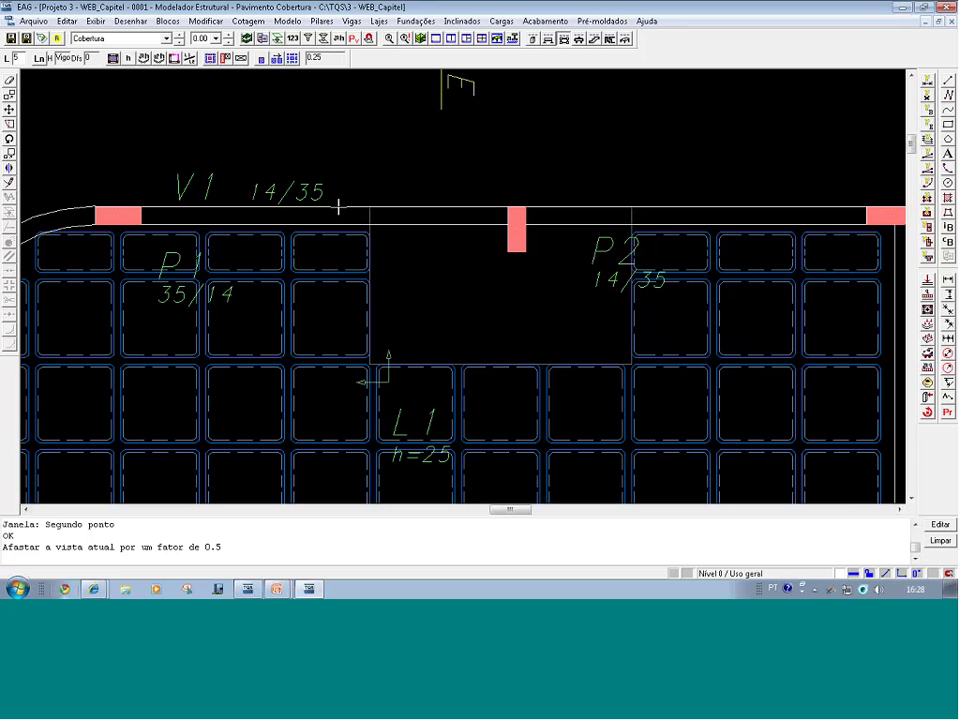
pyautogui.hotkey('shift', 'F8')
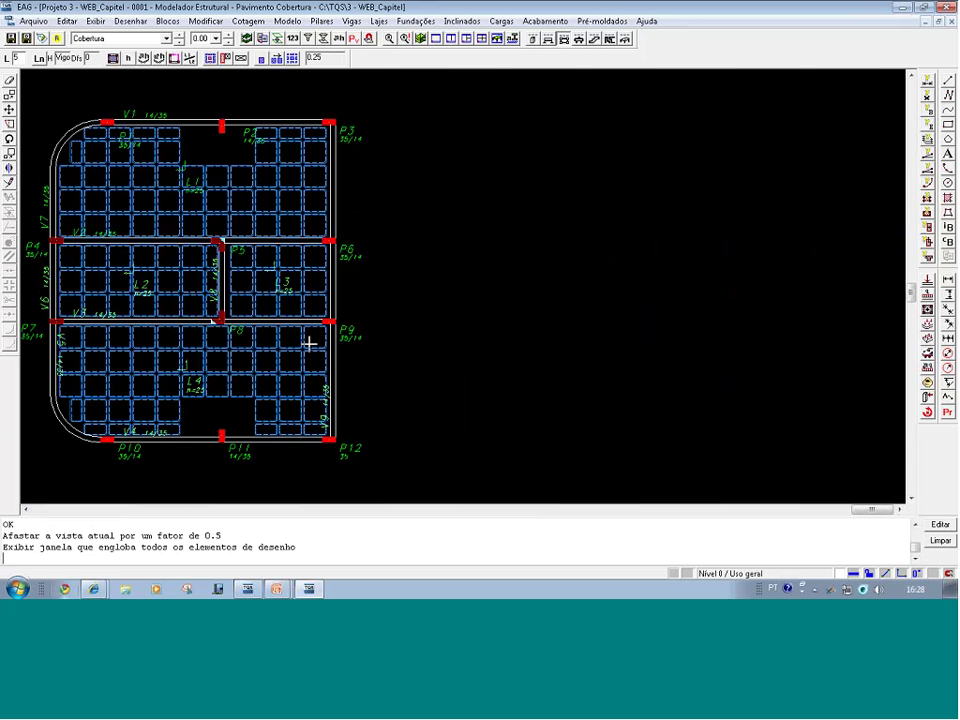
pyautogui.press('F8')
pyautogui.click(305, 467)
pyautogui.click(201, 402)
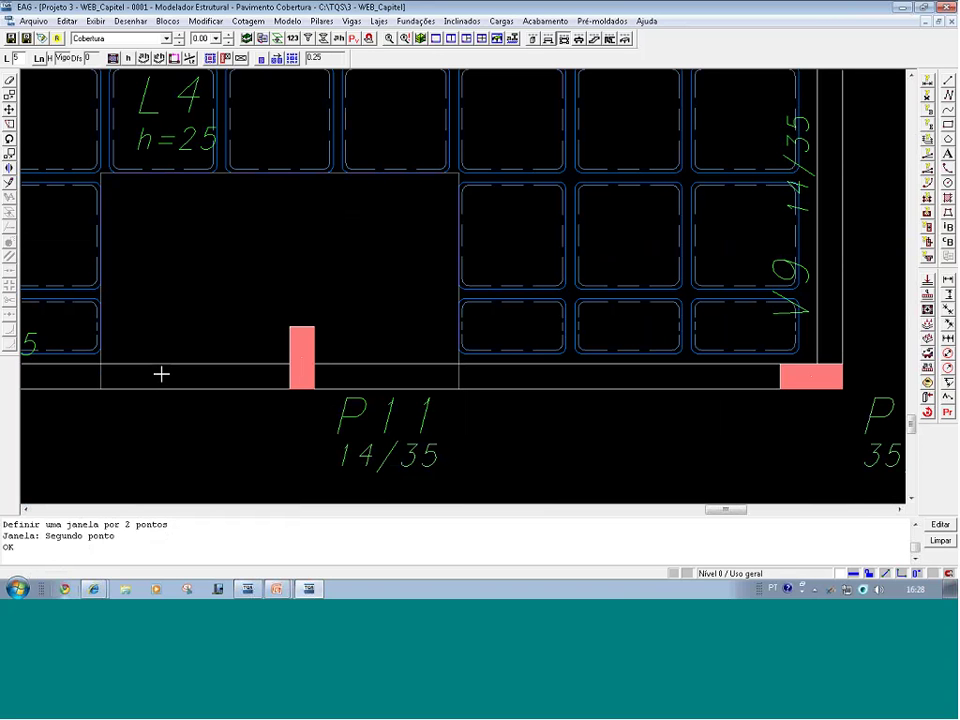
pyautogui.hotkey('shift', 'F8')
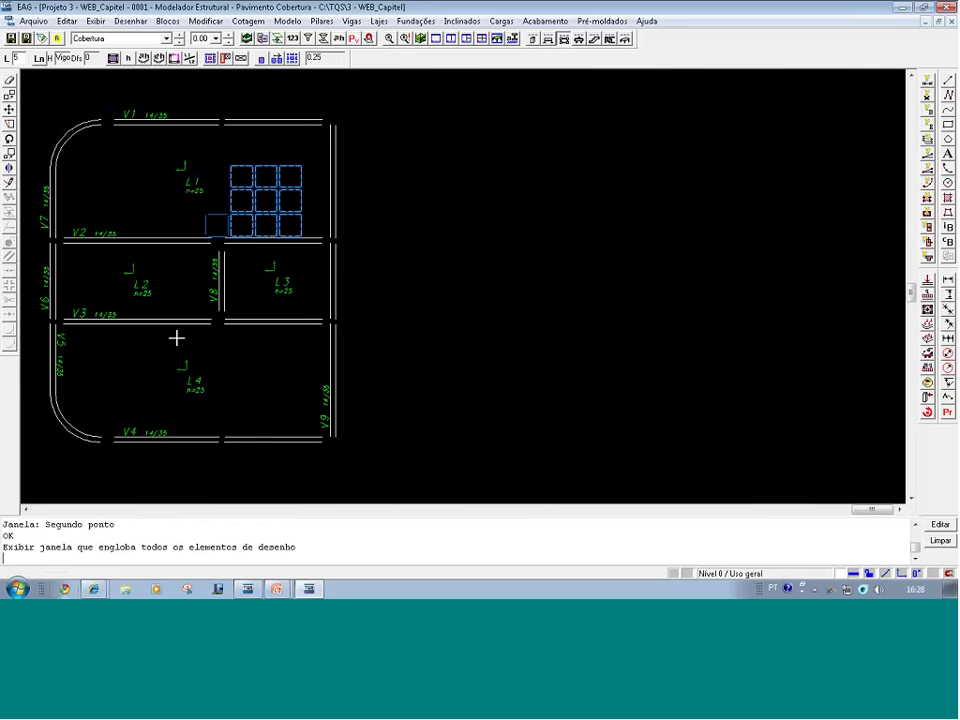
pyautogui.press('F8')
pyautogui.click(308, 192)
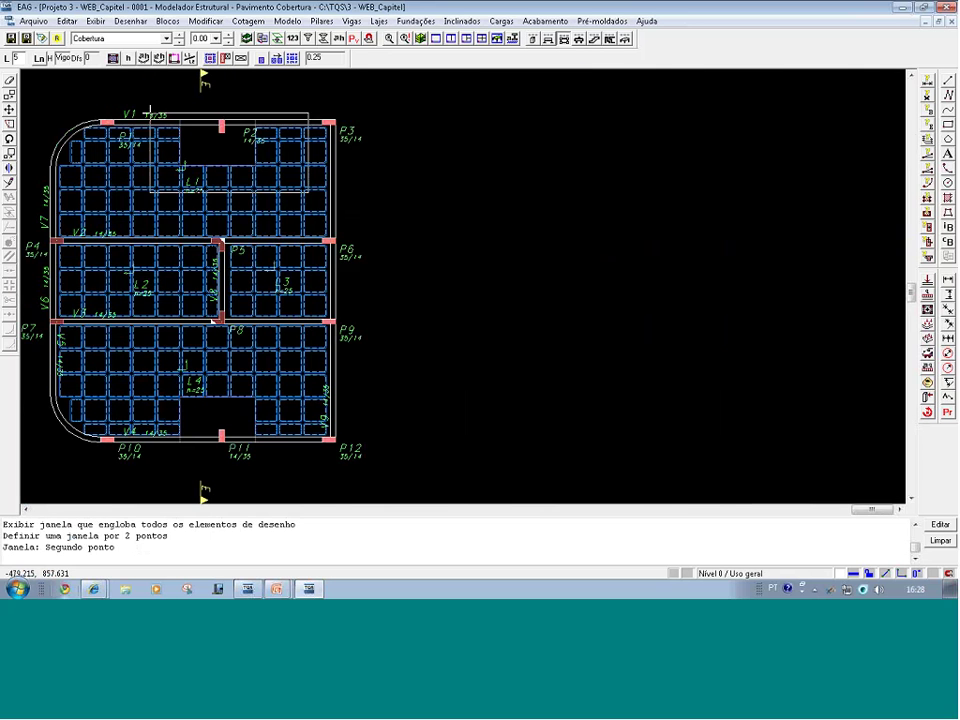
pyautogui.click(146, 109)
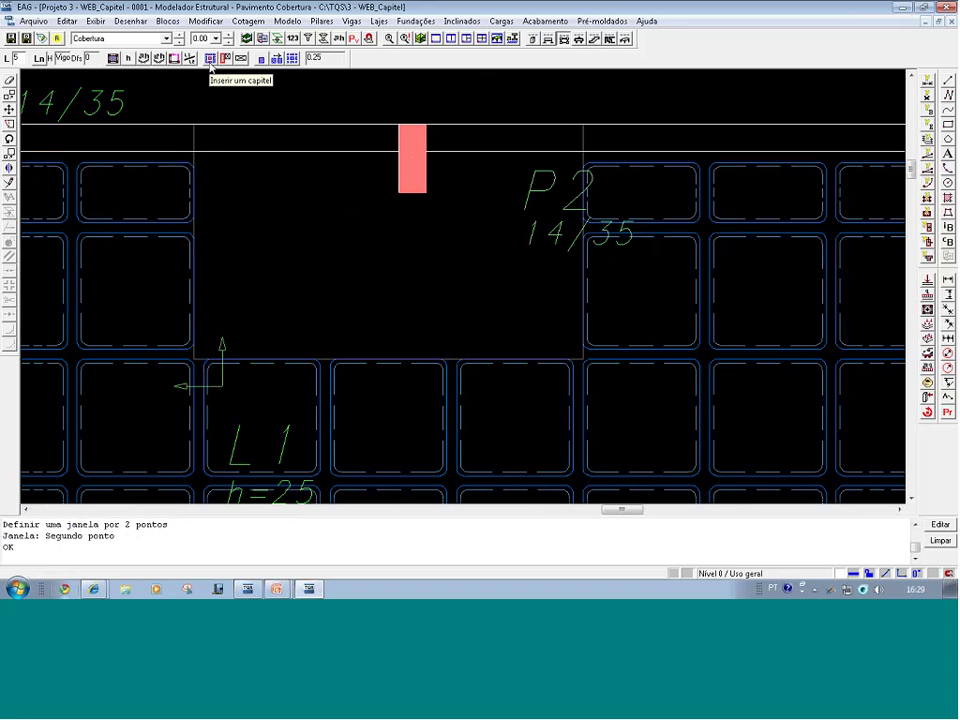
pyautogui.click(565, 39)
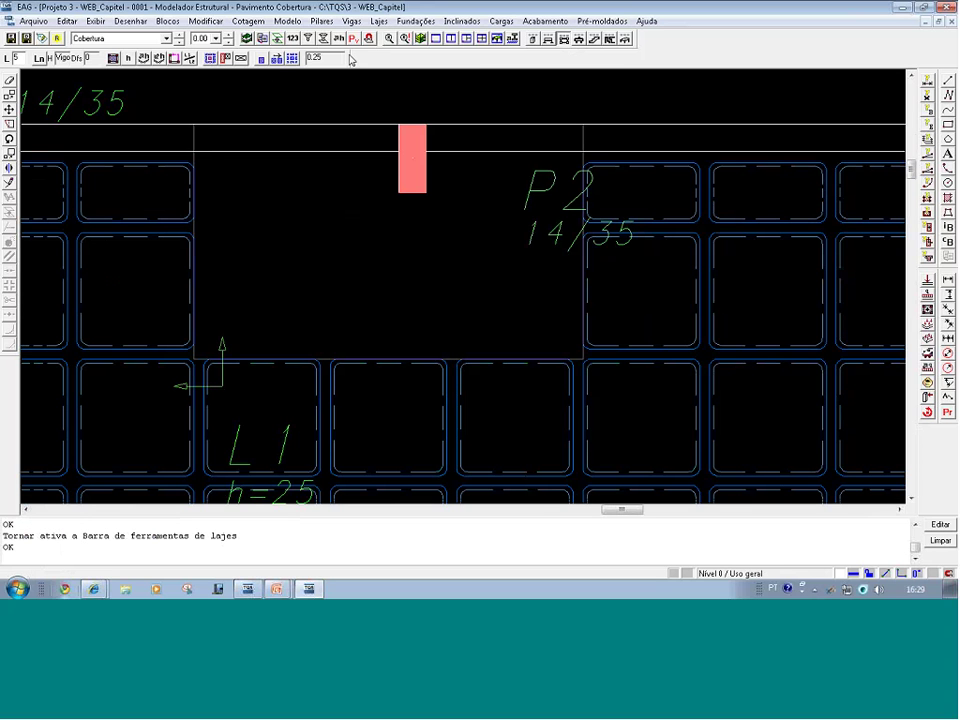
pyautogui.click(378, 21)
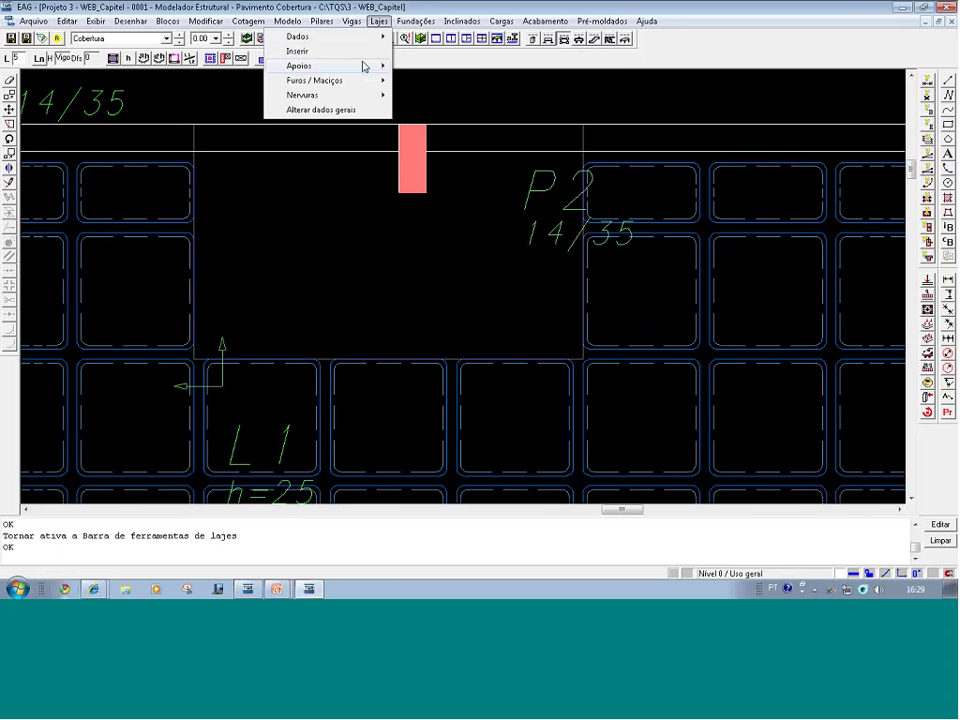
pyautogui.moveTo(343, 97)
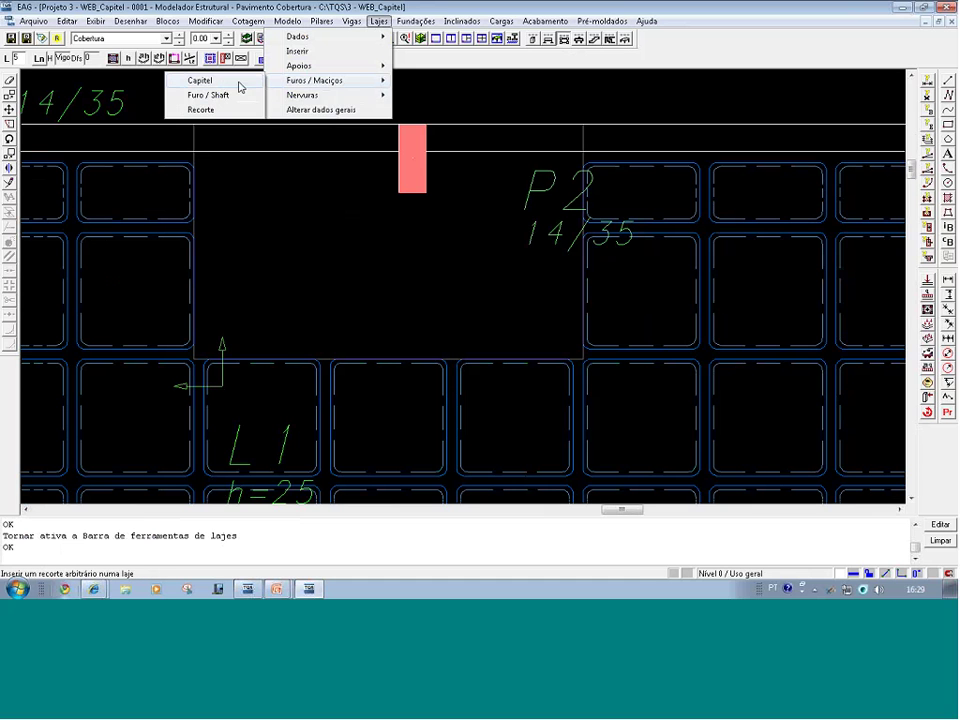
pyautogui.click(243, 153)
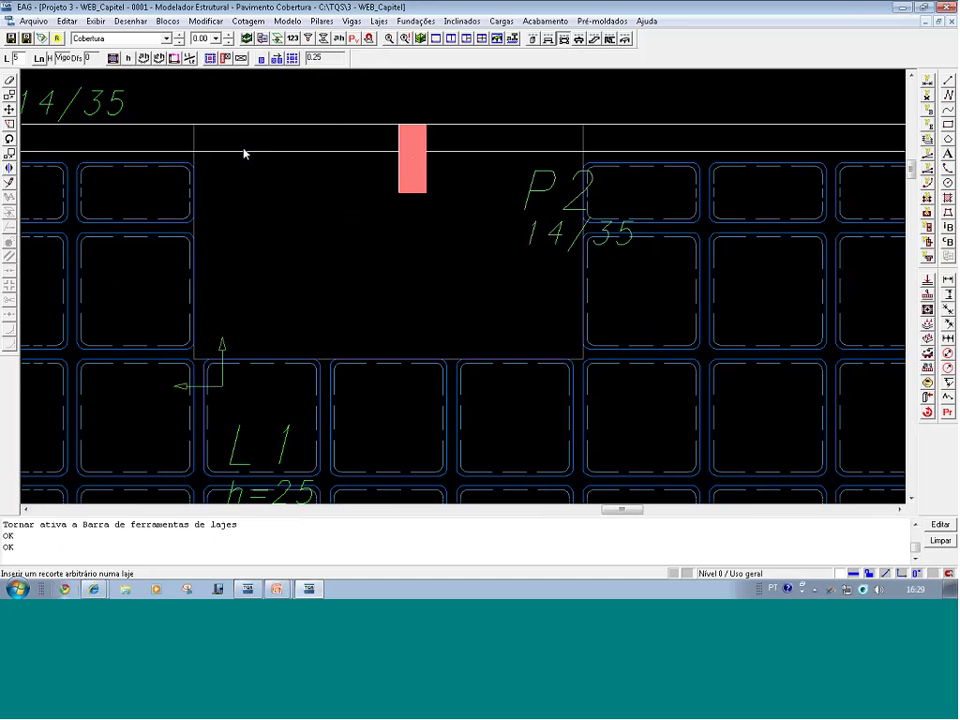
pyautogui.click(241, 152)
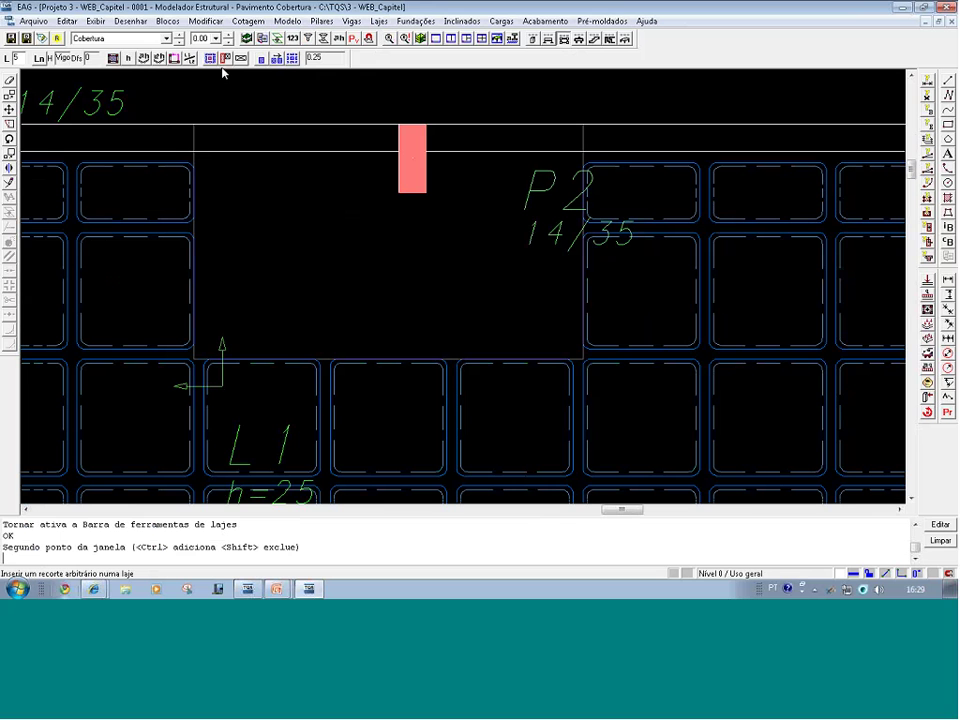
# - Insert a capital around column P2 with thickness 0 and inertia divisor 0, tracing the four corners of slab L1's rib-free area
pyautogui.click(212, 59)
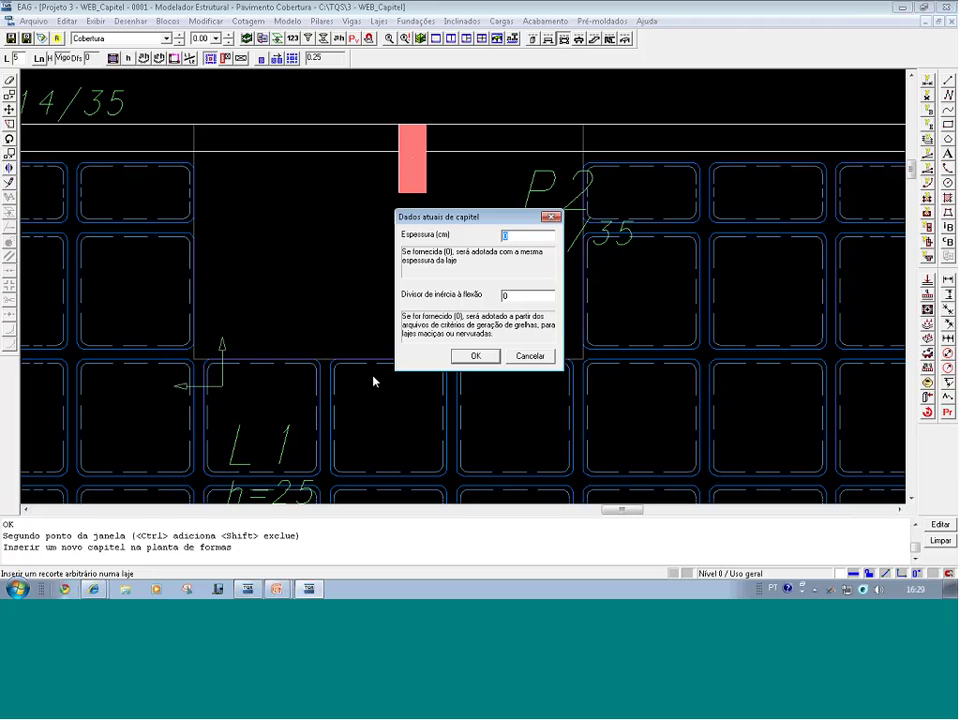
pyautogui.press('Return')
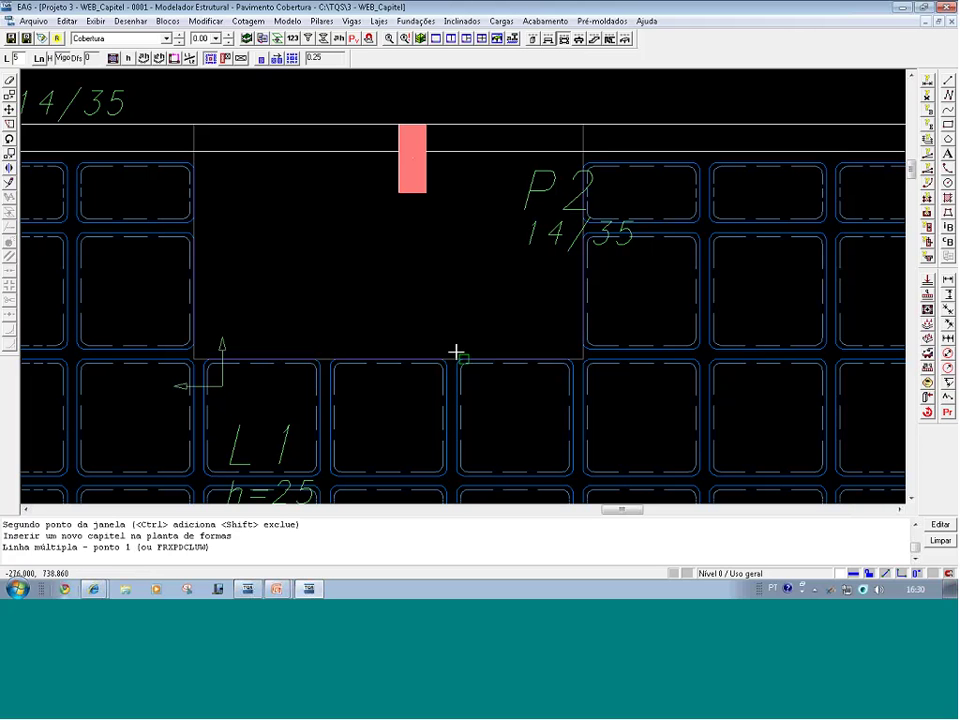
pyautogui.click(194, 123)
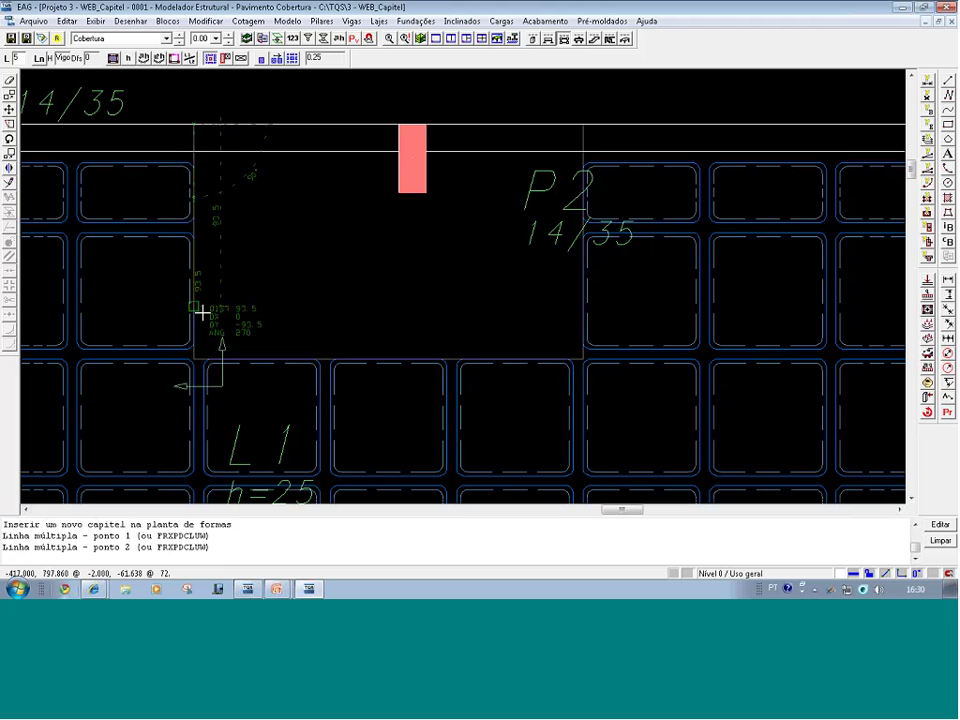
pyautogui.click(195, 352)
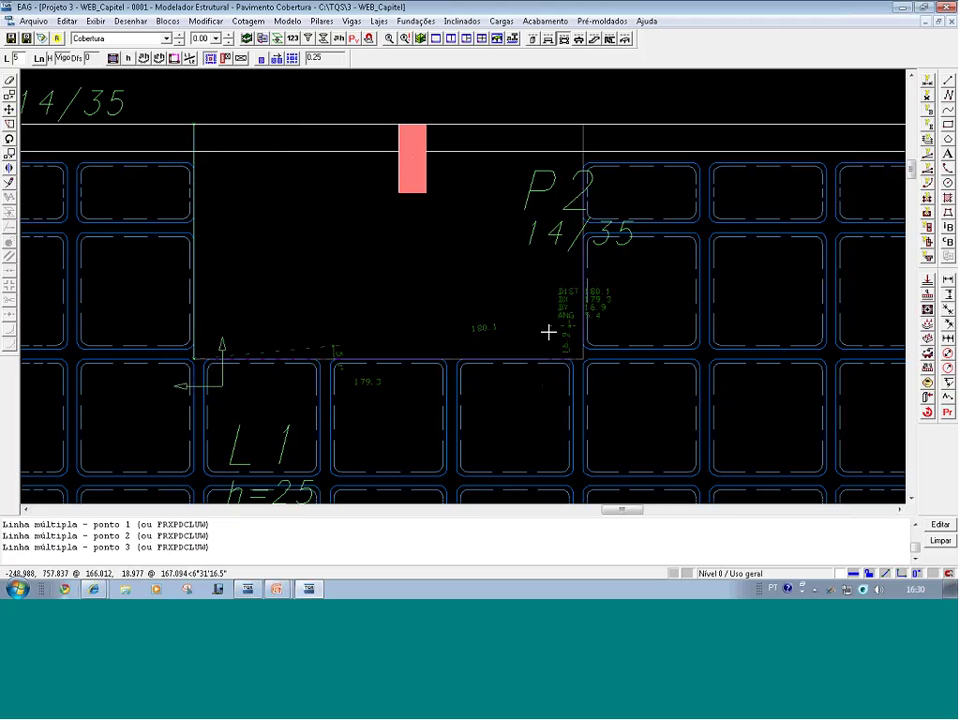
pyautogui.click(579, 356)
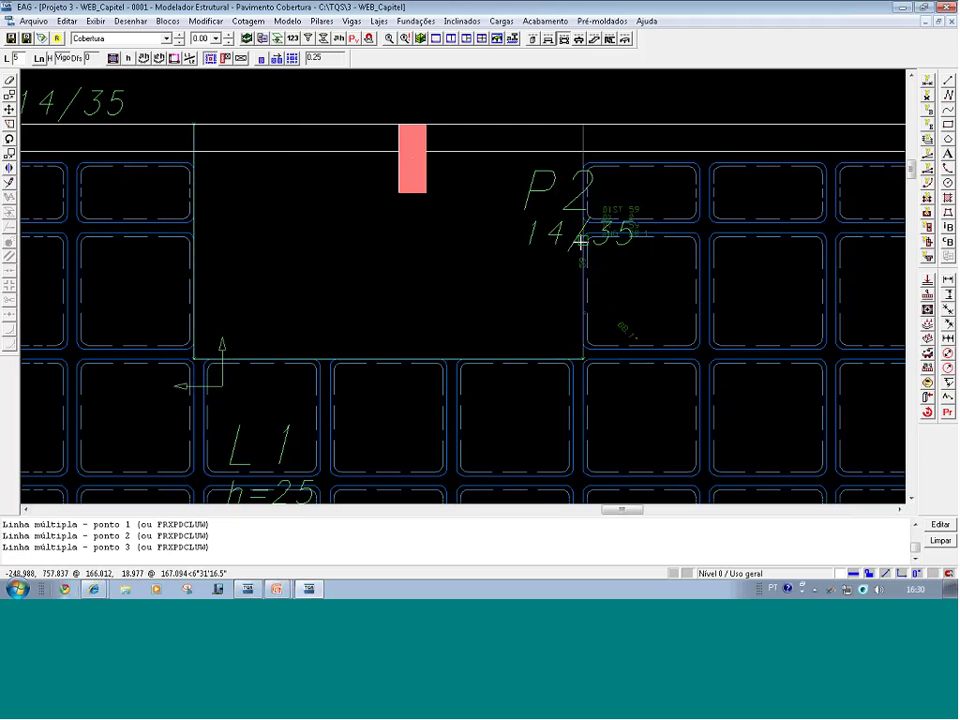
pyautogui.click(583, 124)
pyautogui.press('Return')
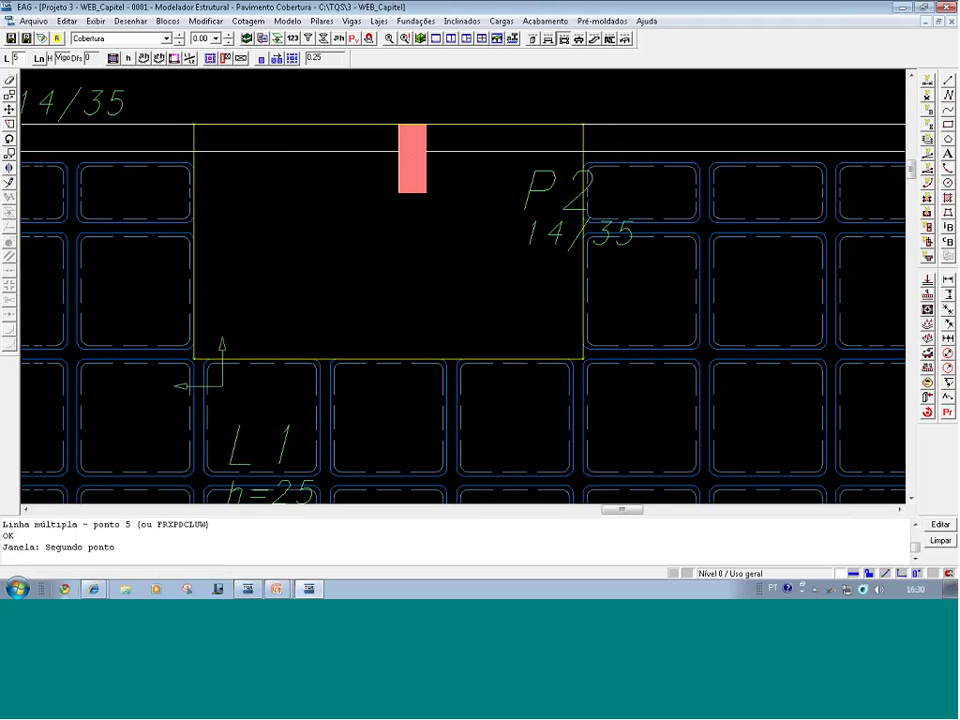
# - Generate the building's 3D model with Cobertura as both the initial and final floor
pyautogui.moveTo(441, 251); pyautogui.dragTo(445, 257, button='middle')
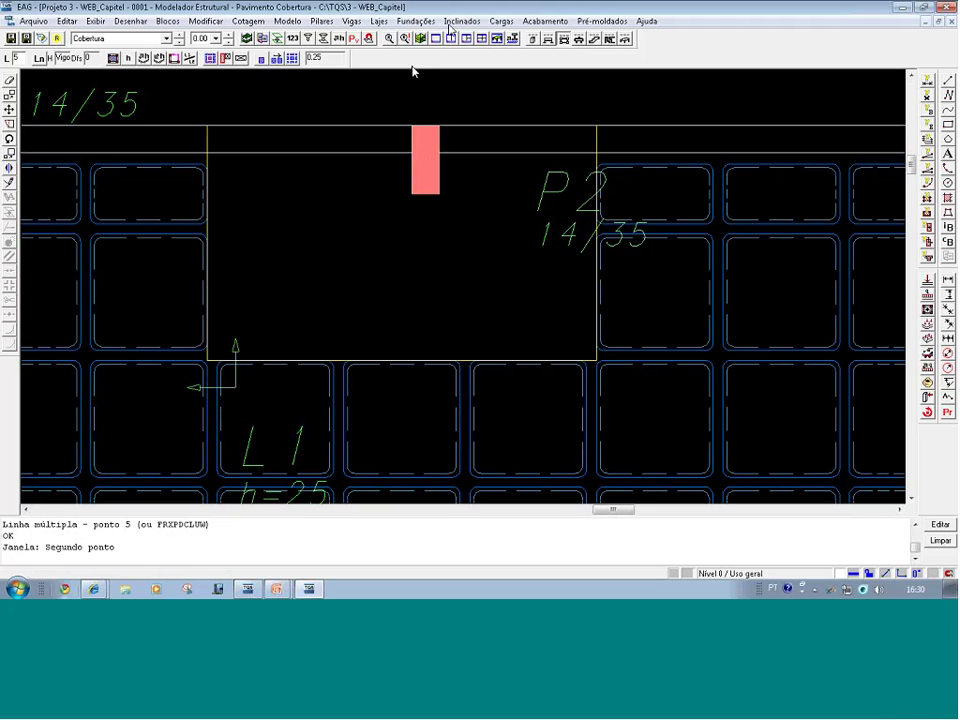
pyautogui.scroll(-1, 394, 325)
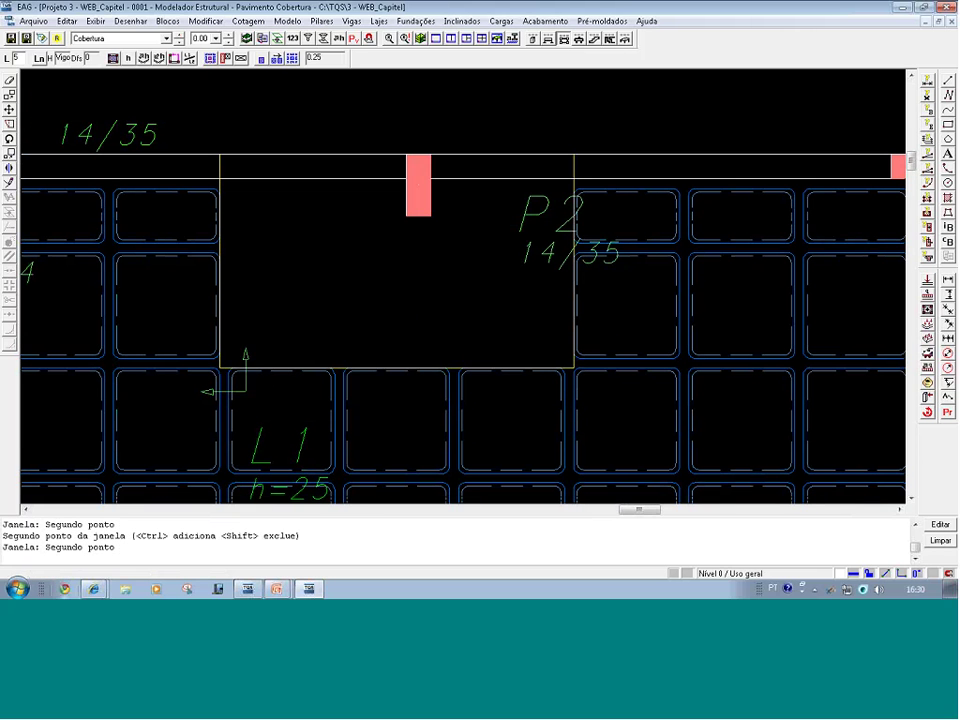
pyautogui.click(436, 387)
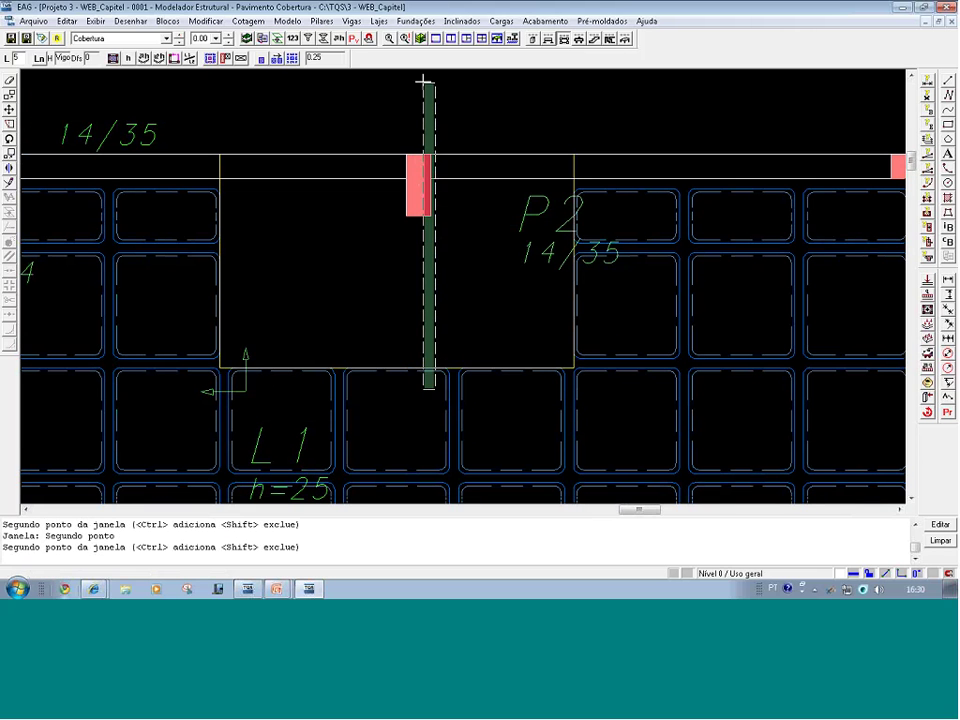
pyautogui.click(420, 38)
pyautogui.click(390, 219)
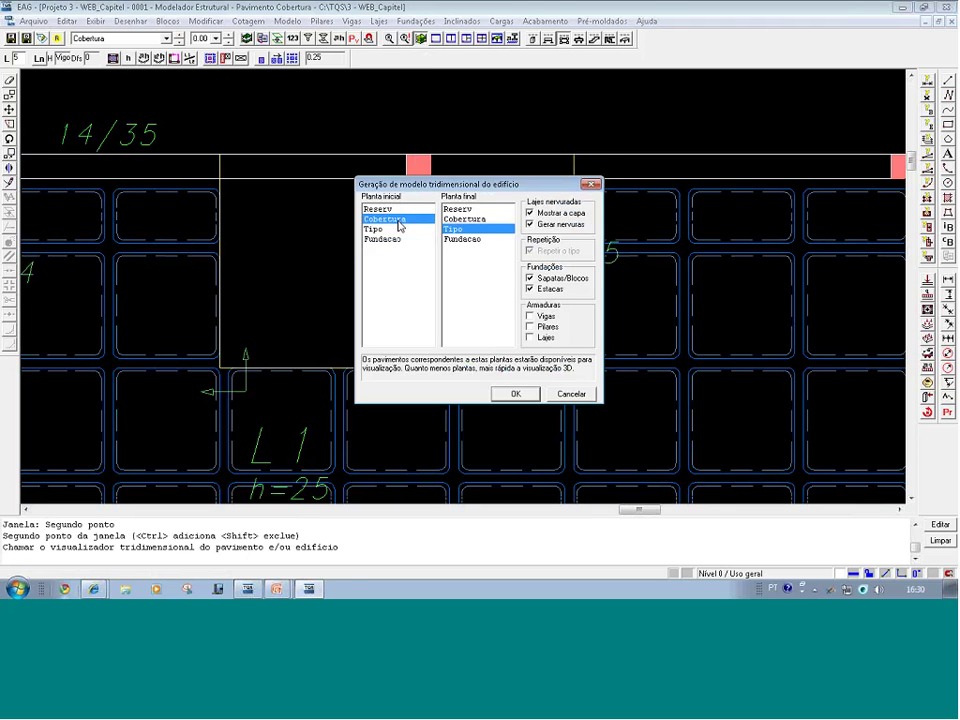
pyautogui.click(461, 219)
pyautogui.click(515, 393)
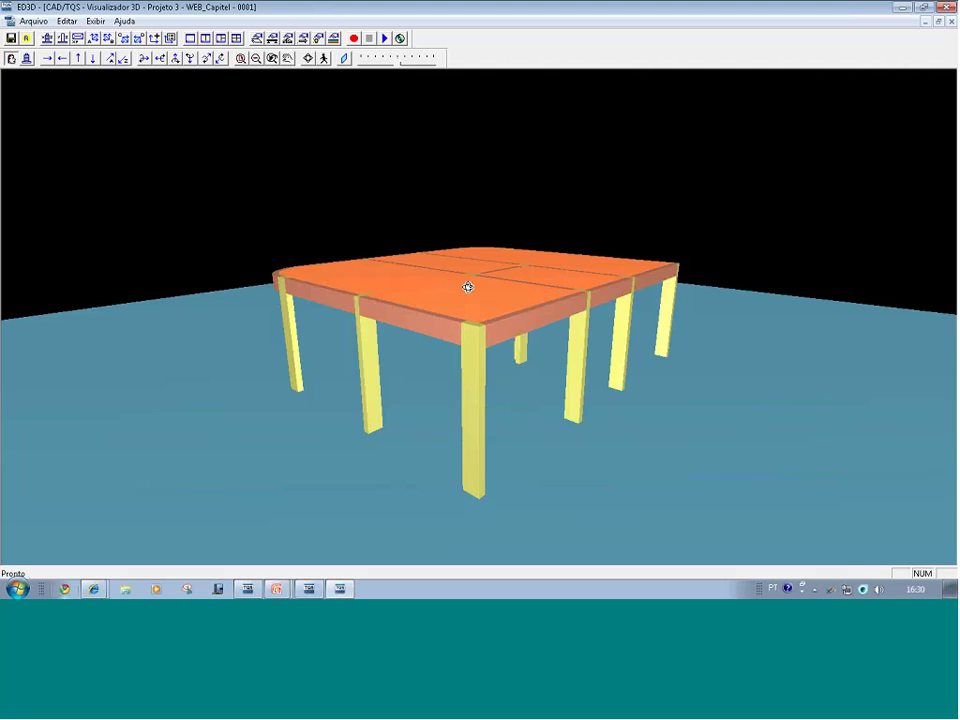
# - Inspect the underside of the ribbed slab and the solid area at the column in 3D, and close the viewer
pyautogui.moveTo(467, 287); pyautogui.dragTo(690, 236)
pyautogui.scroll(3, 555, 265)
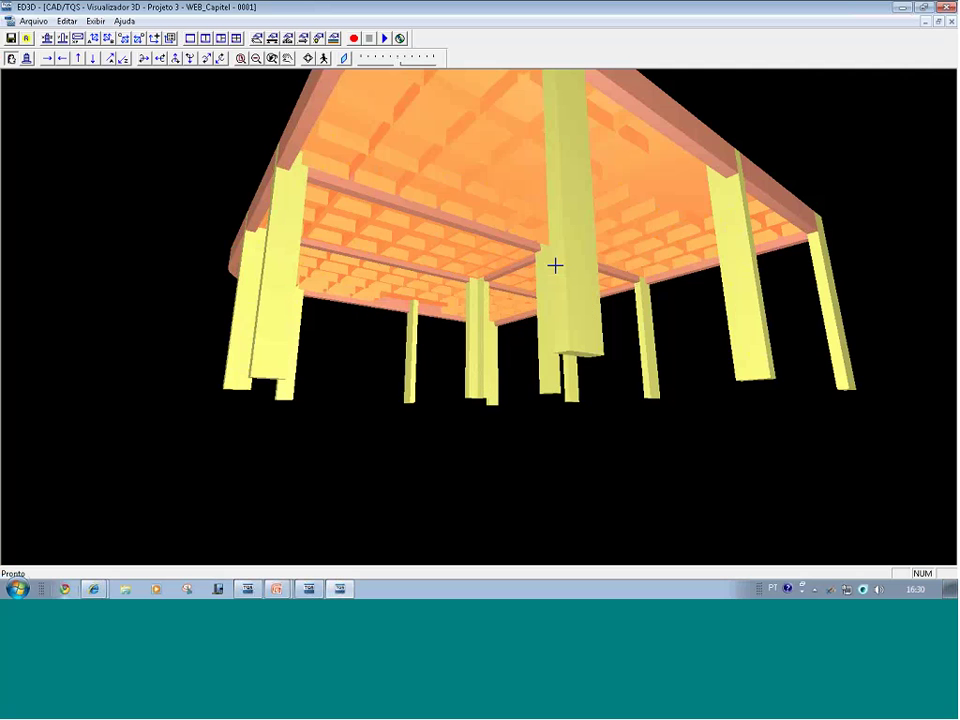
pyautogui.scroll(3, 555, 265)
pyautogui.moveTo(629, 265); pyautogui.dragTo(651, 148)
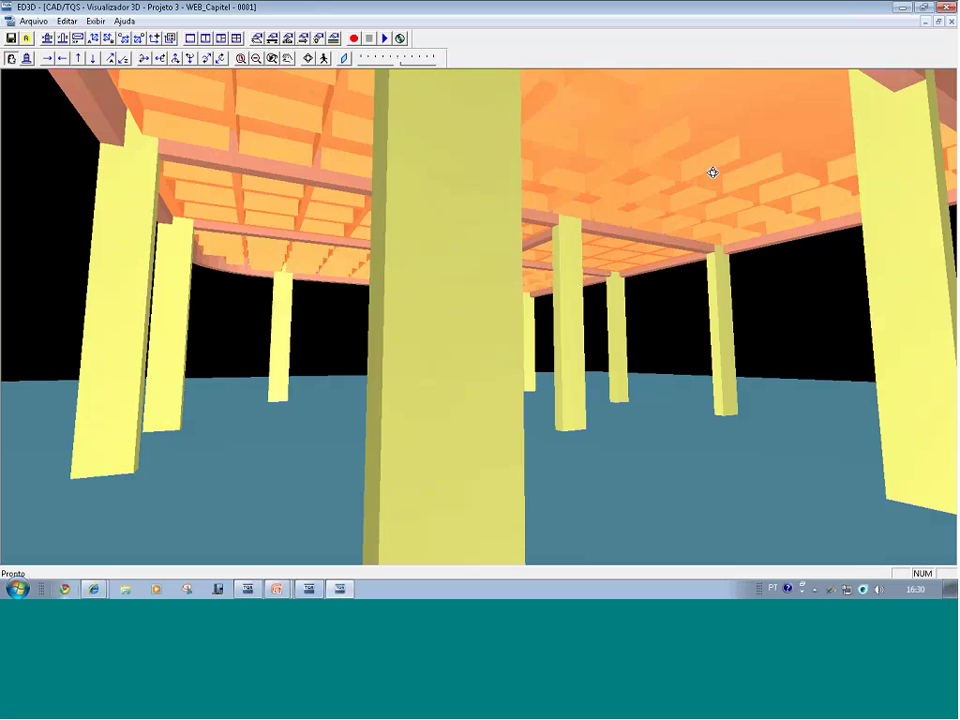
pyautogui.moveTo(714, 180); pyautogui.dragTo(700, 120)
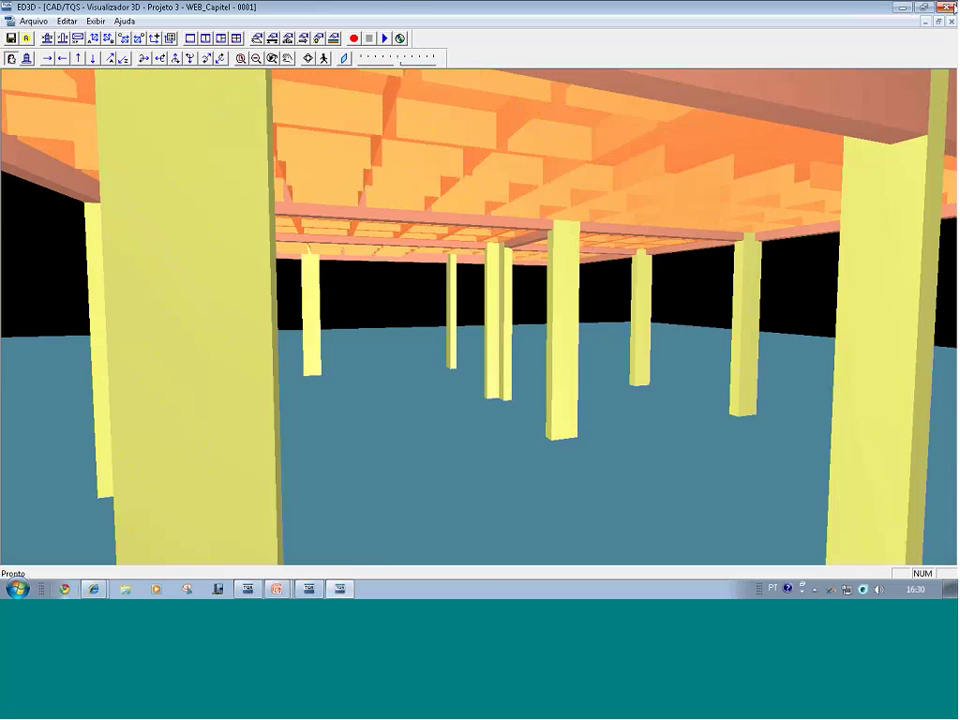
pyautogui.click(946, 7)
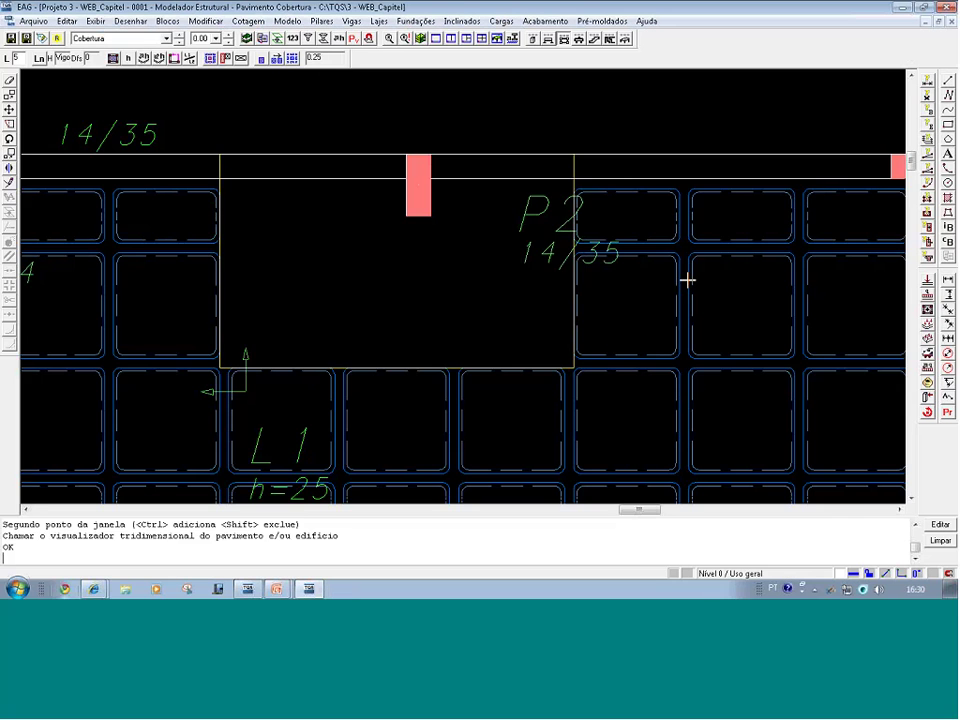
# - Frame the rib-free area of slab L4 around column P11 and hide the external reference drawing FOR0004
pyautogui.hotkey('shift', 'F8')
pyautogui.press('F8')
pyautogui.click(290, 482)
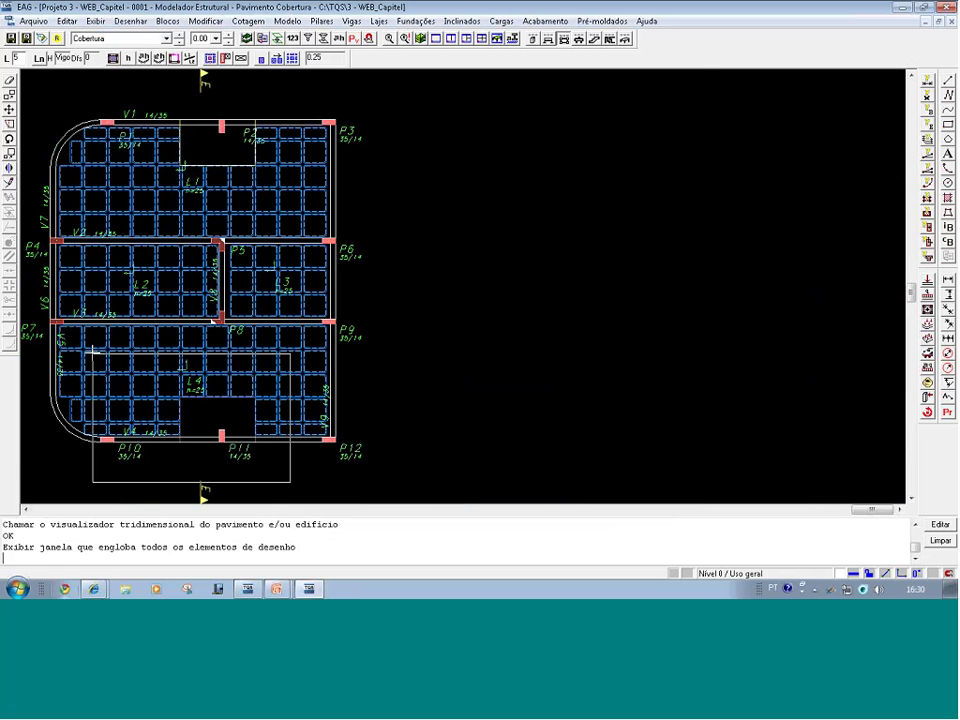
pyautogui.click(167, 378)
pyautogui.moveTo(167, 379); pyautogui.dragTo(231, 400, button='middle')
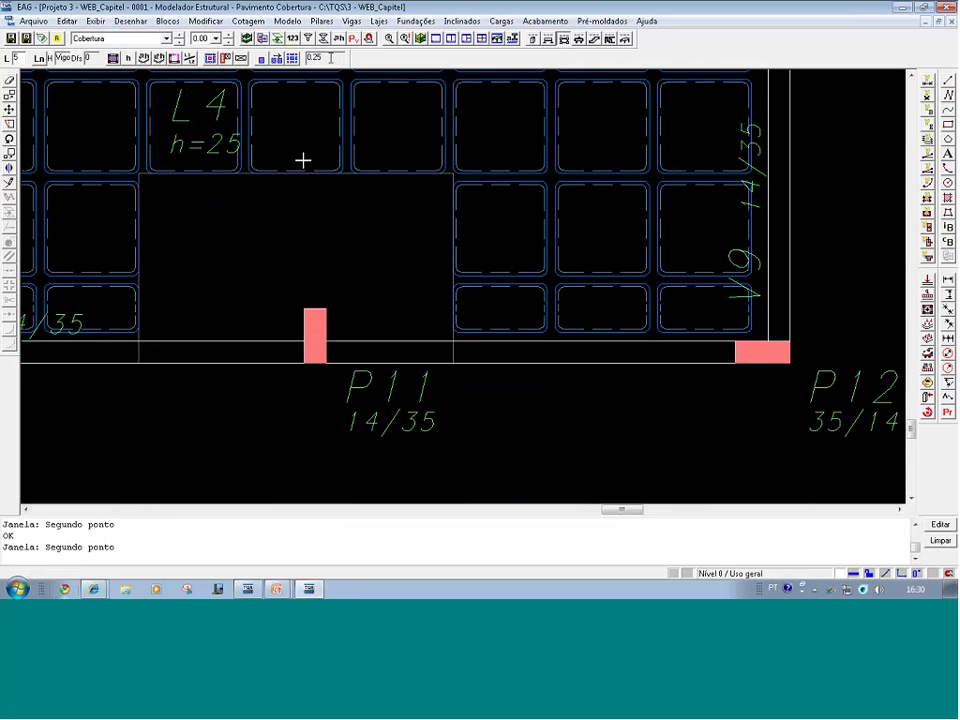
pyautogui.click(262, 40)
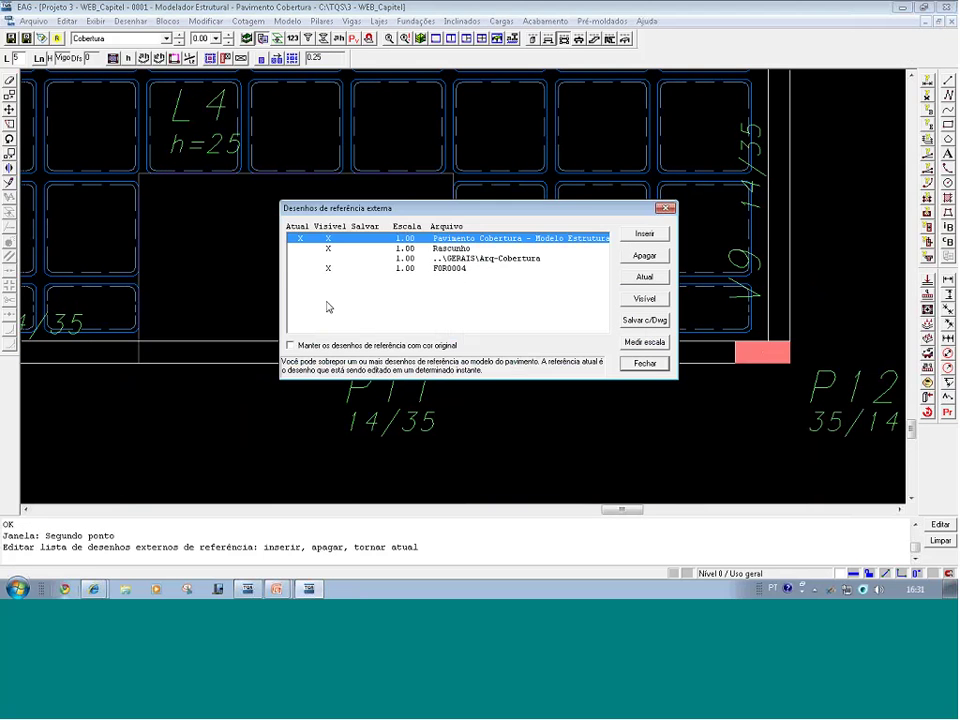
pyautogui.click(328, 268)
pyautogui.click(644, 363)
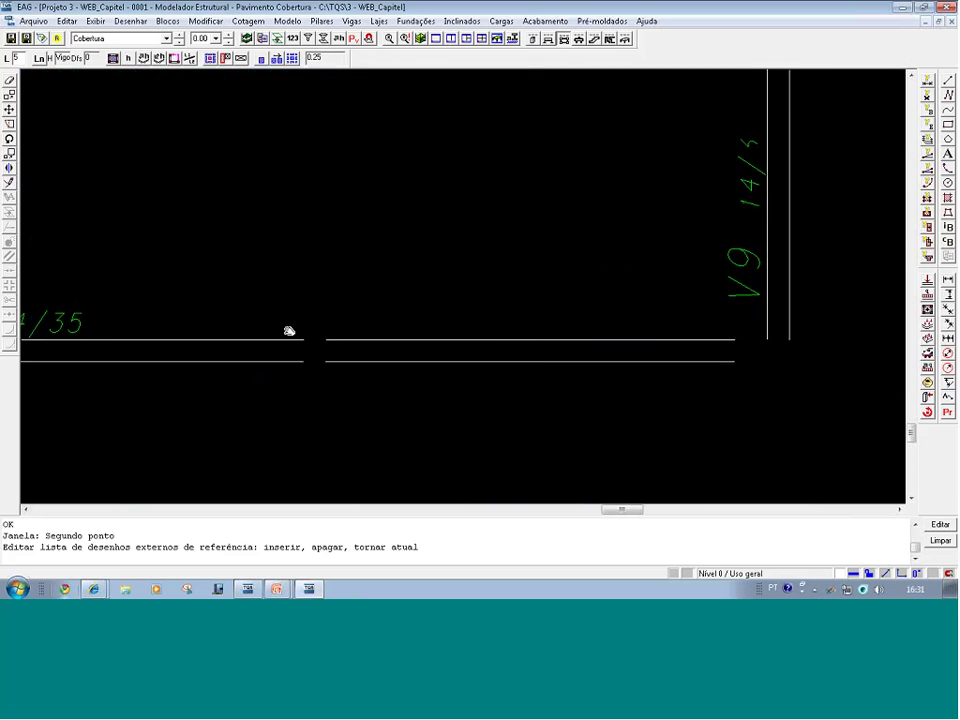
pyautogui.moveTo(289, 332); pyautogui.dragTo(328, 346, button='middle')
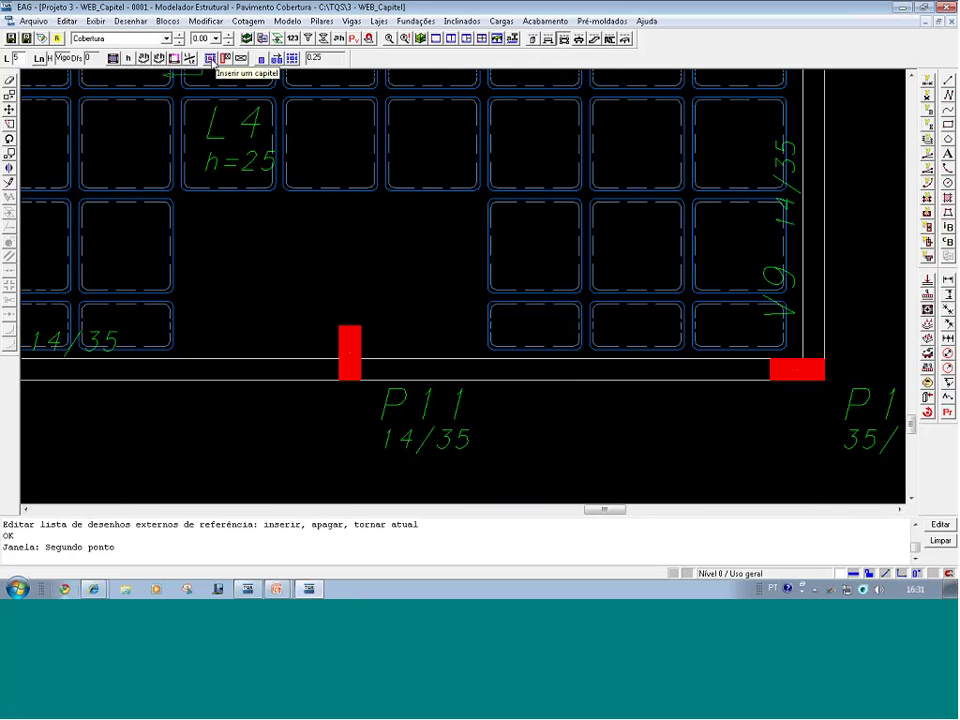
# - Start a capital with thickness 0 and inertia divisor 0, placing its first corner at the rib-form edge intersection beside slab L4's rib-free area
pyautogui.click(211, 59)
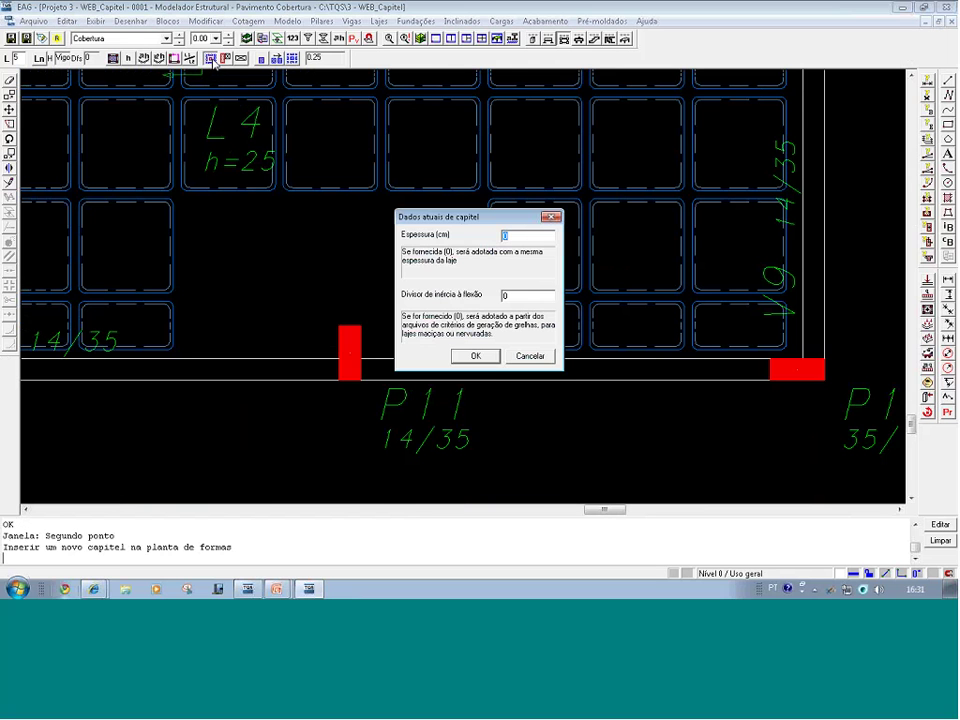
pyautogui.click(485, 357)
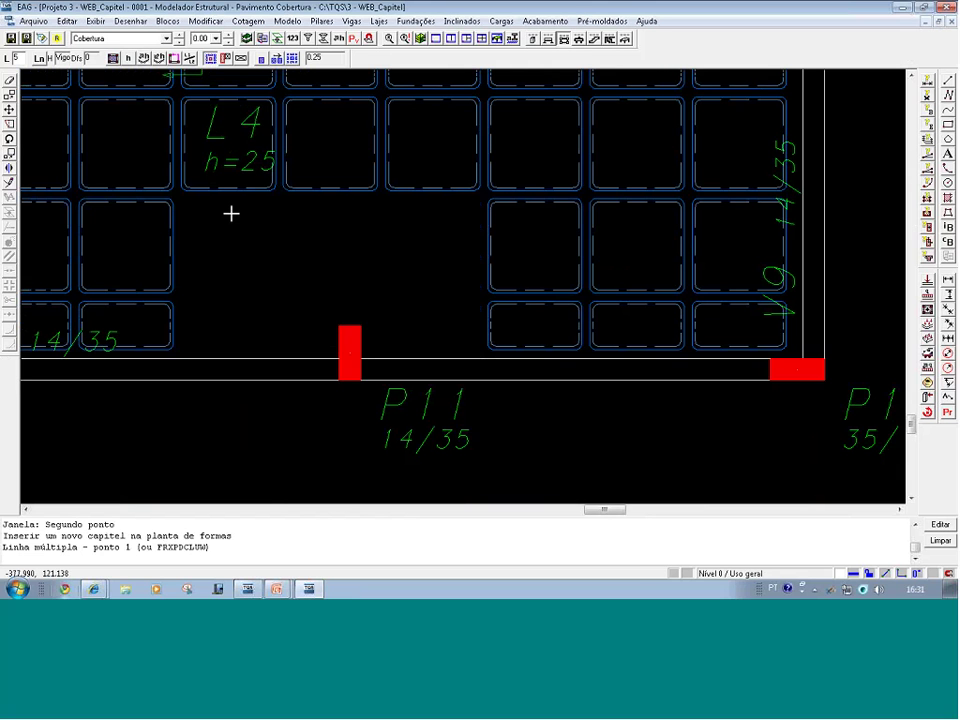
pyautogui.press('2')
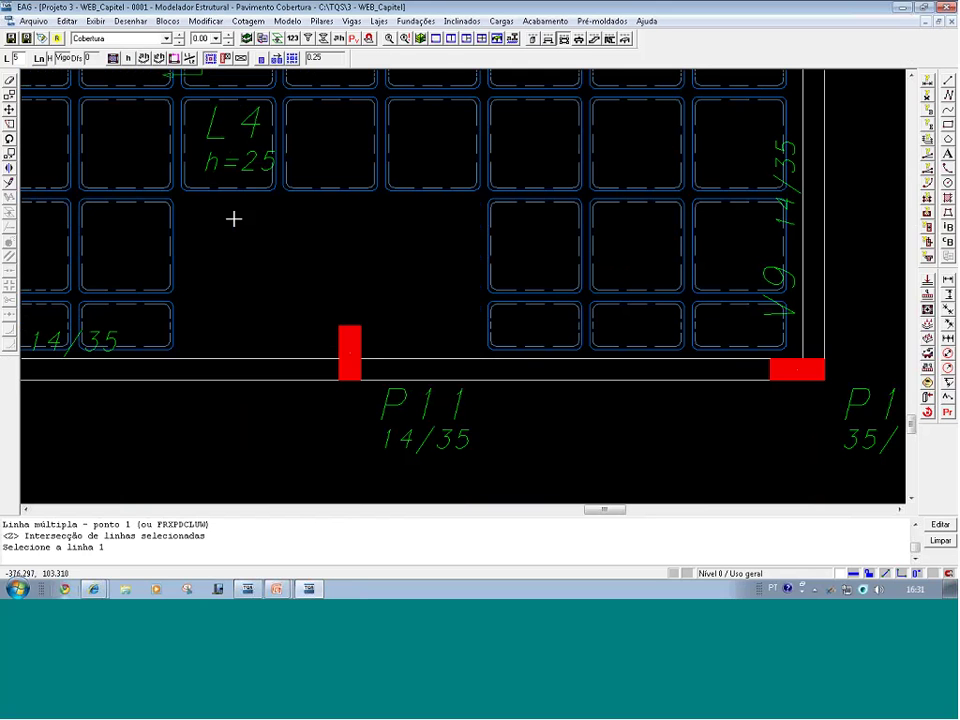
pyautogui.press('F8')
pyautogui.click(150, 169)
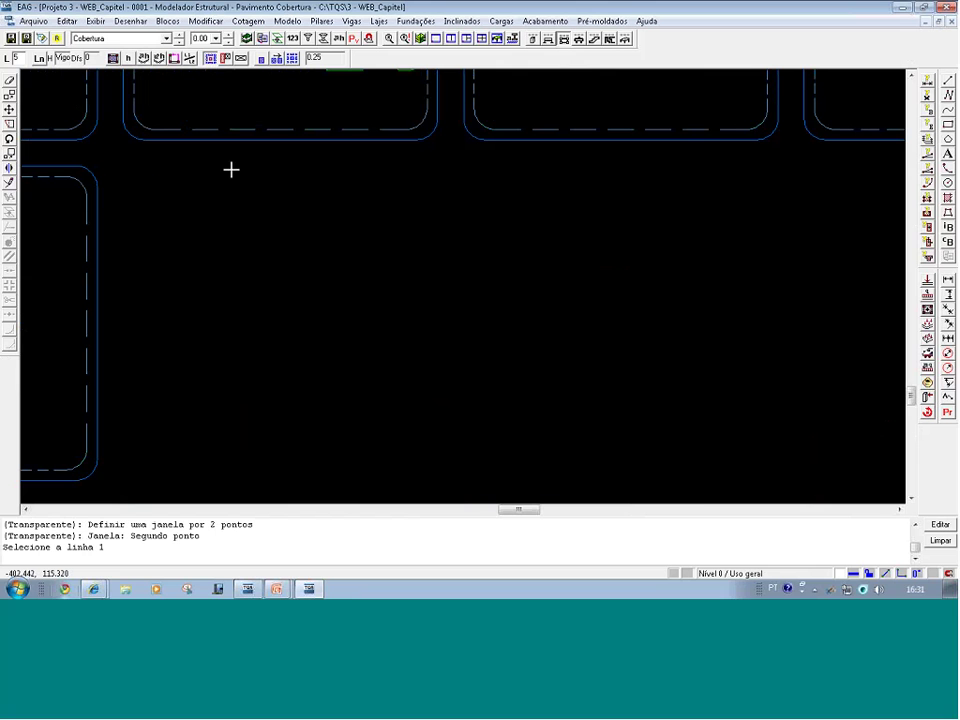
pyautogui.click(252, 140)
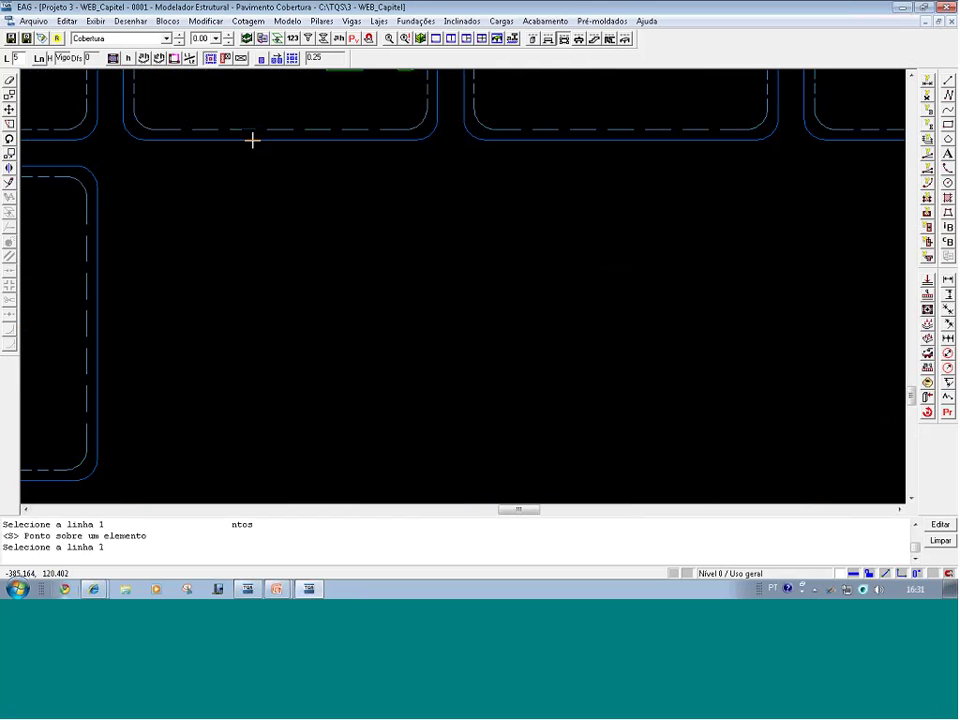
pyautogui.click(97, 256)
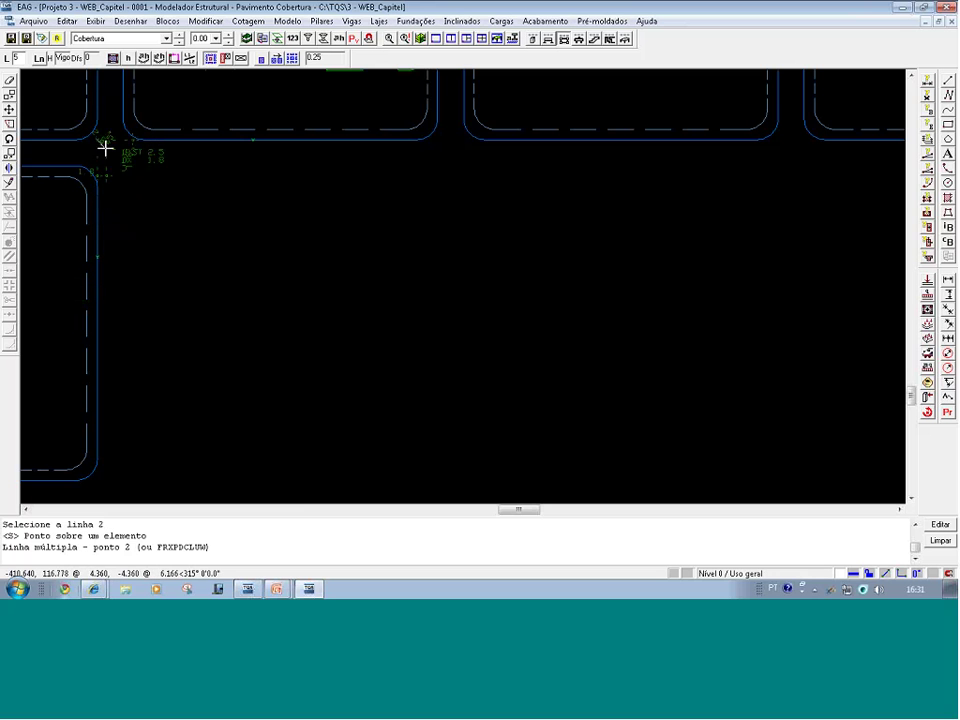
# - Trace the capital orthogonally down to beam V4's outer face and along it past P11 to the intersection with the opposite rib-form edge
pyautogui.scroll(-2, 111, 181)
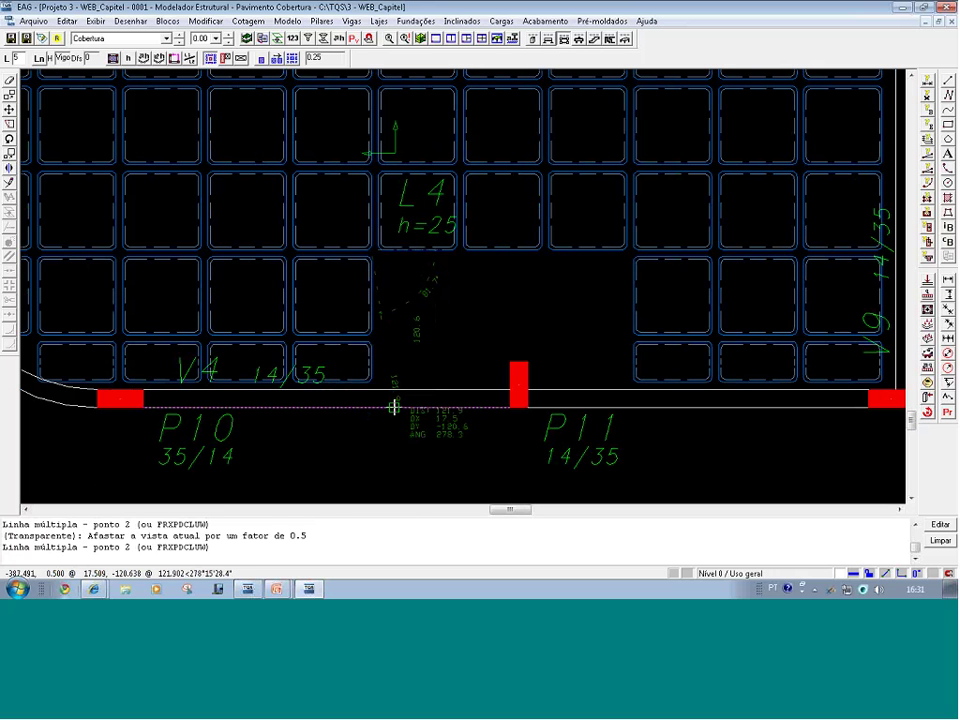
pyautogui.press('F8')
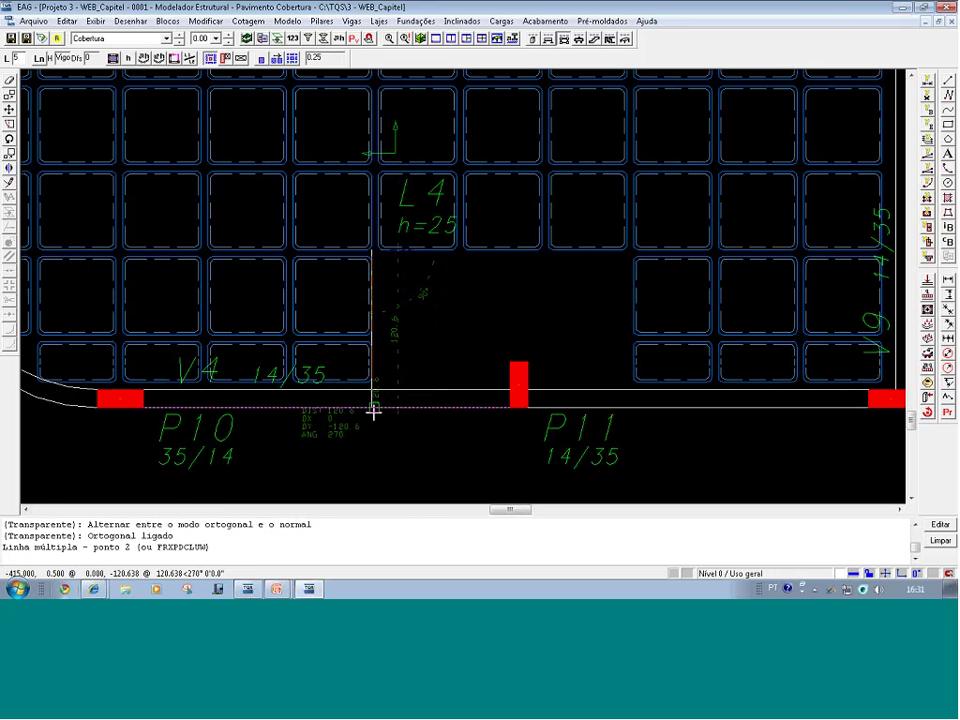
pyautogui.click(373, 412)
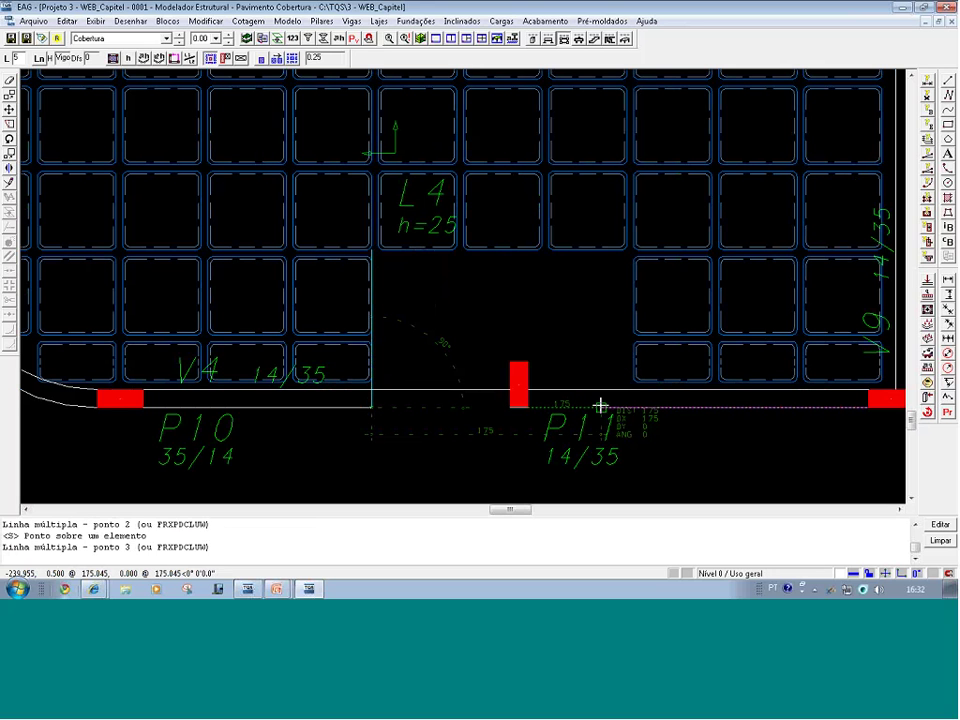
pyautogui.press('2')
pyautogui.press('F8')
pyautogui.click(679, 421)
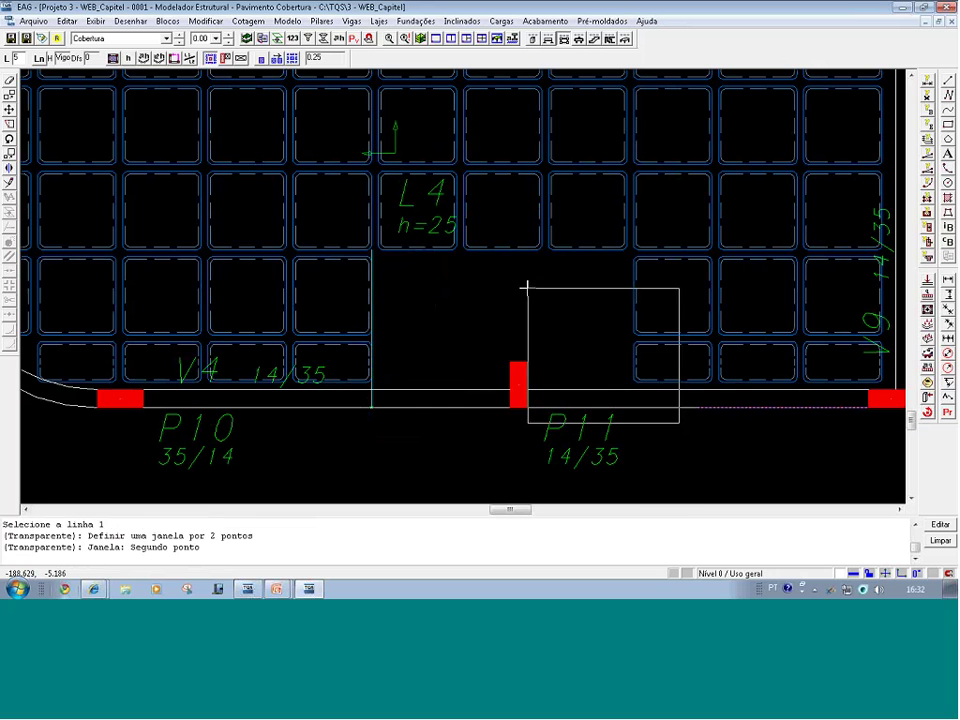
pyautogui.click(528, 287)
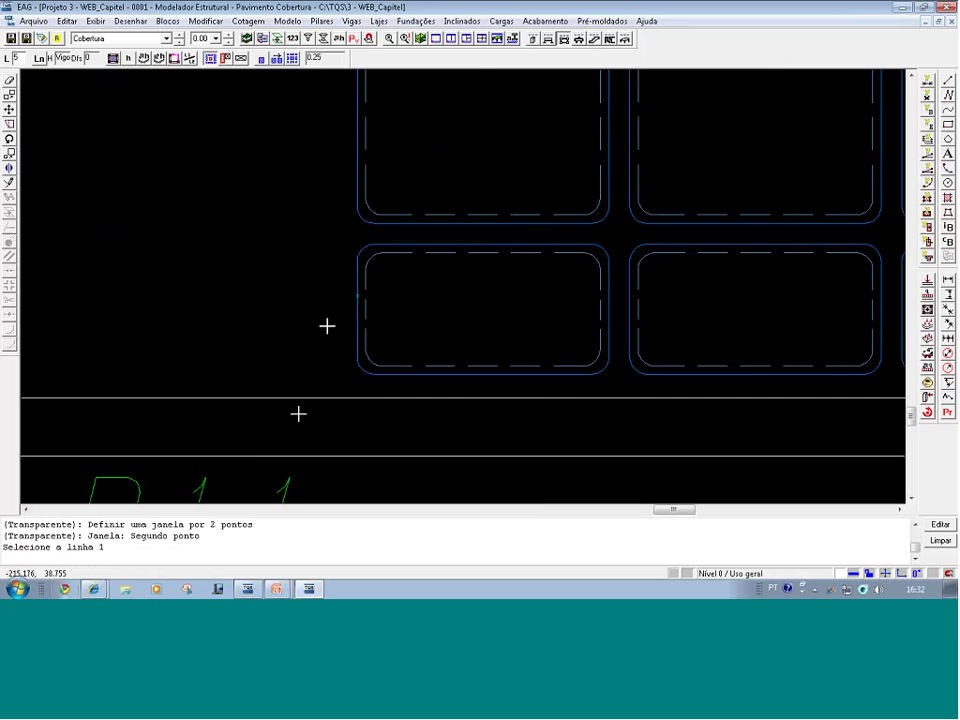
pyautogui.click(242, 456)
pyautogui.click(296, 398)
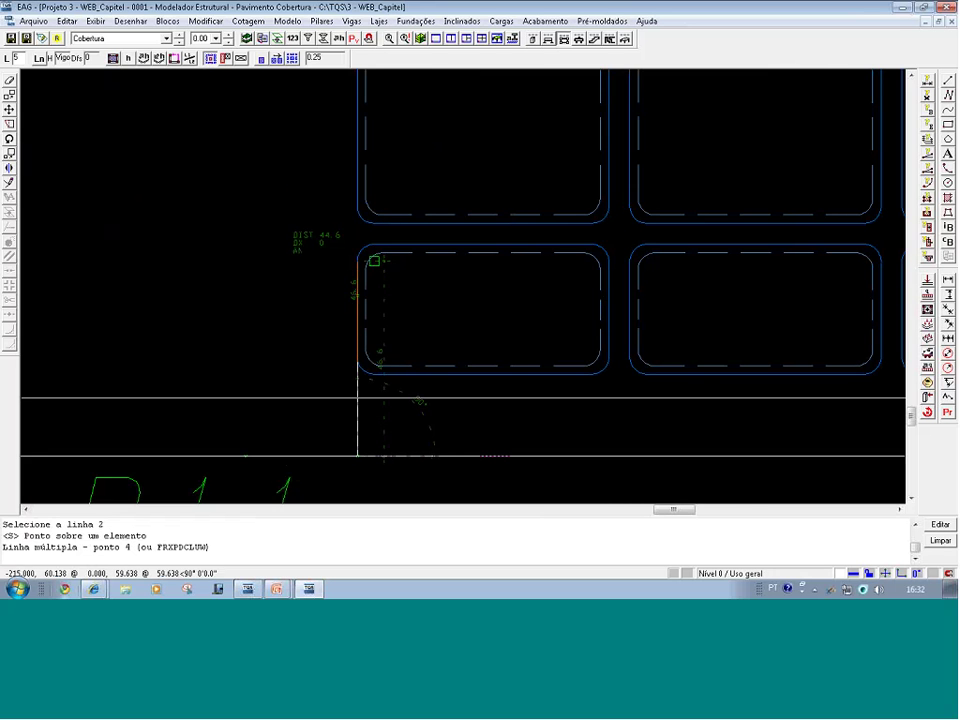
# - Place the capital's fourth corner at the intersection of the adjacent rib-form edges and close the outline around column P11
pyautogui.scroll(-1, 377, 242)
pyautogui.moveTo(366, 231); pyautogui.dragTo(458, 335, button='middle')
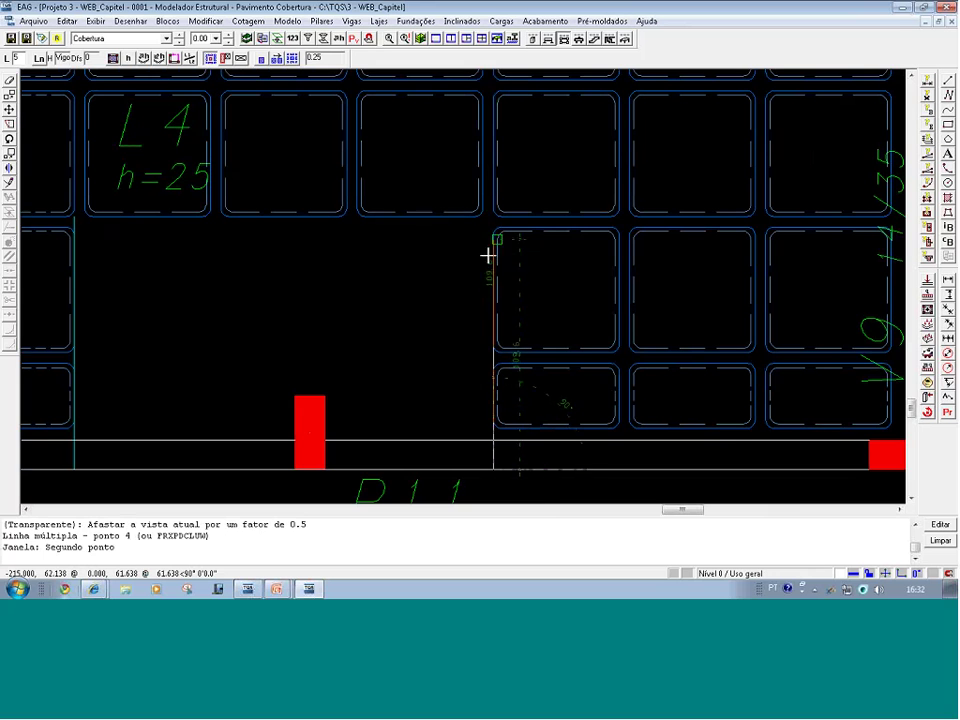
pyautogui.middleClick(403, 217)
pyautogui.click(354, 165)
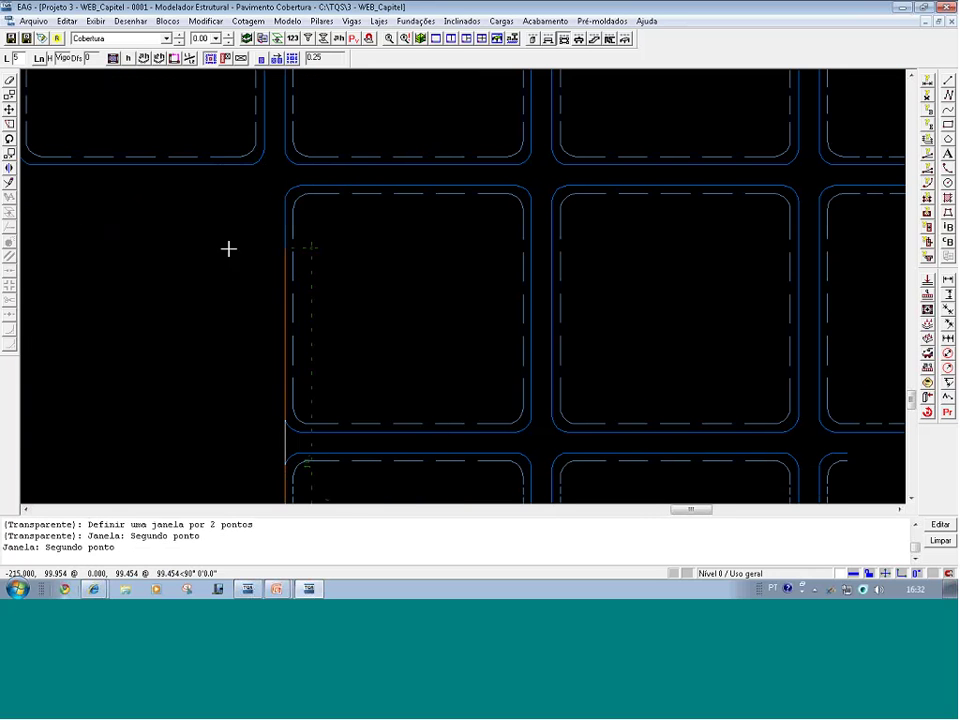
pyautogui.click(194, 166)
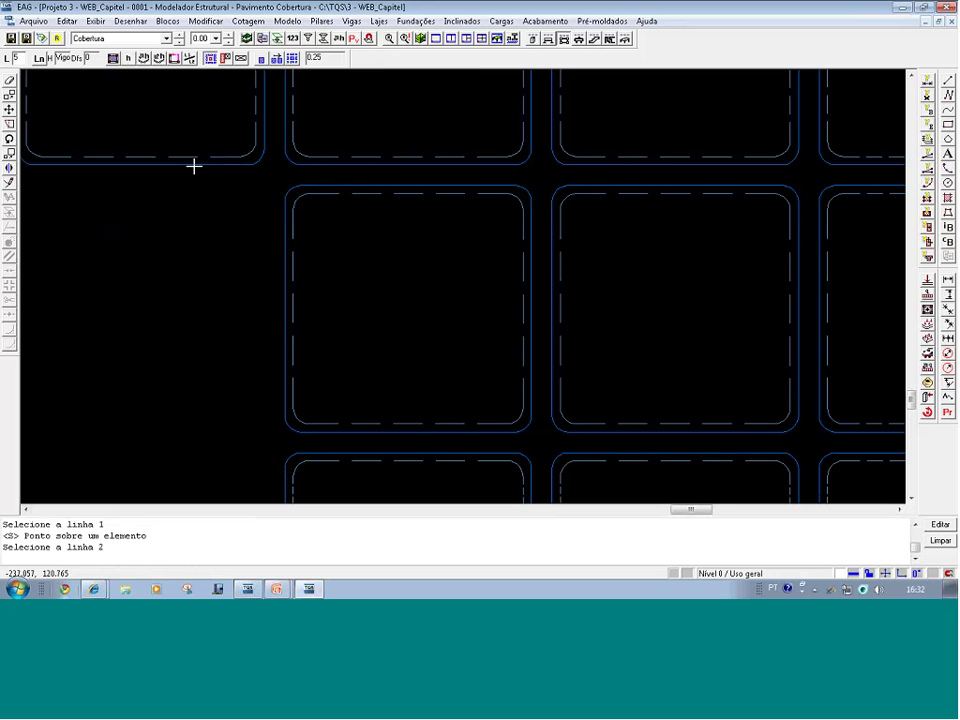
pyautogui.click(284, 261)
pyautogui.click(284, 261)
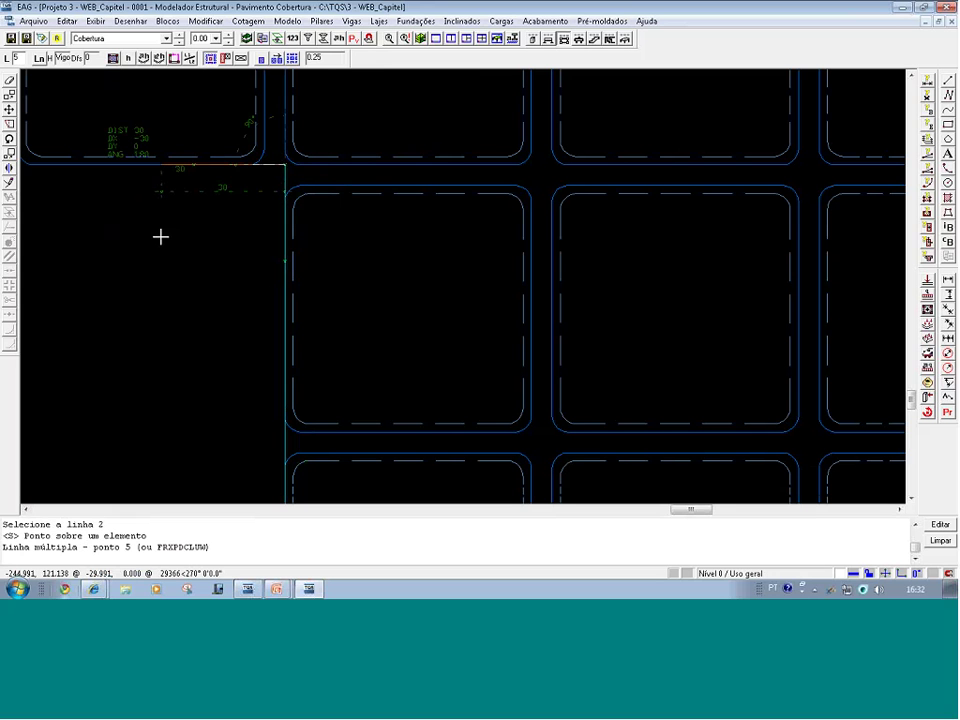
pyautogui.scroll(-1, 199, 210)
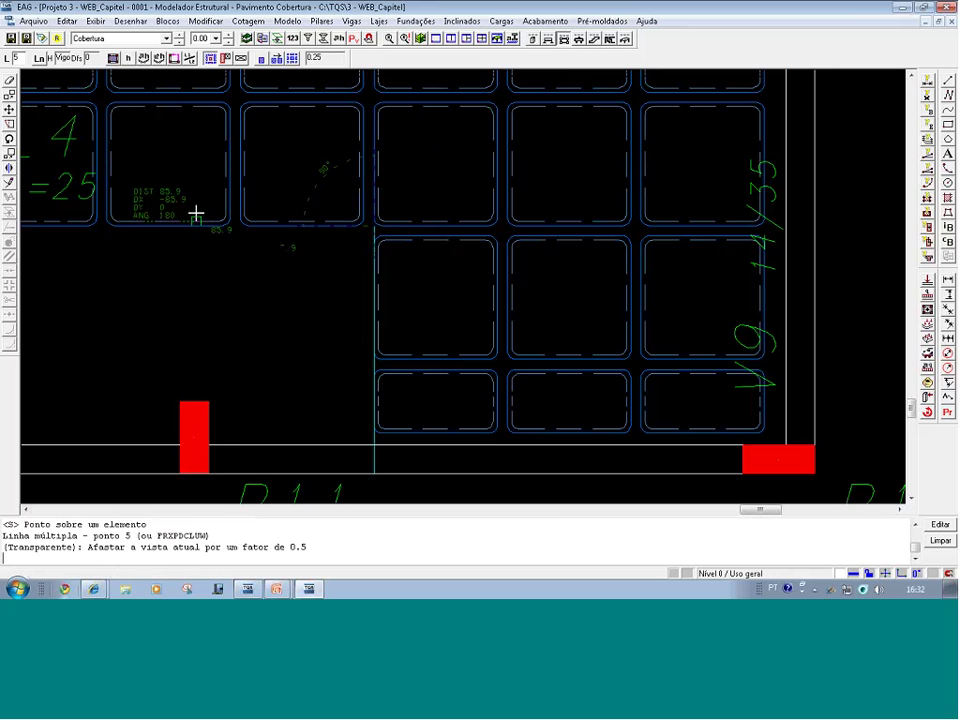
pyautogui.scroll(-1, 176, 238)
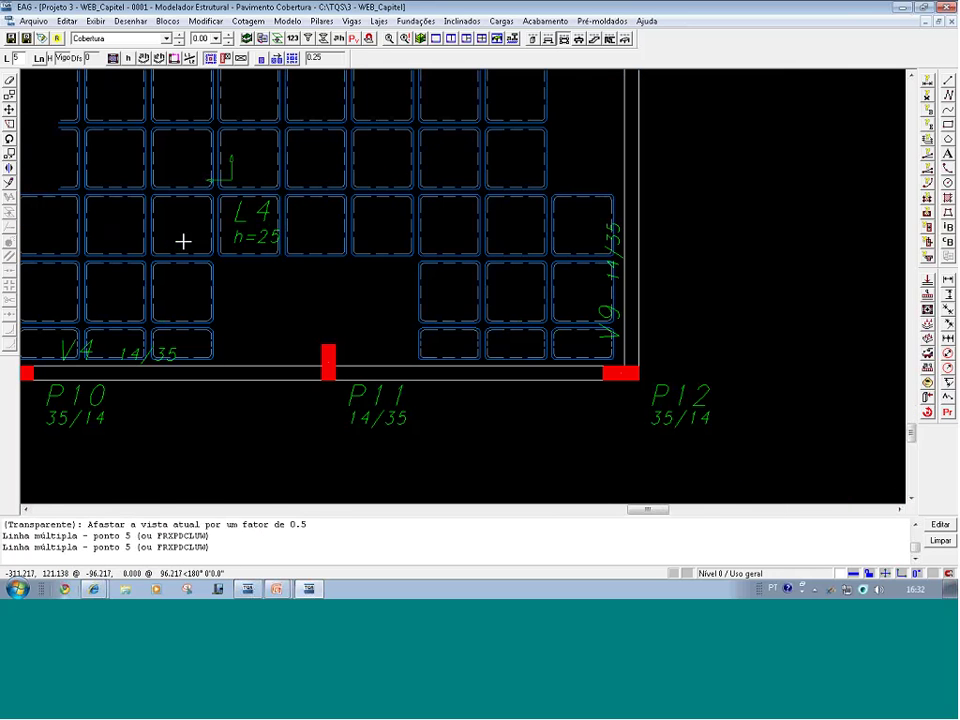
pyautogui.press('c')
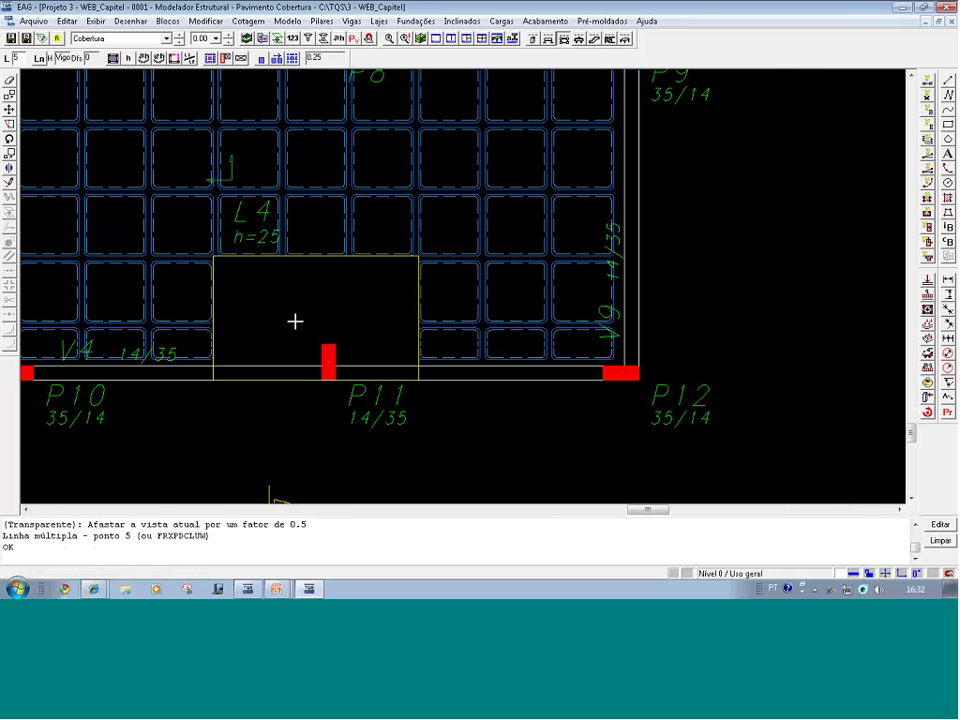
# - Show the entire Cobertura floor plan and close the structural modeller without saving the building
pyautogui.hotkey('shift', 'F8')
pyautogui.hotkey('shift', 'F8')
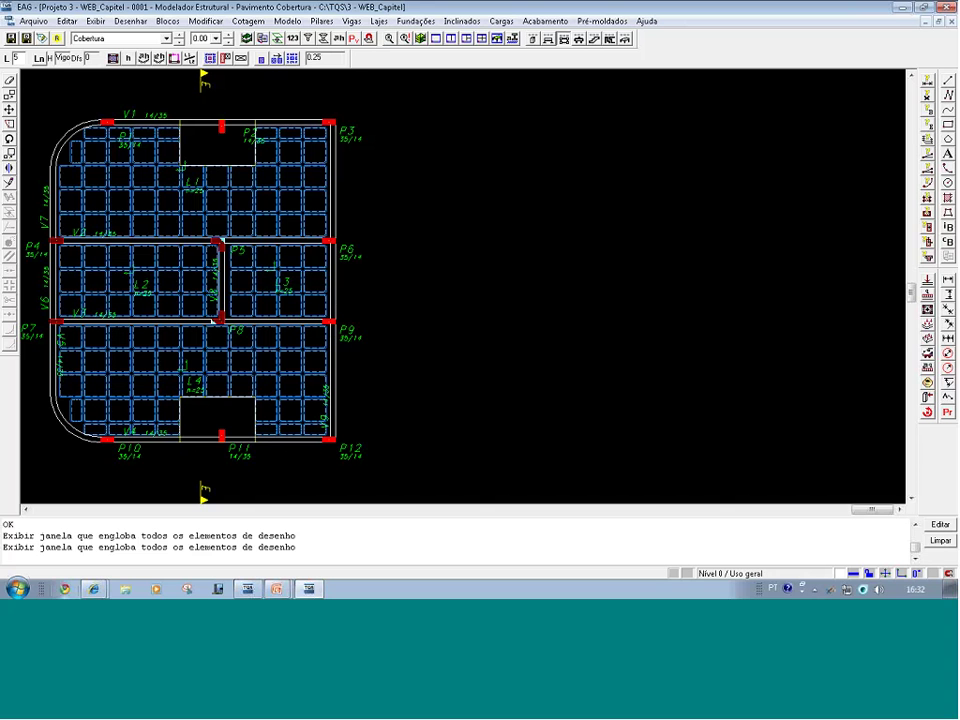
pyautogui.click(950, 8)
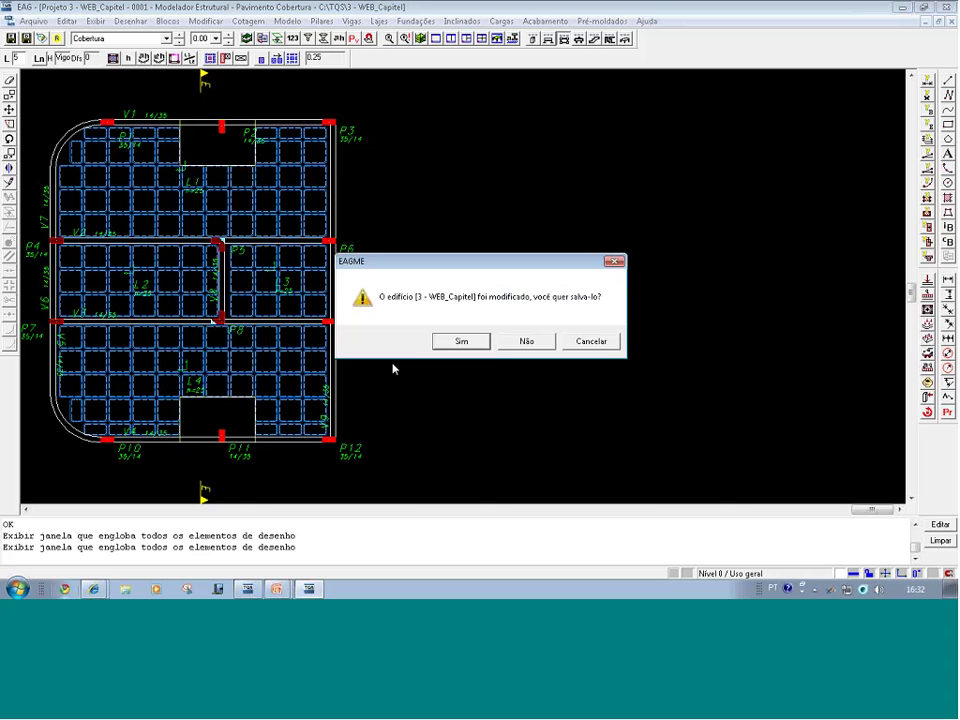
pyautogui.click(503, 343)
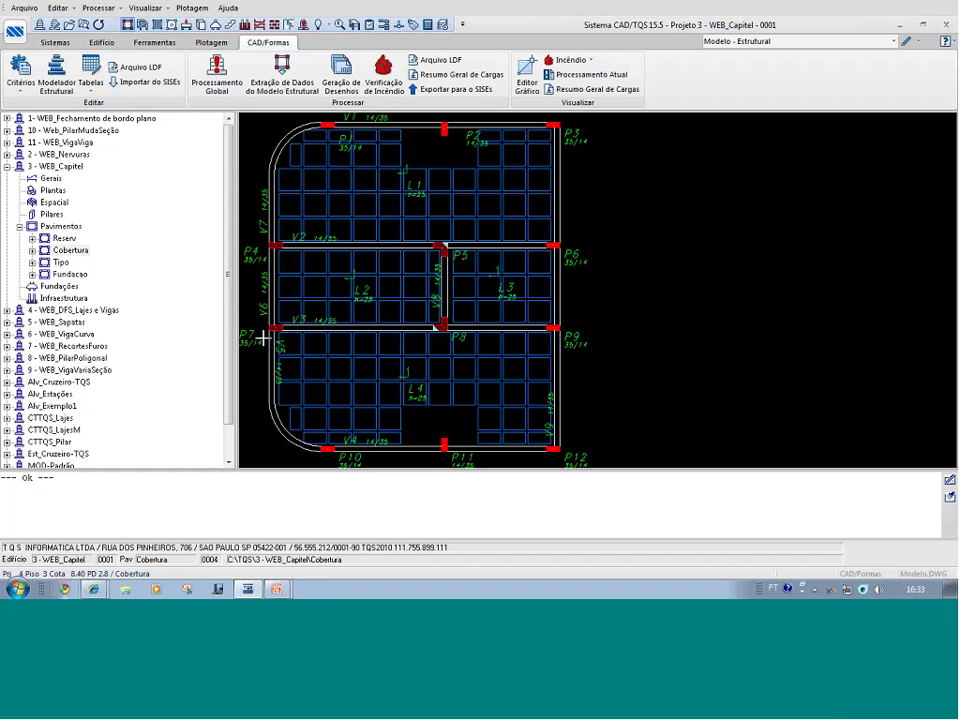
# - Switch to building 4 - WEB_DFS_Lajes e Vigas and open its MEZANINO floor in the structural modeller
pyautogui.click(7, 166)
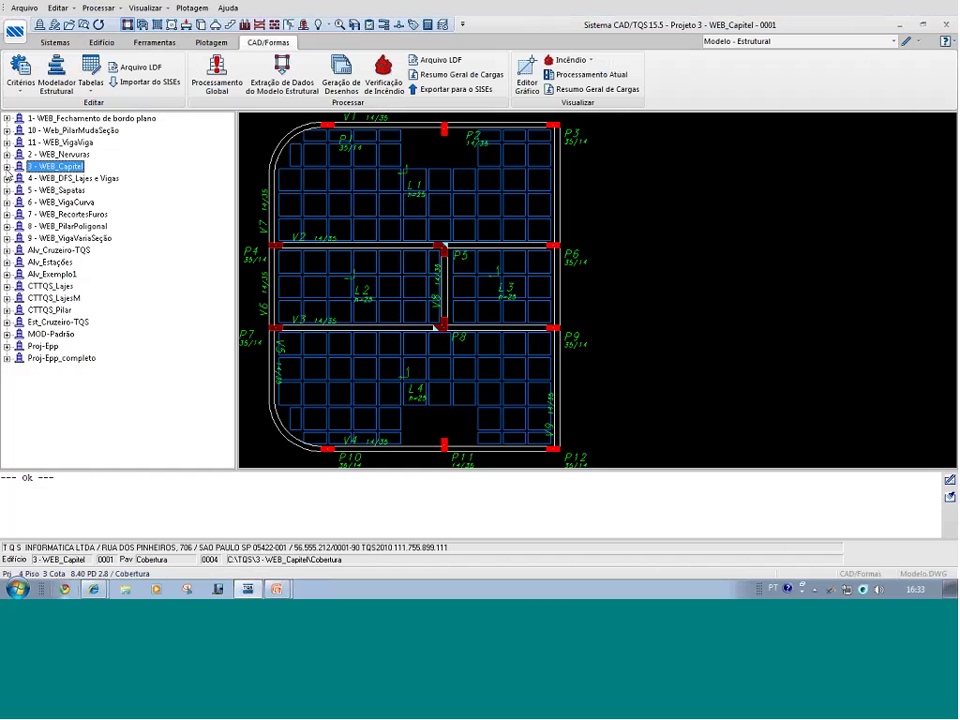
pyautogui.click(72, 179)
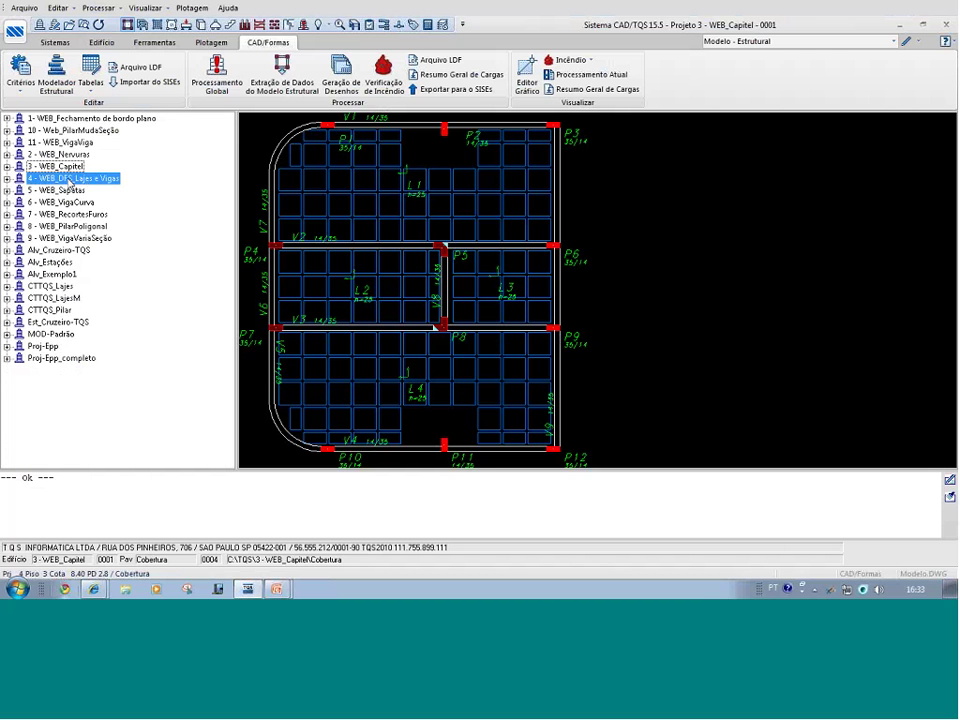
pyautogui.doubleClick(61, 239)
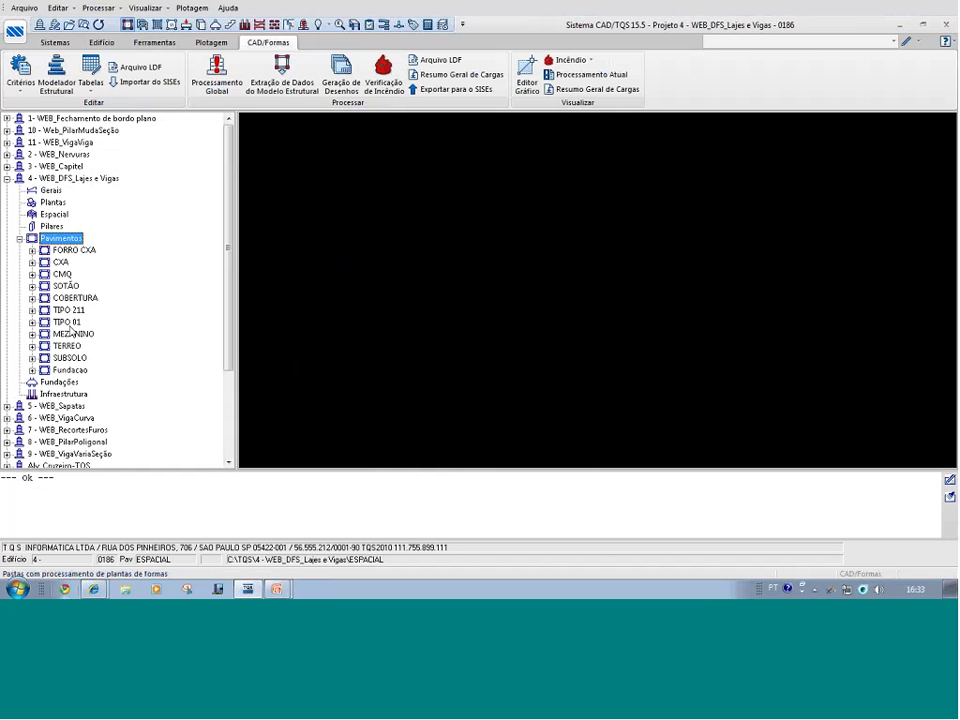
pyautogui.doubleClick(72, 333)
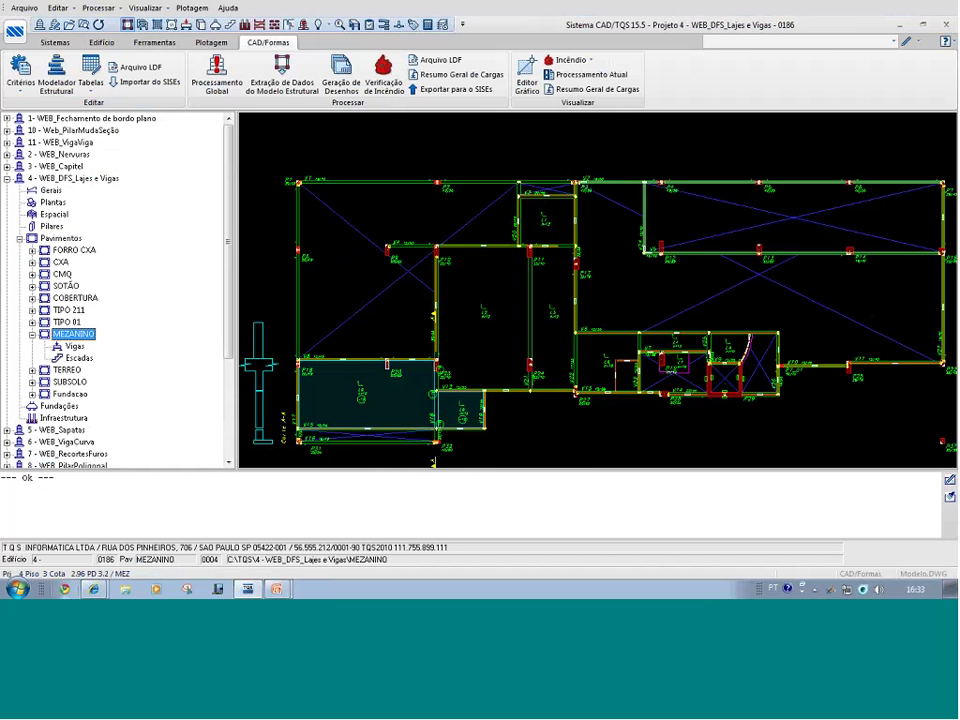
pyautogui.doubleClick(619, 320)
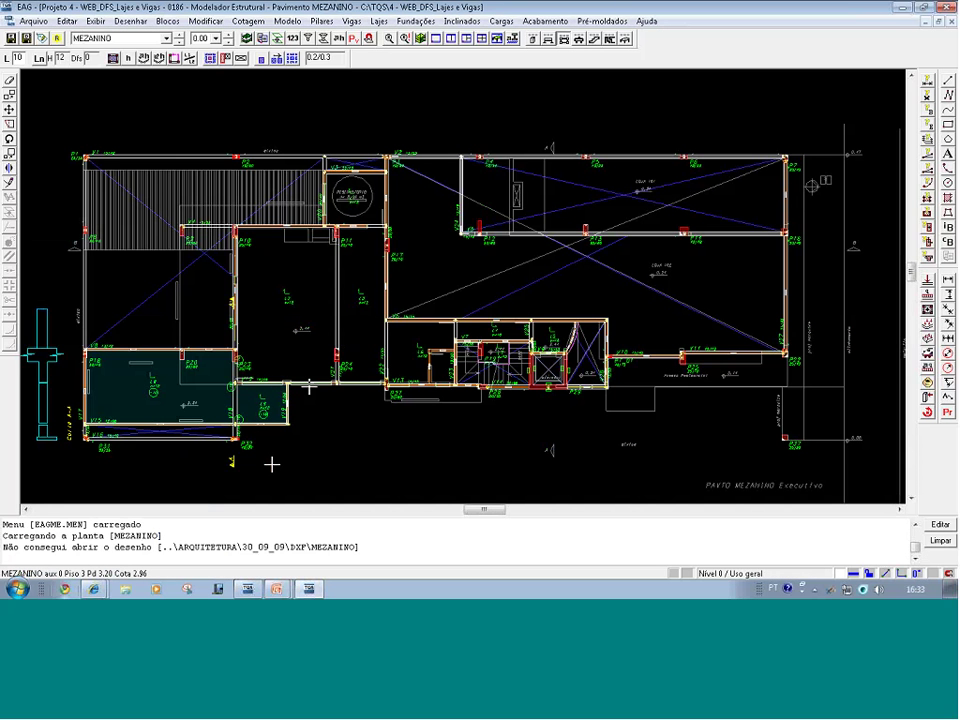
# - Frame slabs L8 and L9 and examine the thickness and recess in slab L8's section and load data, accepting the dialog
pyautogui.press('F8')
pyautogui.click(224, 458)
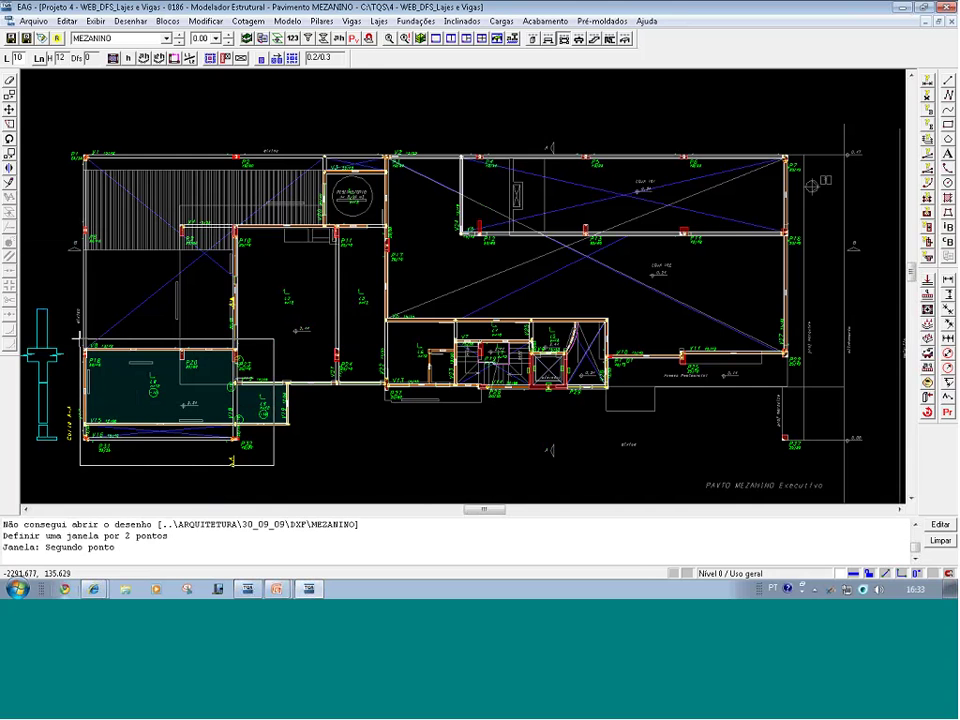
pyautogui.click(73, 333)
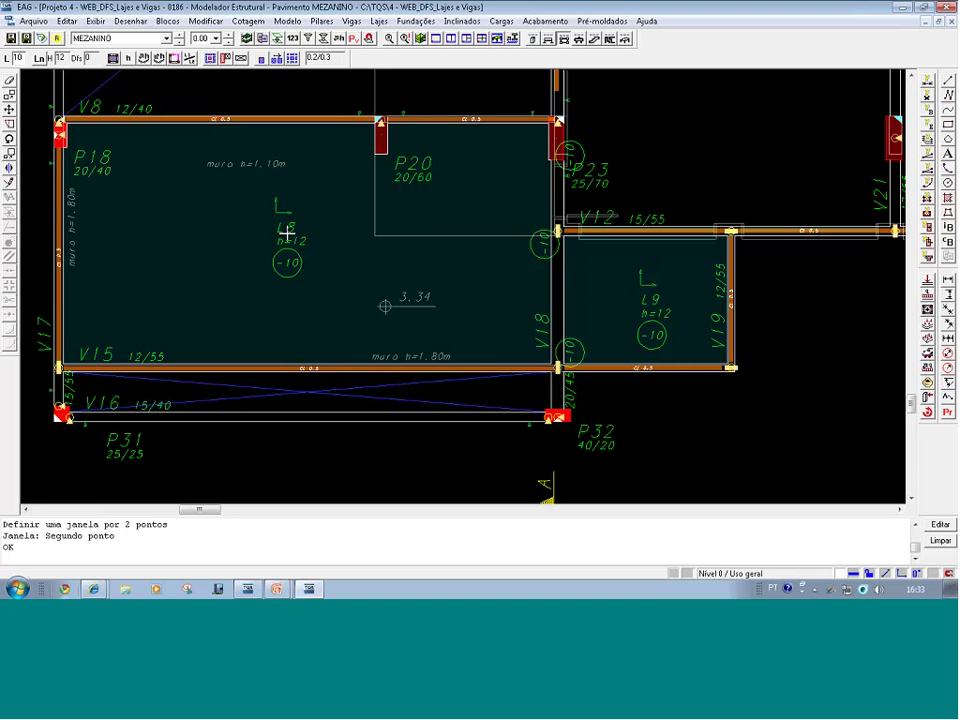
pyautogui.moveTo(288, 236)
pyautogui.doubleClick(291, 221)
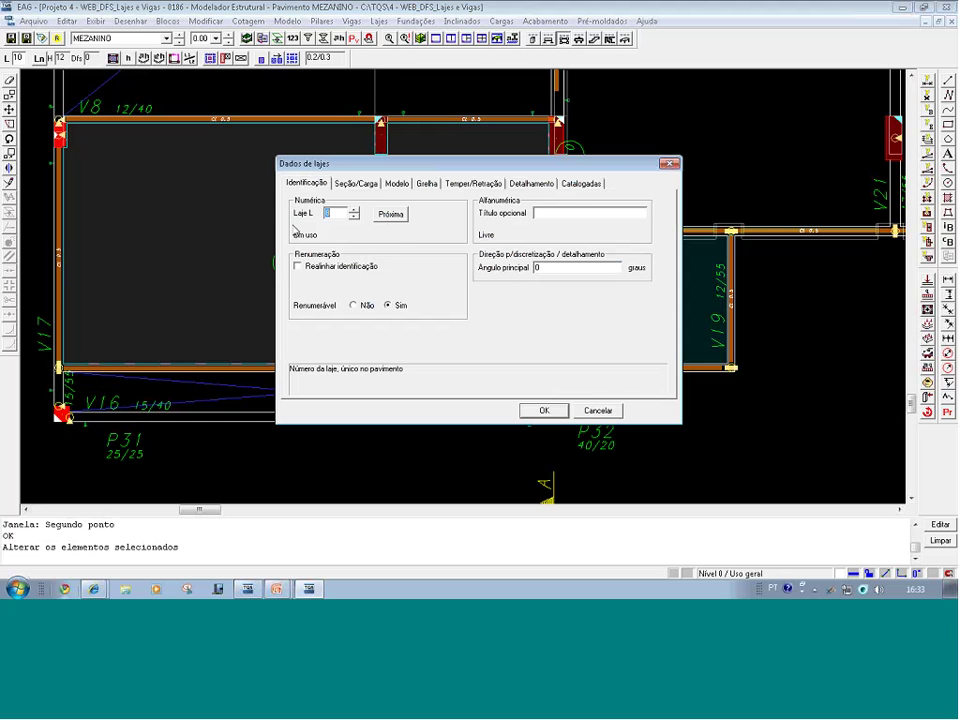
pyautogui.click(347, 186)
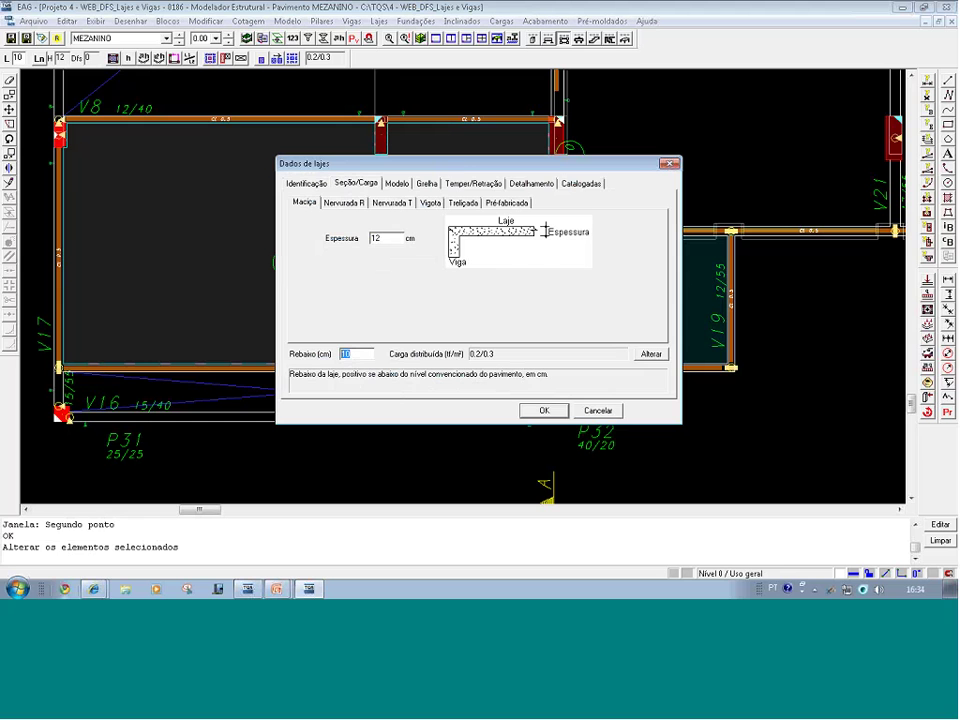
pyautogui.moveTo(455, 171); pyautogui.dragTo(542, 165)
pyautogui.write('-10')
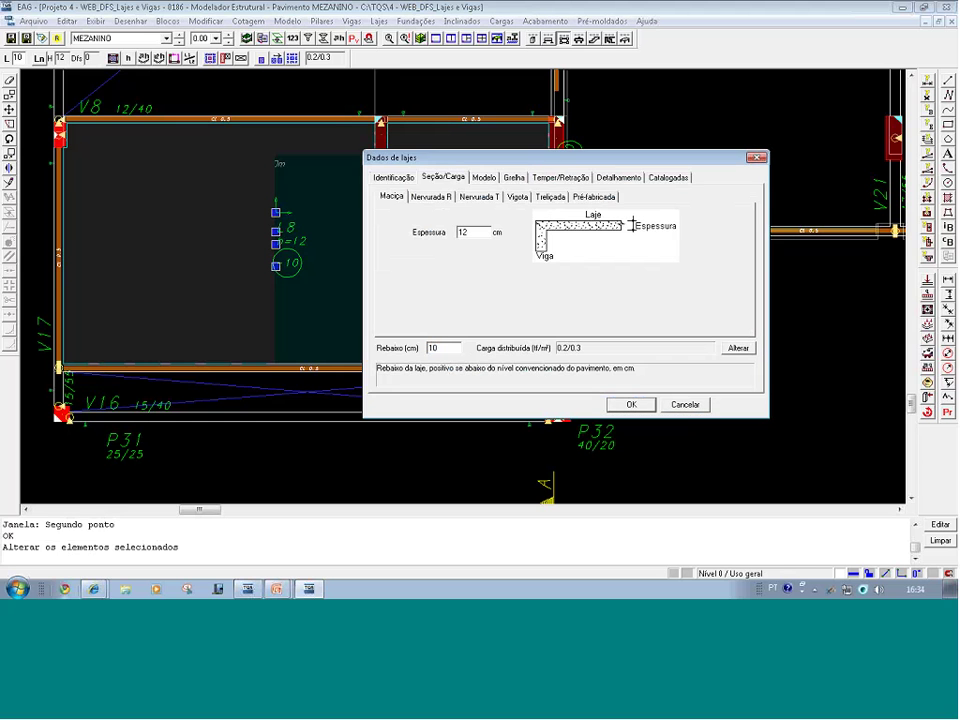
pyautogui.click(631, 404)
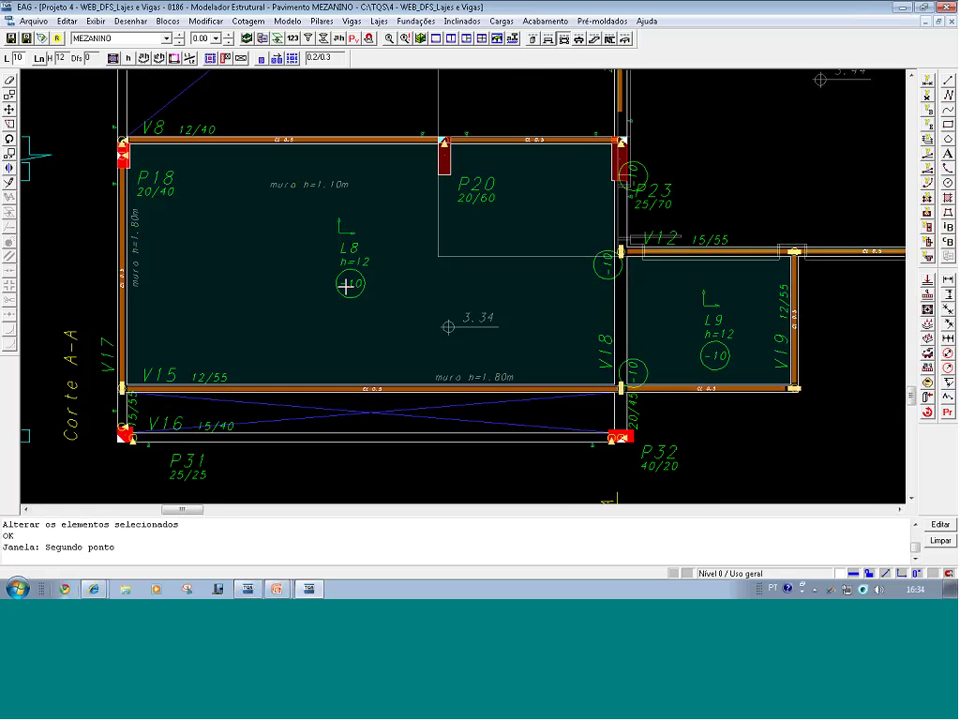
# - Set beam V8's recess (DFS) to 10 cm in its section and load data
pyautogui.moveTo(345, 286)
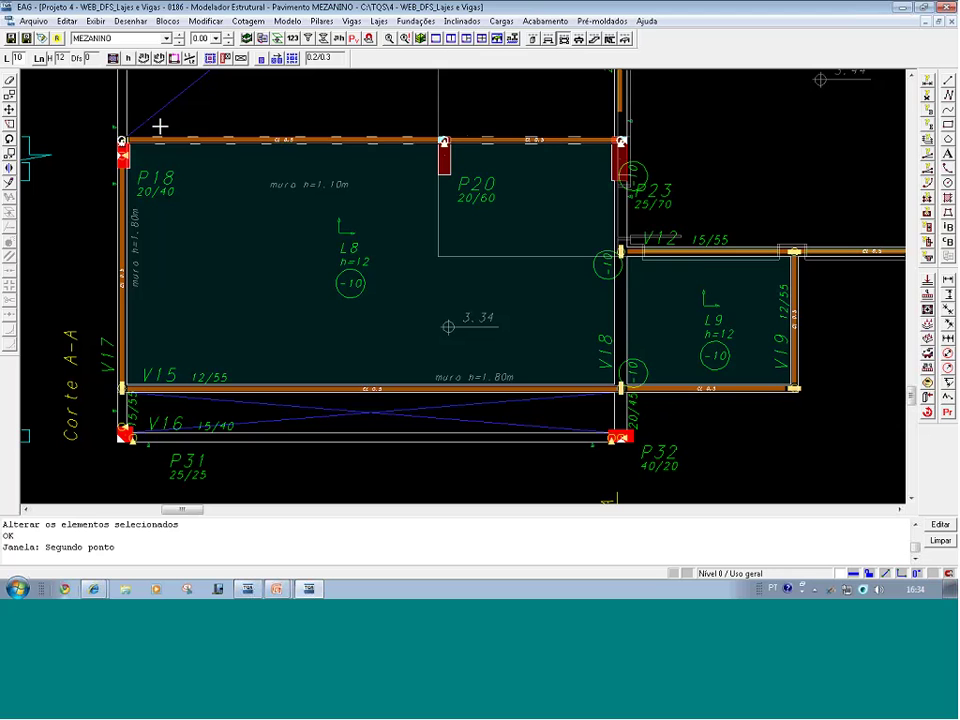
pyautogui.click(155, 123)
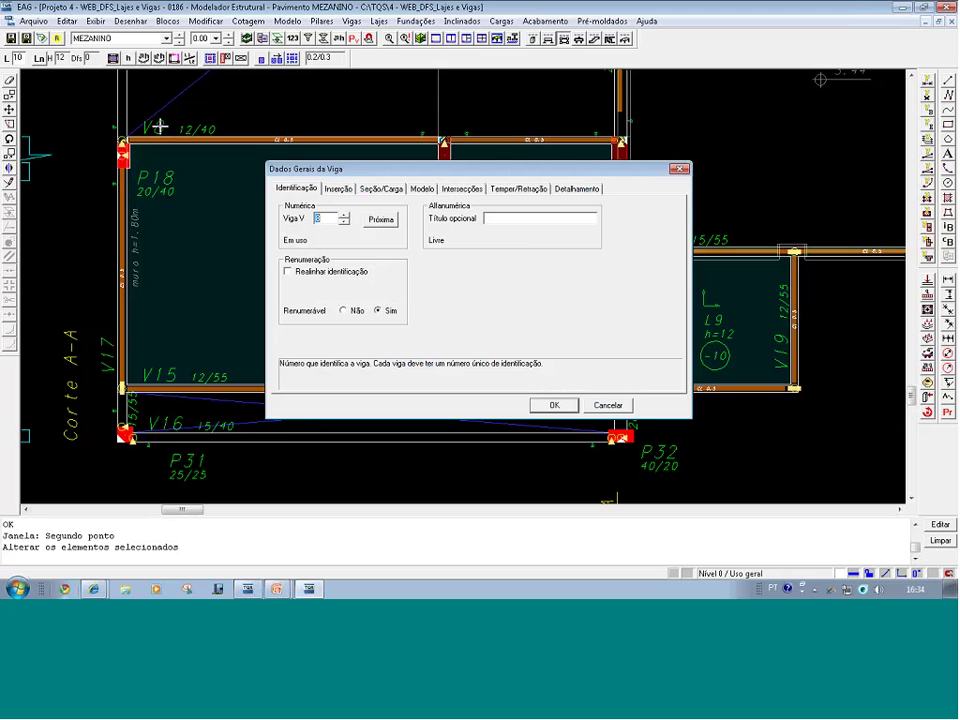
pyautogui.click(380, 194)
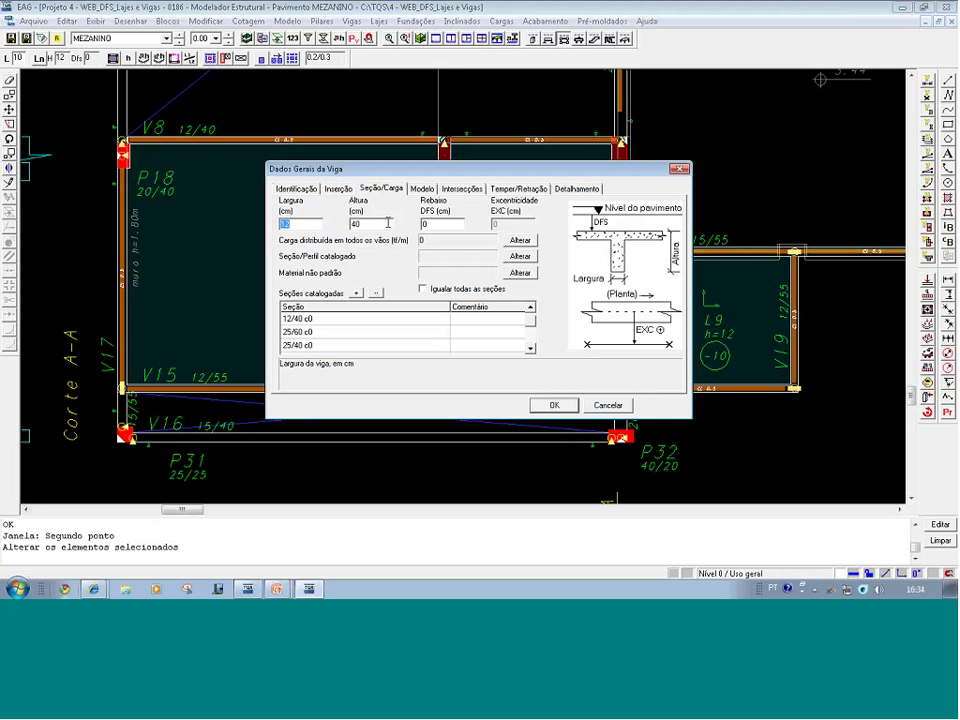
pyautogui.moveTo(430, 225); pyautogui.dragTo(411, 225)
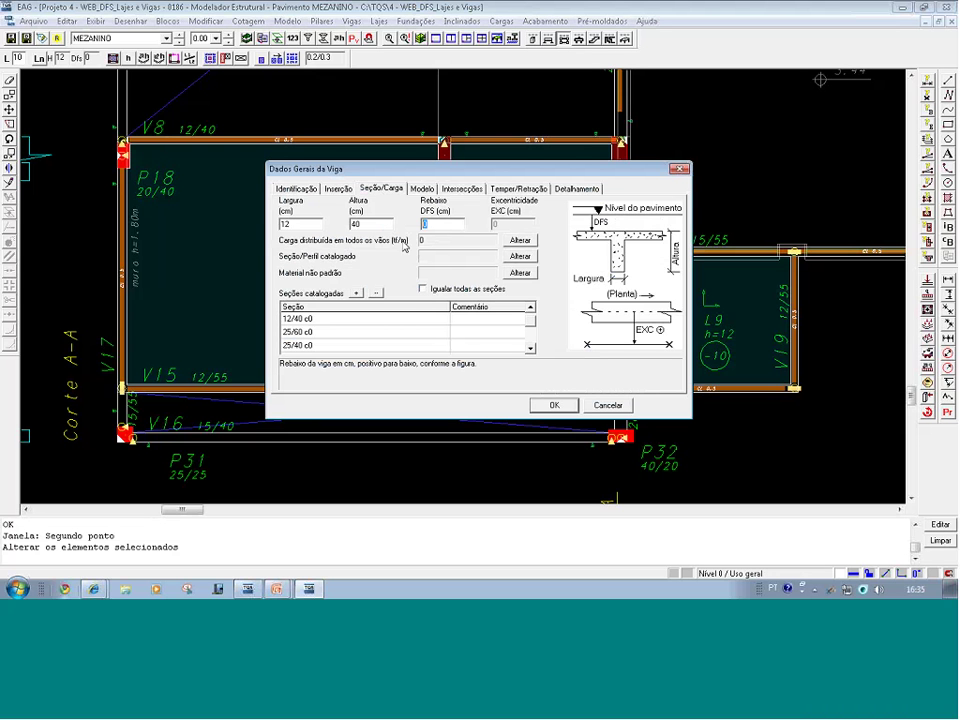
pyautogui.write('10')
pyautogui.click(574, 409)
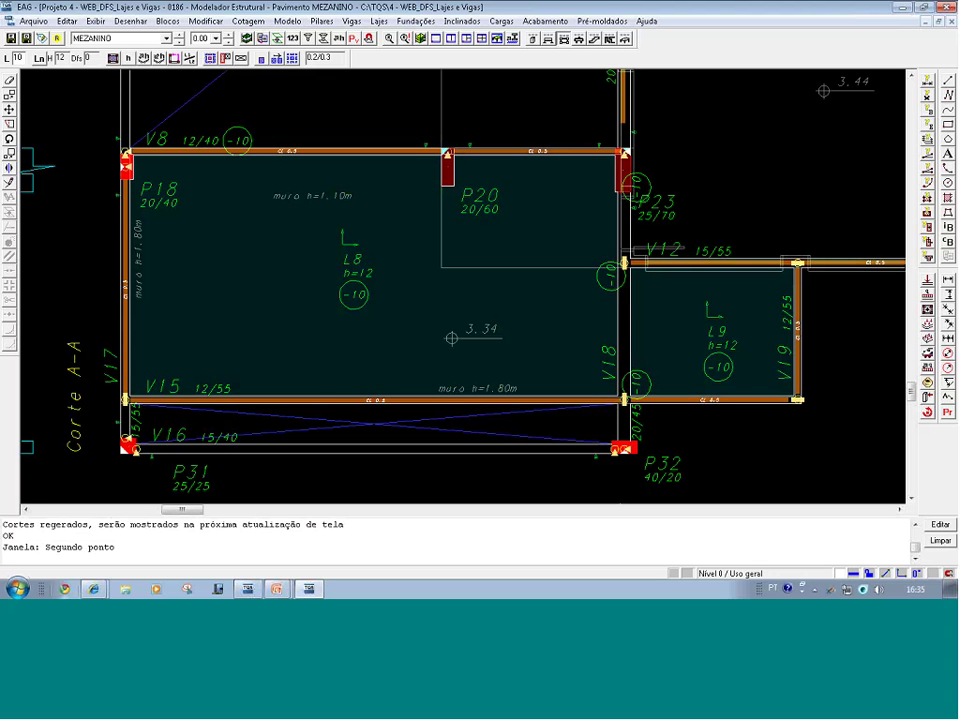
# - Generate a simple folded section cut of the form plan, running vertically through slab L8 from beam V16 past beam V8
pyautogui.moveTo(317, 388); pyautogui.dragTo(319, 392, button='middle')
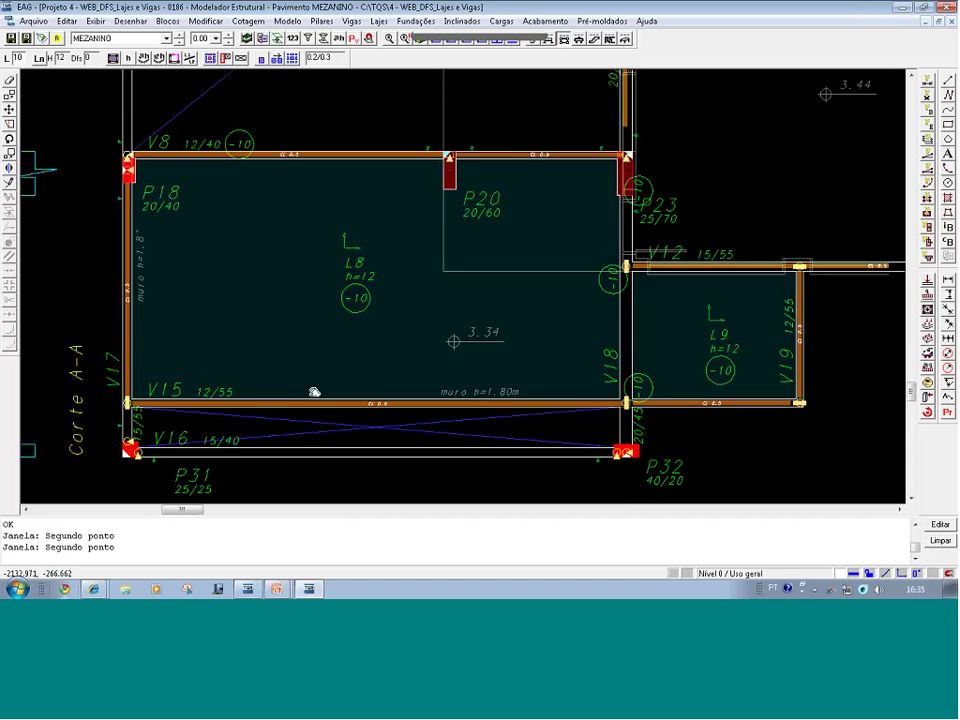
pyautogui.click(544, 21)
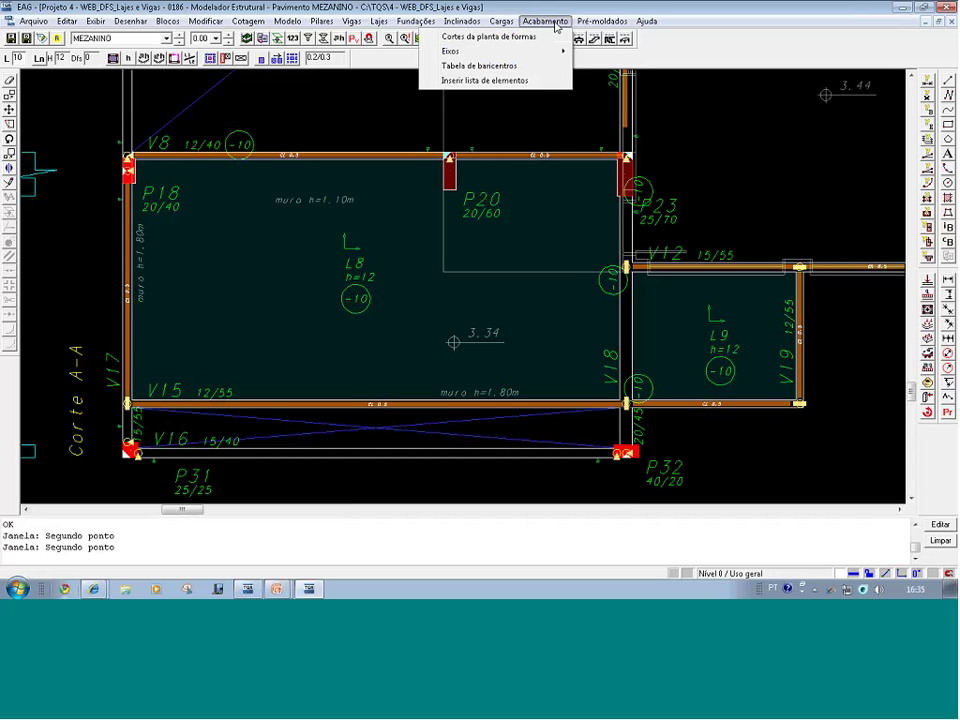
pyautogui.click(540, 37)
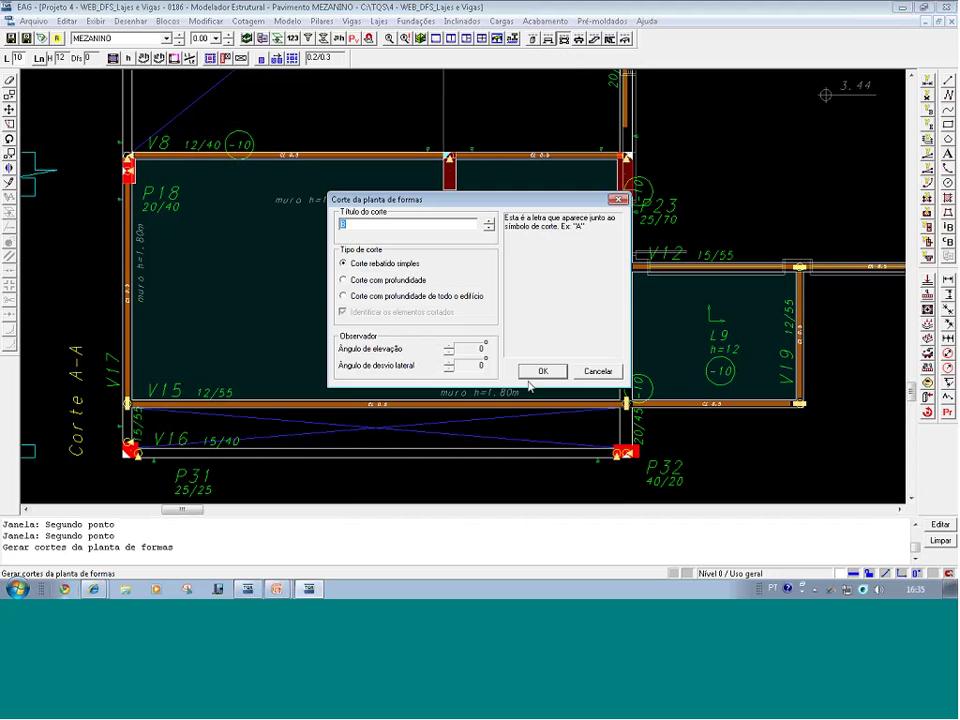
pyautogui.press('Return')
pyautogui.click(331, 130)
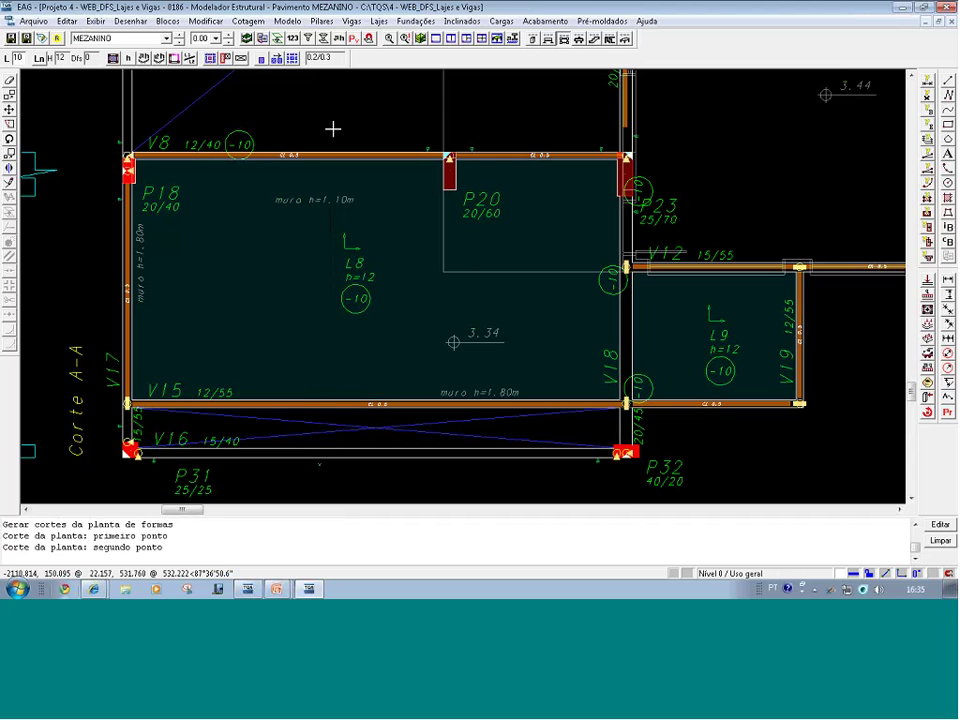
pyautogui.press('F8')
pyautogui.click(330, 129)
pyautogui.click(331, 130)
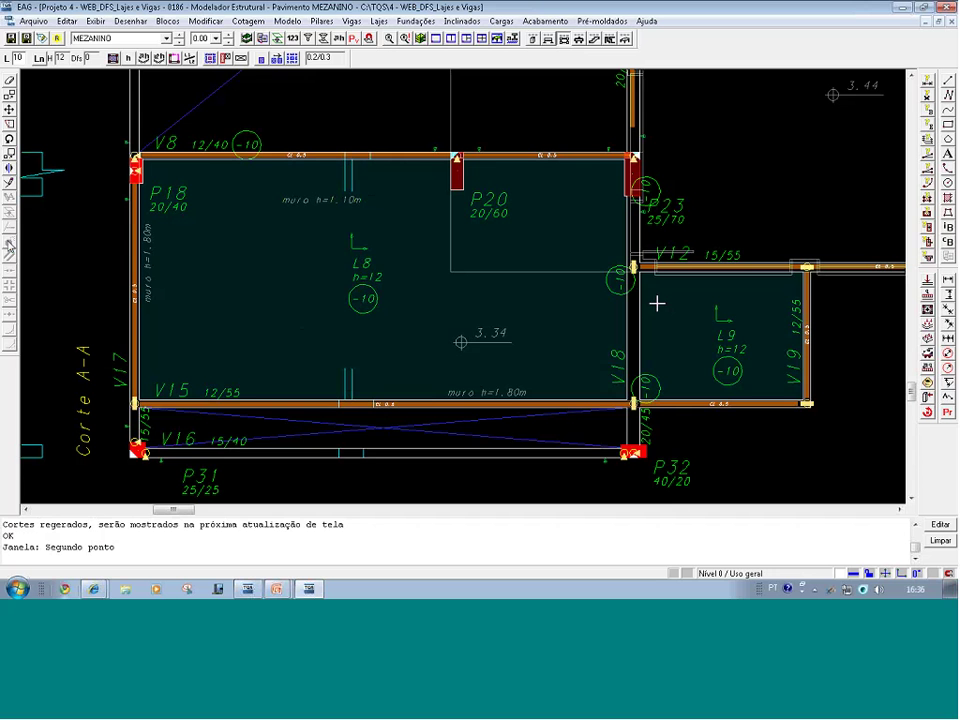
# - Close the structural modeller without saving and open the Fundacao floor of building 5 - WEB_Sapatas in the modeller
pyautogui.click(949, 8)
pyautogui.click(528, 343)
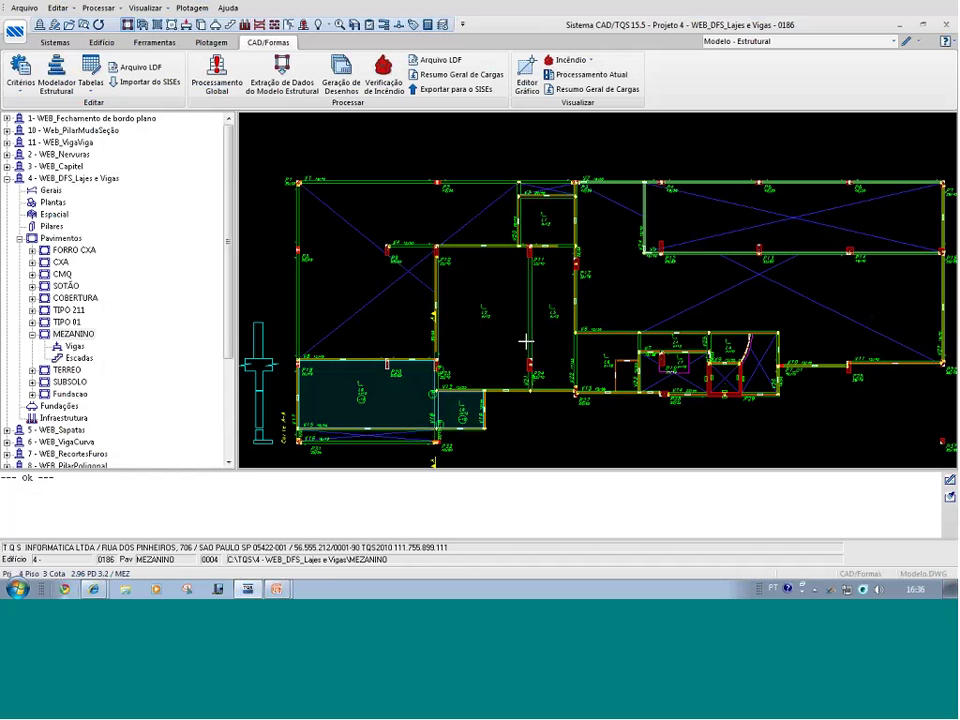
pyautogui.click(7, 178)
pyautogui.doubleClick(48, 190)
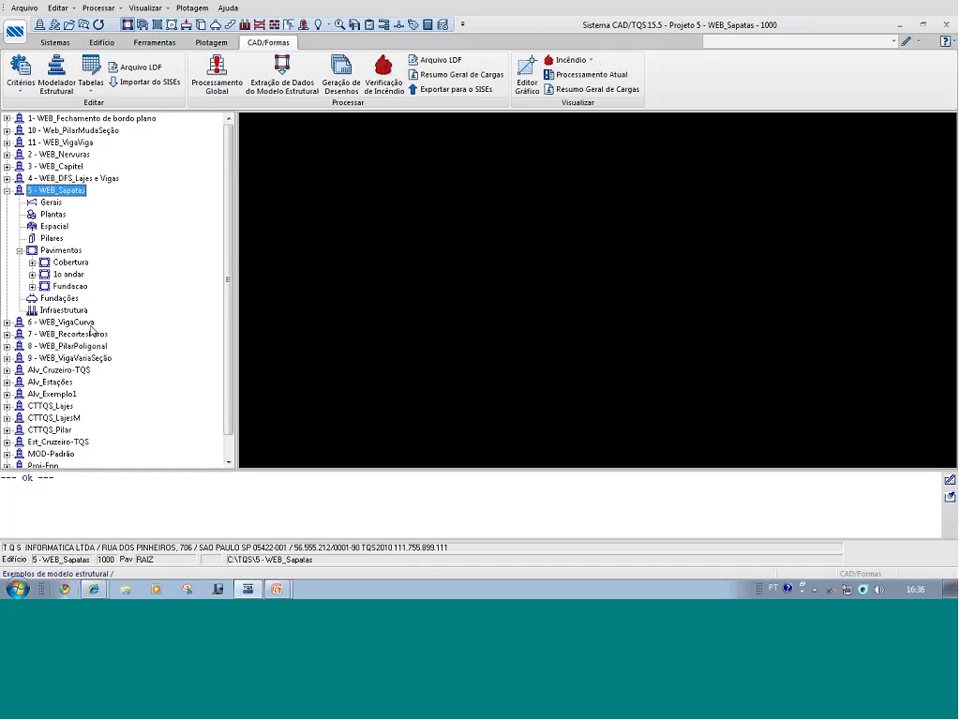
pyautogui.doubleClick(70, 287)
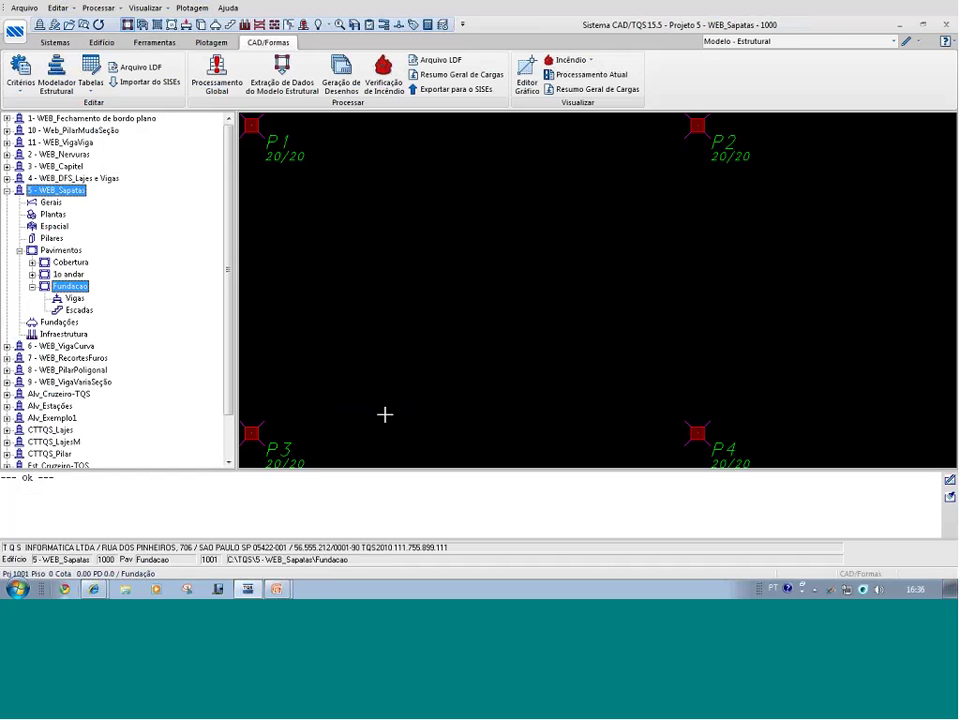
pyautogui.doubleClick(658, 238)
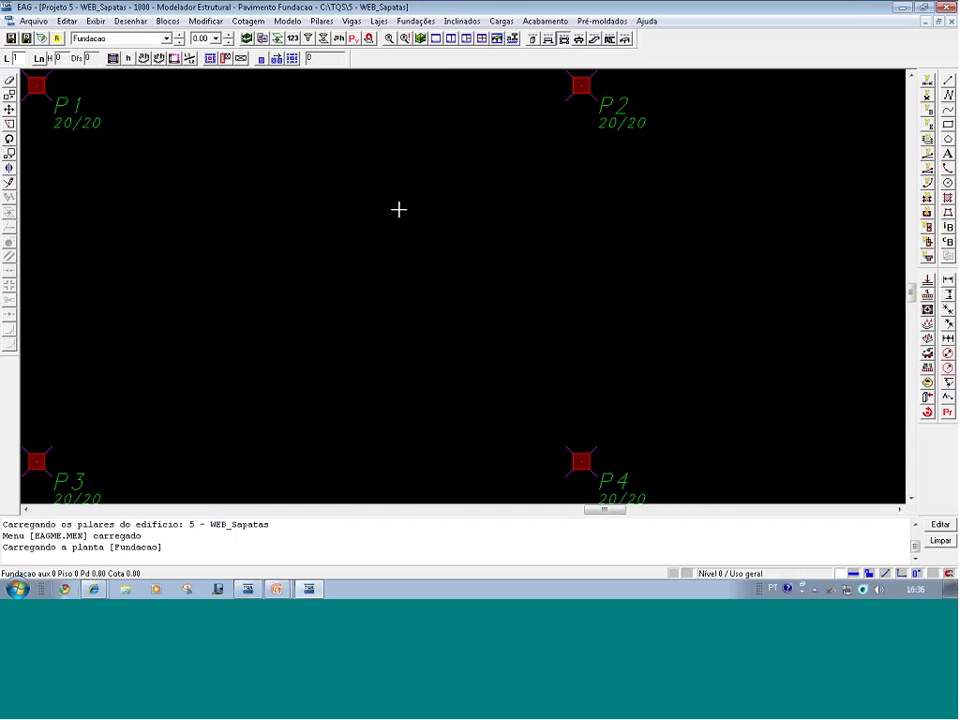
# - Examine the 1o andar floor plan and return to the Fundacao floor
pyautogui.scroll(-1, 399, 210)
pyautogui.click(180, 35)
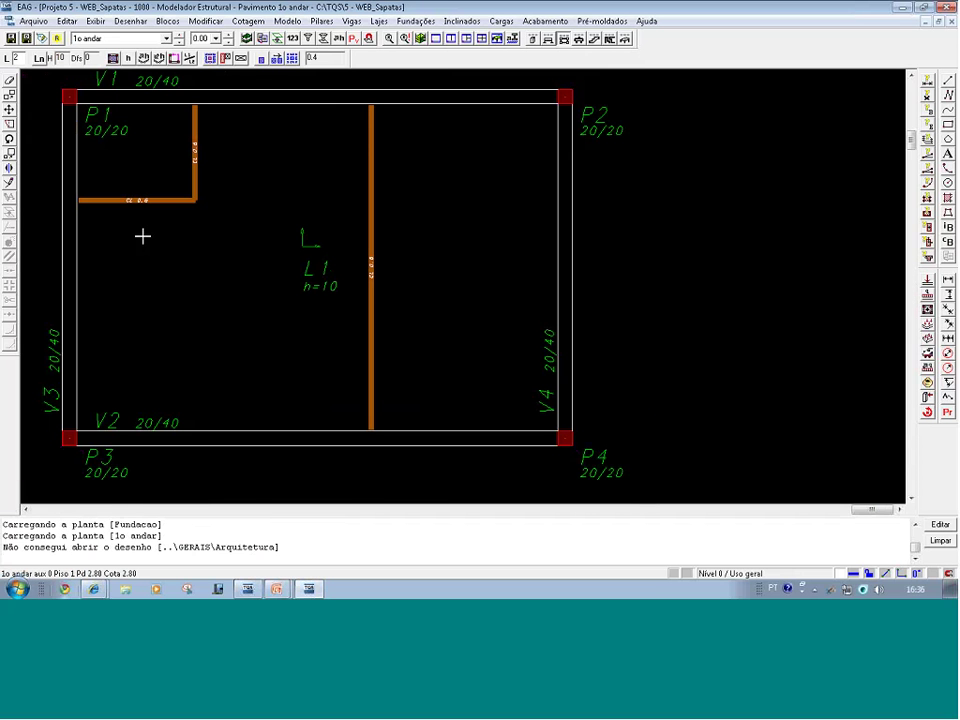
pyautogui.click(178, 42)
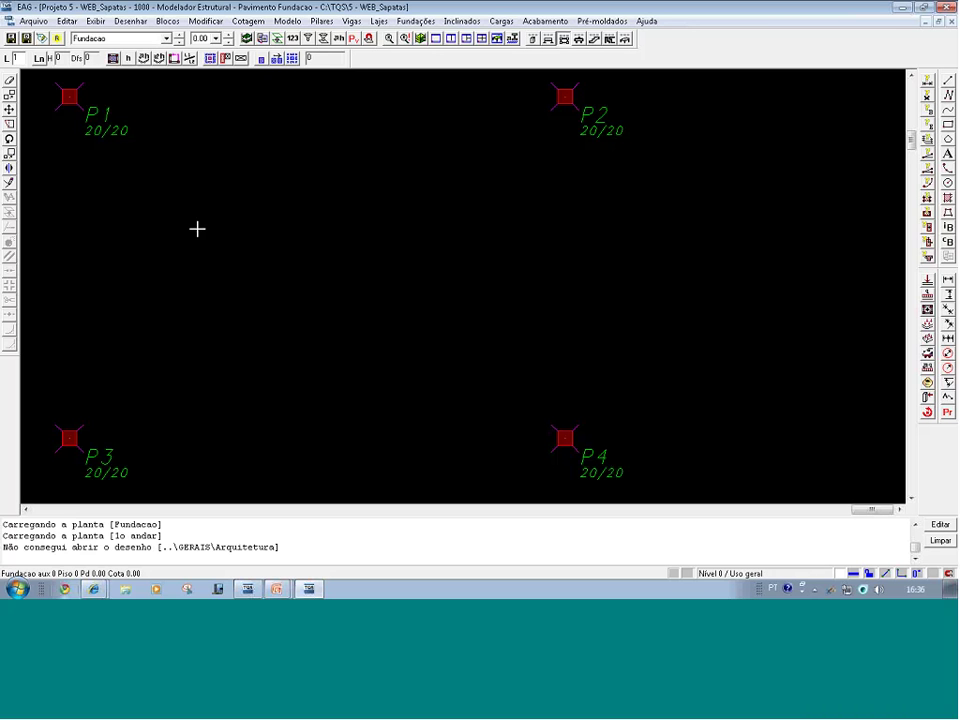
pyautogui.click(251, 243)
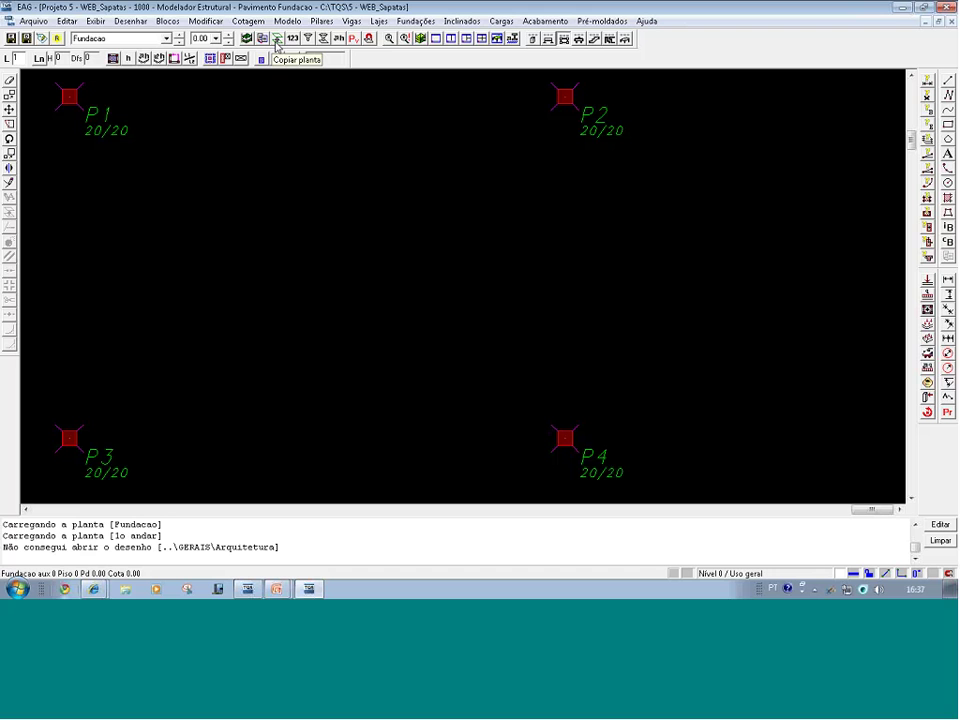
# - Copy only the beams from the 1o andar plan into the Fundacao floor, excluding slabs, loads, inclined elements, corbels and prefabricated slabs
pyautogui.click(277, 42)
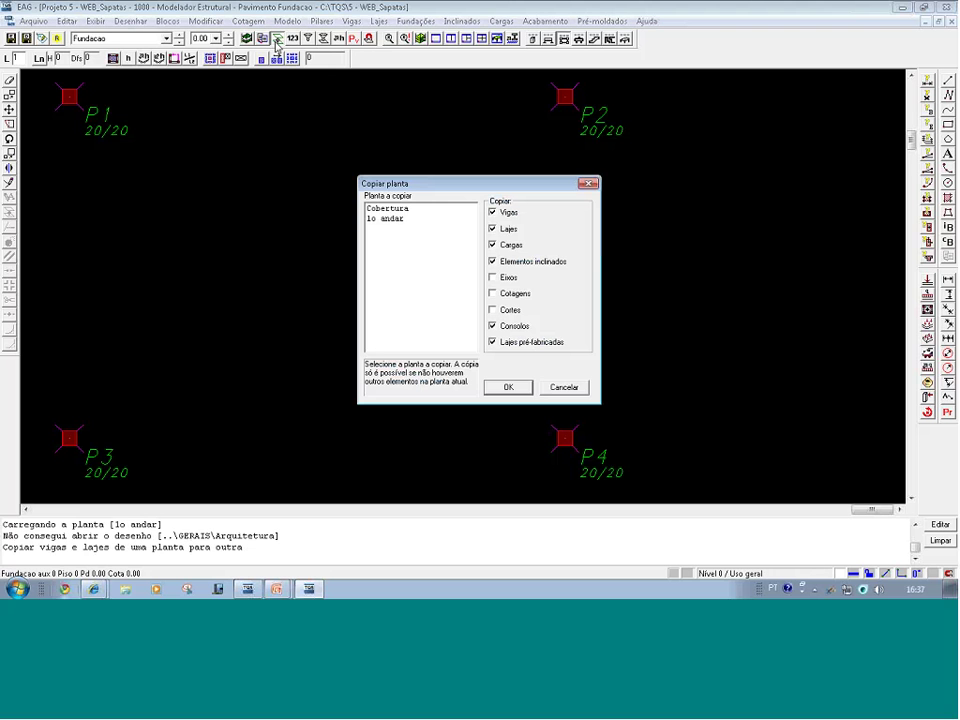
pyautogui.click(492, 230)
pyautogui.click(492, 246)
pyautogui.click(492, 261)
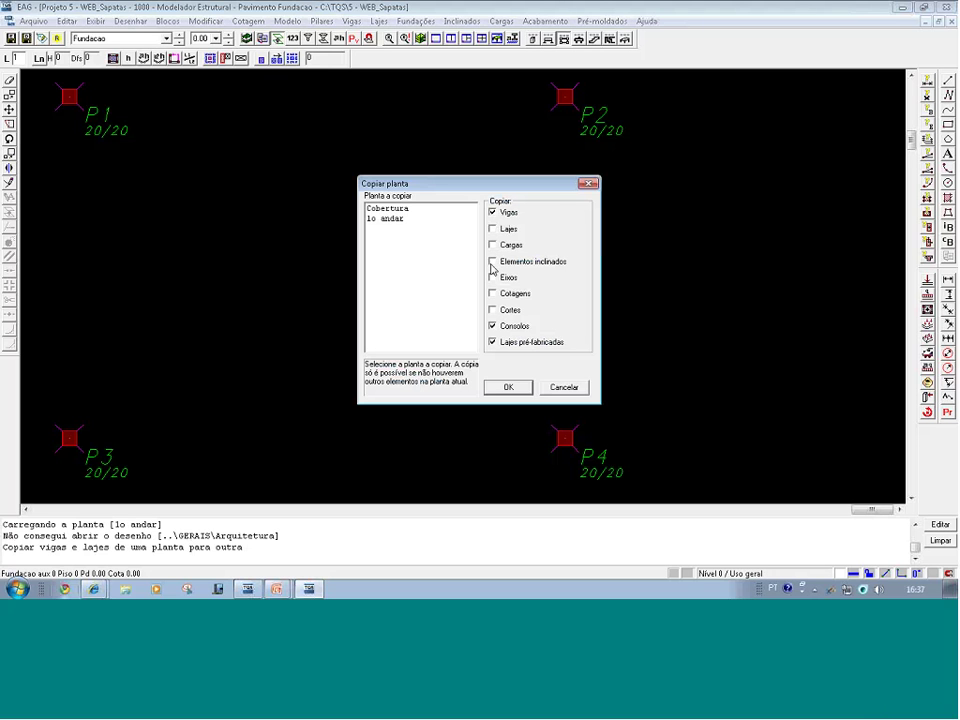
pyautogui.click(492, 326)
pyautogui.click(492, 342)
pyautogui.click(372, 219)
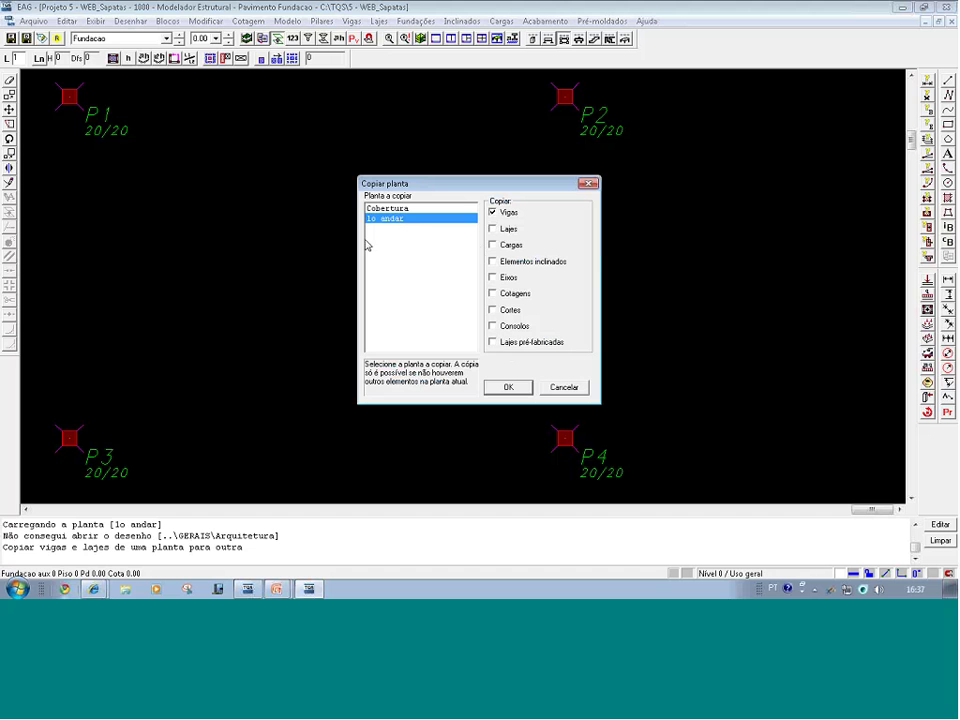
pyautogui.click(516, 387)
pyautogui.moveTo(518, 383); pyautogui.dragTo(471, 383, button='middle')
pyautogui.scroll(-1, 471, 383)
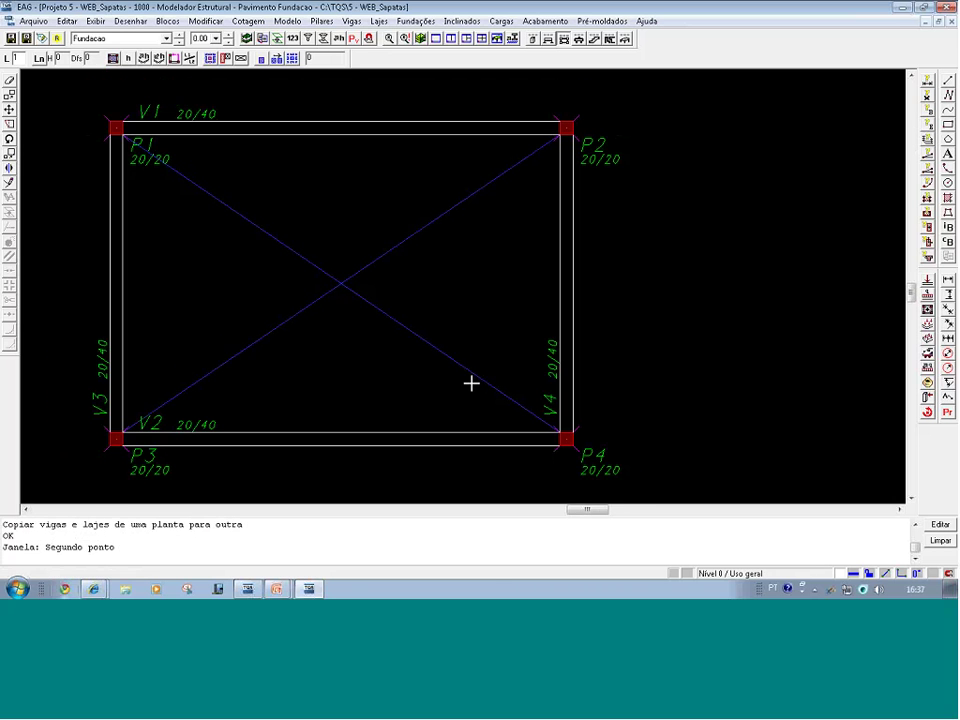
pyautogui.click(180, 36)
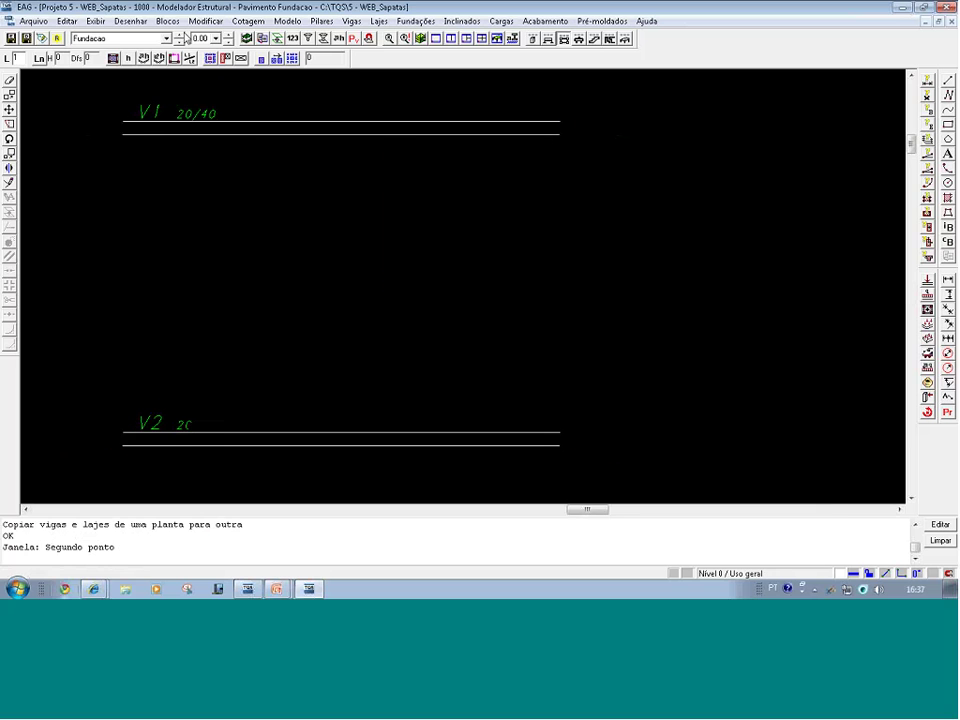
pyautogui.click(180, 42)
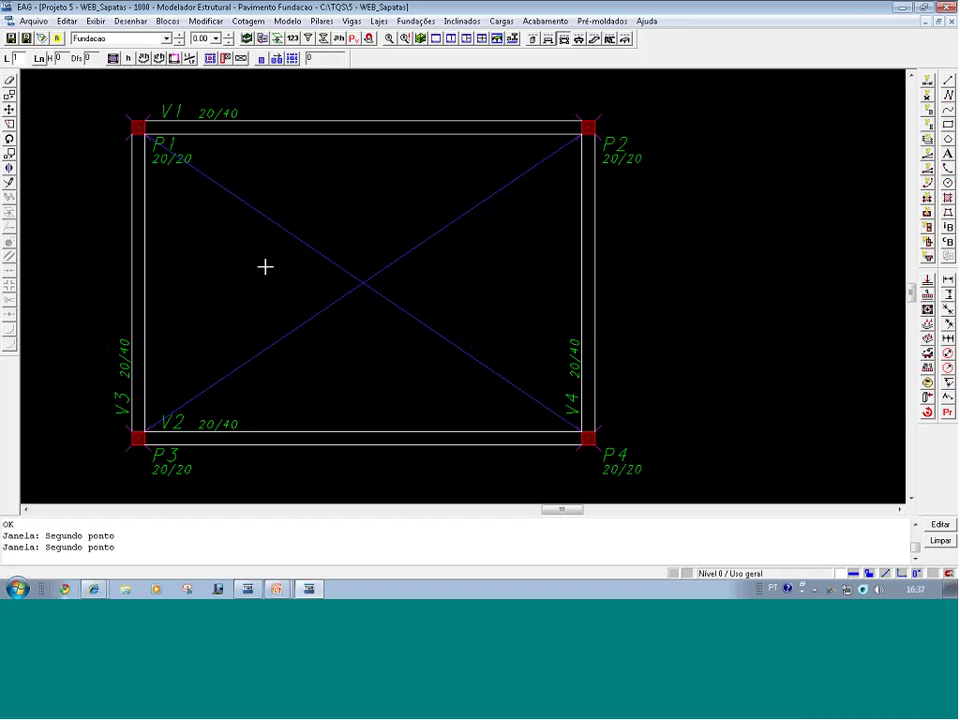
# - Restrict the element selection filter to columns (Pilares) only
pyautogui.click(308, 40)
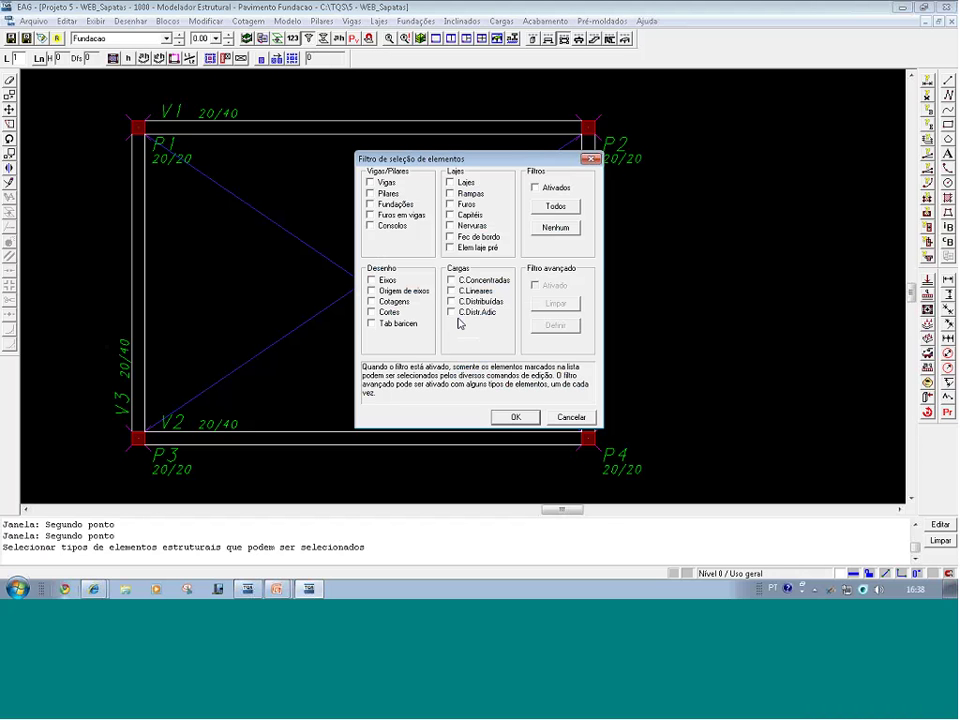
pyautogui.click(385, 194)
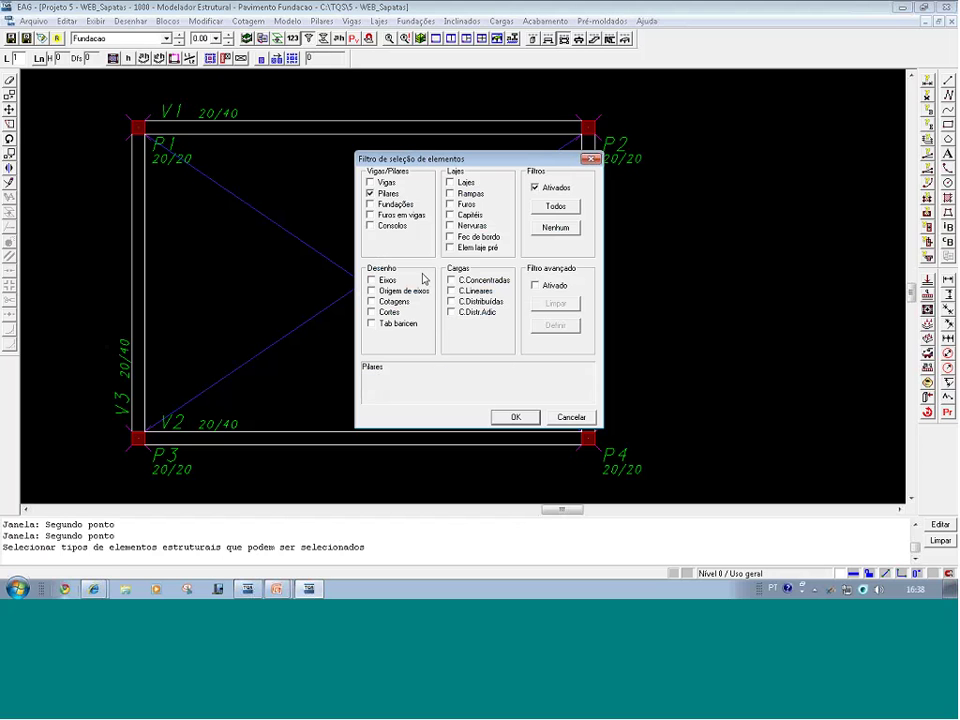
pyautogui.click(503, 416)
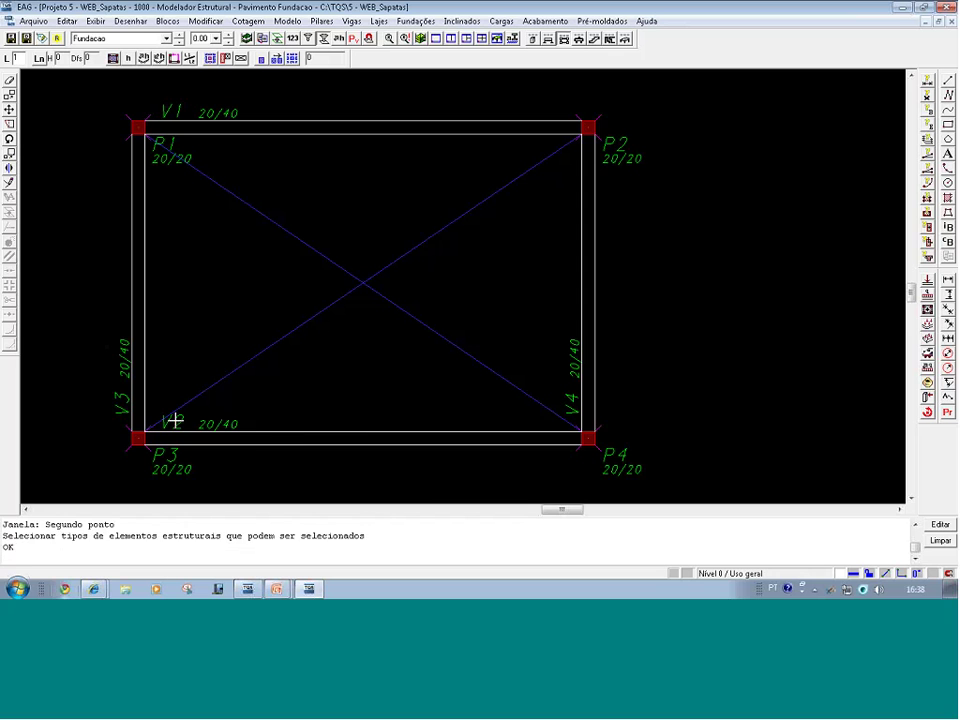
# - Try the column filter on beam V2, start moving column P4, and cancel the move
pyautogui.click(359, 434)
pyautogui.press('Escape')
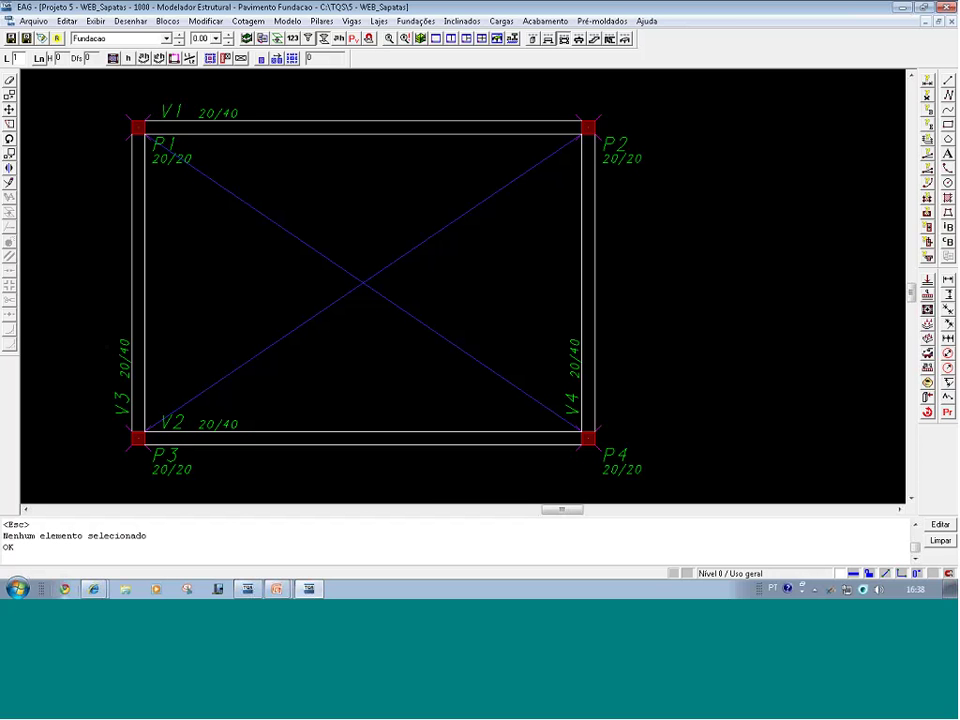
pyautogui.press('Return')
pyautogui.click(590, 441)
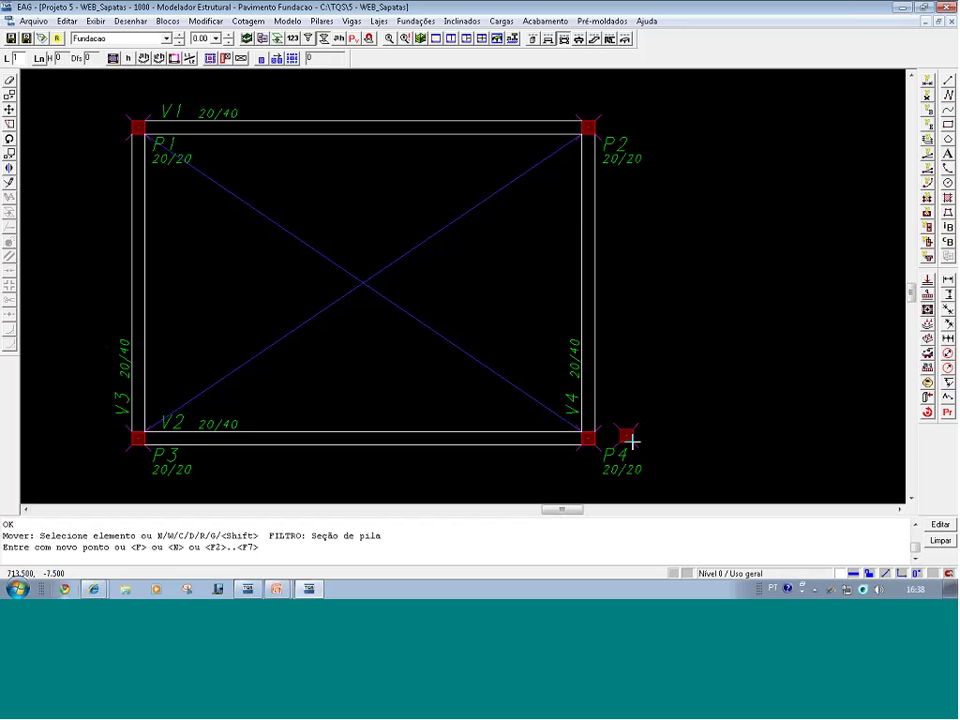
pyautogui.press('Escape')
pyautogui.press('Escape')
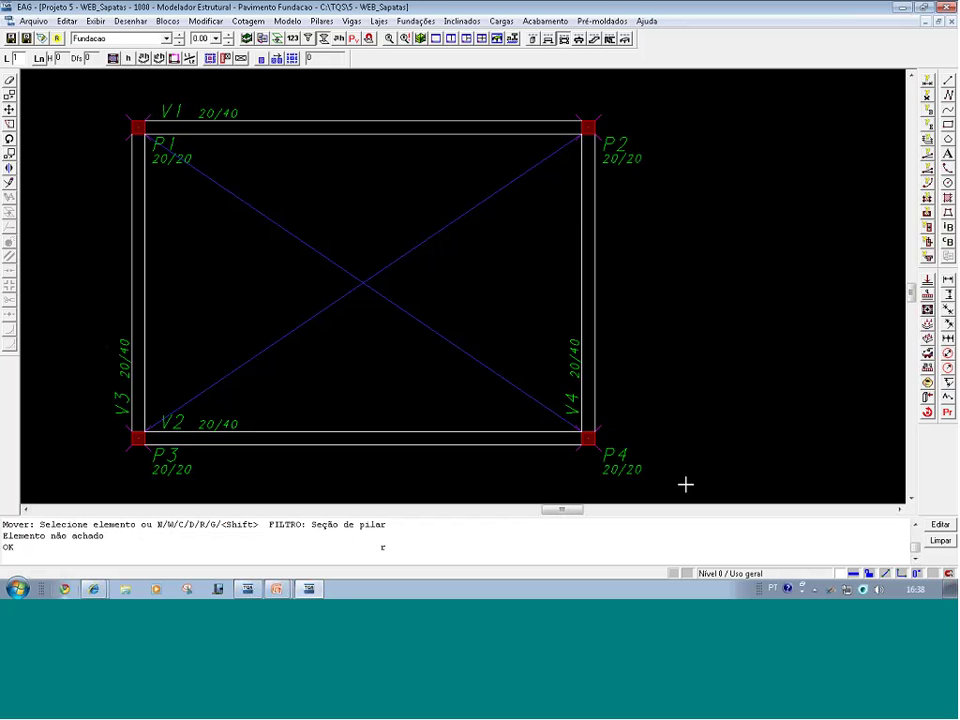
# - Try moving all four columns with a selection window around the whole plan, and cancel the move
pyautogui.press('Return')
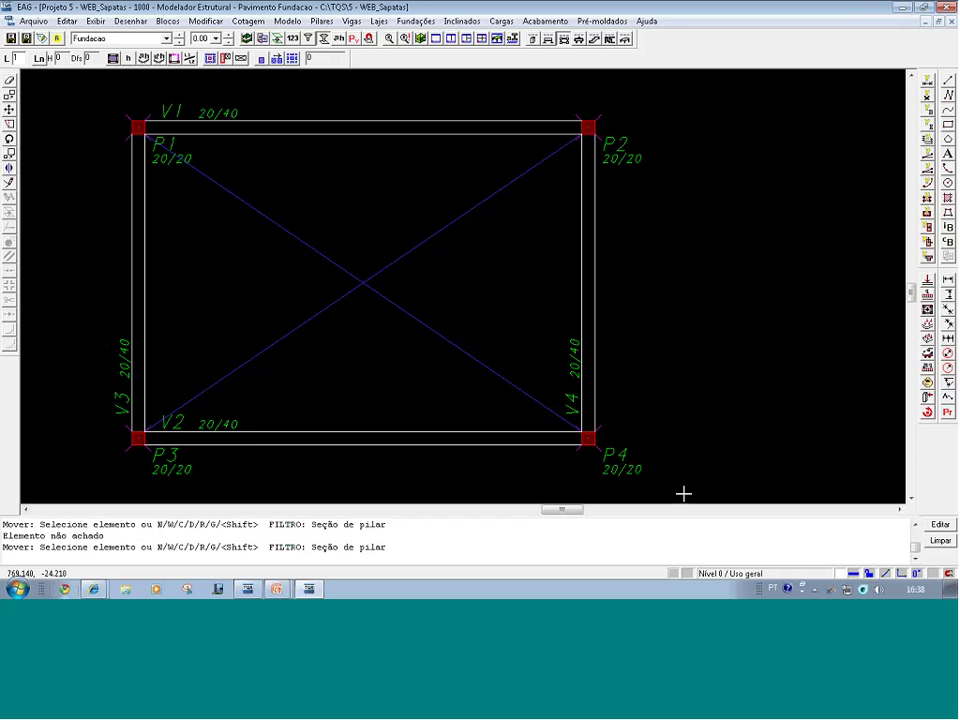
pyautogui.click(684, 494)
pyautogui.click(110, 107)
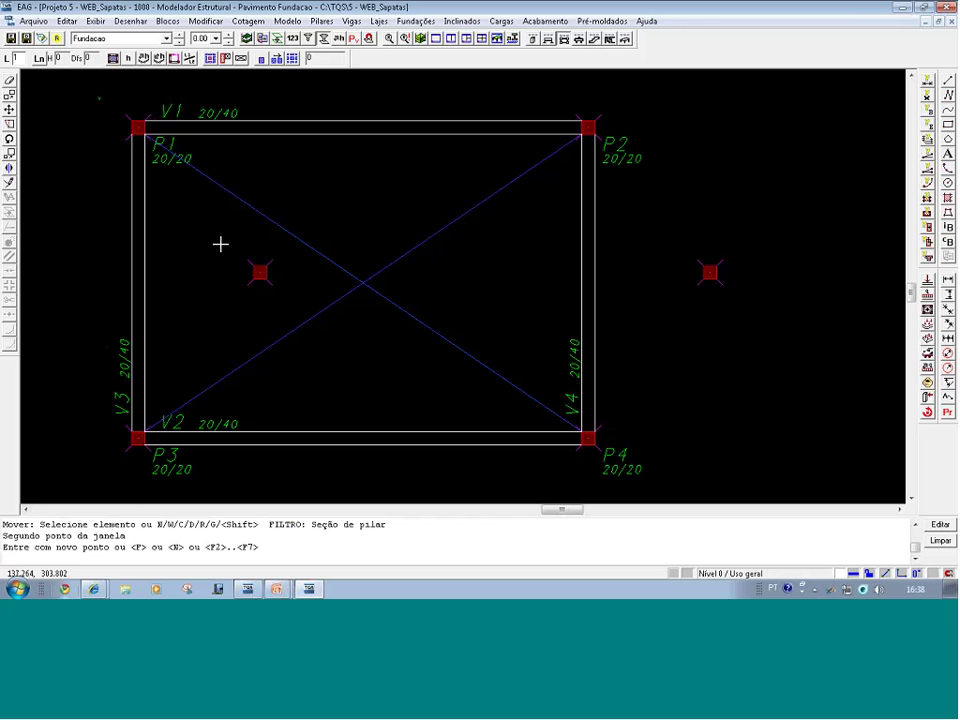
pyautogui.press('Escape')
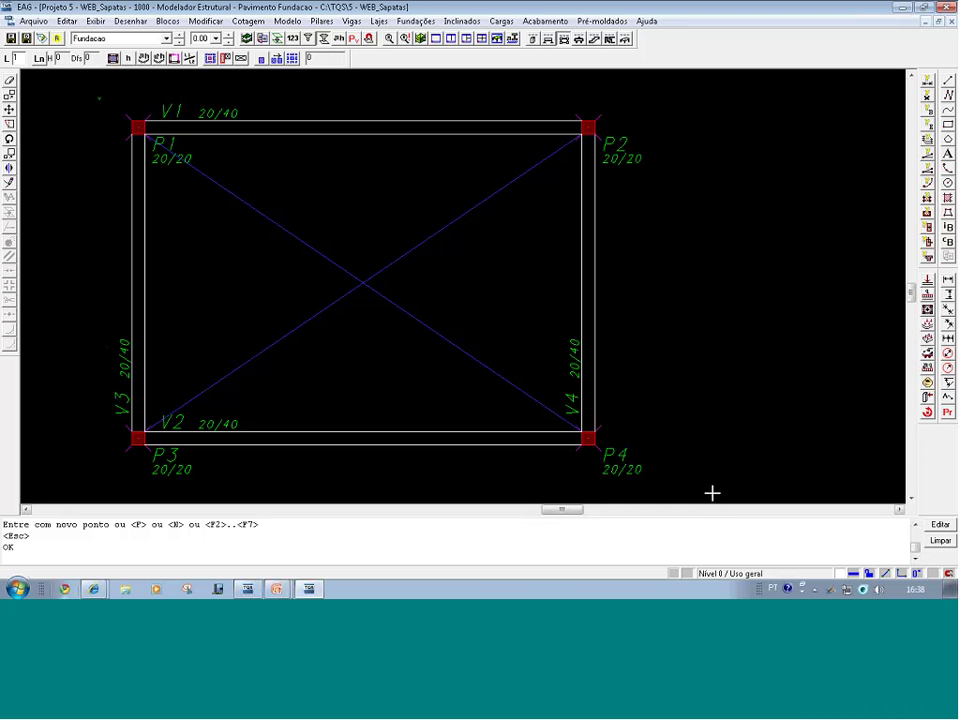
# - Set all four columns to start on another column, block, footing or caisson (Em outro pilar / bloco / sapata / tubulão)
pyautogui.doubleClick(715, 498)
pyautogui.click(715, 499)
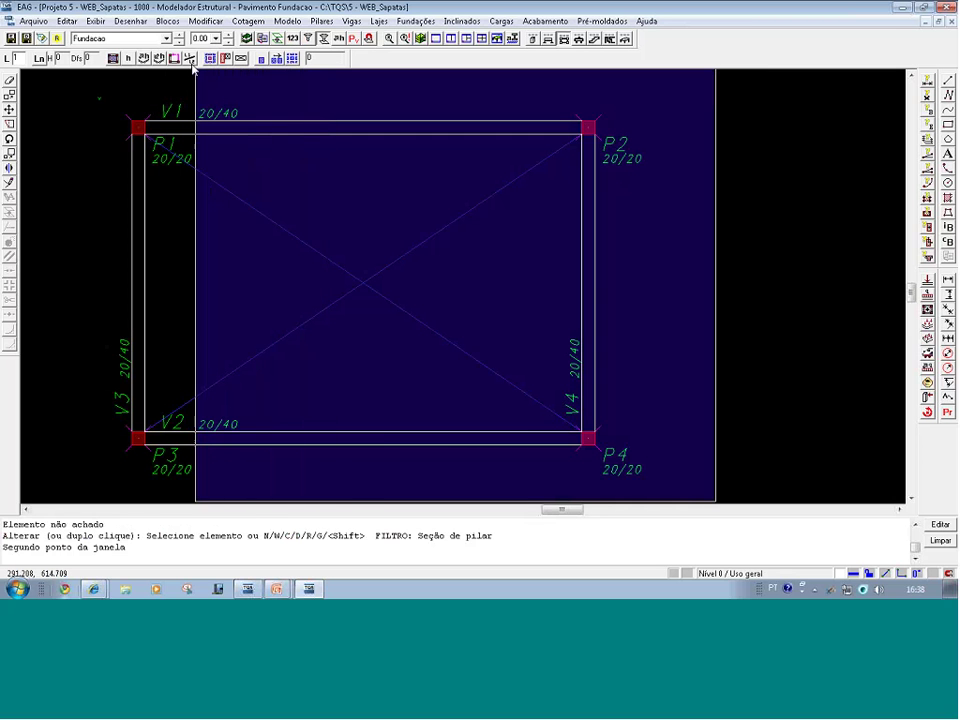
pyautogui.click(96, 94)
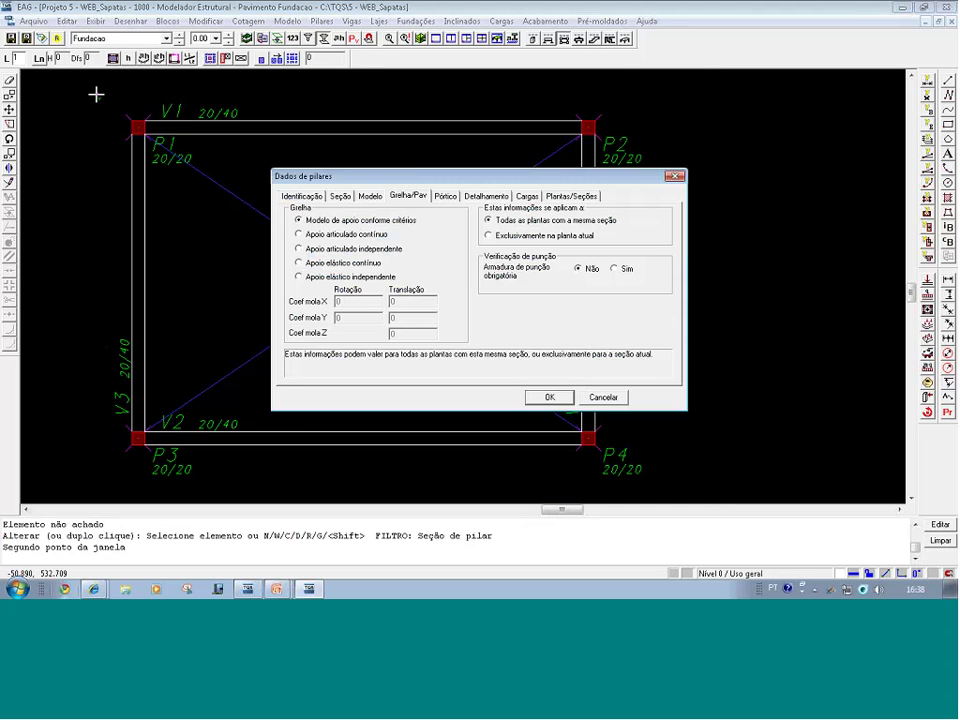
pyautogui.click(367, 197)
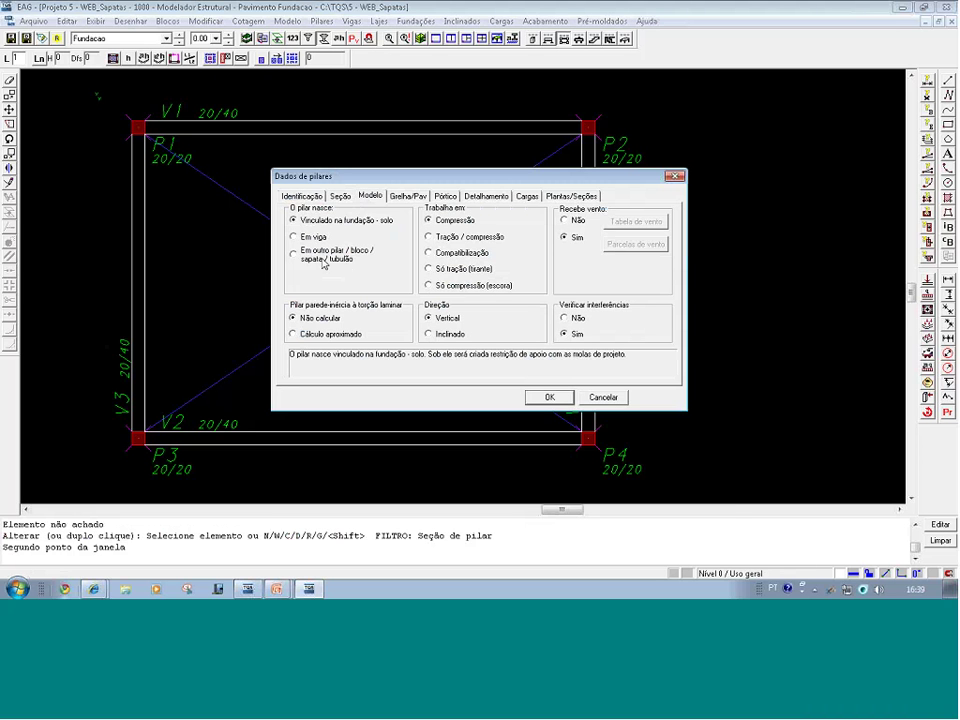
pyautogui.click(294, 258)
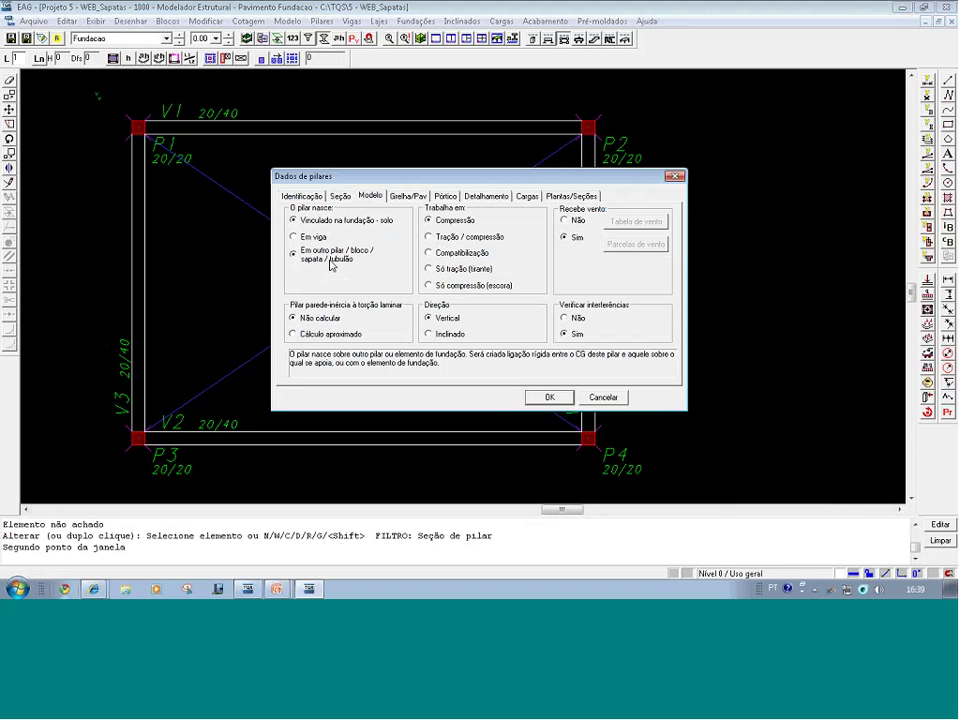
pyautogui.click(565, 402)
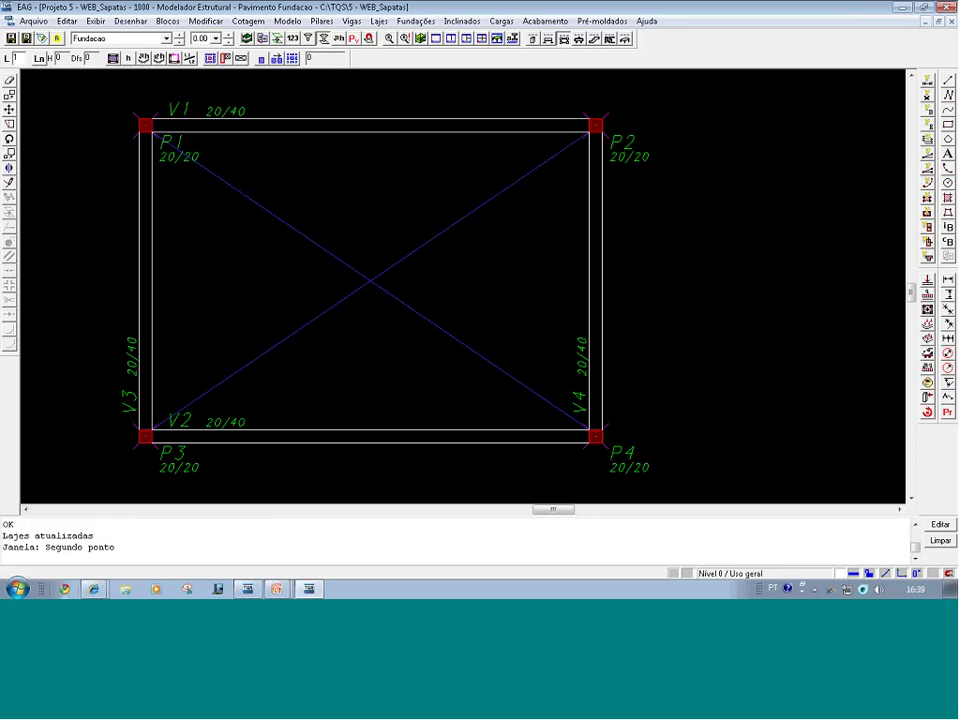
# - Check the base support setting in the column data of P2 and P3
pyautogui.click(638, 150)
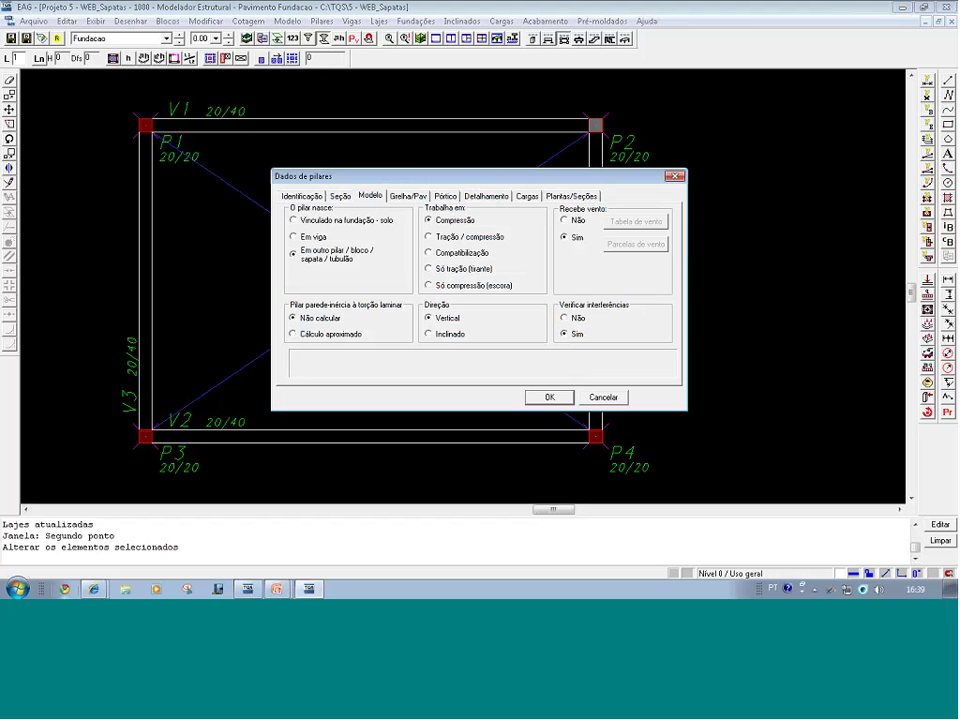
pyautogui.click(550, 399)
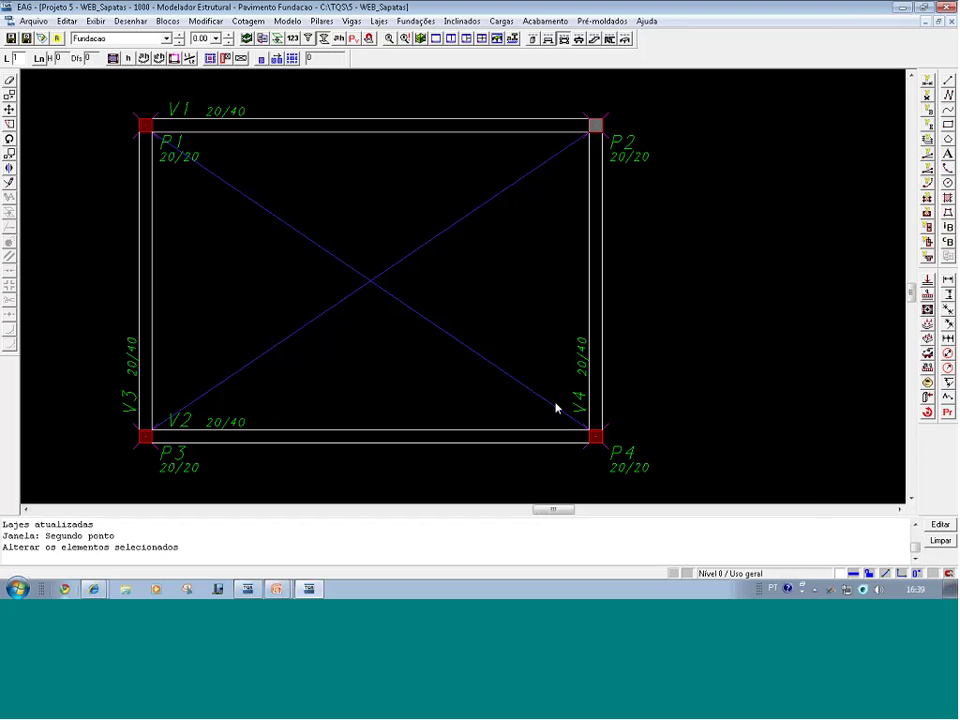
pyautogui.click(200, 451)
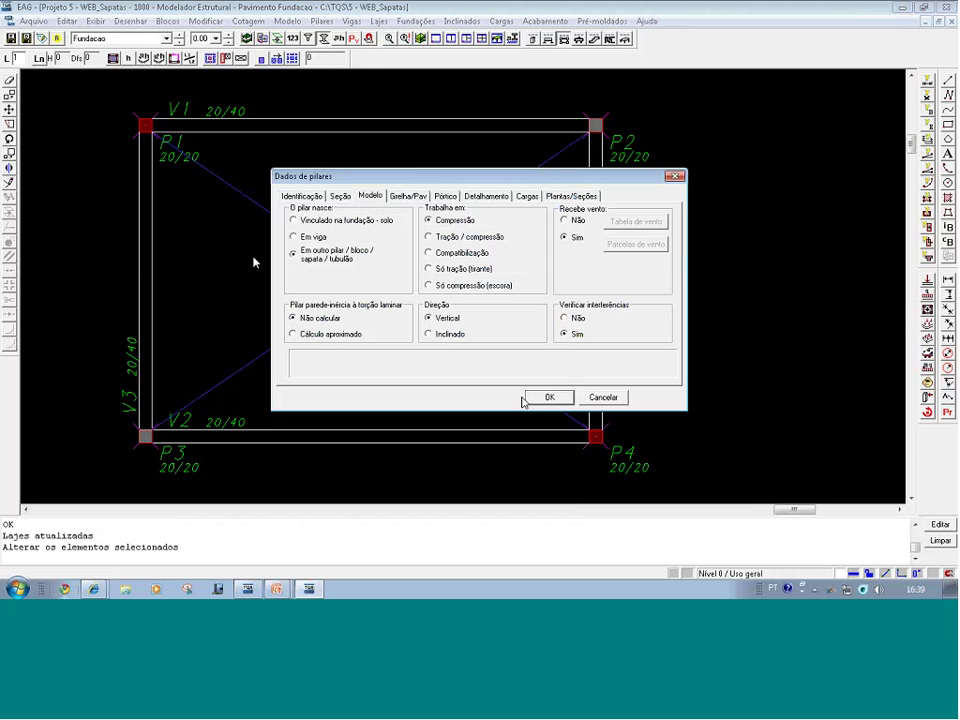
pyautogui.click(540, 398)
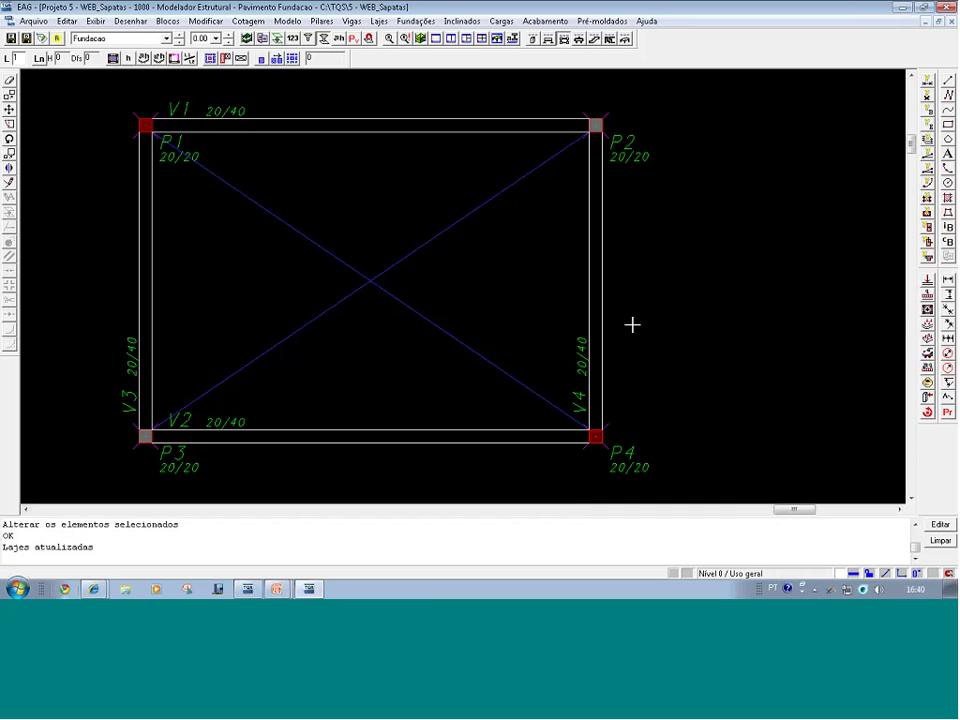
# - Turn off the column selection filter and open the section data of the next foundation for editing
pyautogui.click(324, 41)
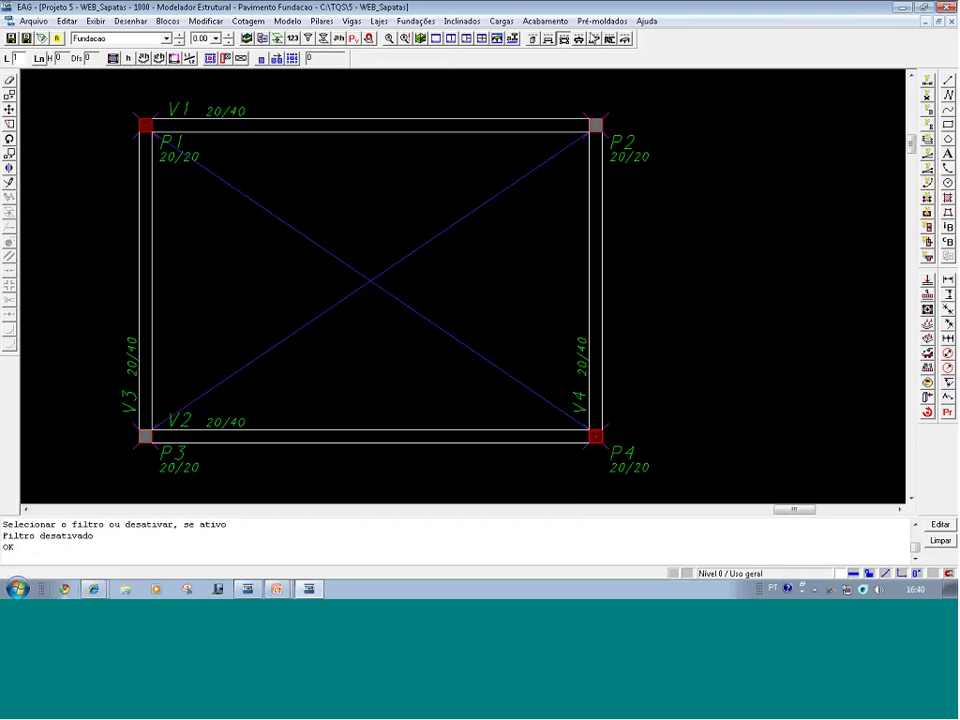
pyautogui.click(580, 40)
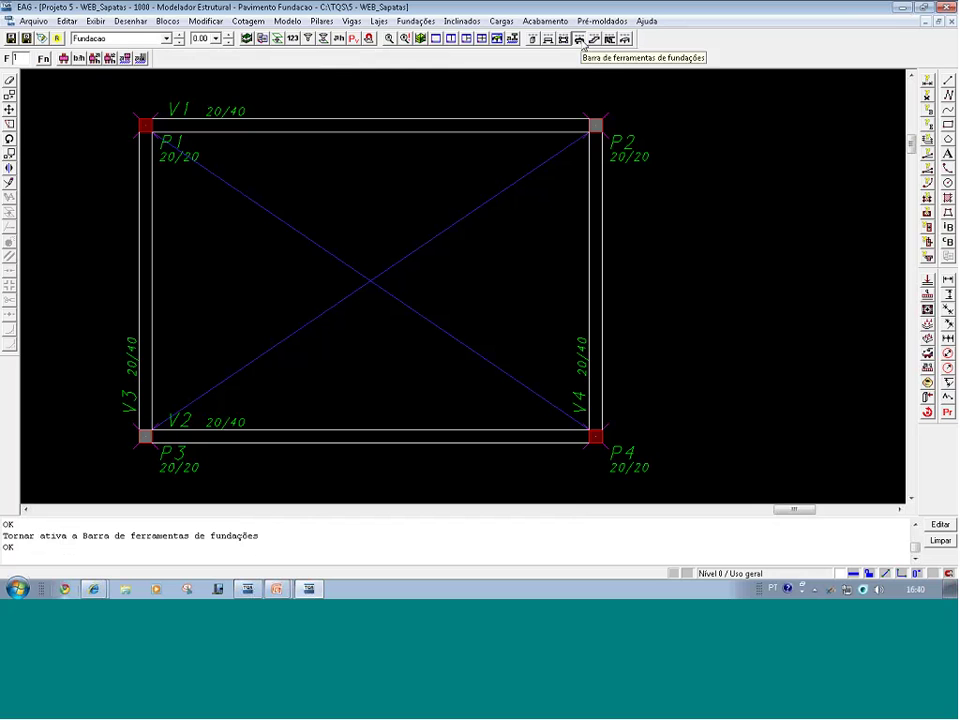
pyautogui.click(79, 59)
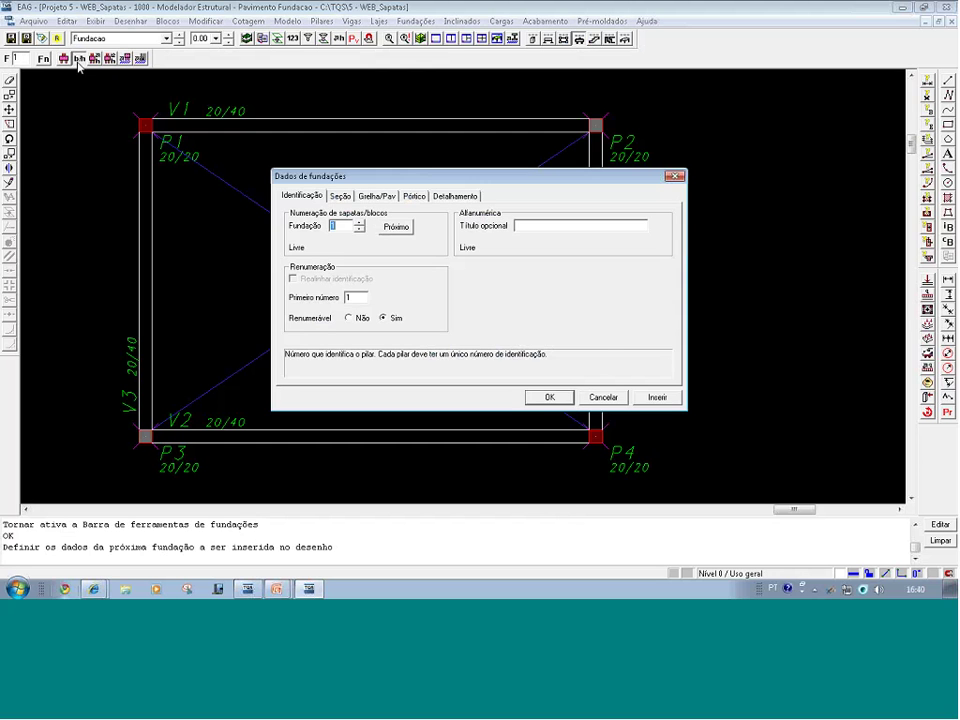
pyautogui.click(341, 196)
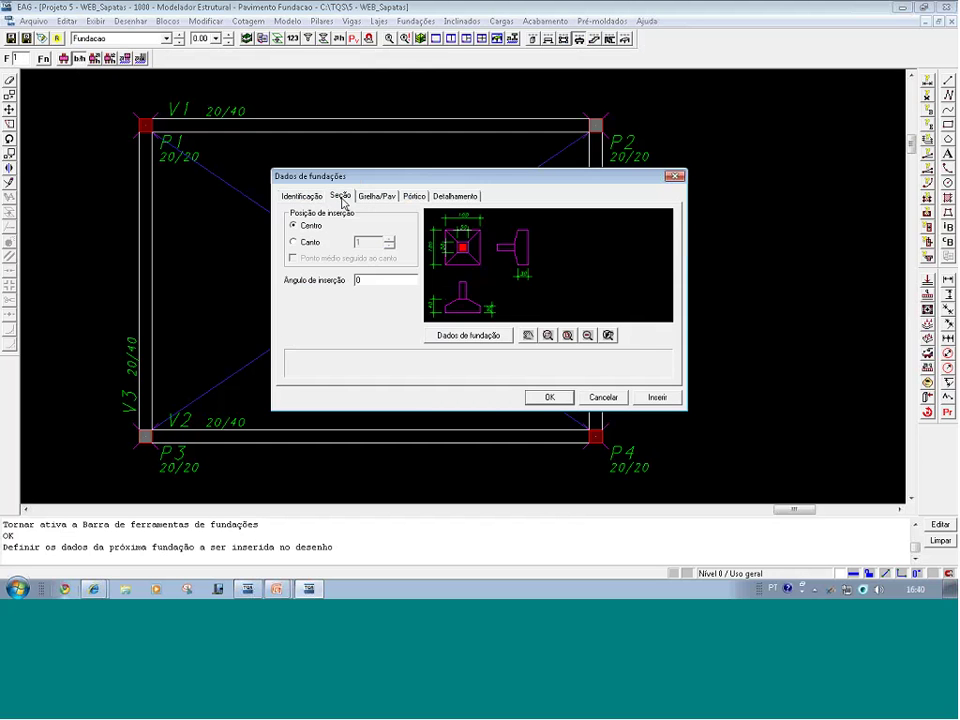
pyautogui.click(436, 335)
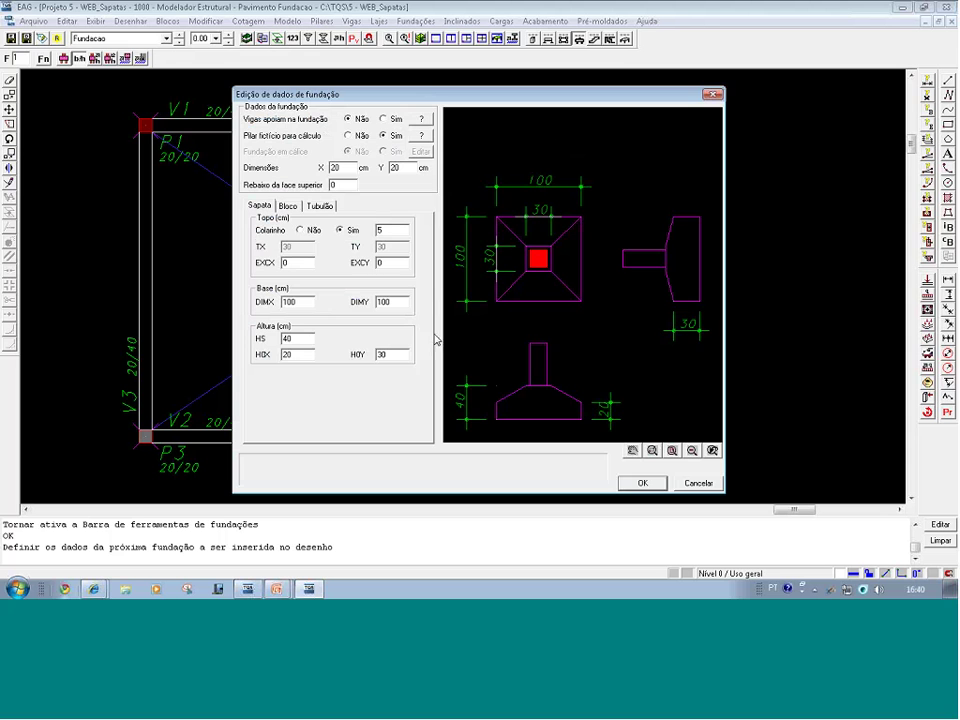
# - Review the block (Bloco) and caisson (Tubulão) parameters, and return to the footing (Sapata) parameters
pyautogui.click(284, 207)
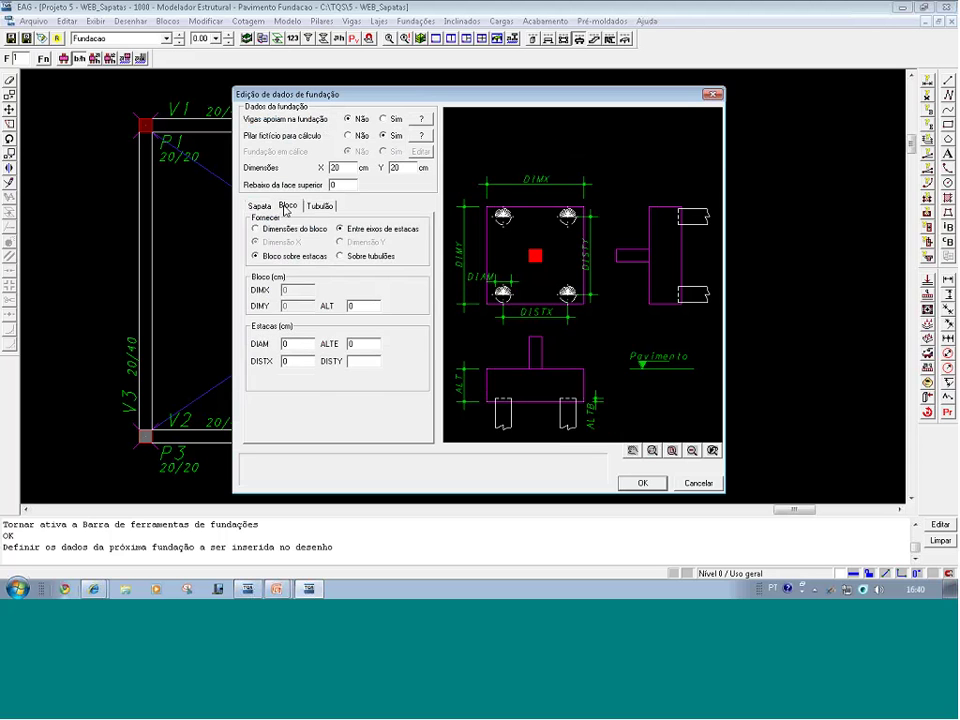
pyautogui.click(328, 207)
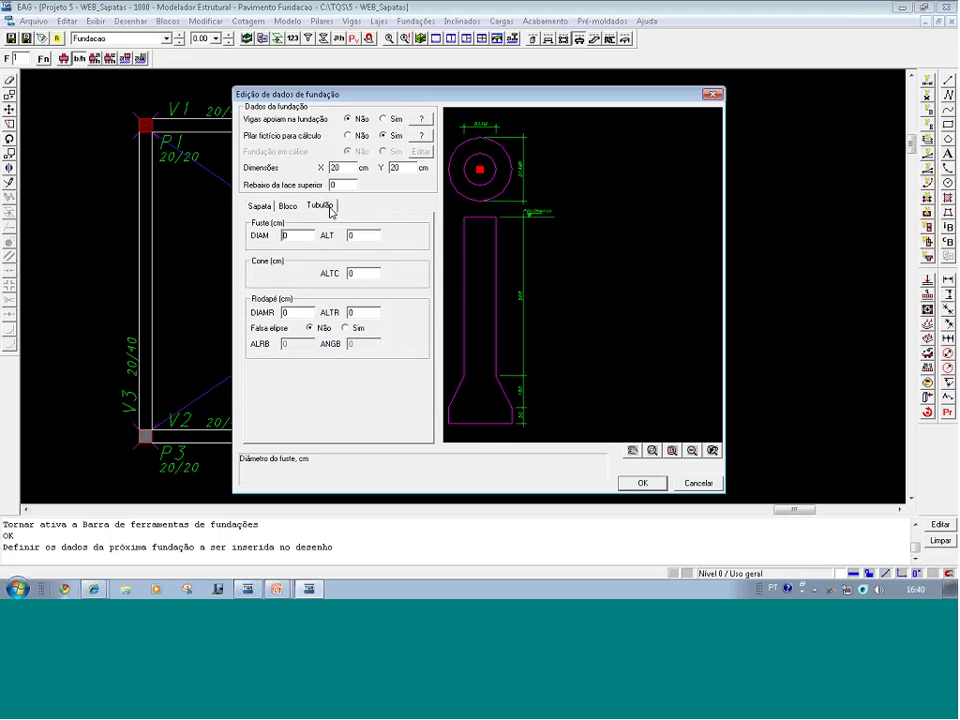
pyautogui.click(259, 206)
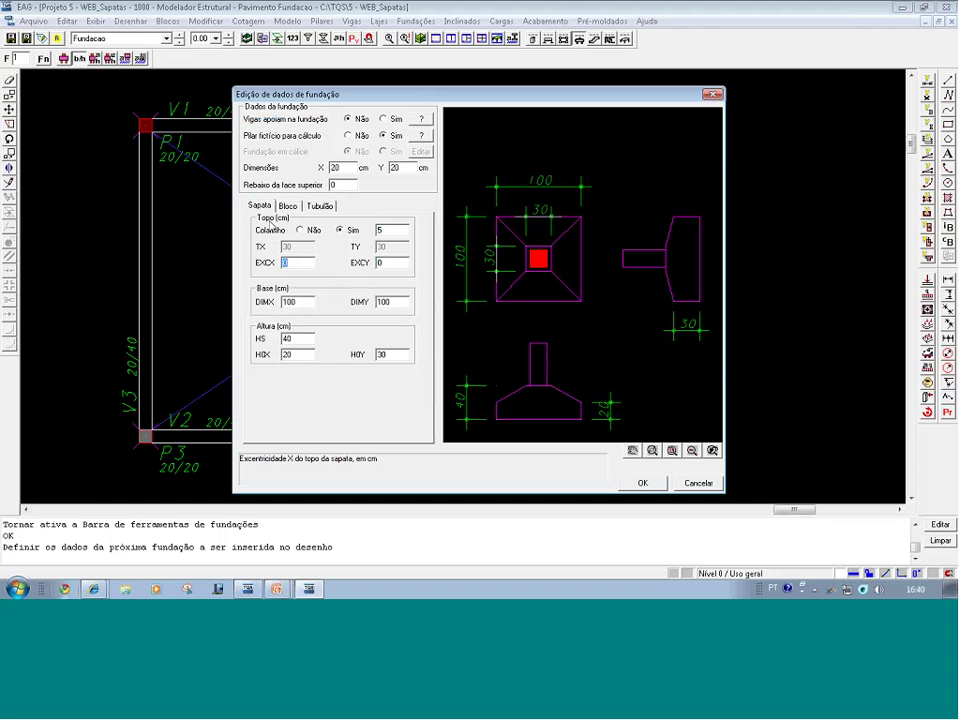
# - Try defining the footing top without a collar, and restore the 5 cm collar option
pyautogui.click(380, 231)
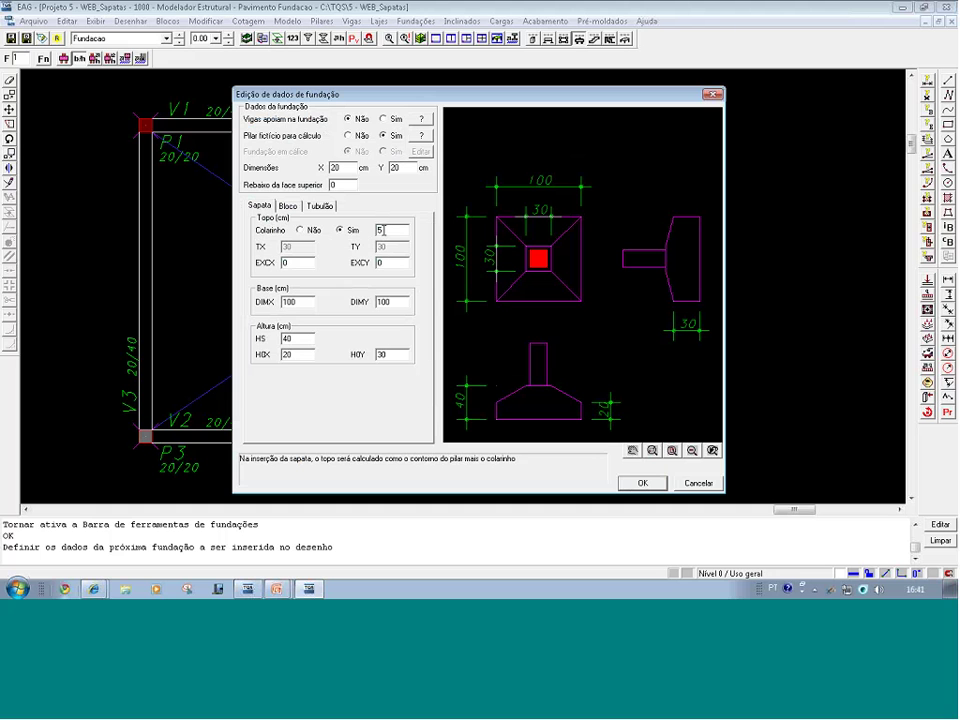
pyautogui.click(382, 230)
pyautogui.doubleClick(382, 230)
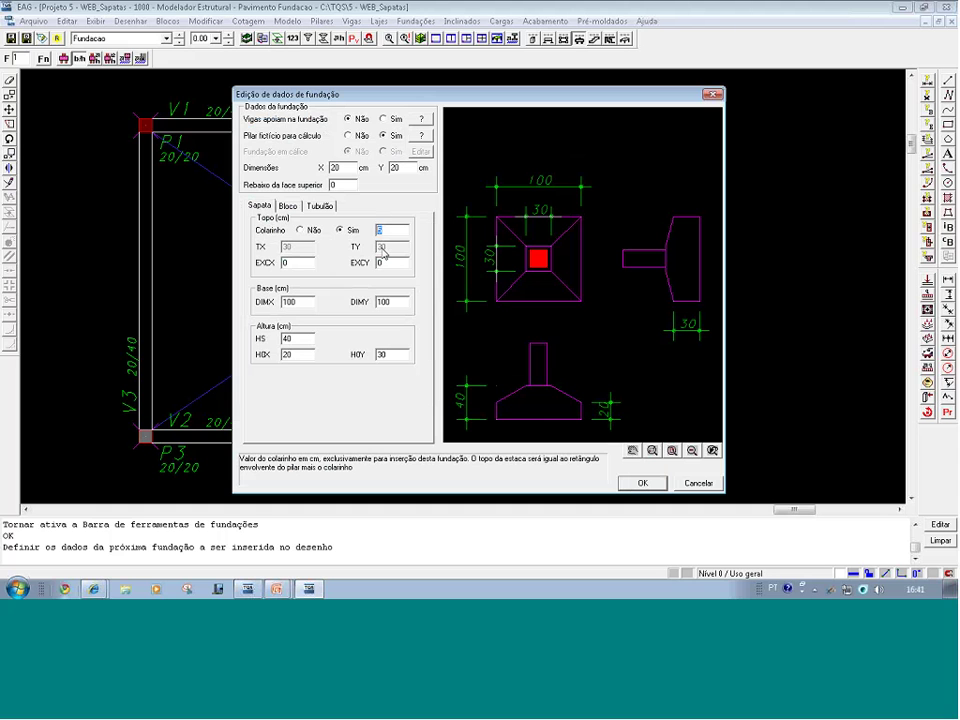
pyautogui.click(309, 234)
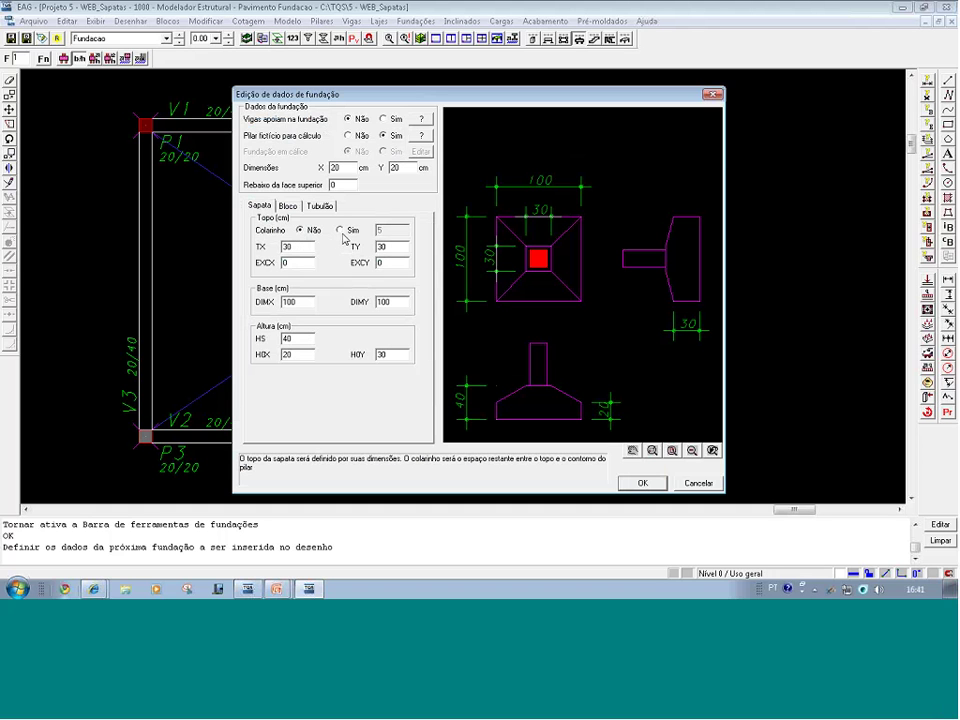
pyautogui.click(340, 230)
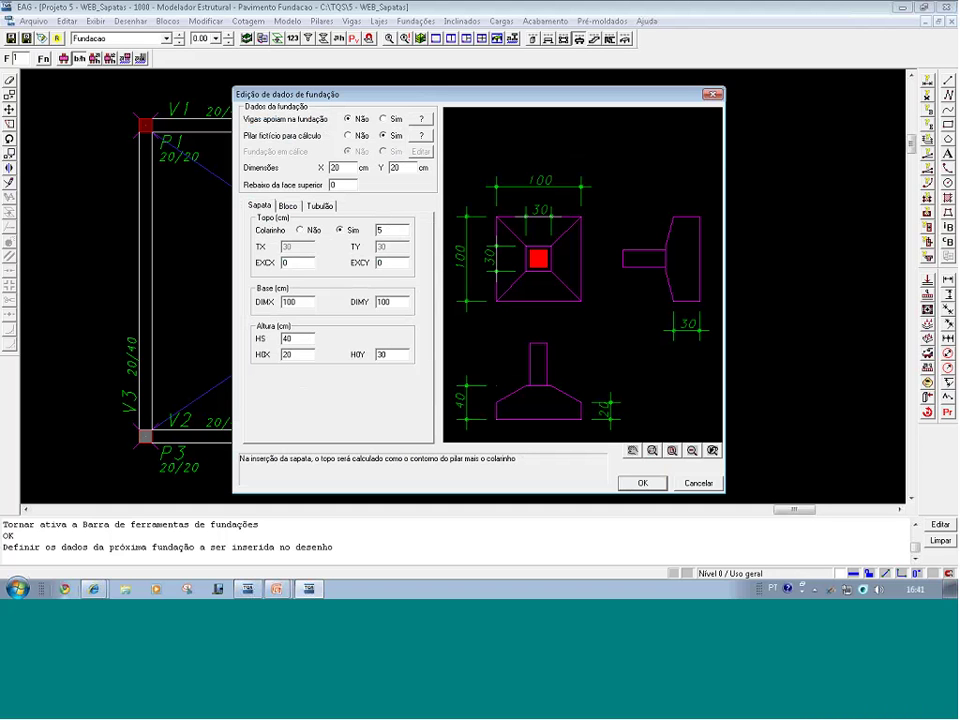
# - Set the footing's base dimensions DIMX and DIMY to 100 cm each
pyautogui.press('Tab')
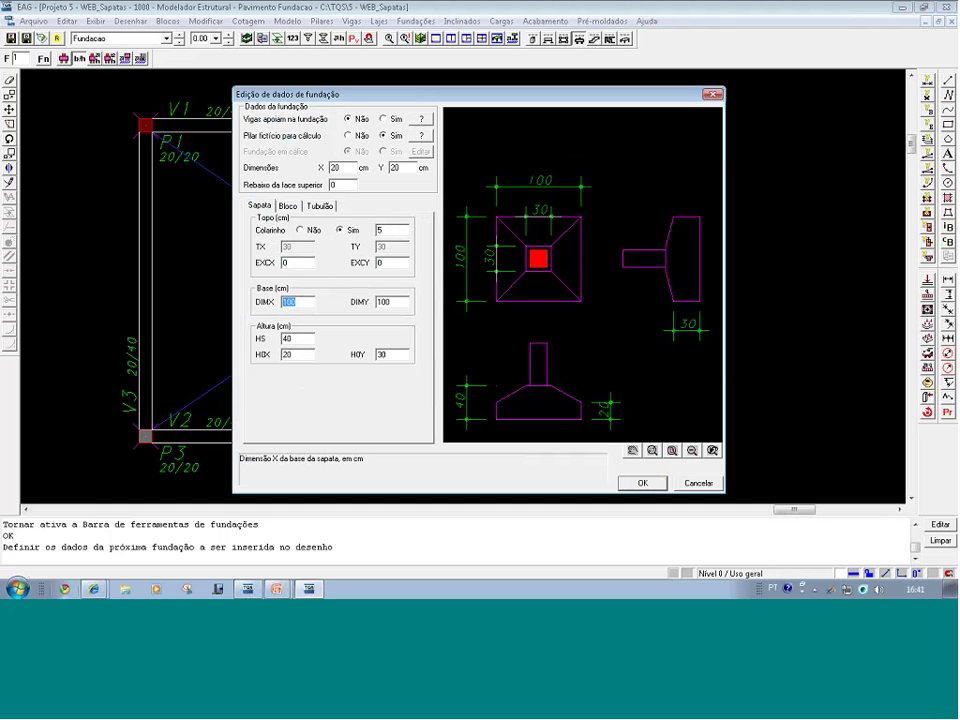
pyautogui.click(490, 235)
pyautogui.moveTo(304, 301); pyautogui.dragTo(283, 301)
pyautogui.write('100')
pyautogui.moveTo(392, 302); pyautogui.dragTo(374, 303)
pyautogui.write('100')
# - Examine the footing's total height HS and its X and Y edge heights against the preview
pyautogui.click(309, 339)
pyautogui.doubleClick(309, 339)
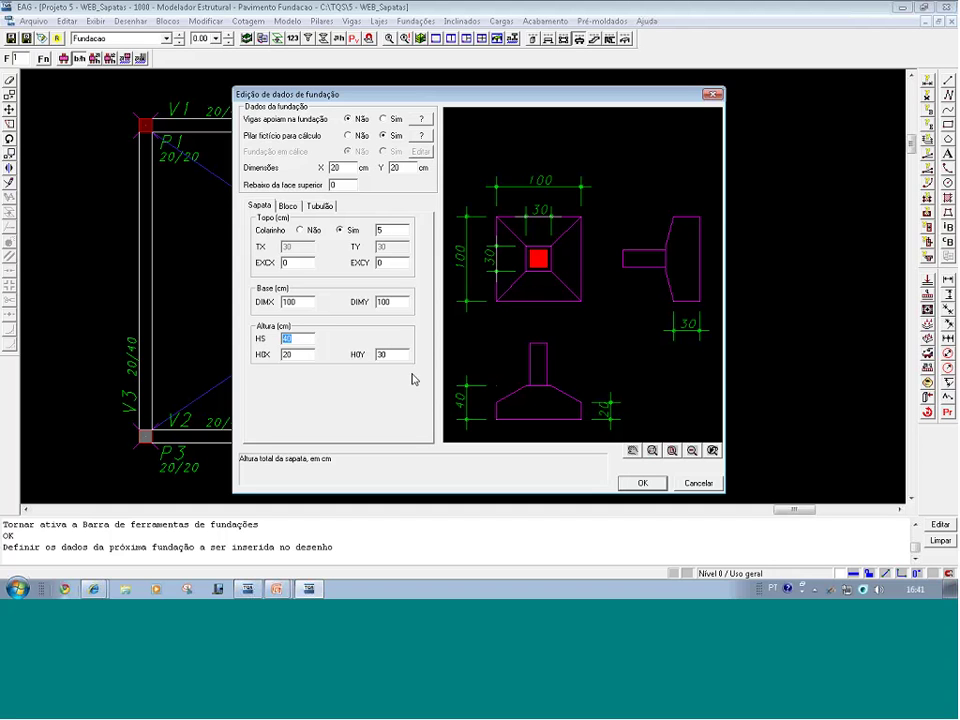
pyautogui.click(476, 410)
pyautogui.click(284, 355)
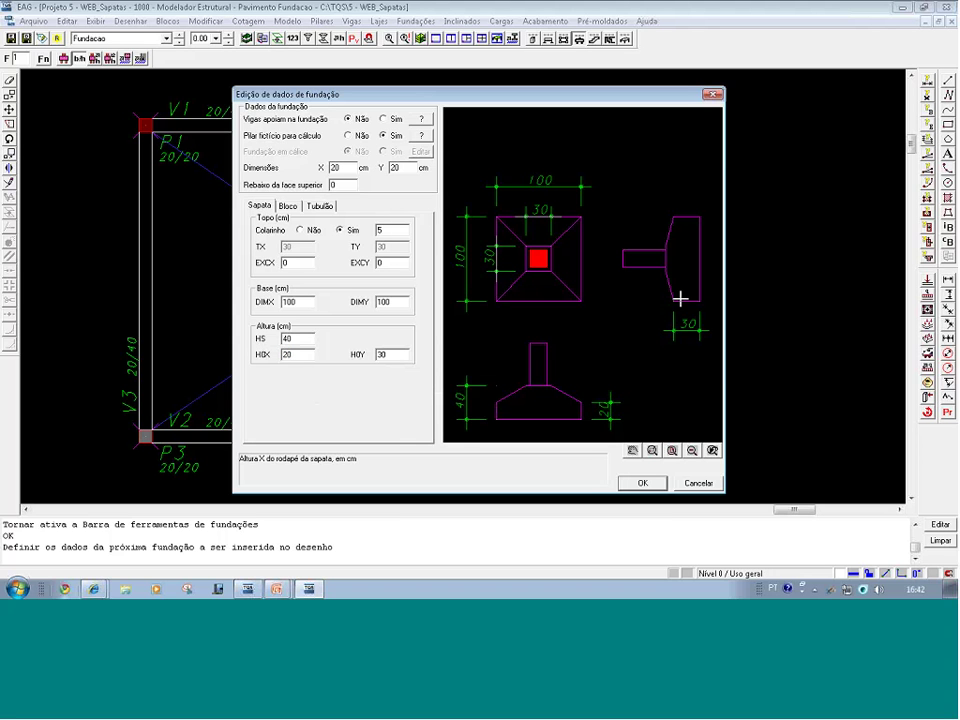
pyautogui.doubleClick(377, 354)
pyautogui.click(377, 354)
# - Read the help on the fictitious column, set Pilar fictício para cálculo to Não, and accept the foundation data
pyautogui.click(418, 136)
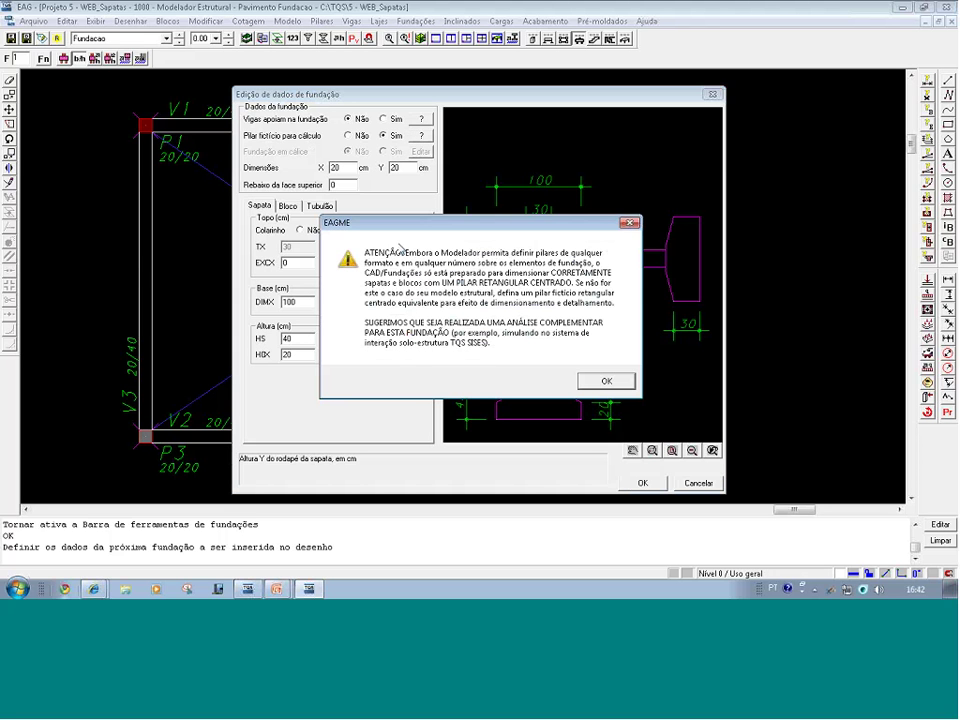
pyautogui.click(619, 383)
pyautogui.click(607, 382)
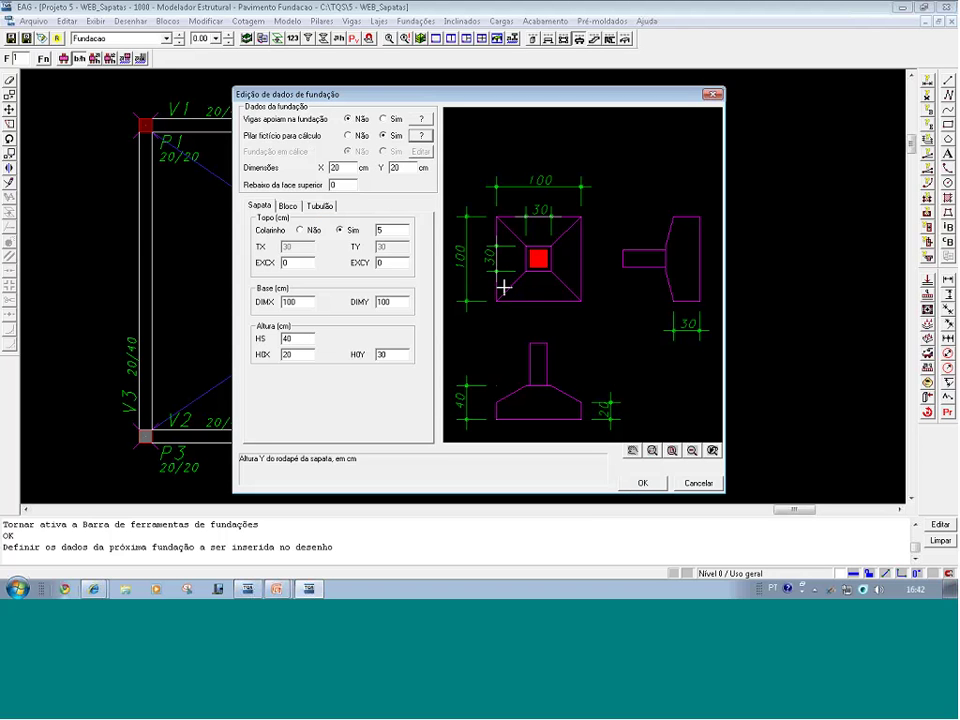
pyautogui.click(362, 137)
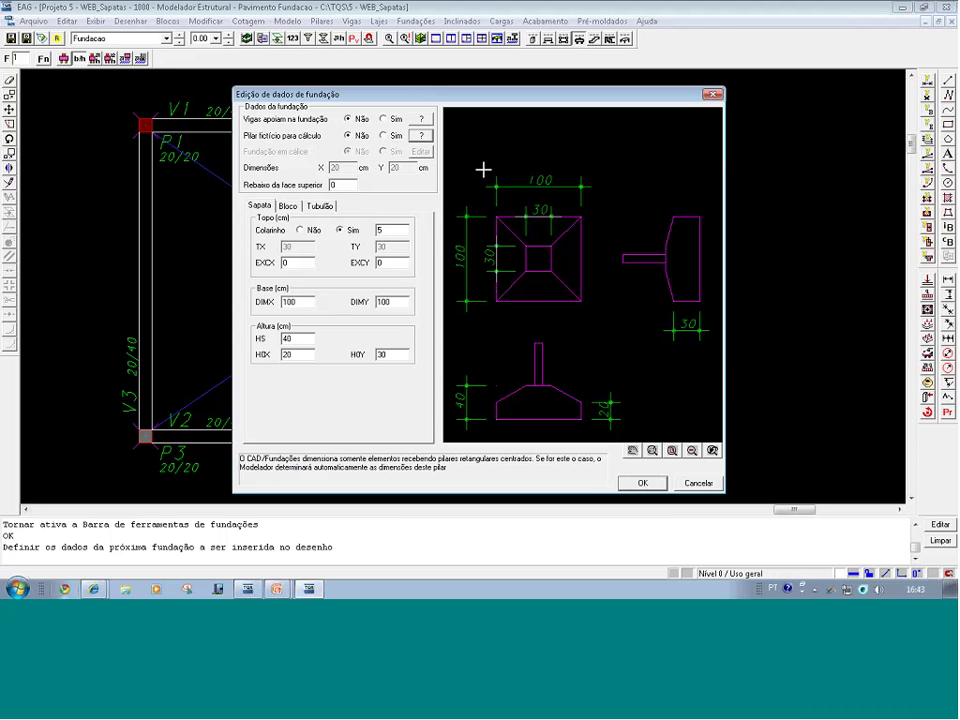
pyautogui.click(642, 483)
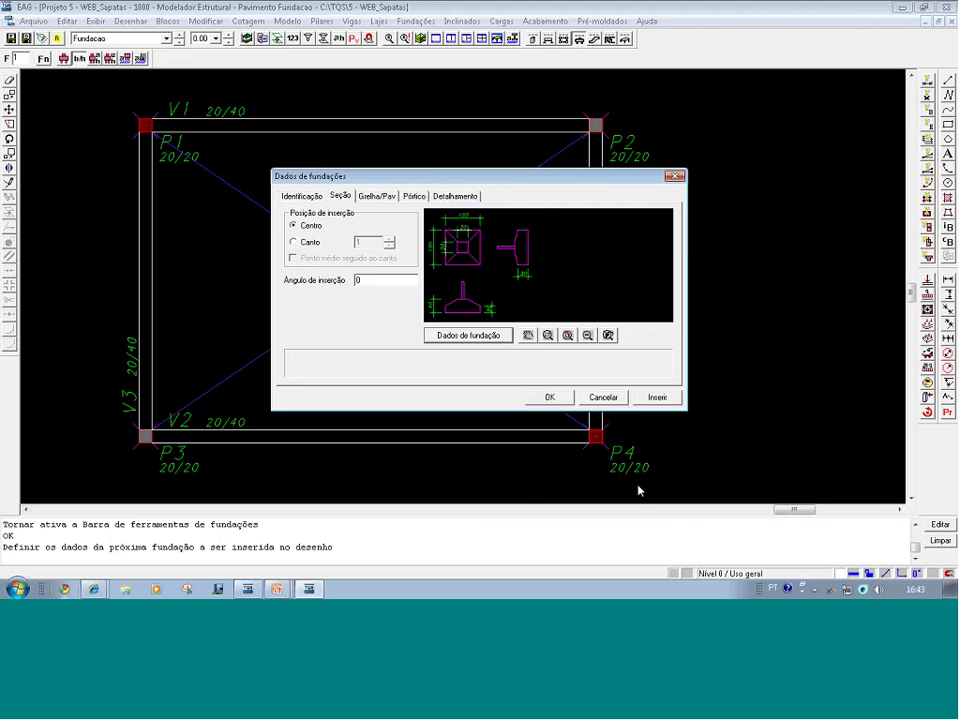
pyautogui.click(560, 400)
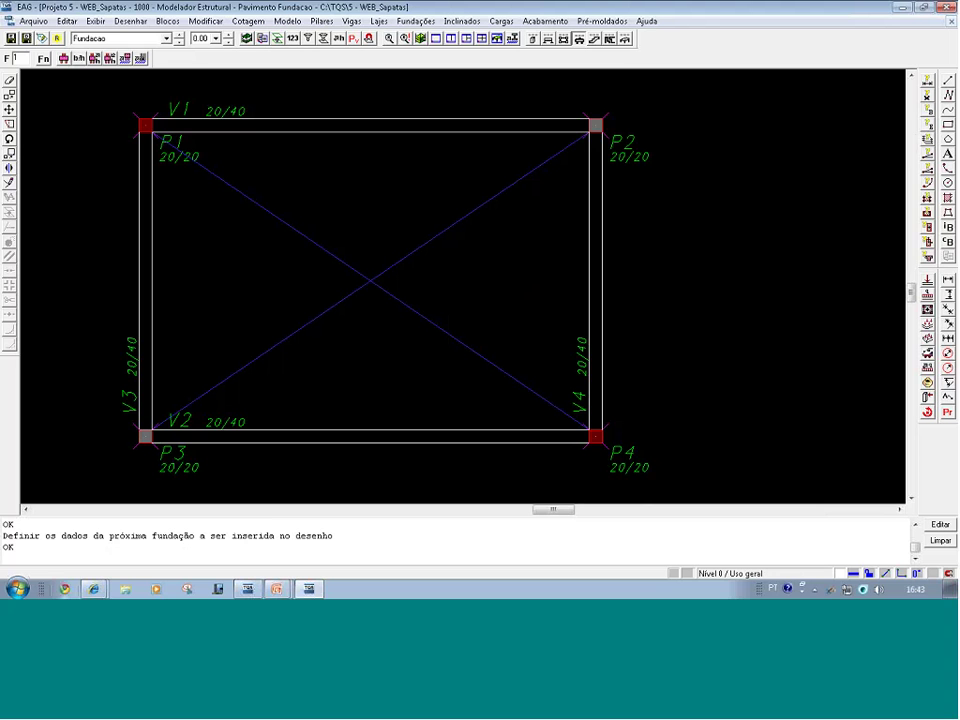
# - Insert a footing at the centre of column P1 and assign P1 as its supported column
pyautogui.click(63, 58)
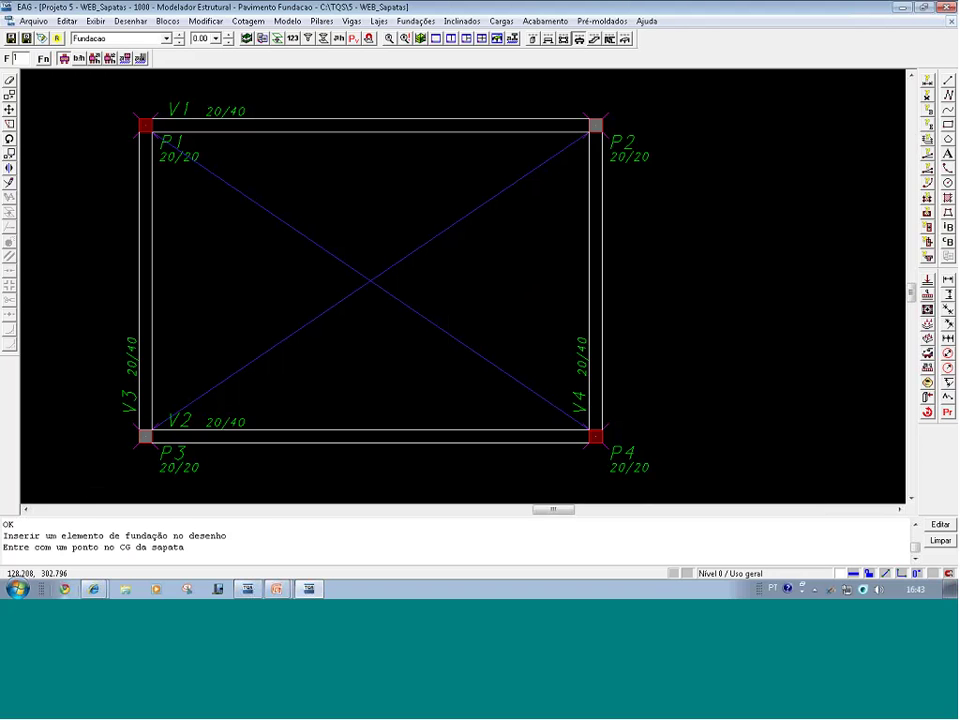
pyautogui.press('F8')
pyautogui.click(92, 96)
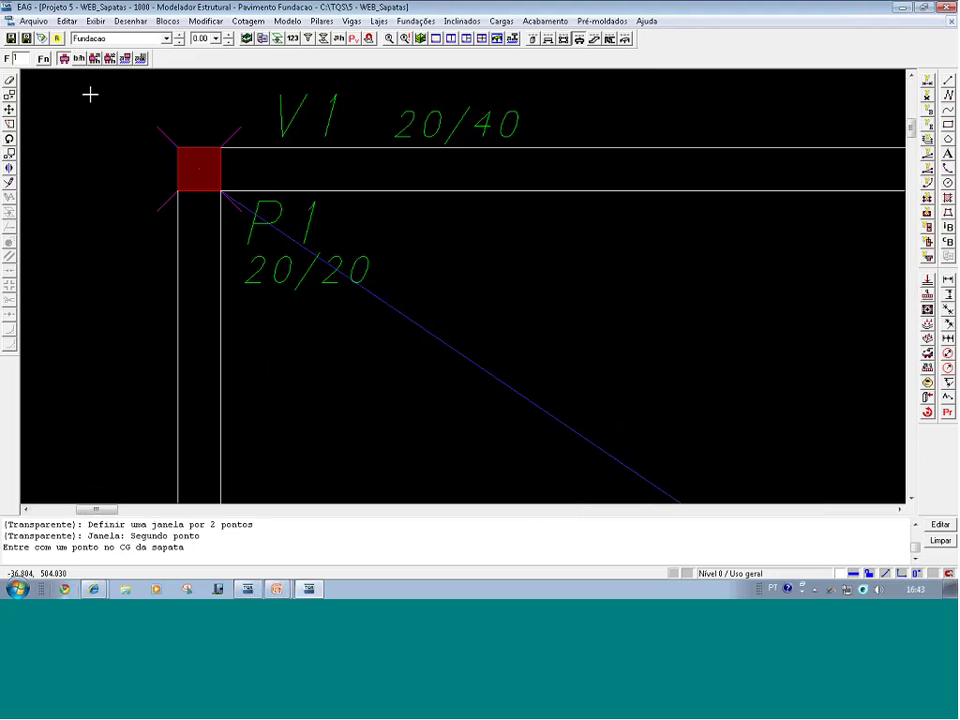
pyautogui.click(198, 166)
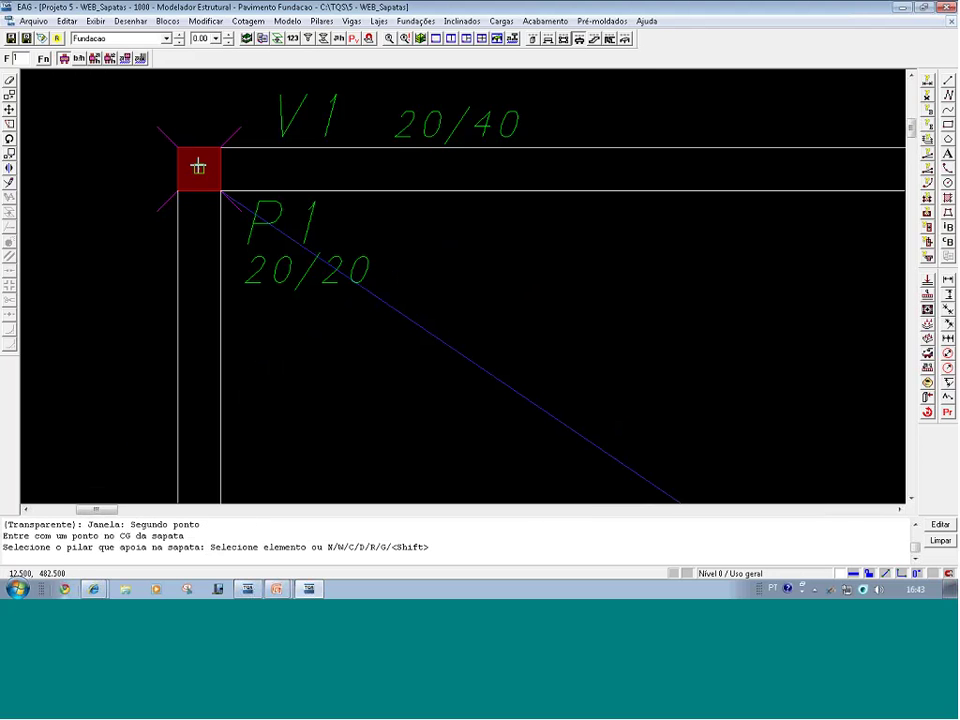
pyautogui.click(198, 166)
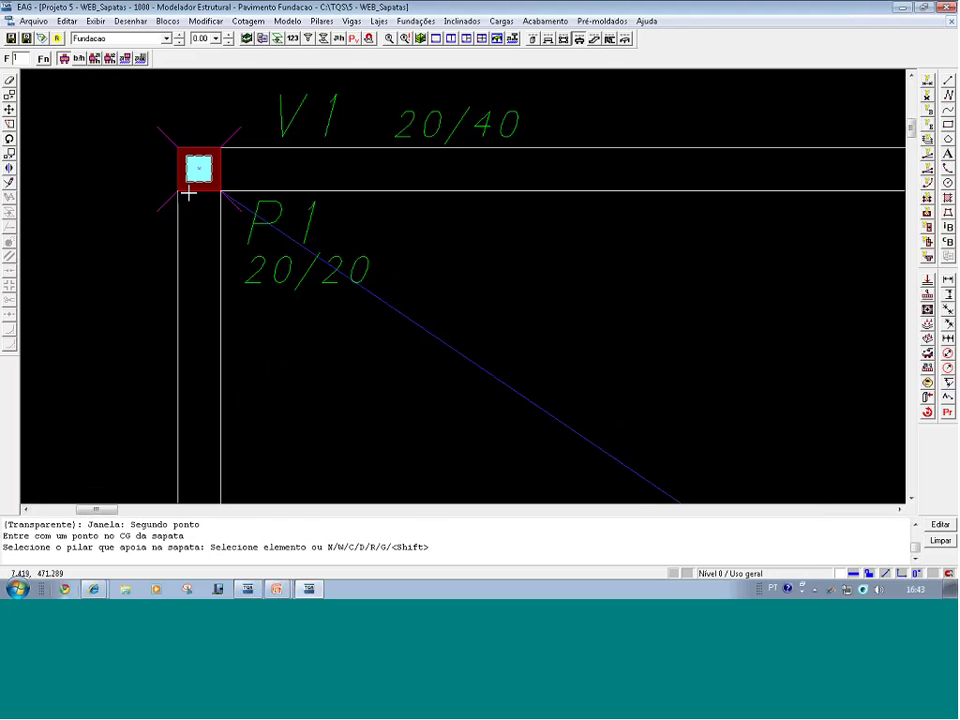
pyautogui.press('Return')
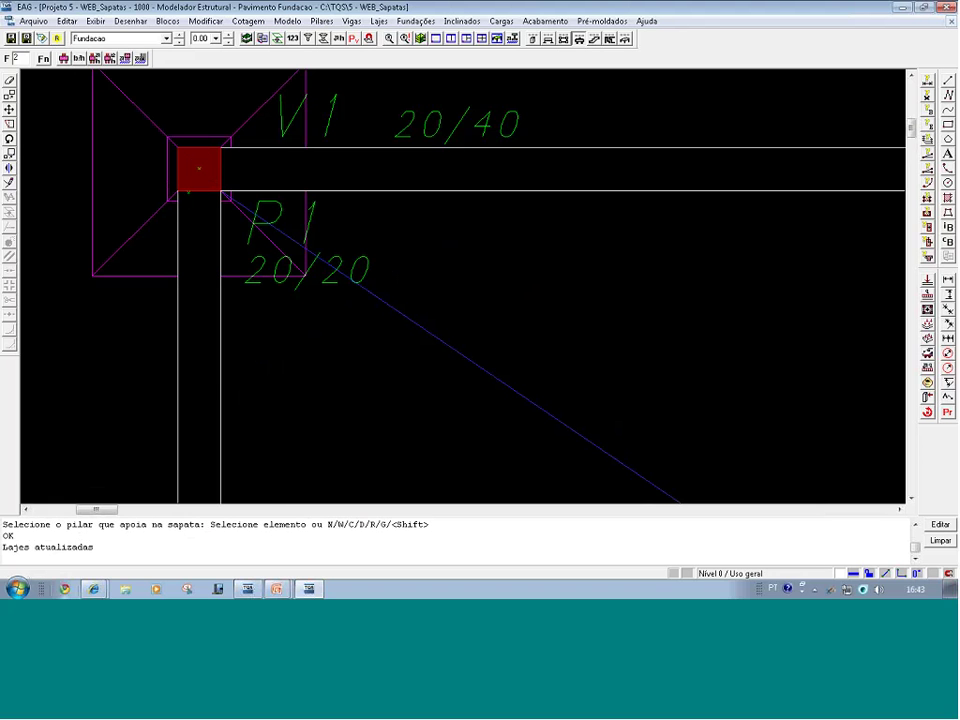
# - Insert a second footing at the centre of column P2
pyautogui.scroll(-2, 201, 381)
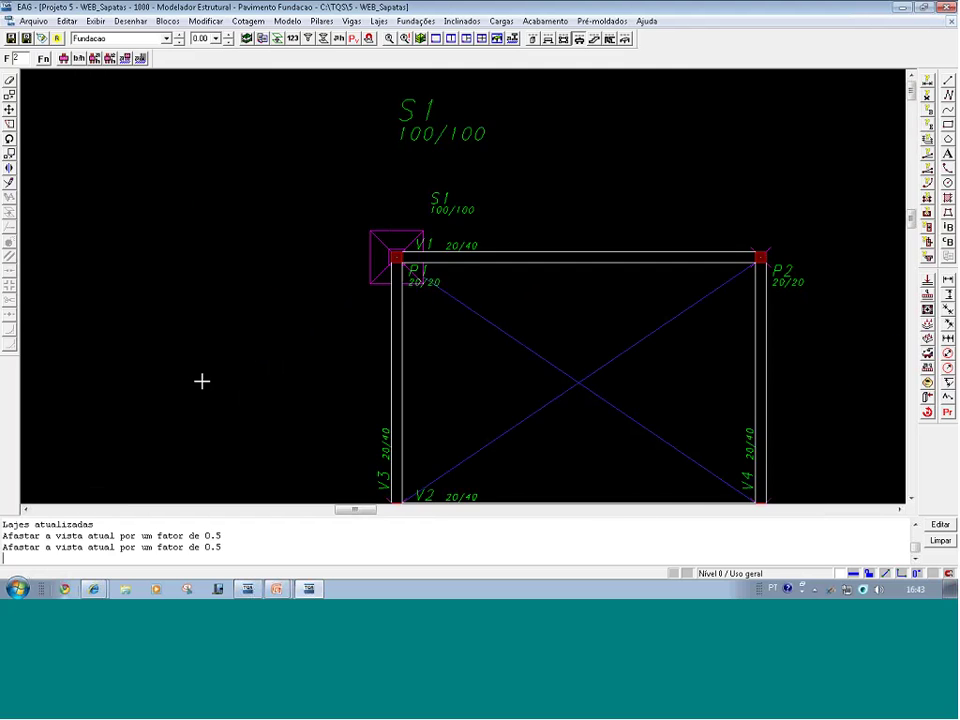
pyautogui.scroll(-1, 622, 403)
pyautogui.moveTo(622, 403); pyautogui.dragTo(353, 338, button='middle')
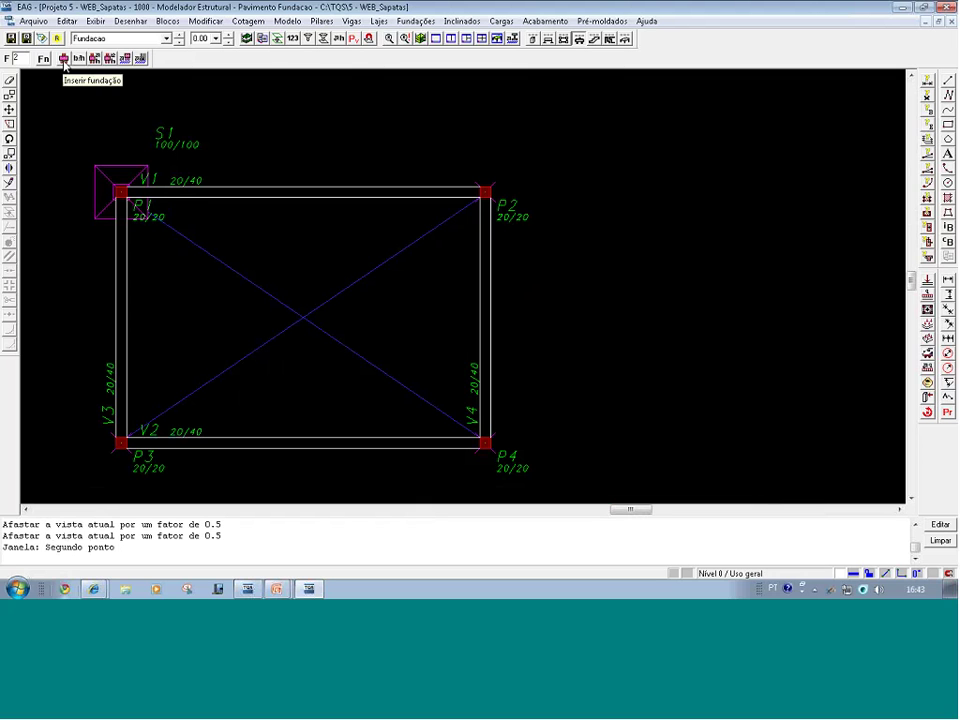
pyautogui.click(64, 60)
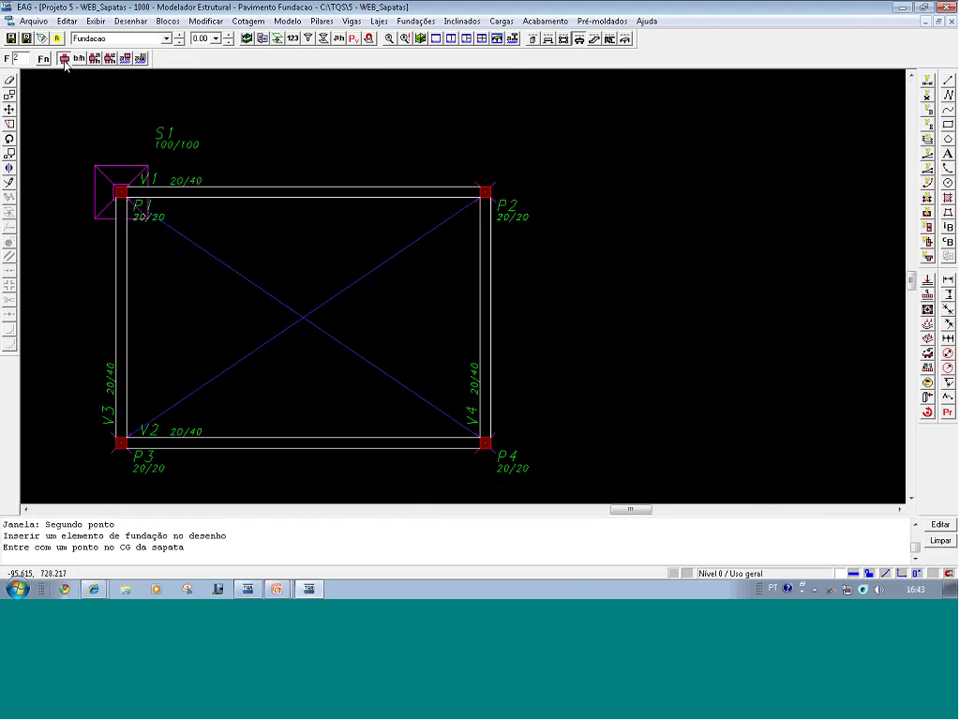
pyautogui.press('F8')
pyautogui.click(586, 270)
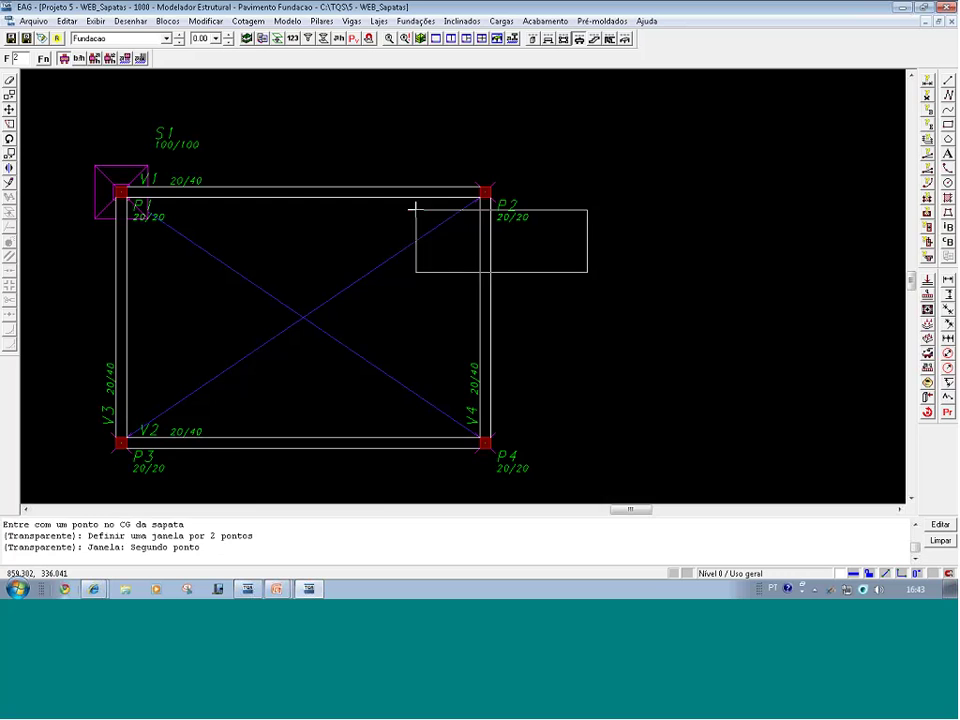
pyautogui.click(414, 208)
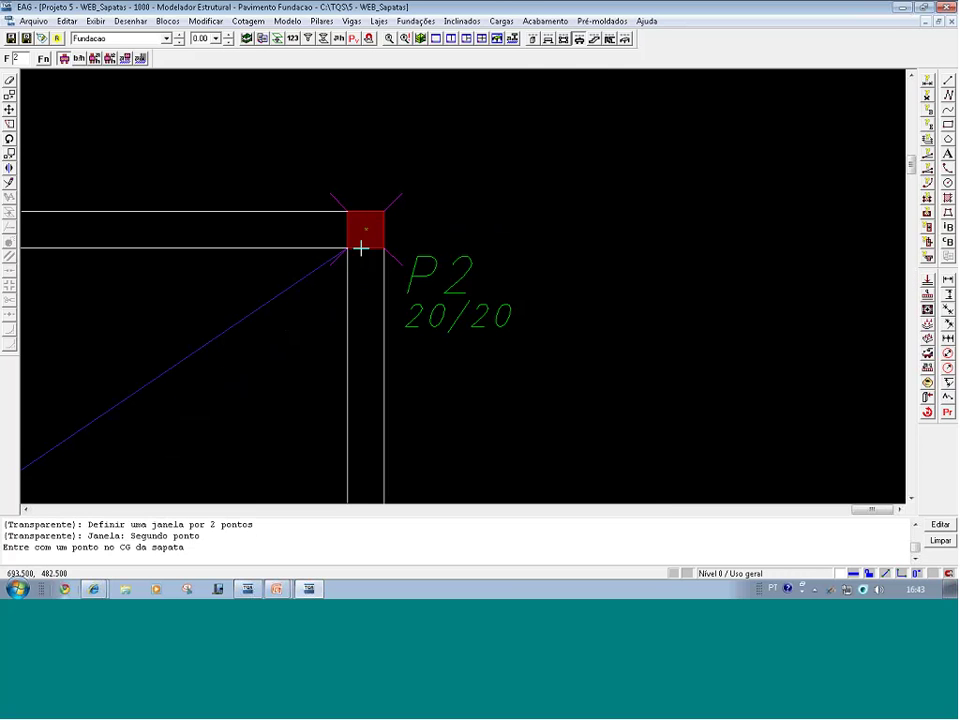
# - Insert 100/100 footings centred on columns P2 and P3 and assign each column to its footing
pyautogui.click(360, 250)
pyautogui.click(356, 253)
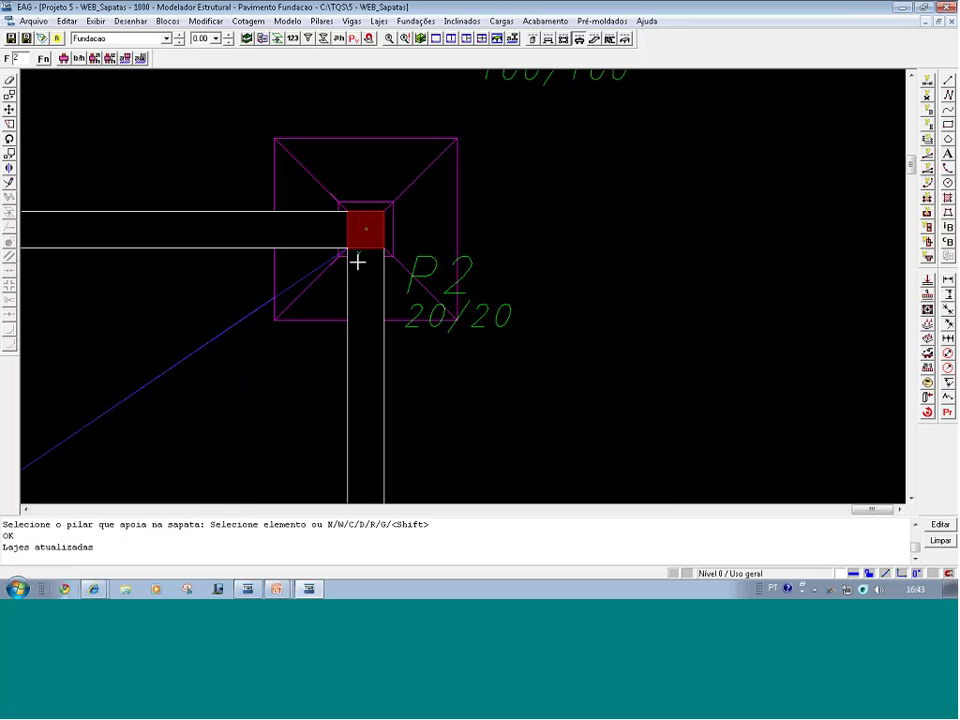
pyautogui.press('pagedown')
pyautogui.press('pagedown')
pyautogui.press('F8')
pyautogui.click(204, 500)
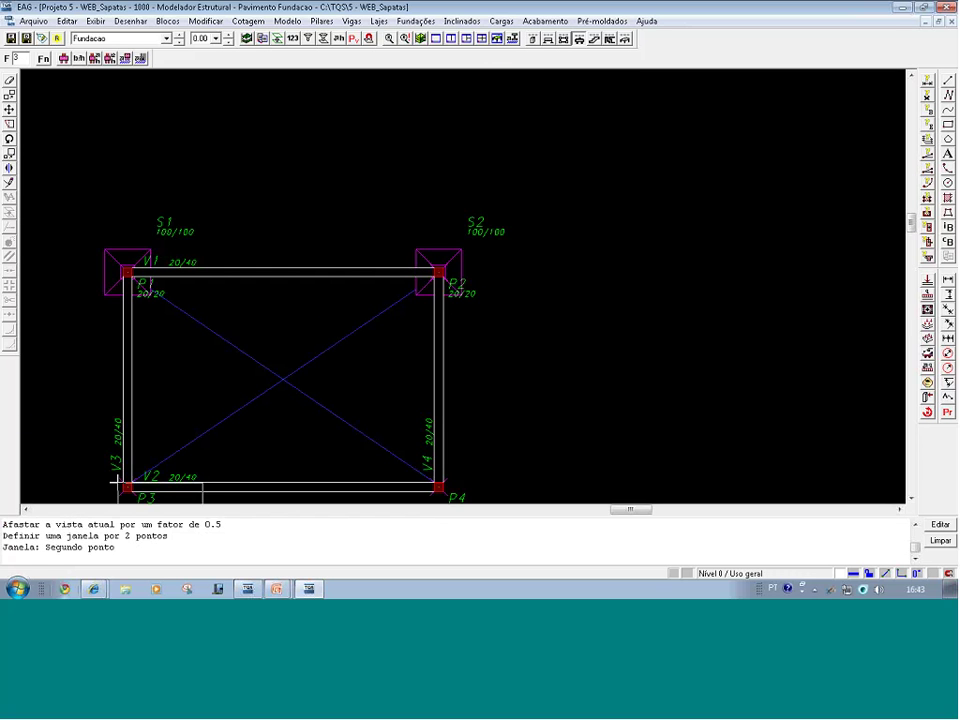
pyautogui.click(96, 439)
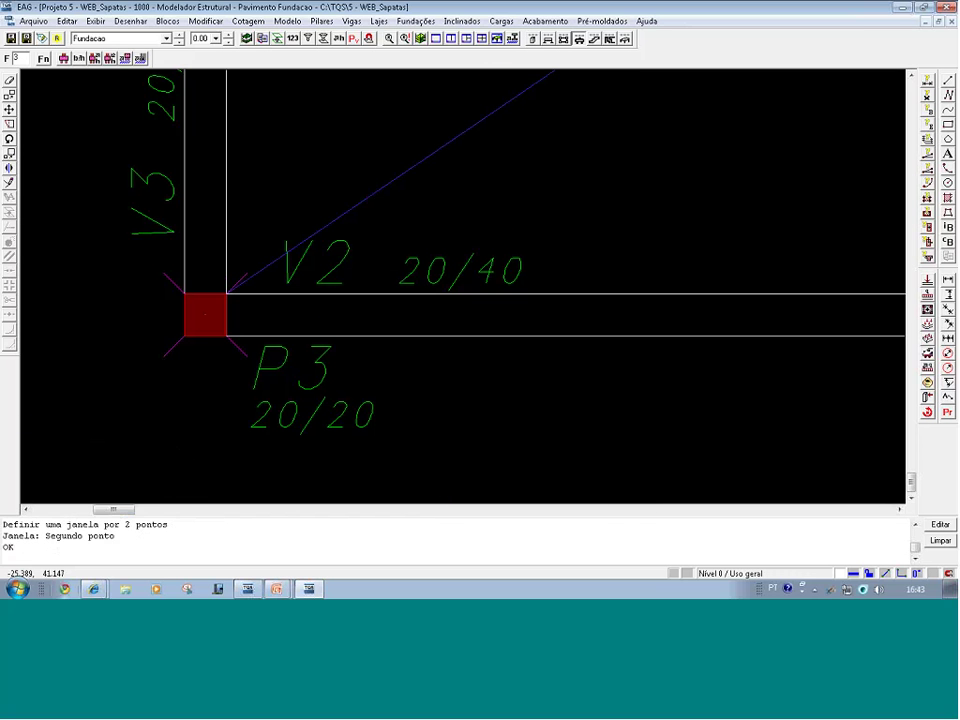
pyautogui.click(64, 58)
pyautogui.click(200, 311)
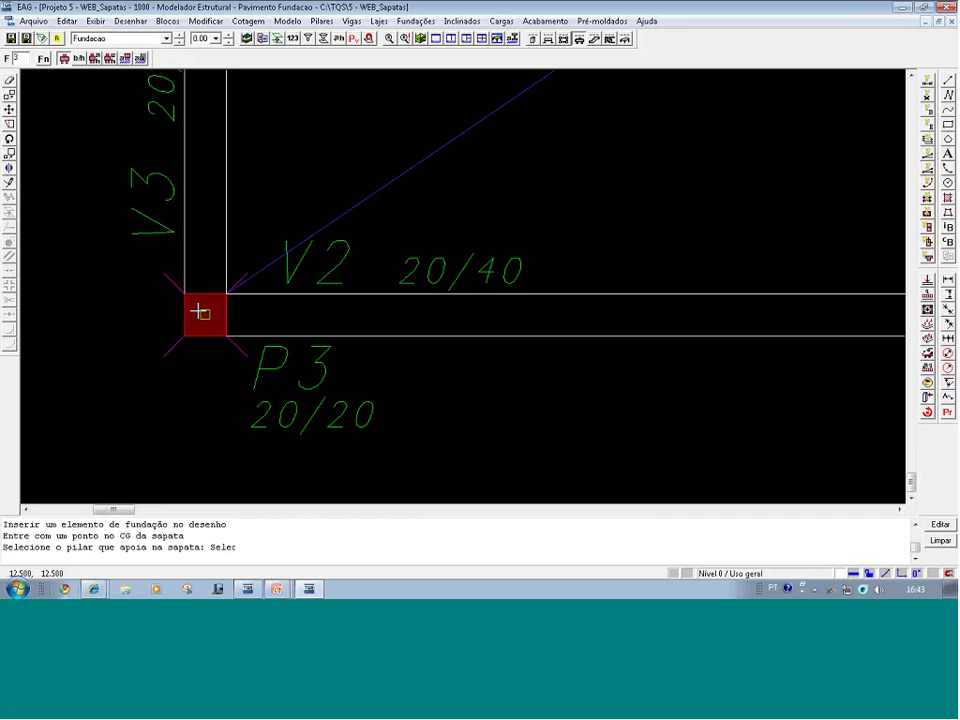
pyautogui.click(193, 333)
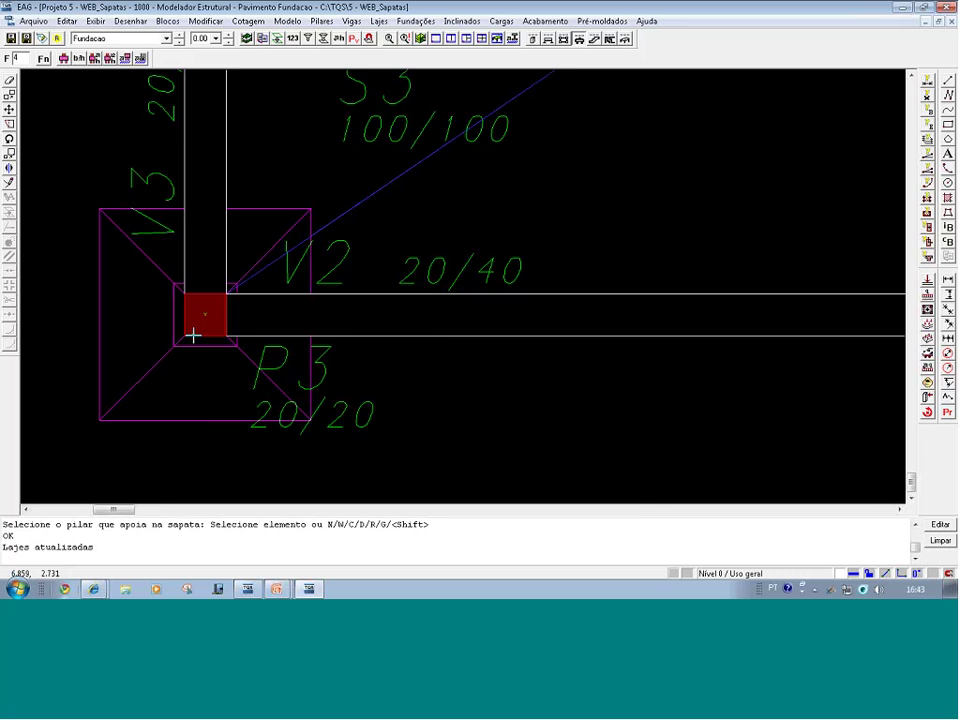
# - Insert a 100/100 footing centred on column P4 and assign P4 as the column it supports
pyautogui.press('F9')
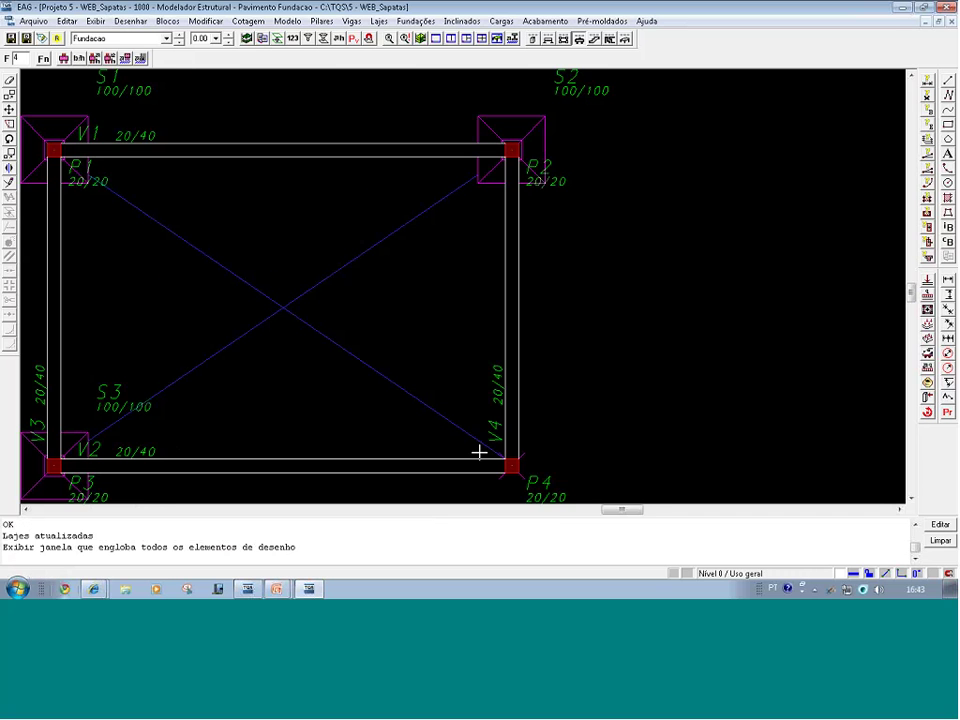
pyautogui.press('F8')
pyautogui.click(604, 512)
pyautogui.click(405, 371)
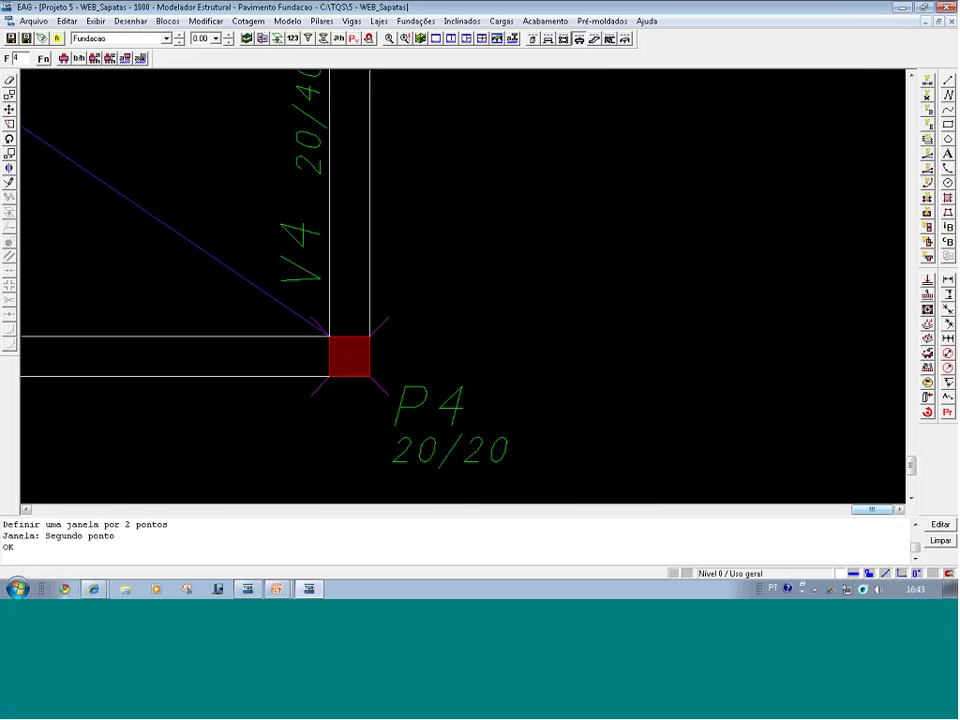
pyautogui.click(64, 58)
pyautogui.click(355, 355)
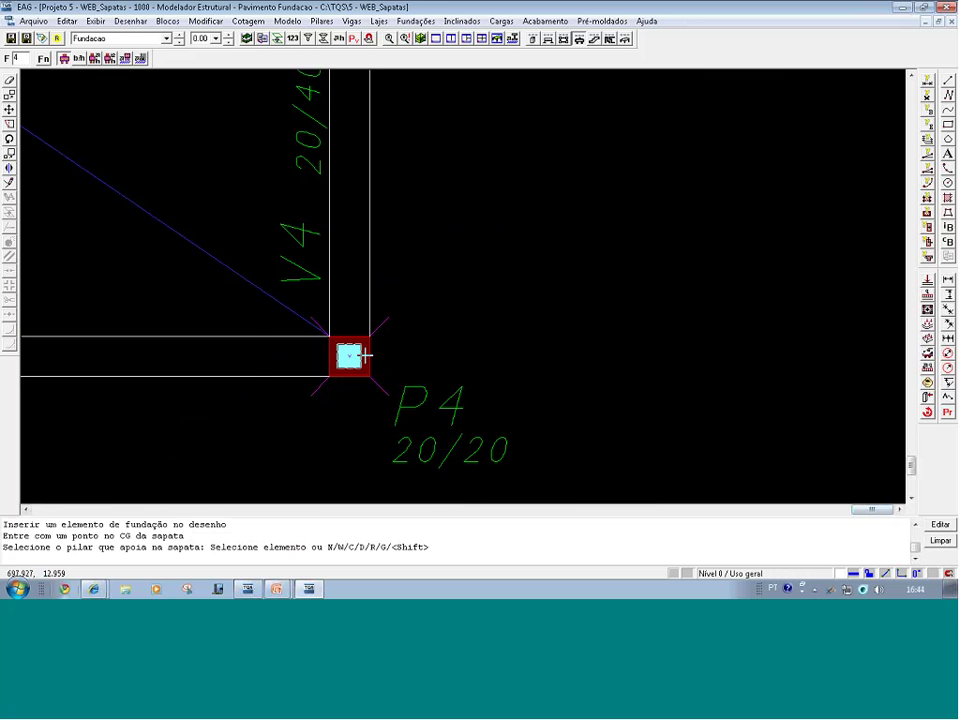
pyautogui.click(359, 376)
pyautogui.press('F8')
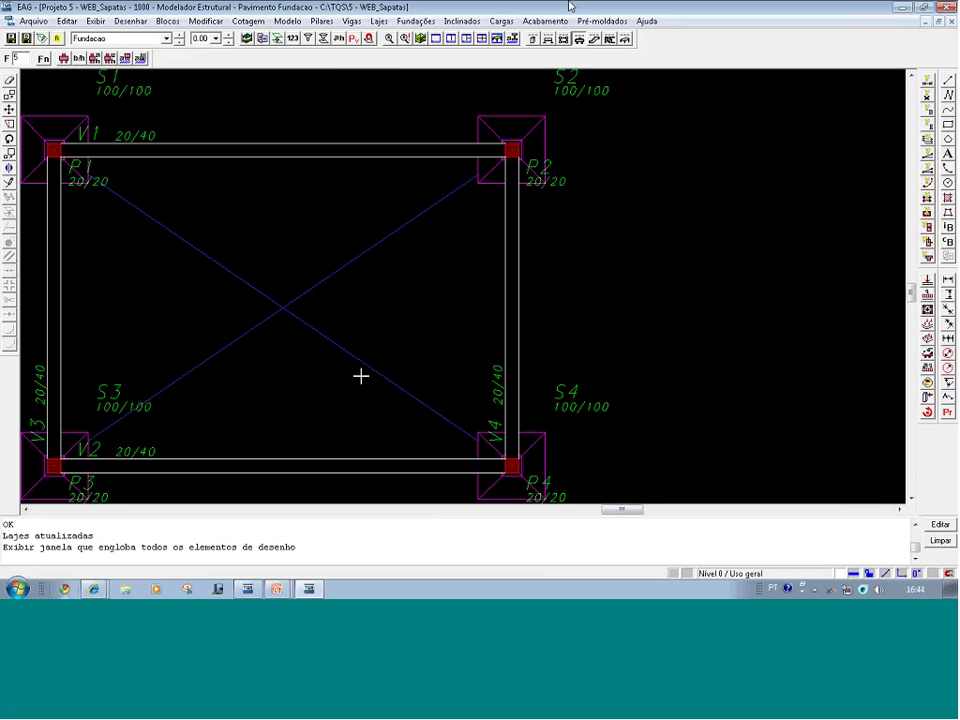
# - Generate the 3D model of the Fundacao plan with footings included and examine the foundation from different angles
pyautogui.click(401, 208)
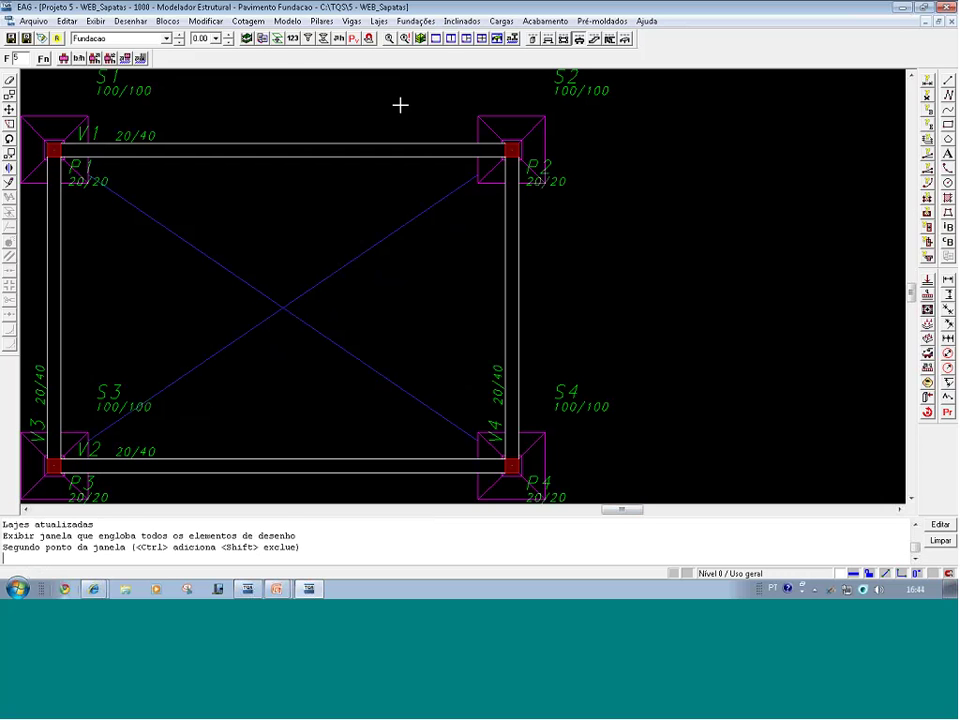
pyautogui.click(420, 40)
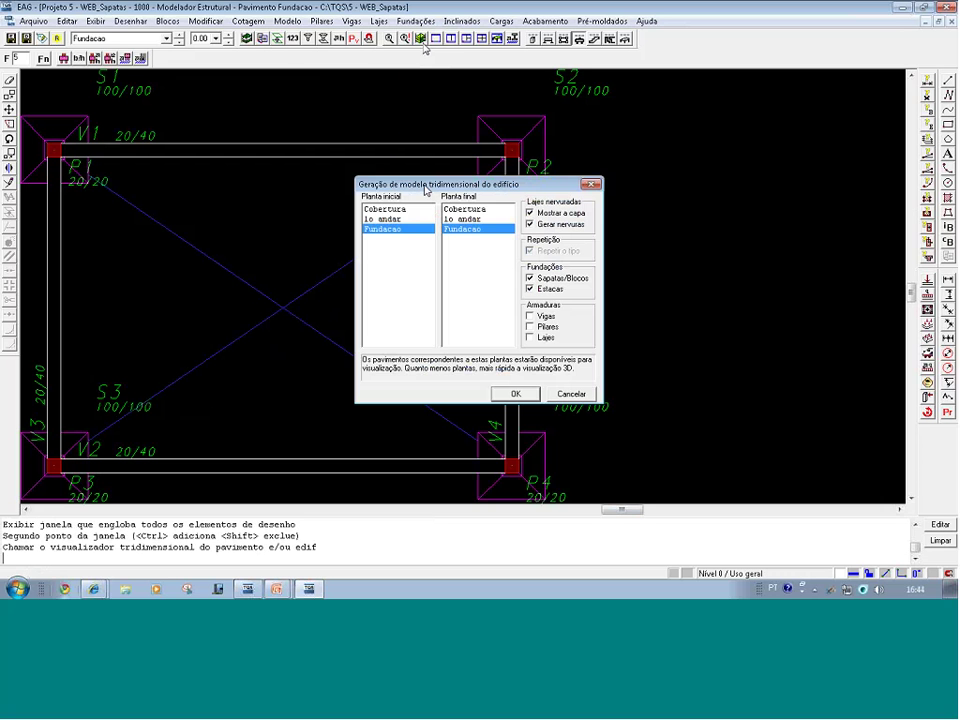
pyautogui.click(504, 395)
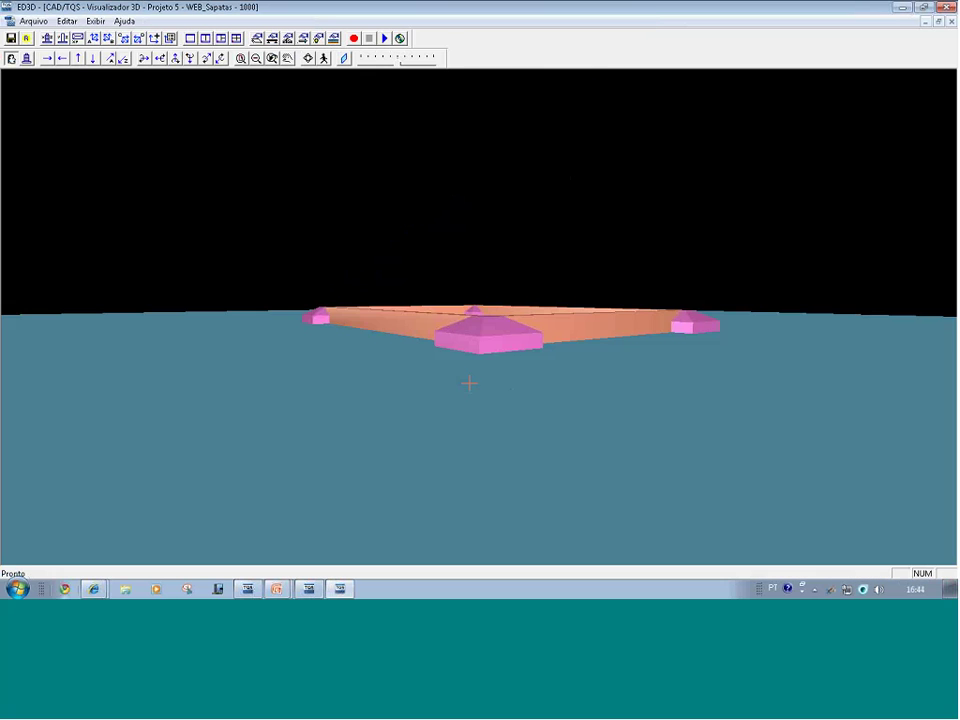
pyautogui.moveTo(469, 383); pyautogui.dragTo(335, 400)
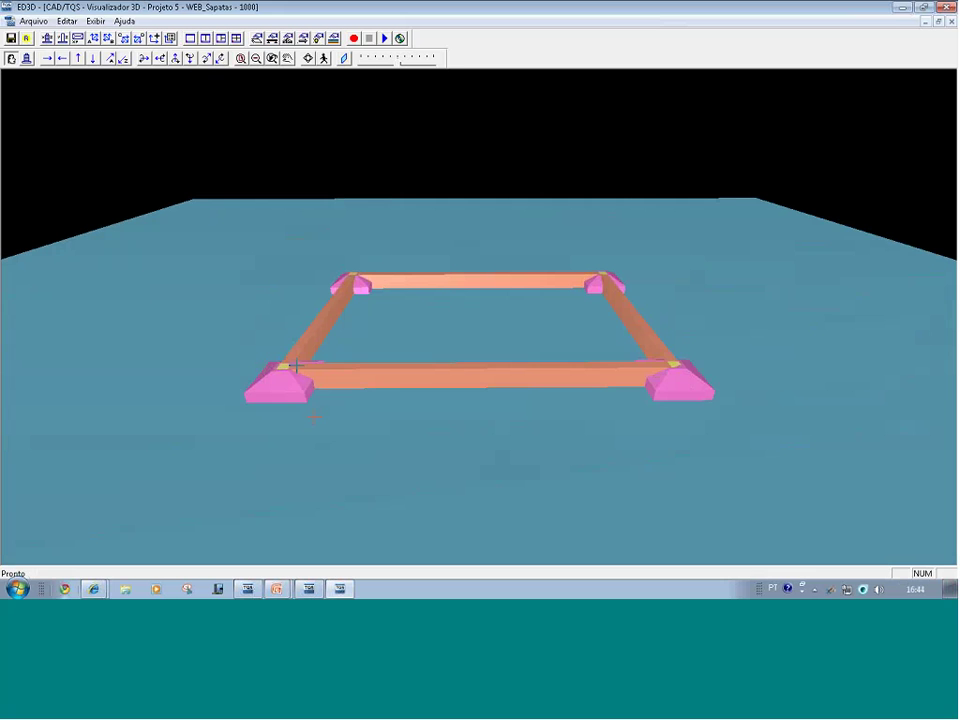
pyautogui.moveTo(314, 416); pyautogui.dragTo(176, 428)
# - Close the 3D viewer and the structural model of 5 - WEB_Sapatas without saving the changes
pyautogui.click(946, 7)
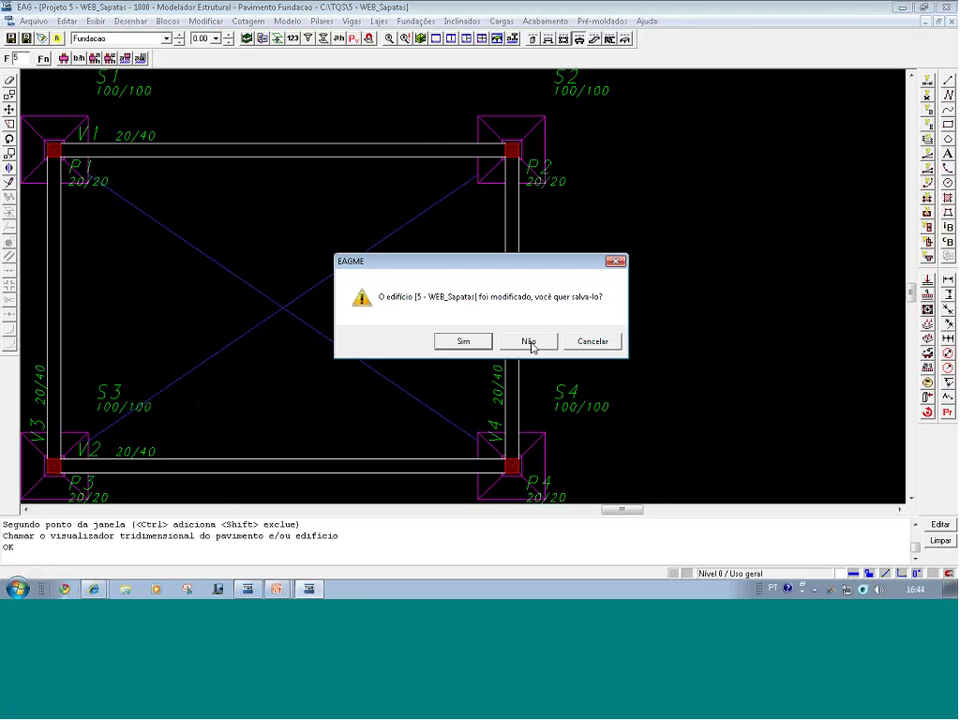
pyautogui.click(528, 342)
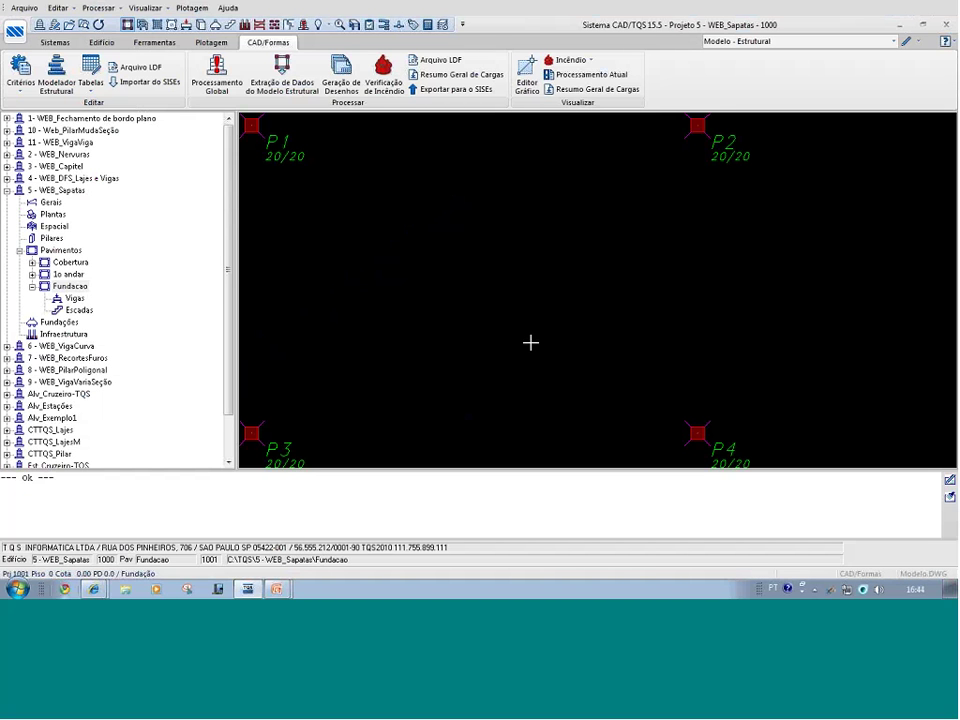
# - Open the Cobertura floor of building 6 - WEB_VigaCurva in the structural modeler
pyautogui.click(7, 190)
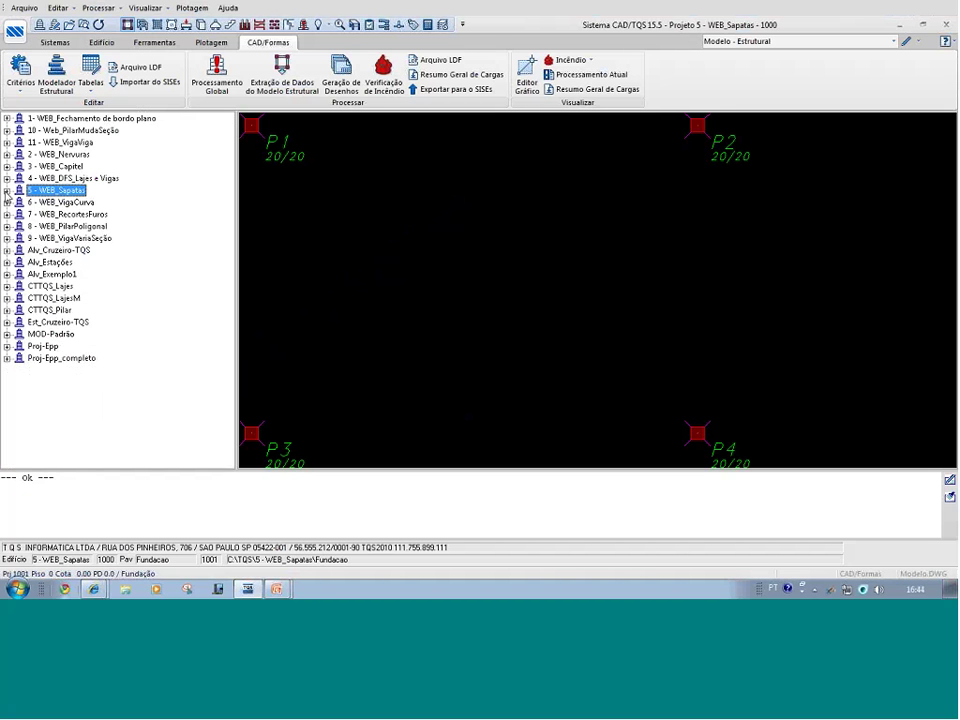
pyautogui.click(65, 202)
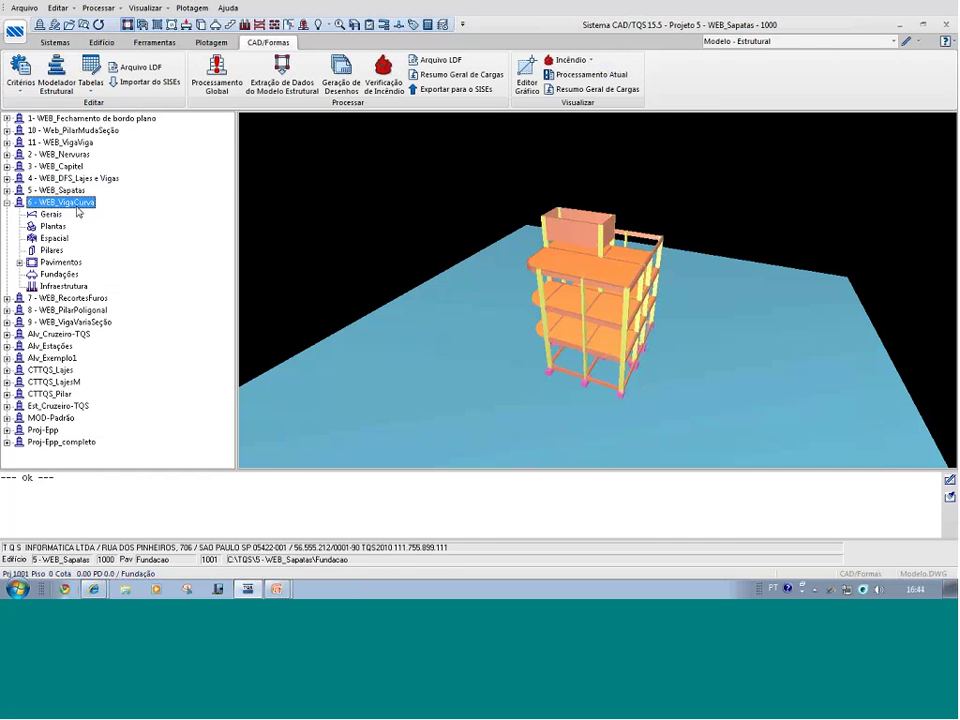
pyautogui.click(61, 264)
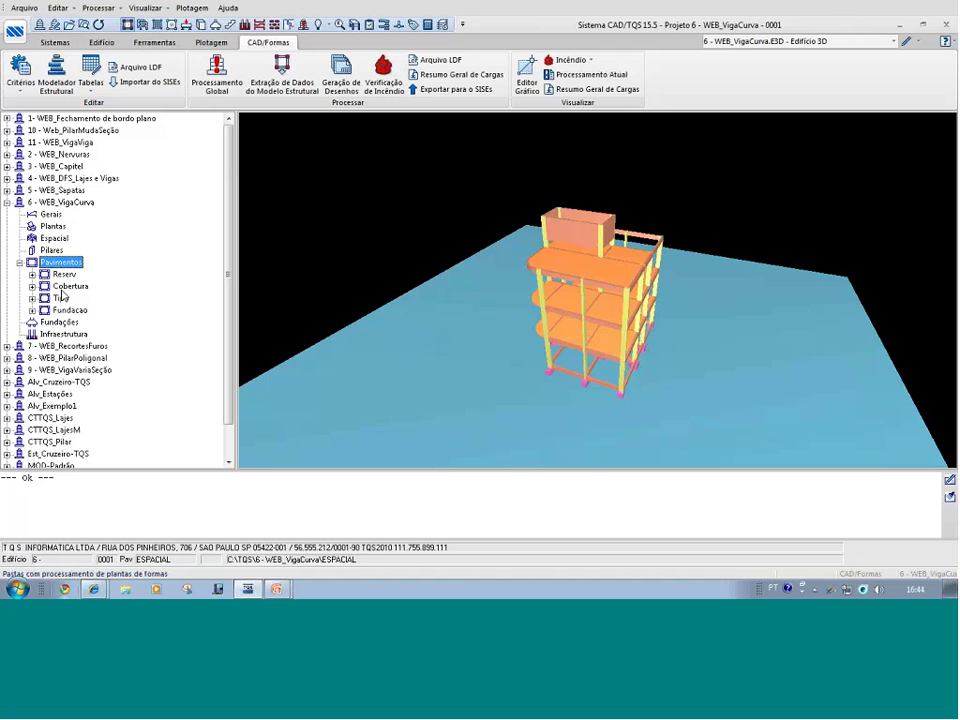
pyautogui.click(66, 287)
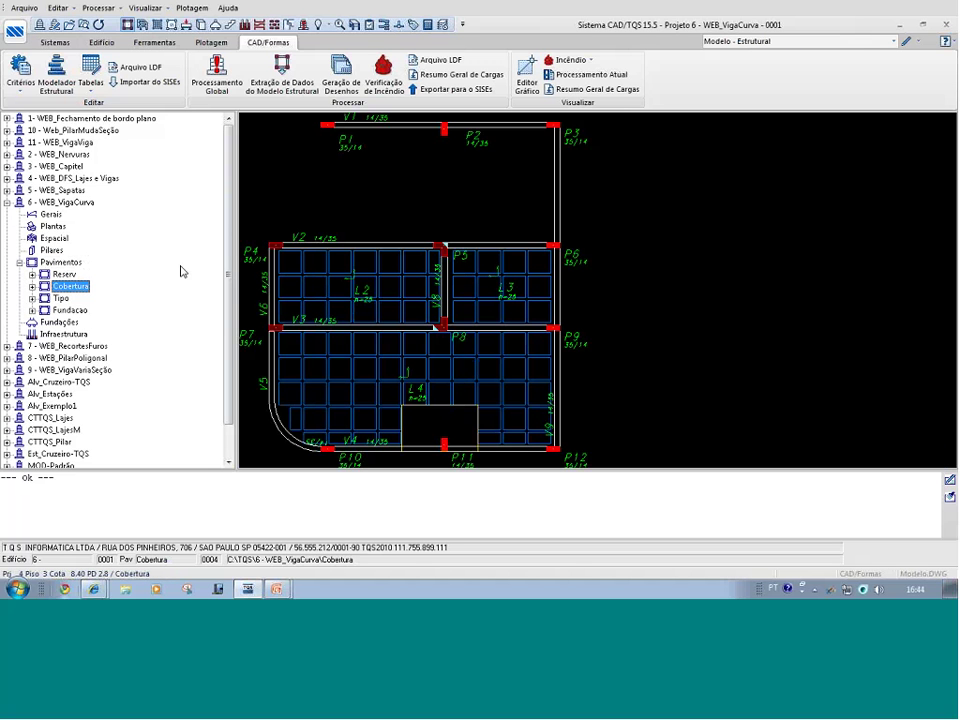
pyautogui.click(905, 42)
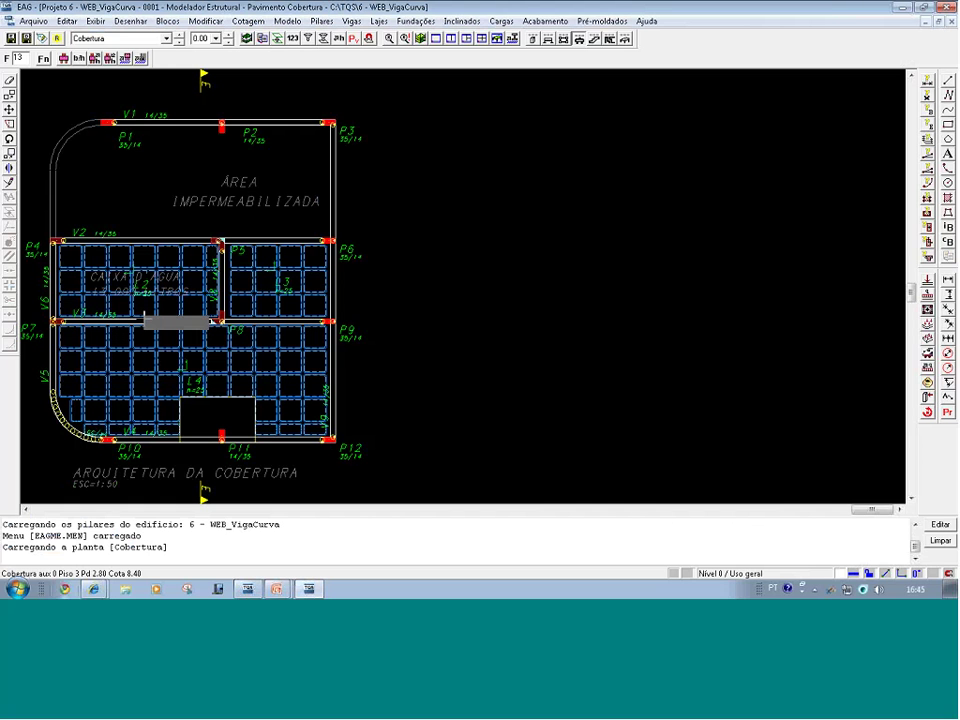
# - Check the section width and height in the current beam data before adding a beam to the Cobertura plan
pyautogui.press('F8')
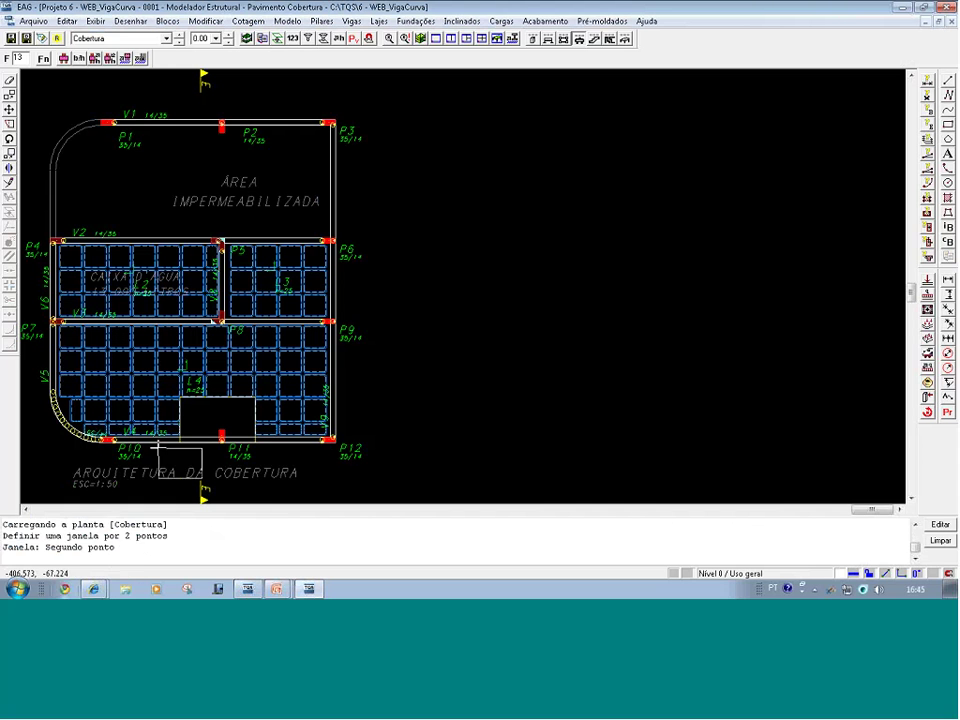
pyautogui.click(27, 300)
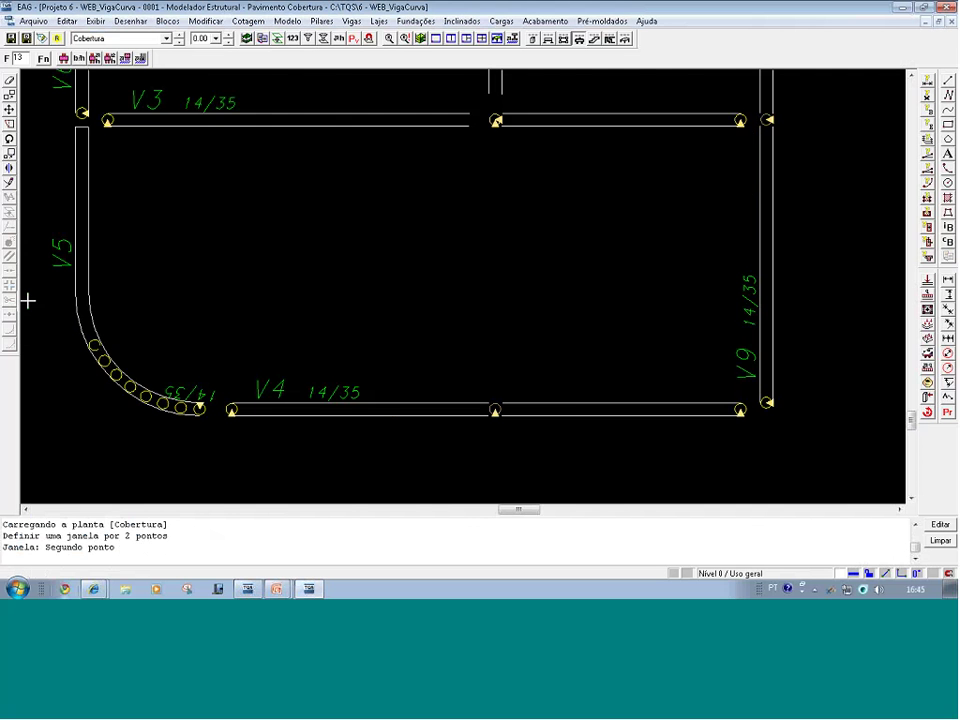
pyautogui.hotkey('shift', 'F8')
pyautogui.press('F8')
pyautogui.click(43, 107)
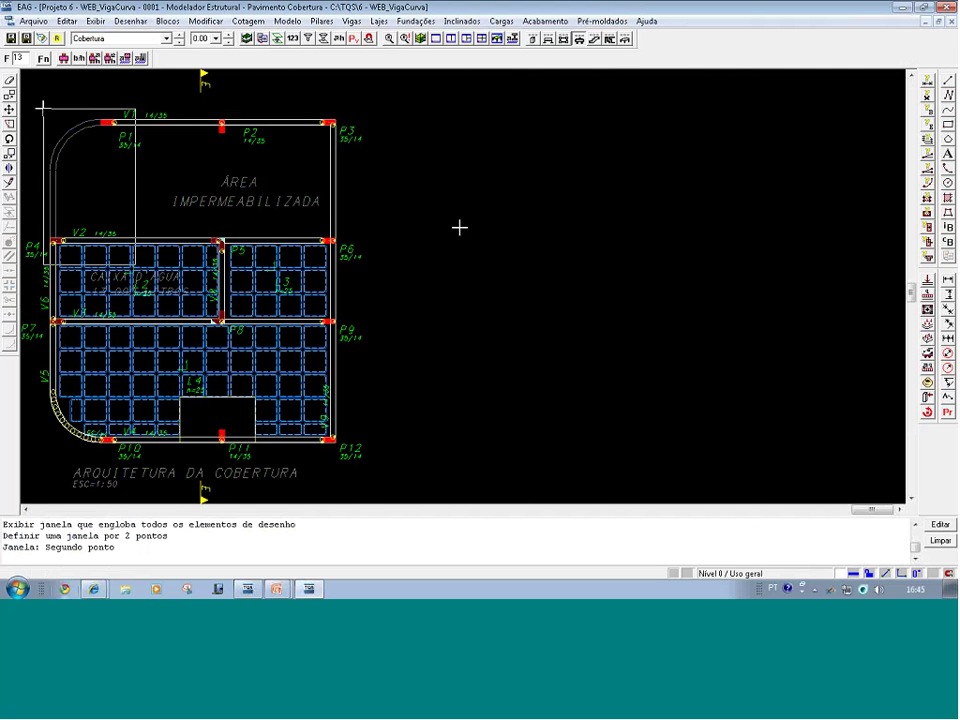
pyautogui.click(308, 257)
pyautogui.click(548, 42)
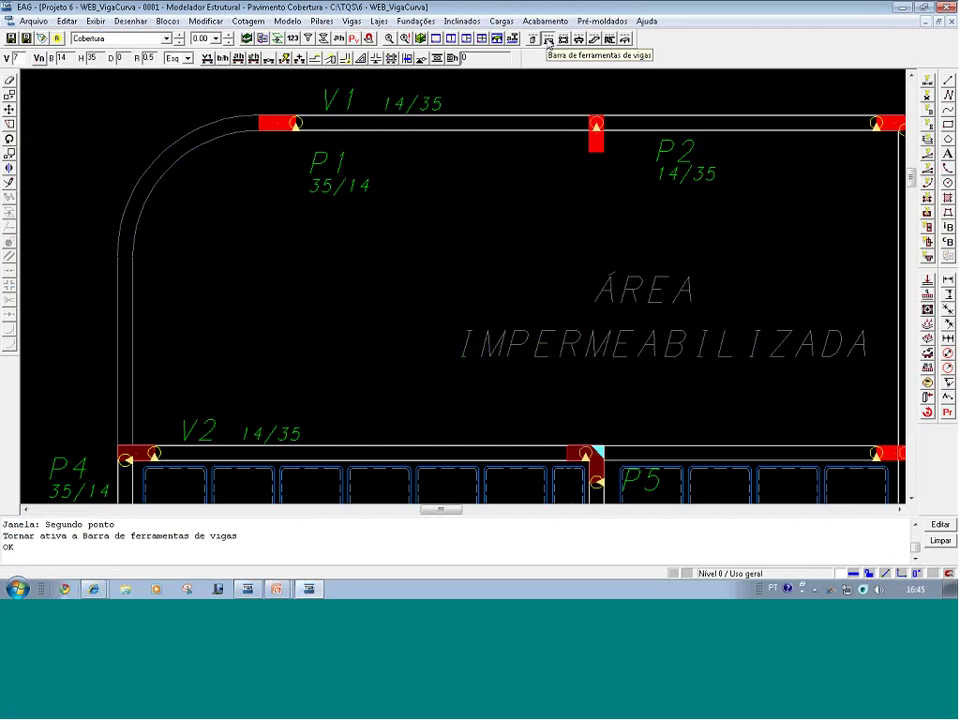
pyautogui.click(225, 60)
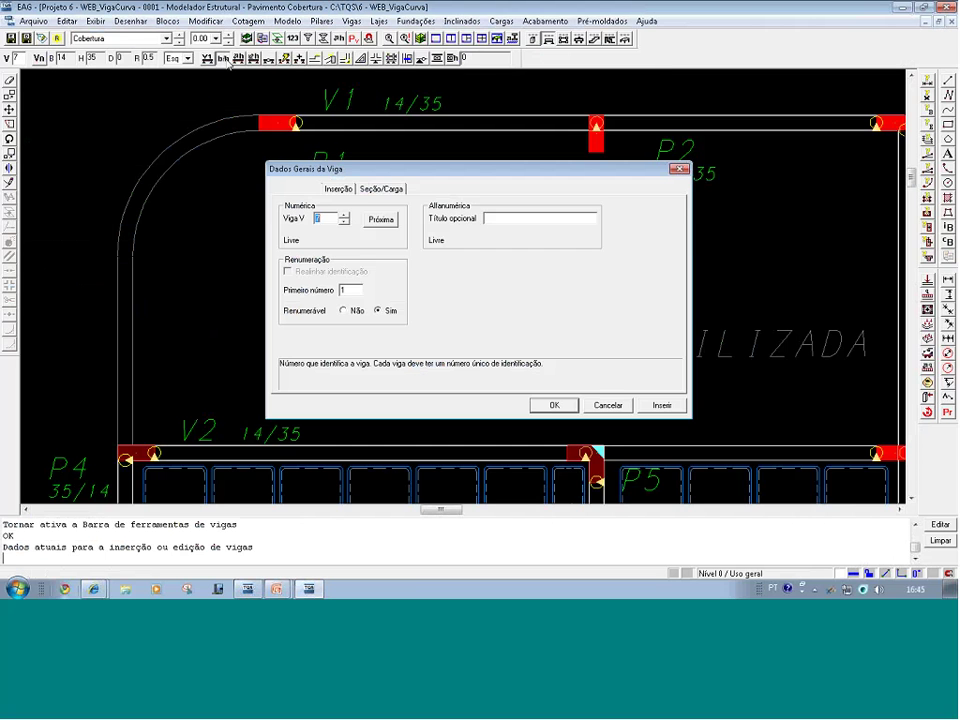
pyautogui.click(368, 190)
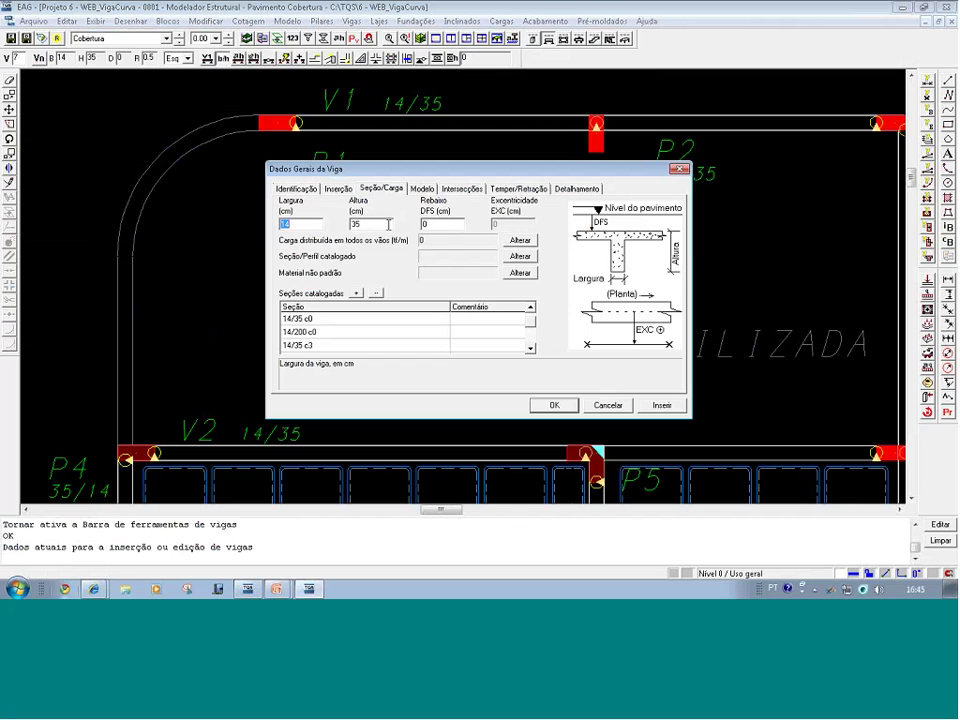
pyautogui.click(553, 404)
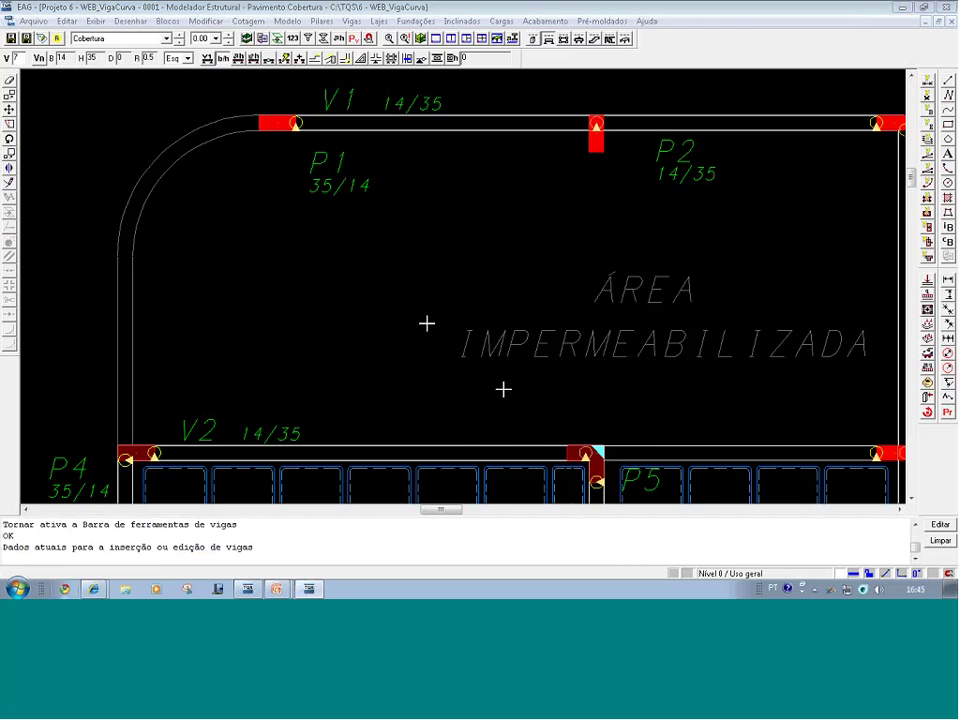
# - Check the insertion face and the finish thickness in the current beam data
pyautogui.click(224, 59)
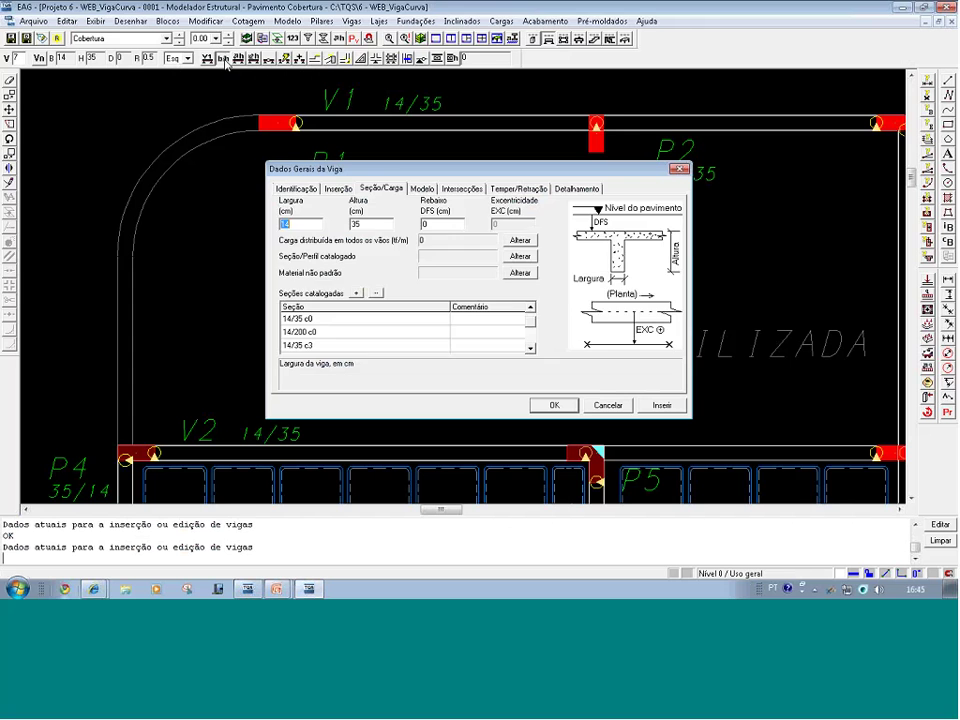
pyautogui.click(322, 190)
pyautogui.doubleClick(426, 223)
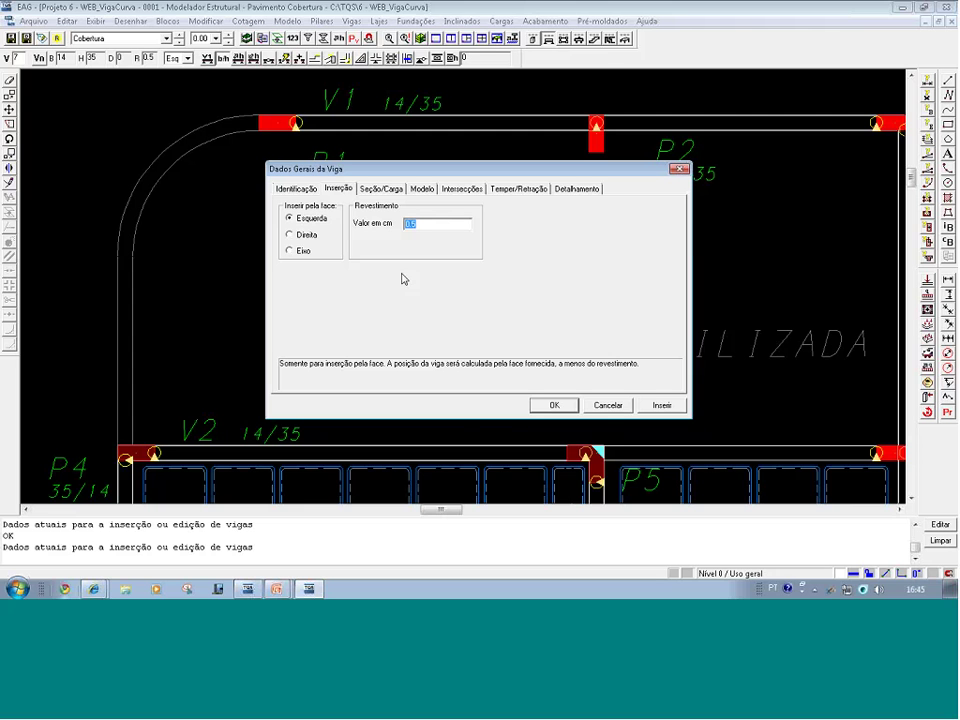
pyautogui.click(553, 404)
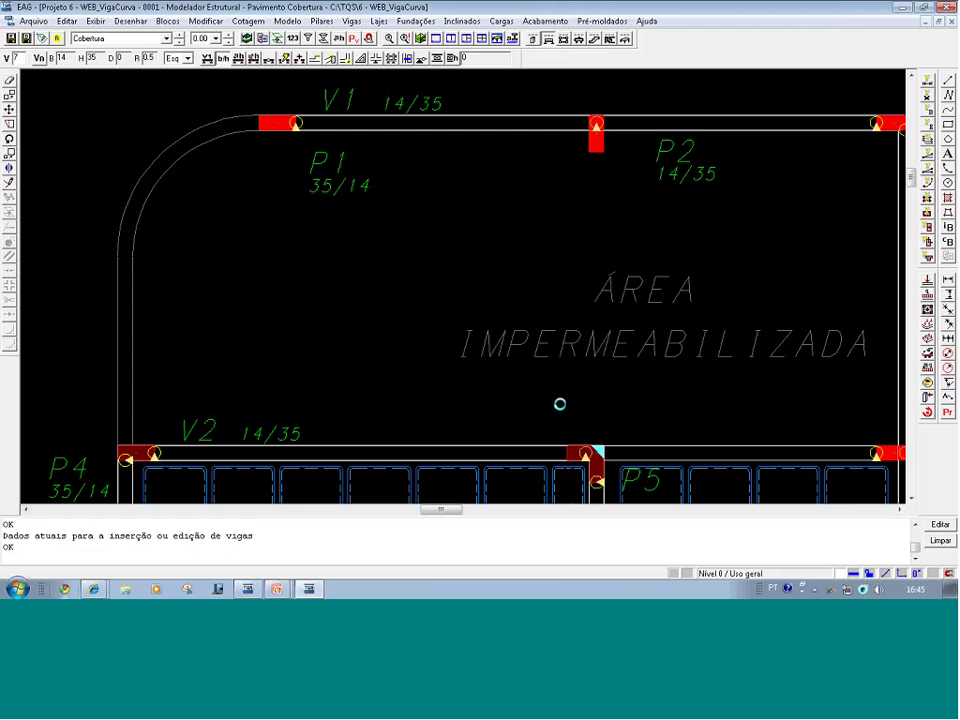
# - Start a new beam at column P4's outer upper corner, using an auxiliary point and orthogonal mode to offset 0.5 horizontally to the architectural wall line
pyautogui.click(206, 59)
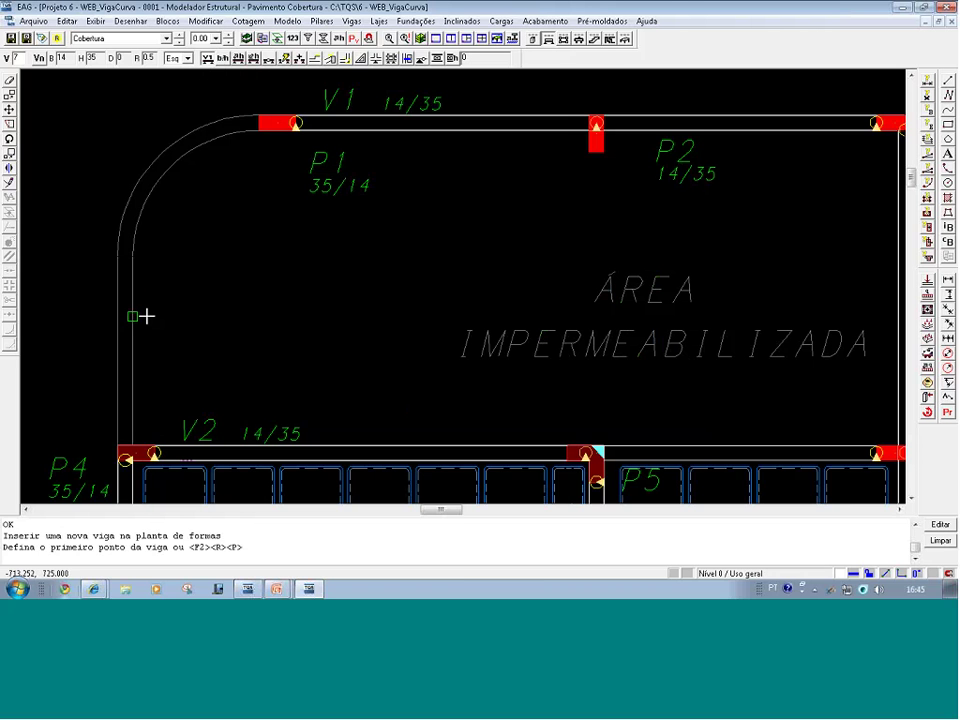
pyautogui.press('F8')
pyautogui.click(90, 417)
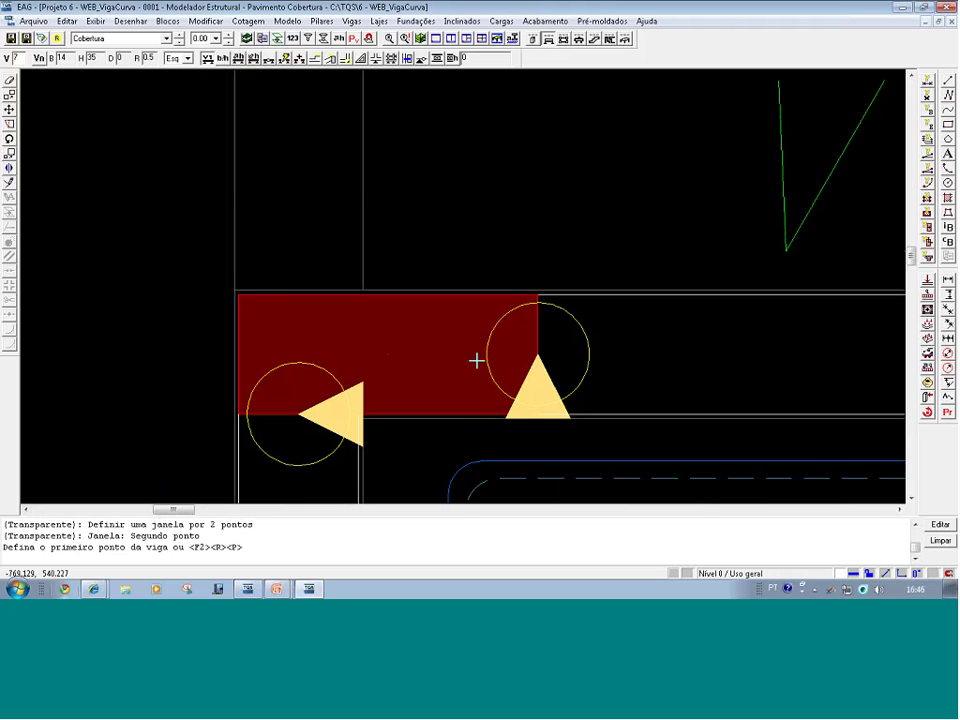
pyautogui.press('F8')
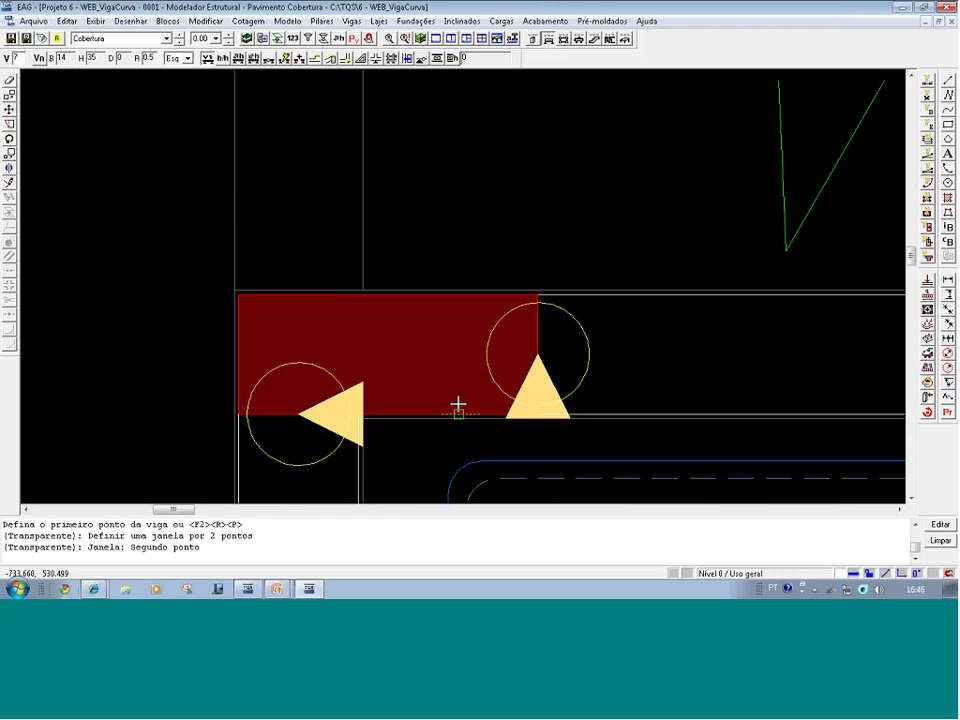
pyautogui.click(169, 182)
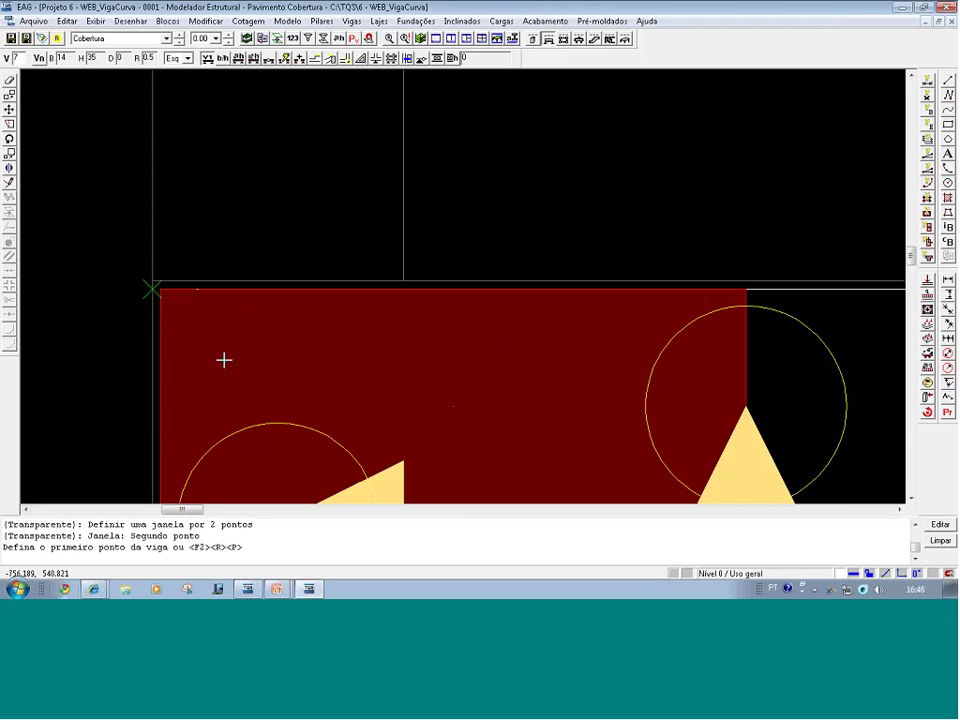
pyautogui.press('a')
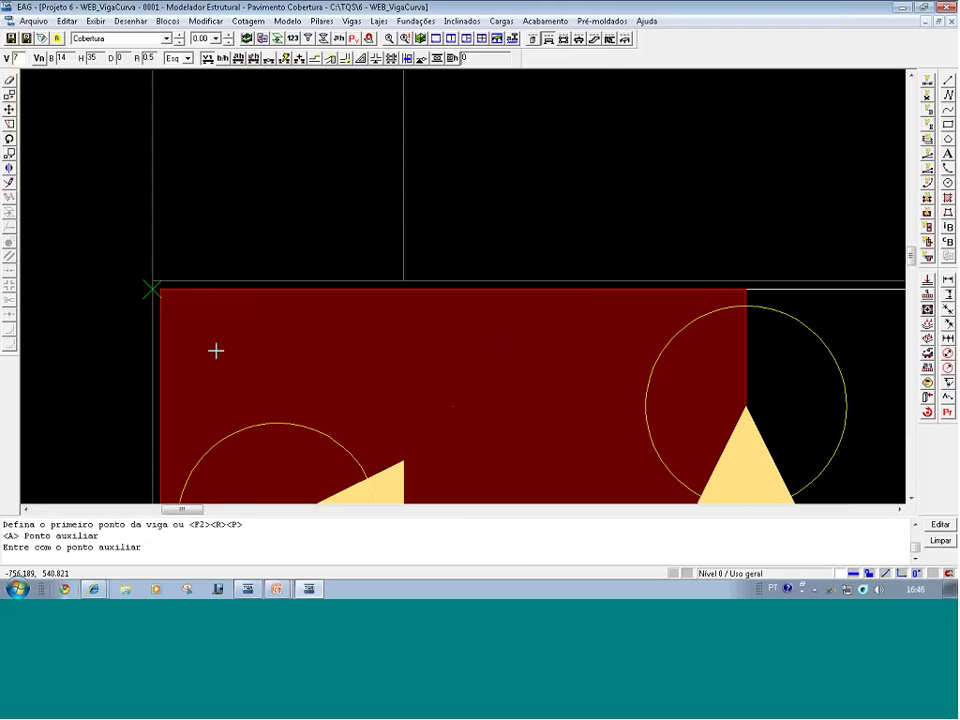
pyautogui.press('F8')
pyautogui.click(81, 216)
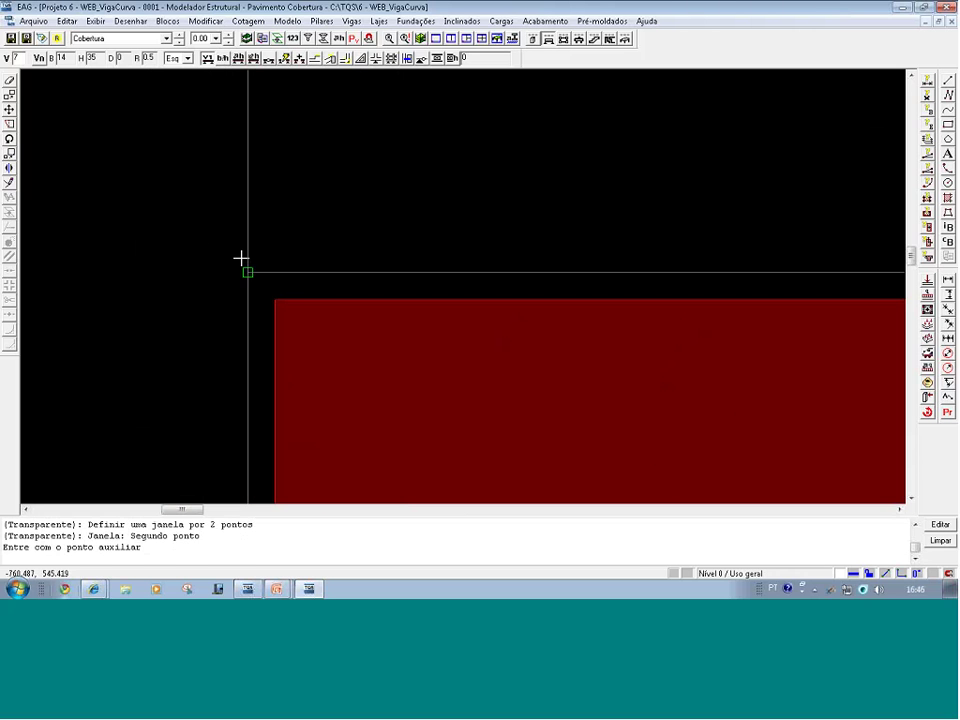
pyautogui.click(268, 297)
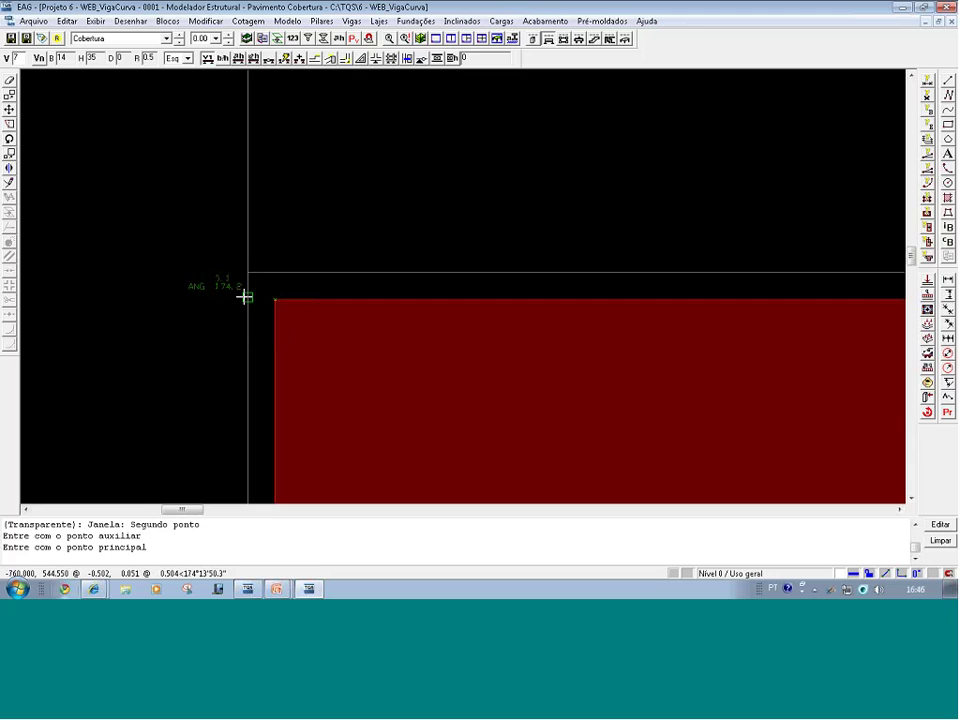
pyautogui.press('F8')
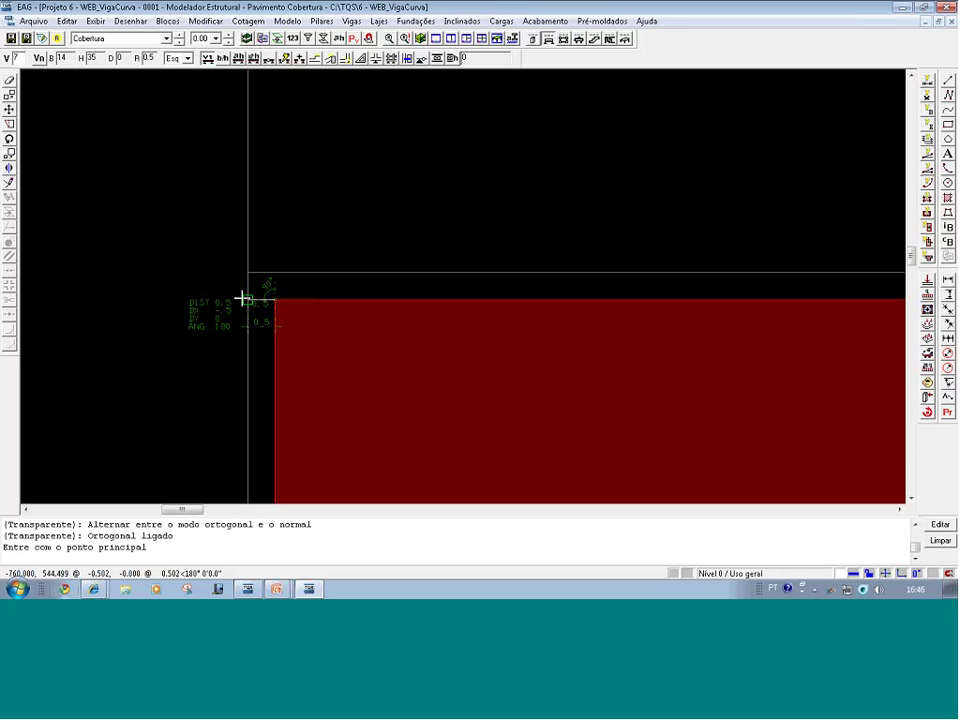
pyautogui.click(243, 297)
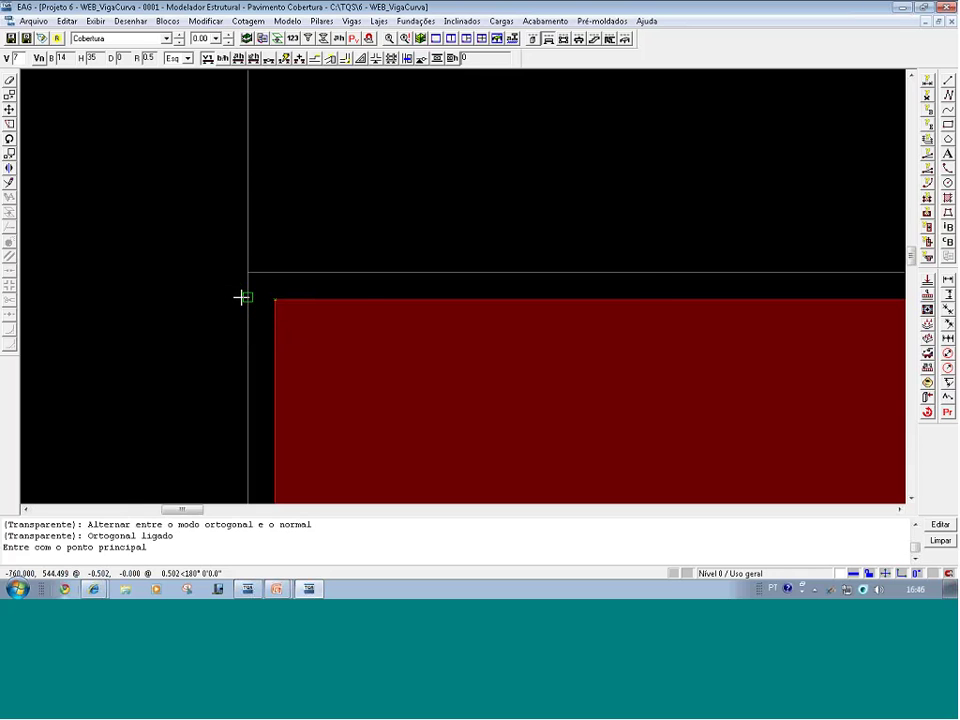
# - Add the beam's straight vertical stretch, about 180.5 long, from column P4 up to where the architectural curve begins
pyautogui.scroll(-1, 253, 151)
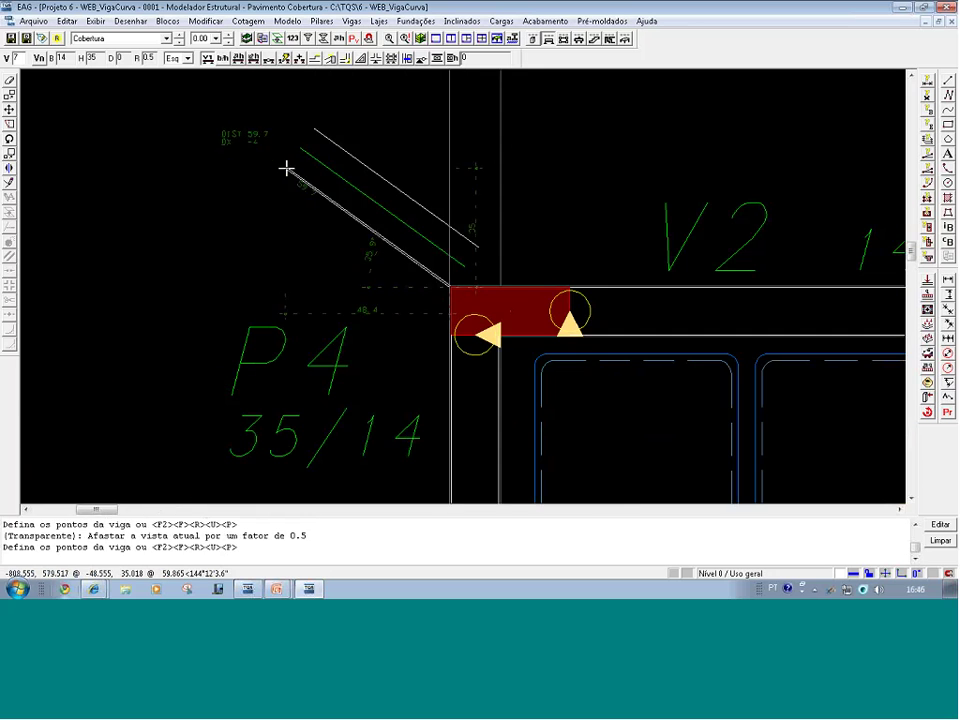
pyautogui.press('F8')
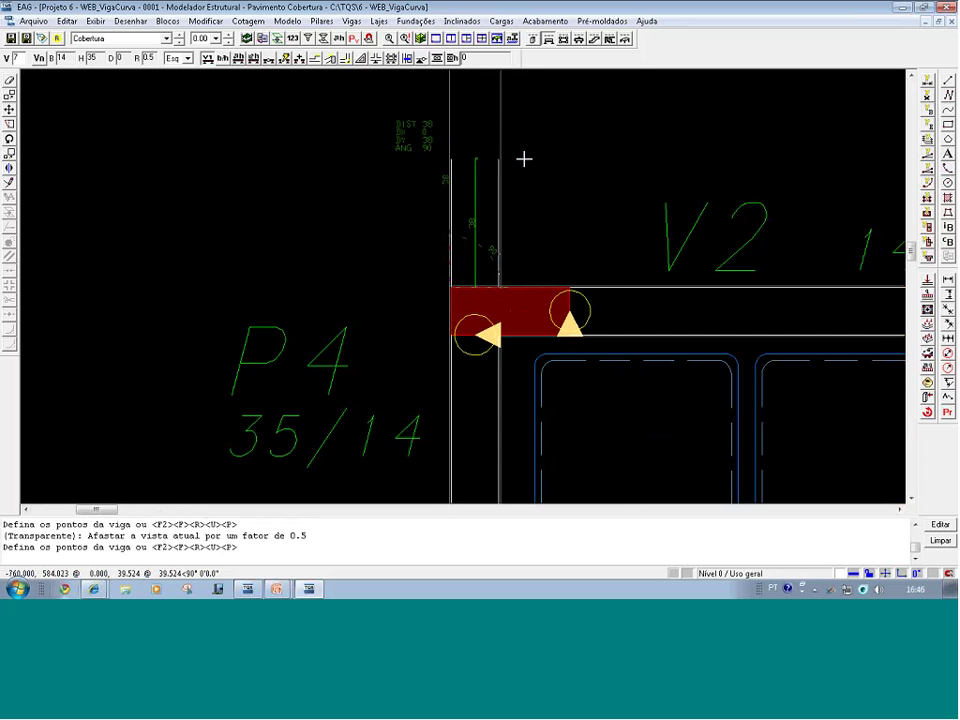
pyautogui.scroll(-1, 510, 162)
pyautogui.scroll(-1, 492, 166)
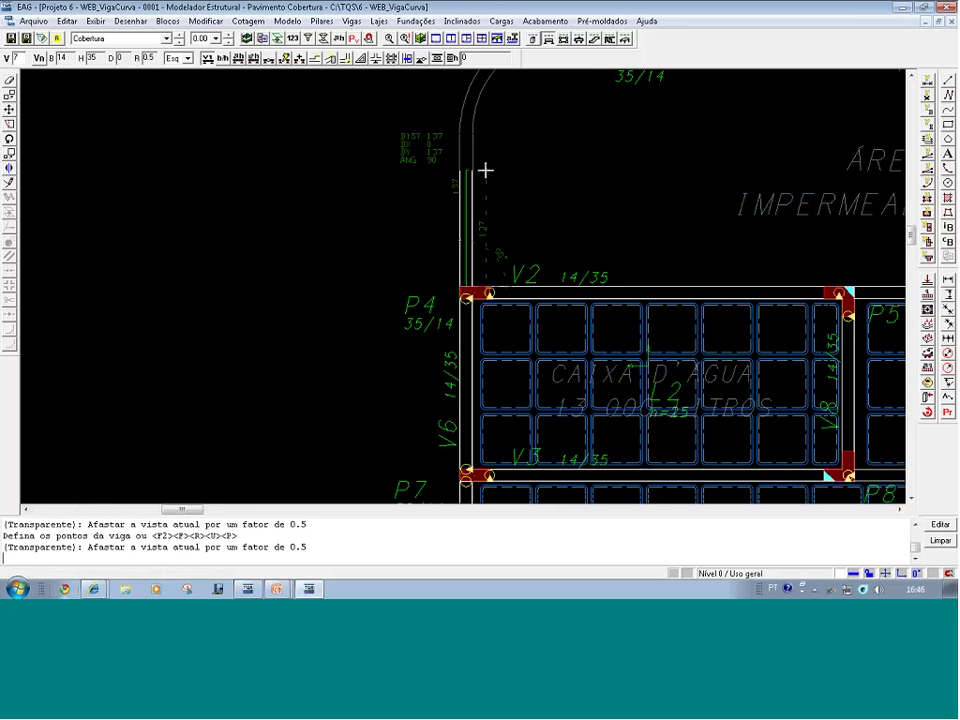
pyautogui.press('F3')
pyautogui.click(499, 335)
pyautogui.click(416, 253)
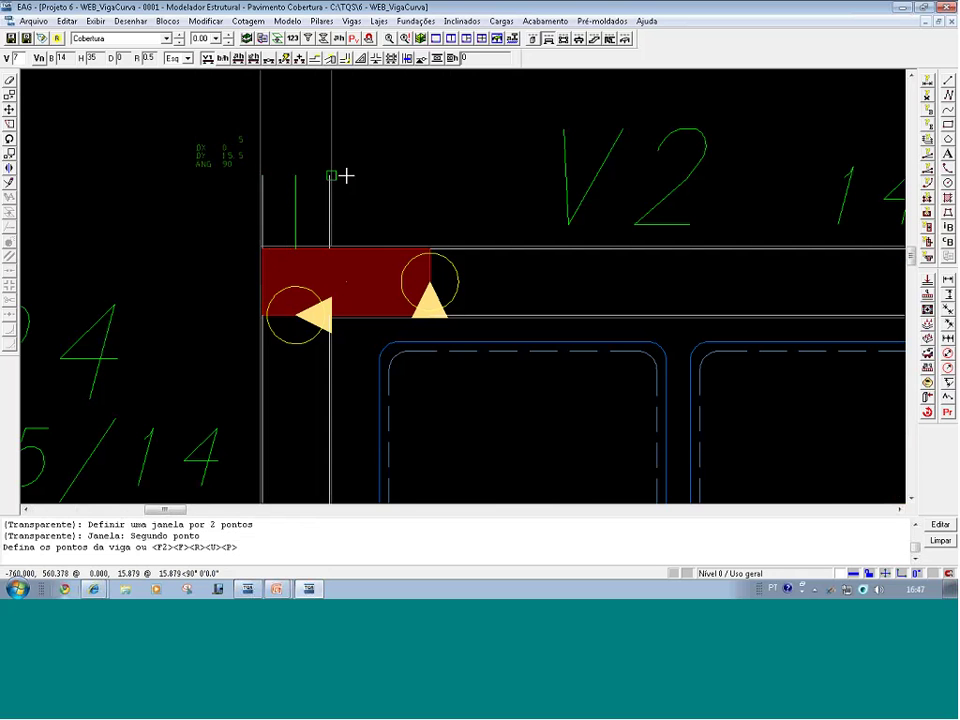
pyautogui.press('pagedown')
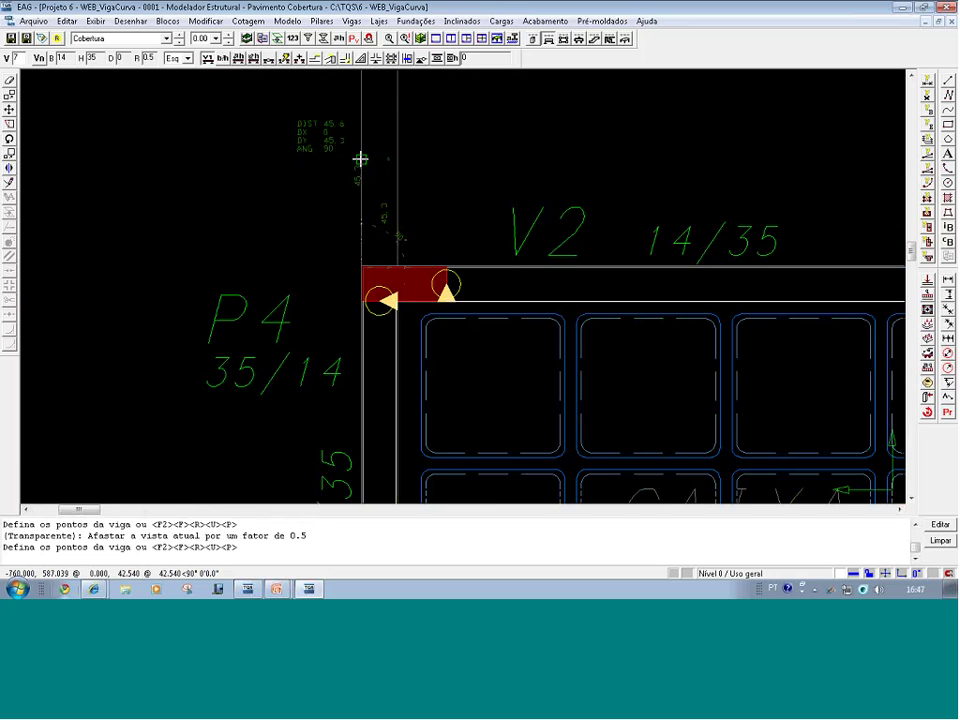
pyautogui.moveTo(360, 159); pyautogui.dragTo(377, 520, button='middle')
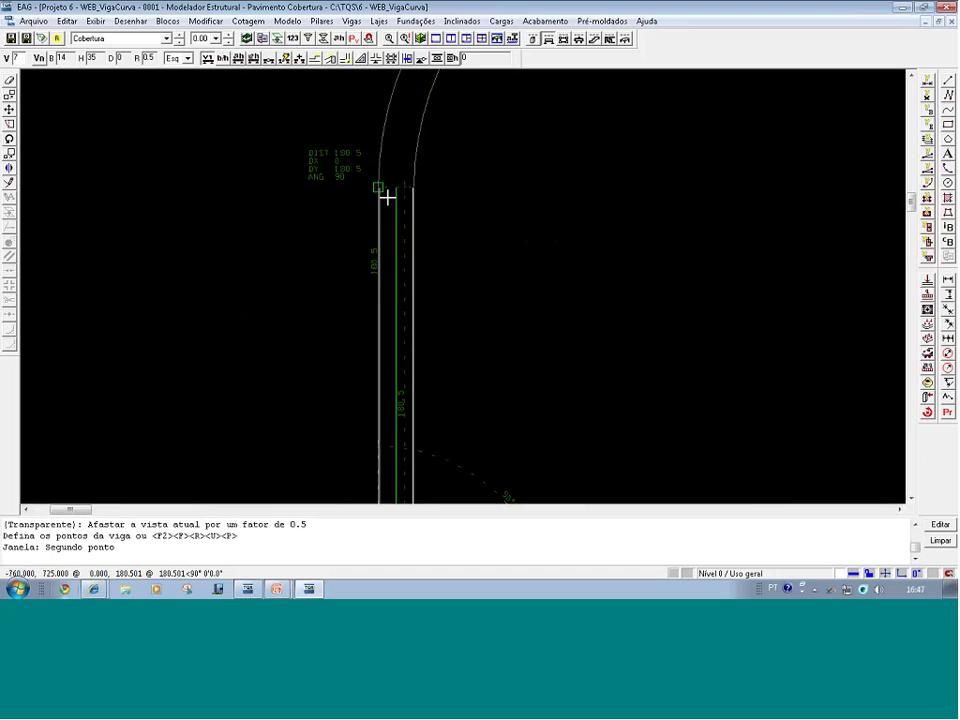
pyautogui.press('F8')
pyautogui.click(435, 223)
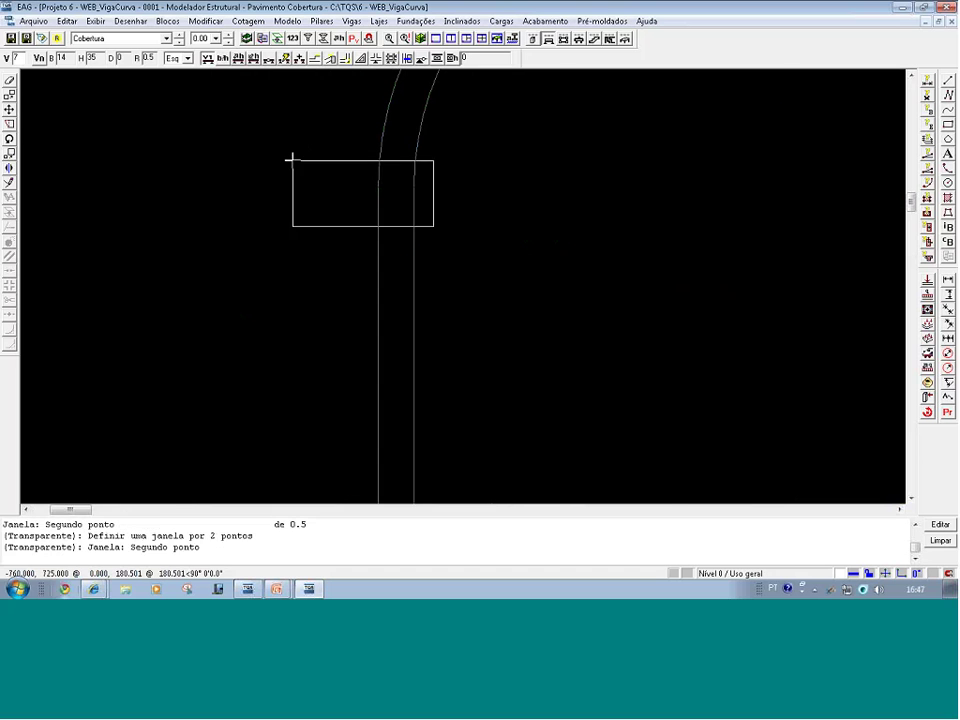
pyautogui.click(289, 156)
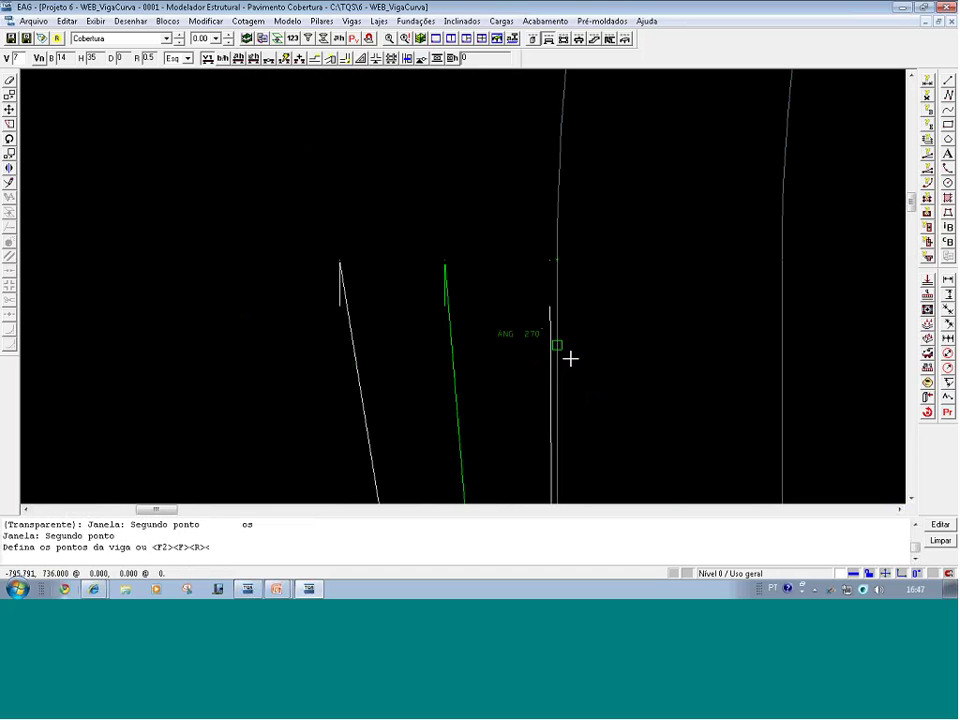
# - Add the arc stretch of the beam along the outer architectural curve toward column P1, discretized with 7 points
pyautogui.scroll(-2, 647, 212)
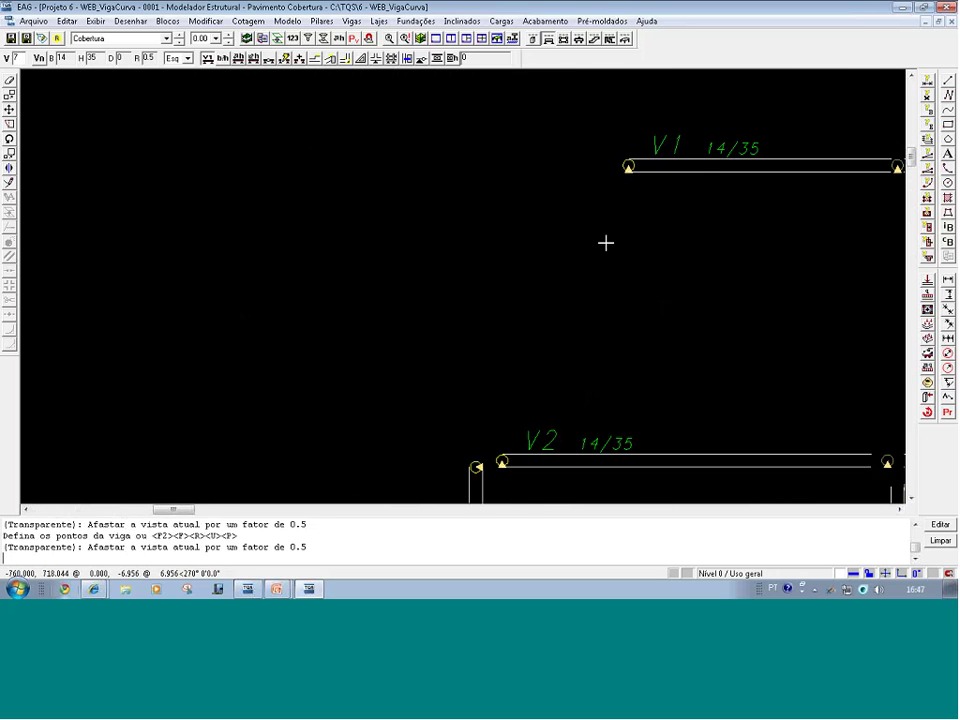
pyautogui.press('F8')
pyautogui.click(638, 321)
pyautogui.click(403, 94)
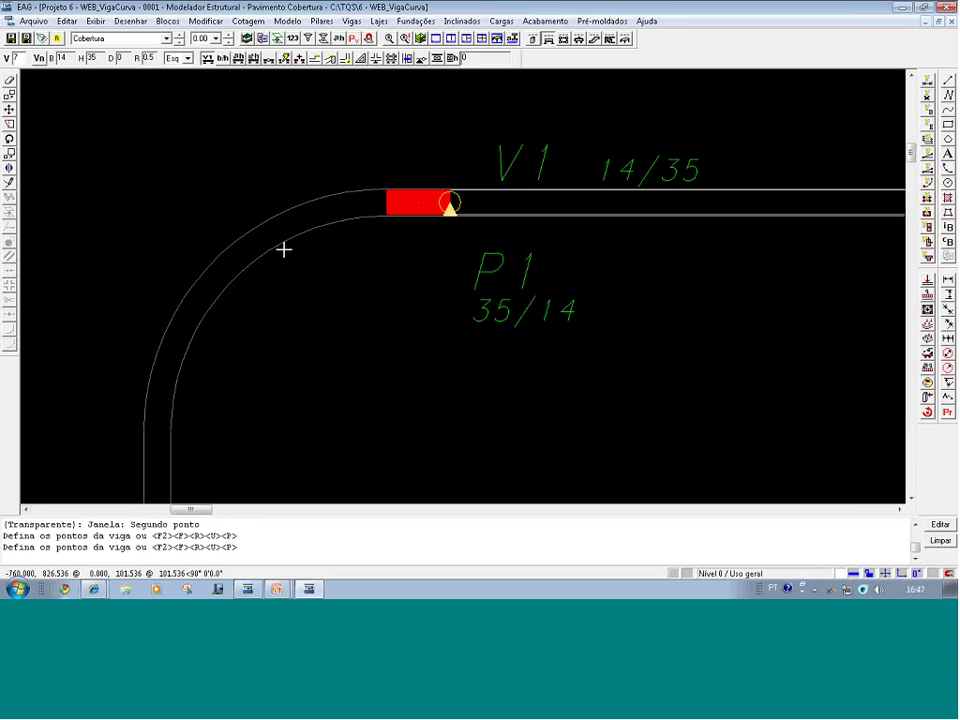
pyautogui.press('r')
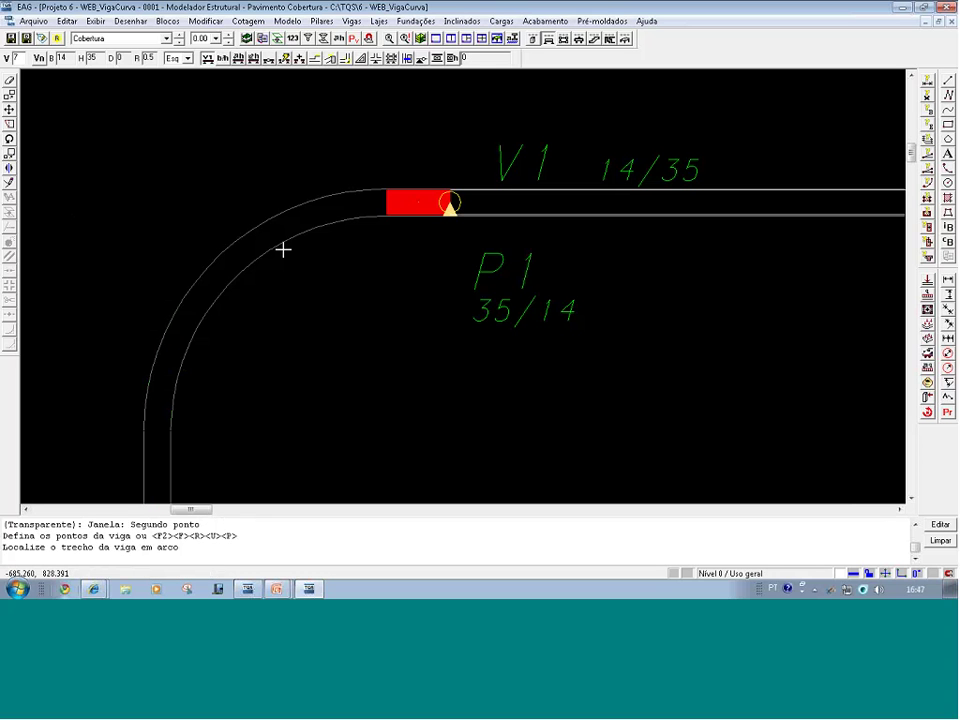
pyautogui.click(264, 223)
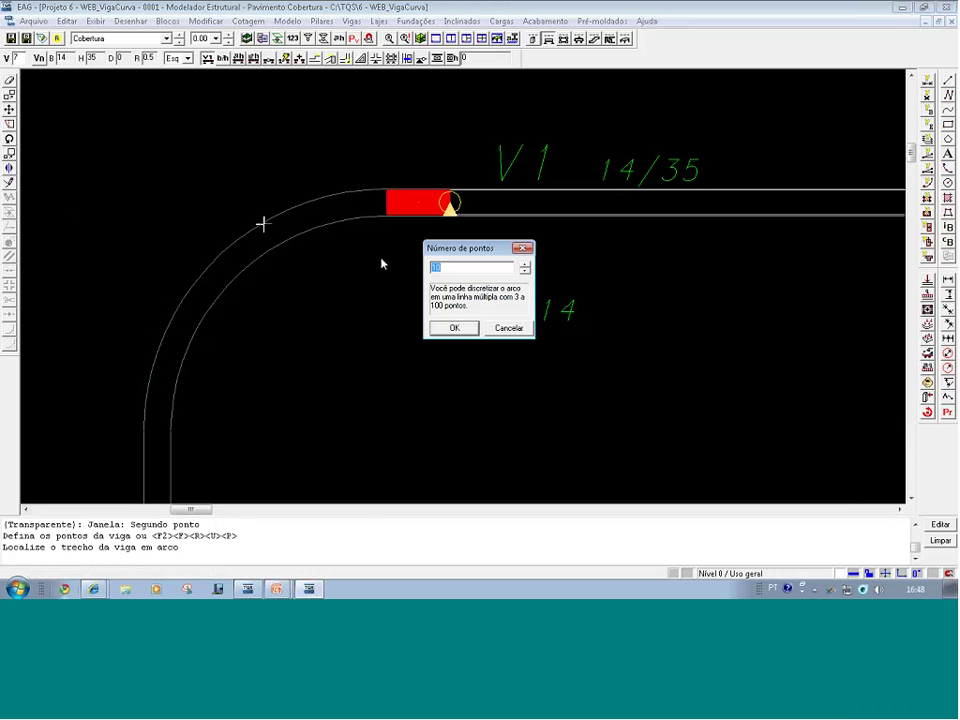
pyautogui.write('7')
pyautogui.click(454, 330)
pyautogui.click(454, 330)
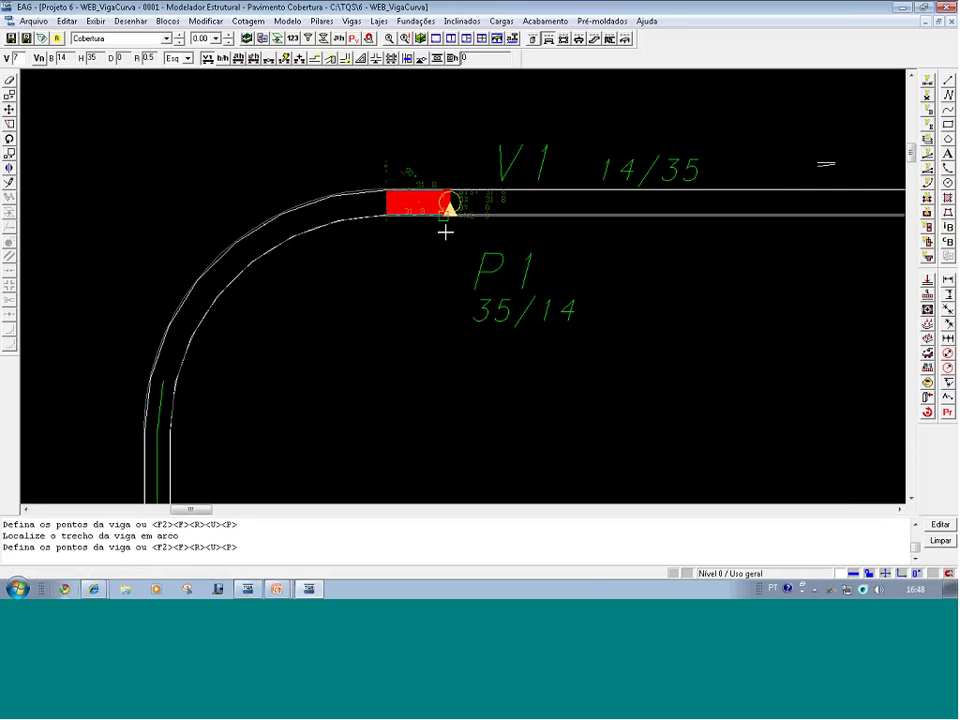
# - Extend the beam horizontally from the end of the arc to the middle of column P1 and finish it
pyautogui.press('F8')
pyautogui.click(435, 276)
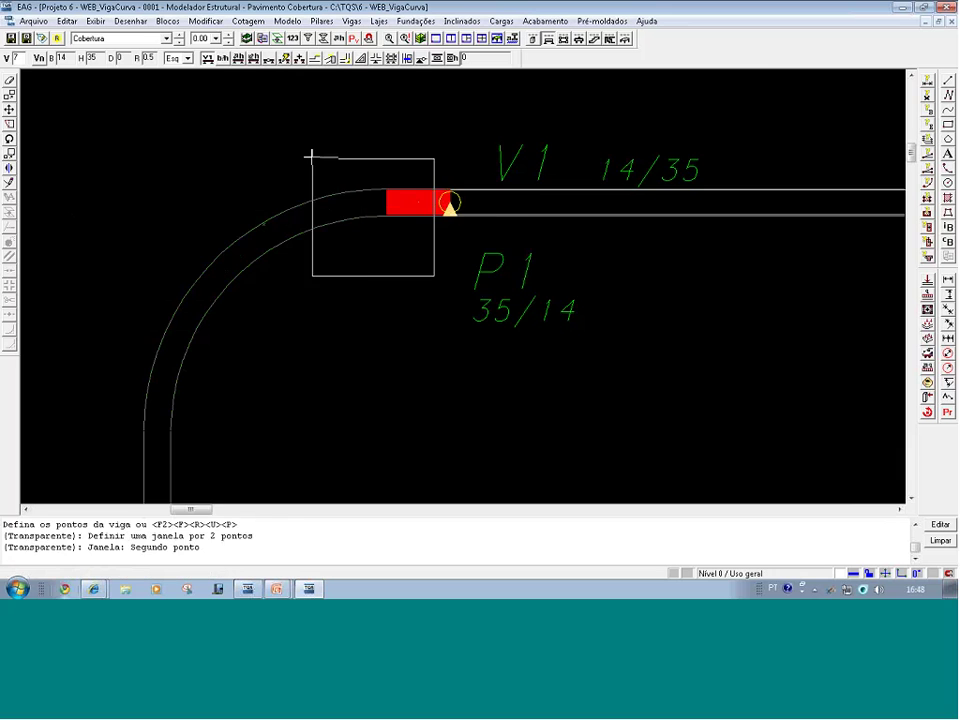
pyautogui.click(311, 155)
pyautogui.press('F8')
pyautogui.click(319, 208)
pyautogui.click(234, 174)
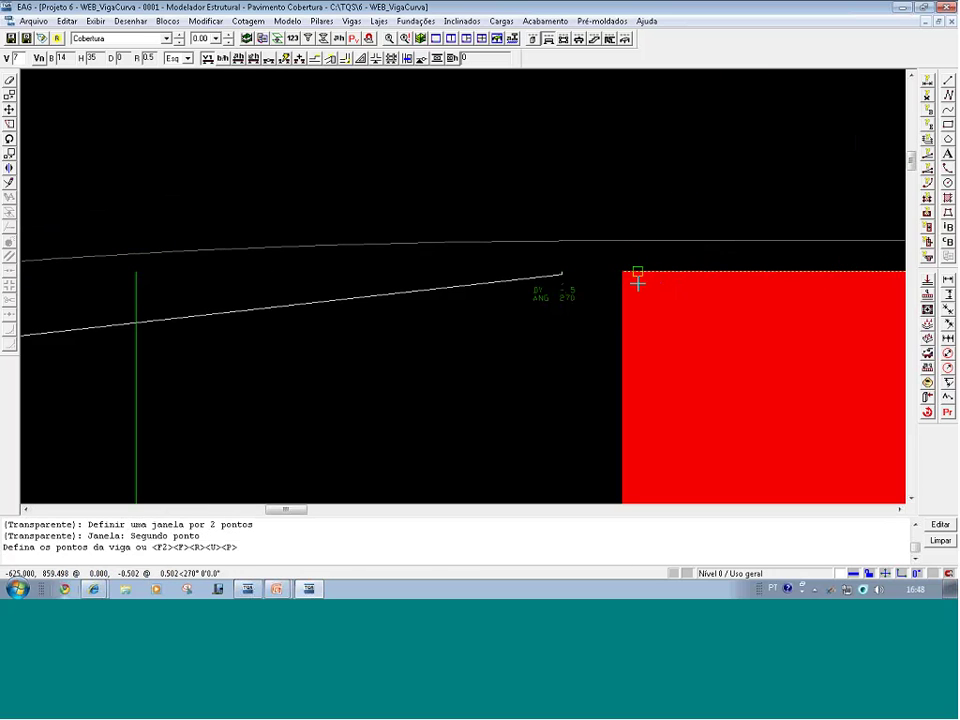
pyautogui.scroll(-1, 716, 431)
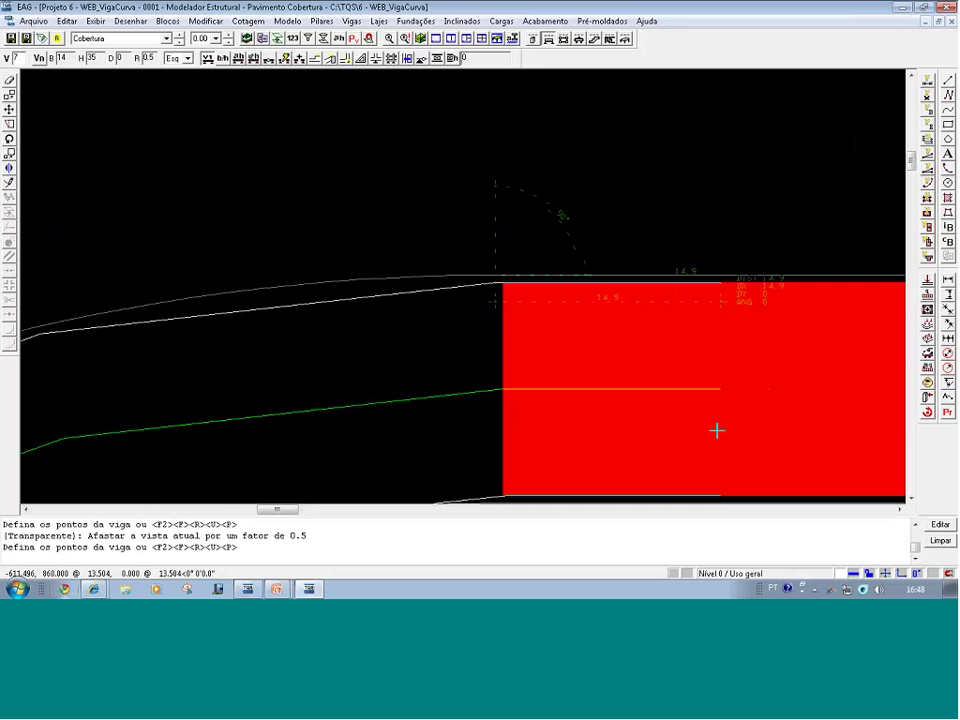
pyautogui.click(619, 389)
pyautogui.press('Return')
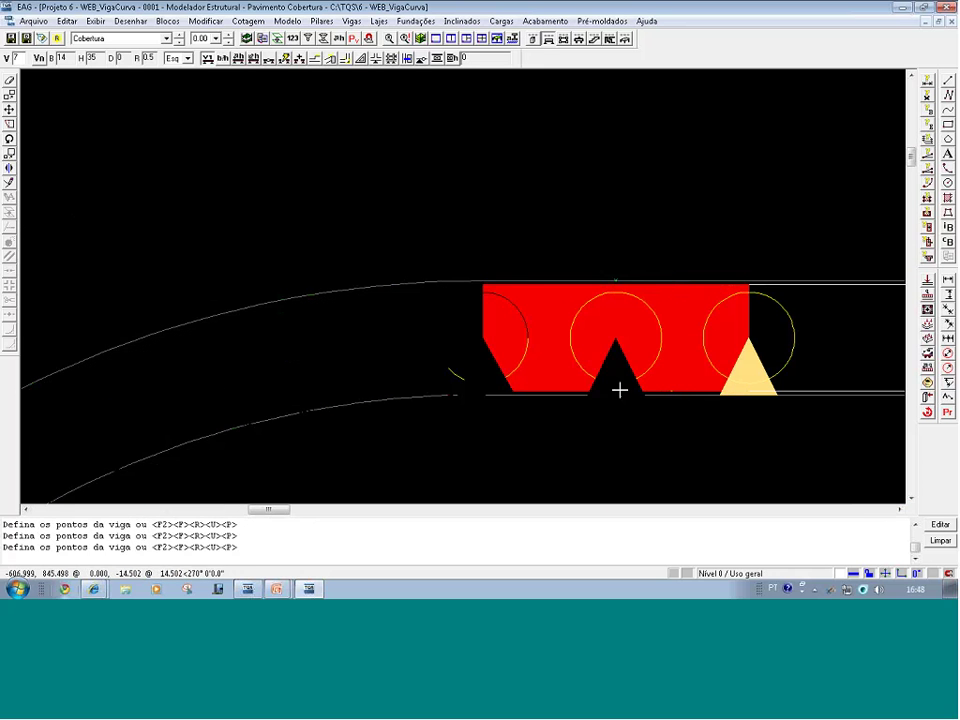
# - Examine the new curved beam between P4 and P1 and compare it with the existing curved beam V5 near column P10
pyautogui.hotkey('shift', 'F8')
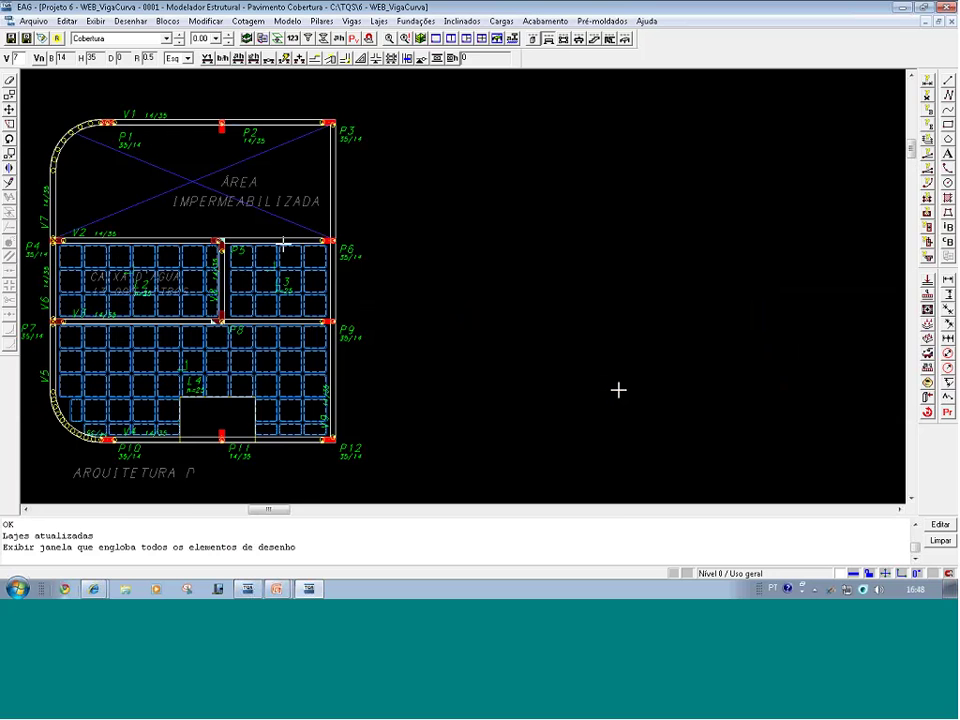
pyautogui.press('F8')
pyautogui.click(394, 276)
pyautogui.click(47, 94)
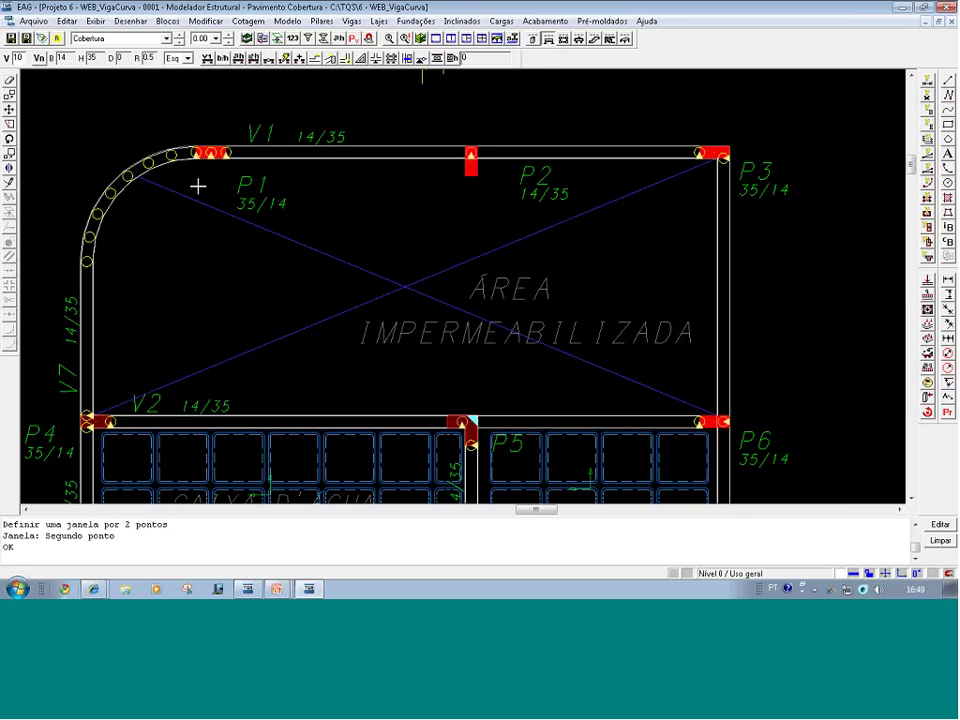
pyautogui.hotkey('shift', 'F8')
pyautogui.press('F8')
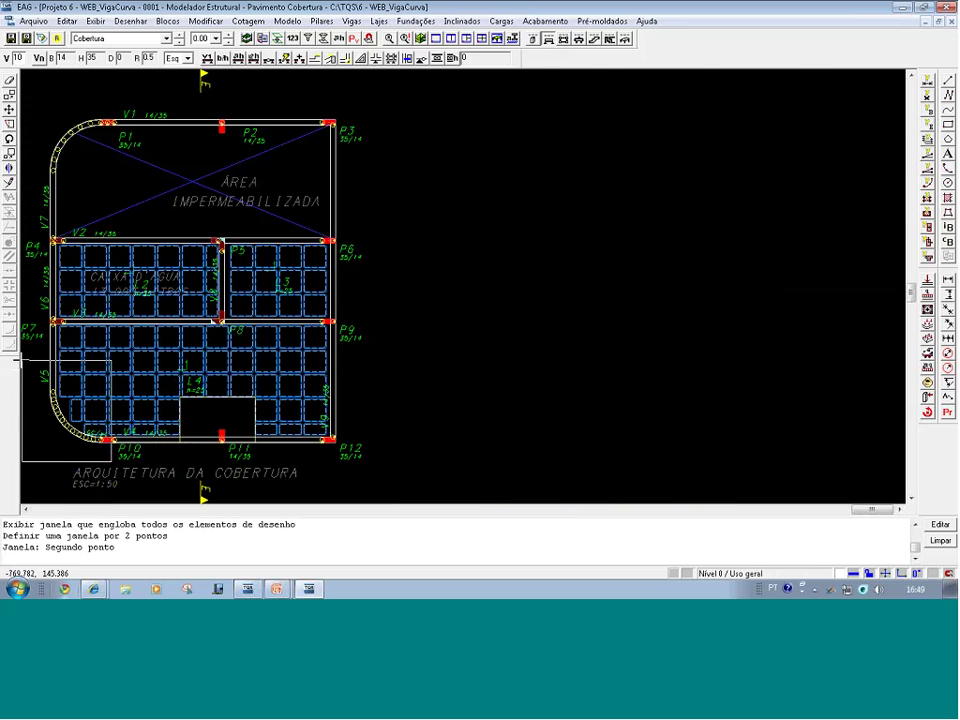
pyautogui.click(20, 359)
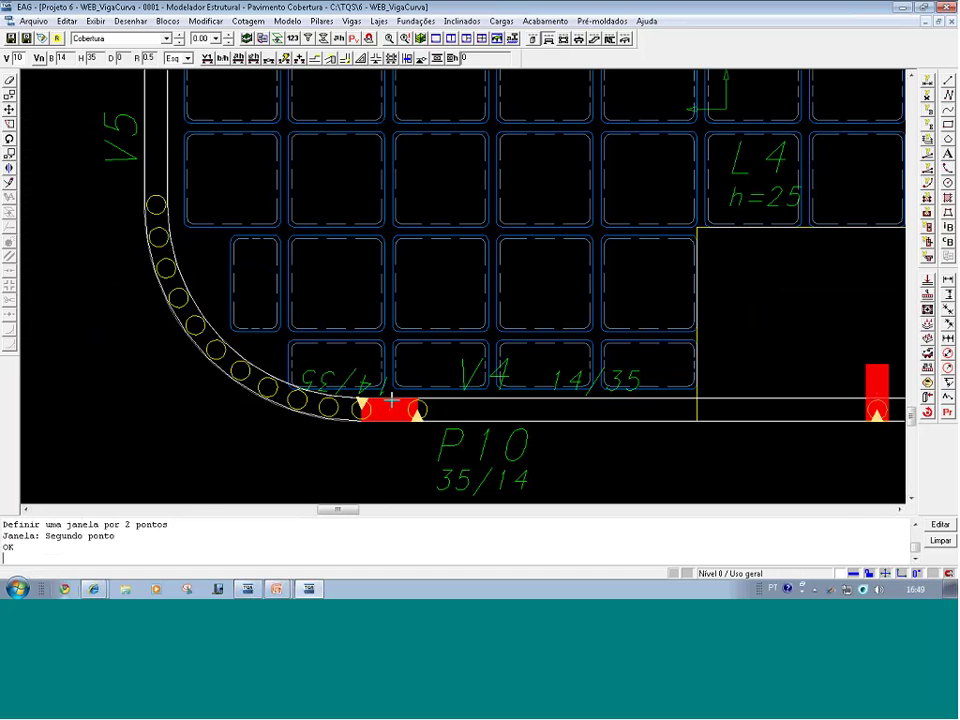
pyautogui.hotkey('shift', 'F8')
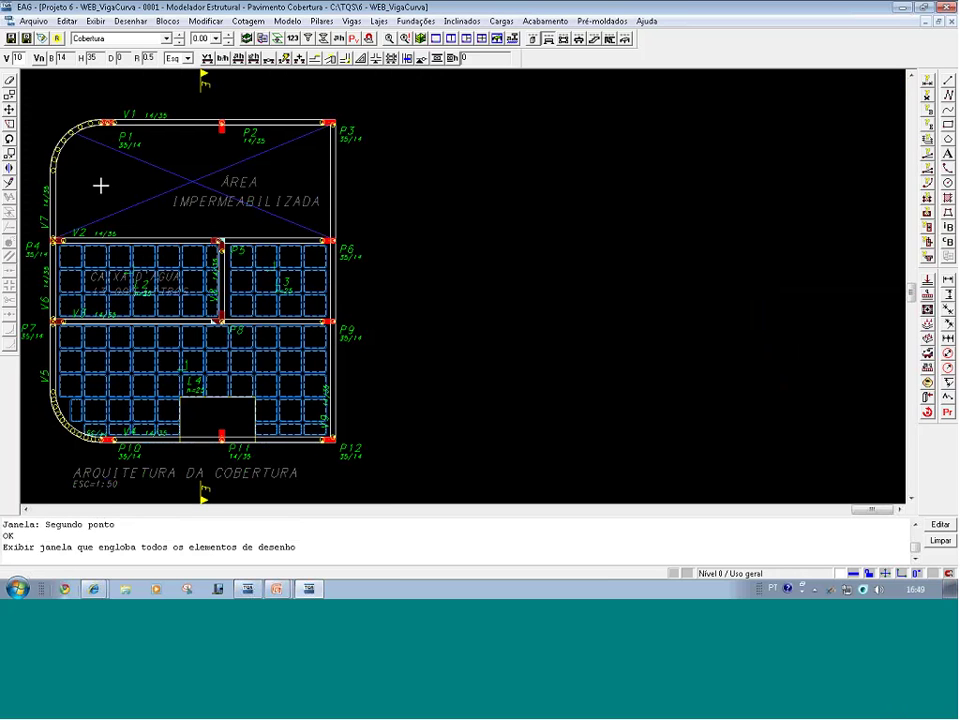
# - Close the structural model of 6 - WEB_VigaCurva without saving the changes and collapse that building in the project tree
pyautogui.click(950, 8)
pyautogui.click(529, 343)
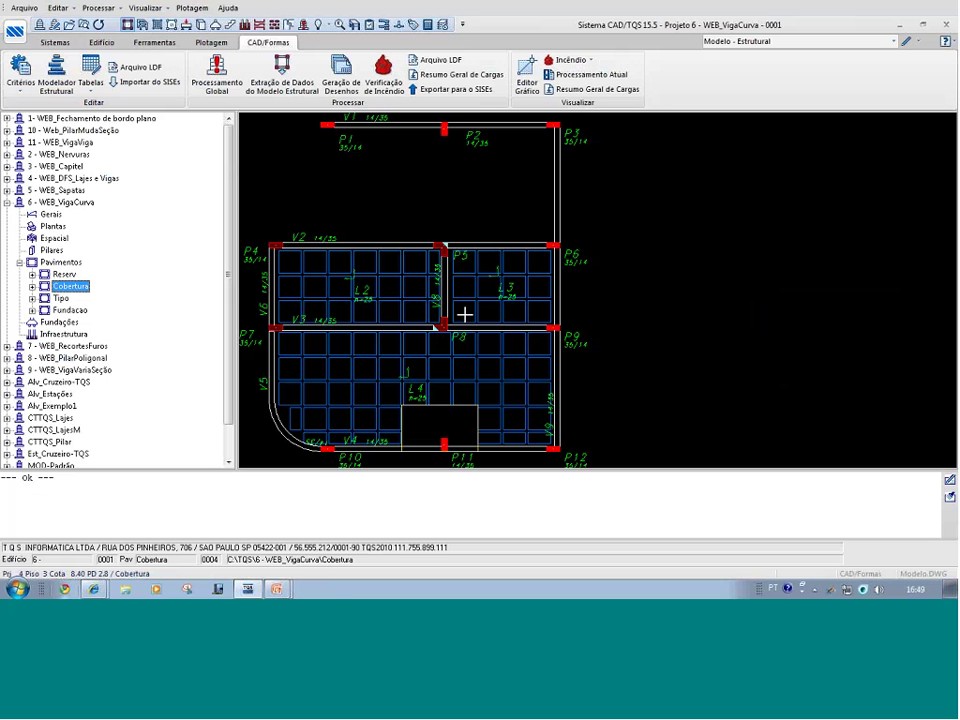
pyautogui.click(7, 202)
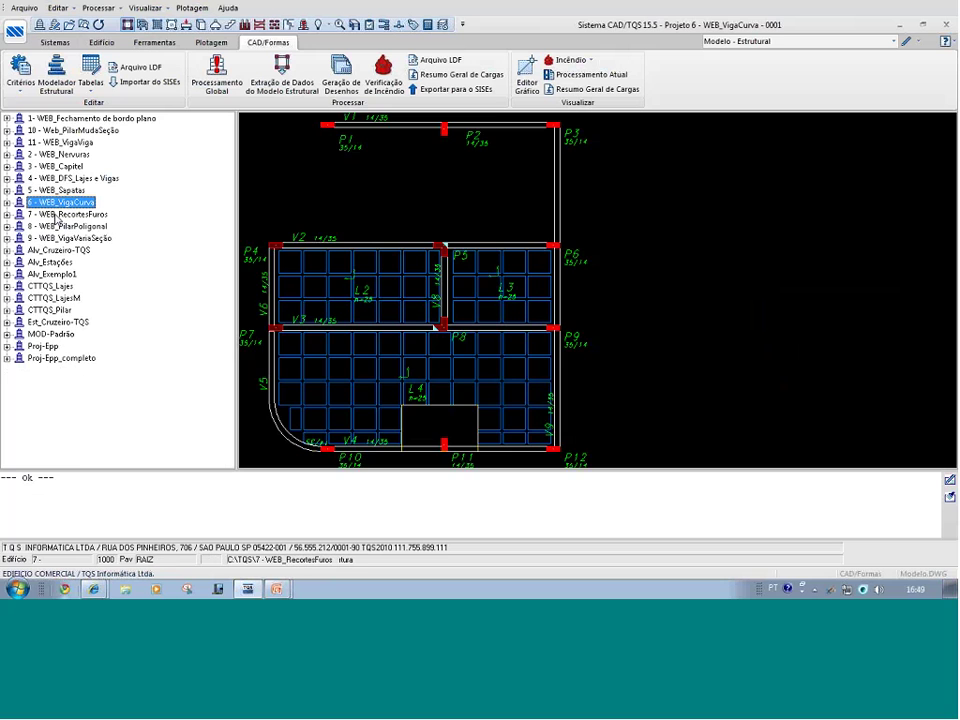
# - Select the COBERT floor of building 7 - WEB_RecortesFuros in the project tree
pyautogui.doubleClick(55, 214)
pyautogui.doubleClick(60, 274)
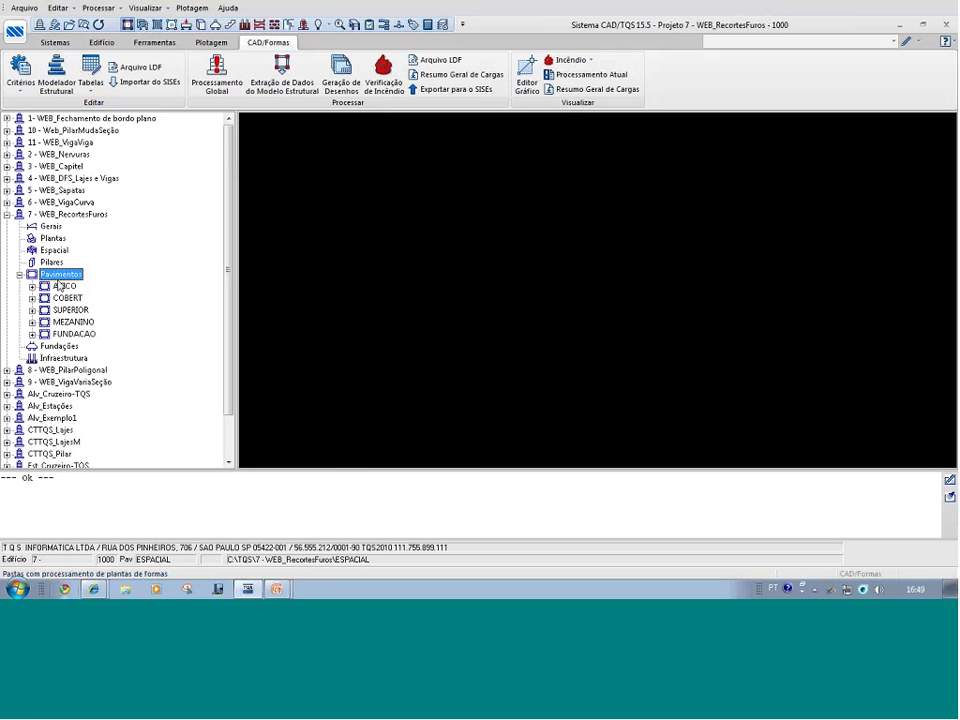
pyautogui.click(66, 298)
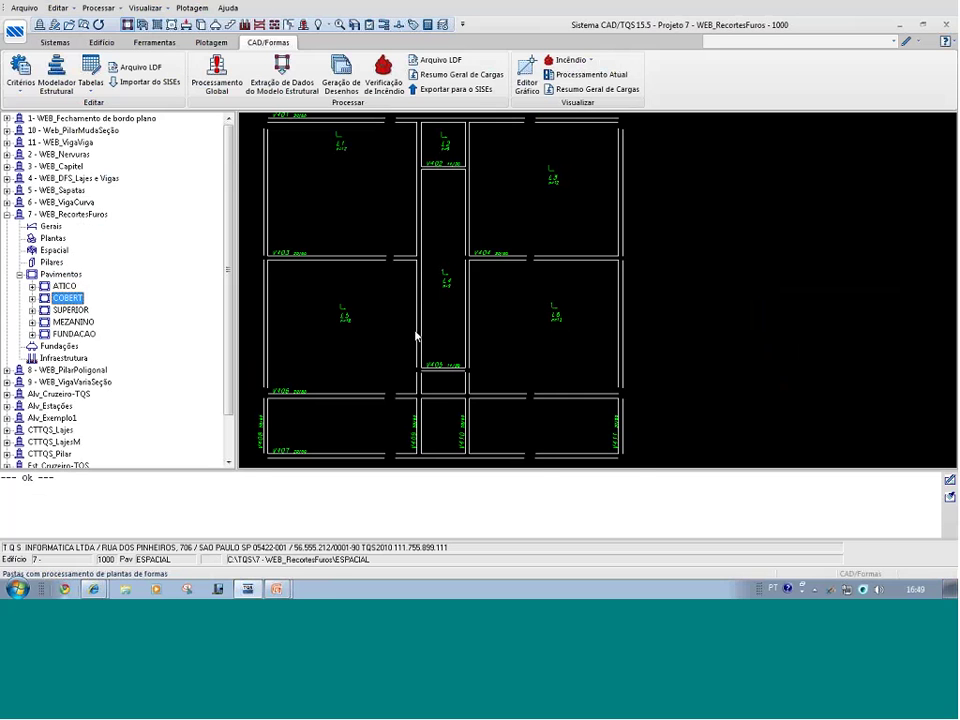
# - Open the structural model of the COBERT floor at slab L10, between columns PT5 and P18
pyautogui.doubleClick(439, 332)
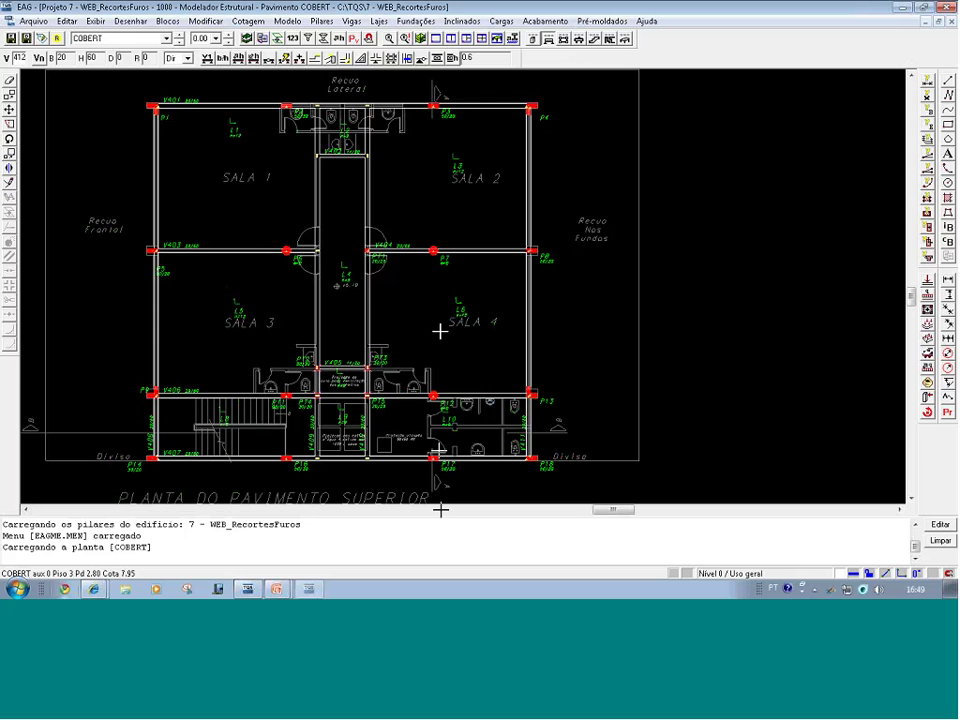
pyautogui.click(553, 483)
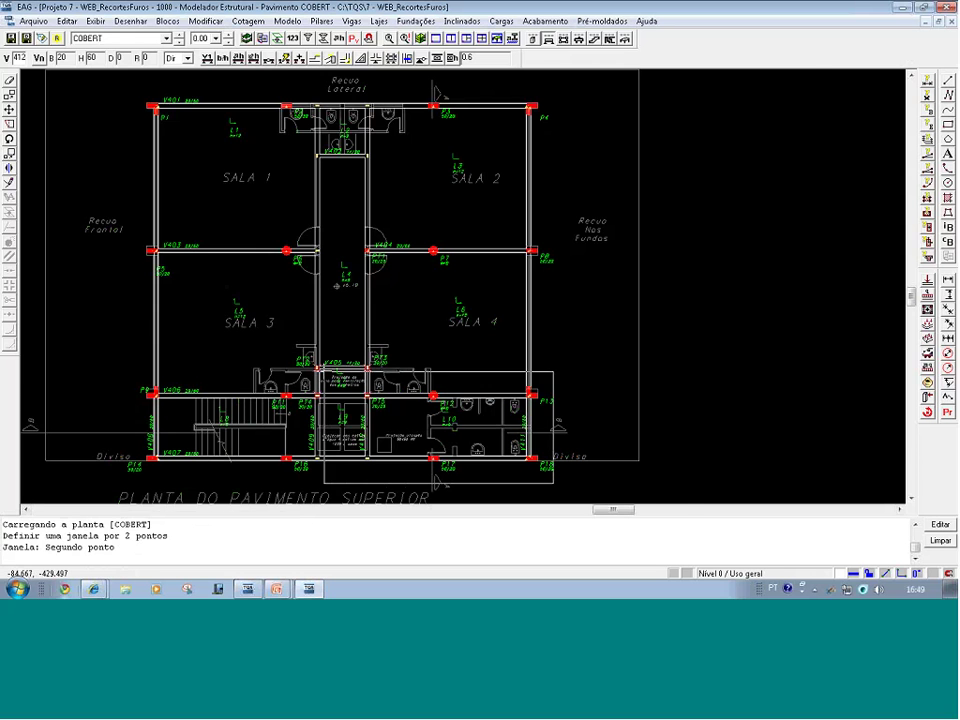
pyautogui.click(323, 371)
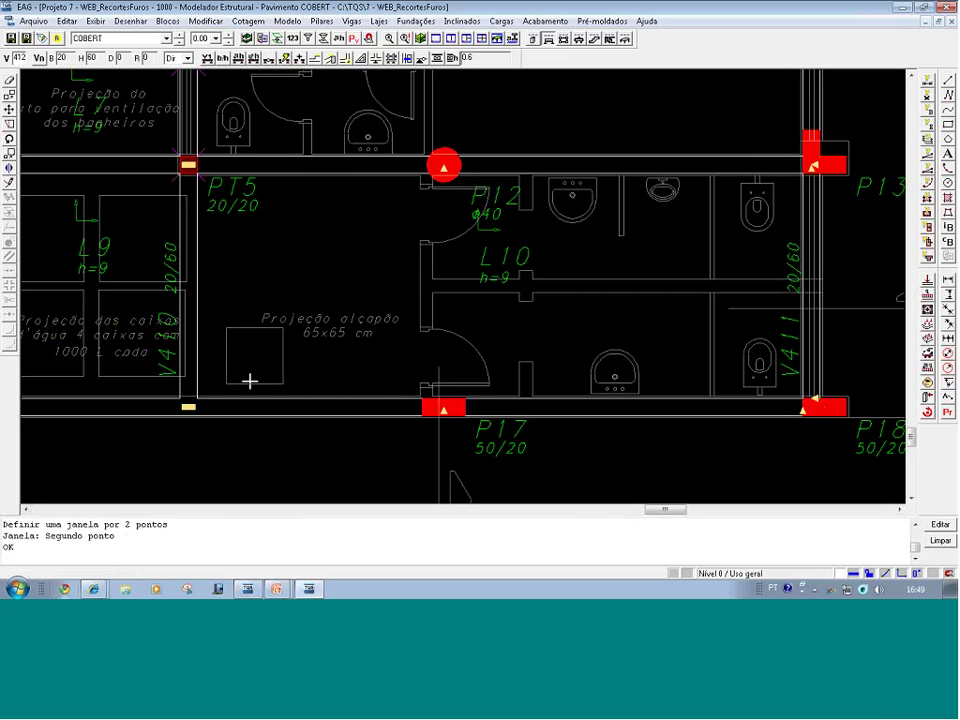
pyautogui.click(380, 23)
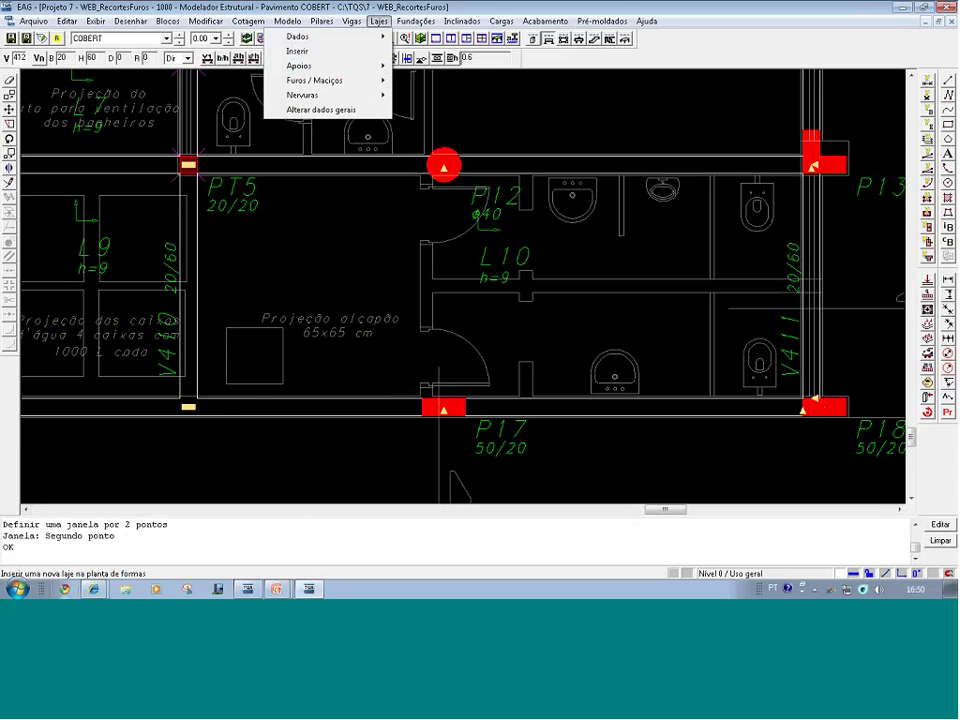
pyautogui.moveTo(357, 87)
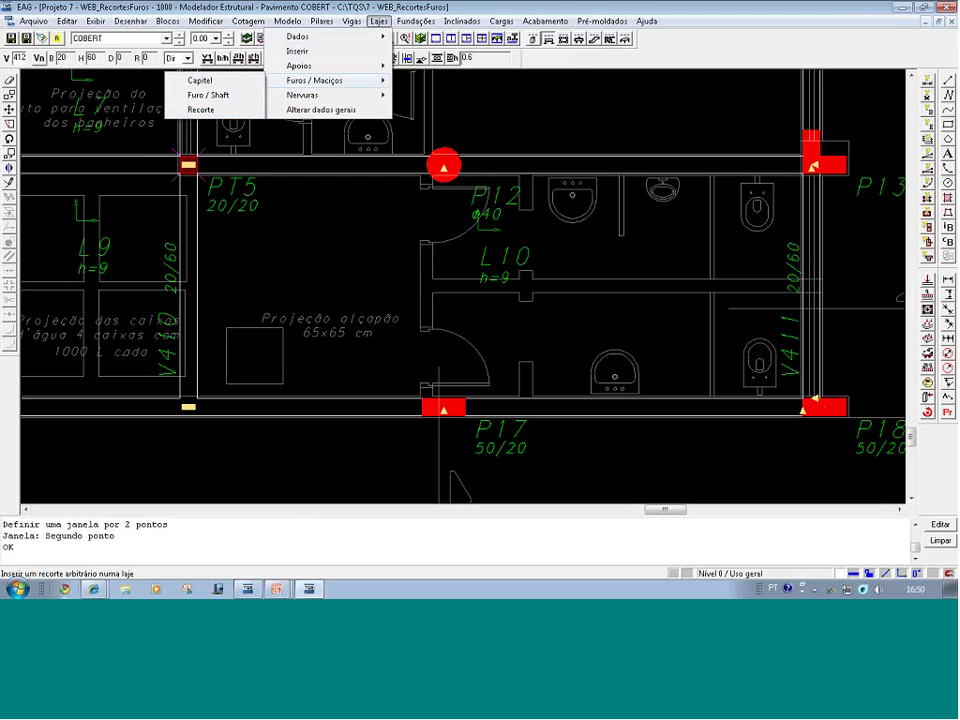
pyautogui.click(345, 224)
pyautogui.click(492, 231)
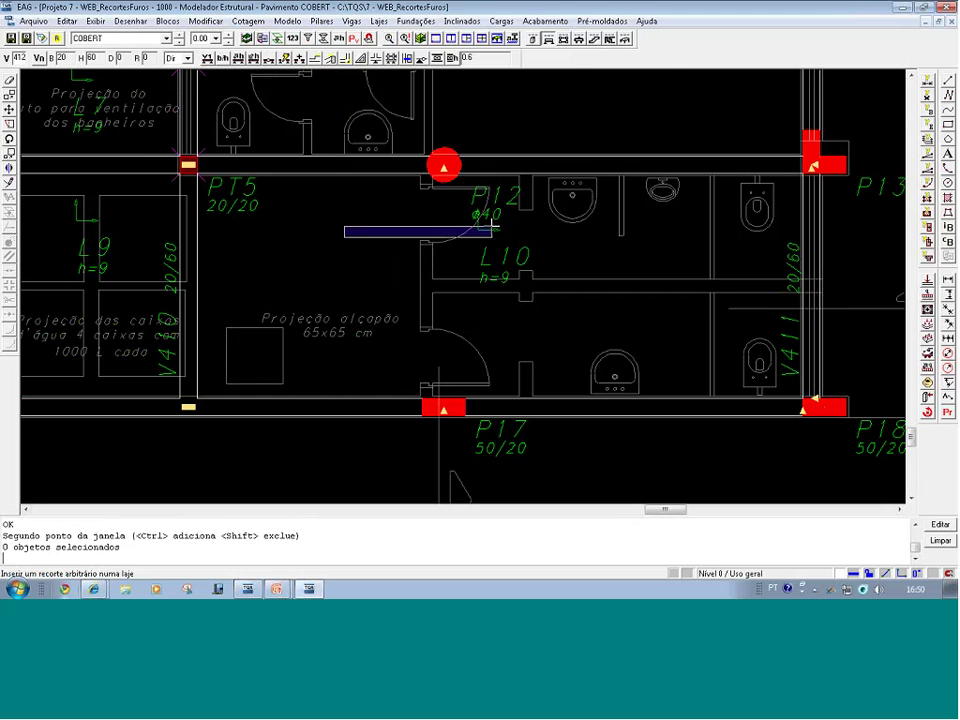
# - Insert an arbitrary cutout in slab L10 by tracing the corners of the 65x65 cm hatch projection beside beam V410, and close its outline
pyautogui.click(565, 40)
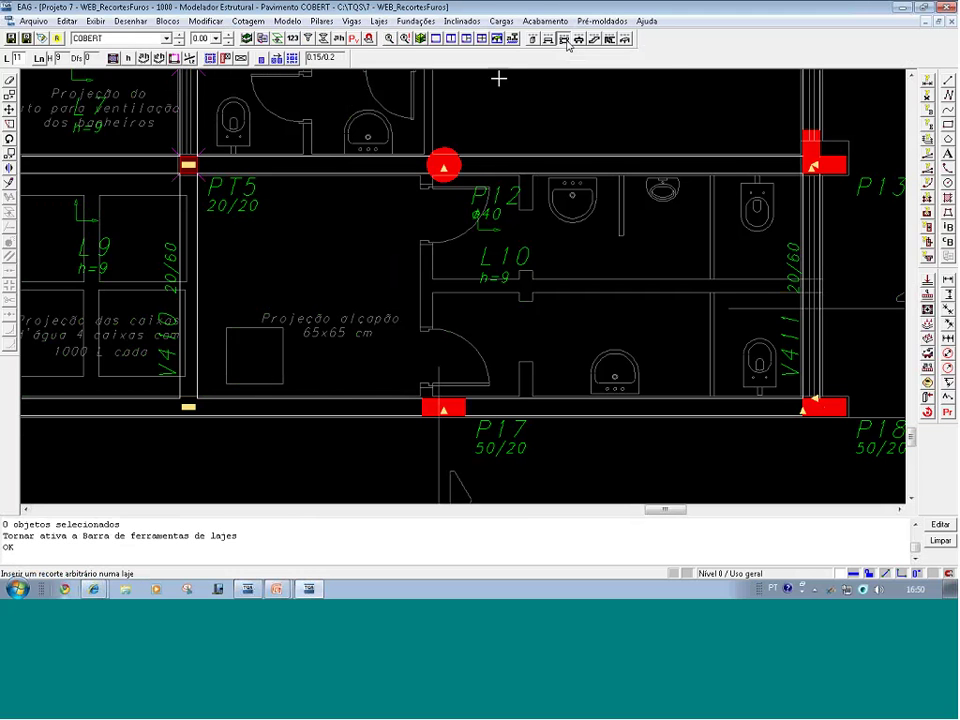
pyautogui.click(242, 59)
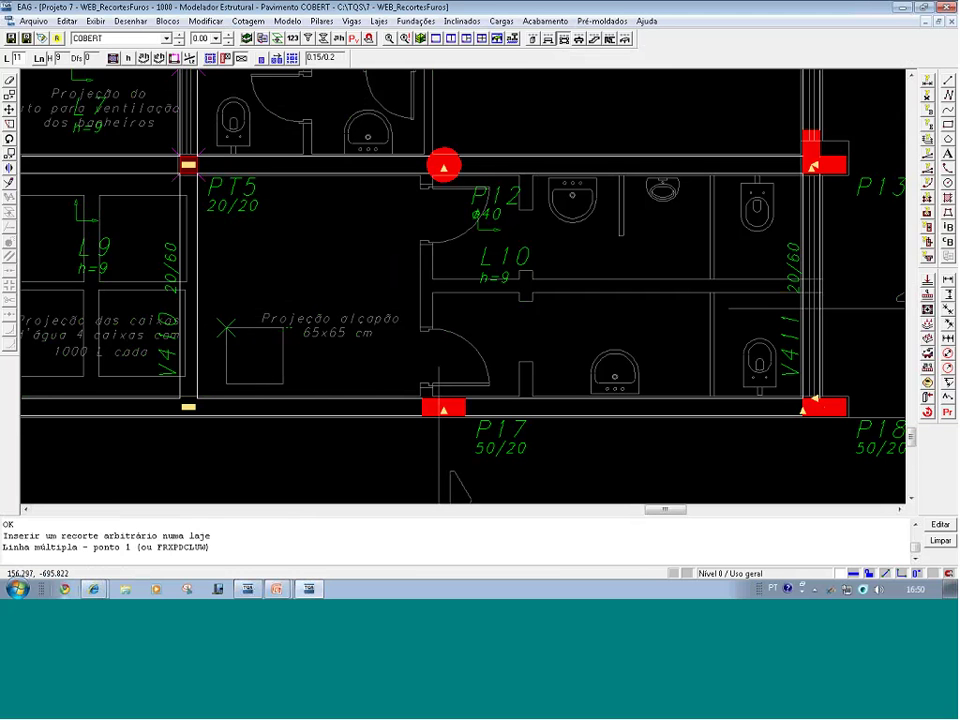
pyautogui.press('F8')
pyautogui.click(64, 251)
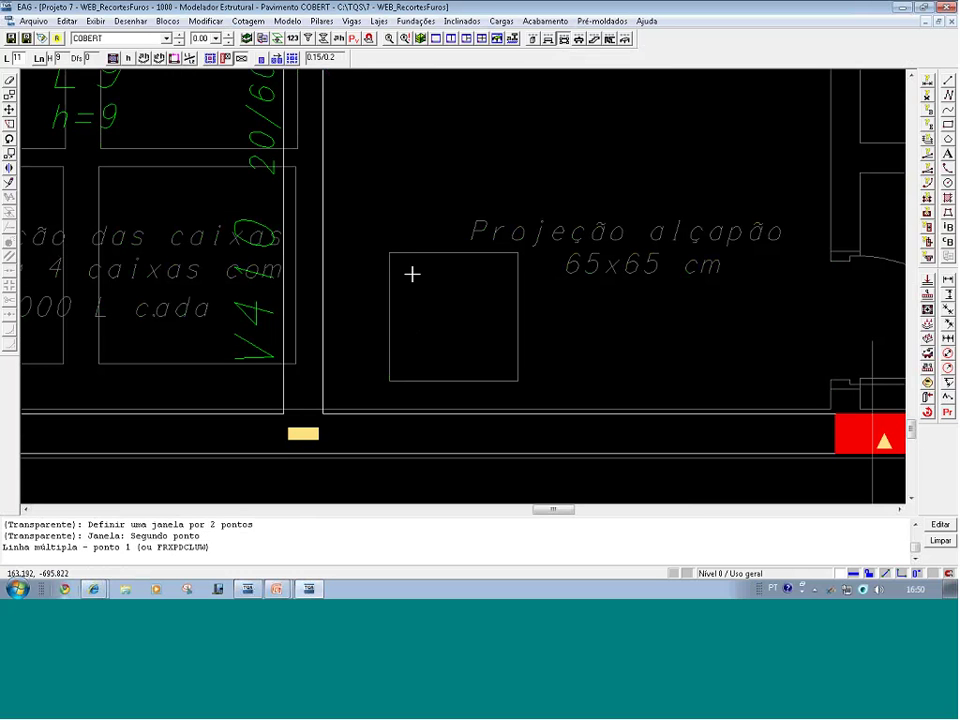
pyautogui.click(392, 256)
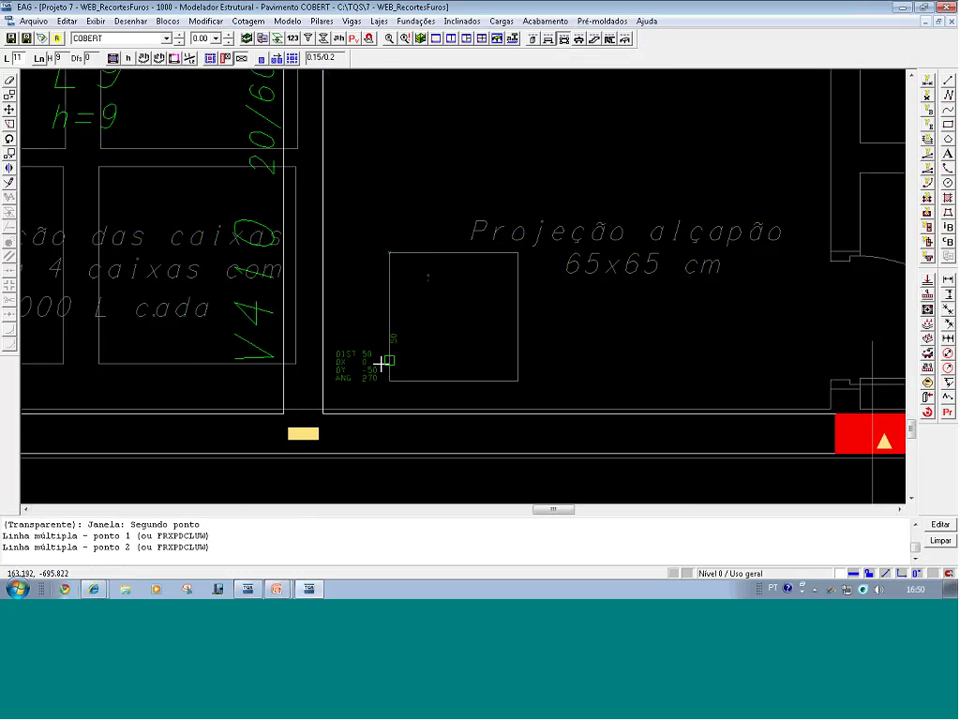
pyautogui.click(490, 379)
pyautogui.click(514, 262)
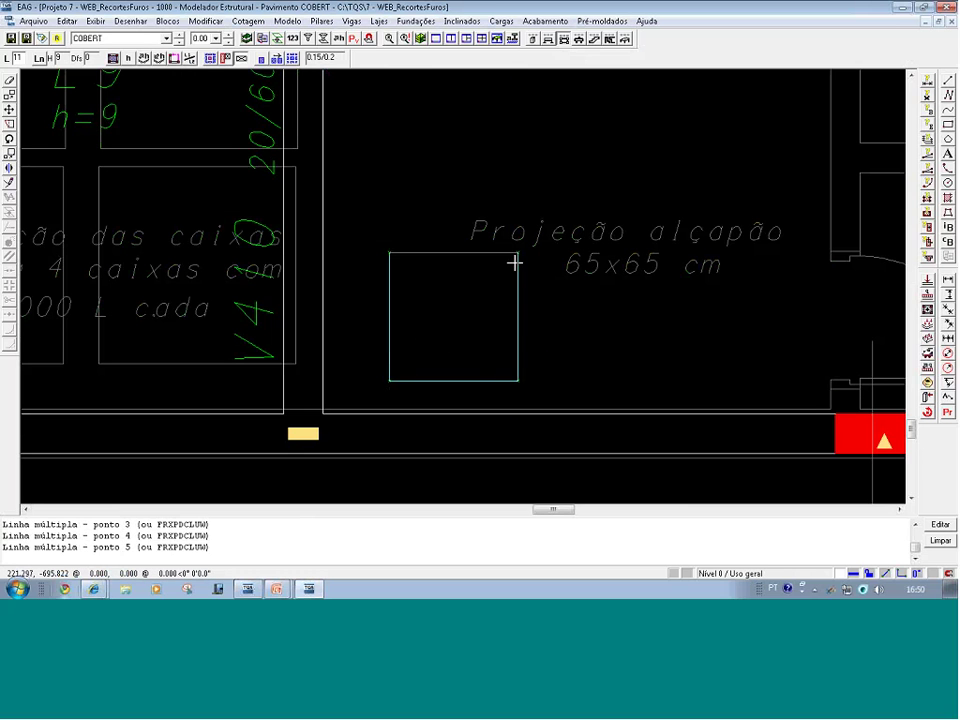
pyautogui.press('Return')
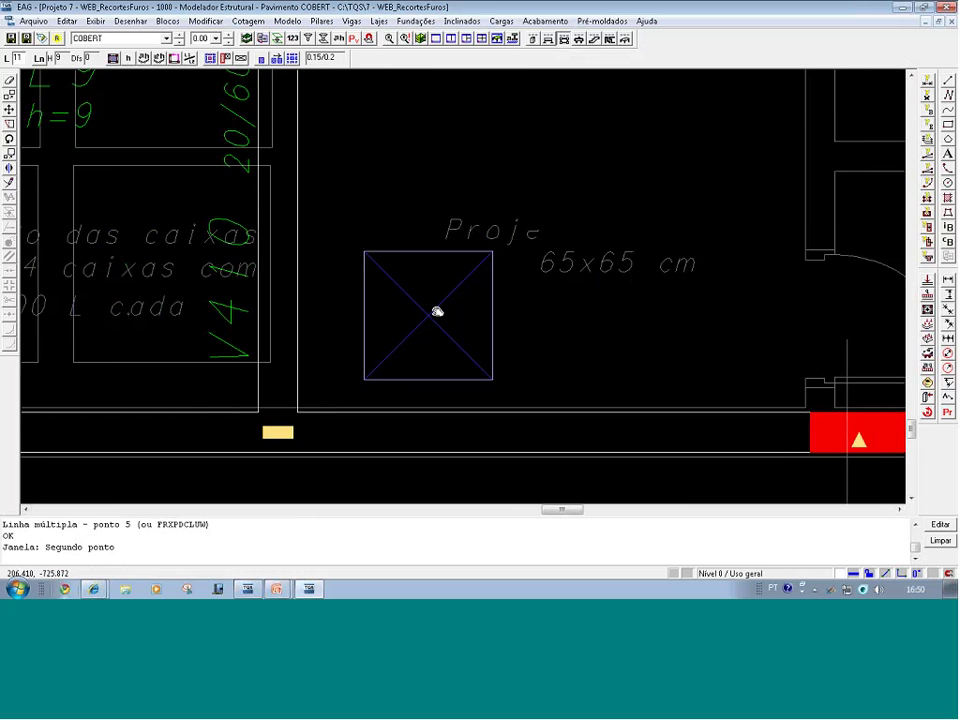
# - Generate the 3D model of the COBERT floor only, examine the slab opening beside beam V410 from above, and close the viewer
pyautogui.scroll(-1, 443, 313)
pyautogui.scroll(-1, 443, 312)
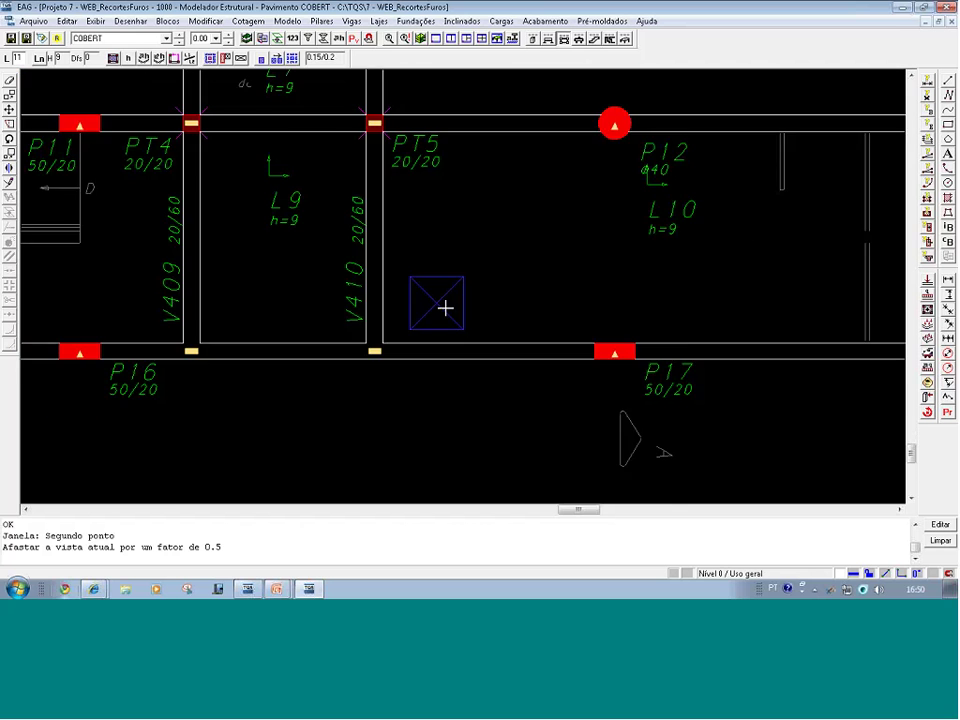
pyautogui.moveTo(444, 310); pyautogui.dragTo(428, 342, button='middle')
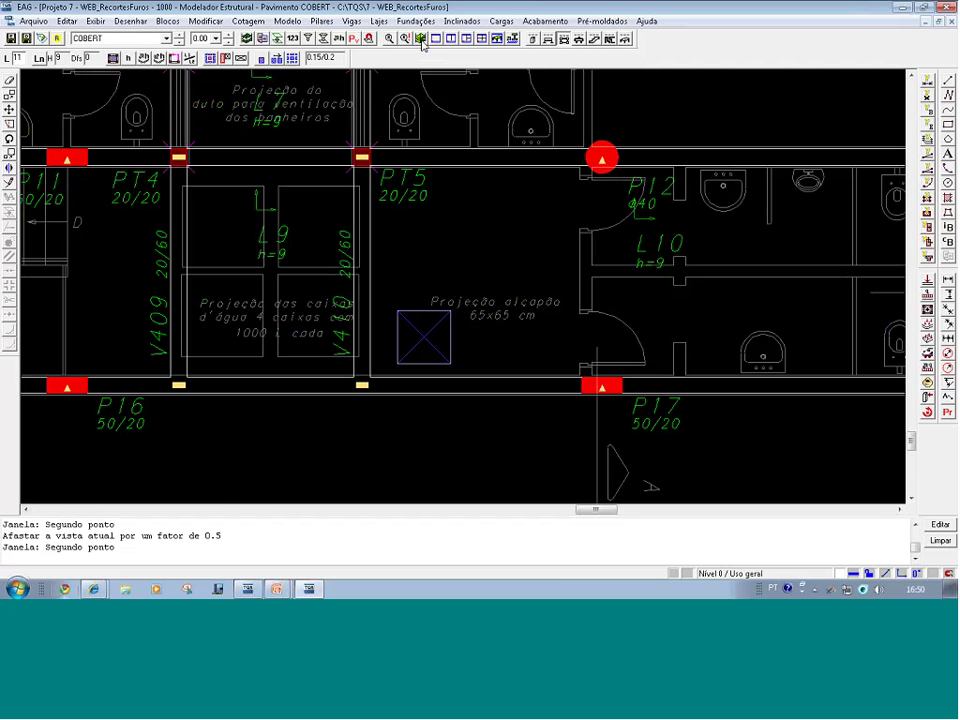
pyautogui.moveTo(394, 122)
pyautogui.mouseDown(button='middle')
pyautogui.moveTo(392, 135)
pyautogui.moveTo(408, 92)
pyautogui.moveTo(407, 100)
pyautogui.mouseUp(button='middle')
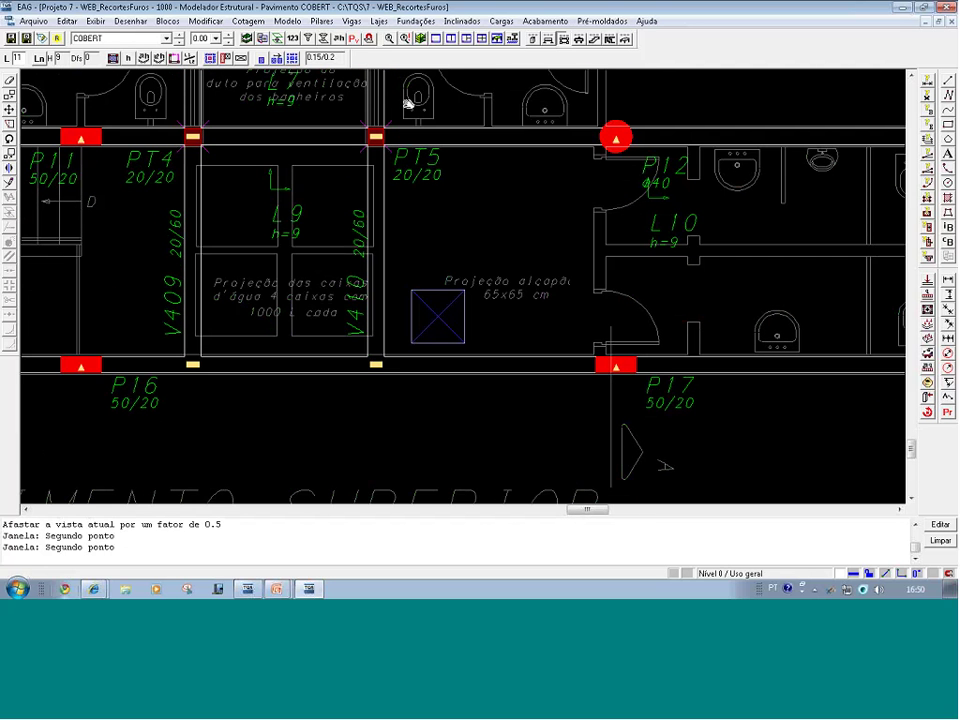
pyautogui.click(312, 38)
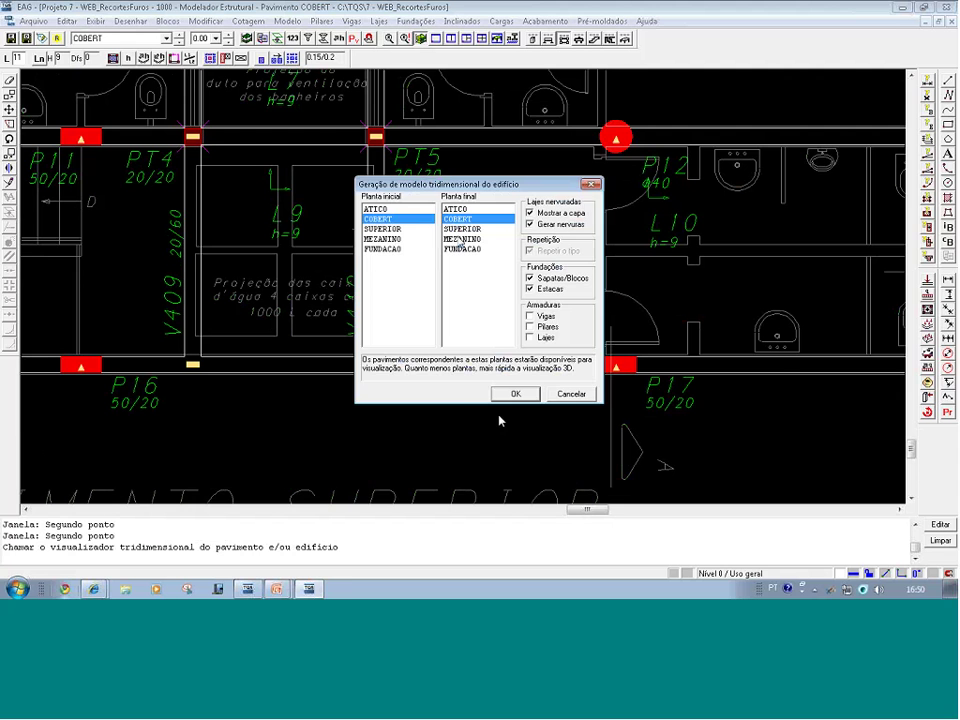
pyautogui.click(515, 393)
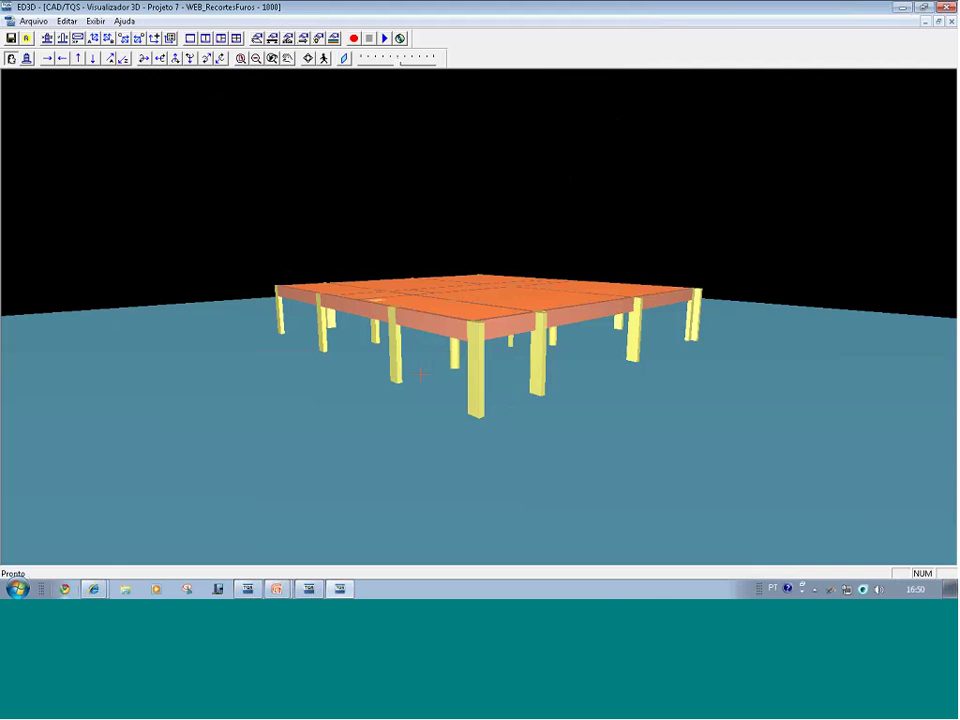
pyautogui.moveTo(421, 374); pyautogui.dragTo(493, 409)
pyautogui.scroll(4, 499, 409)
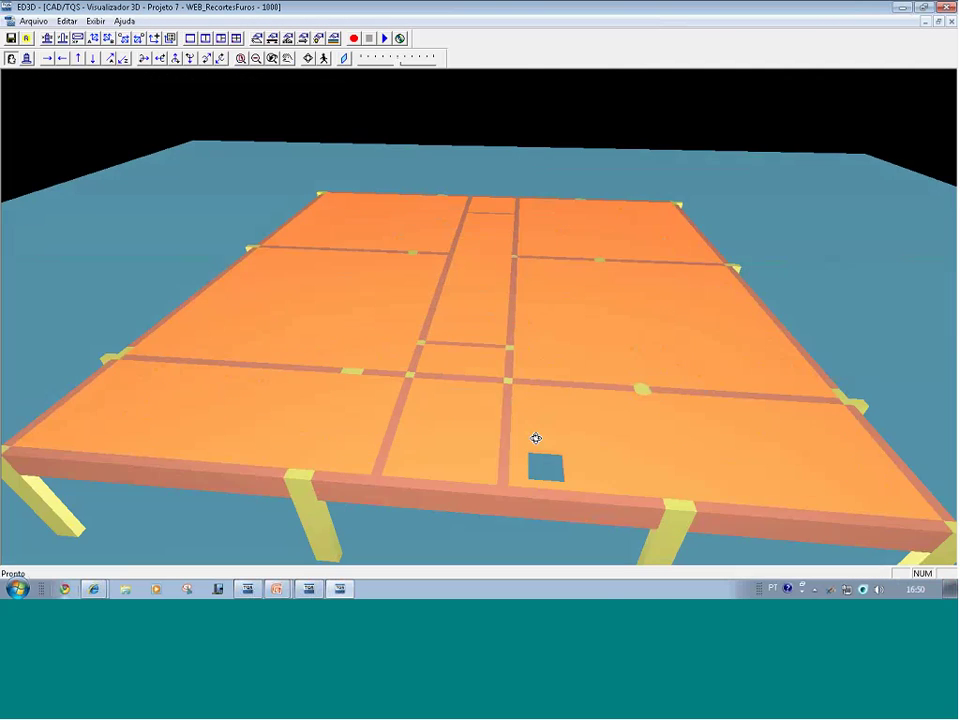
pyautogui.moveTo(536, 438); pyautogui.dragTo(516, 435)
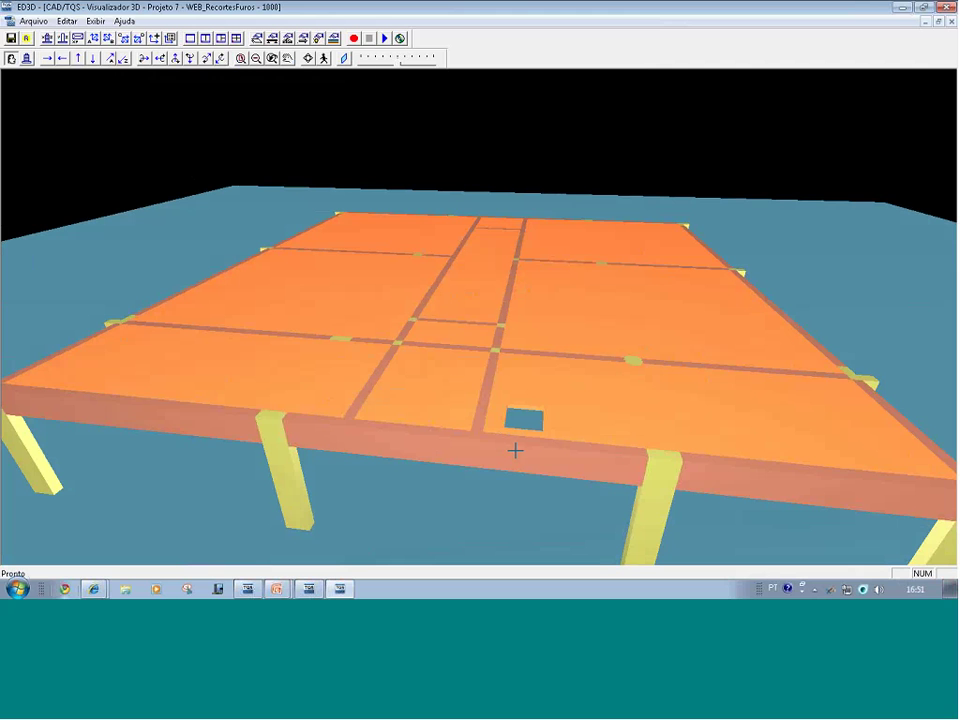
pyautogui.click(950, 8)
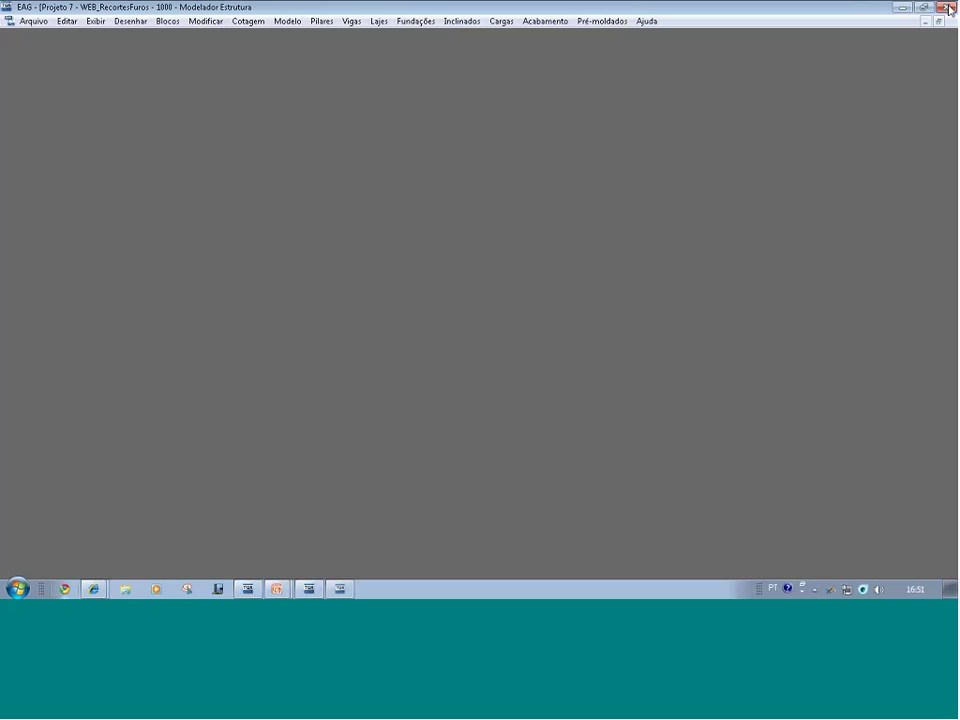
# - Close the structural model of 7 - WEB_RecortesFuros without saving the changes and collapse that building in the project tree
pyautogui.click(950, 8)
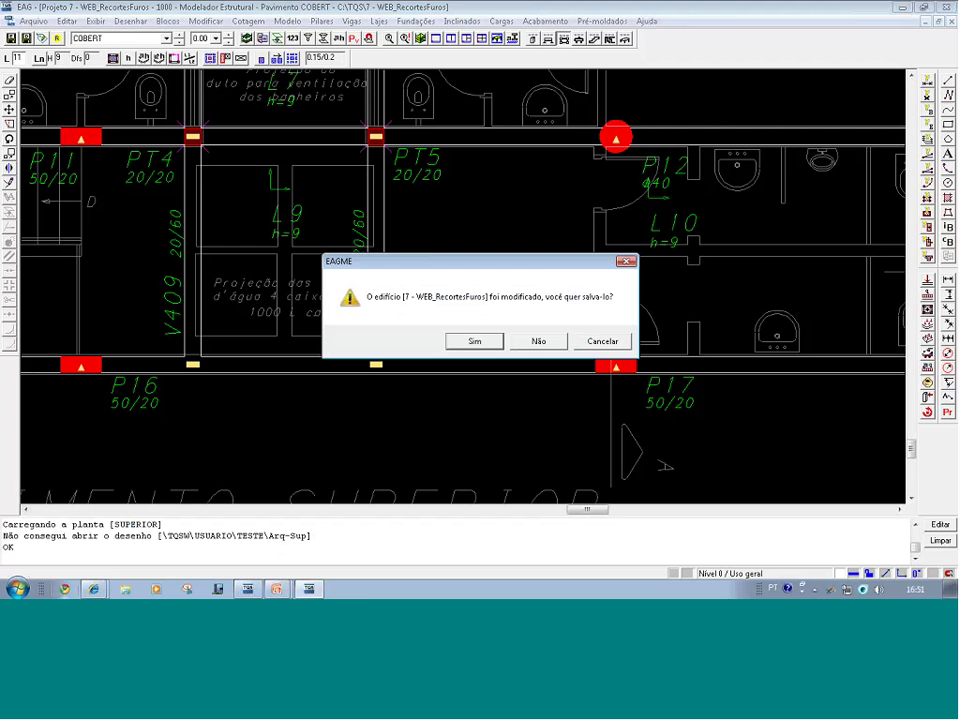
pyautogui.click(538, 341)
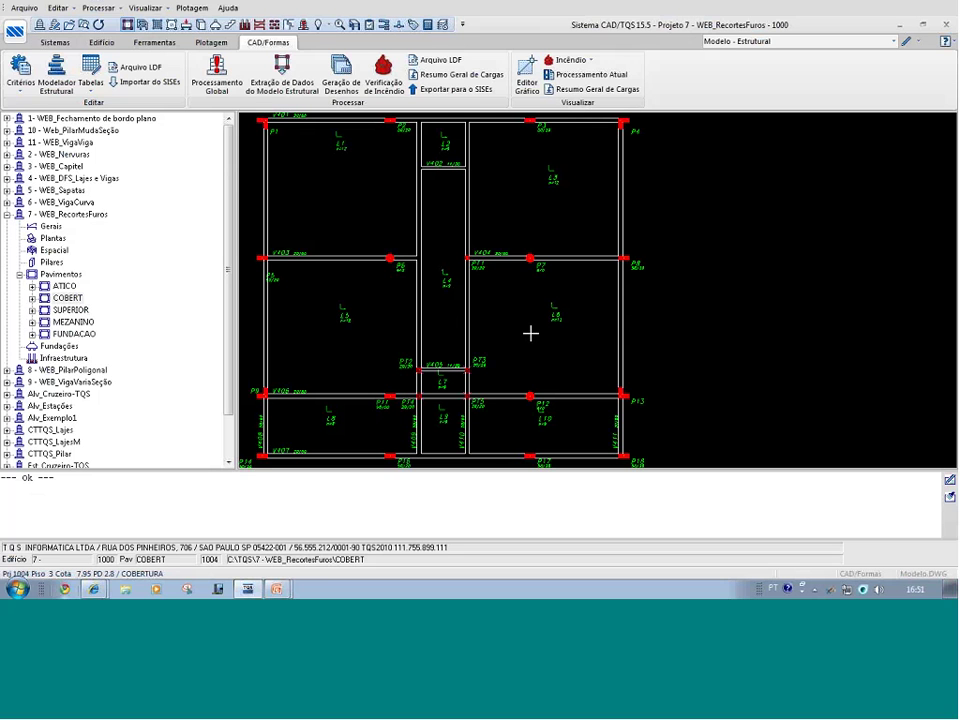
pyautogui.click(7, 214)
# - Open the structural model of the MEZANINO floor of building 8 - WEB_PilarPoligonal
pyautogui.click(60, 226)
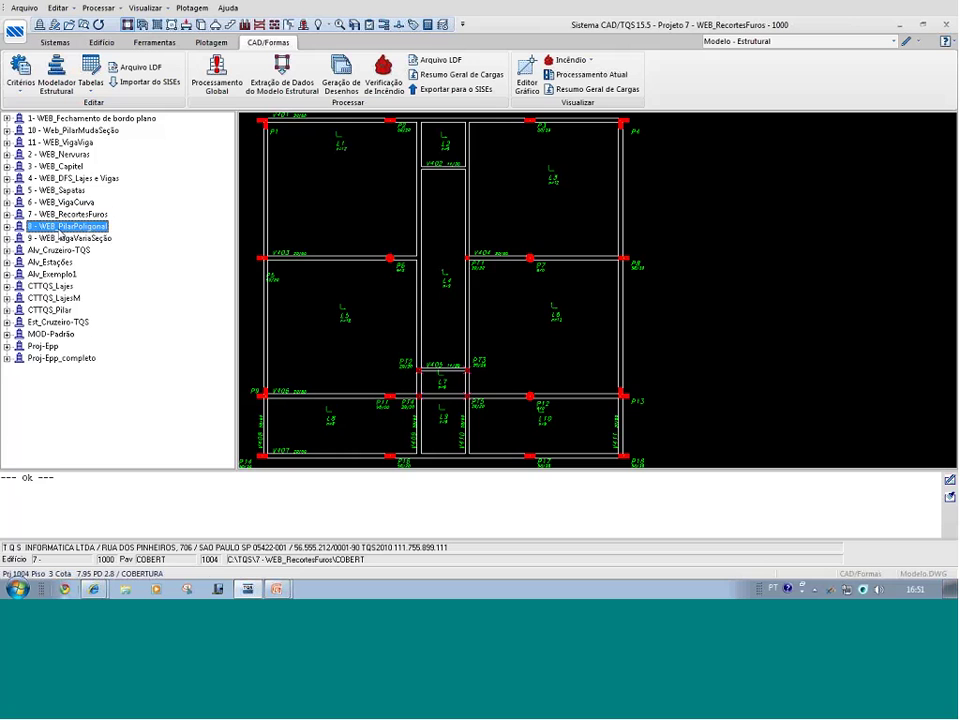
pyautogui.doubleClick(61, 286)
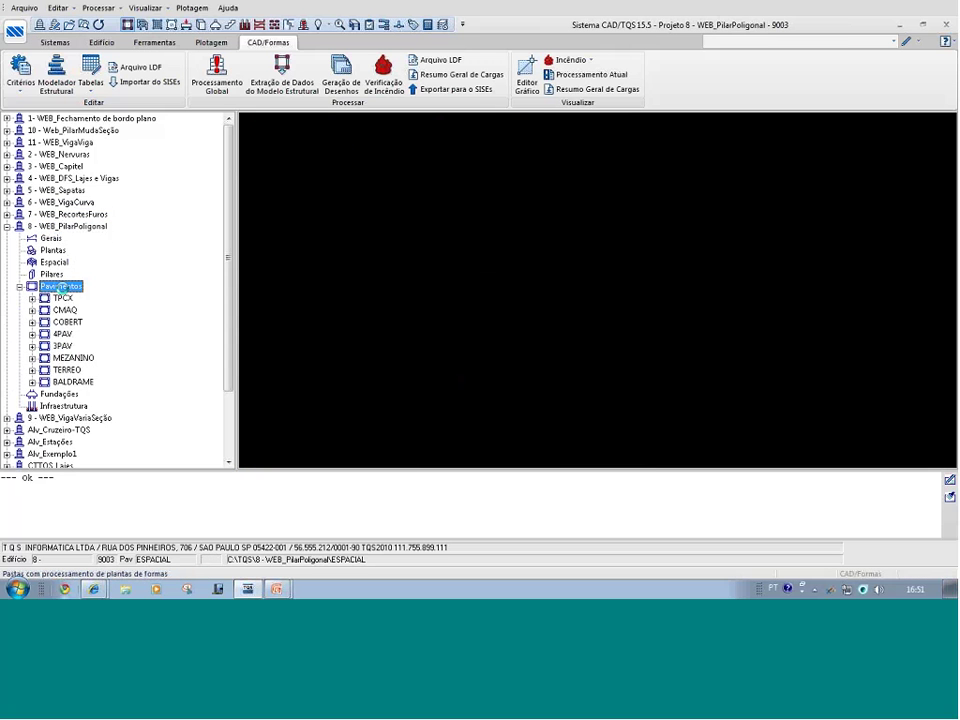
pyautogui.click(73, 357)
pyautogui.doubleClick(723, 324)
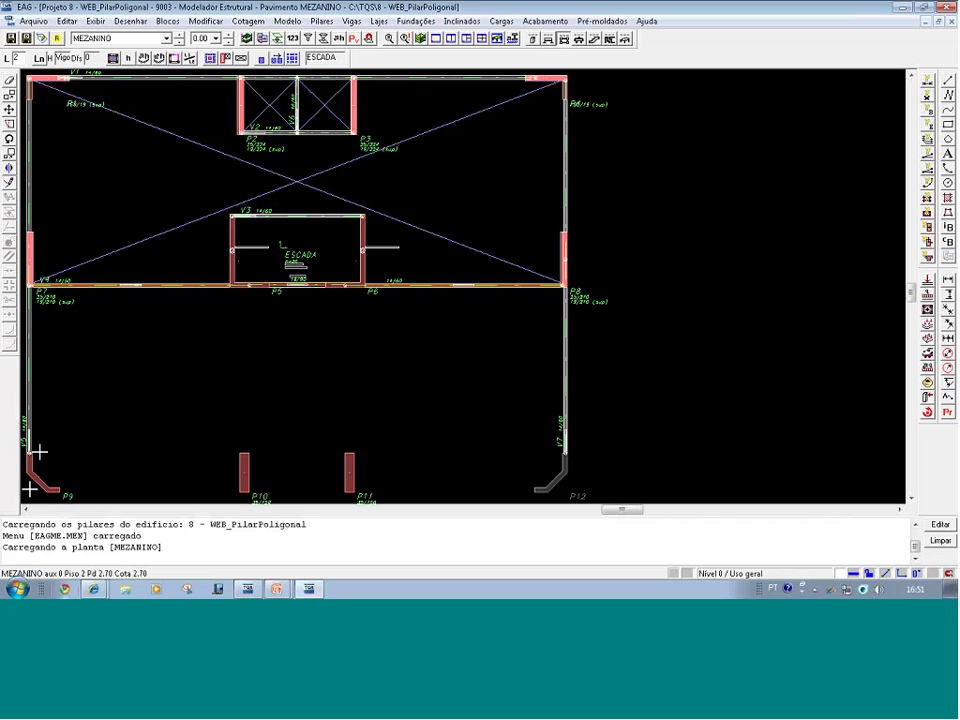
# - Examine the polygonal columns P9 and P12 at the two lower corners of the MEZANINO floor
pyautogui.press('F8')
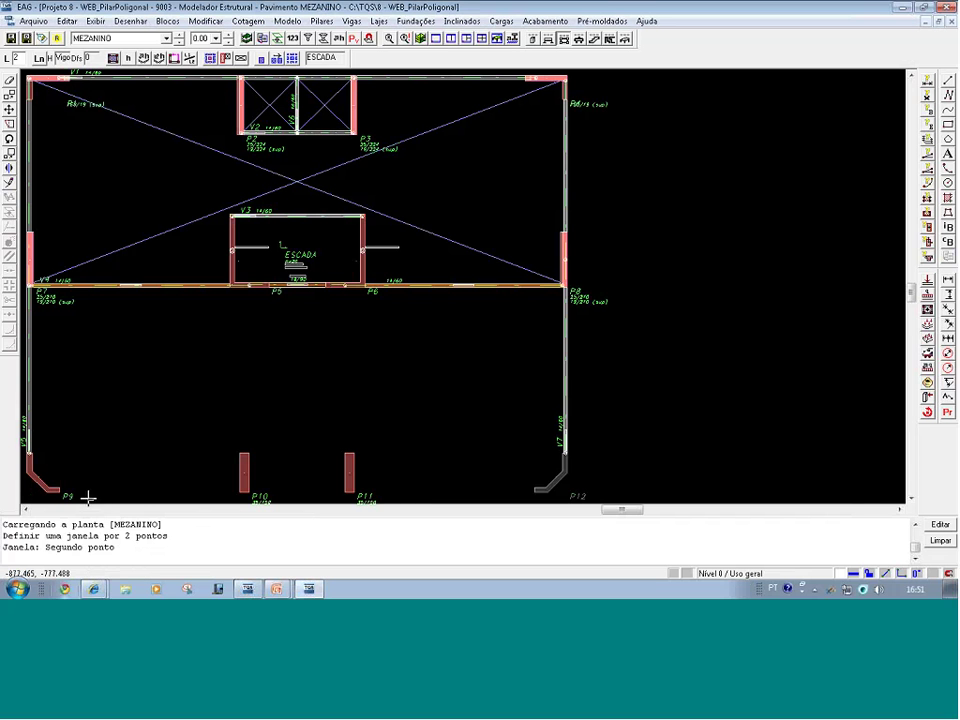
pyautogui.click(14, 442)
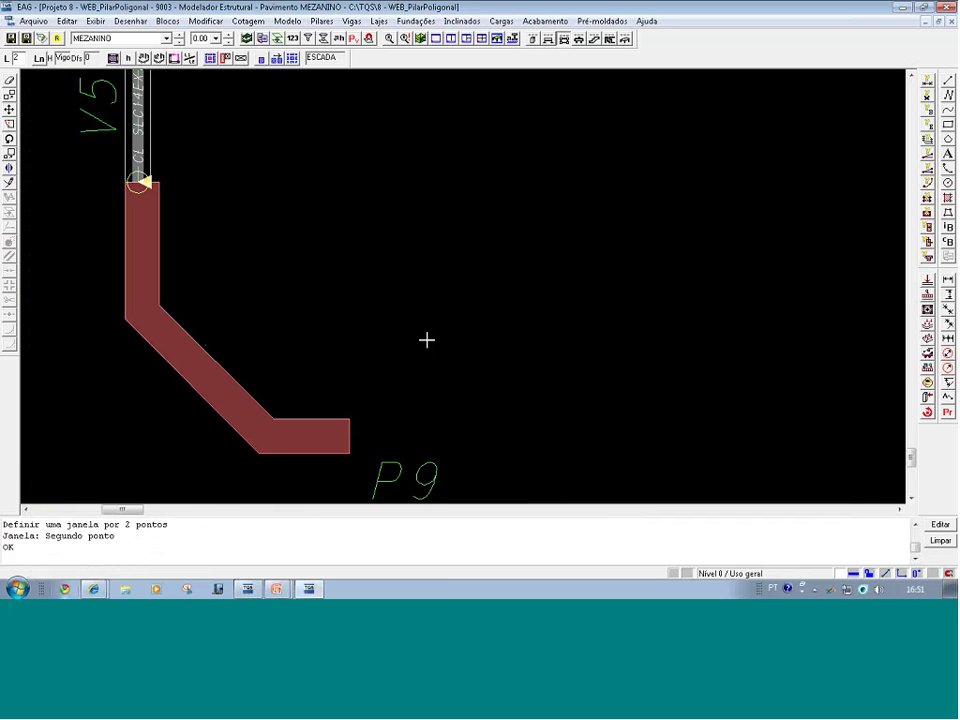
pyautogui.hotkey('shift', 'F8')
pyautogui.press('F8')
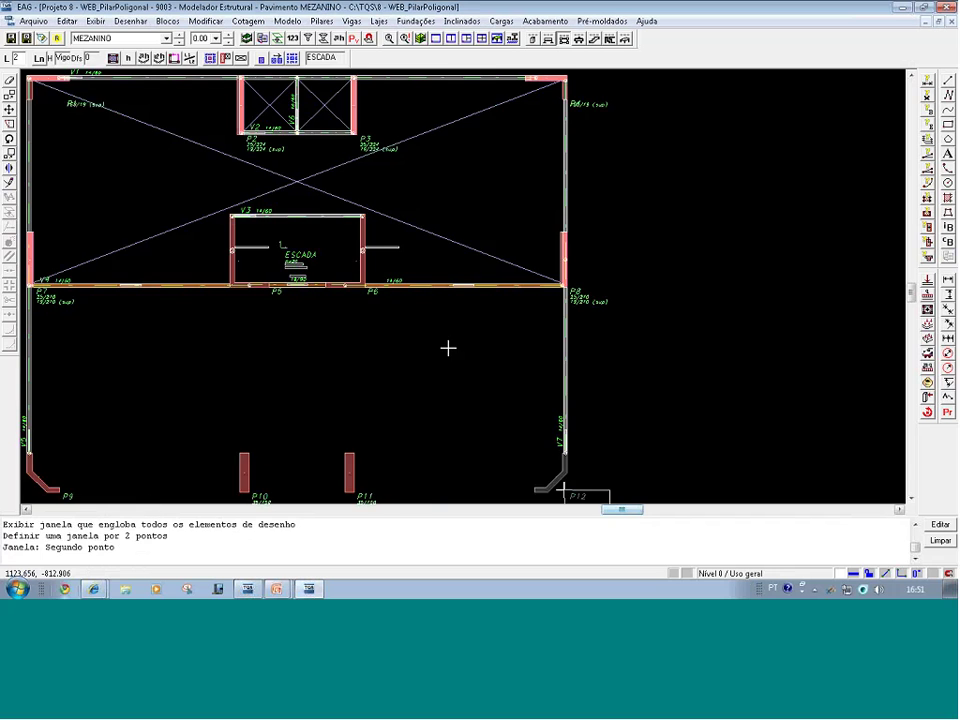
pyautogui.click(502, 439)
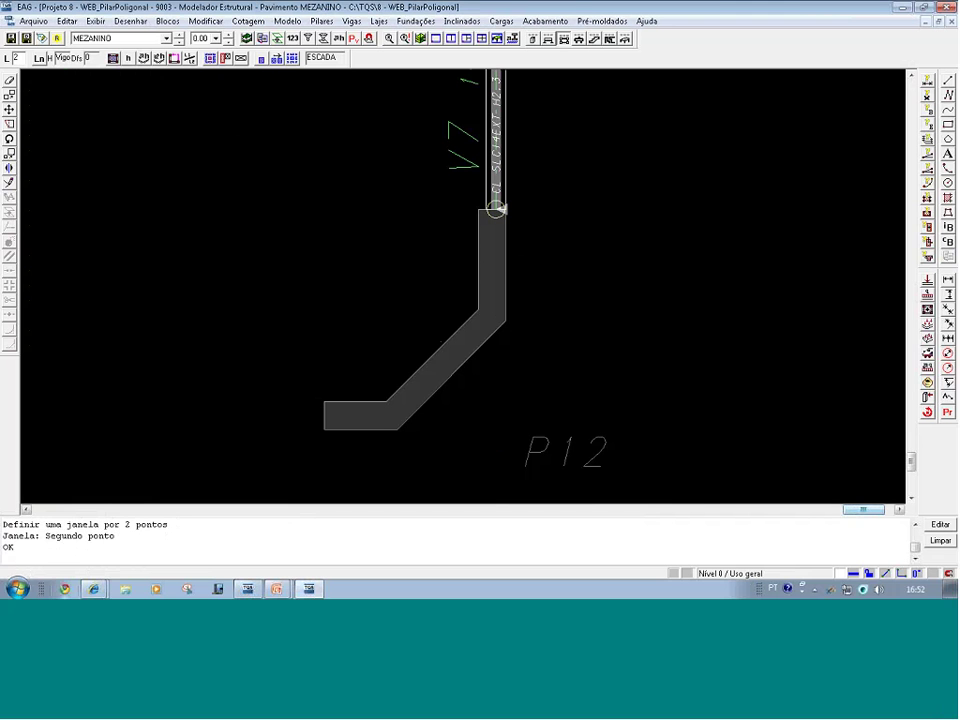
# - Set up the data of a new column with a polygonal section and start defining its outline on the drawing
pyautogui.click(533, 42)
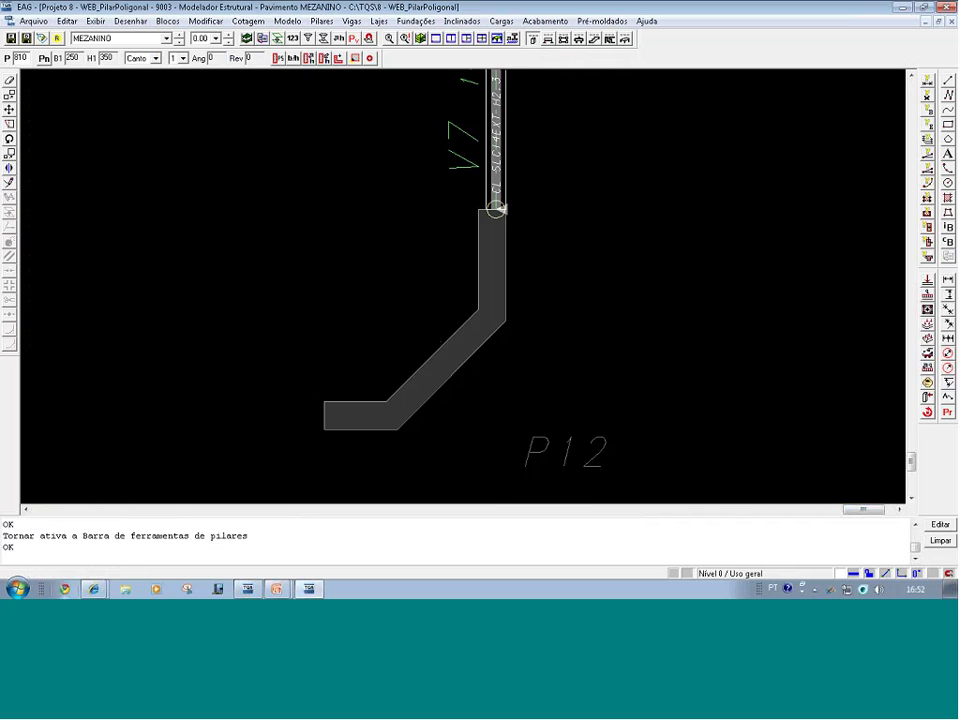
pyautogui.click(297, 62)
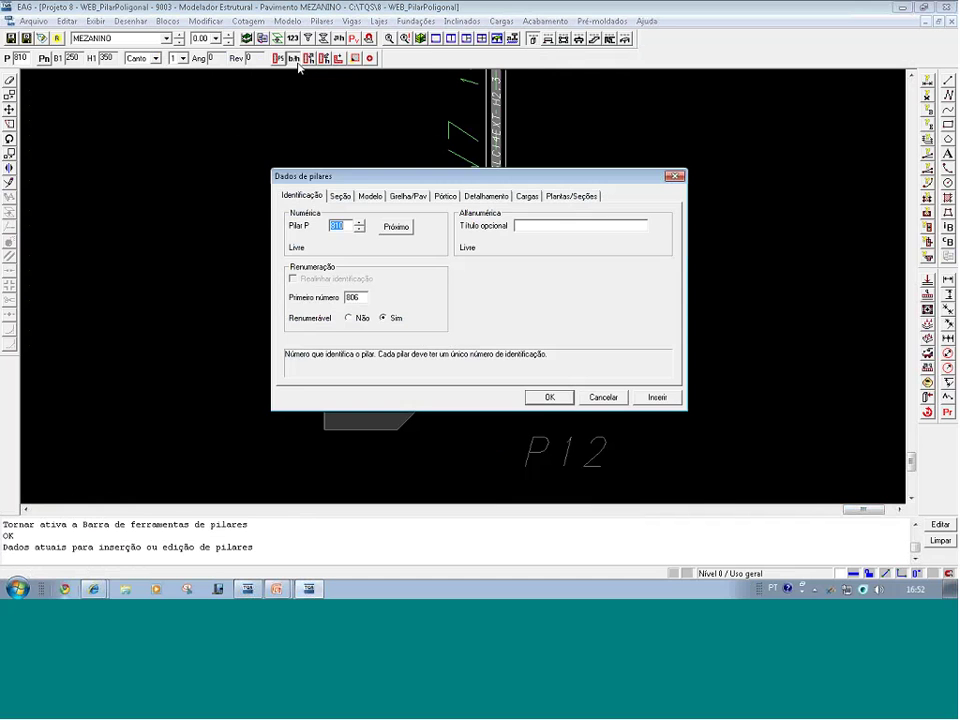
pyautogui.click(338, 196)
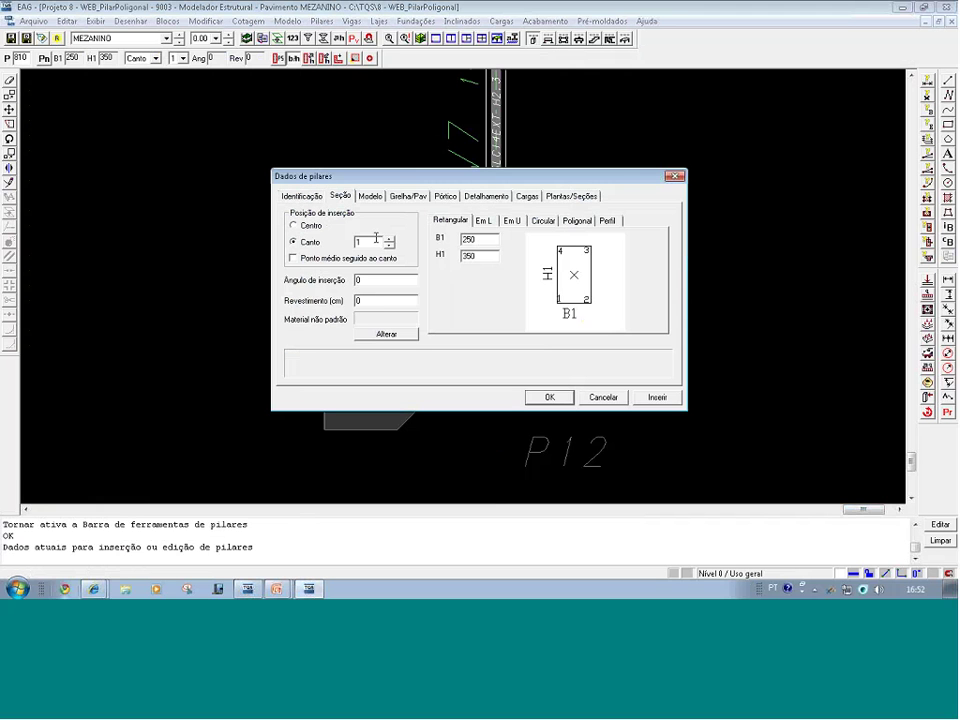
pyautogui.click(578, 221)
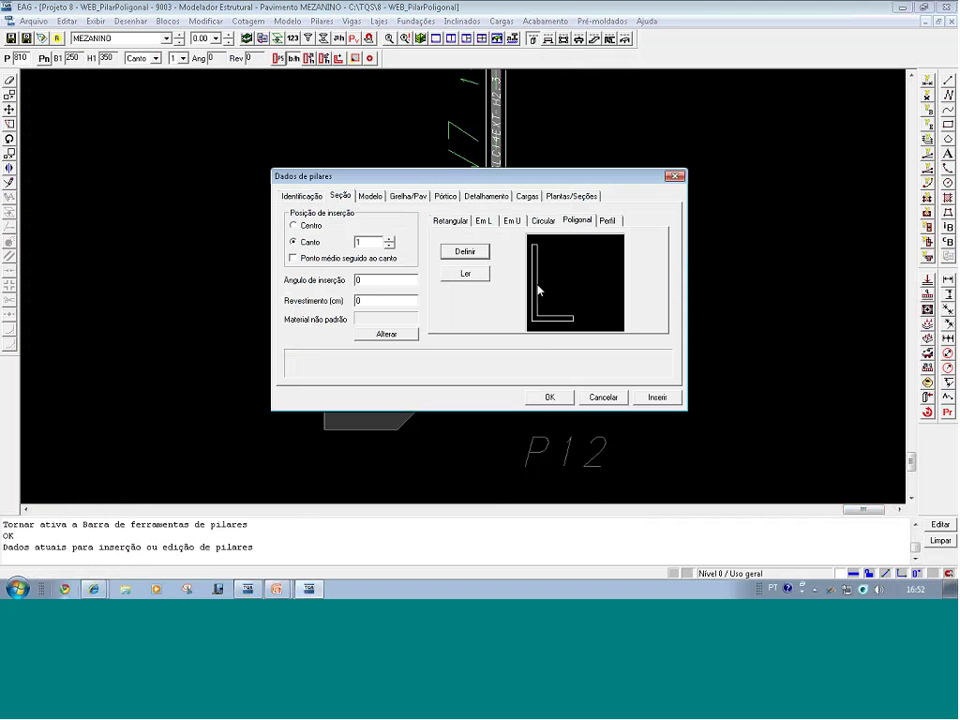
pyautogui.click(465, 252)
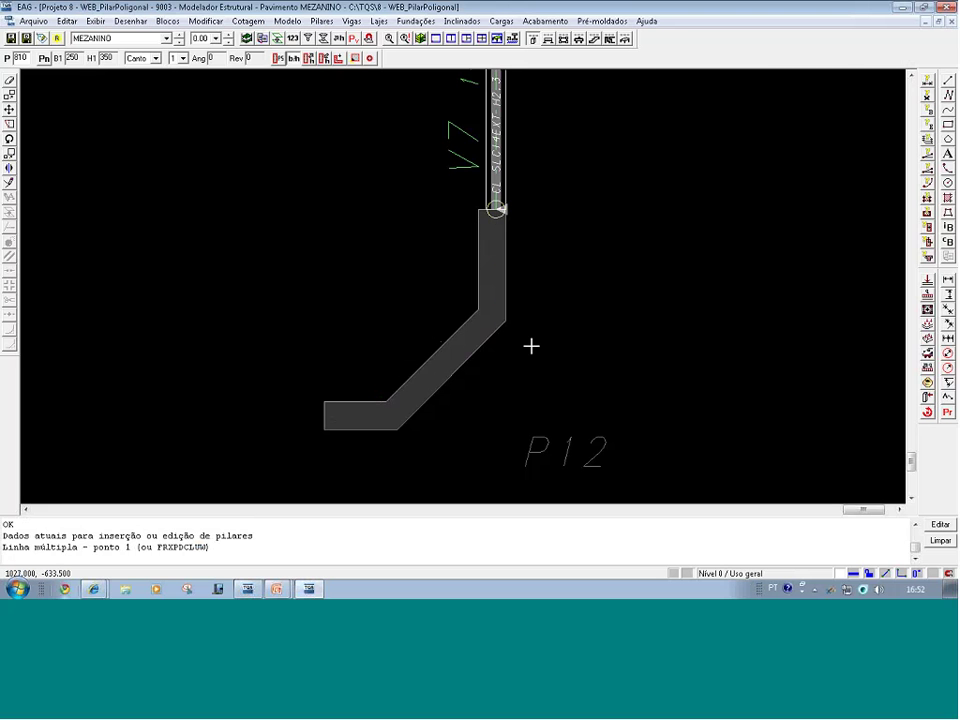
# - Trace the polygonal section over the eight corners of the existing column P12 and finish the outline
pyautogui.click(478, 212)
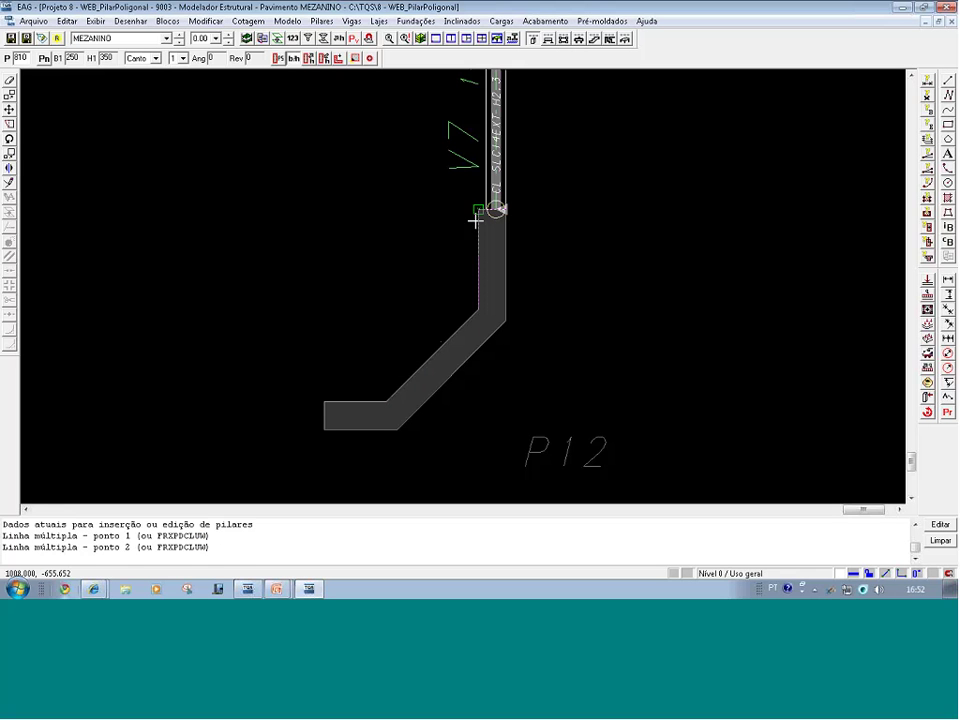
pyautogui.click(477, 305)
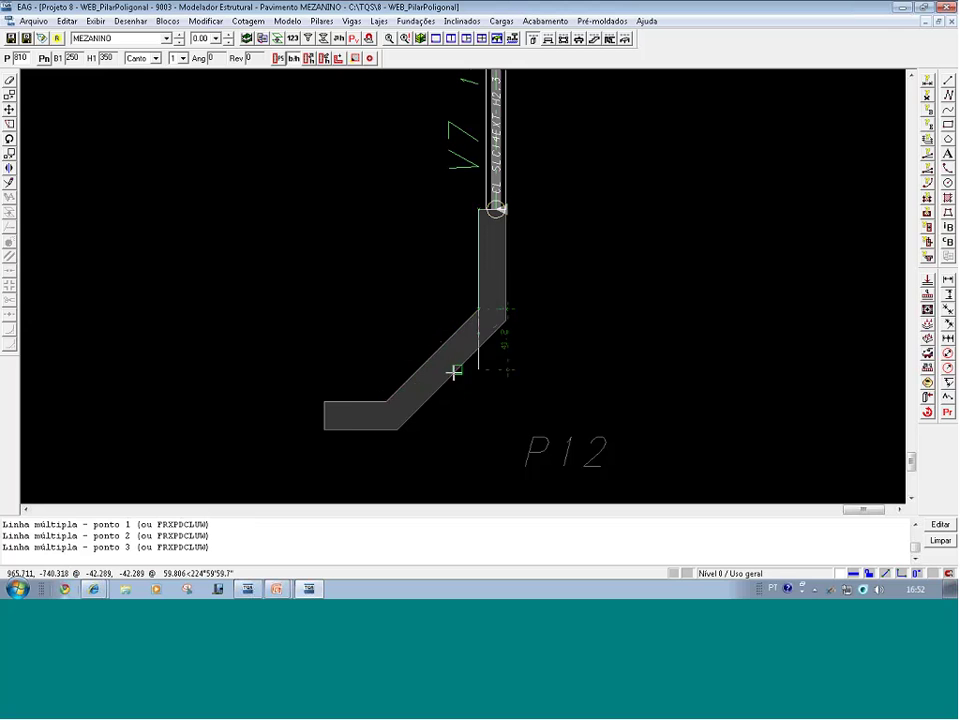
pyautogui.click(392, 405)
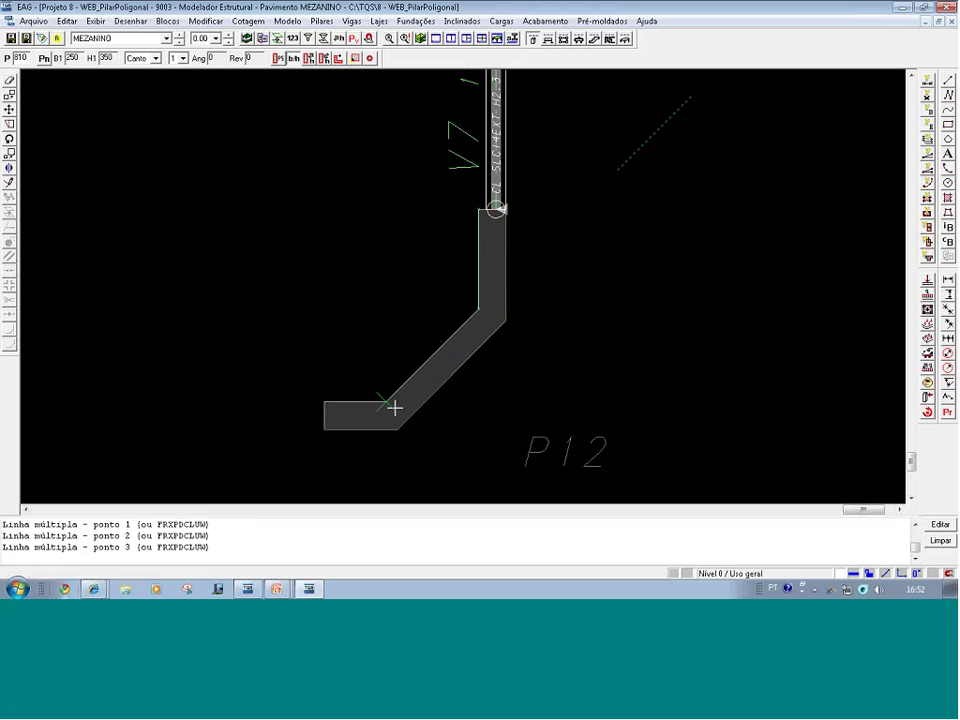
pyautogui.click(323, 402)
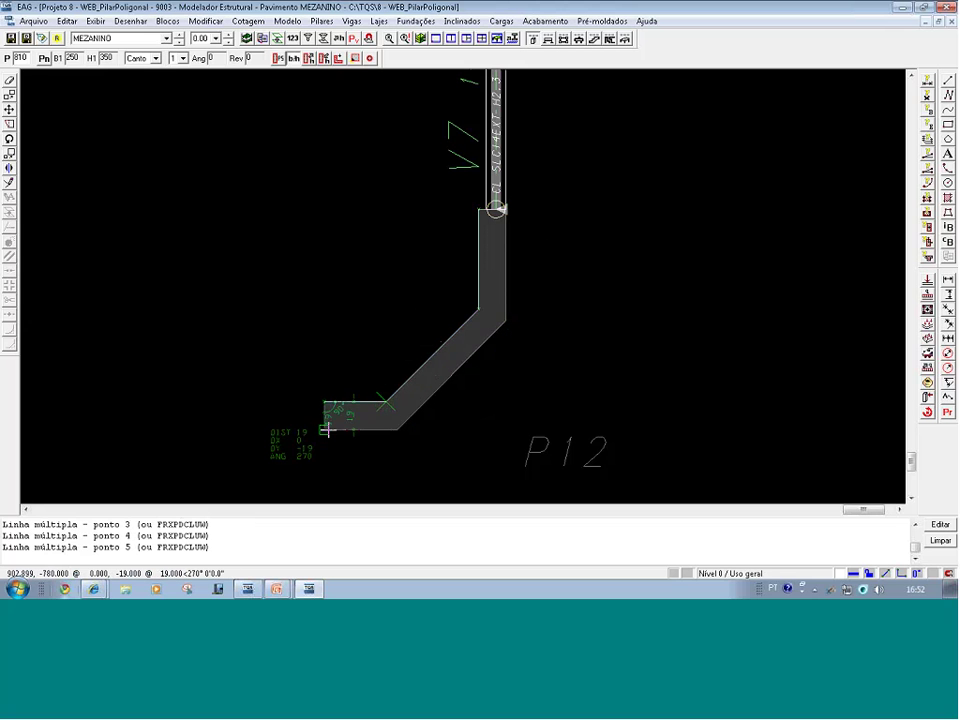
pyautogui.click(325, 430)
pyautogui.click(412, 432)
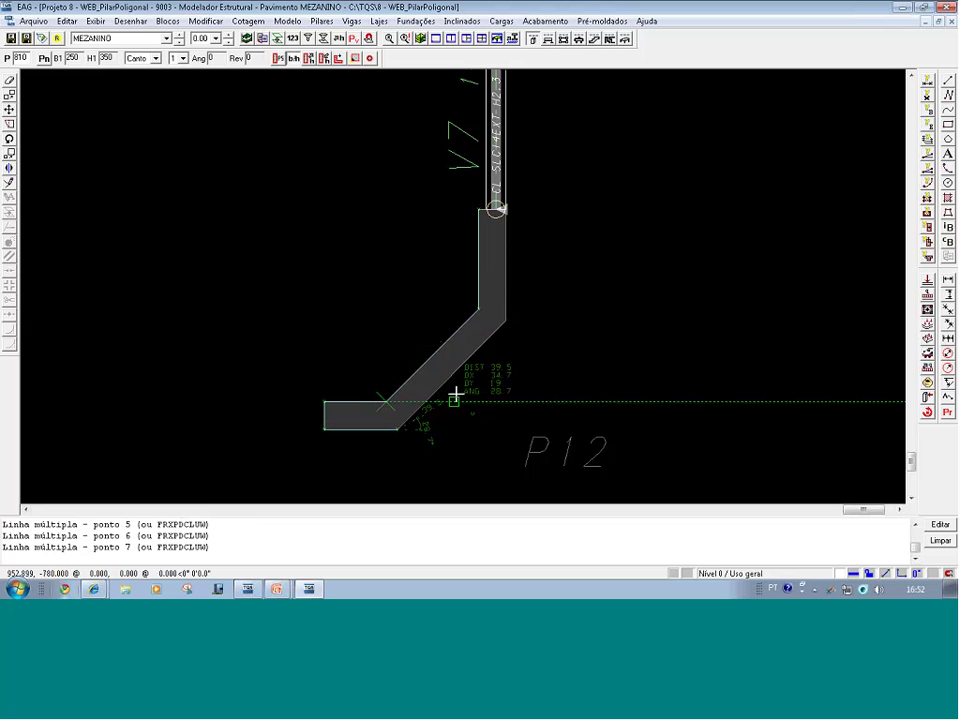
pyautogui.click(503, 320)
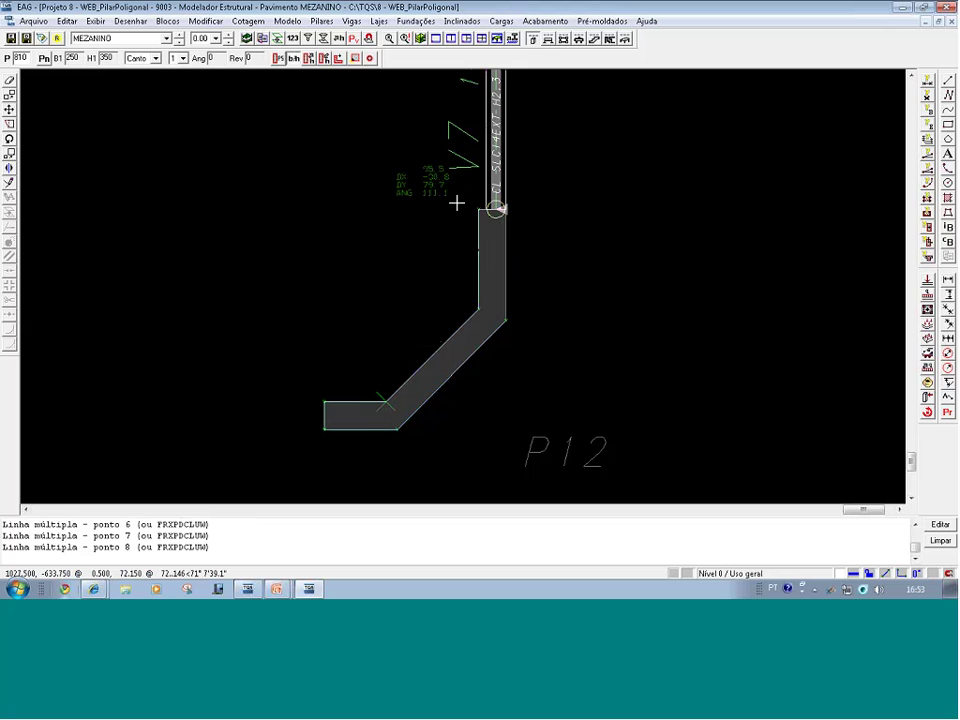
pyautogui.press('F8')
pyautogui.click(524, 255)
pyautogui.click(477, 216)
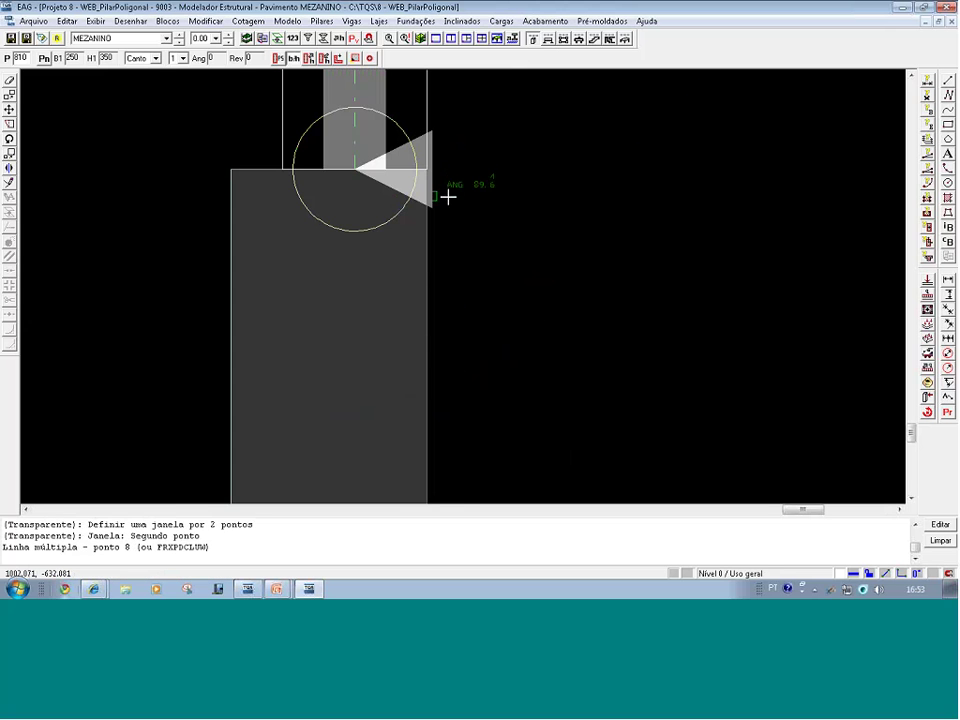
pyautogui.click(390, 175)
pyautogui.press('Return')
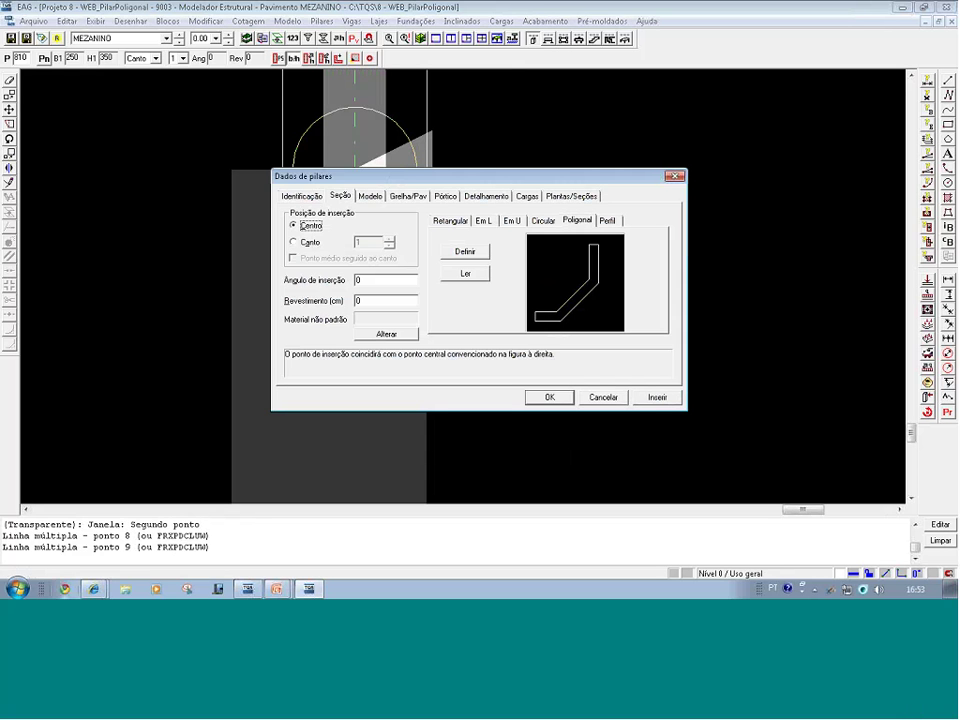
# - Start inserting the polygonal column and cycle its insertion point from the centre through the corners to corner 4
pyautogui.click(654, 397)
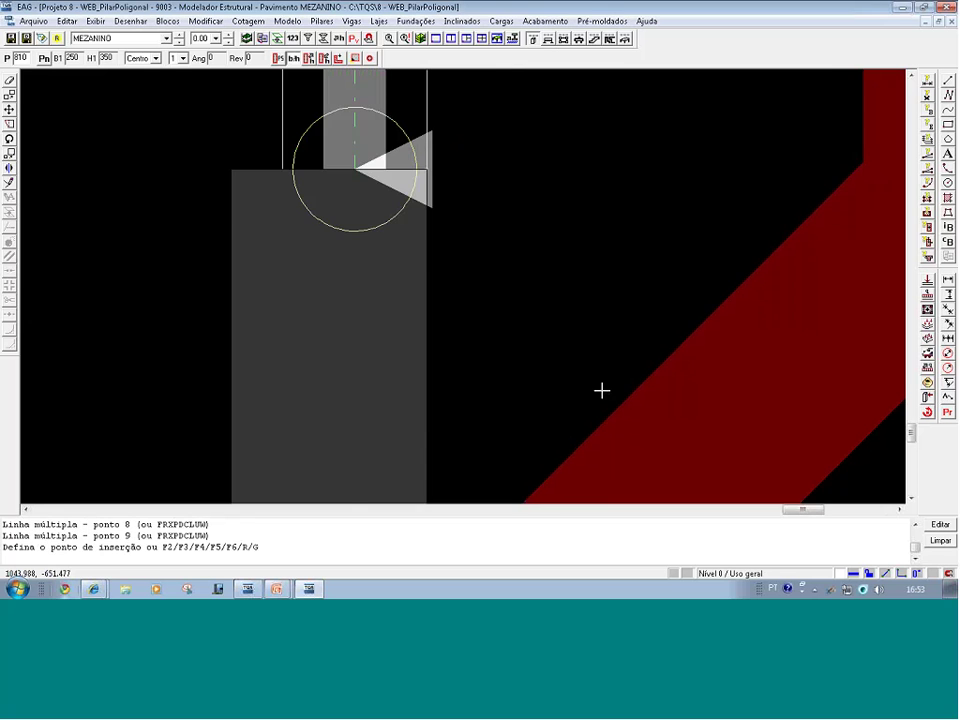
pyautogui.scroll(-3, 600, 386)
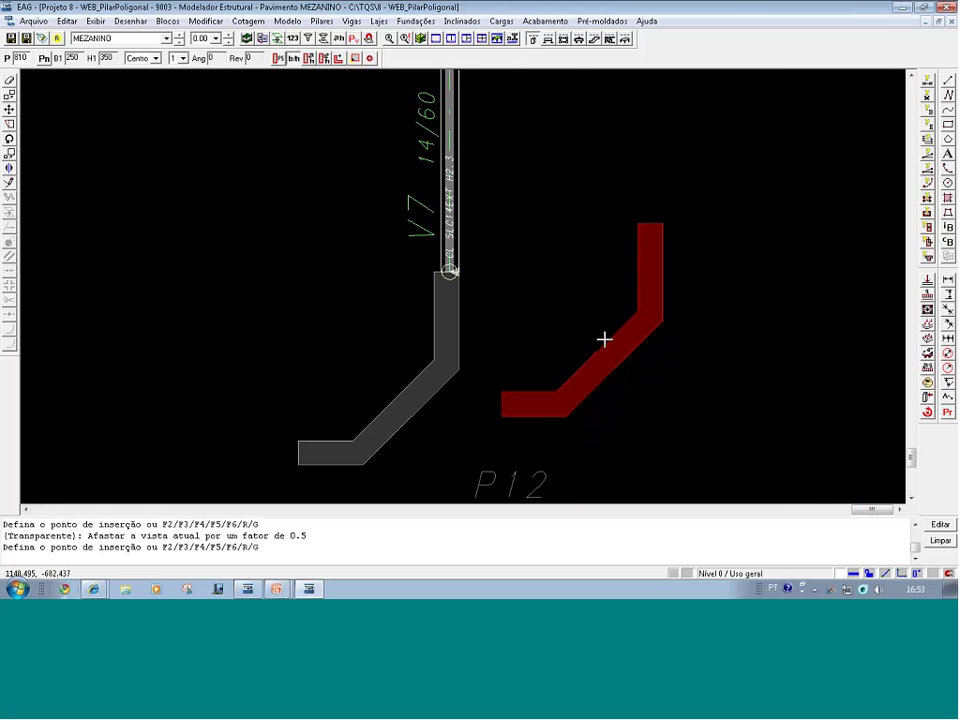
pyautogui.press('F3')
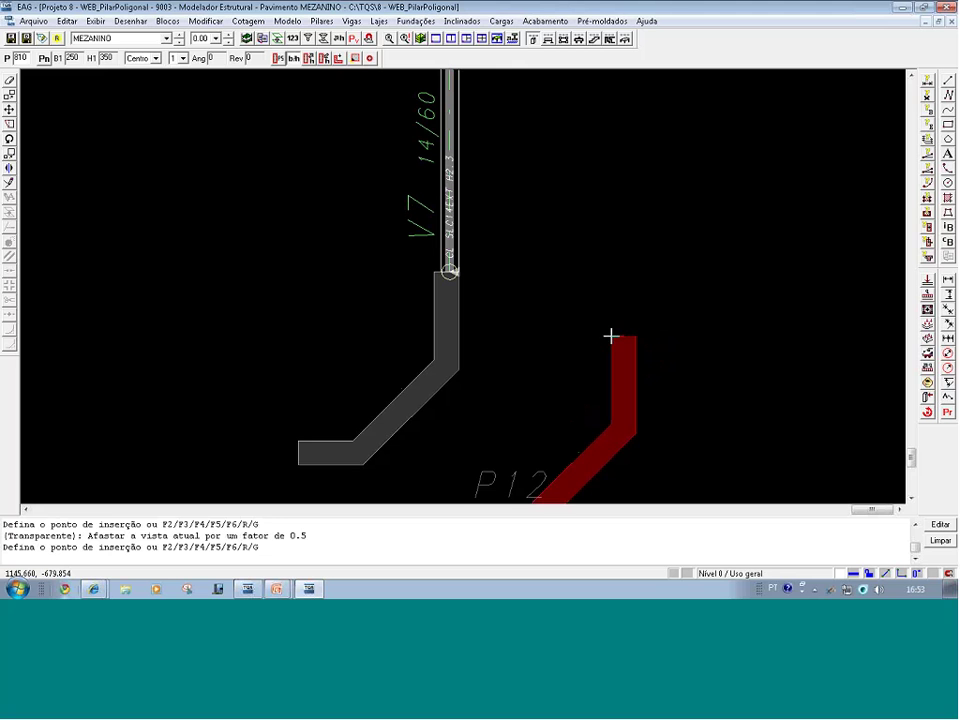
pyautogui.press('F2')
pyautogui.press('F2')
pyautogui.press('F2')
pyautogui.press('F2')
pyautogui.press('F2')
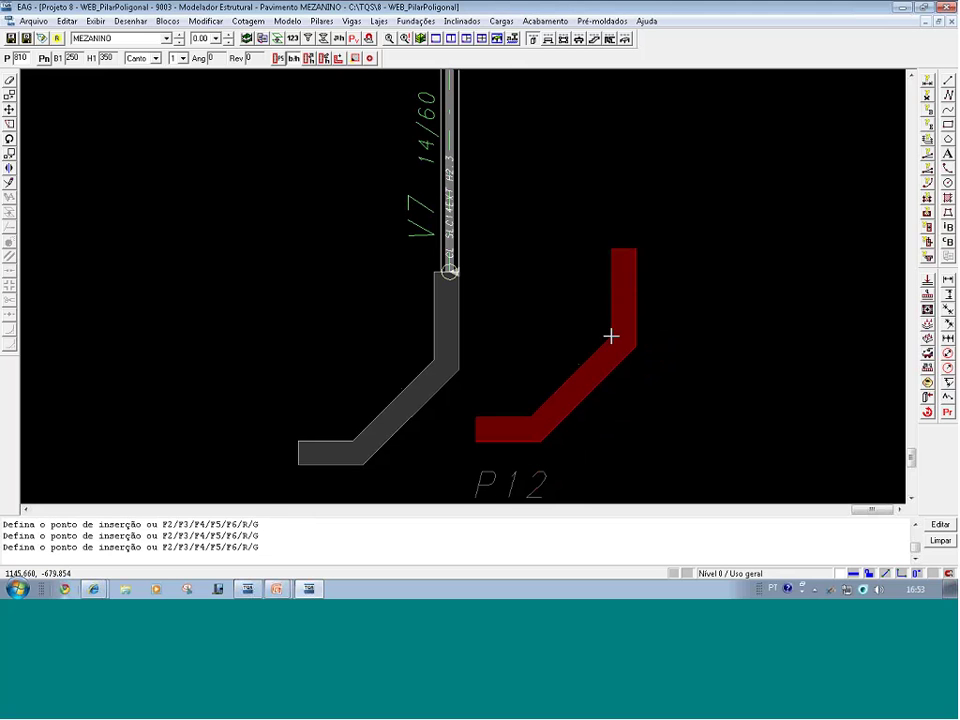
pyautogui.press('F2')
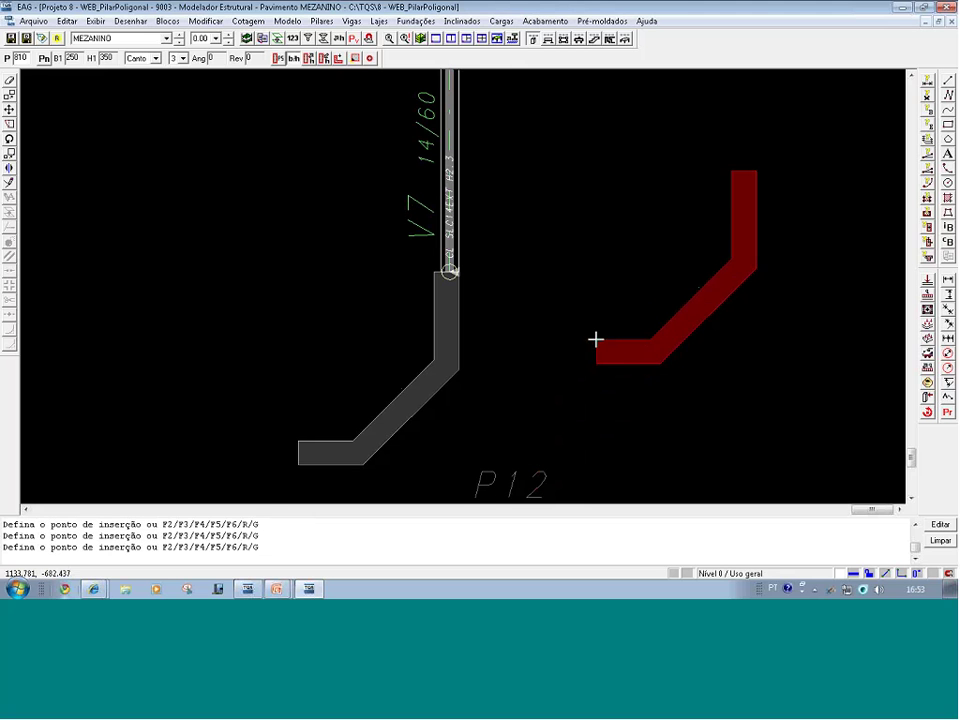
# - Place the new polygonal column over P12, anchored at the upper corner of P12's left end
pyautogui.press('F8')
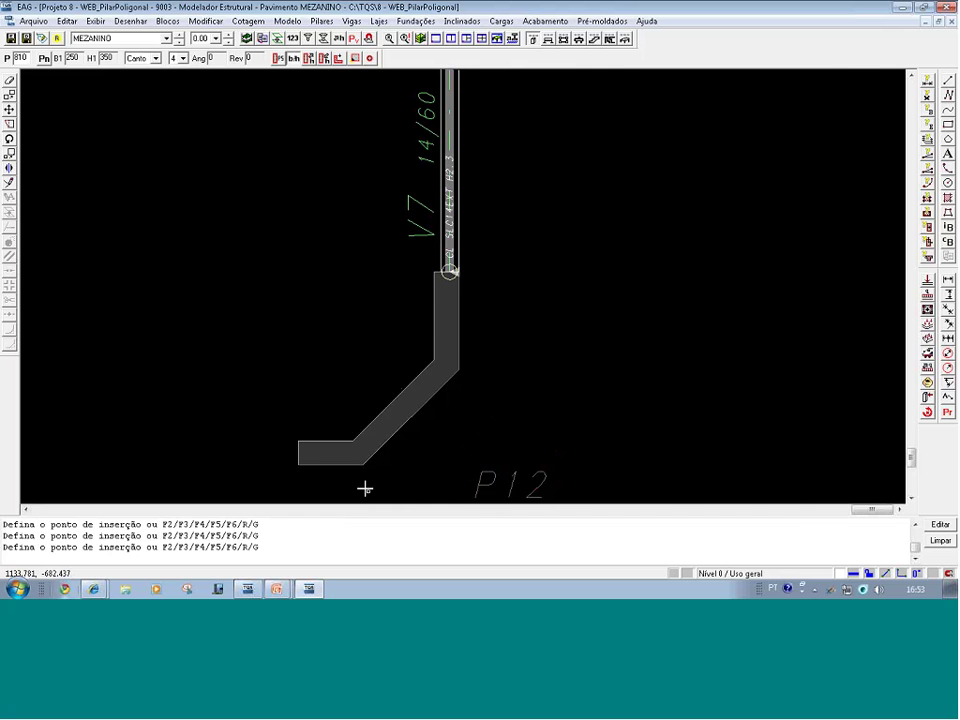
pyautogui.click(368, 491)
pyautogui.click(265, 414)
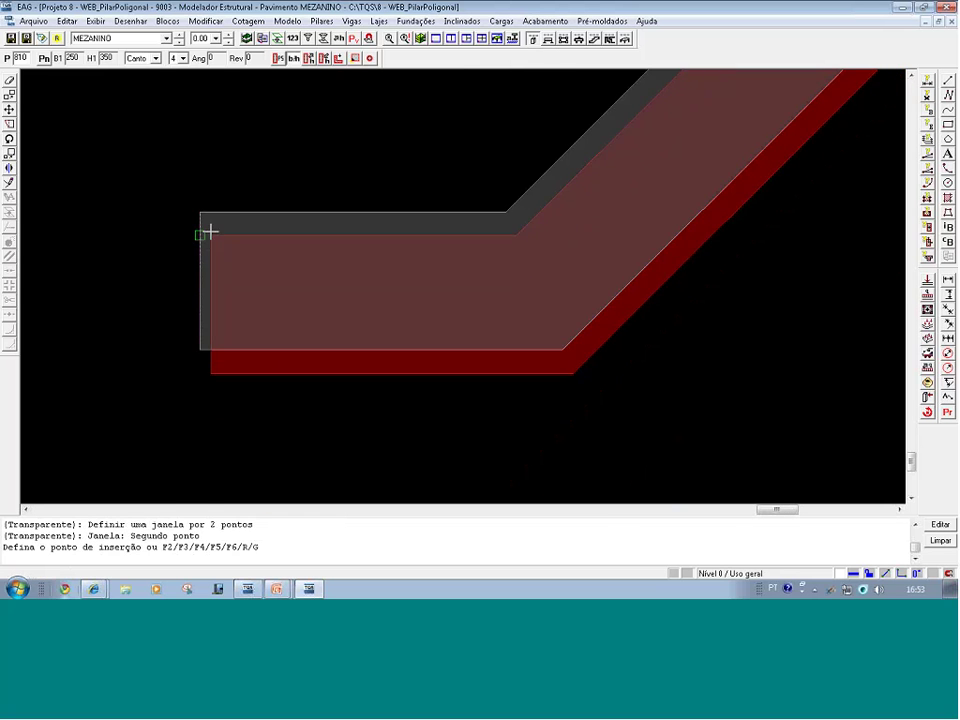
pyautogui.click(204, 216)
pyautogui.scroll(-1, 287, 287)
pyautogui.scroll(-2, 287, 286)
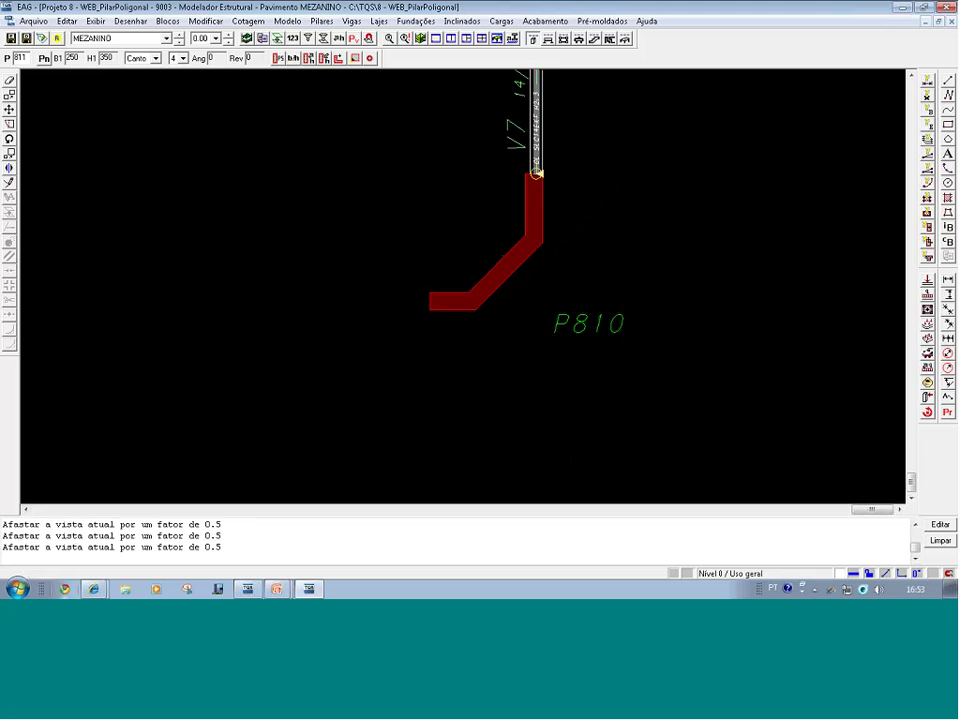
# - Close the structural model of 8 - WEB_PilarPoligonal and collapse that building in the project tree
pyautogui.press('F8')
pyautogui.click(540, 384)
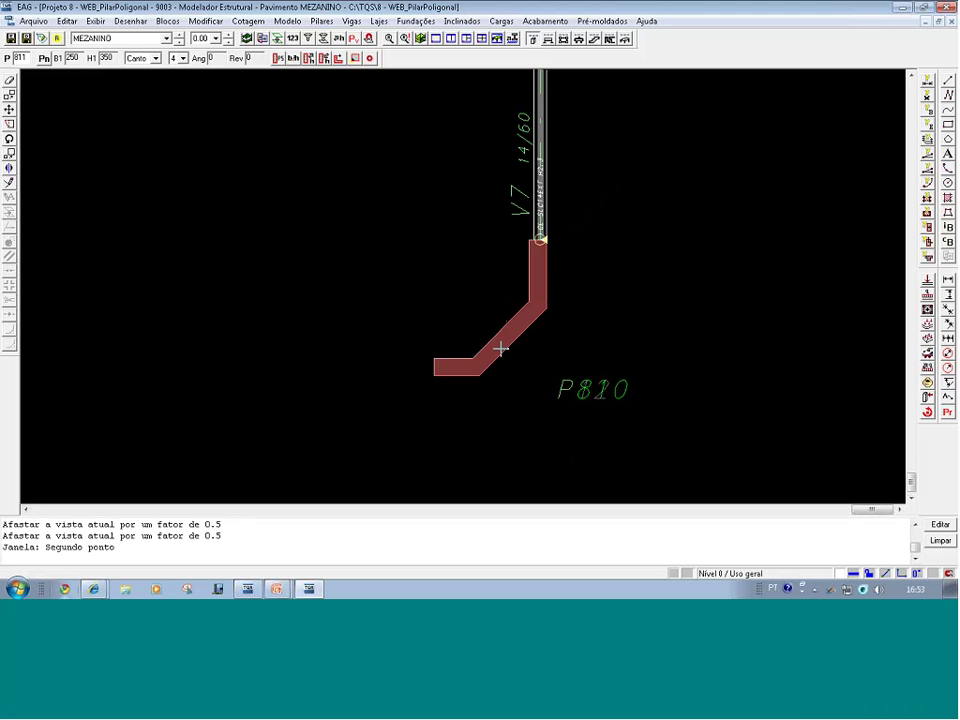
pyautogui.press('Home')
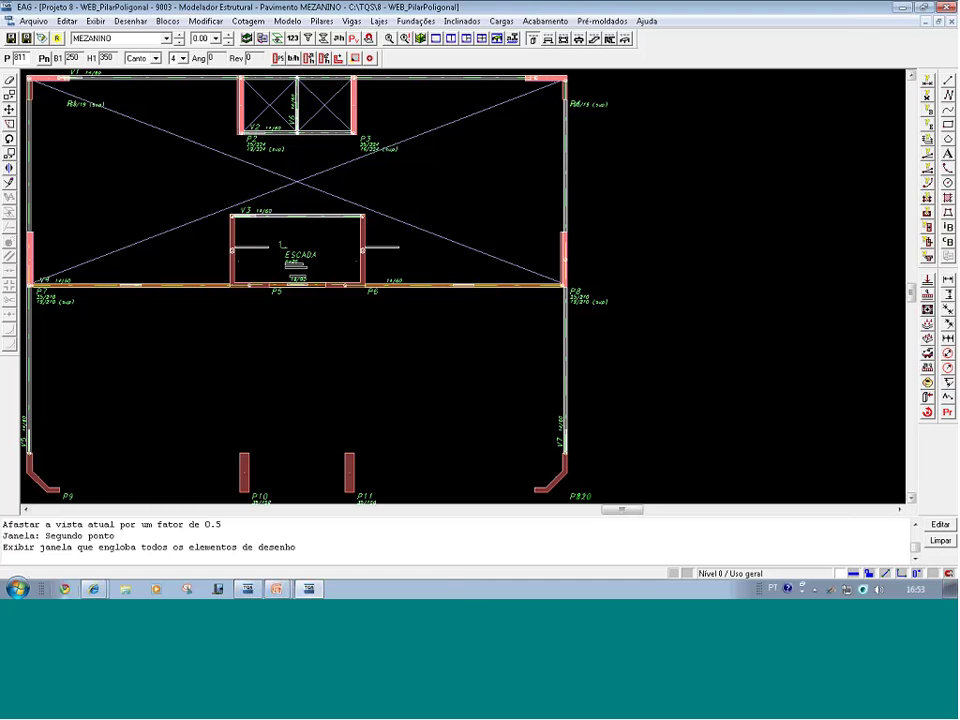
pyautogui.hotkey('alt', 'F4')
pyautogui.click(556, 343)
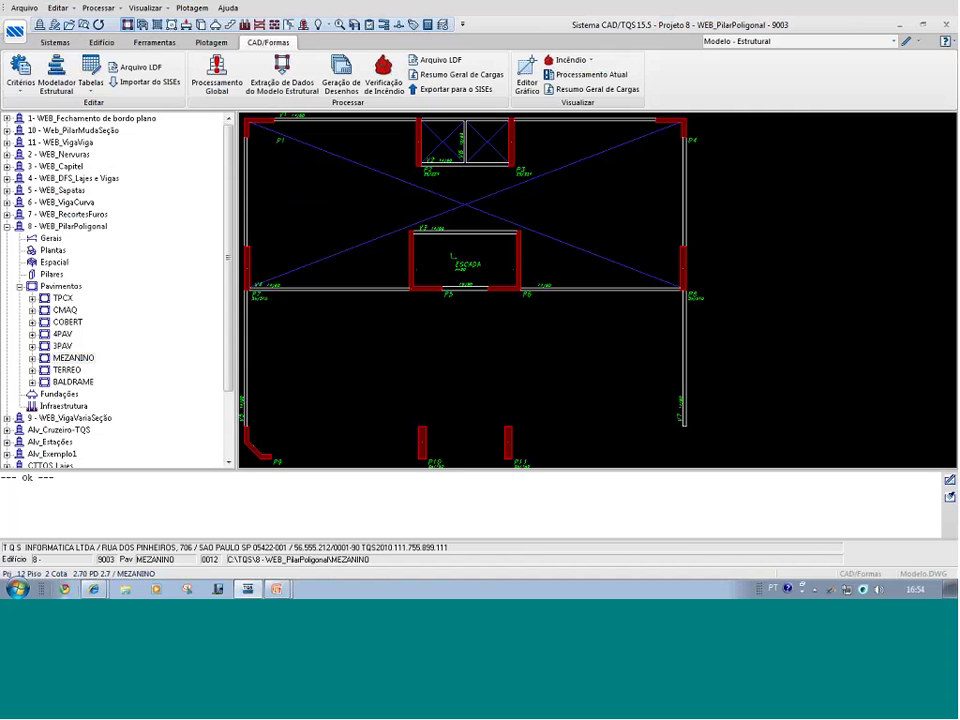
pyautogui.click(7, 226)
# - Open the structural model of the Terreo floor of building 9 - WEB_VigaVariaSeção
pyautogui.doubleClick(76, 239)
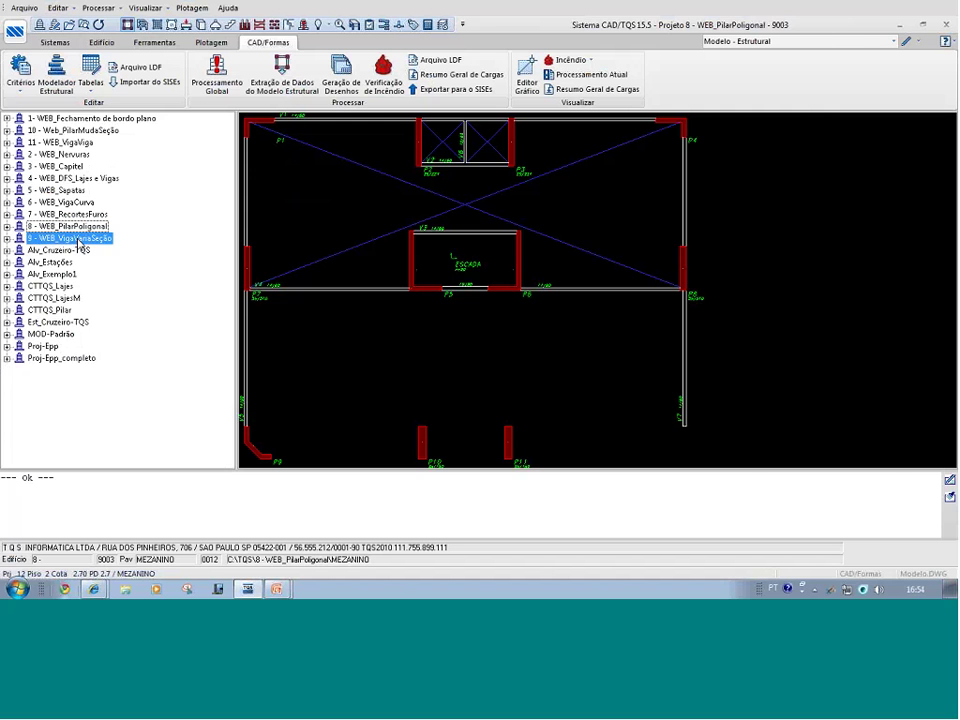
pyautogui.click(68, 347)
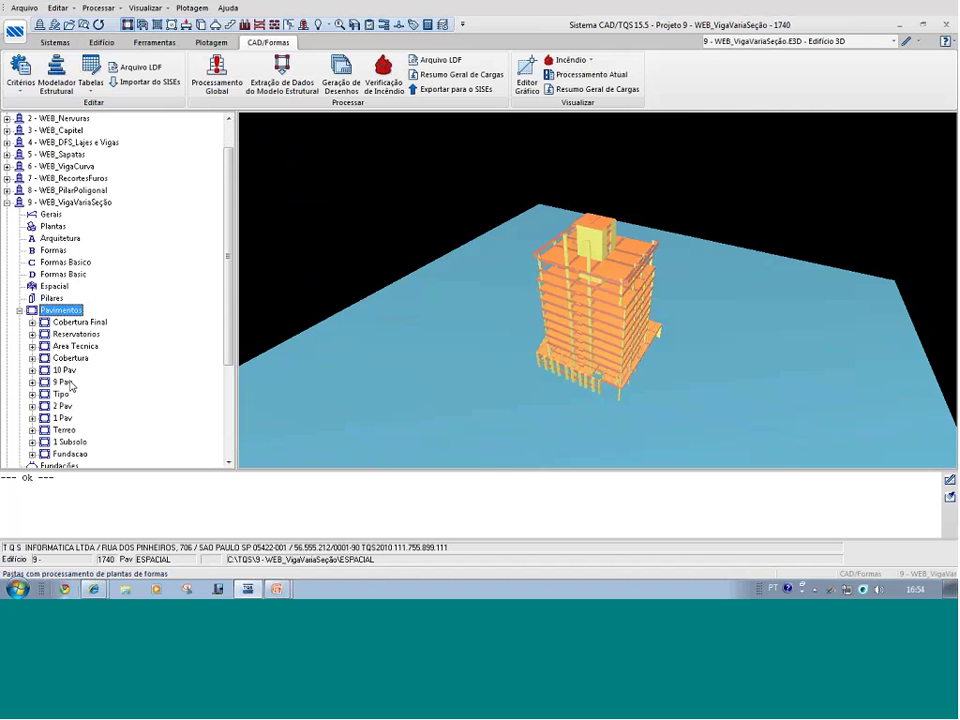
pyautogui.click(64, 430)
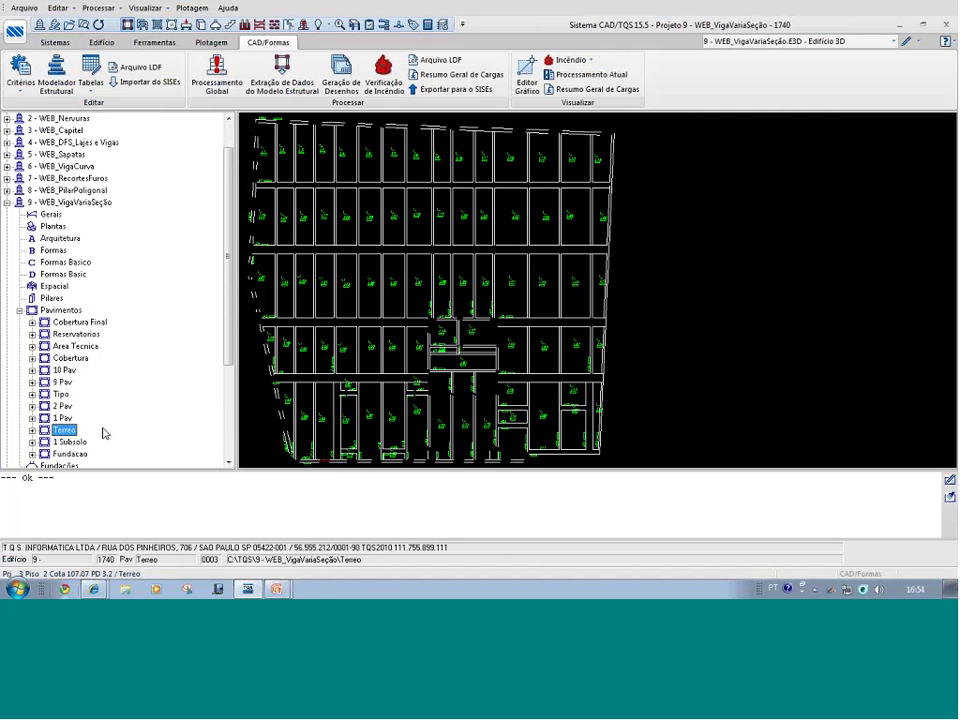
pyautogui.doubleClick(555, 388)
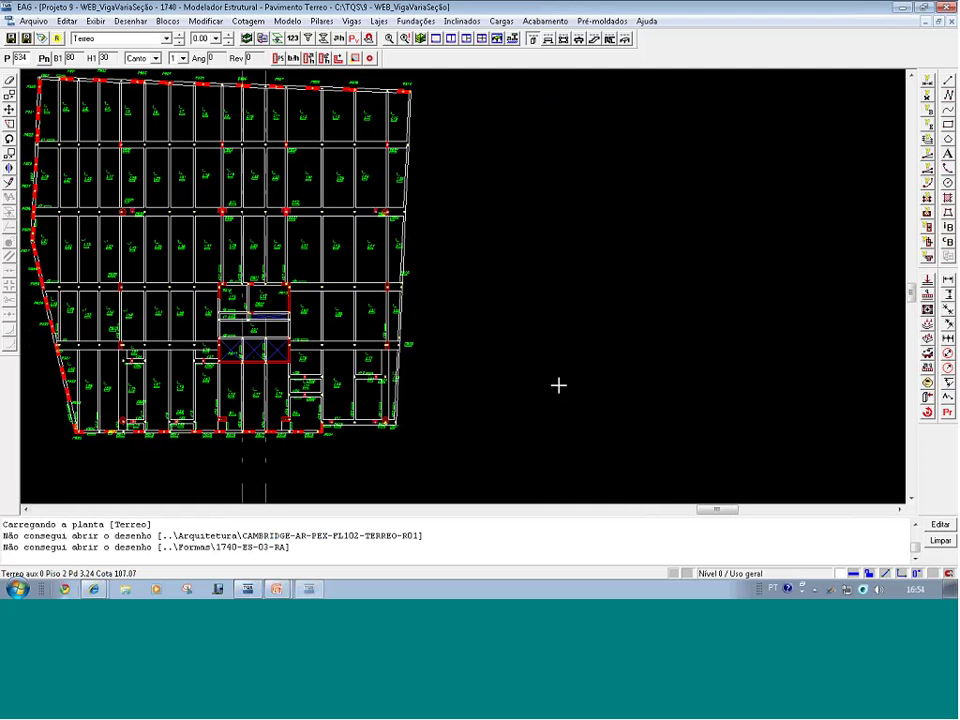
# - Examine the Terreo floor's beams around V4, V5 and columns P606 to P613, and those along the upper perimeter
pyautogui.click(345, 306)
pyautogui.click(190, 243)
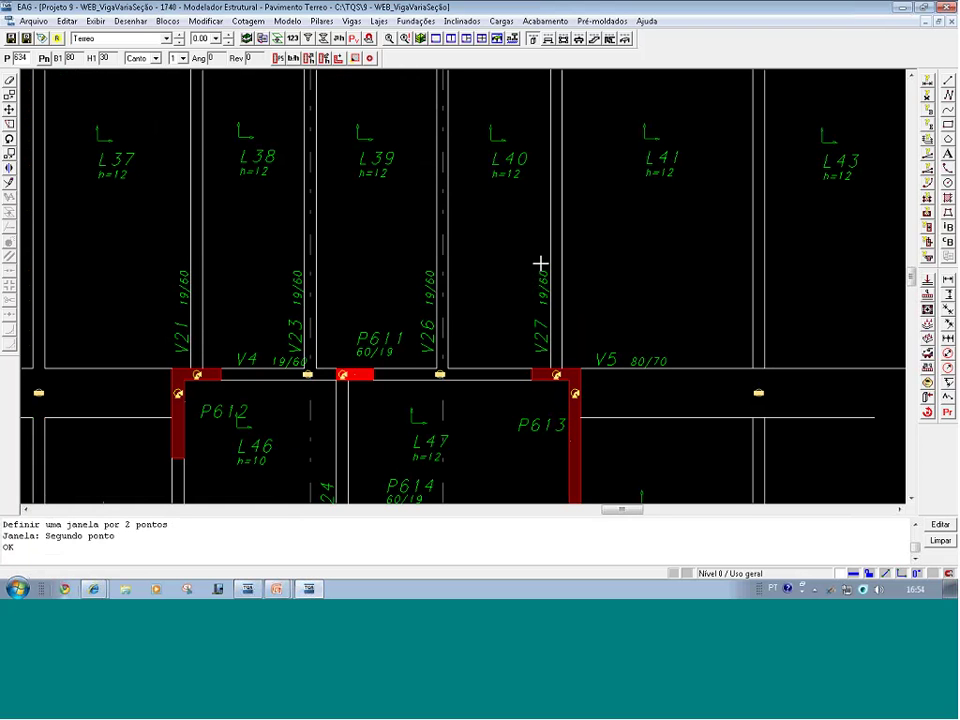
pyautogui.scroll(-1, 525, 340)
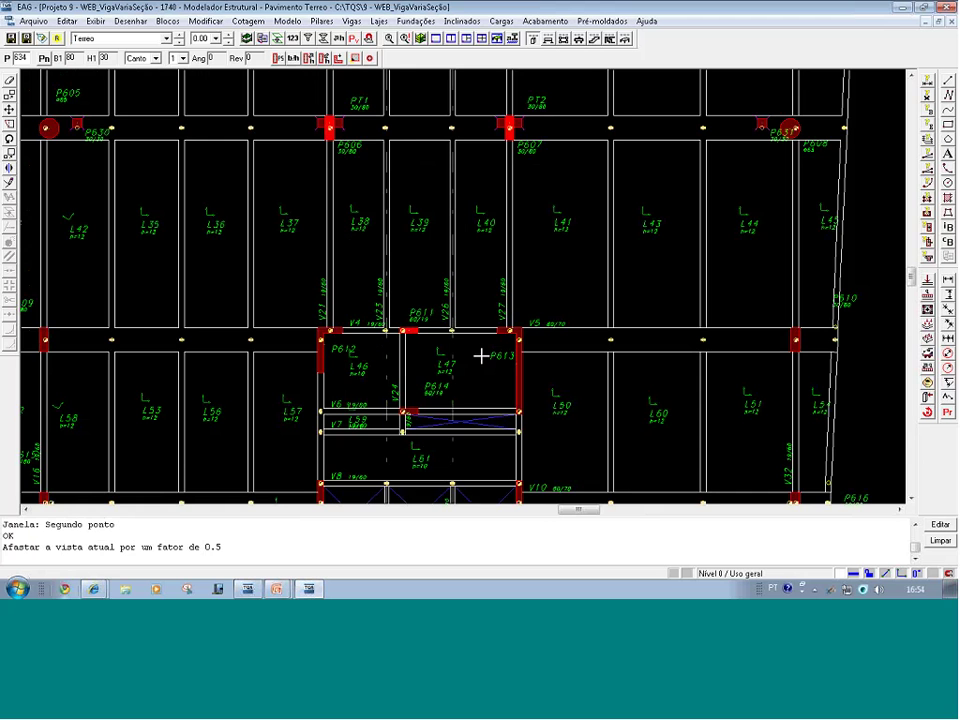
pyautogui.scroll(-2, 484, 356)
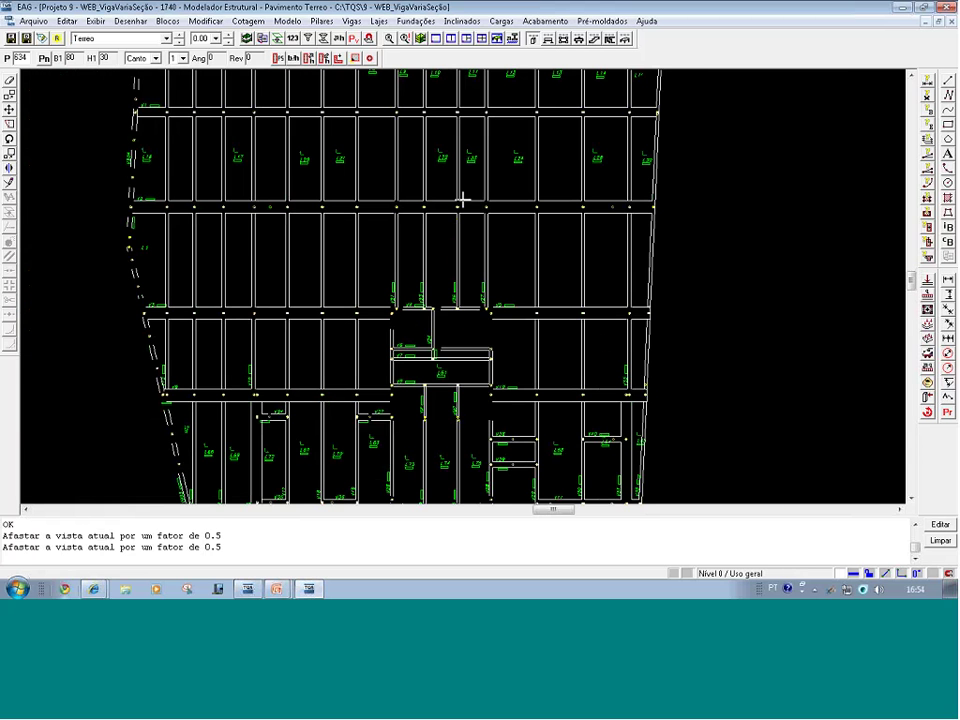
pyautogui.moveTo(445, 185); pyautogui.dragTo(446, 339, button='middle')
pyautogui.press('F8')
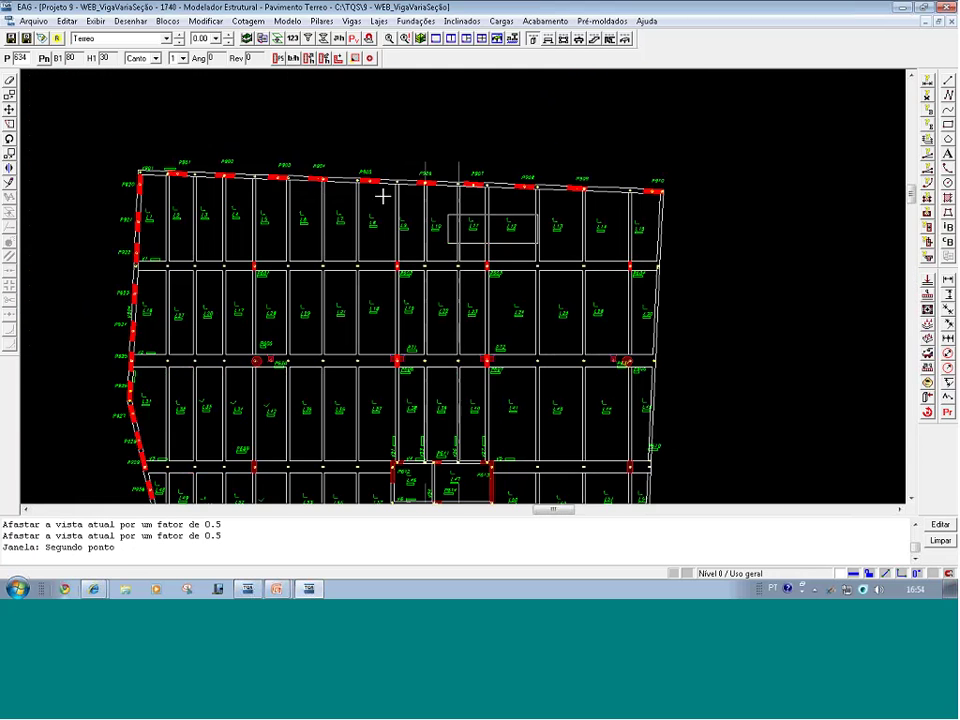
pyautogui.click(98, 155)
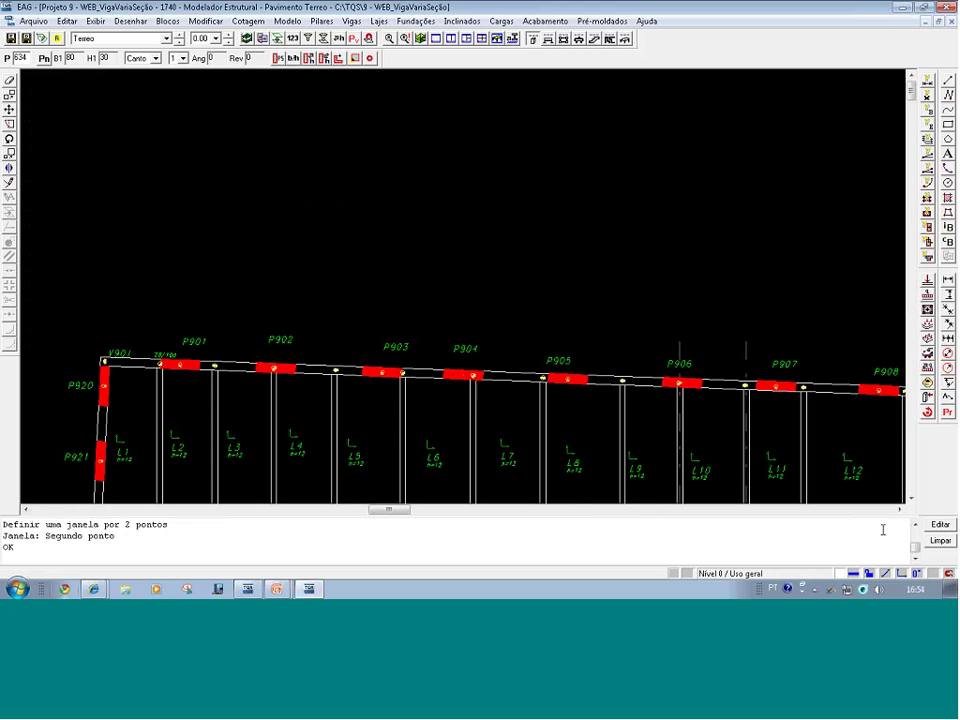
pyautogui.hotkey('shift', 'F8')
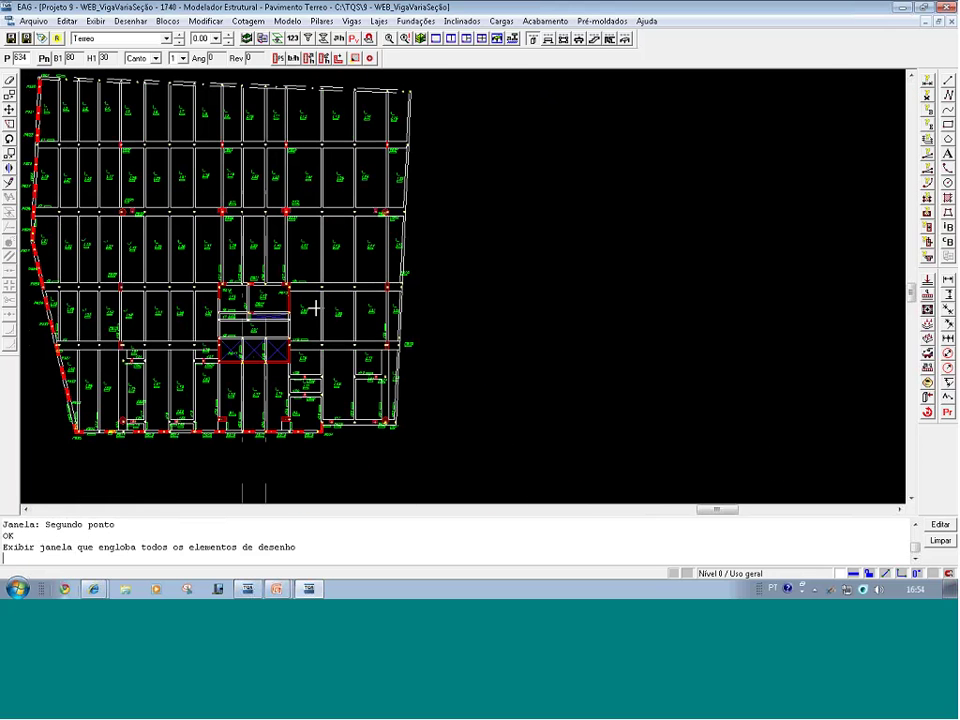
pyautogui.press('F8')
pyautogui.click(196, 196)
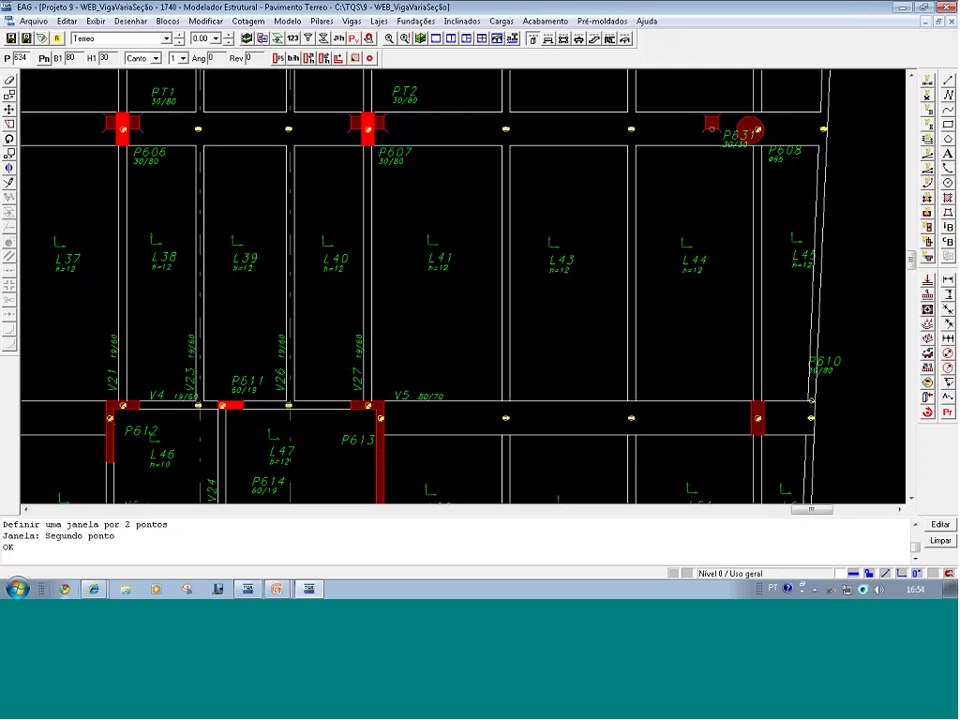
# - Set the width of V21's segment between columns P606 and P612 to 80 cm
pyautogui.moveTo(379, 166)
pyautogui.click(432, 325)
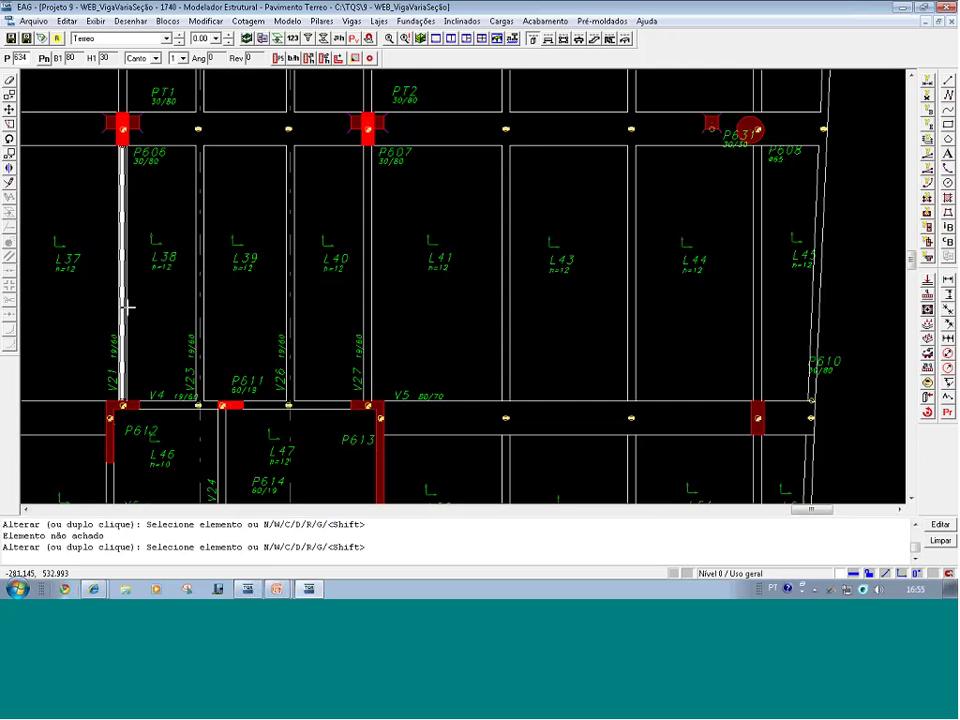
pyautogui.scroll(-1, 127, 306)
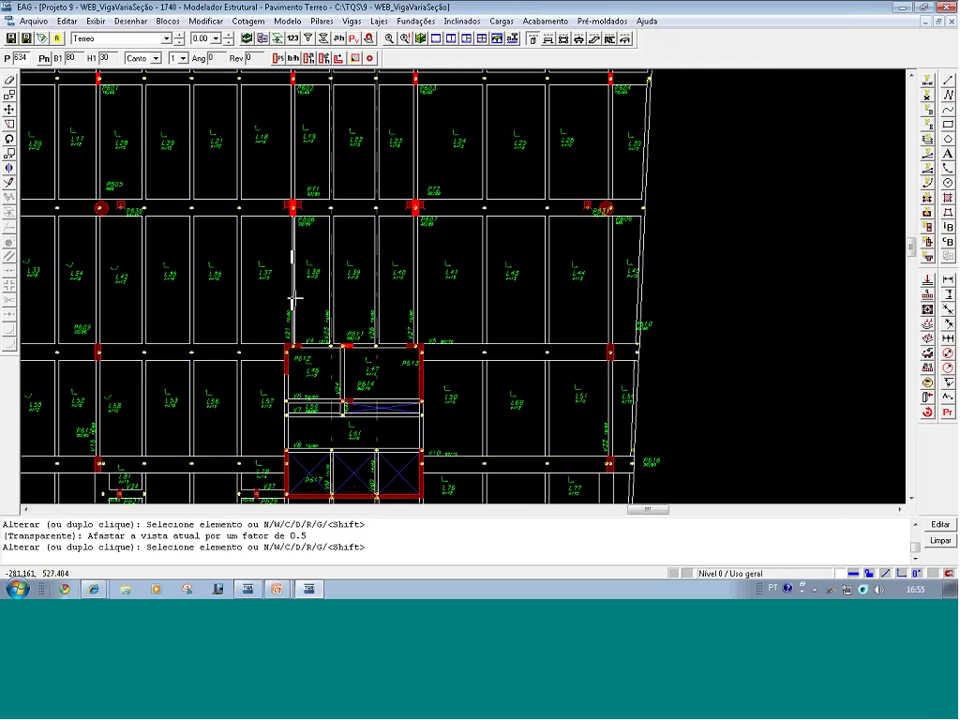
pyautogui.doubleClick(294, 300)
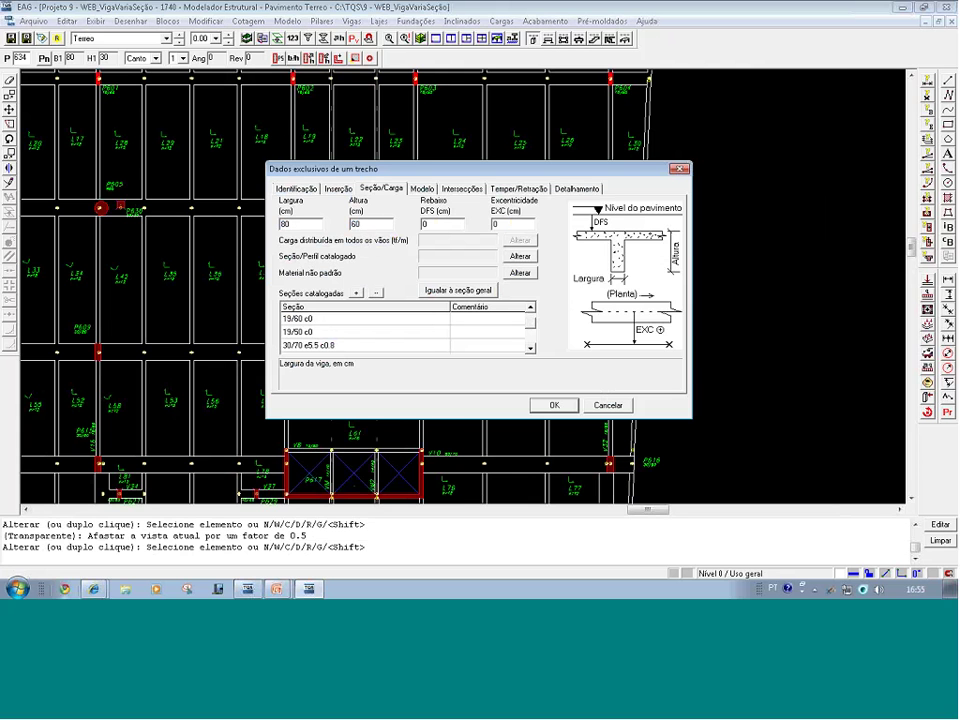
pyautogui.click(566, 407)
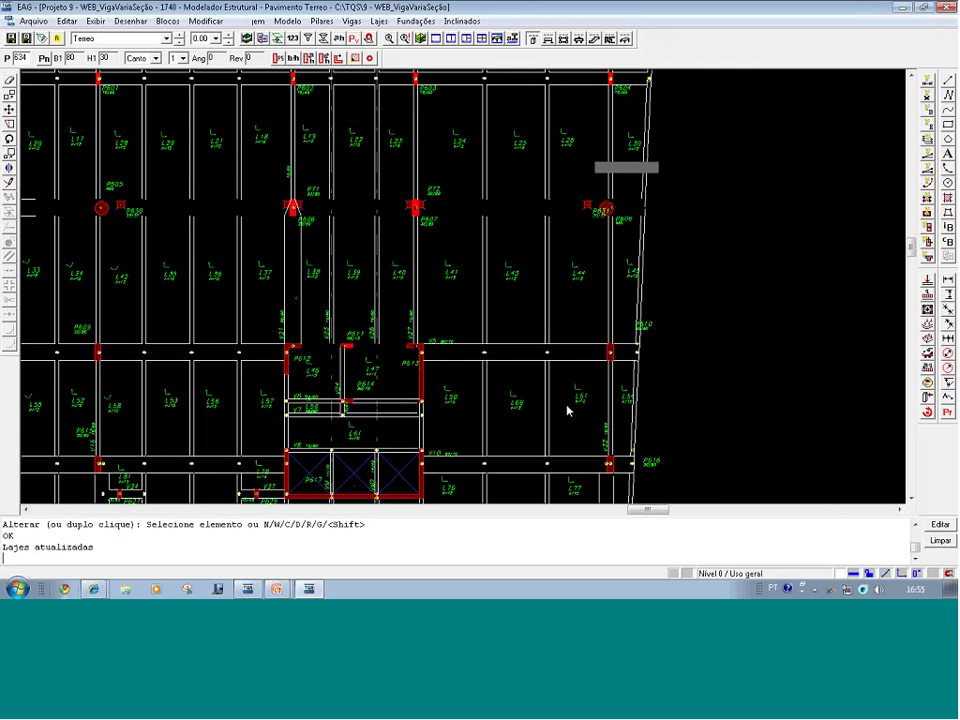
# - Set the width of V27's segment between columns P607 and P613 to 80 cm
pyautogui.moveTo(384, 353); pyautogui.dragTo(384, 358, button='middle')
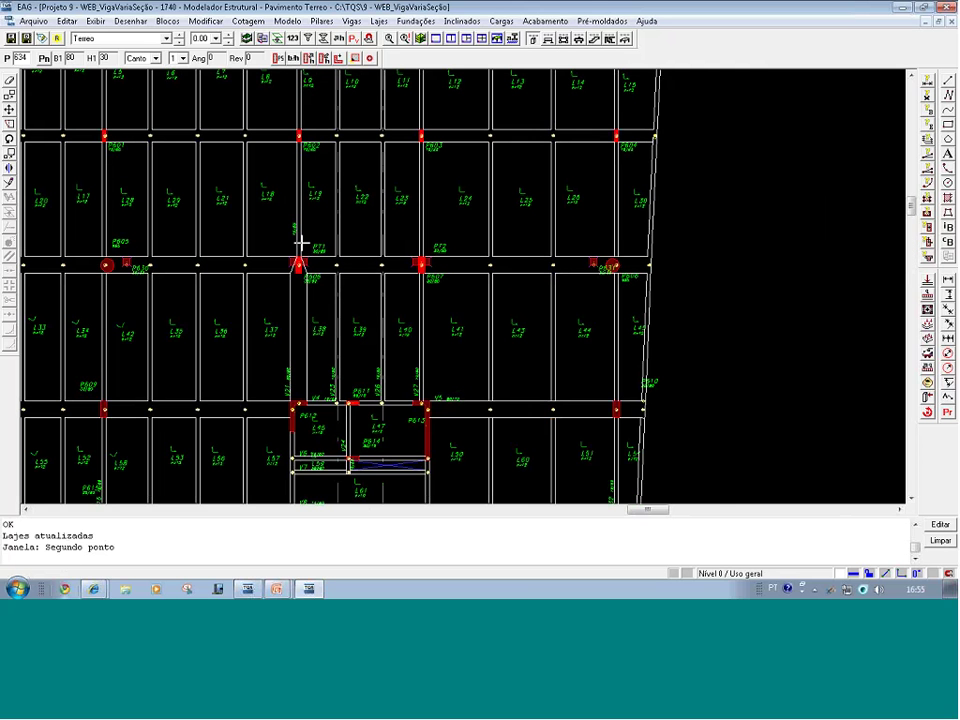
pyautogui.moveTo(302, 266); pyautogui.dragTo(301, 265, button='middle')
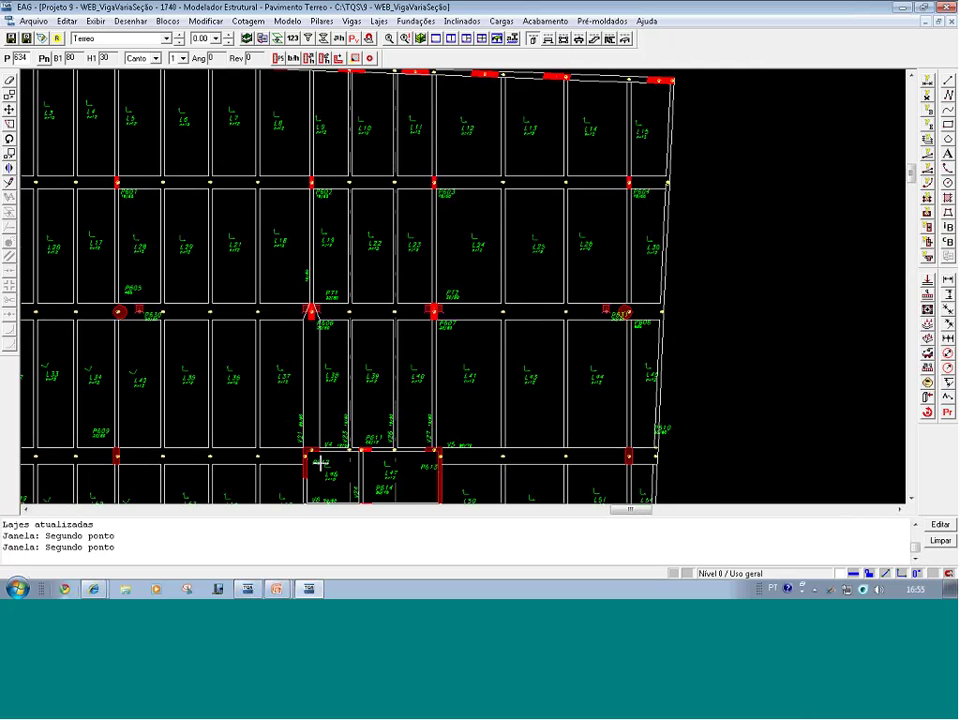
pyautogui.click(555, 466)
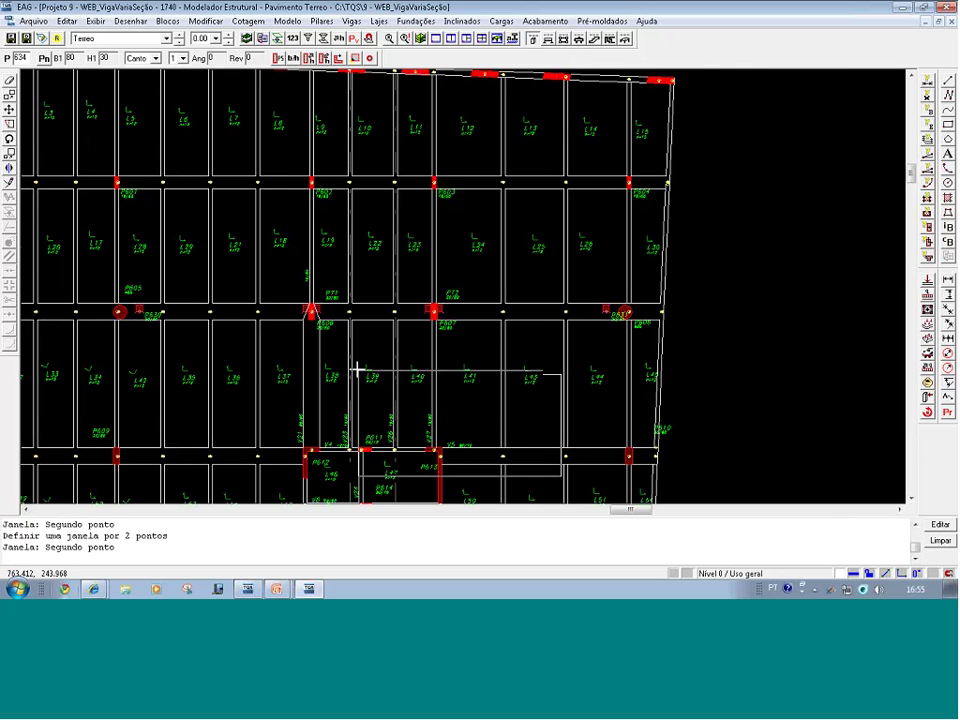
pyautogui.click(261, 356)
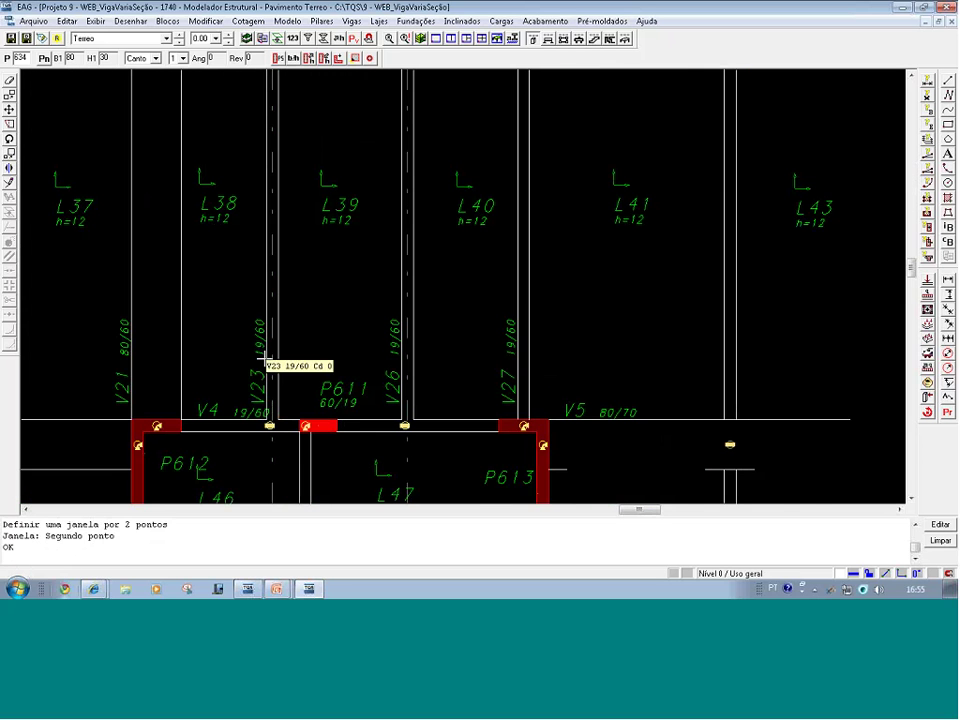
pyautogui.scroll(-1, 379, 358)
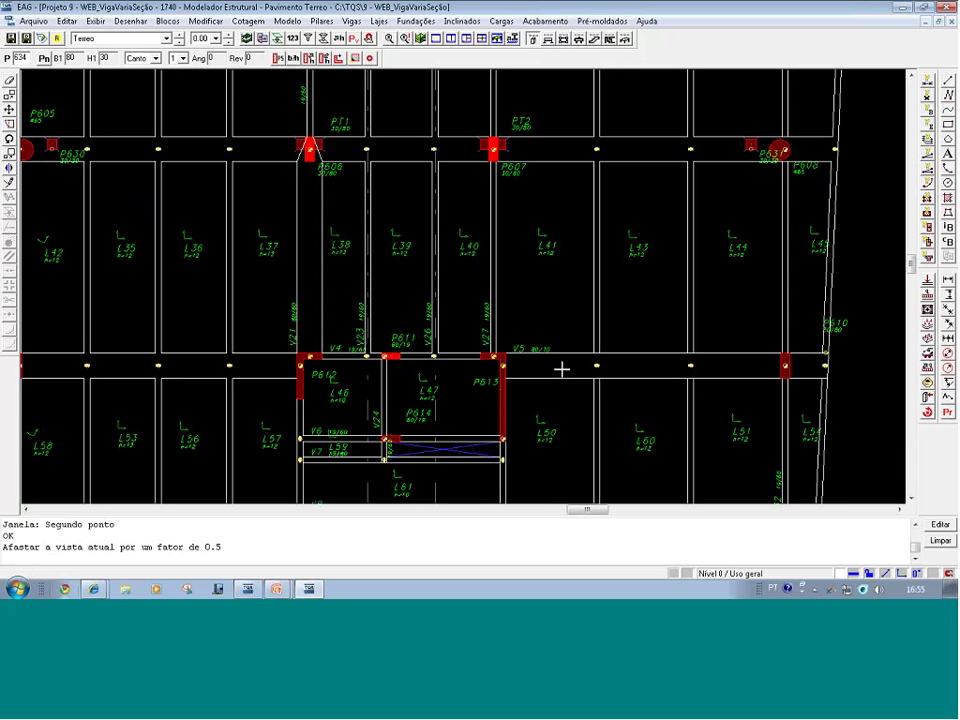
pyautogui.click(561, 283)
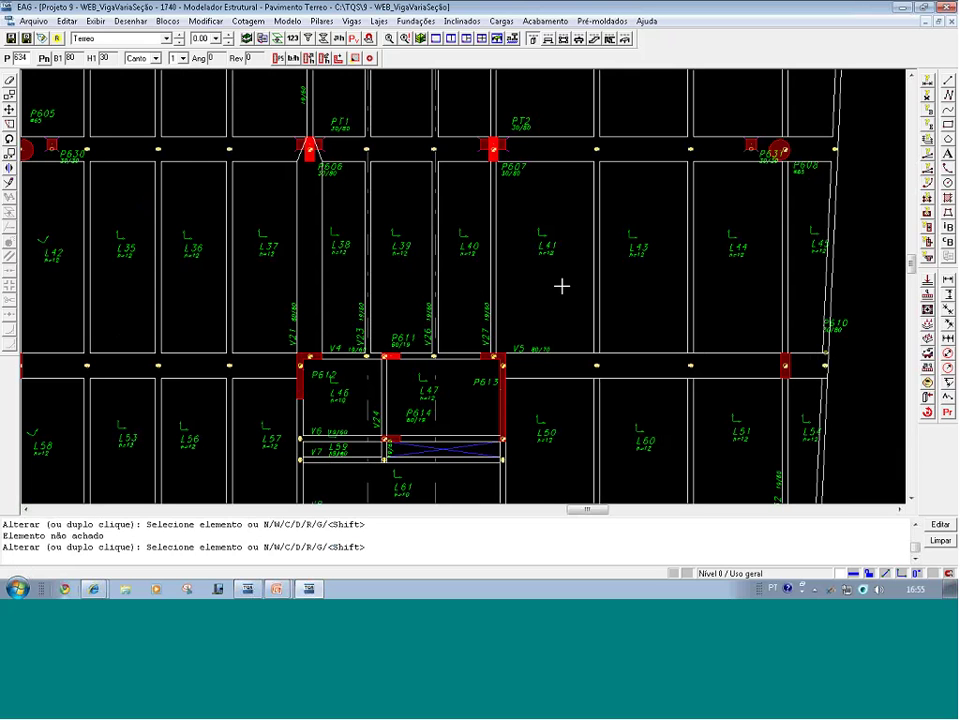
pyautogui.click(497, 275)
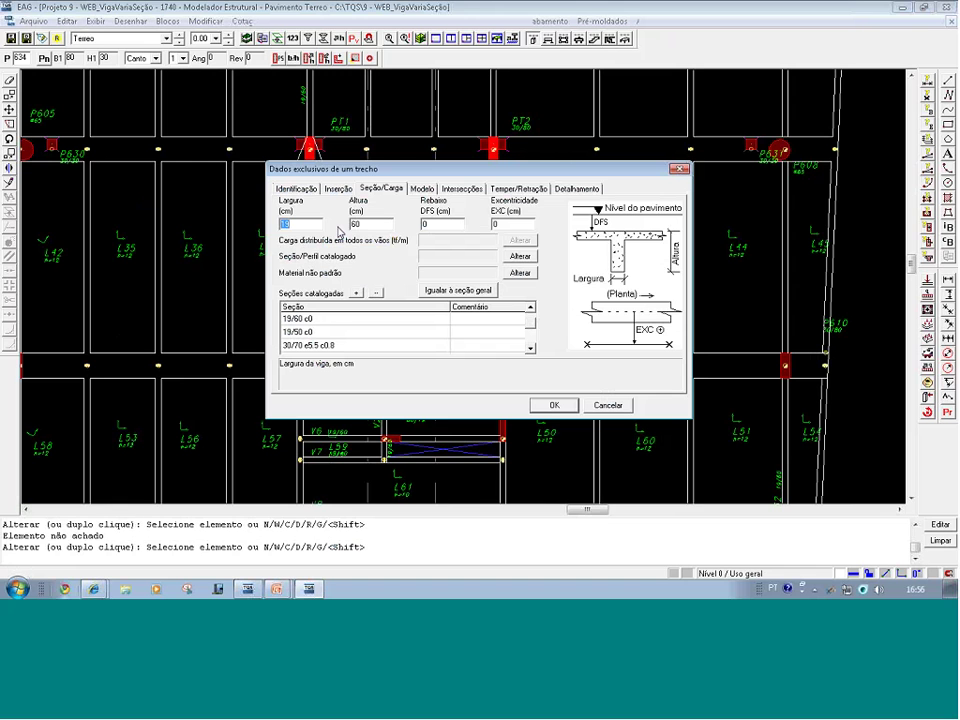
pyautogui.write('80')
pyautogui.click(556, 406)
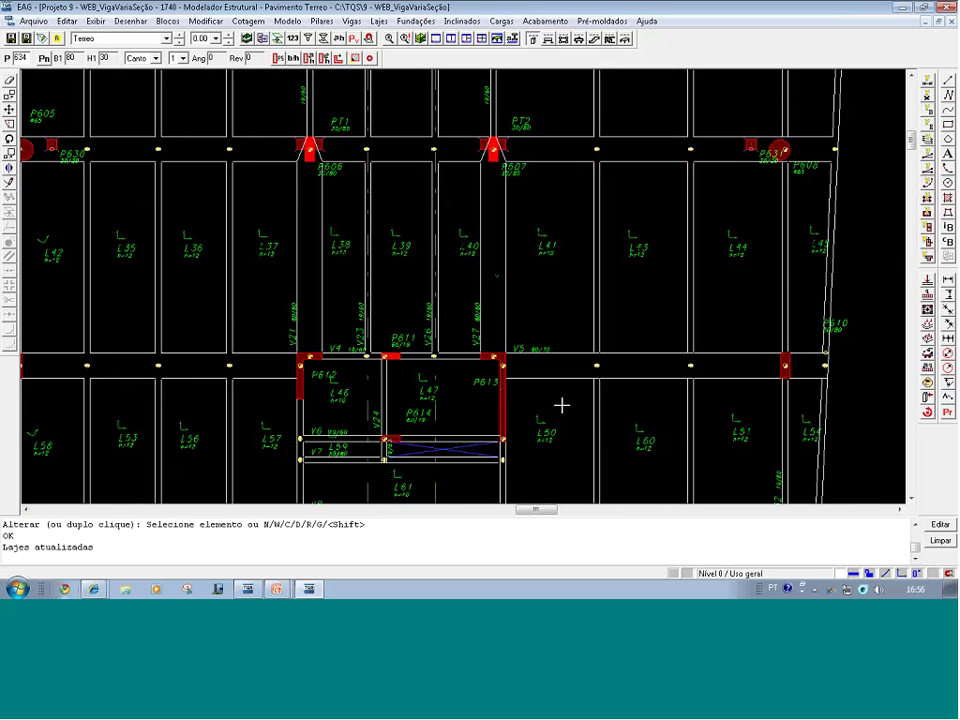
# - Review the widened V21 and V27 beams on the Terreo floor, and switch the model to the Area Tecnica floor
pyautogui.click(562, 405)
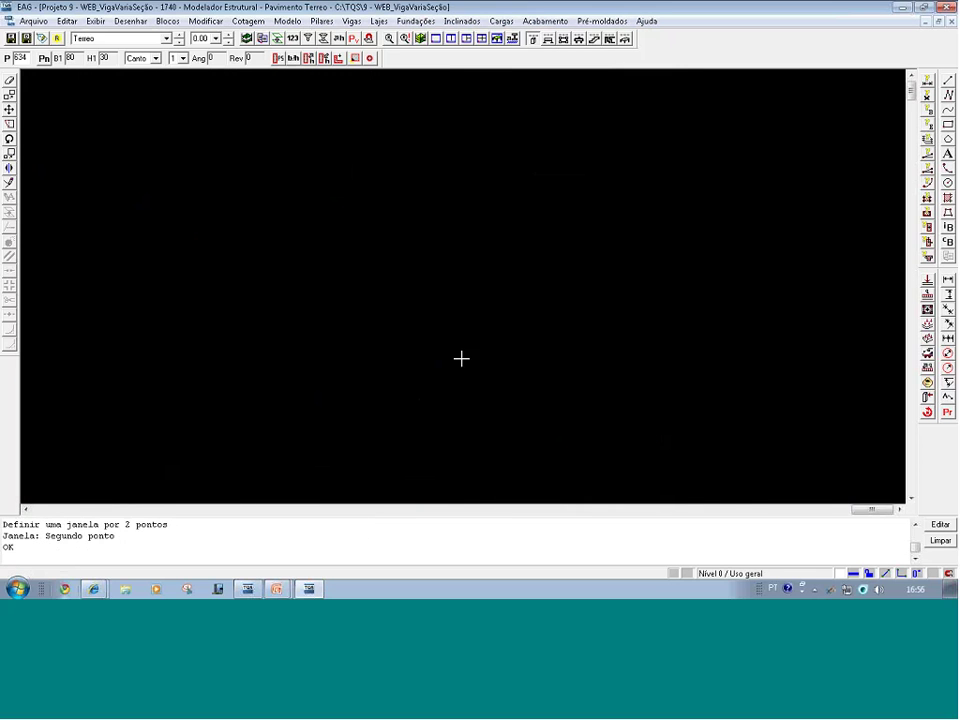
pyautogui.hotkey('shift', 'F8')
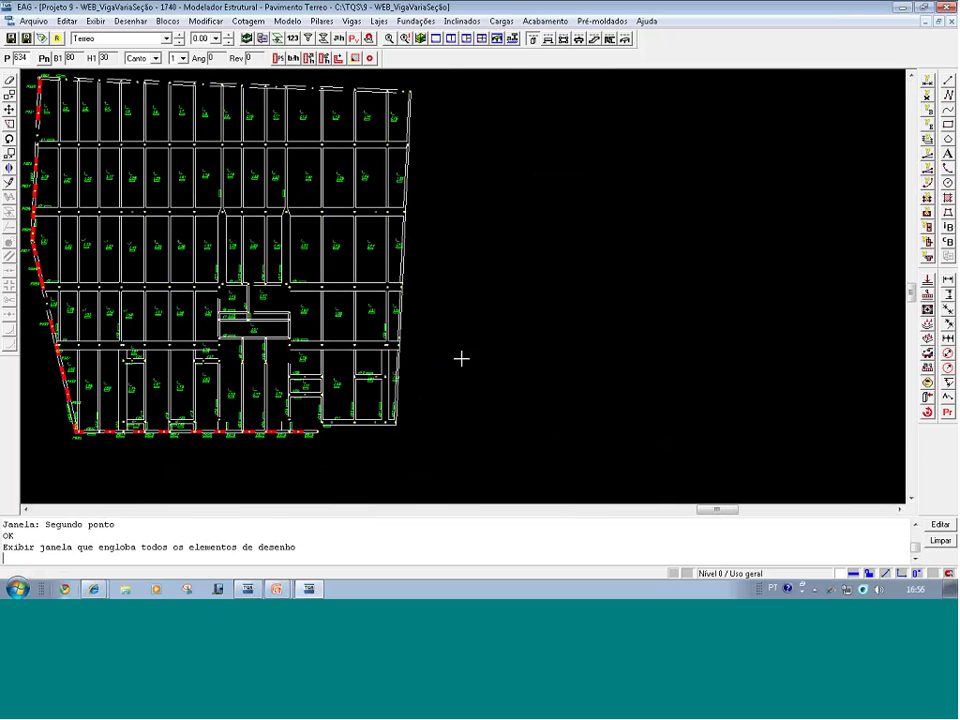
pyautogui.press('F8')
pyautogui.click(212, 195)
pyautogui.click(201, 194)
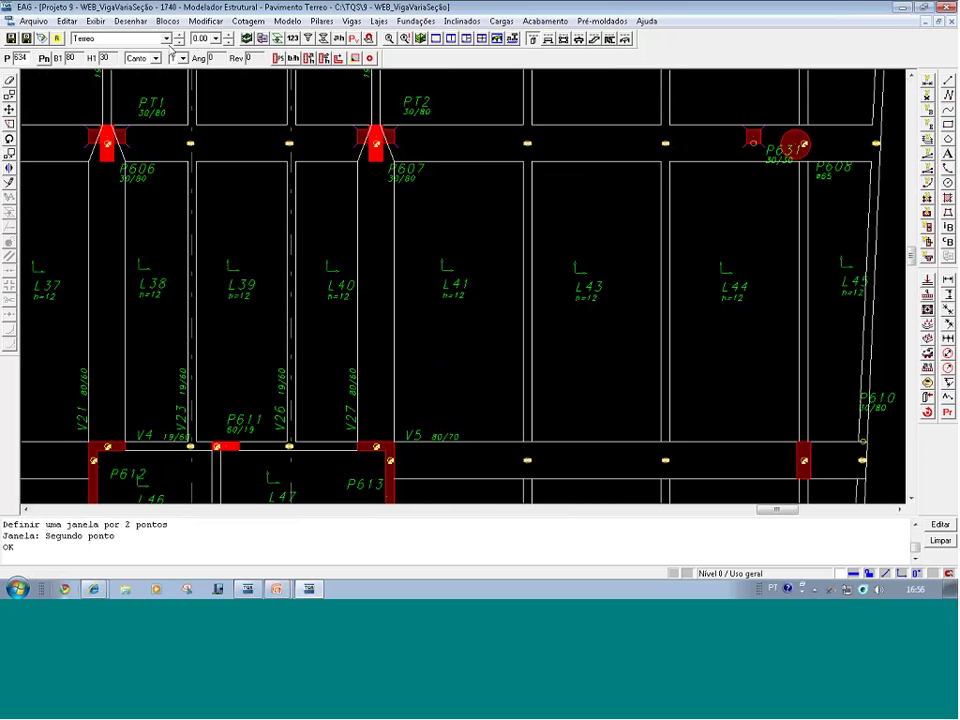
pyautogui.click(128, 38)
pyautogui.click(134, 68)
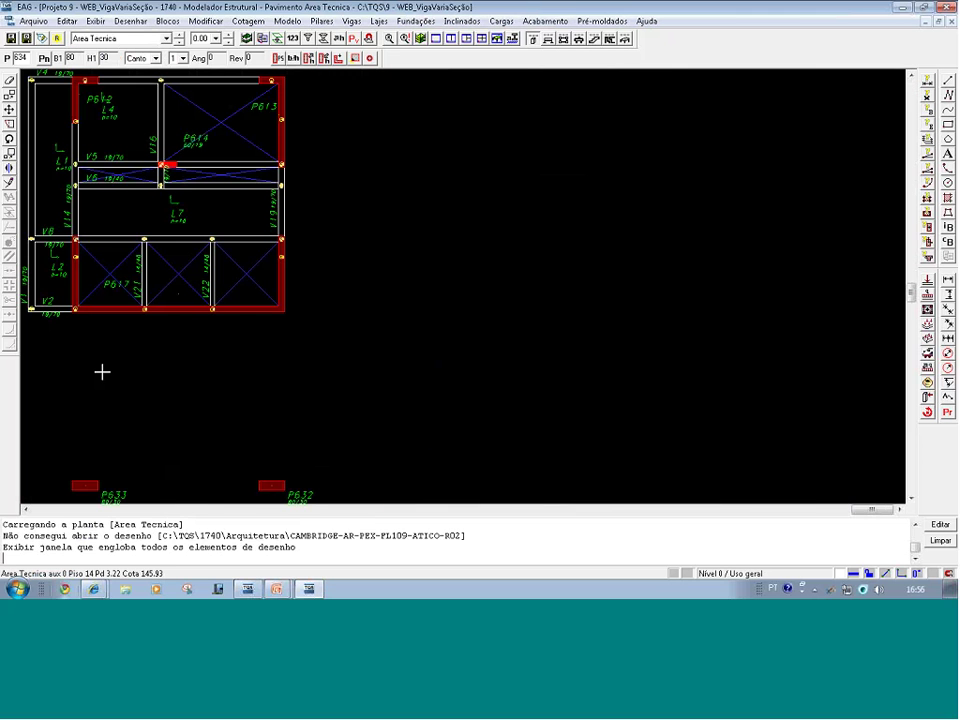
# - Examine beam V1 along the Area Tecnica floor's outer edge, from V4 past V8 to V2
pyautogui.press('F8')
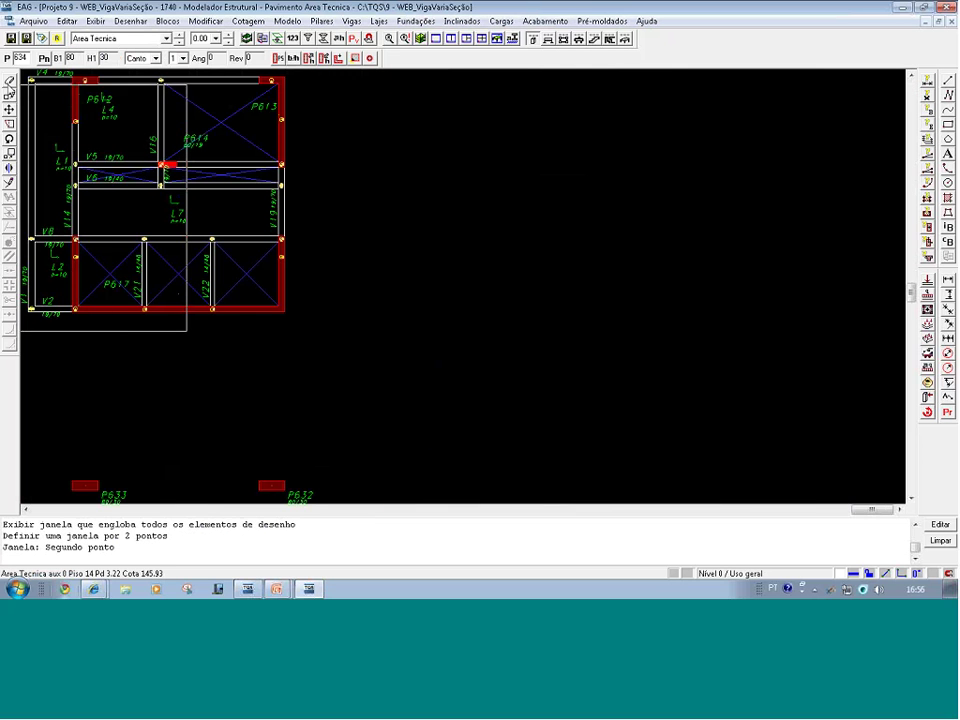
pyautogui.click(22, 76)
pyautogui.click(165, 288)
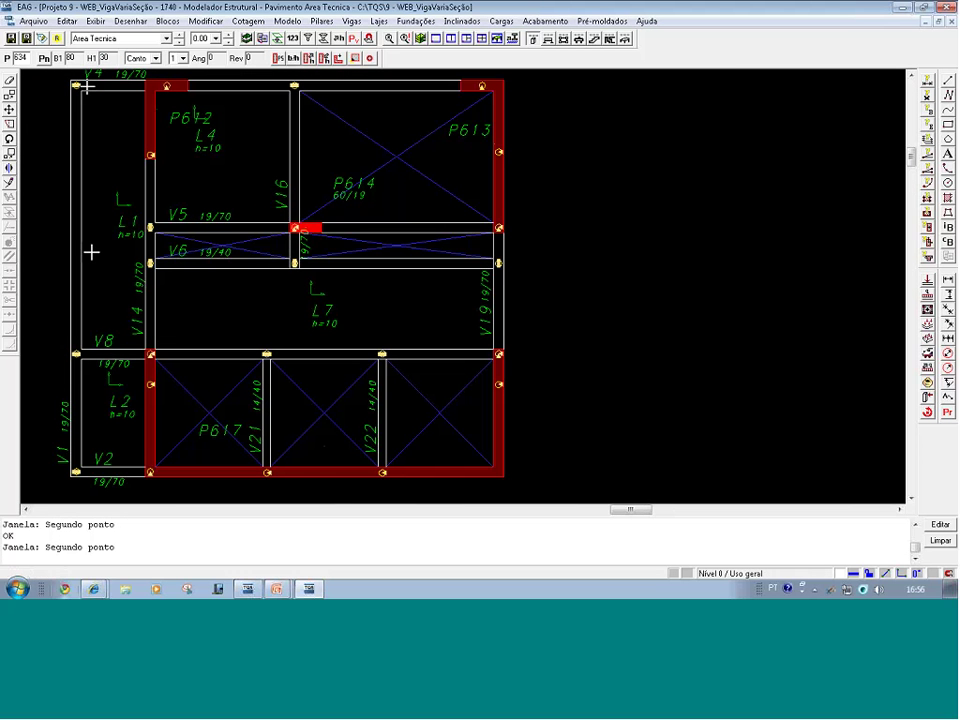
pyautogui.press('F8')
pyautogui.click(308, 384)
pyautogui.click(21, 105)
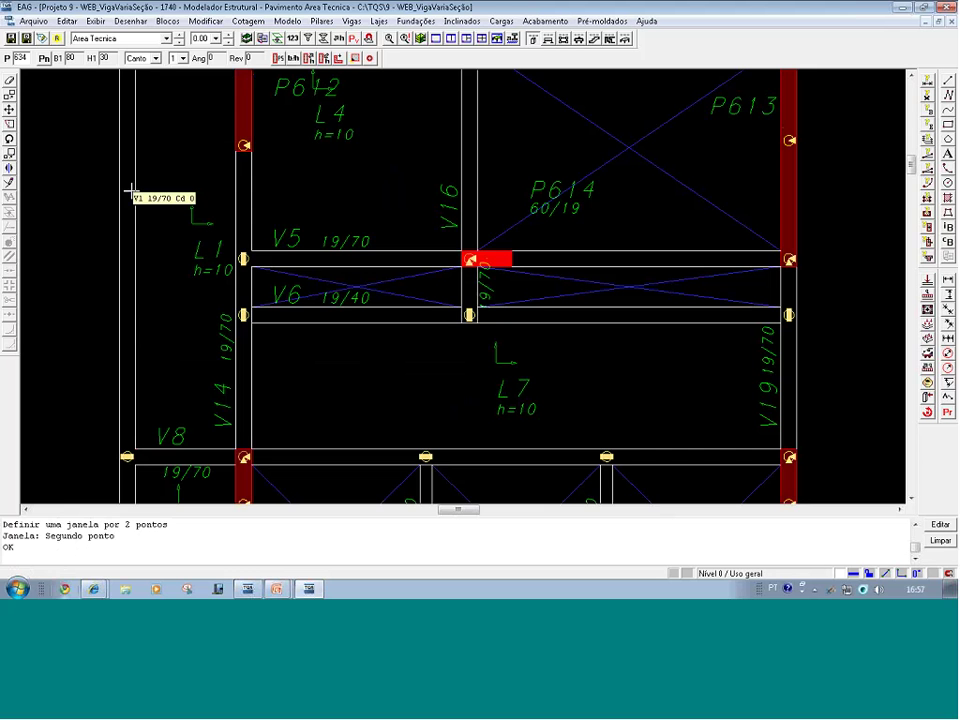
pyautogui.scroll(-1, 143, 257)
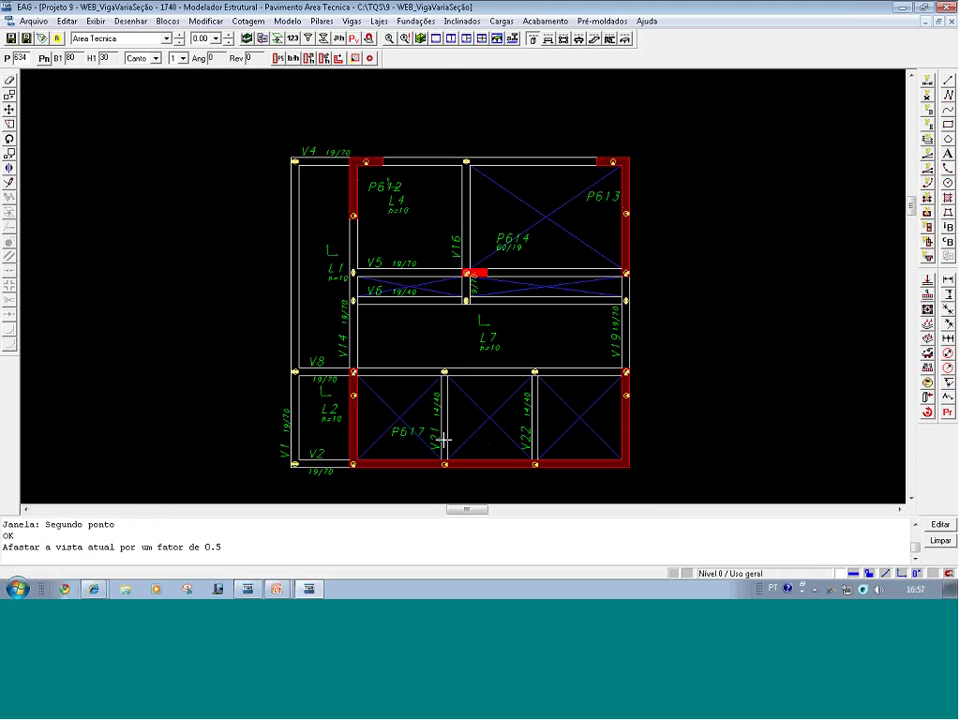
pyautogui.press('F8')
pyautogui.click(451, 405)
pyautogui.click(178, 90)
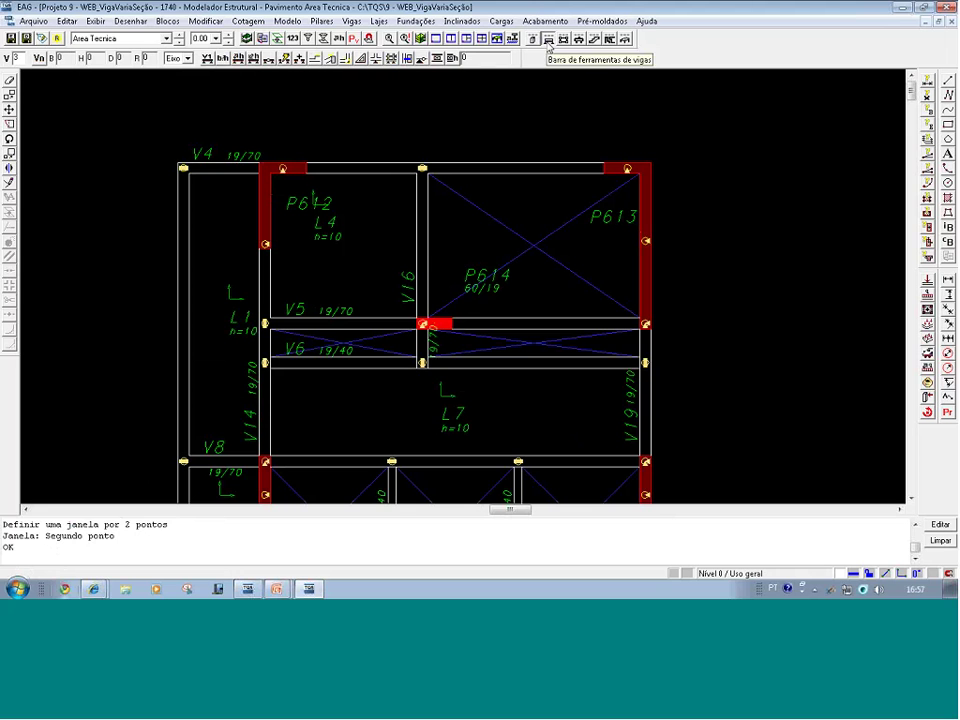
# - Insert an intermediate point in beam V1, 100 cm above its inner corner with V8, to split it into segments
pyautogui.click(547, 39)
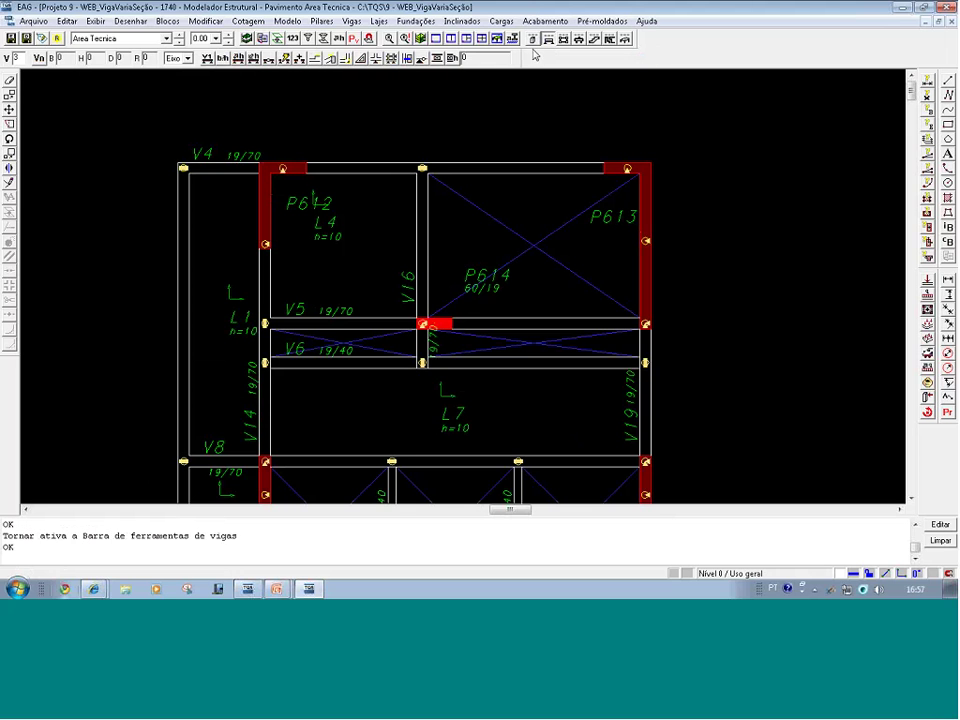
pyautogui.click(268, 62)
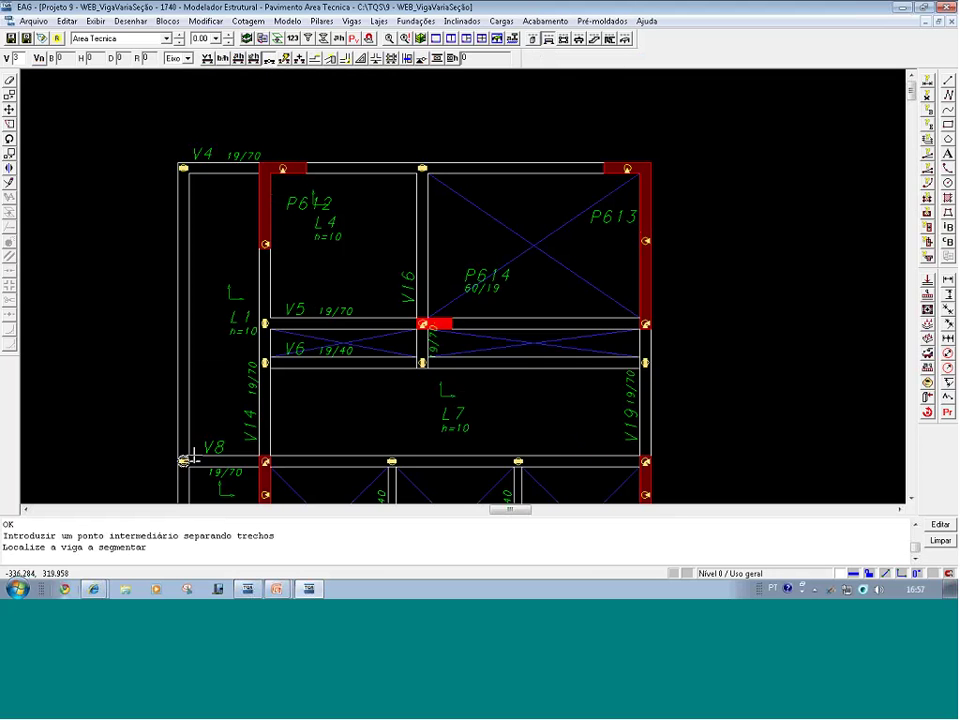
pyautogui.scroll(-1, 214, 446)
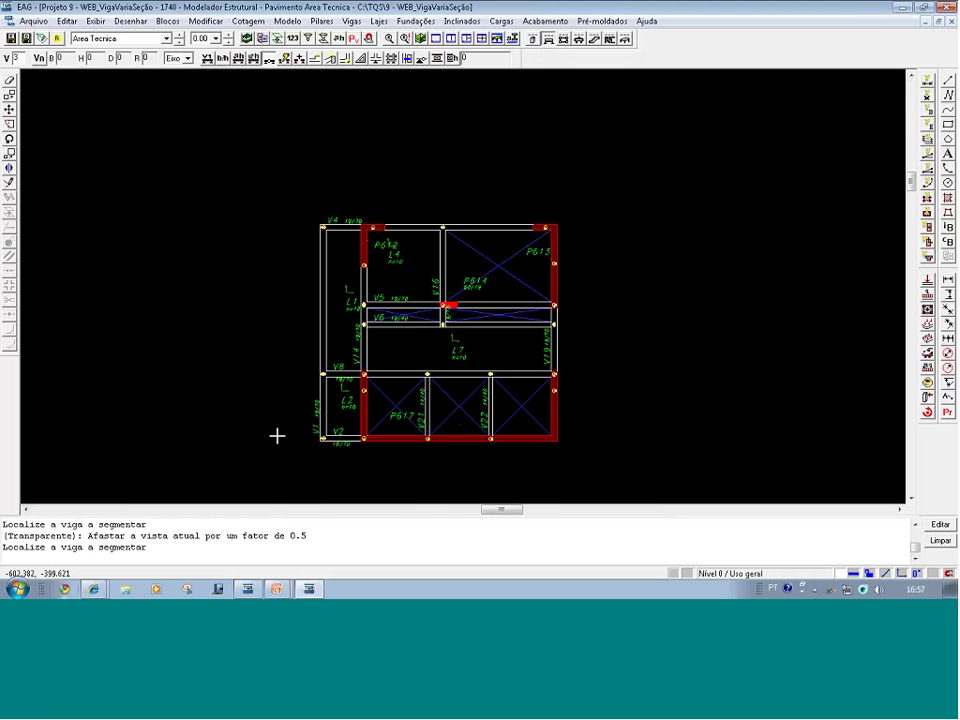
pyautogui.click(318, 426)
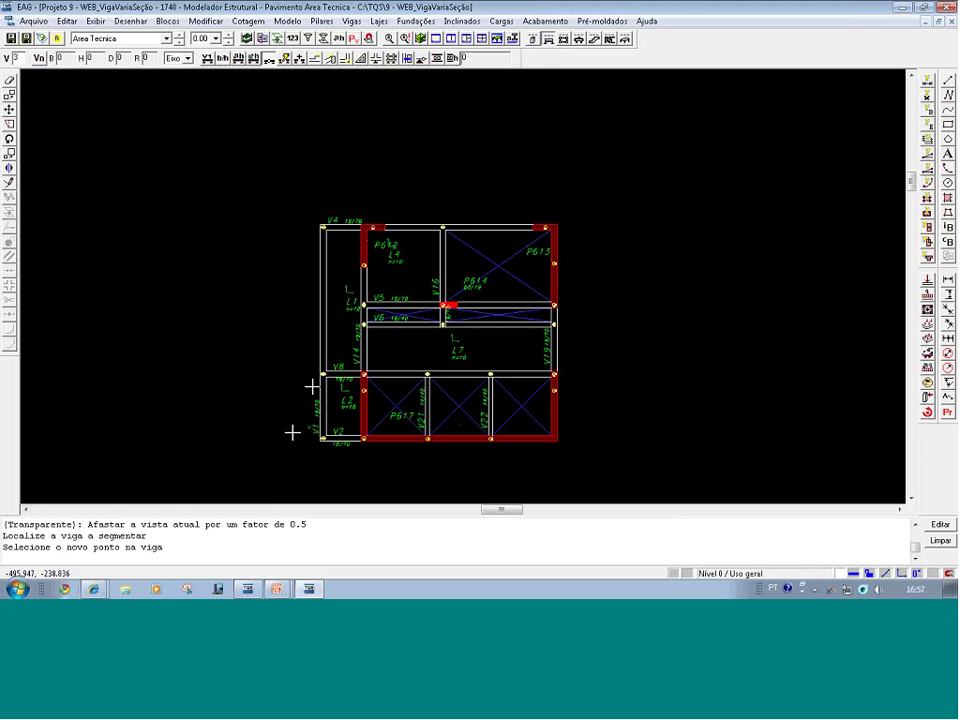
pyautogui.press('F8')
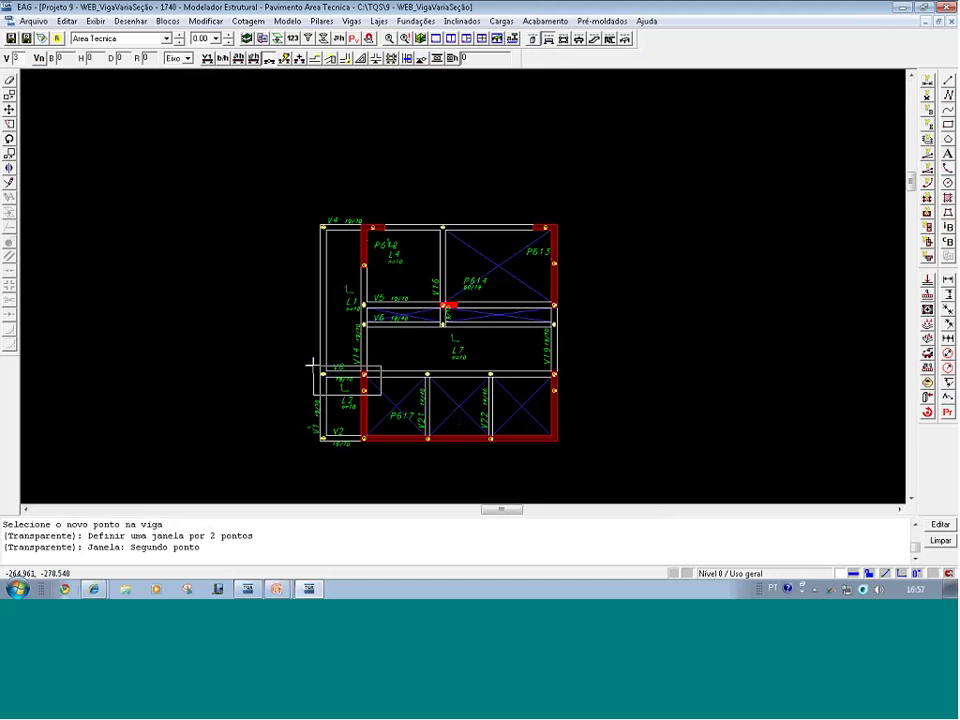
pyautogui.click(268, 298)
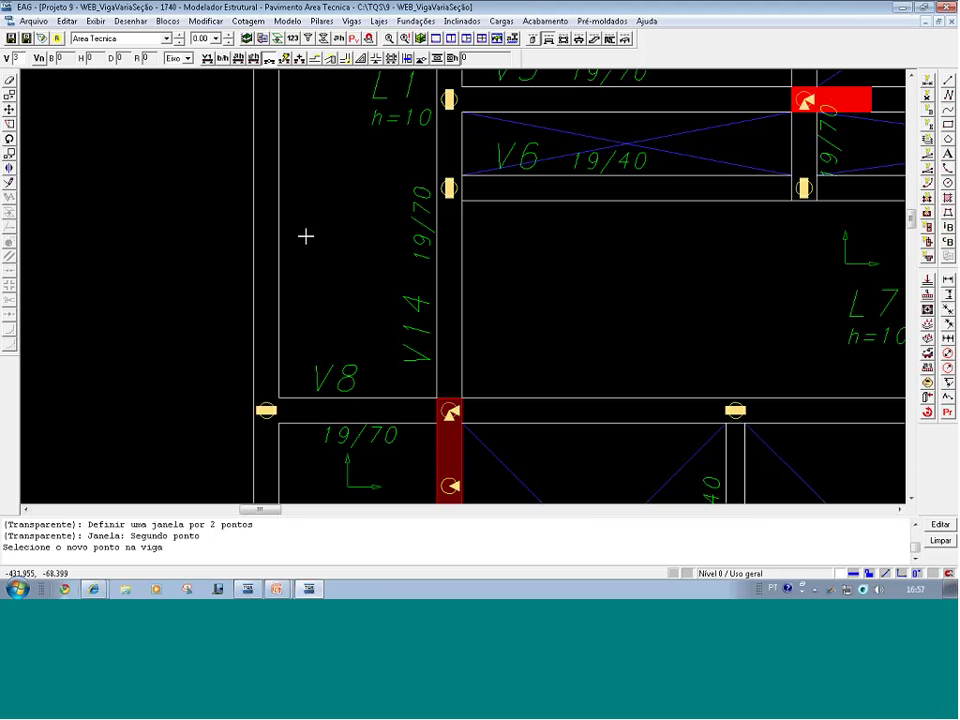
pyautogui.press('a')
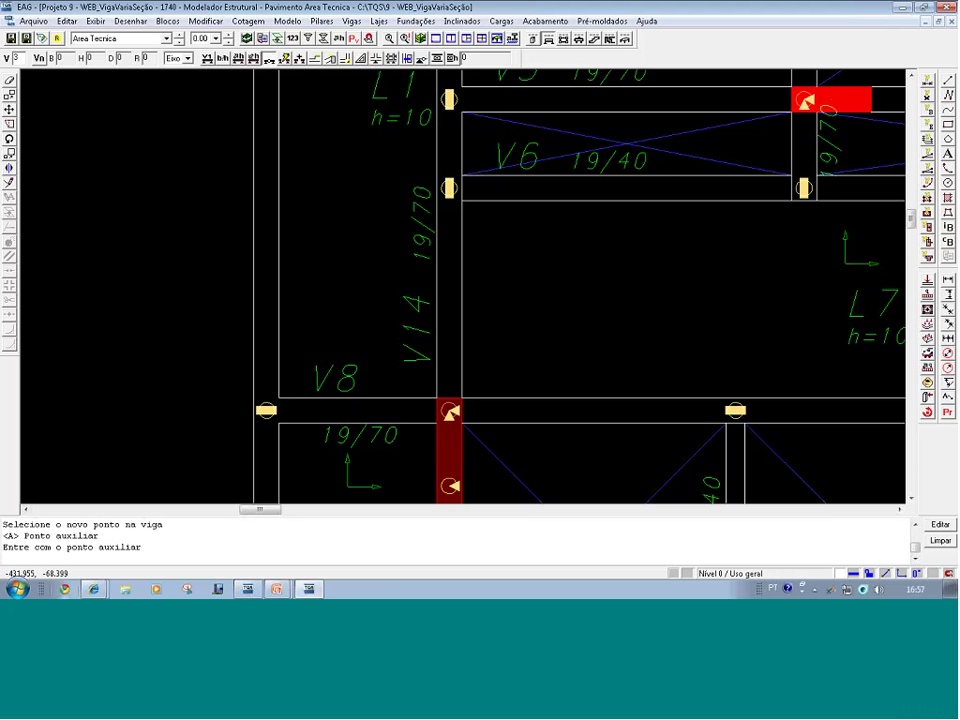
pyautogui.click(286, 395)
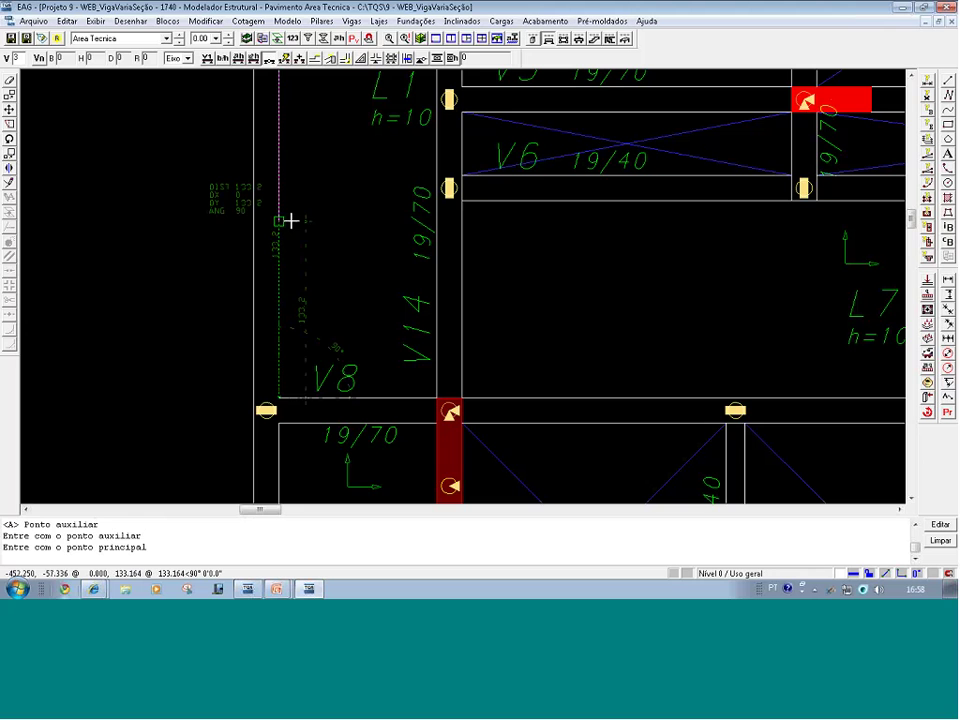
pyautogui.write('100')
pyautogui.press('Return')
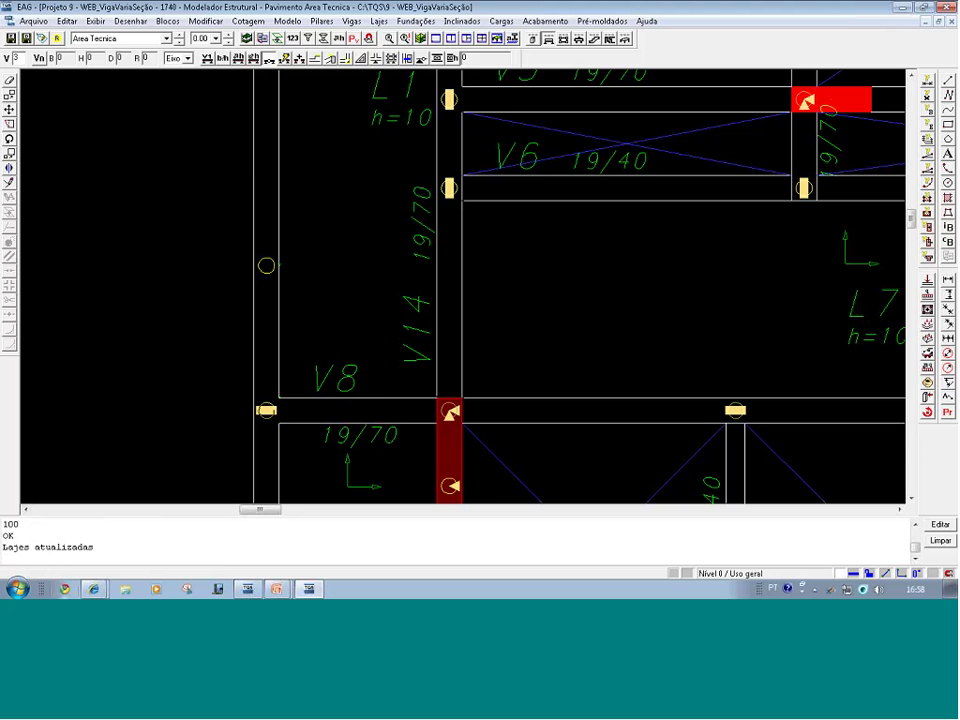
# - Check the separate segment of V1 between V8 and the inserted intermediate point
pyautogui.moveTo(286, 220); pyautogui.dragTo(307, 245, button='middle')
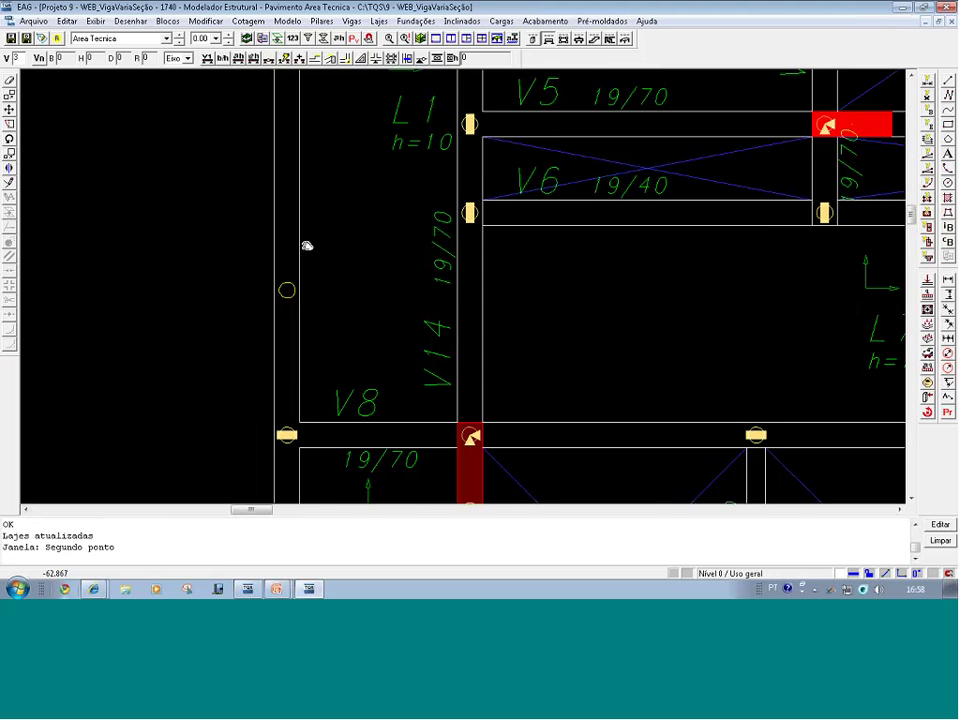
pyautogui.scroll(-1, 306, 245)
pyautogui.doubleClick(199, 313)
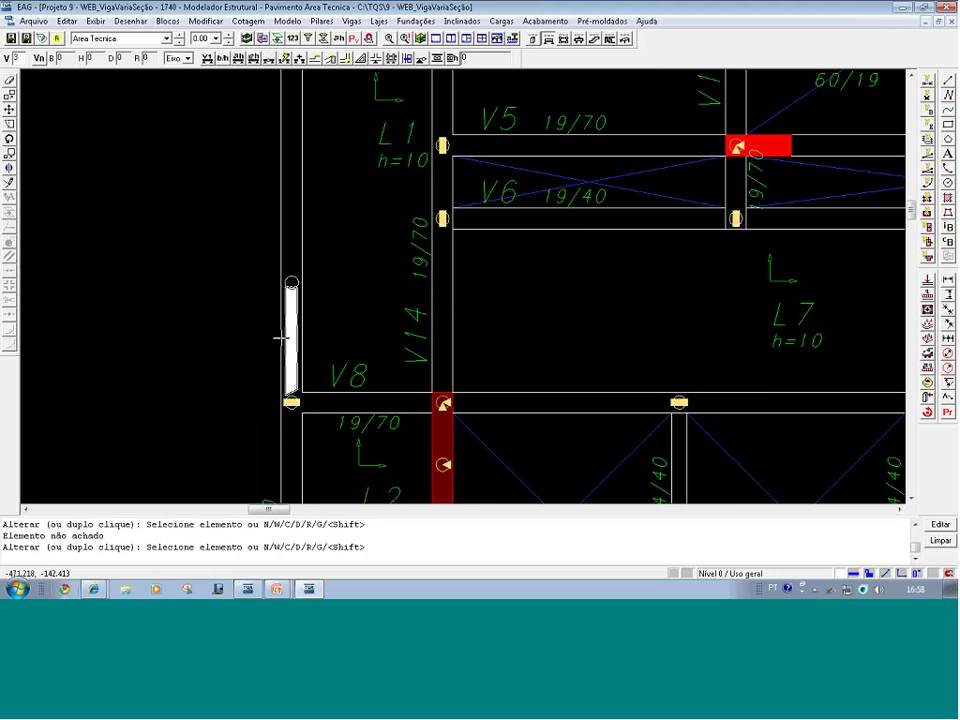
pyautogui.click(259, 290)
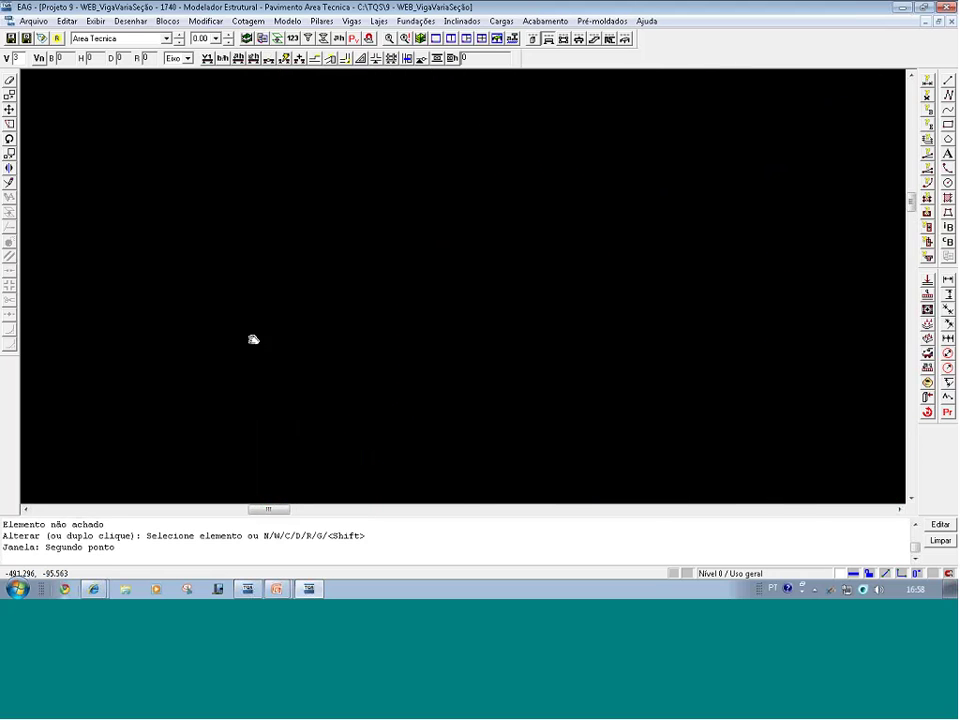
pyautogui.press('Escape')
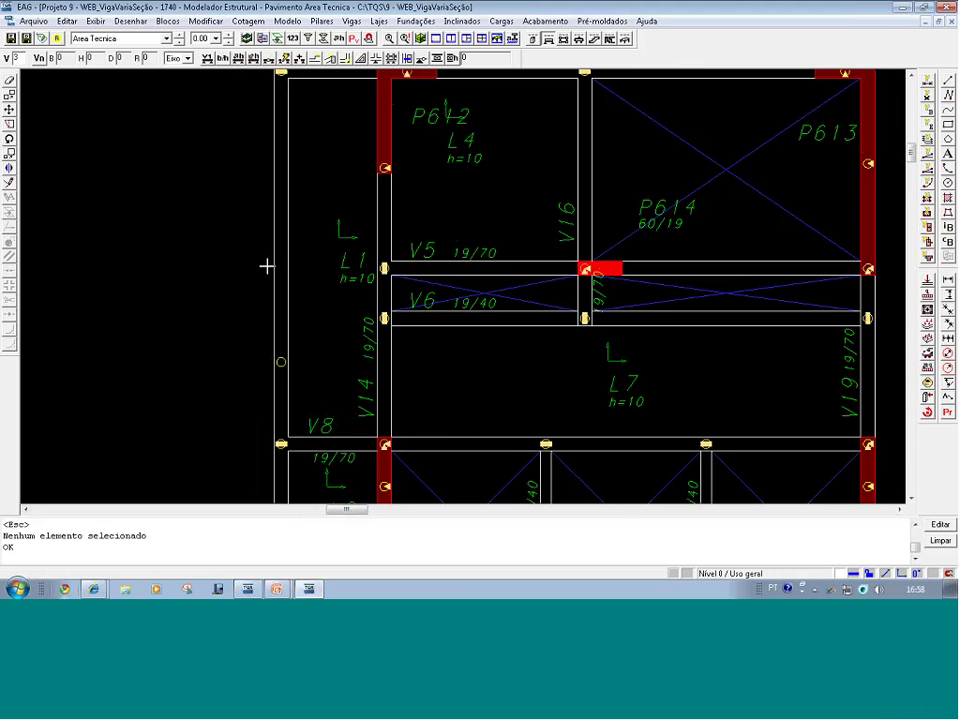
# - Insert a second intermediate point in beam V1, 200 cm above the existing intermediate point, to separate a middle segment
pyautogui.click(268, 59)
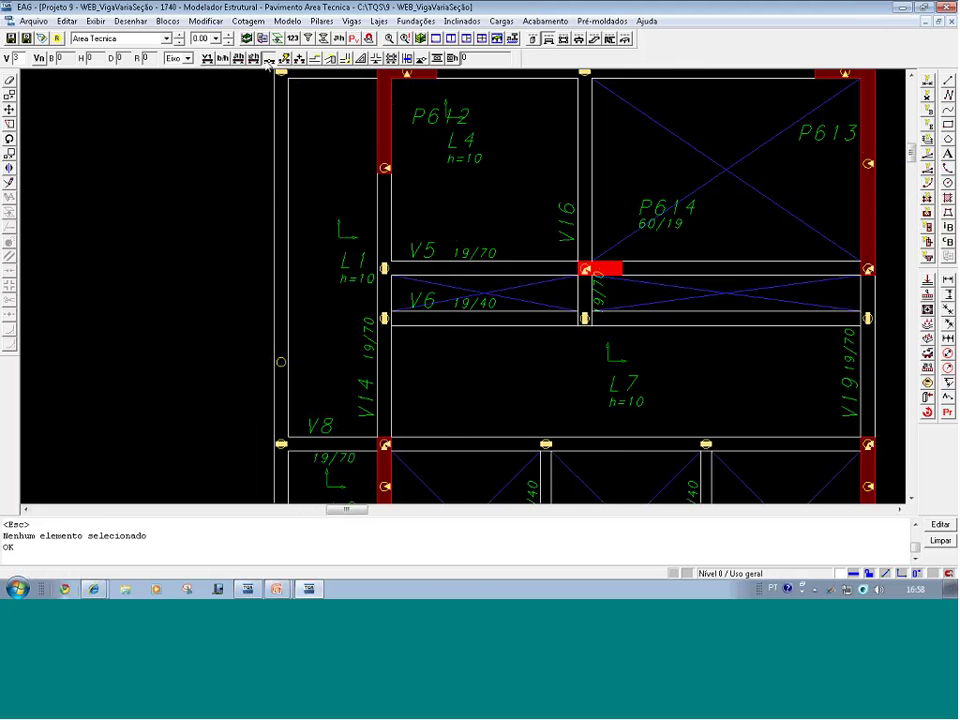
pyautogui.scroll(-1, 270, 404)
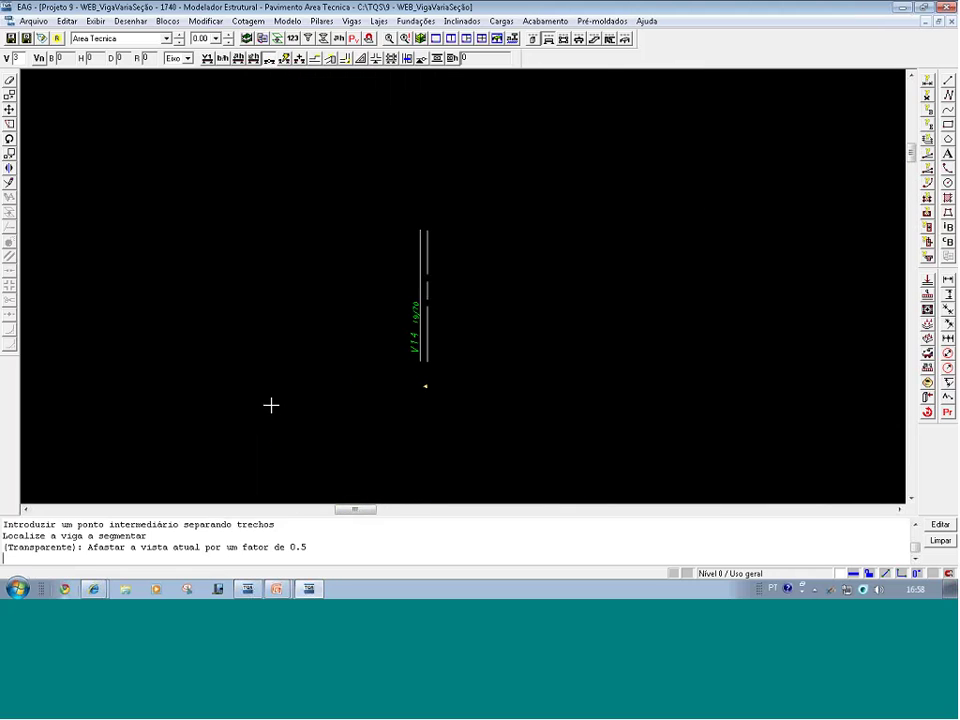
pyautogui.click(360, 432)
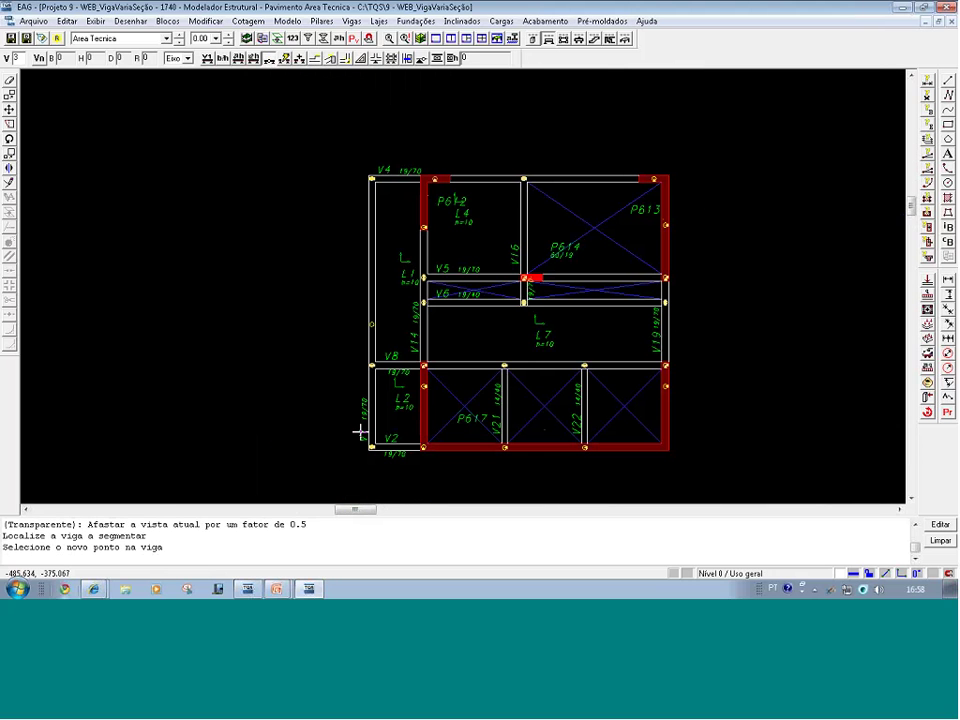
pyautogui.press('F8')
pyautogui.click(424, 351)
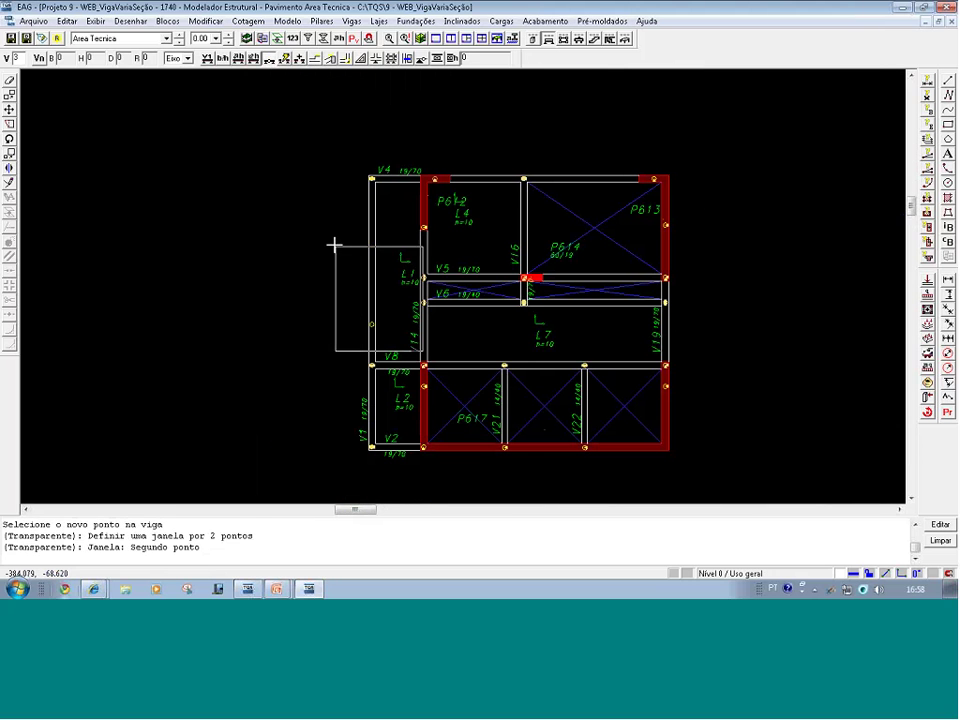
pyautogui.click(312, 232)
pyautogui.press('a')
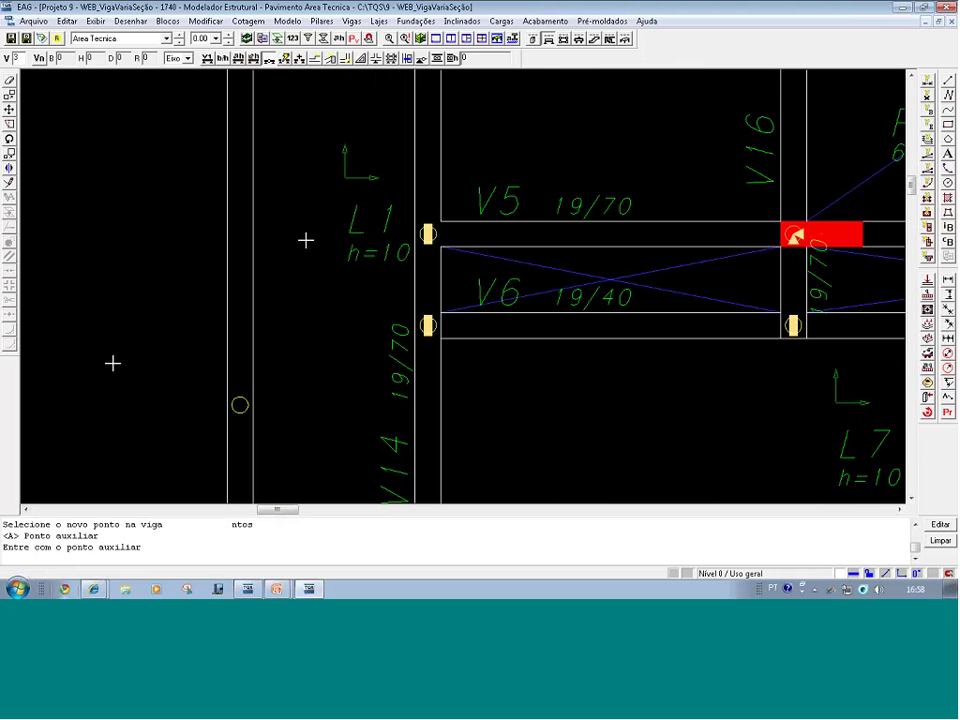
pyautogui.click(240, 402)
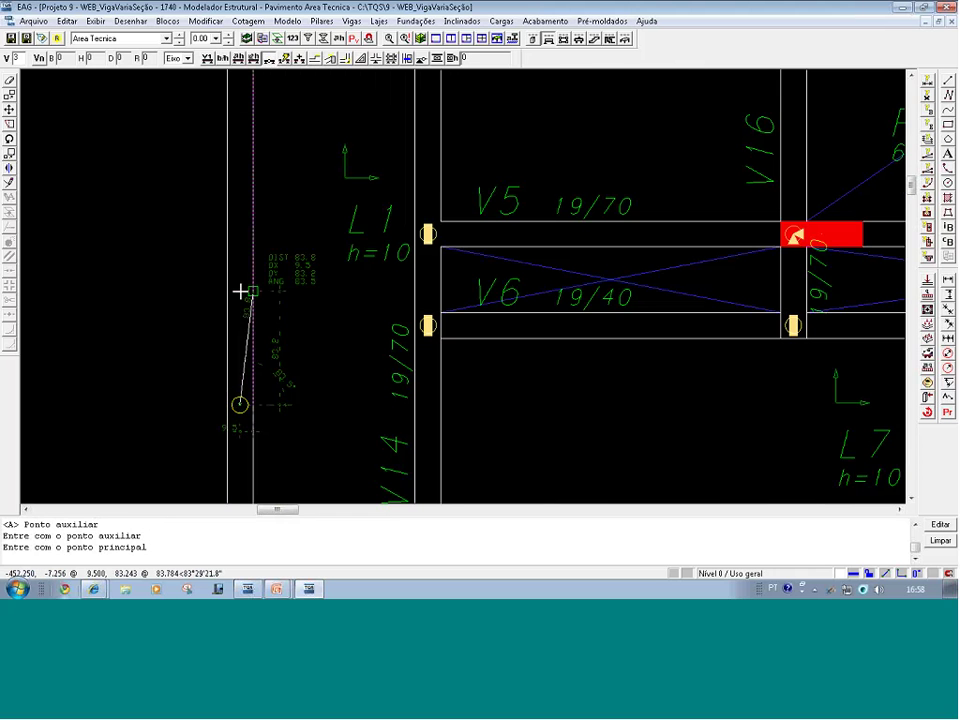
pyautogui.press('F8')
pyautogui.write('200')
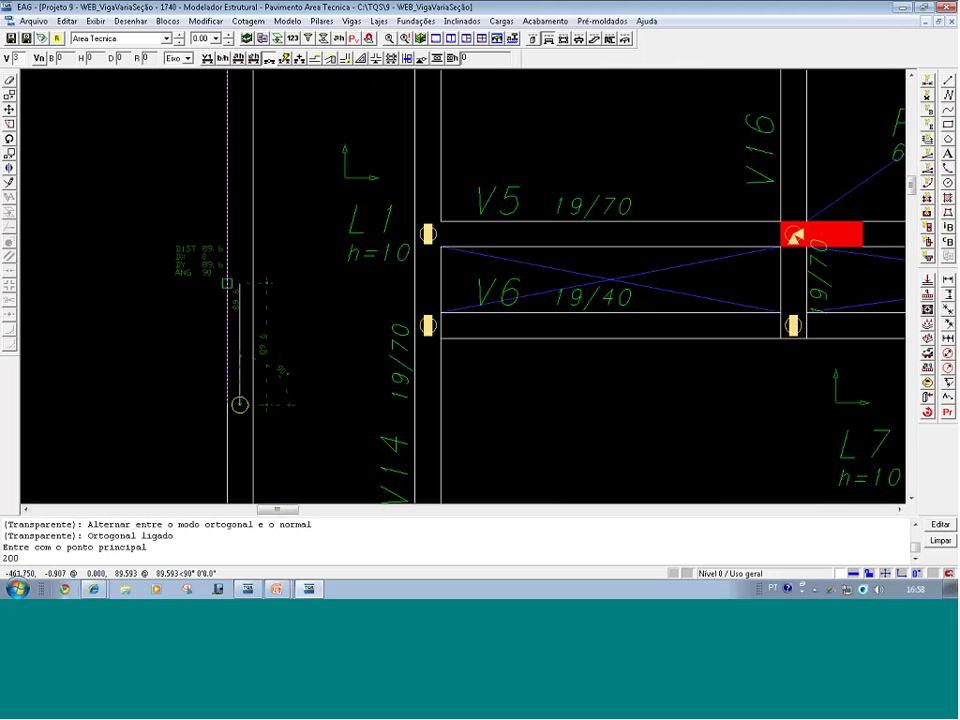
pyautogui.press('Return')
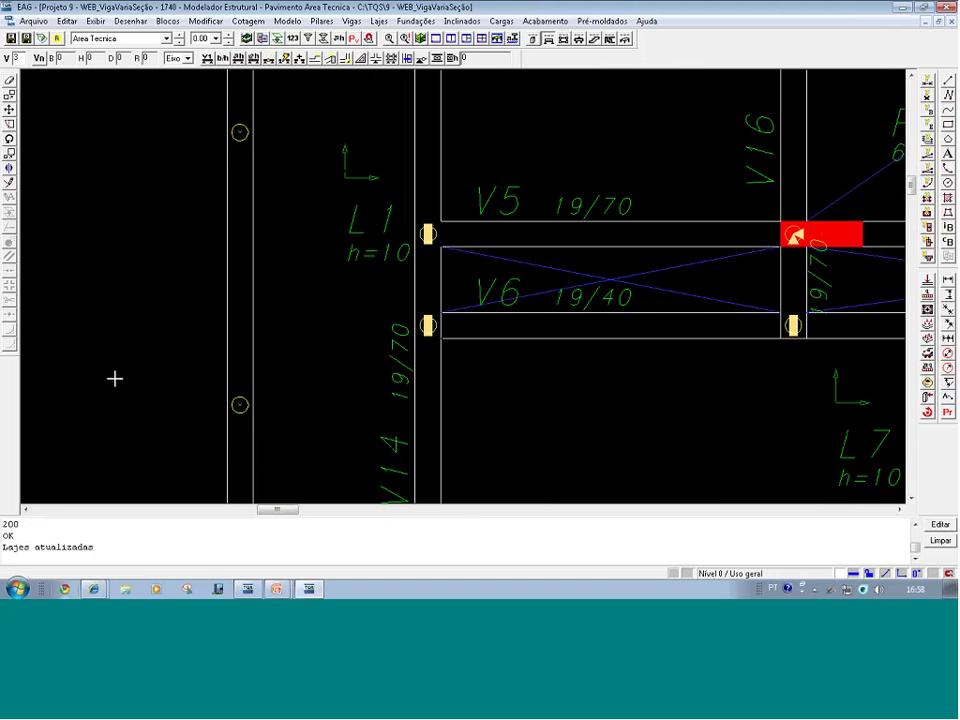
pyautogui.click(80, 362)
pyautogui.press('F1')
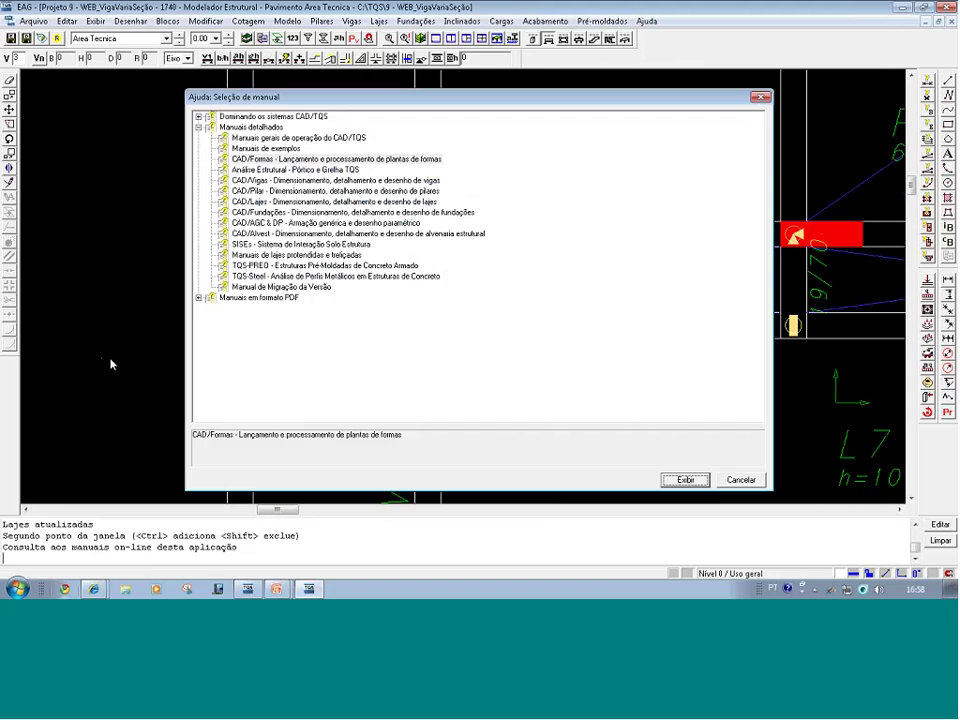
pyautogui.press('Escape')
# - Set the width of V1's segment between the two intermediate points to 25 cm
pyautogui.hotkey('shift', 'F8')
pyautogui.press('F8')
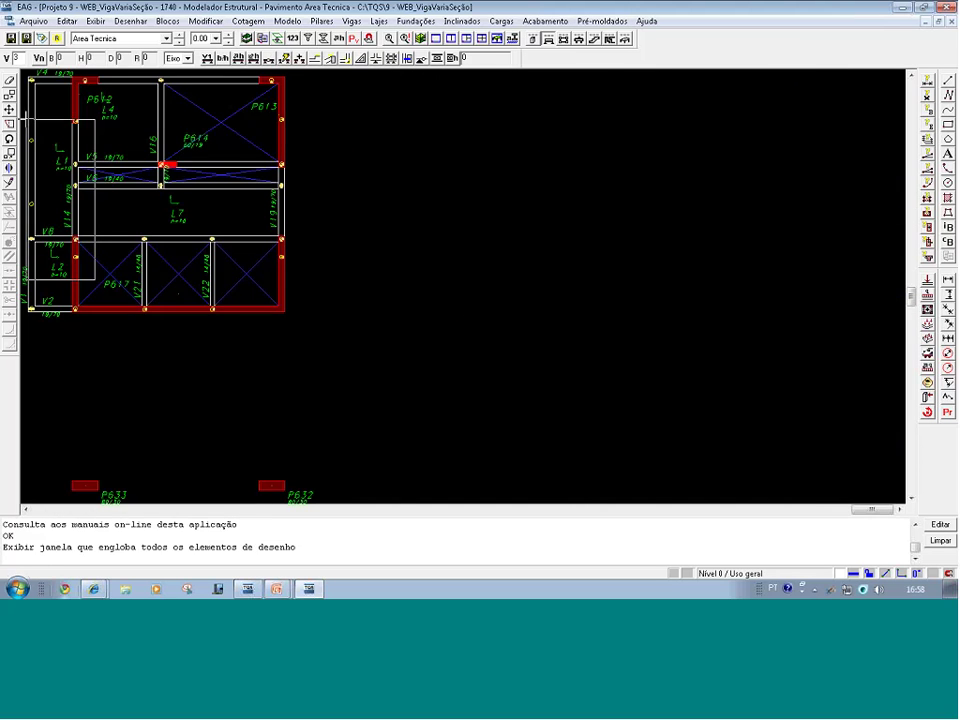
pyautogui.click(290, 96)
pyautogui.click(108, 262)
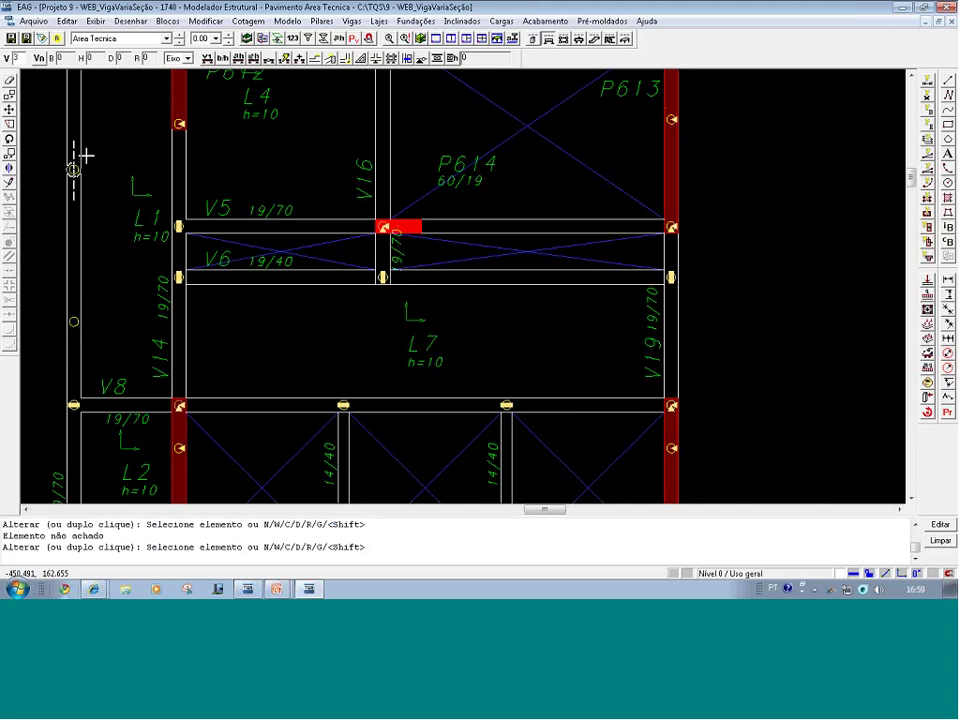
pyautogui.press('Escape')
pyautogui.moveTo(89, 237); pyautogui.dragTo(228, 276, button='middle')
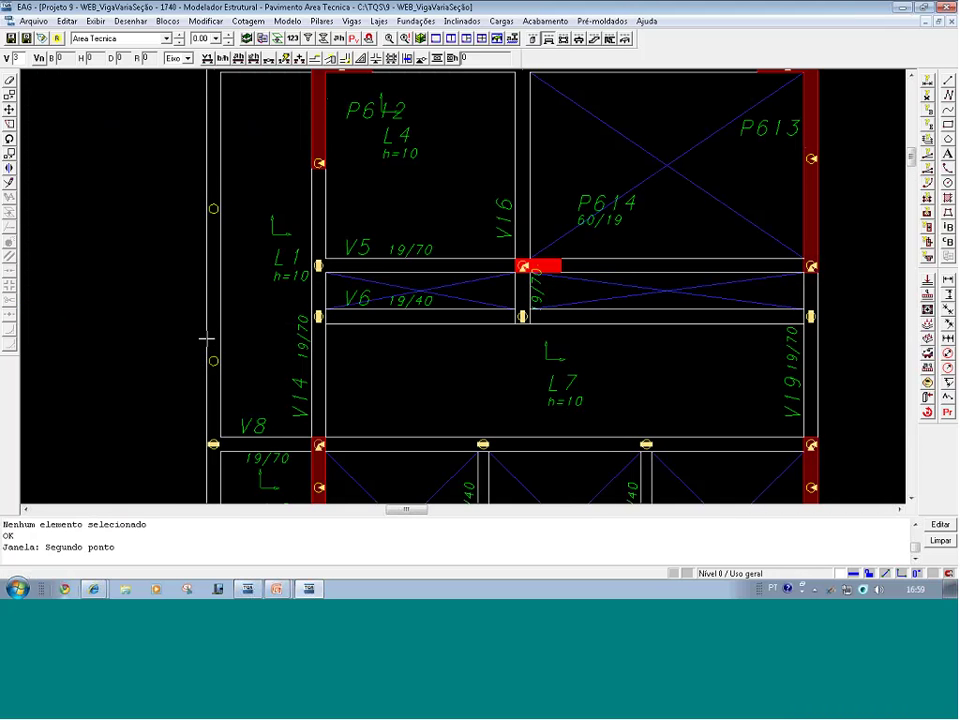
pyautogui.scroll(-1, 206, 338)
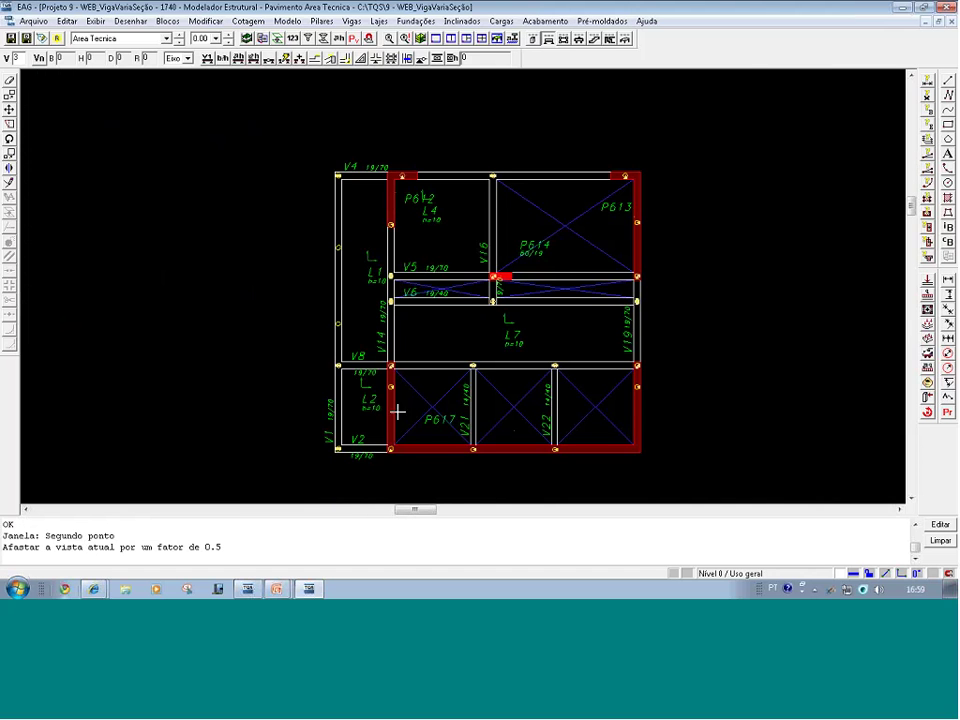
pyautogui.press('F8')
pyautogui.click(295, 226)
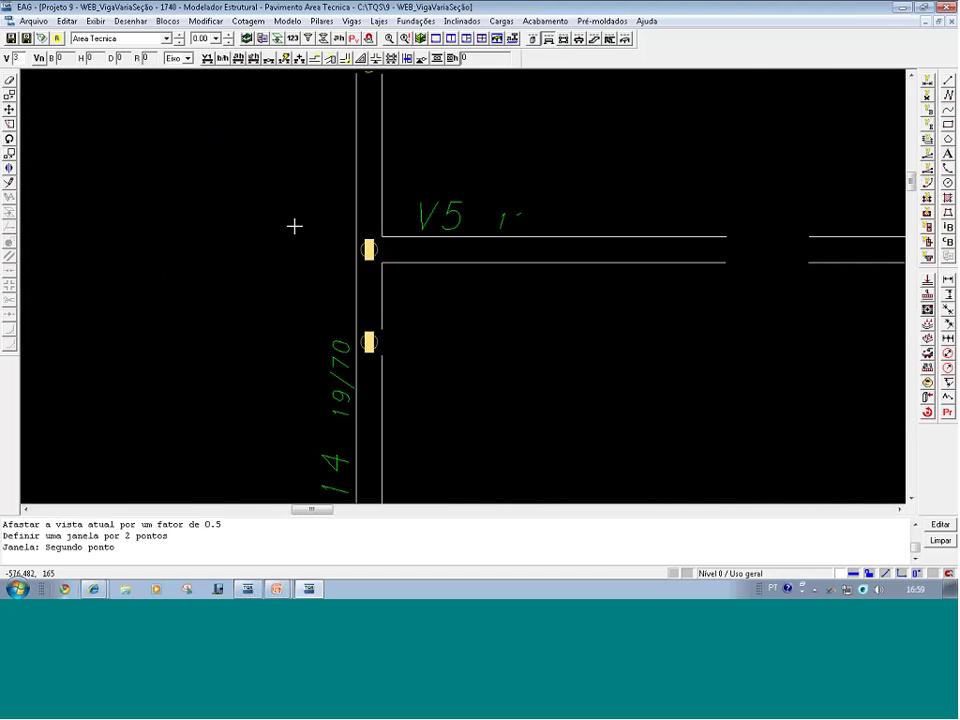
pyautogui.doubleClick(229, 263)
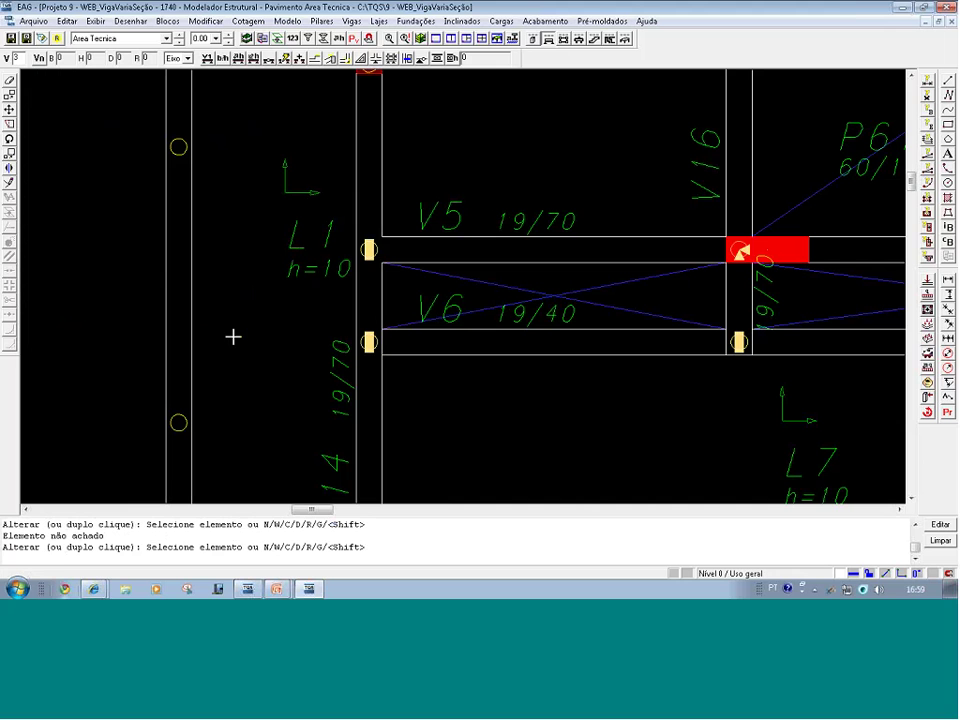
pyautogui.click(190, 307)
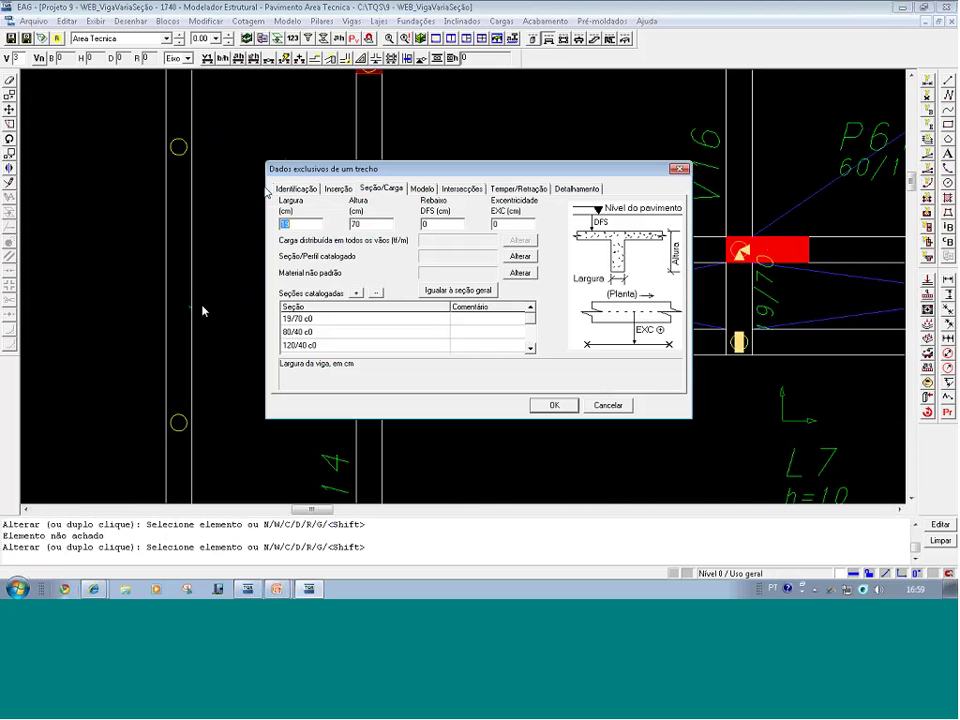
pyautogui.write('25')
pyautogui.click(540, 406)
# - Add a vertical dimension outside V1, from its inner corner with V8 to the lower intermediate point
pyautogui.hotkey('shift', 'F8')
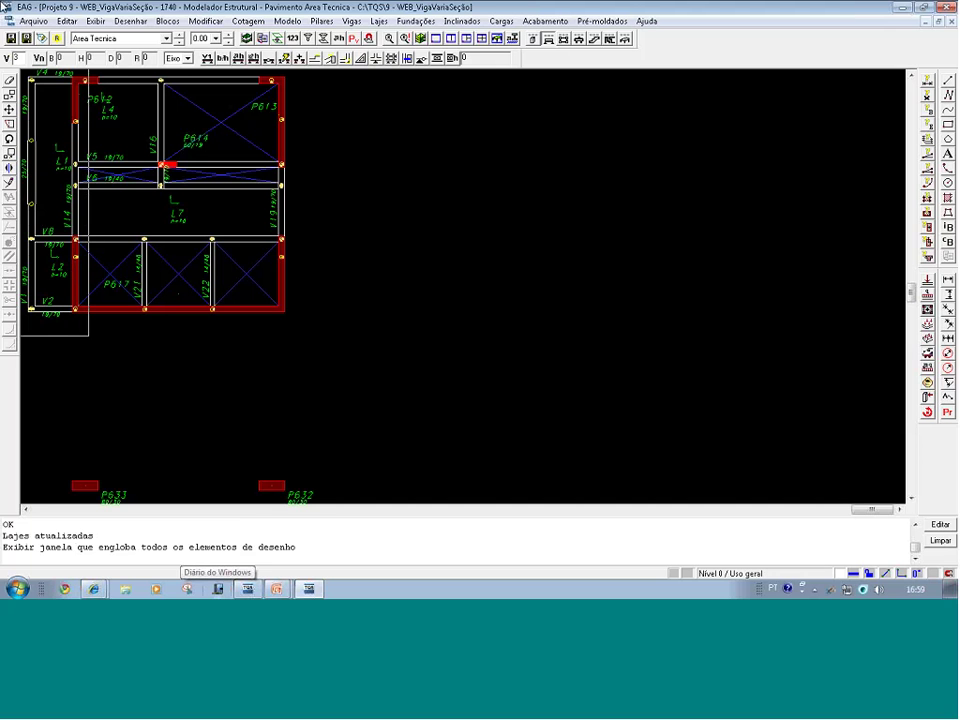
pyautogui.moveTo(35, 257); pyautogui.dragTo(121, 263, button='middle')
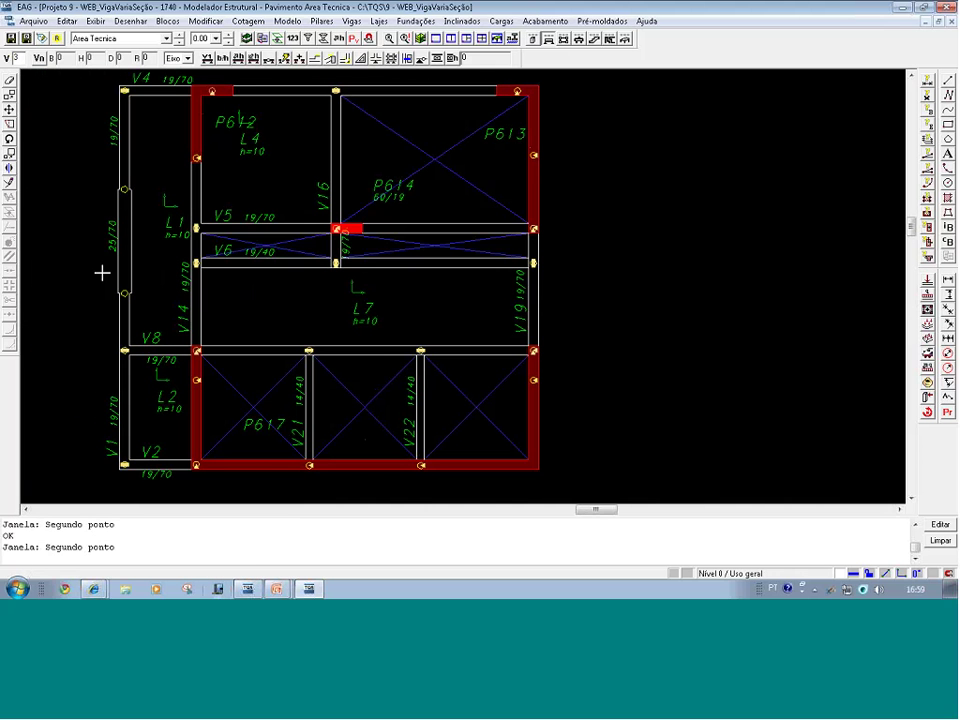
pyautogui.scroll(2, 114, 326)
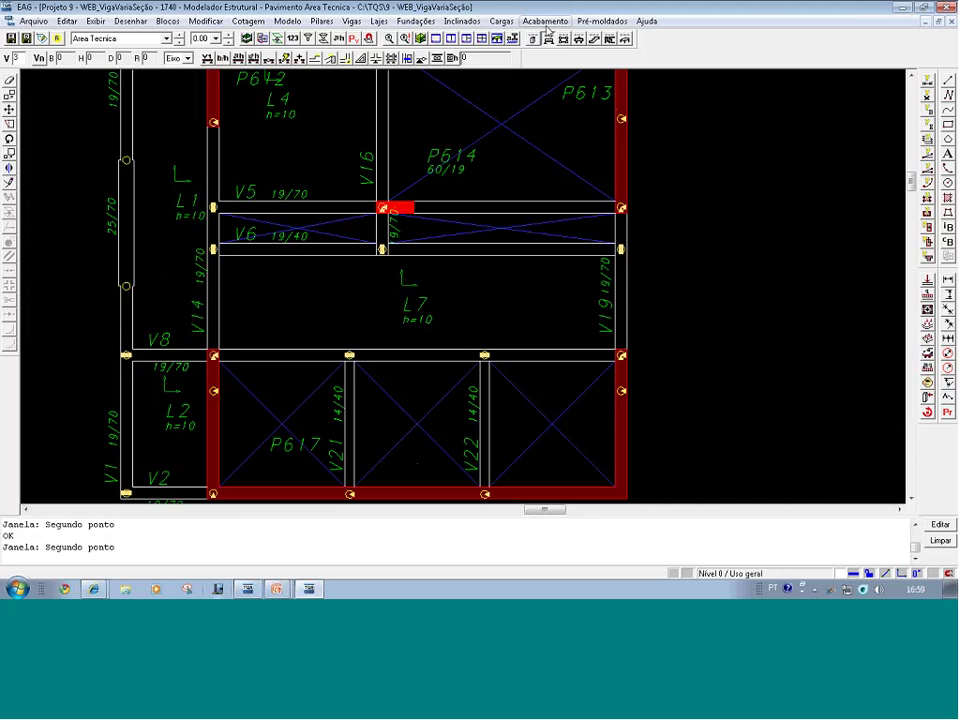
pyautogui.click(248, 21)
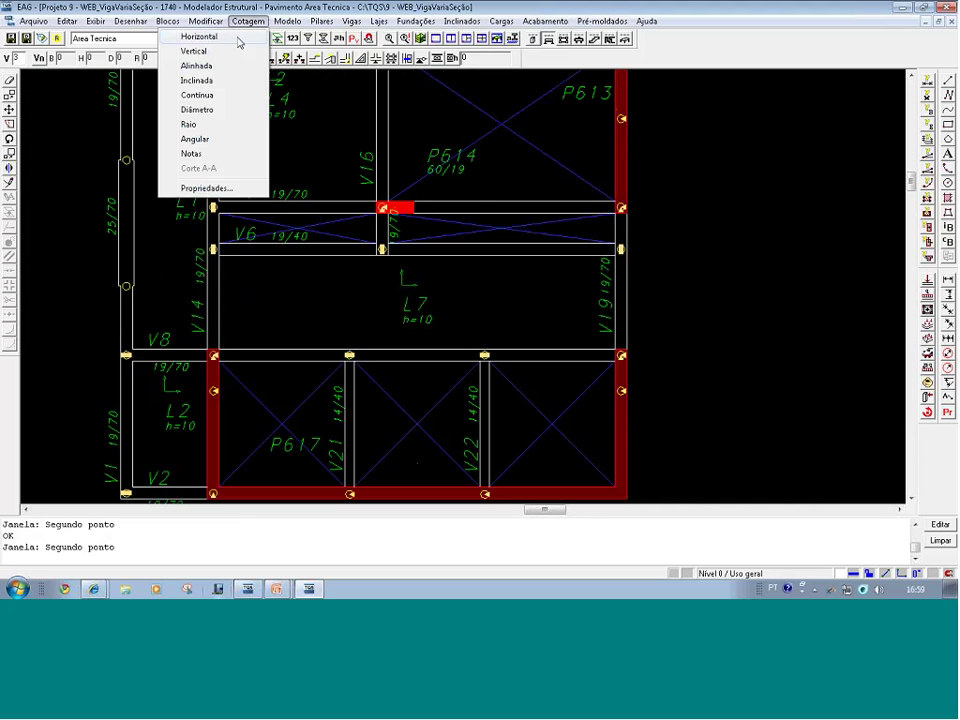
pyautogui.click(233, 52)
pyautogui.click(138, 338)
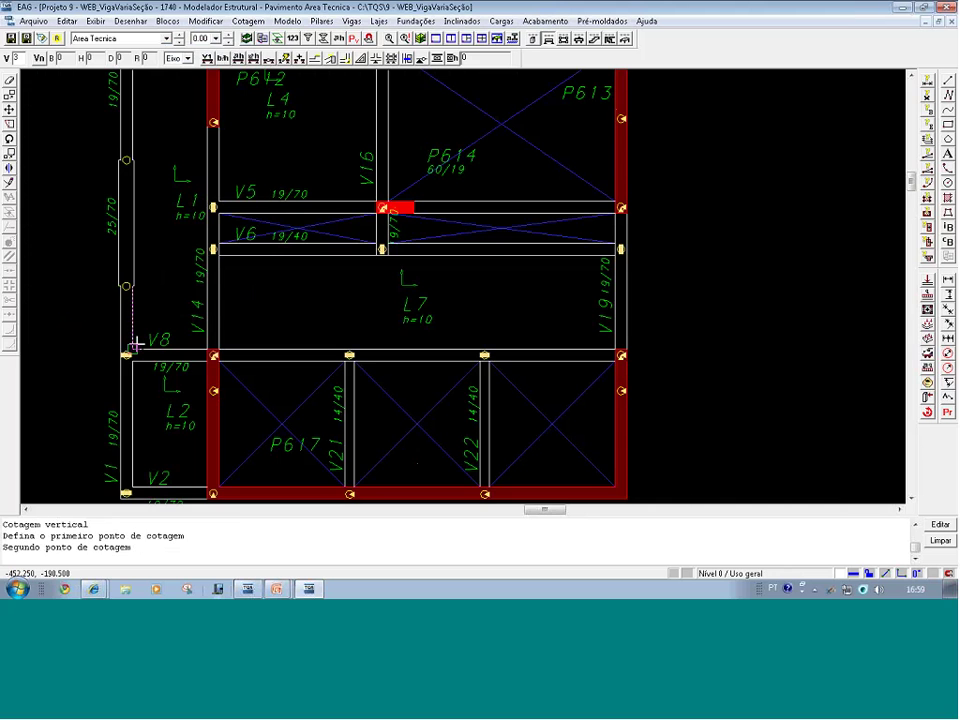
pyautogui.press('F8')
pyautogui.click(156, 338)
pyautogui.click(99, 266)
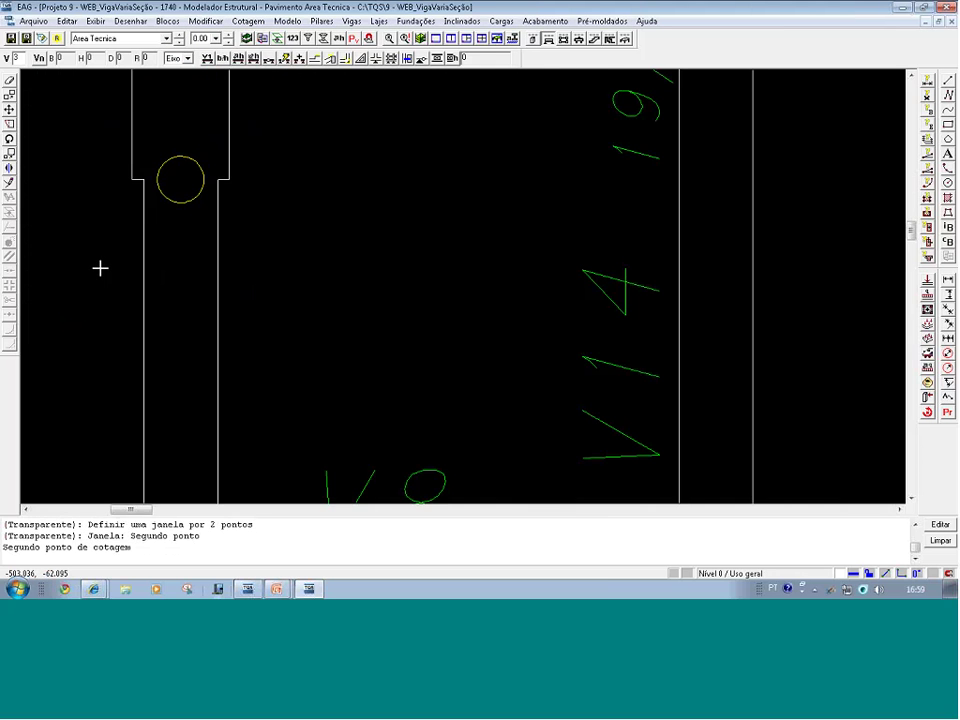
pyautogui.click(176, 184)
pyautogui.scroll(-2, 163, 206)
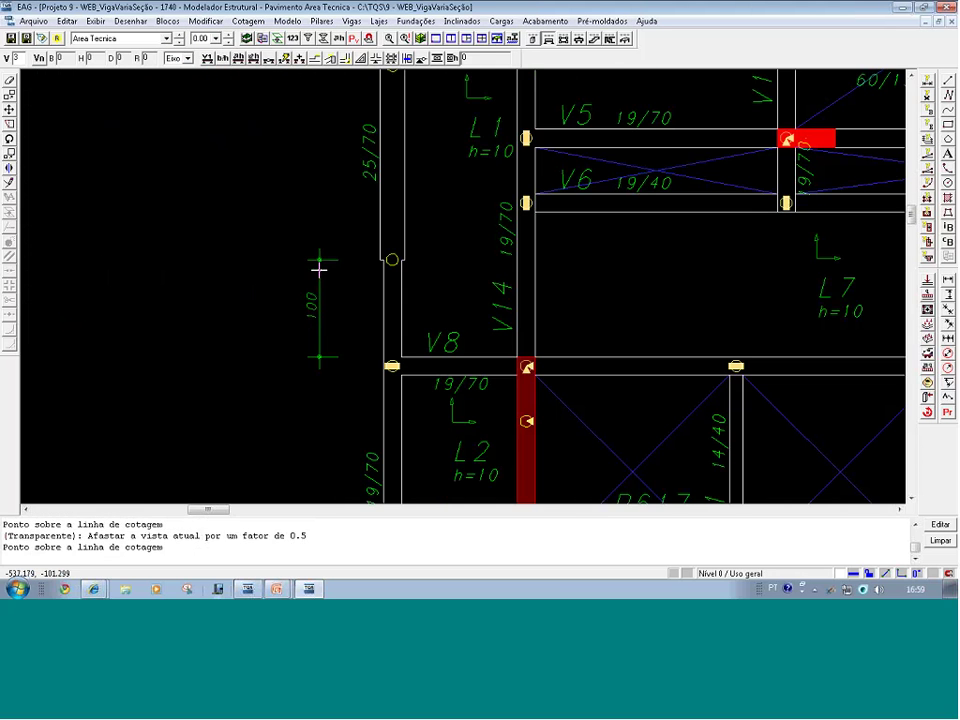
pyautogui.click(319, 262)
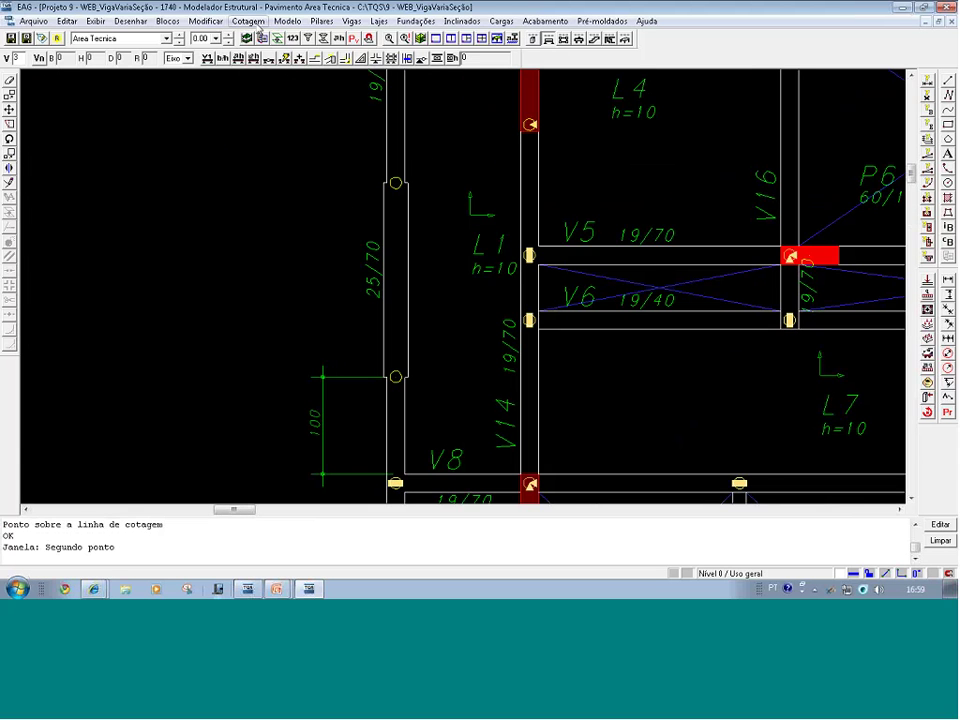
# - Continue the vertical dimension from the lower to the upper intermediate point of V1
pyautogui.click(248, 21)
pyautogui.click(237, 94)
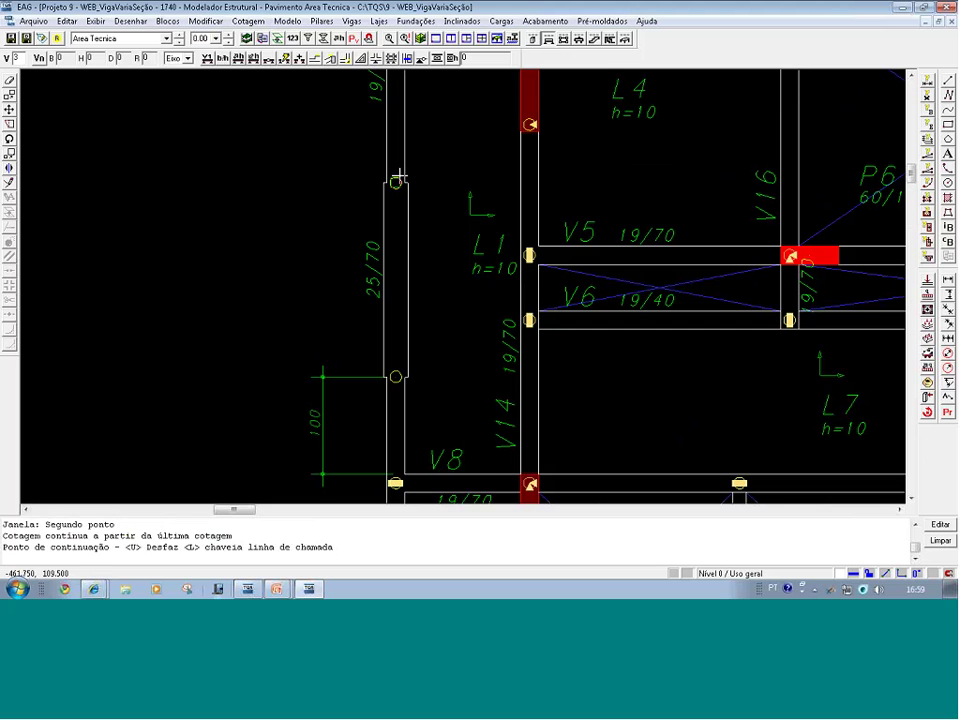
pyautogui.click(420, 199)
pyautogui.press('Escape')
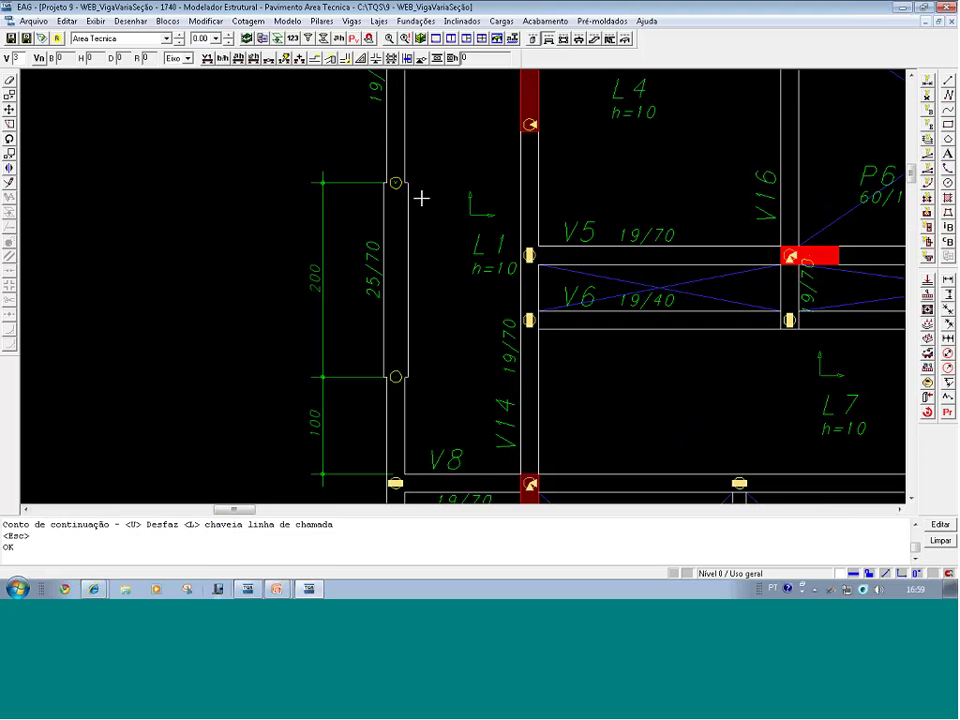
pyautogui.hotkey('shift', 'F8')
pyautogui.press('F8')
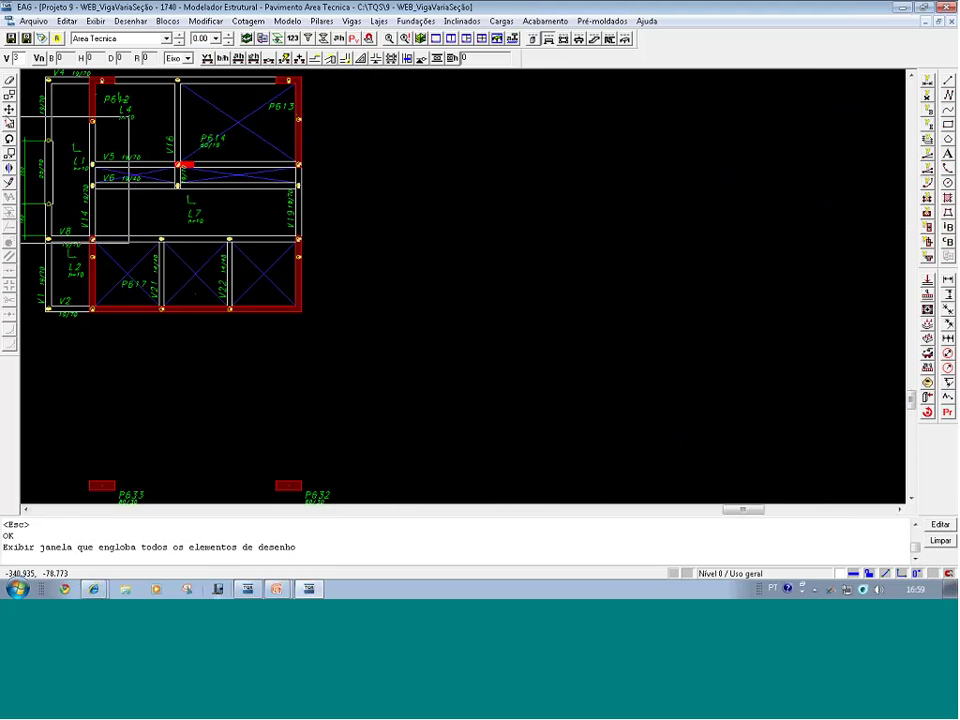
pyautogui.click(3, 113)
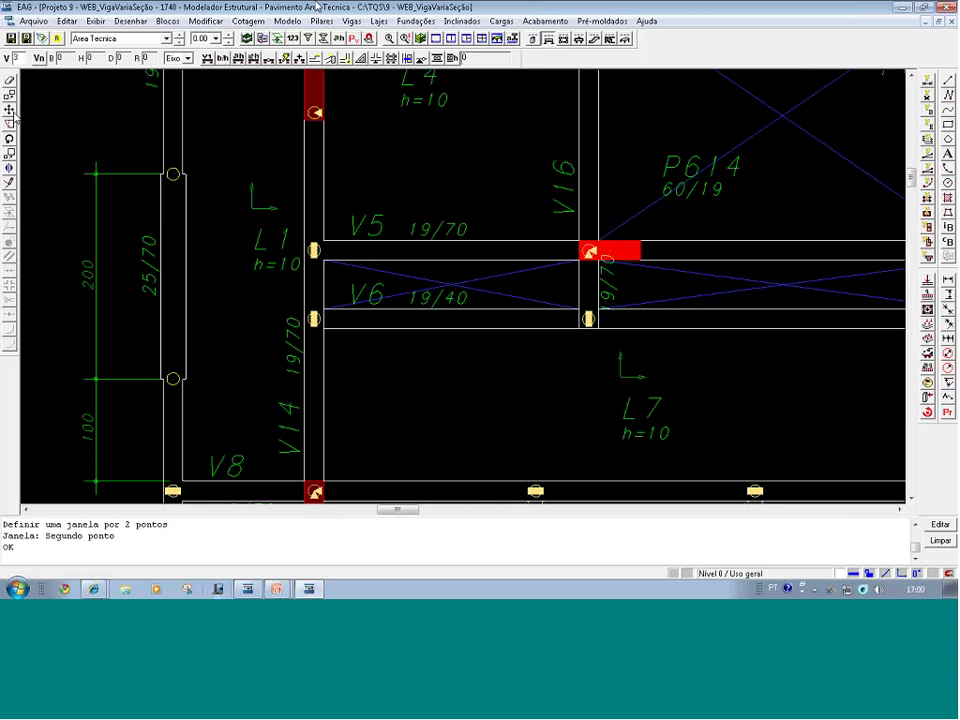
# - Exit the structural modeller without saving WEB_VigaVariaSeção, and collapse that building in the project tree
pyautogui.hotkey('alt', 'F4')
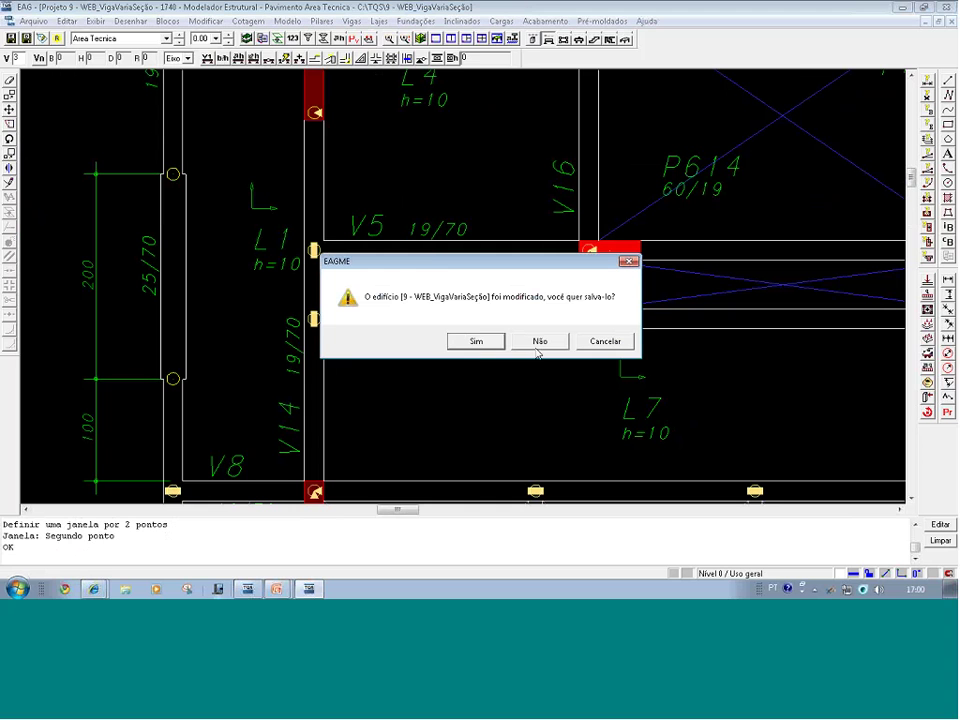
pyautogui.click(539, 342)
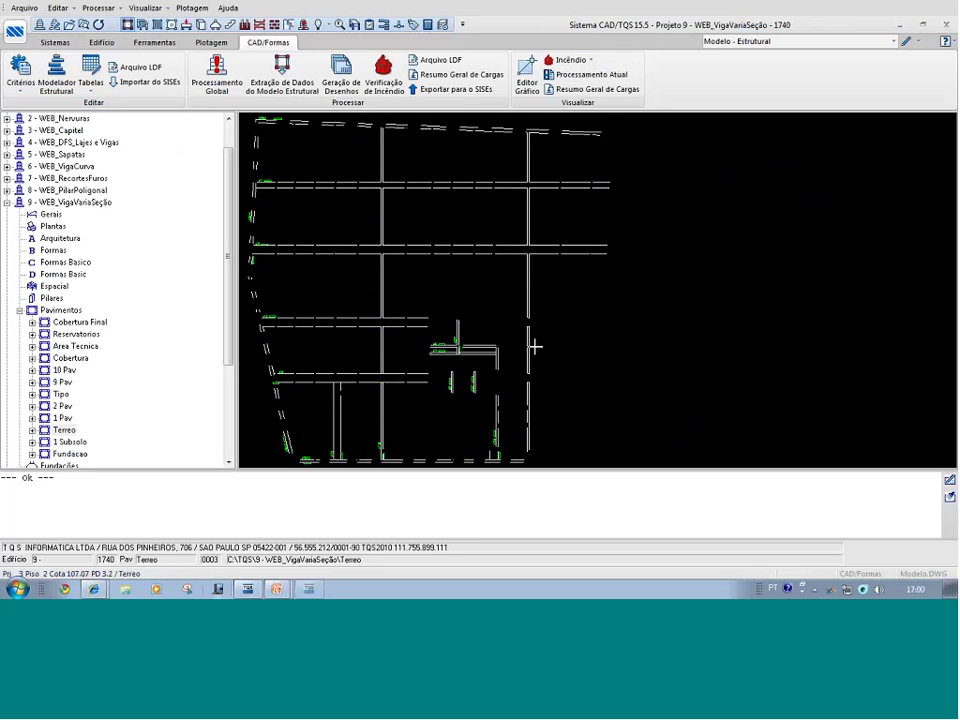
pyautogui.click(7, 202)
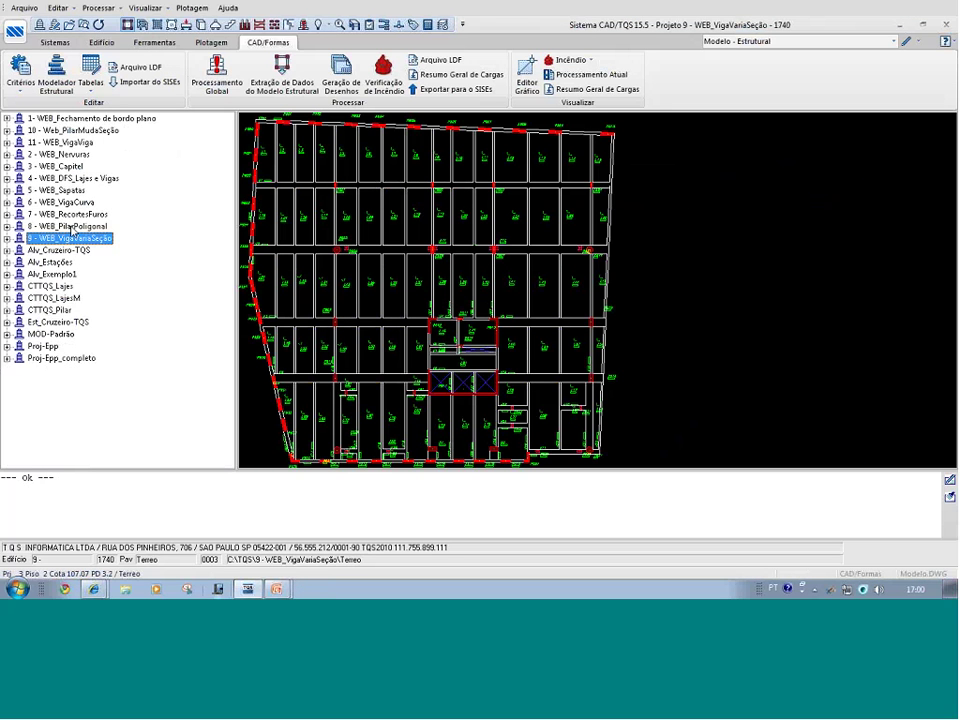
# - Open the TIPO 01 floor of building 10 - Web_PilarMudaSeção in the structural modeller, showing pillars P19, P28 and P29
pyautogui.doubleClick(74, 131)
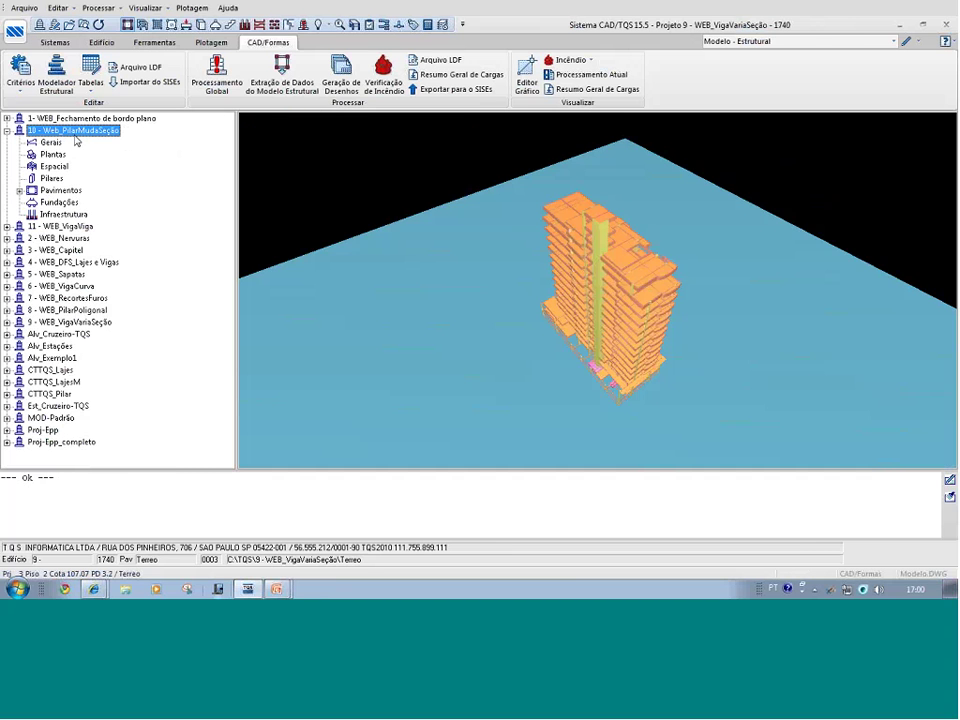
pyautogui.doubleClick(62, 191)
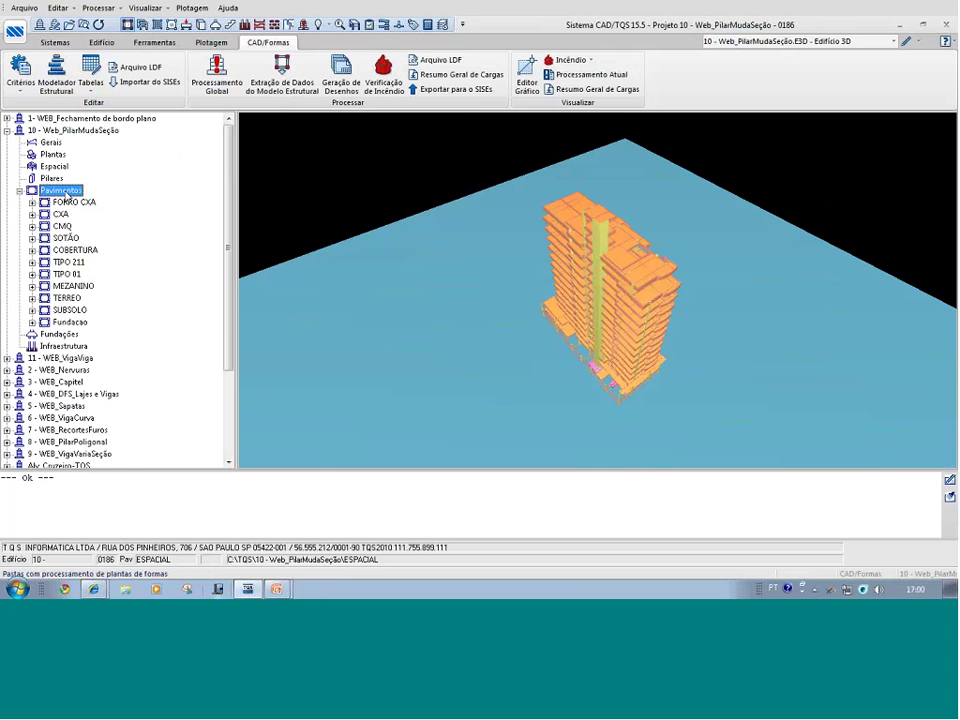
pyautogui.doubleClick(66, 274)
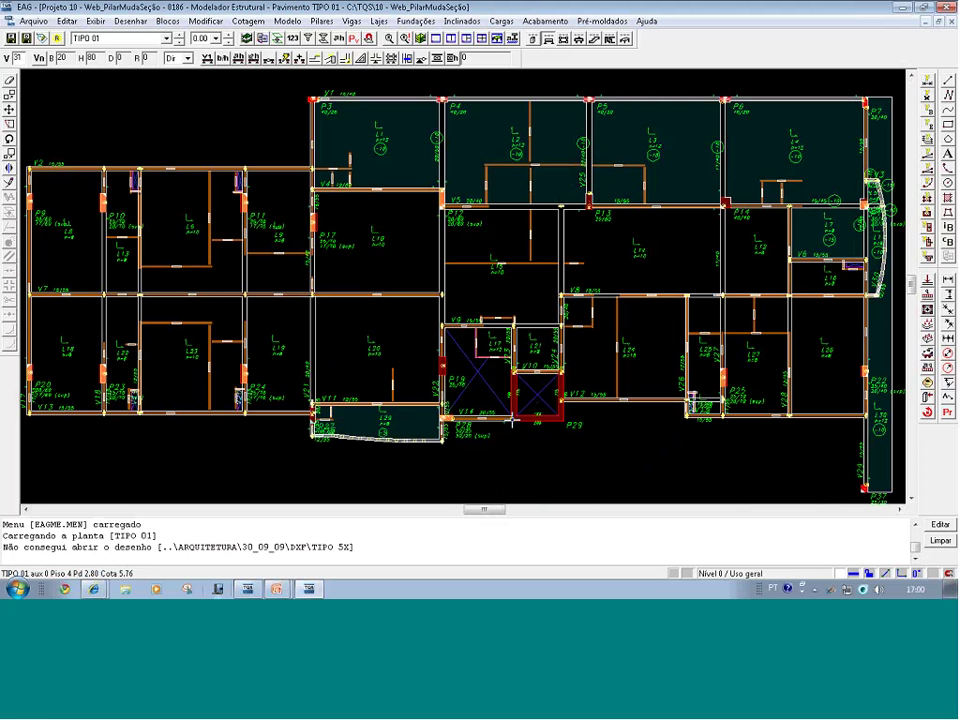
pyautogui.click(630, 428)
pyautogui.click(365, 291)
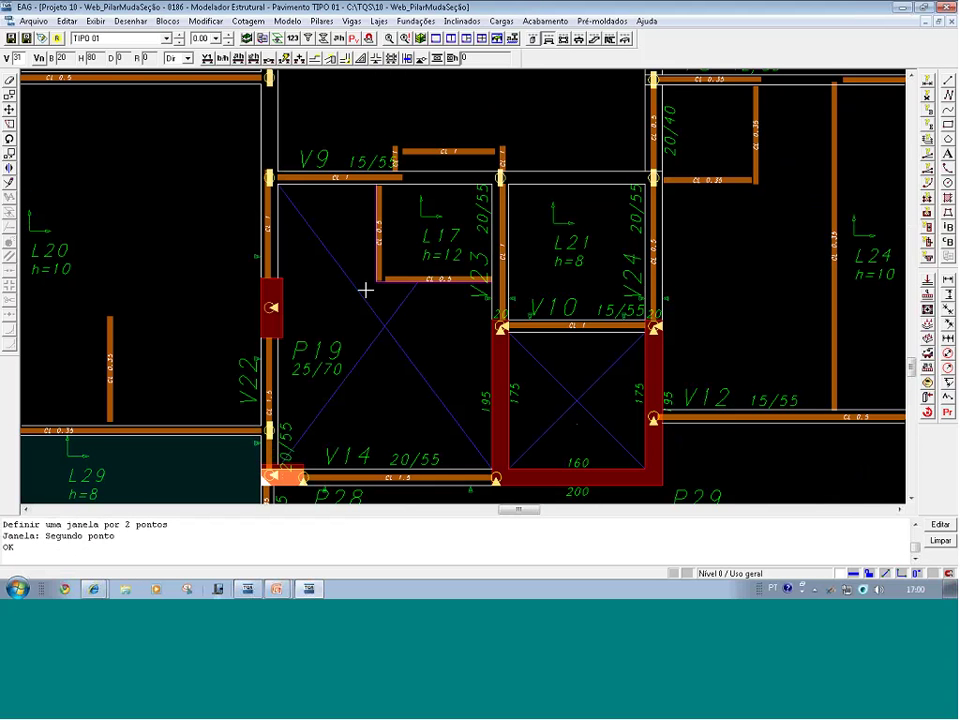
# - Examine the floors/sections data of pillar P19 and the floors selectable in place of its last floor, leaving them unchanged
pyautogui.doubleClick(311, 358)
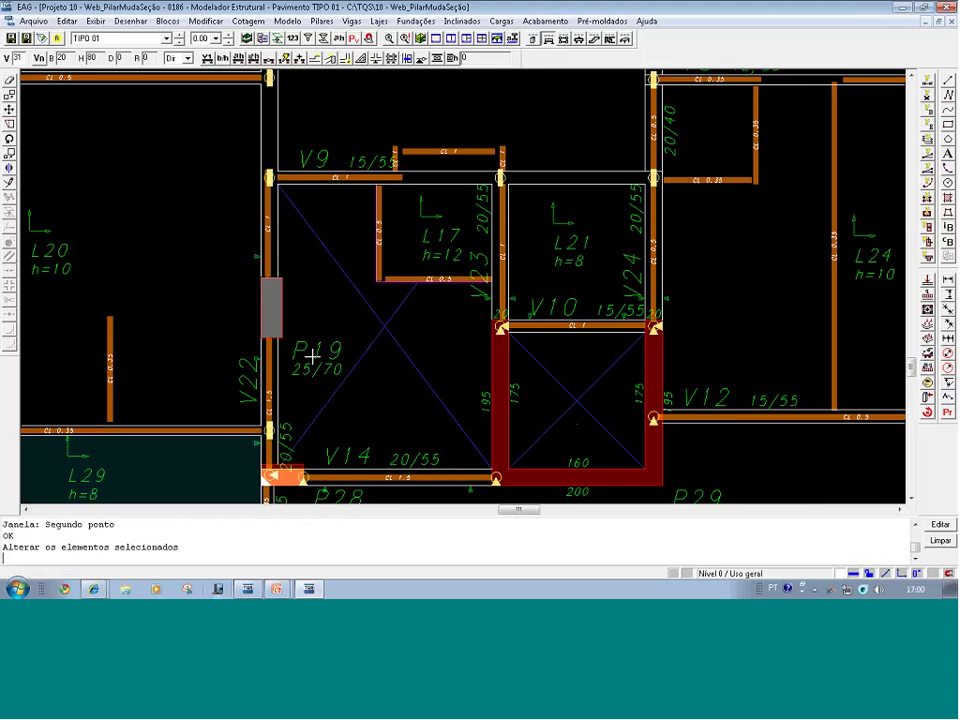
pyautogui.click(568, 199)
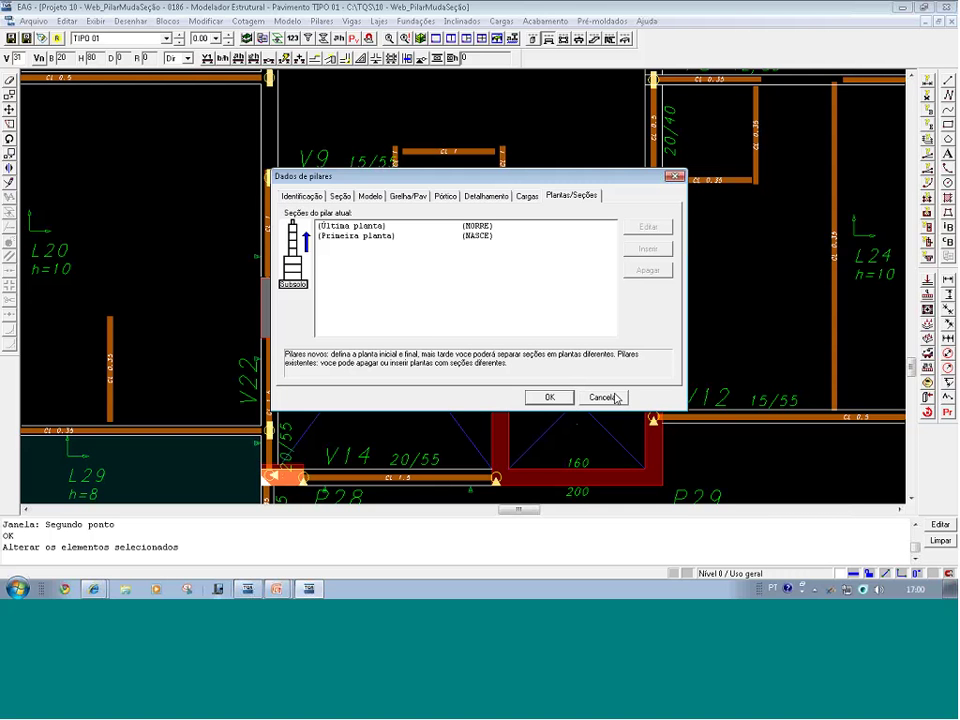
pyautogui.click(467, 227)
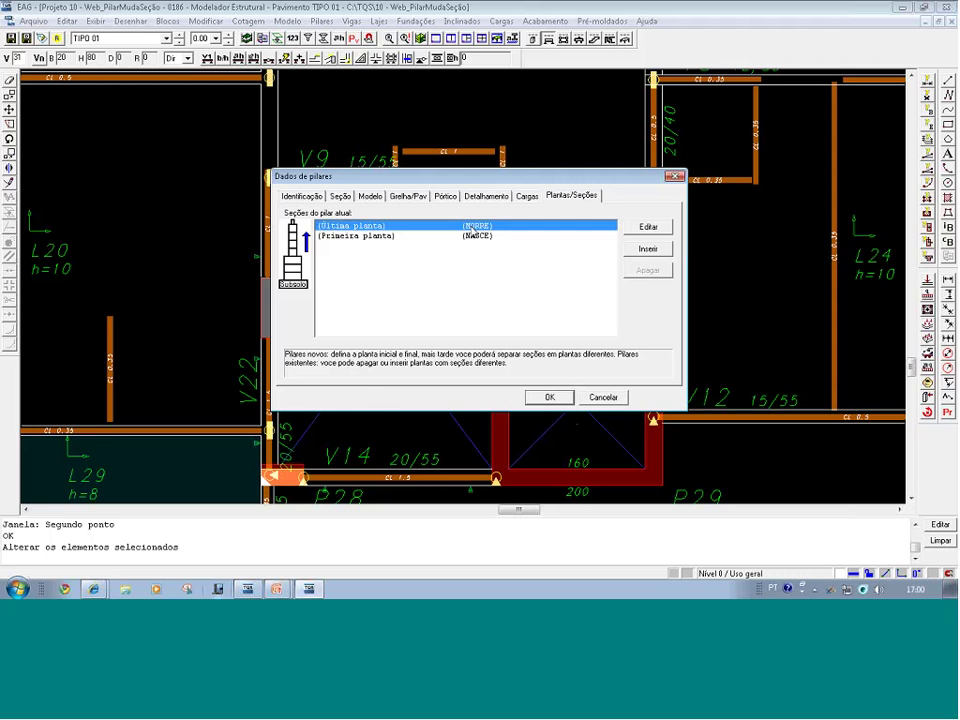
pyautogui.click(648, 227)
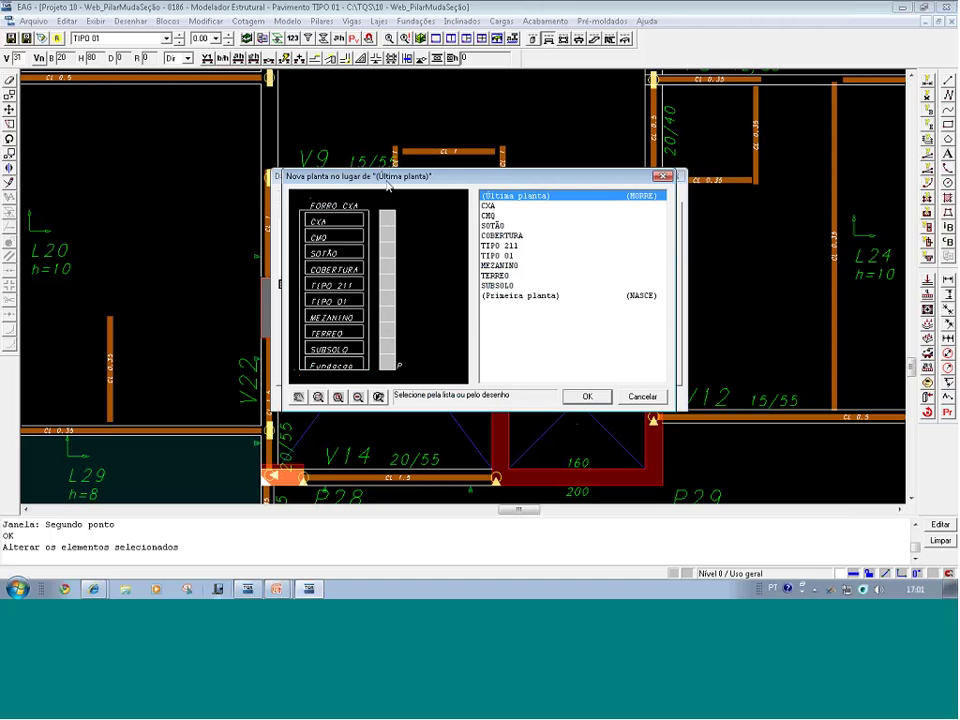
pyautogui.moveTo(408, 182); pyautogui.dragTo(469, 183)
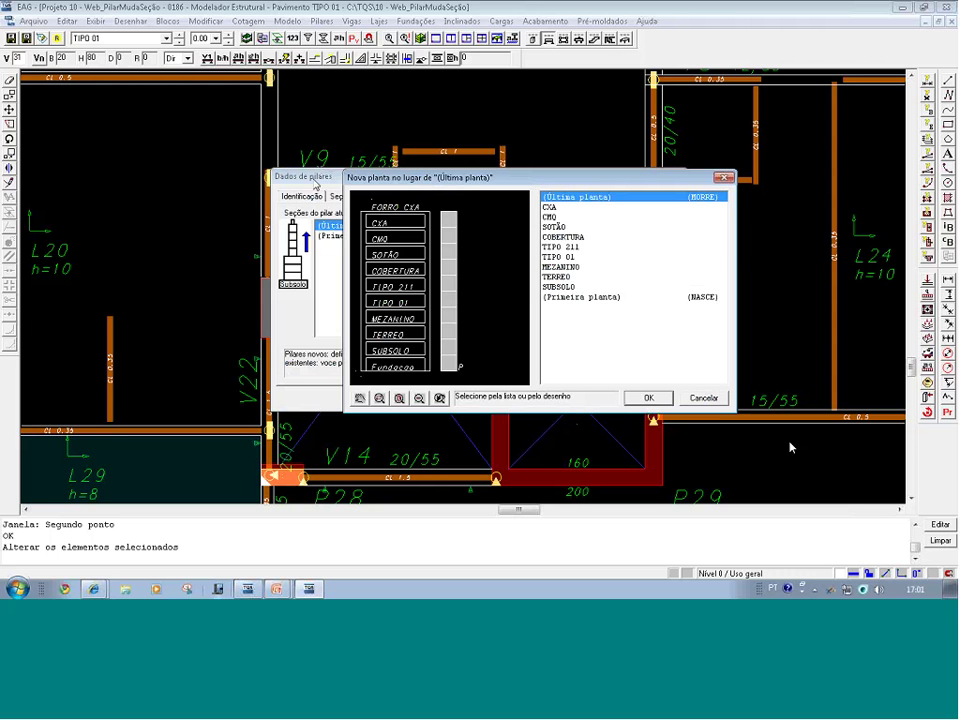
pyautogui.click(716, 399)
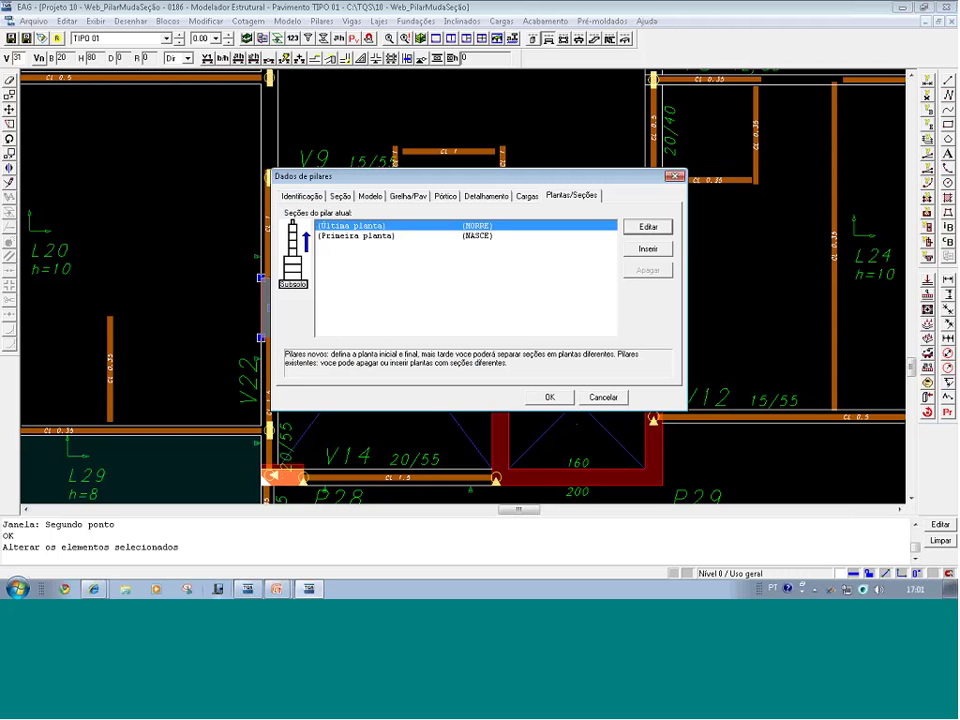
pyautogui.moveTo(547, 178); pyautogui.dragTo(620, 179)
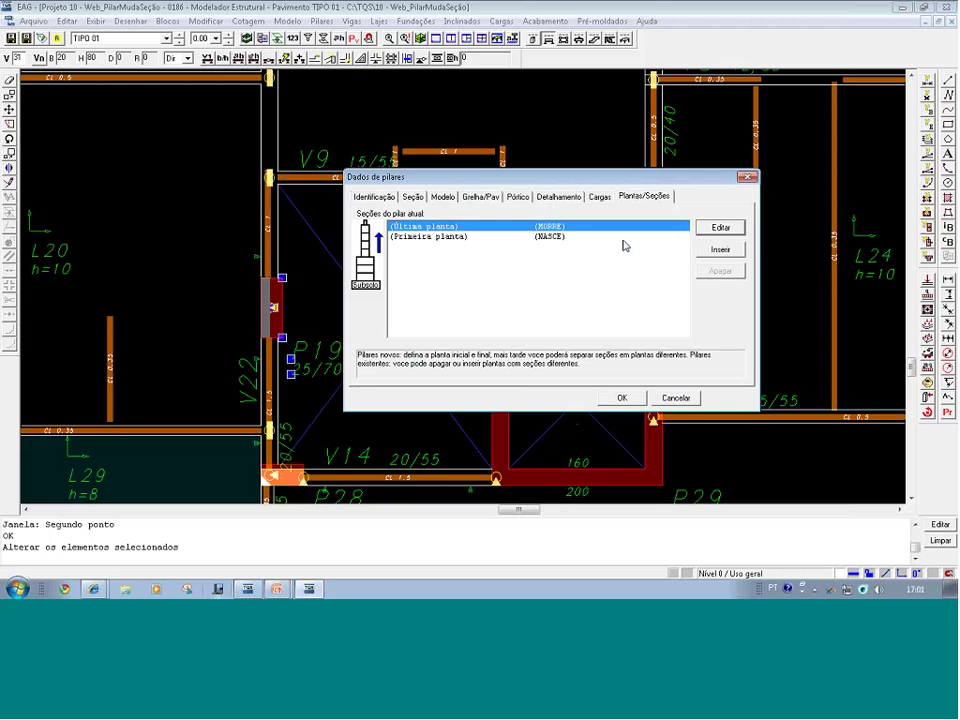
pyautogui.moveTo(499, 178); pyautogui.dragTo(531, 179)
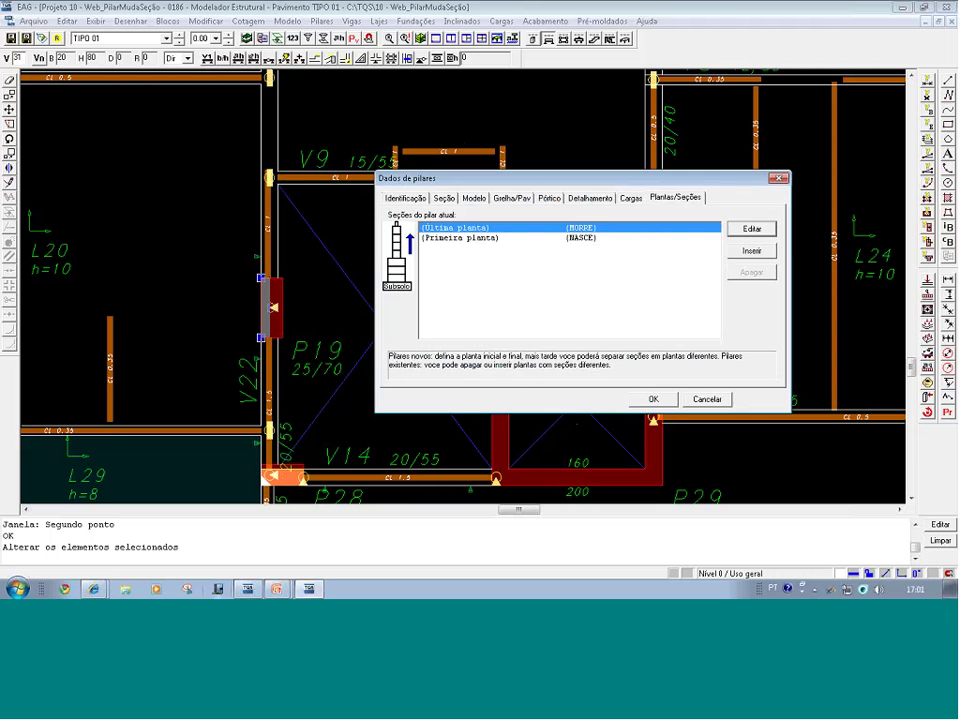
pyautogui.click(763, 232)
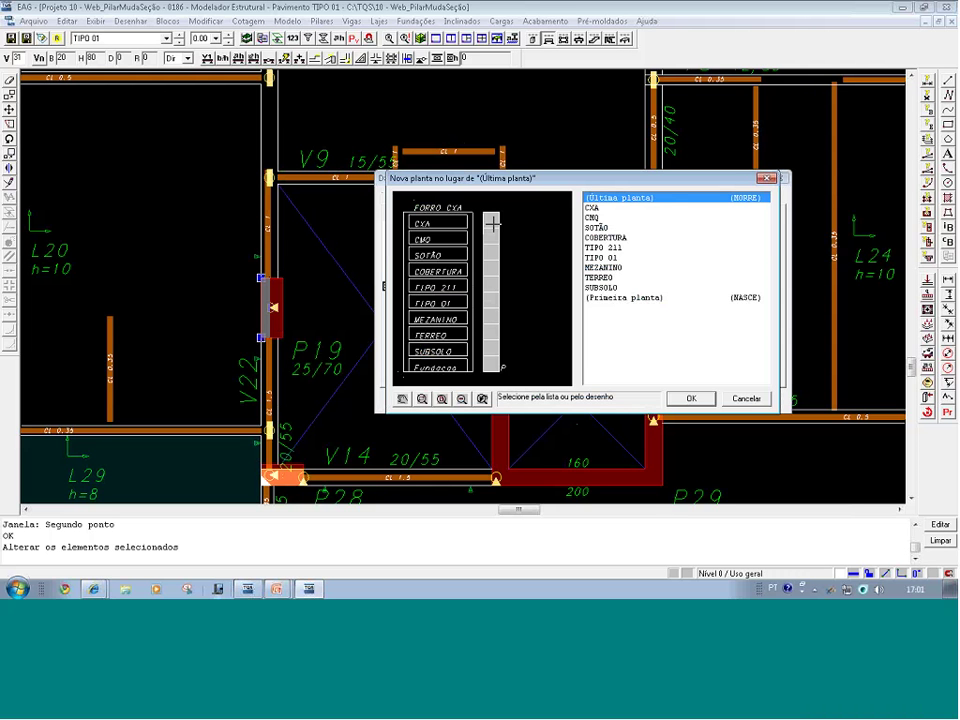
pyautogui.click(744, 398)
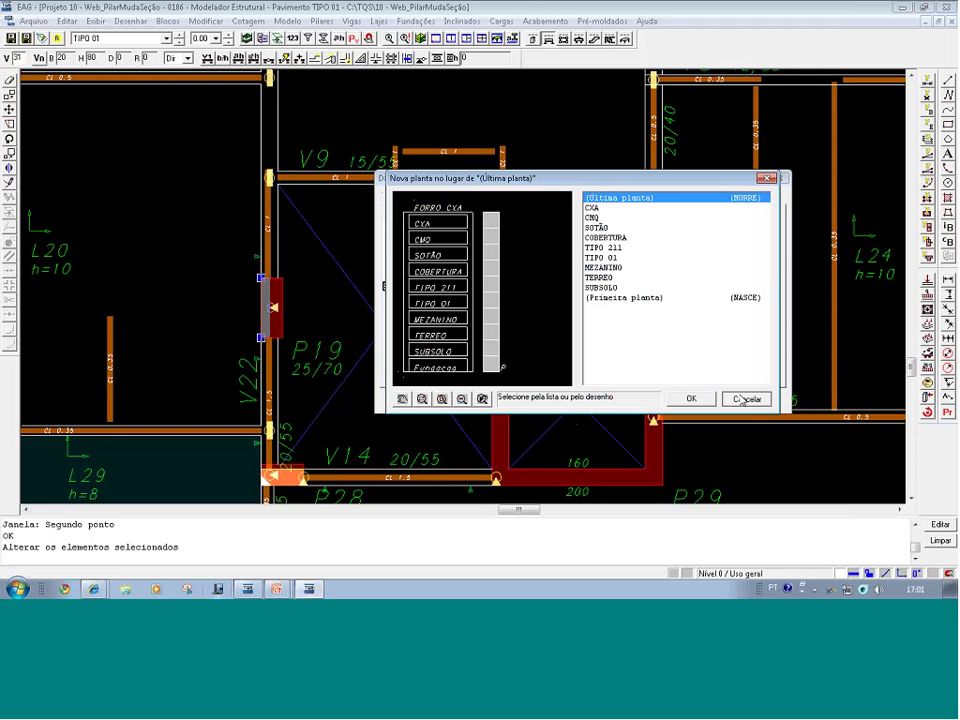
pyautogui.click(708, 399)
# - Define the upper-left corner of pillar P19 as its fixed point for section changes
pyautogui.moveTo(417, 369); pyautogui.dragTo(480, 383, button='middle')
pyautogui.scroll(1, 345, 257)
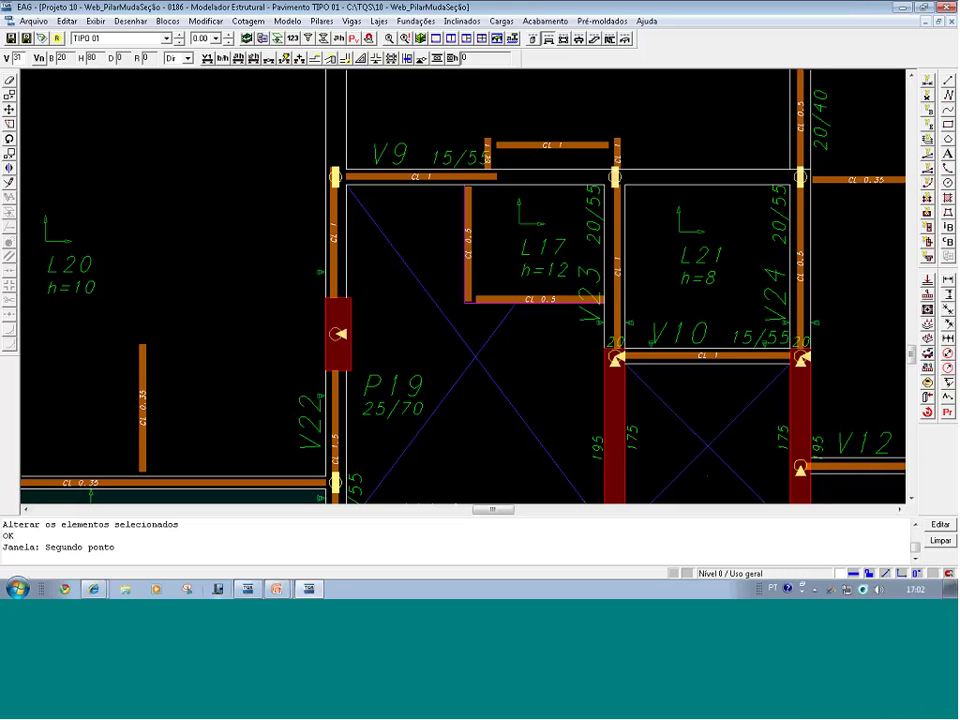
pyautogui.click(533, 44)
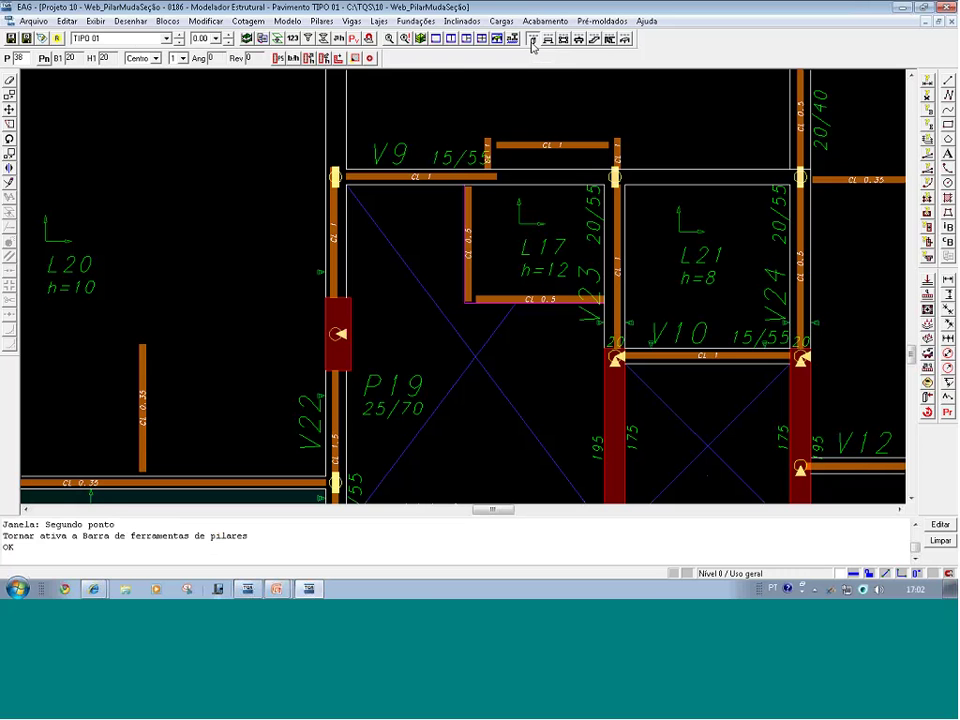
pyautogui.click(354, 59)
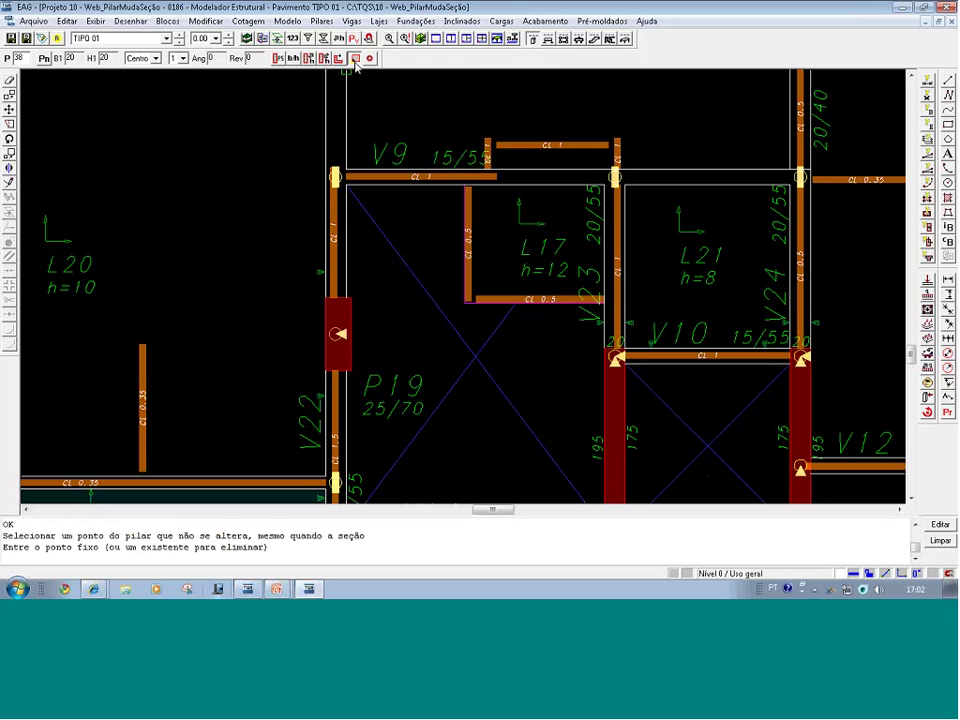
pyautogui.click(327, 295)
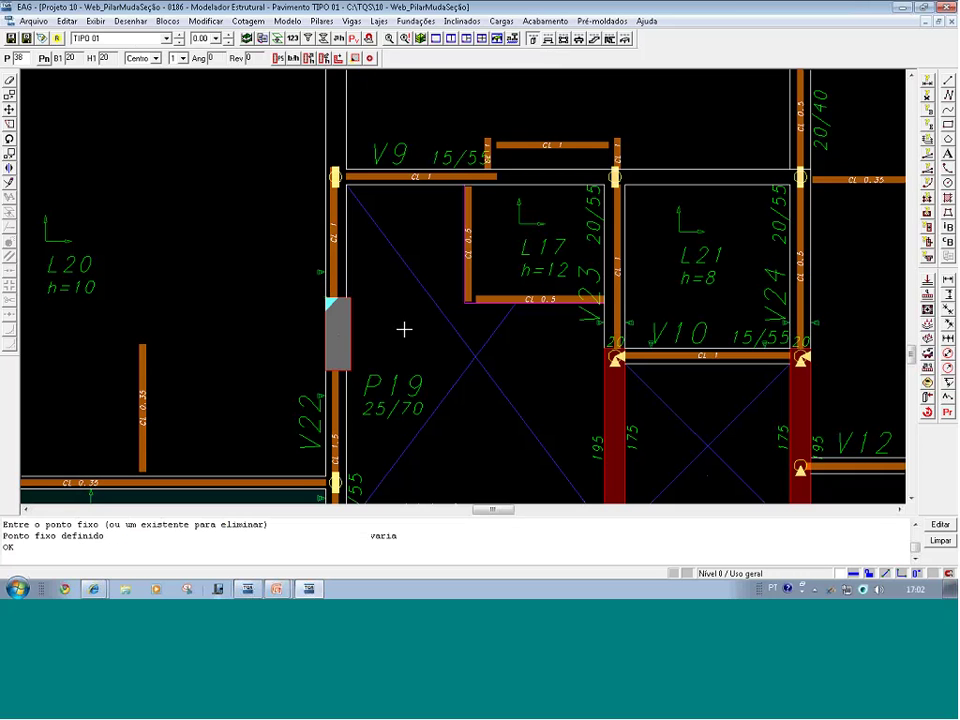
# - Insert a section change ending at TIPO 01 in the floors/sections data of pillar P19
pyautogui.moveTo(402, 329); pyautogui.dragTo(412, 329, button='middle')
pyautogui.scroll(2, 413, 338)
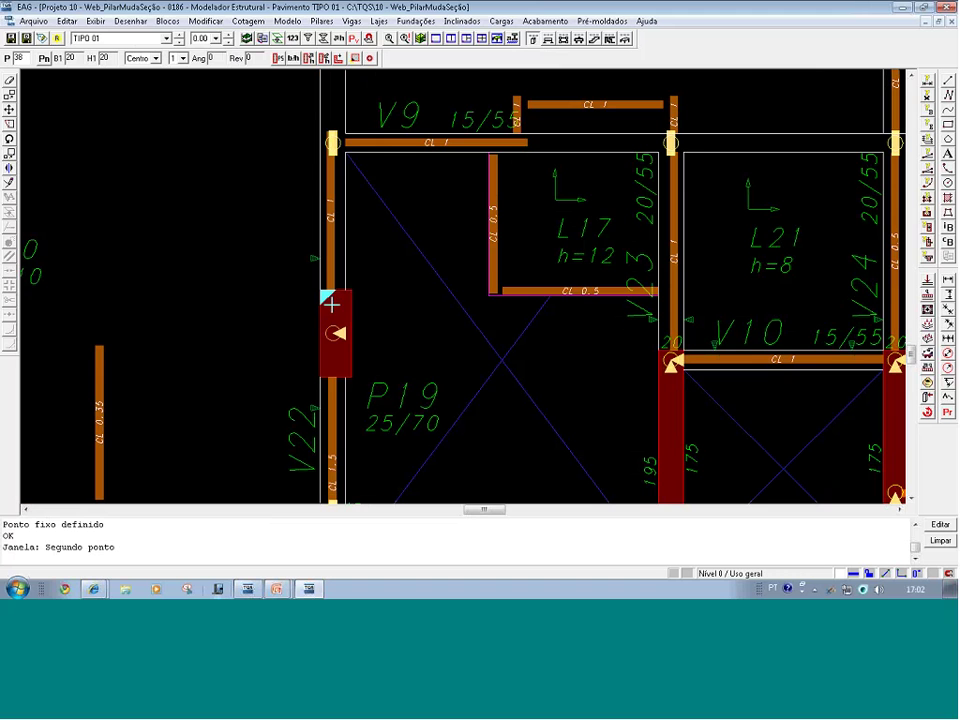
pyautogui.click(388, 384)
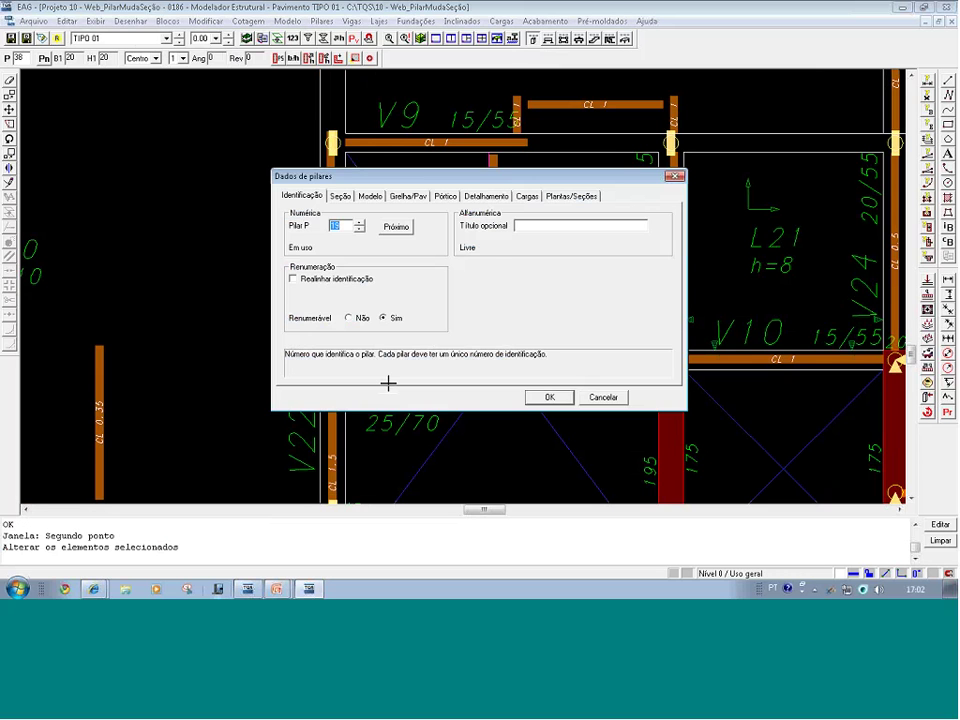
pyautogui.click(558, 198)
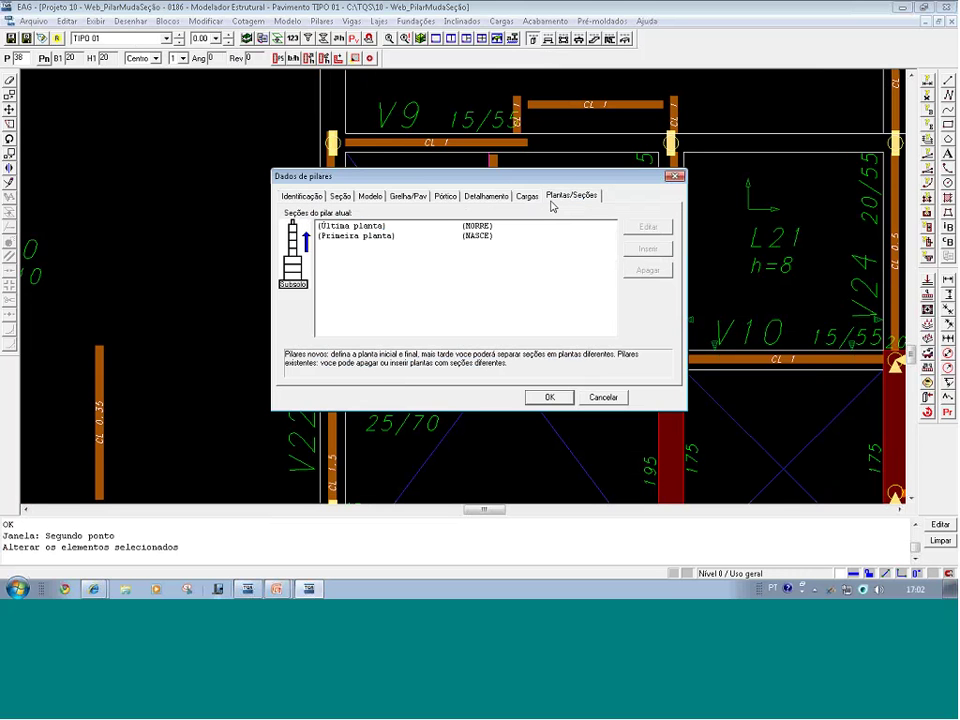
pyautogui.click(356, 228)
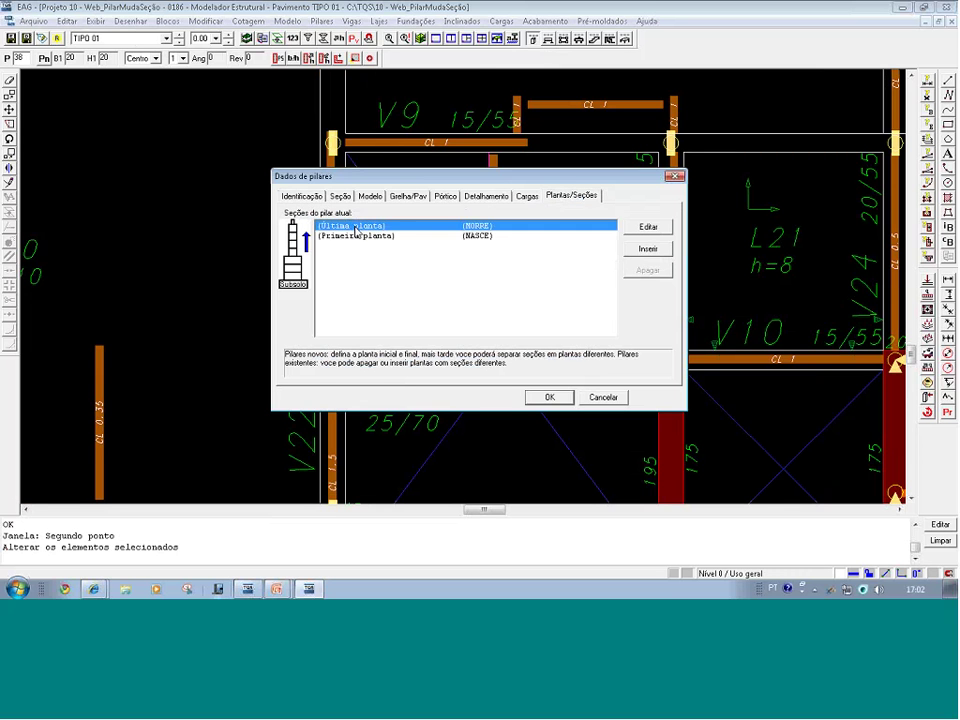
pyautogui.click(647, 249)
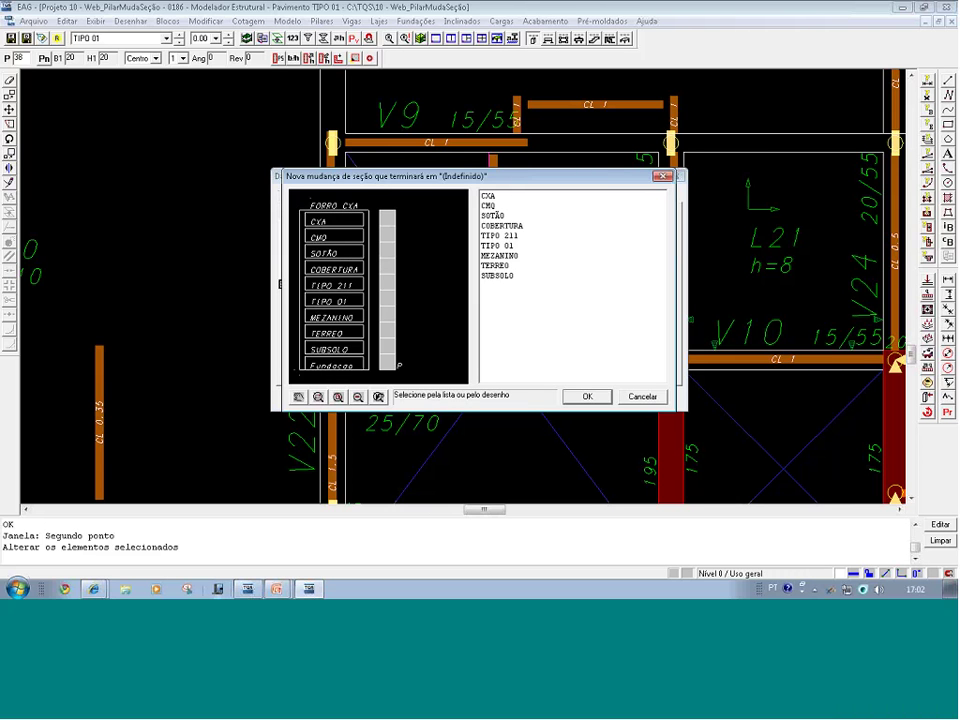
pyautogui.click(510, 246)
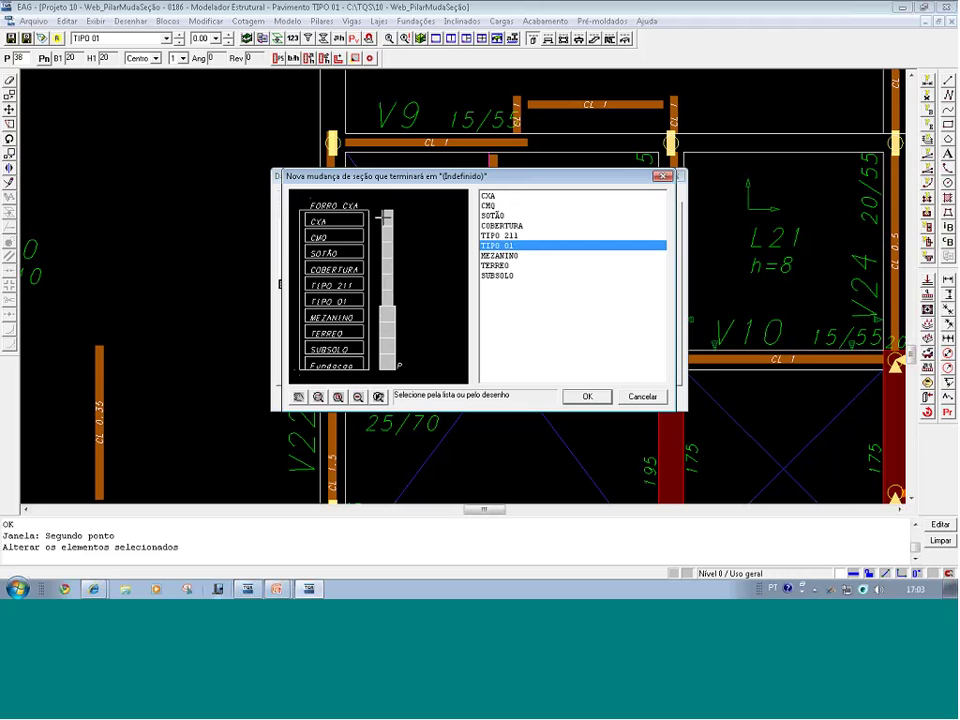
pyautogui.click(584, 395)
pyautogui.click(553, 398)
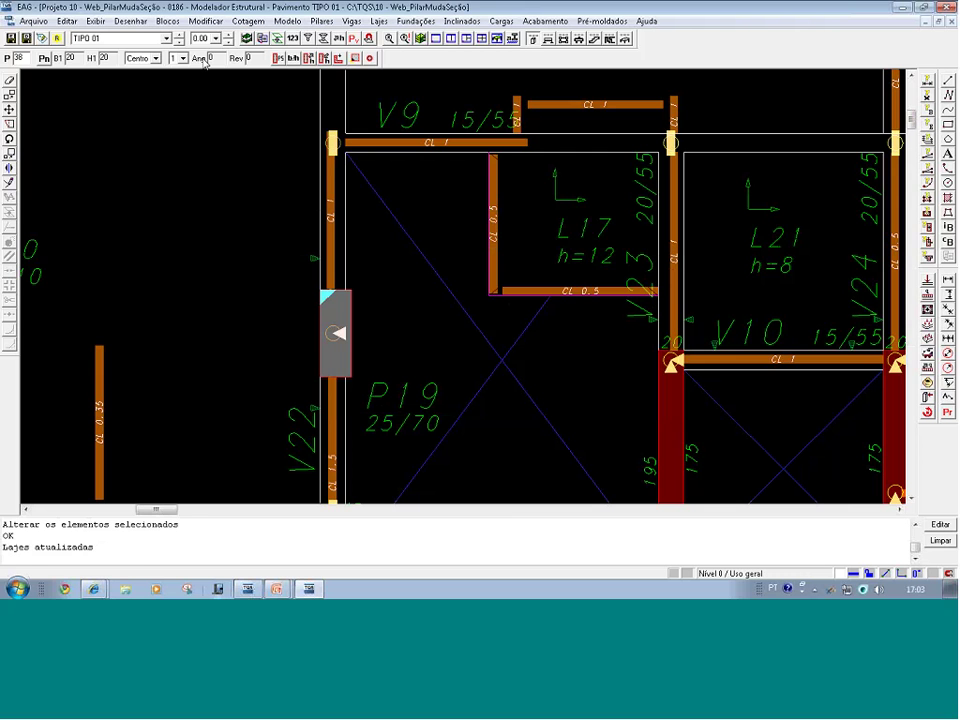
# - On the TIPO 211 floor, set the rectangular section width B1 of pillar P19 to 20
pyautogui.click(180, 37)
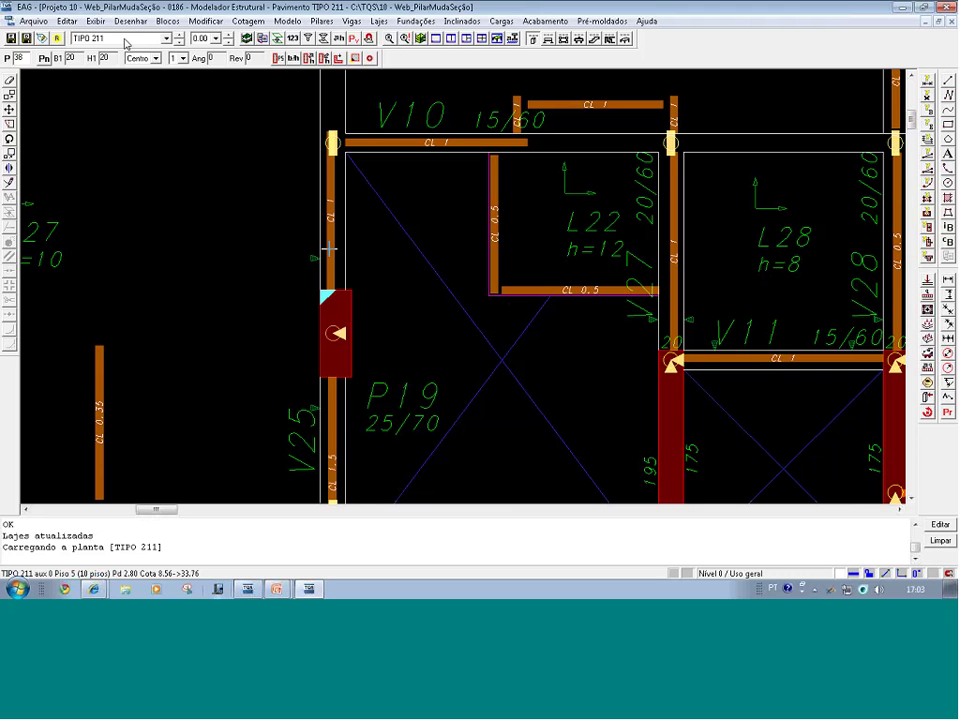
pyautogui.doubleClick(390, 397)
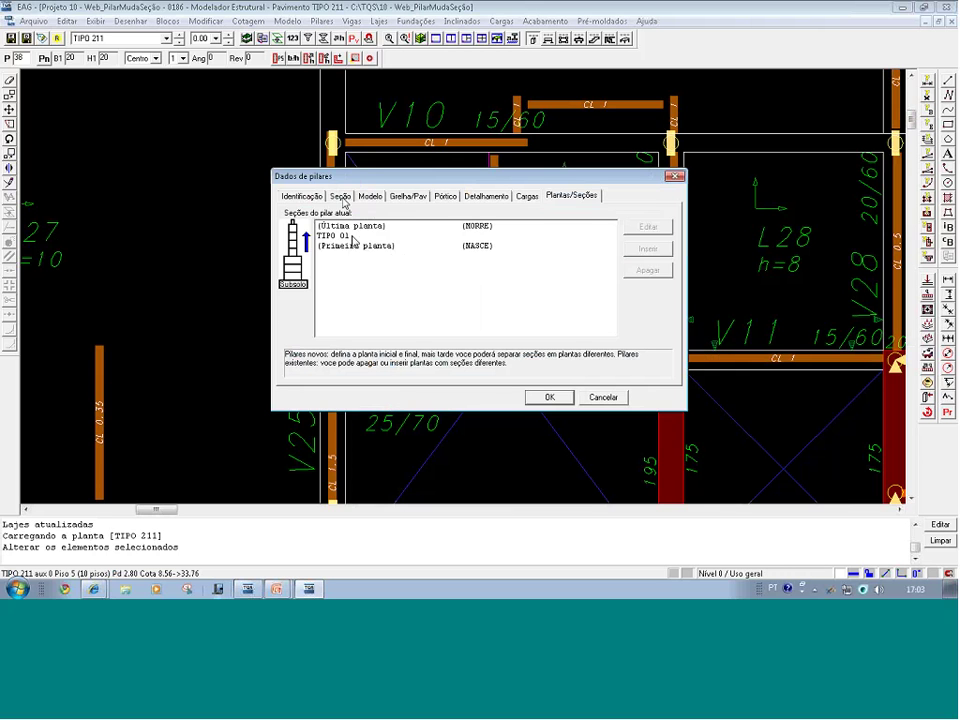
pyautogui.click(340, 196)
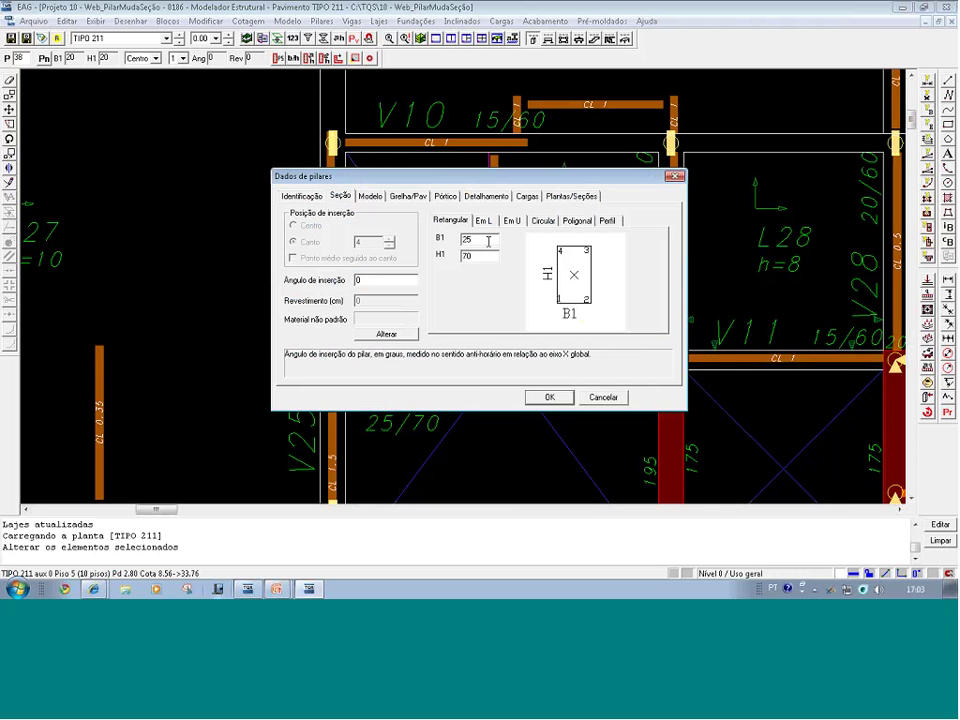
pyautogui.moveTo(488, 241); pyautogui.dragTo(462, 245)
pyautogui.write('20')
pyautogui.click(549, 397)
# - Compare the section of pillar P19 on the TIPO 01, MEZANINO and COBERTURA floors
pyautogui.moveTo(504, 397); pyautogui.dragTo(515, 395, button='middle')
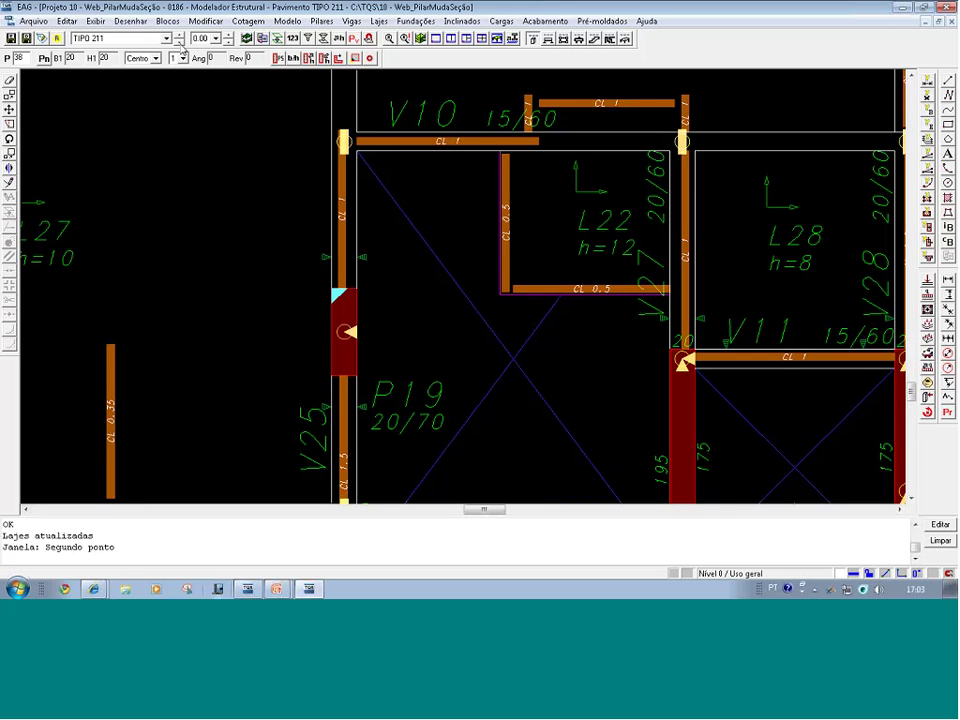
pyautogui.scroll(1, 141, 39)
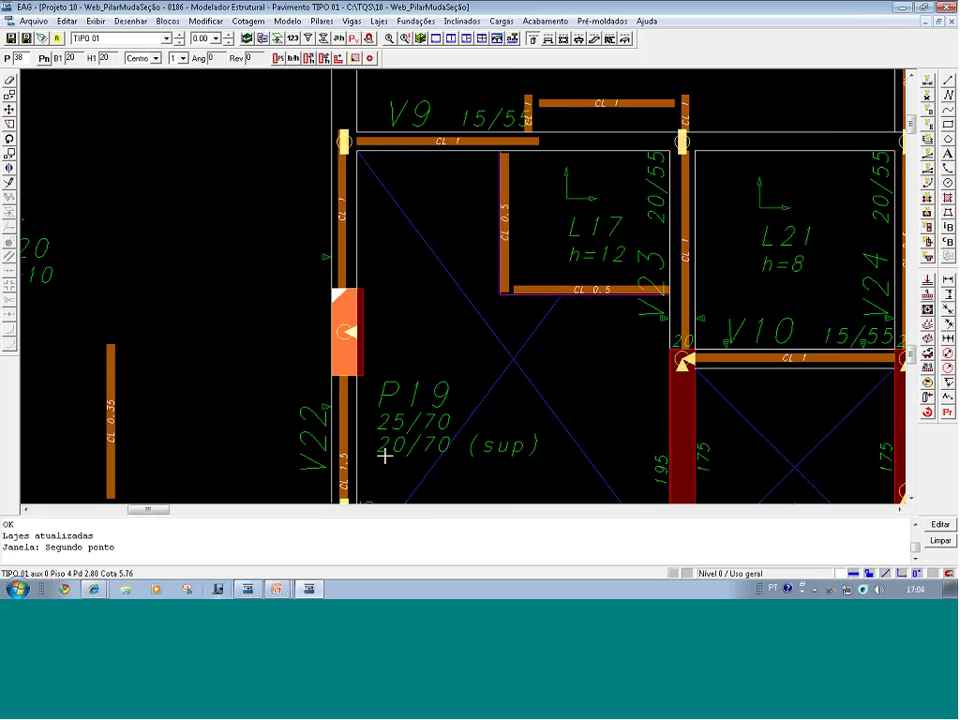
pyautogui.moveTo(383, 455)
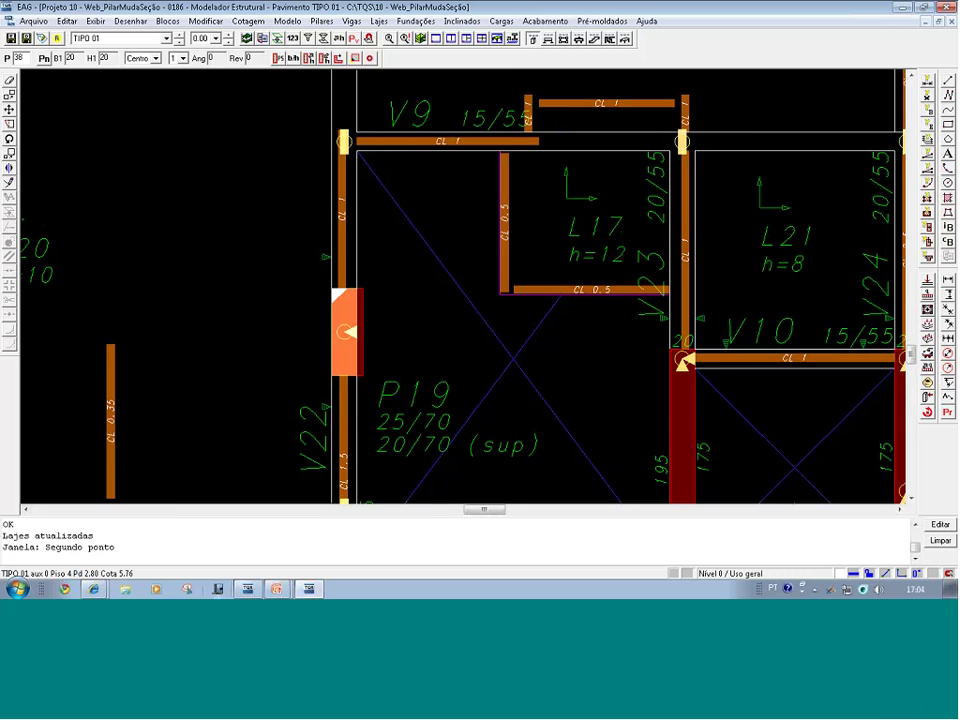
pyautogui.click(179, 42)
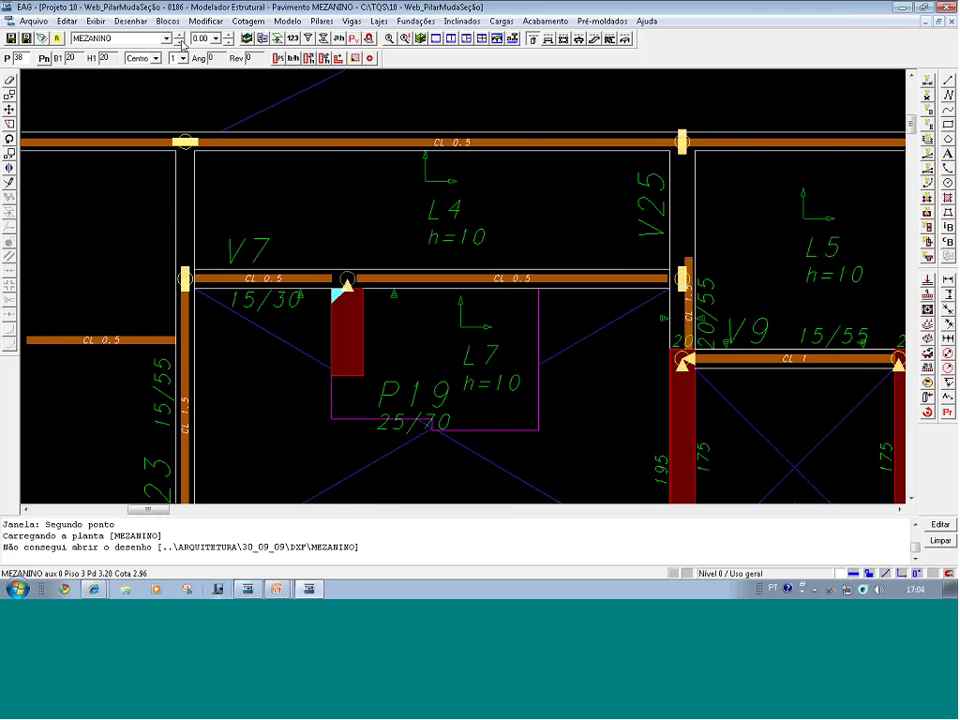
pyautogui.click(180, 41)
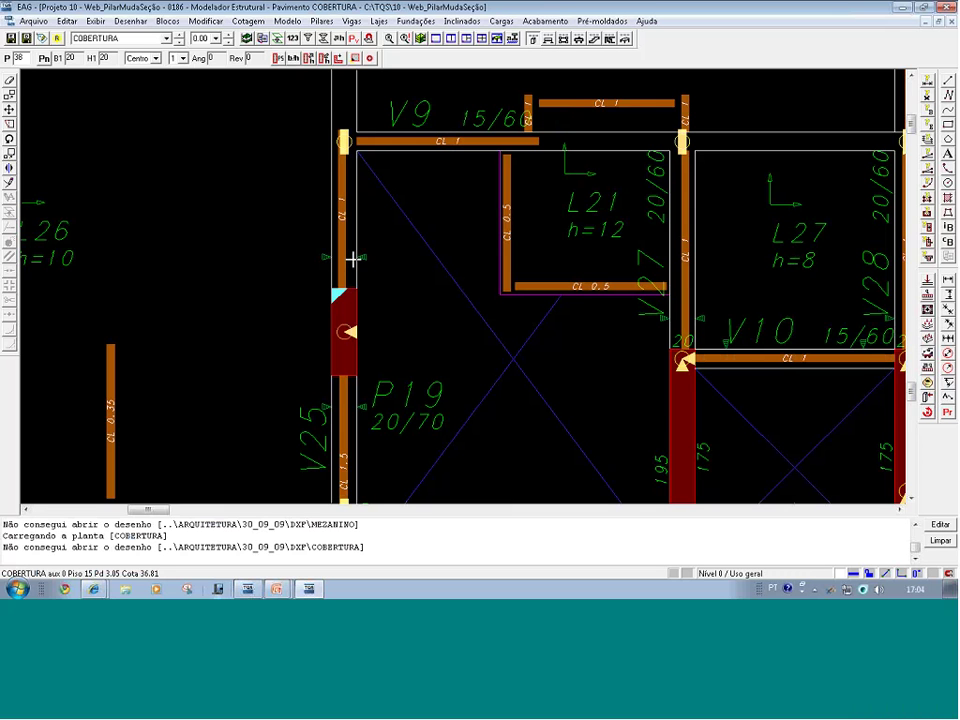
pyautogui.moveTo(353, 258)
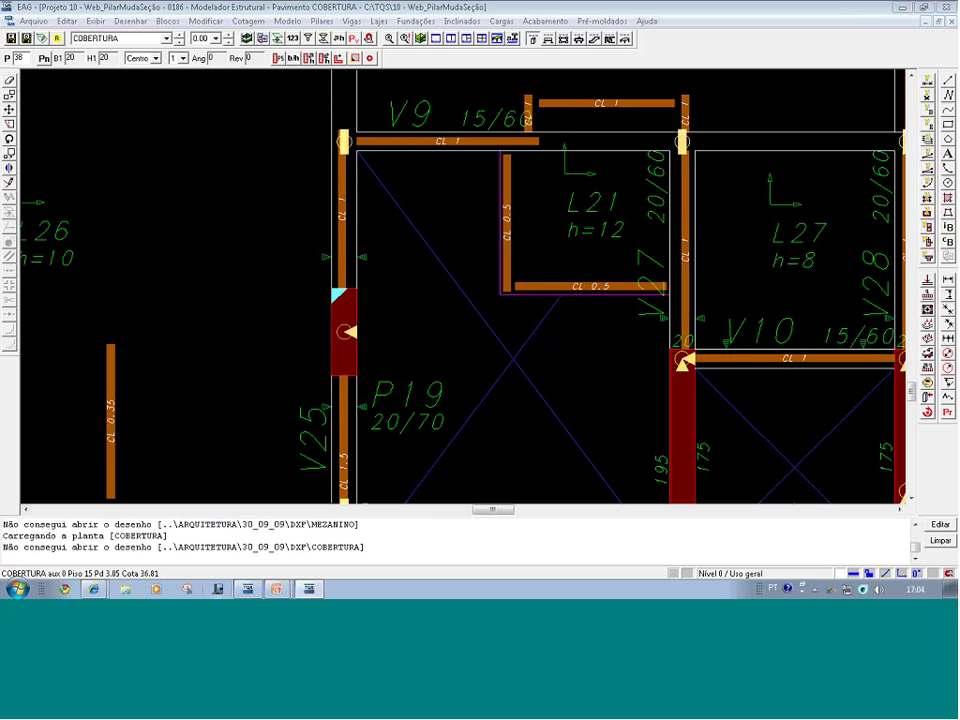
# - Exit the structural modeller and collapse building 10 - Web_PilarMudaSeção in the project tree
pyautogui.click(547, 346)
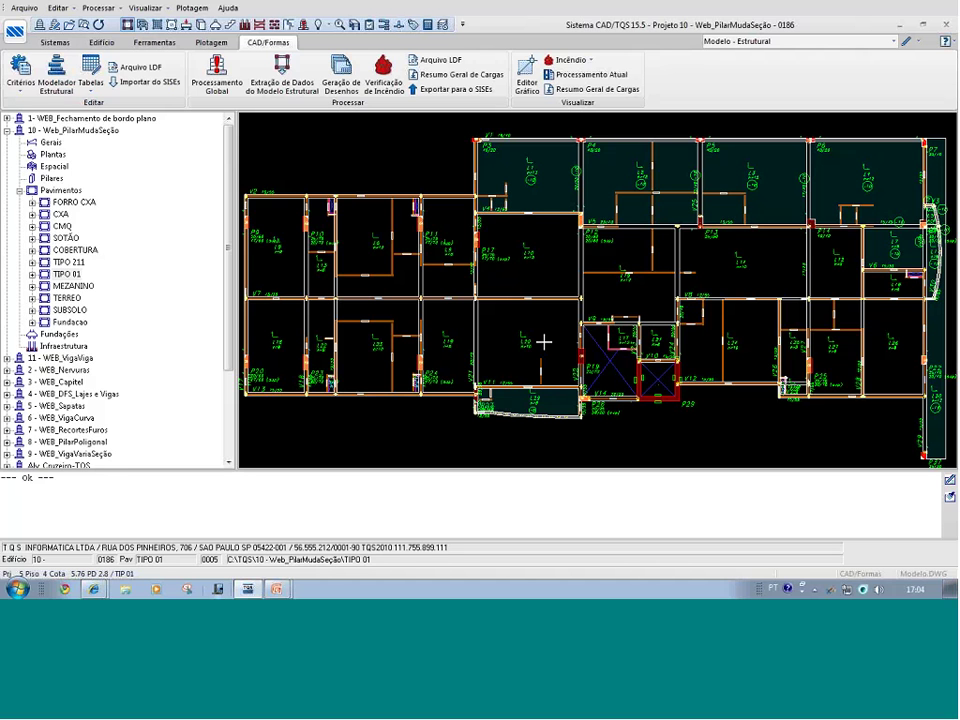
pyautogui.doubleClick(60, 130)
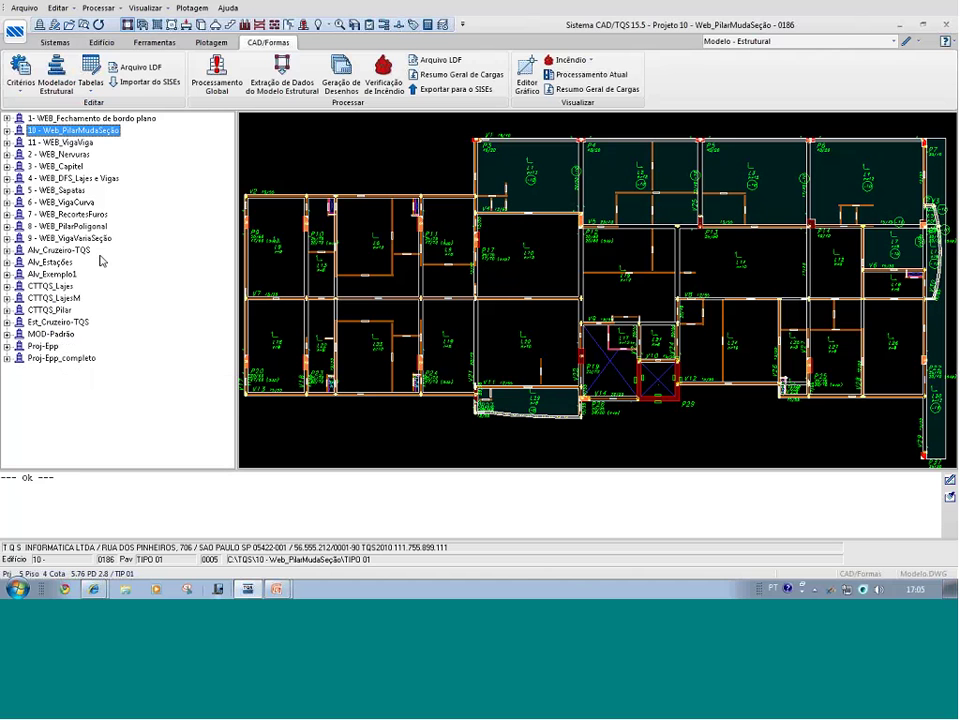
# - Open the 1o andar floor of building 5 - WEB_Sapatas in the structural modeller
pyautogui.doubleClick(73, 192)
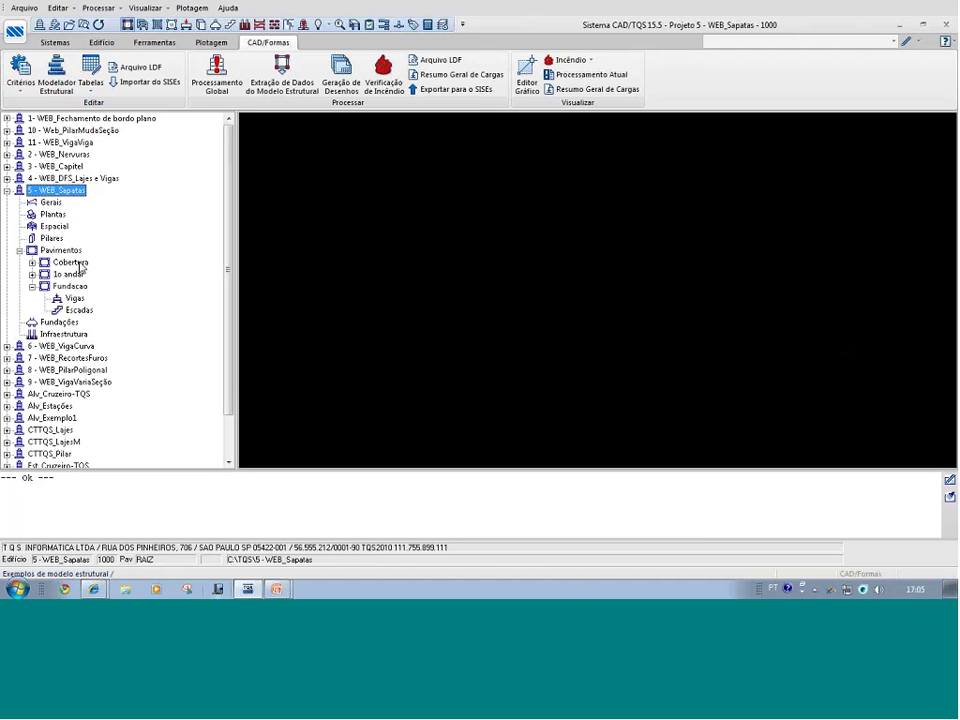
pyautogui.doubleClick(72, 273)
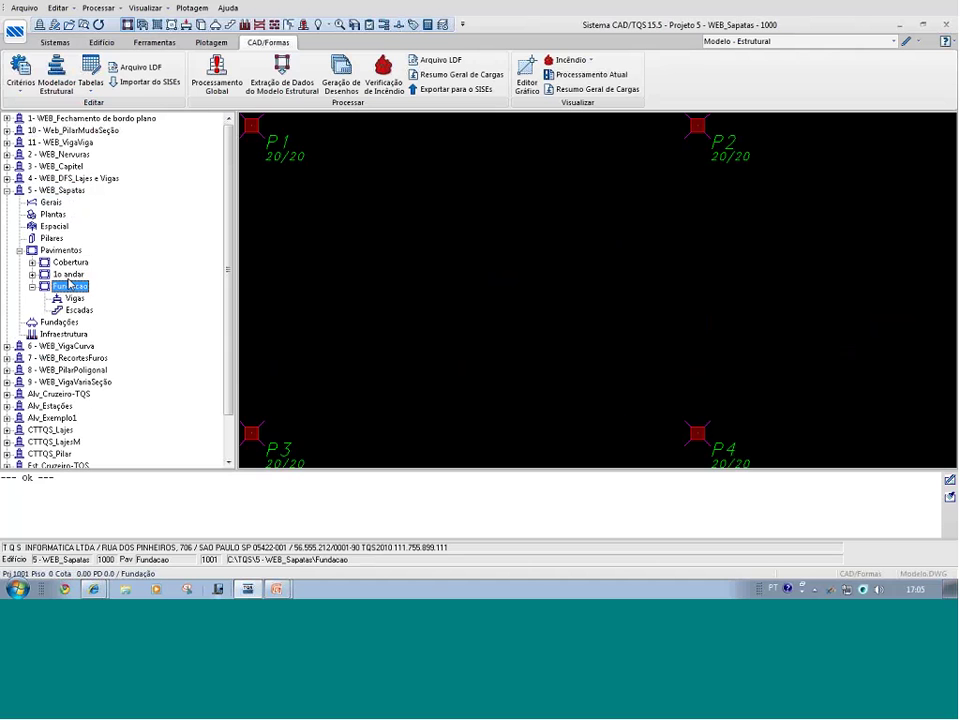
pyautogui.doubleClick(602, 315)
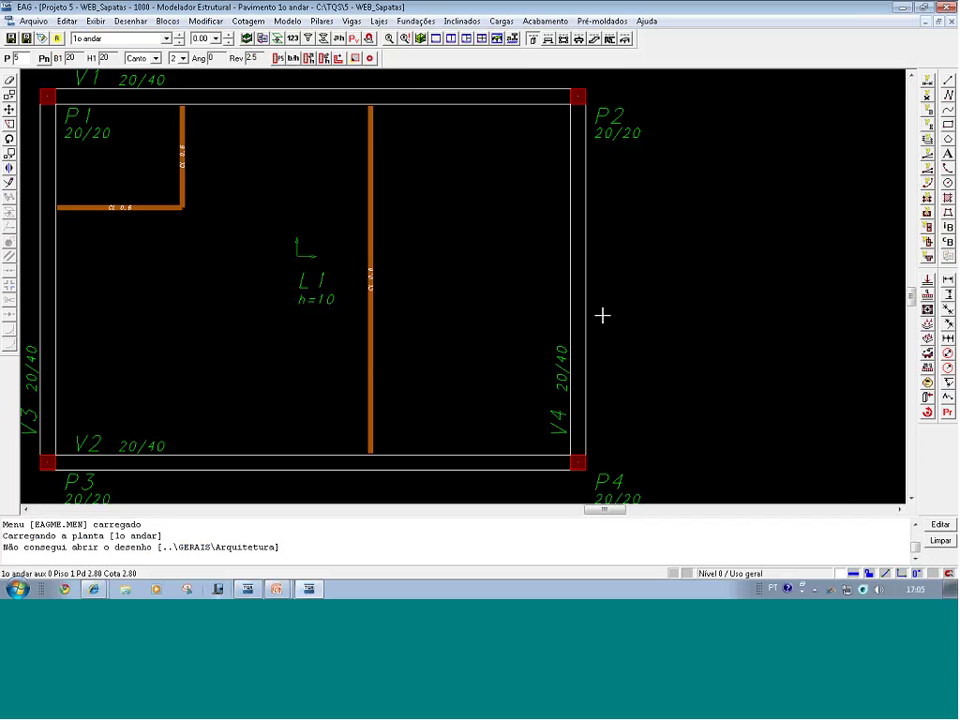
# - Show the 1o andar plan beside its 3D view, select beam V2 and orbit the model to examine the frame
pyautogui.click(497, 40)
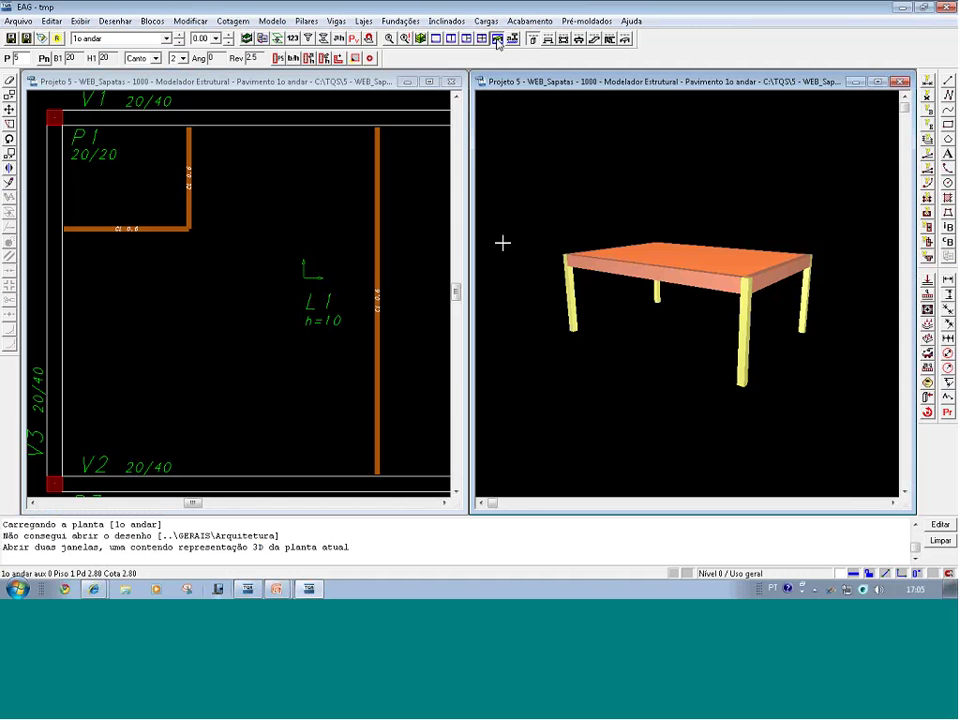
pyautogui.click(253, 219)
pyautogui.hotkey('shift', 'F8')
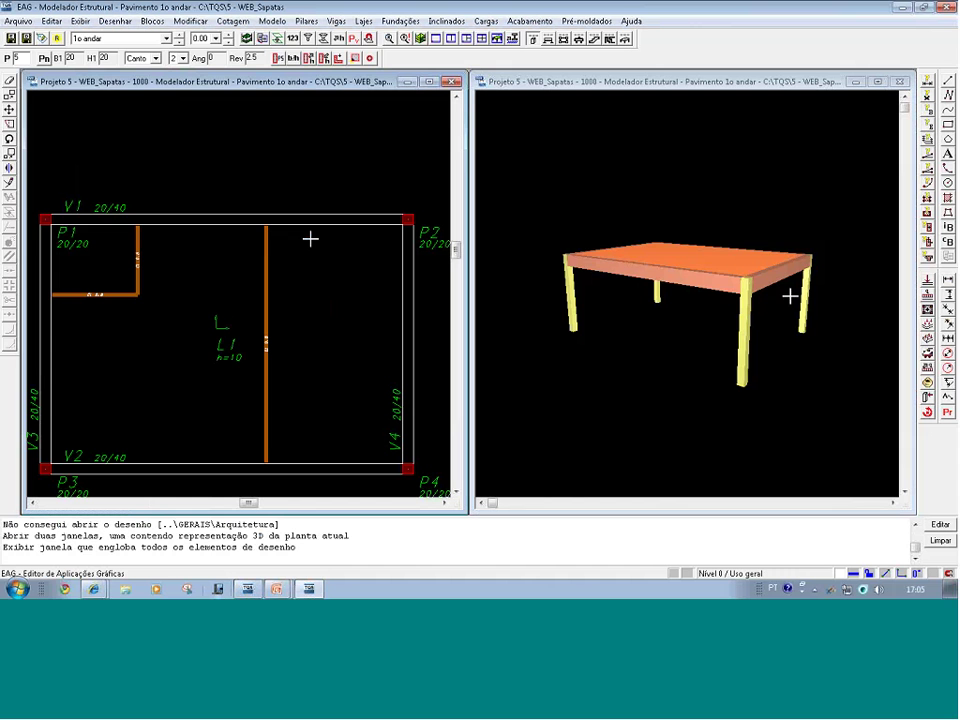
pyautogui.click(719, 276)
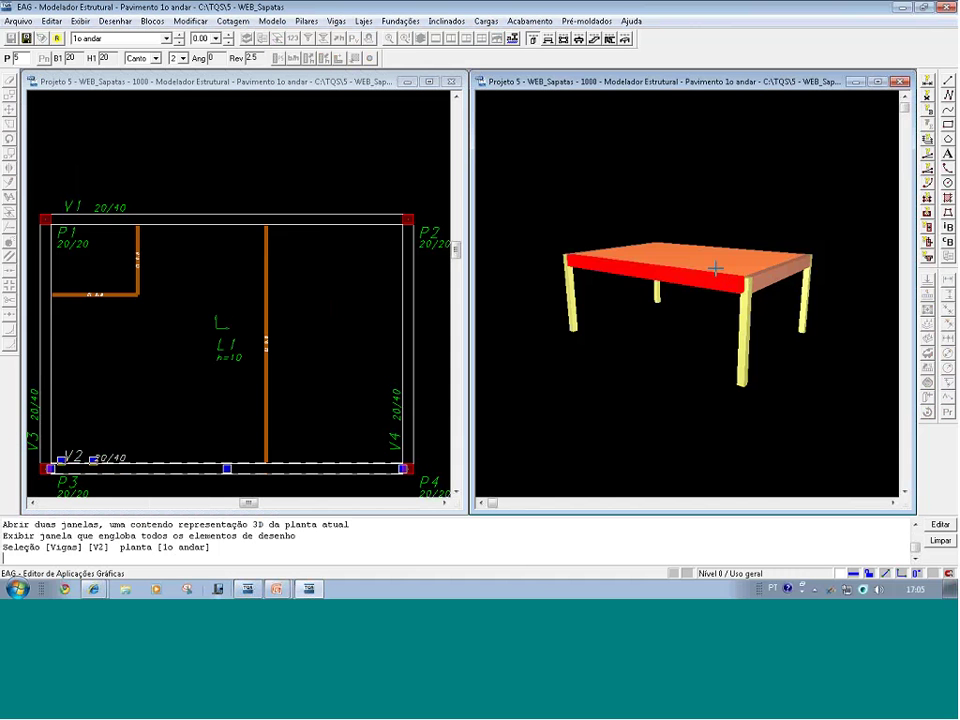
pyautogui.moveTo(719, 276); pyautogui.dragTo(803, 297, button='middle')
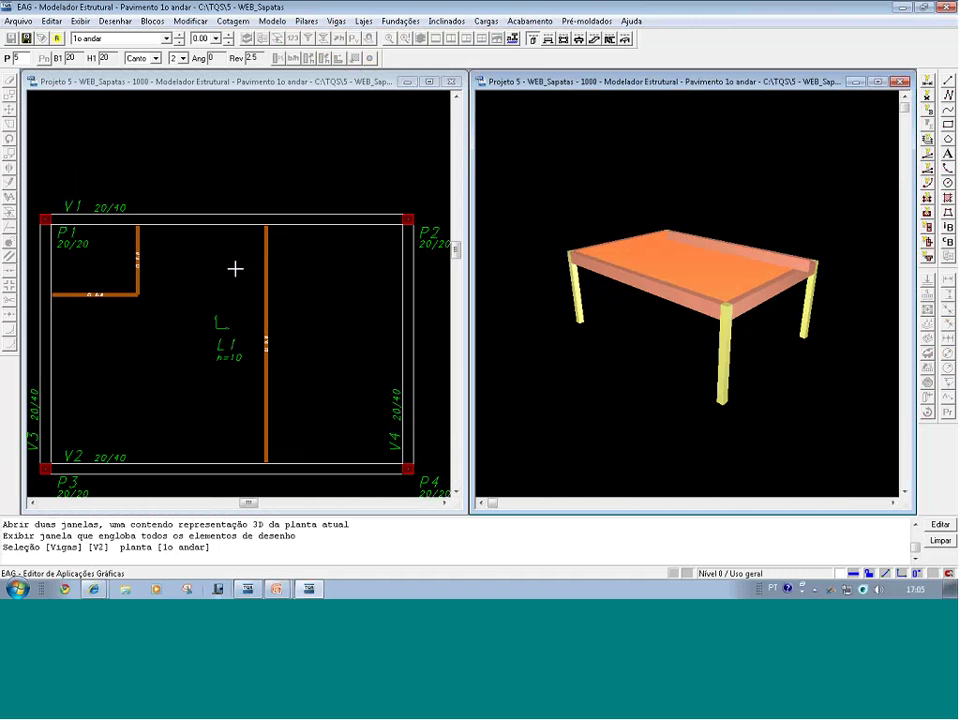
# - Select beam V1 and slab L1 in the plan to examine how each is highlighted in the 3D view
pyautogui.click(78, 205)
pyautogui.click(111, 207)
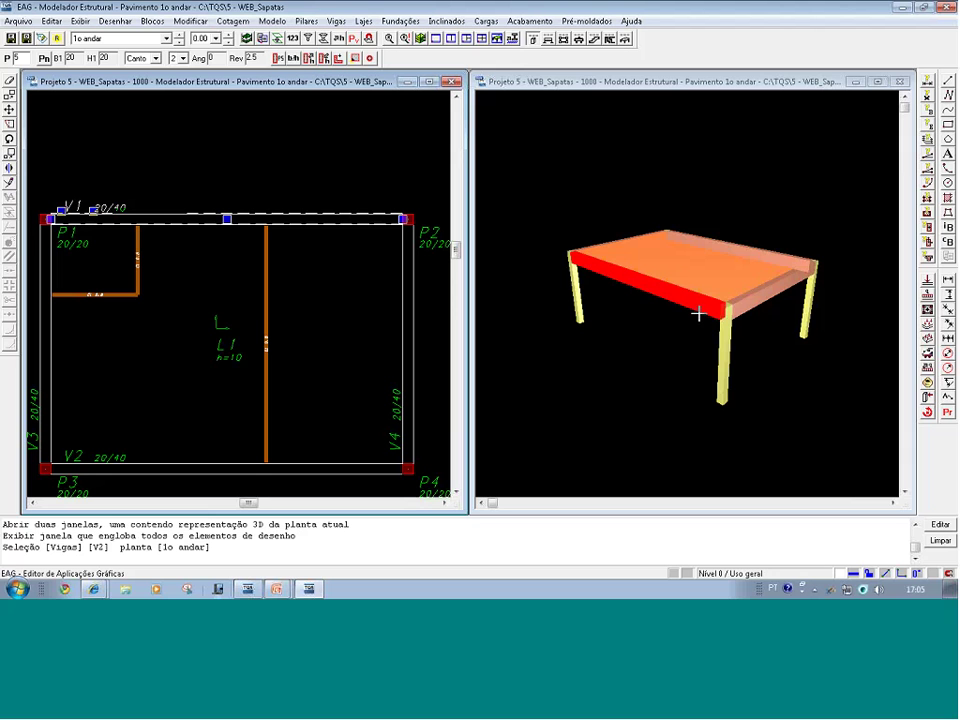
pyautogui.click(240, 336)
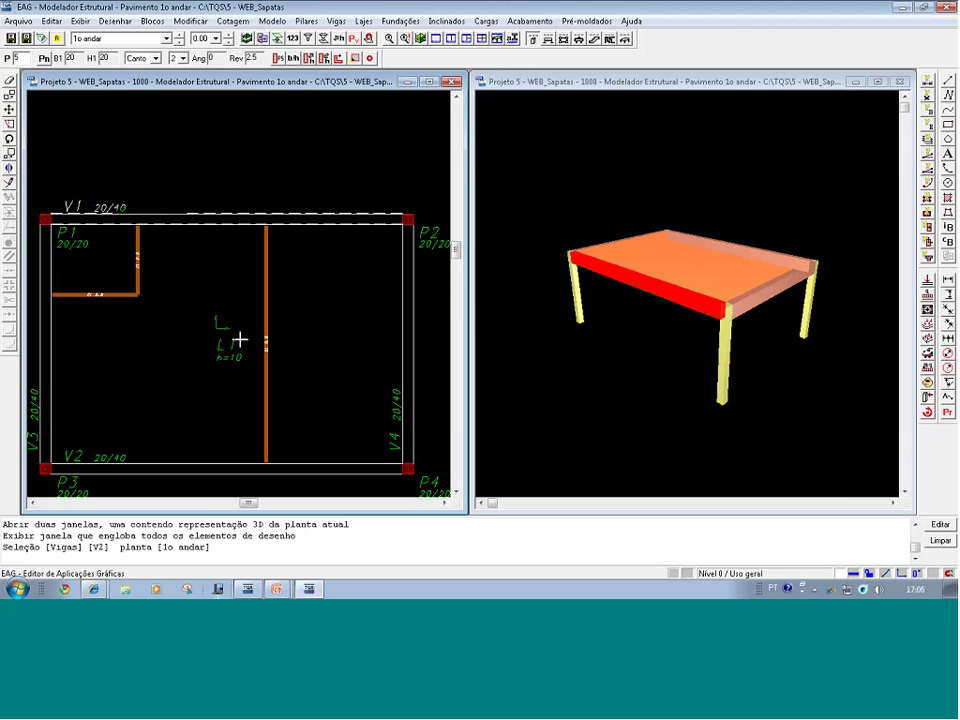
pyautogui.click(220, 335)
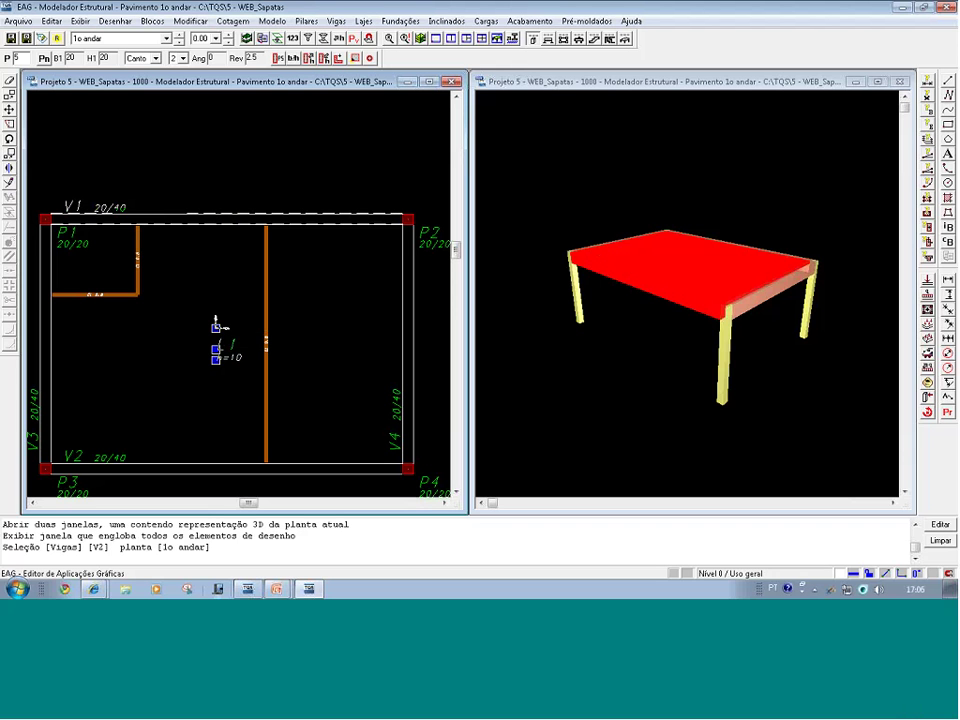
pyautogui.click(78, 203)
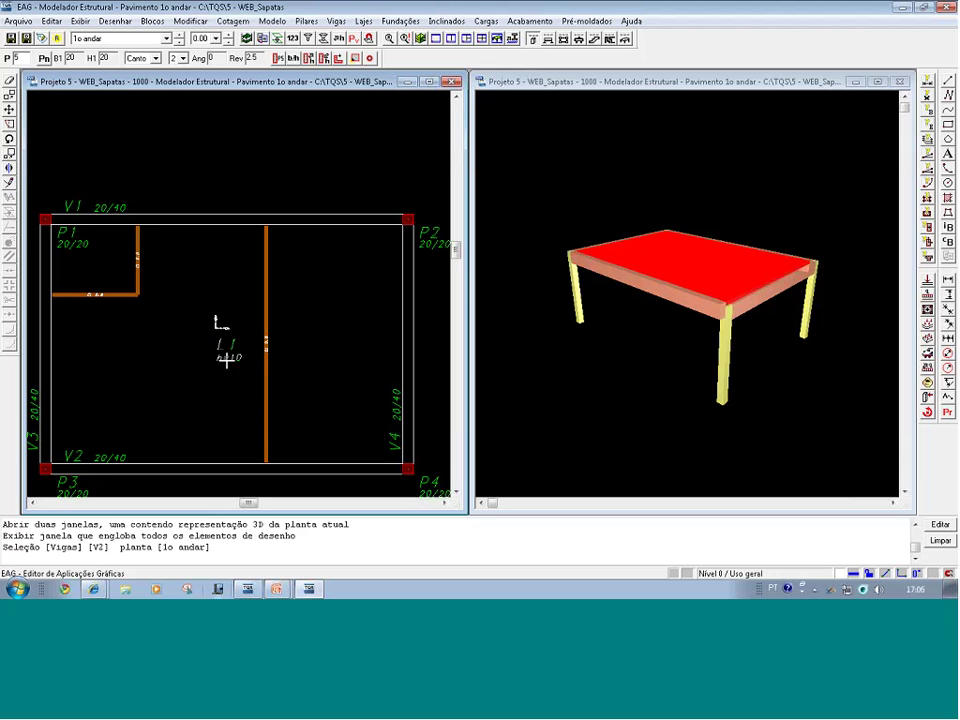
# - Select pillars P2 and P1 in the plan to locate them in the 3D view
pyautogui.click(428, 222)
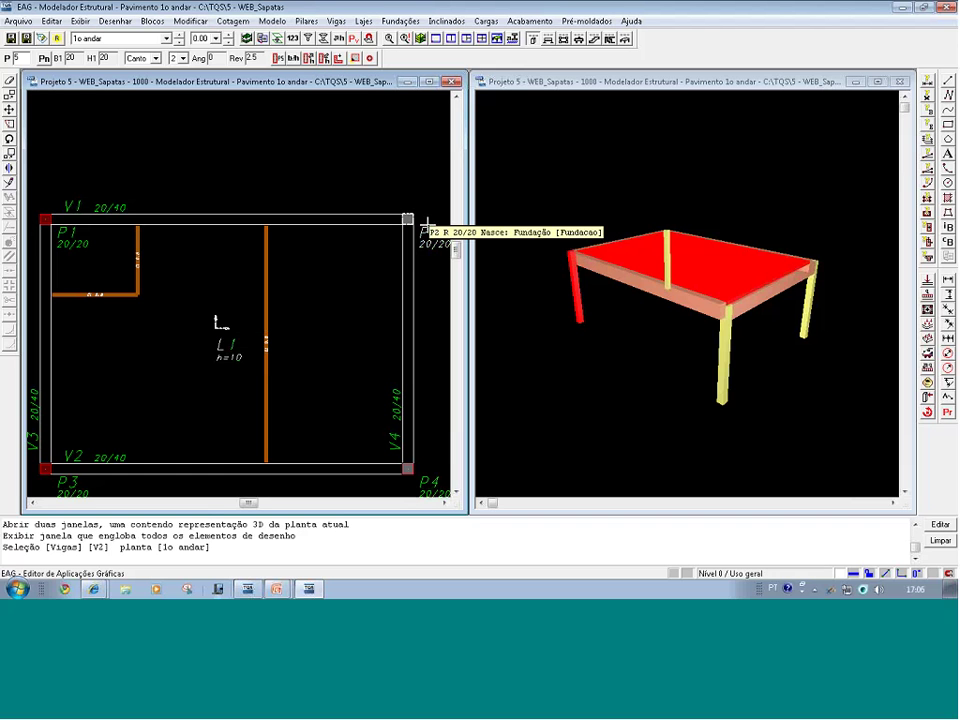
pyautogui.click(426, 224)
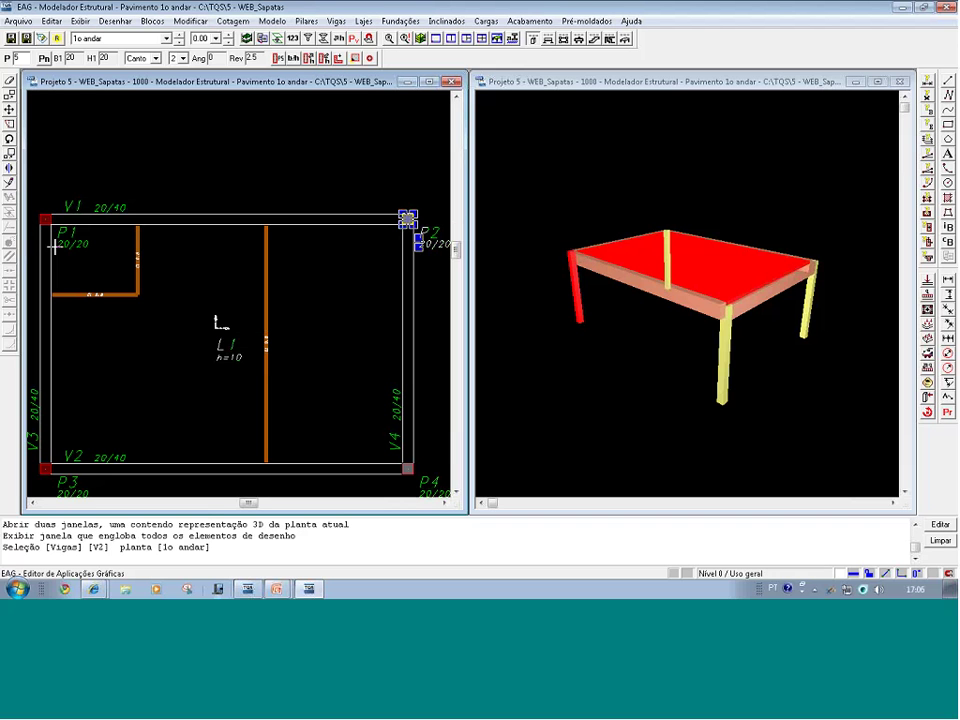
pyautogui.click(54, 243)
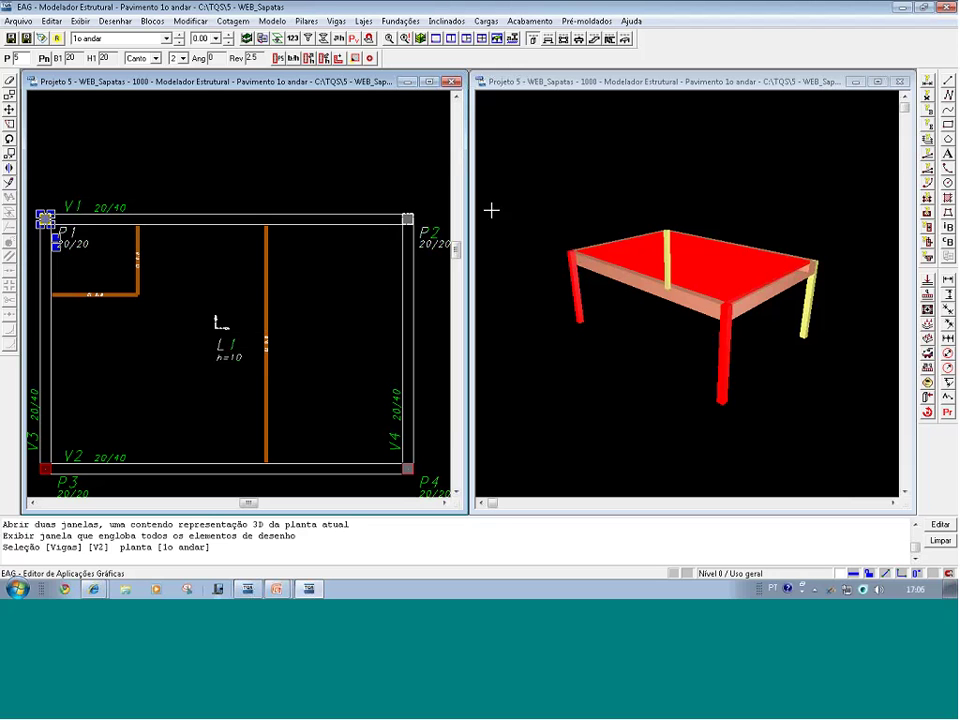
pyautogui.click(398, 202)
pyautogui.click(398, 202)
pyautogui.click(392, 193)
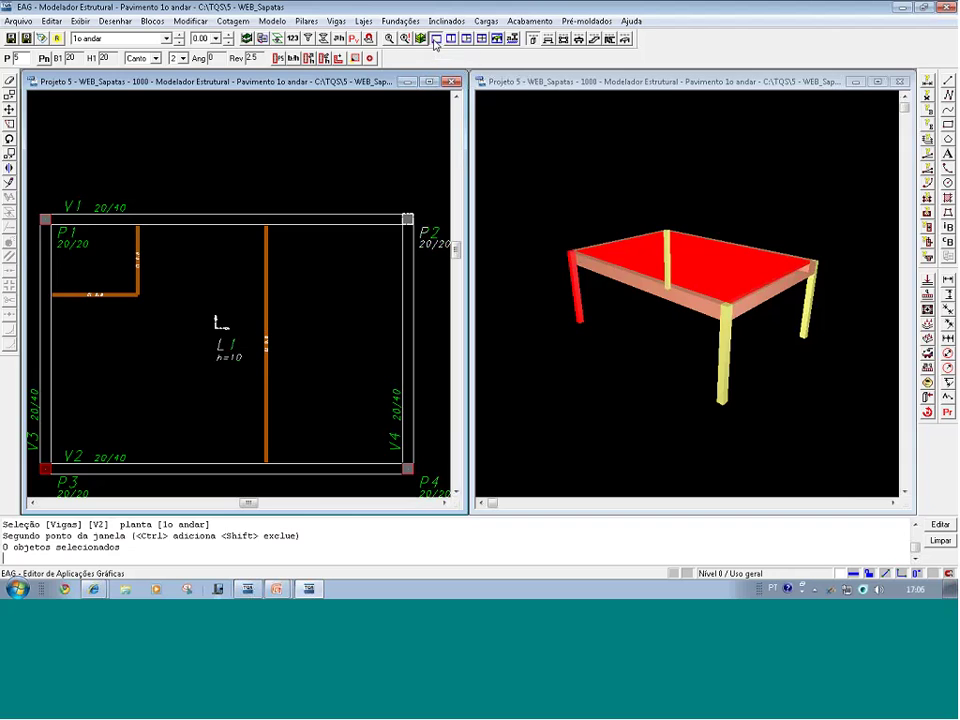
# - Return to a single plan window and select the long vertical line load crossing slab L1 to inspect it
pyautogui.click(435, 40)
pyautogui.hotkey('shift', 'F8')
pyautogui.hotkey('shift', 'F8')
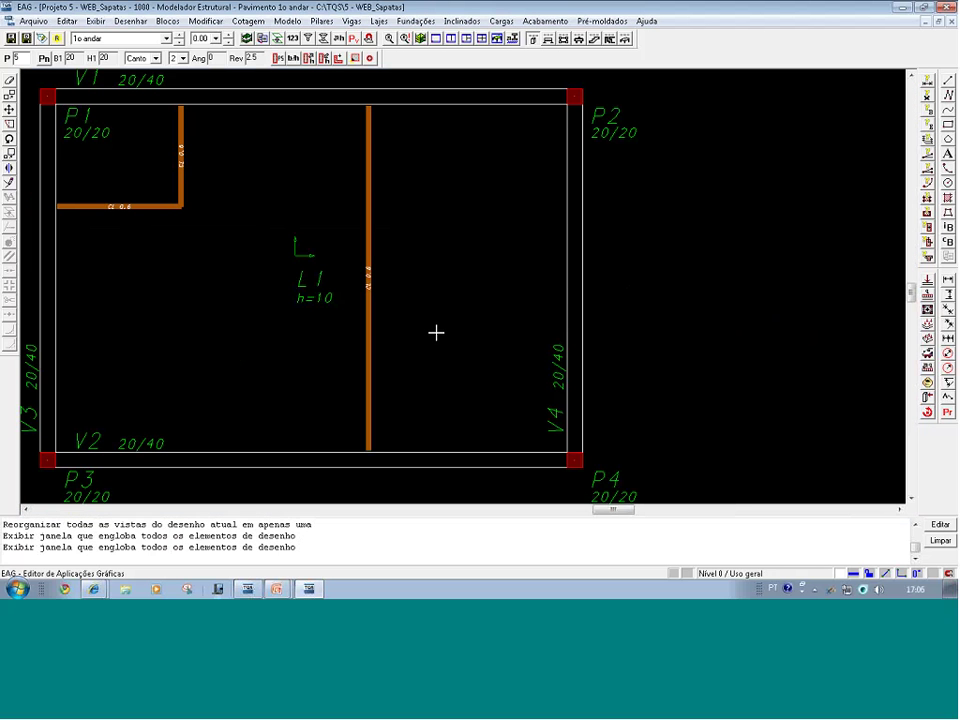
pyautogui.scroll(-1, 436, 332)
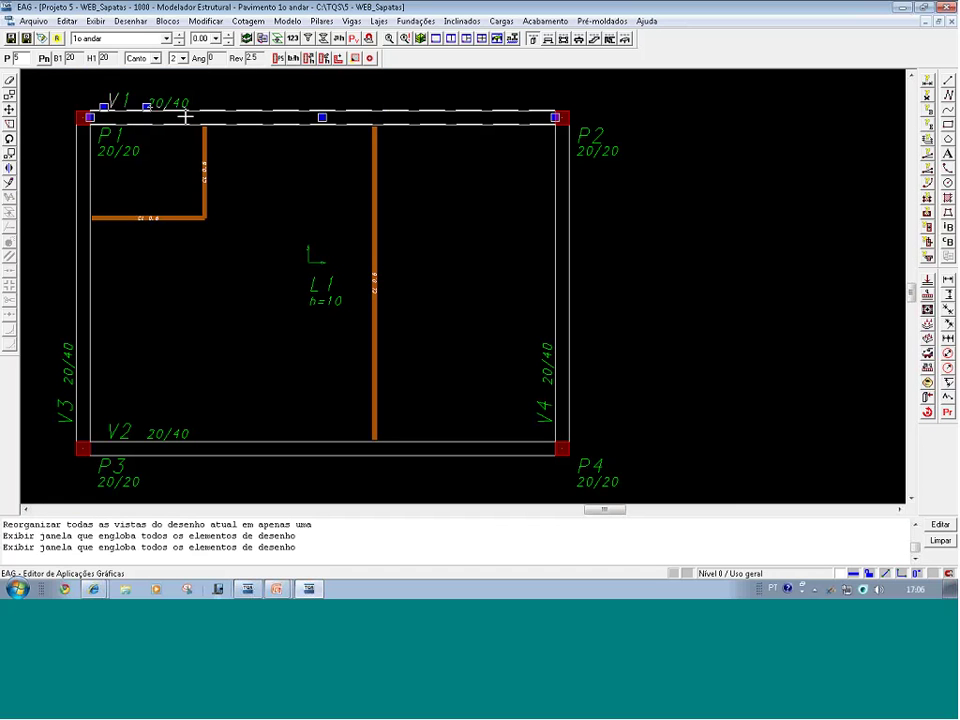
pyautogui.click(374, 296)
pyautogui.click(374, 290)
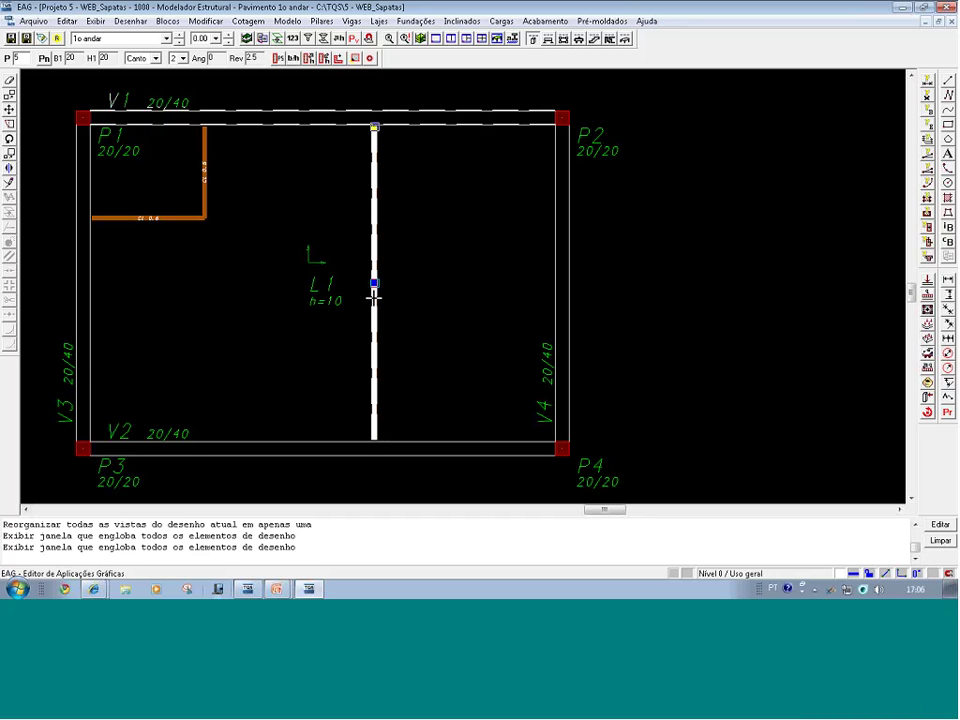
pyautogui.press('Escape')
pyautogui.moveTo(418, 142); pyautogui.dragTo(479, 174, button='middle')
pyautogui.click(486, 163)
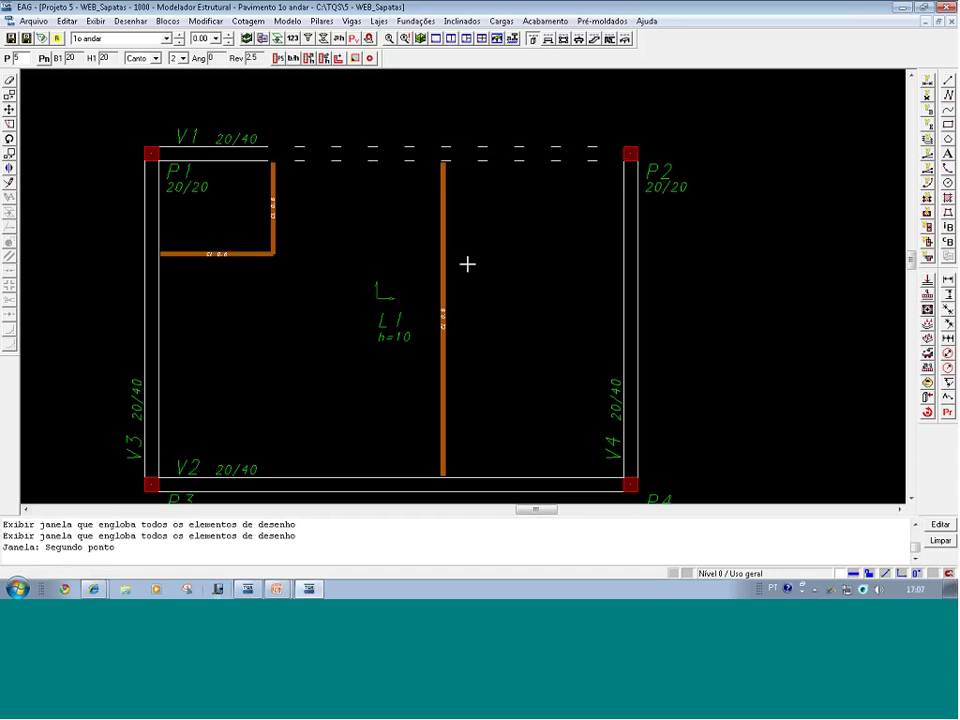
# - View the section and load data exclusive to the single segment of beam V1, and cancel the dialog
pyautogui.doubleClick(369, 273)
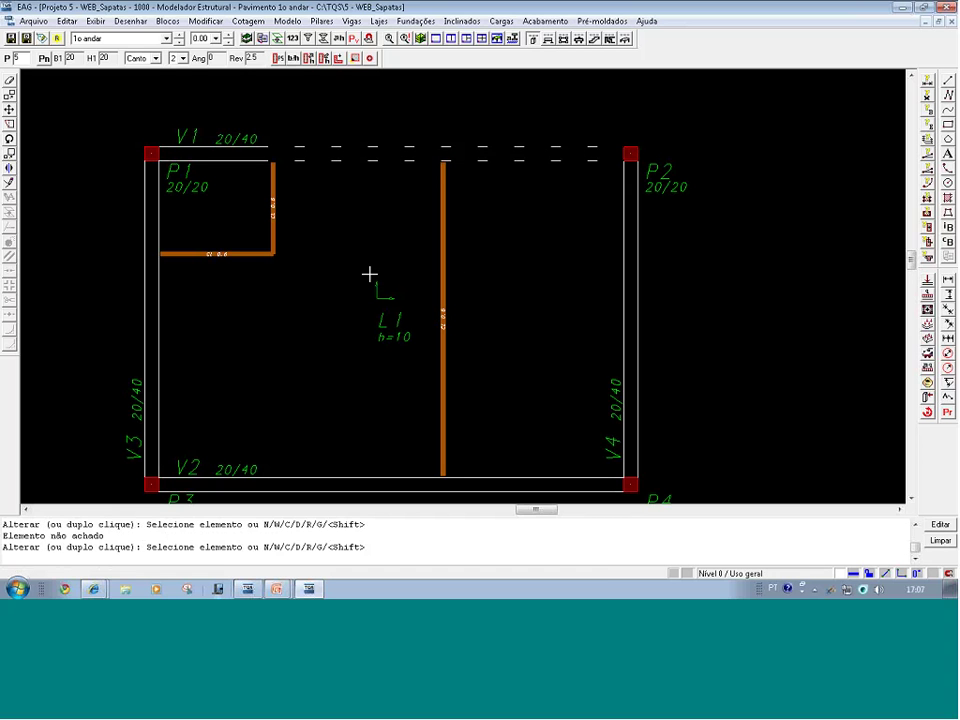
pyautogui.click(332, 157)
pyautogui.press('Escape')
pyautogui.press('Return')
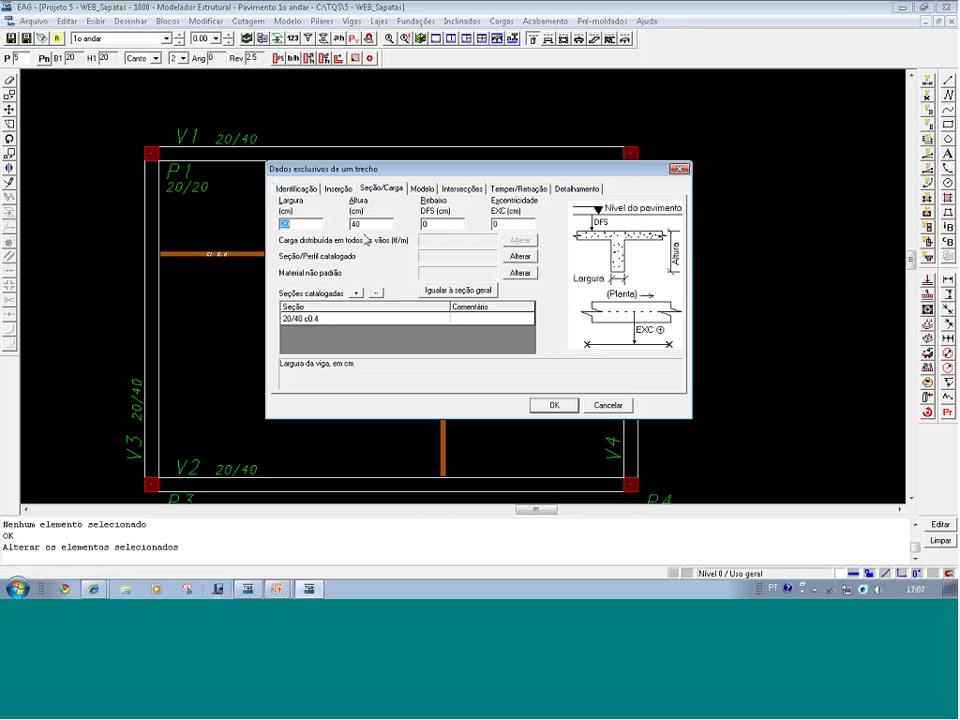
pyautogui.click(611, 407)
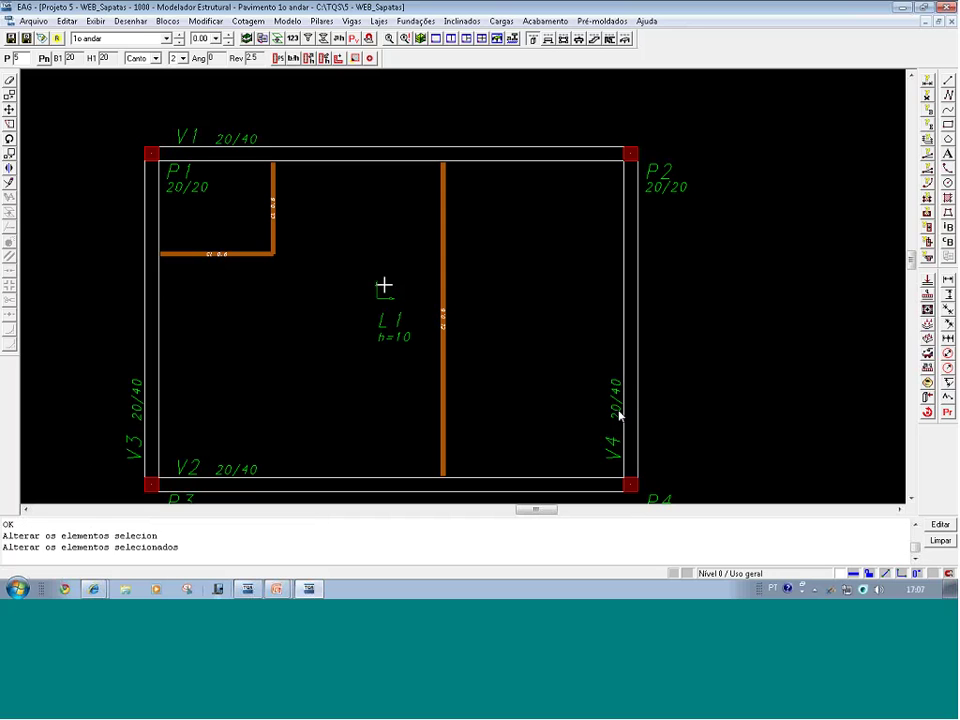
# - View the general data of beam V1 from its title, and check its section label
pyautogui.doubleClick(189, 135)
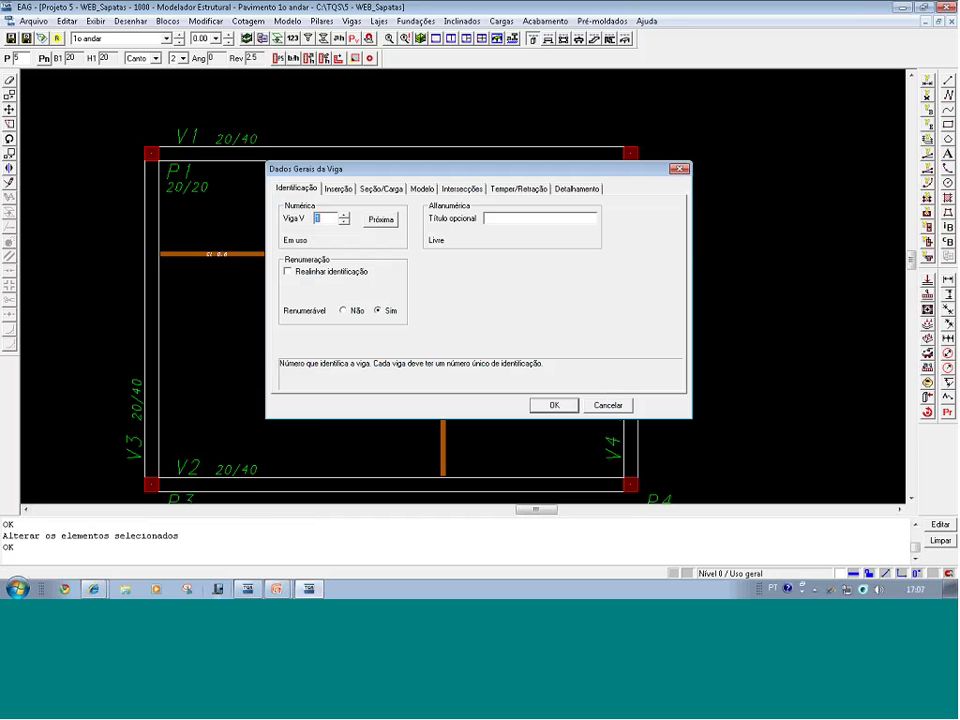
pyautogui.click(596, 407)
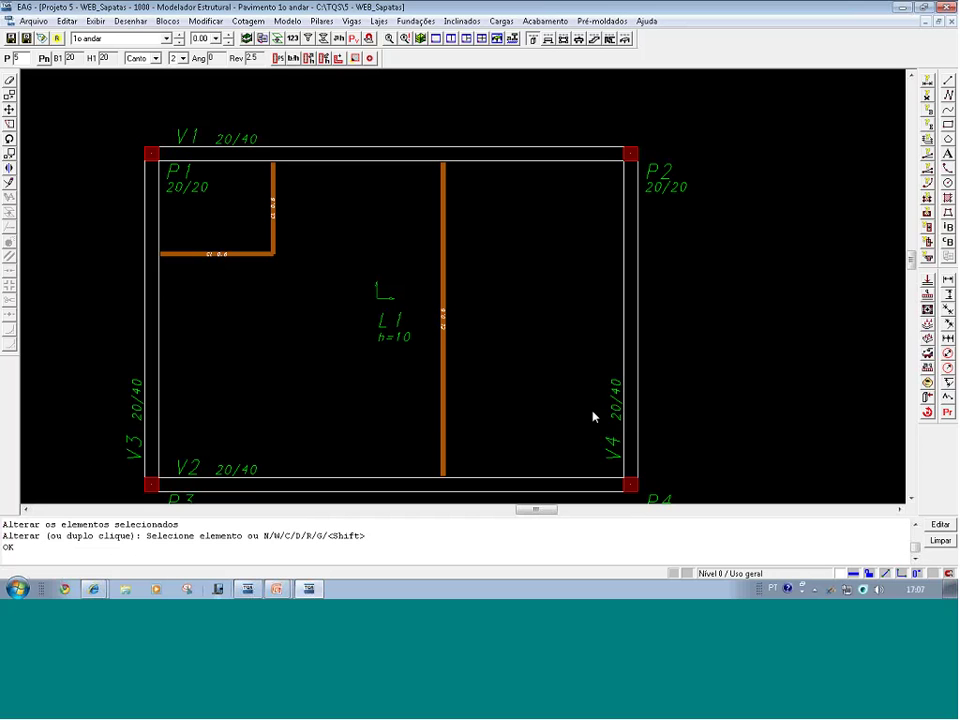
pyautogui.doubleClick(243, 136)
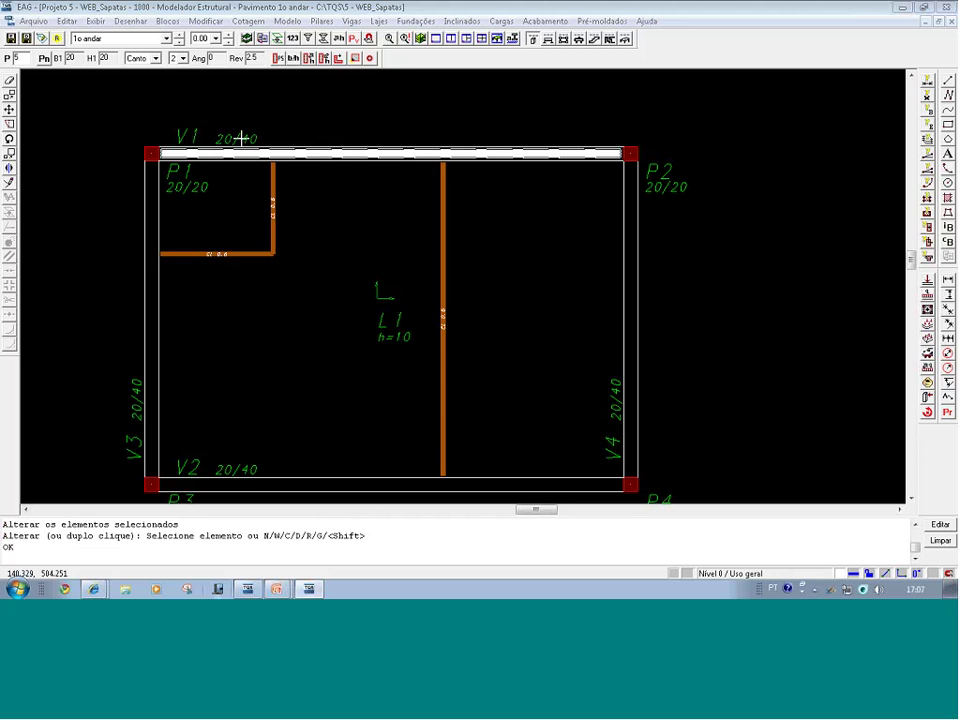
pyautogui.press('Escape')
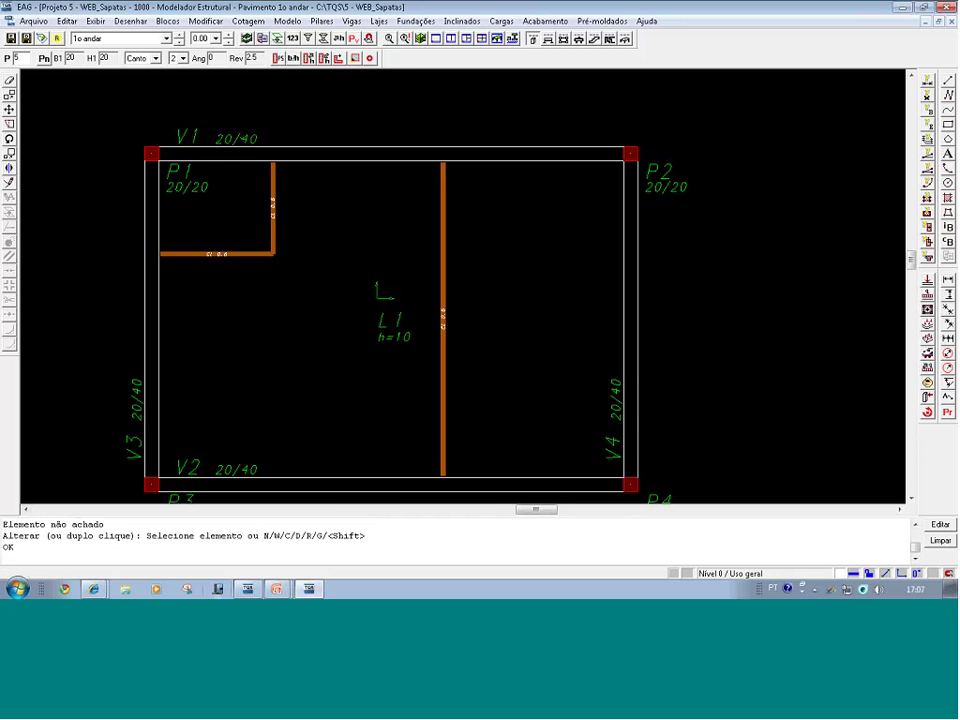
# - Move the P1 end of beam V1 horizontally along its axis to just past the nearby vertical line load
pyautogui.moveTo(277, 252); pyautogui.dragTo(305, 295, button='middle')
pyautogui.click(342, 203)
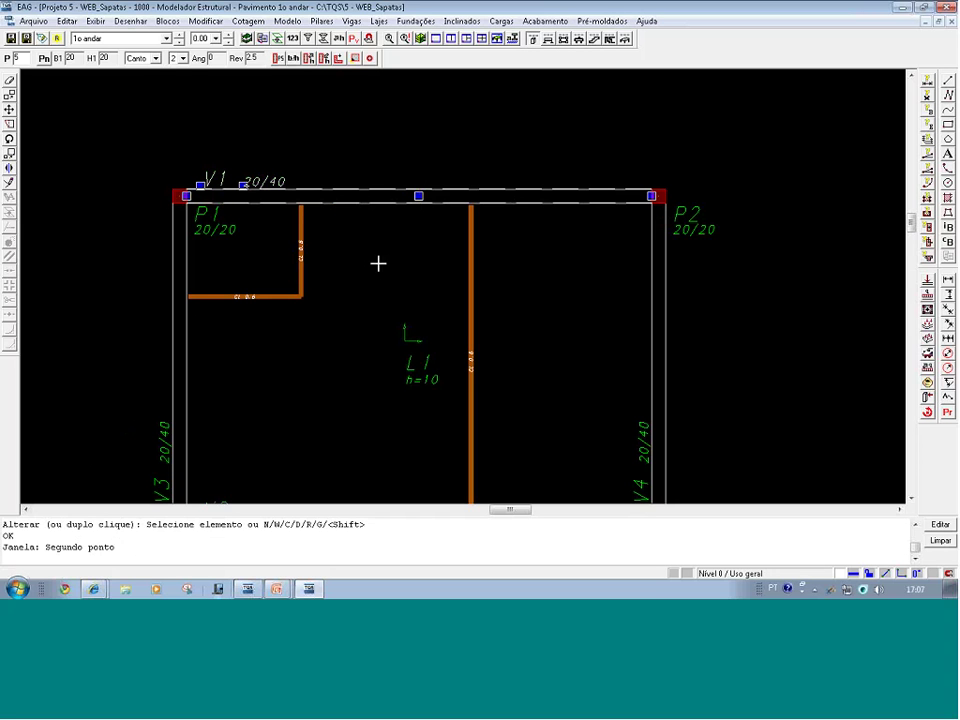
pyautogui.press('F8')
pyautogui.click(145, 146)
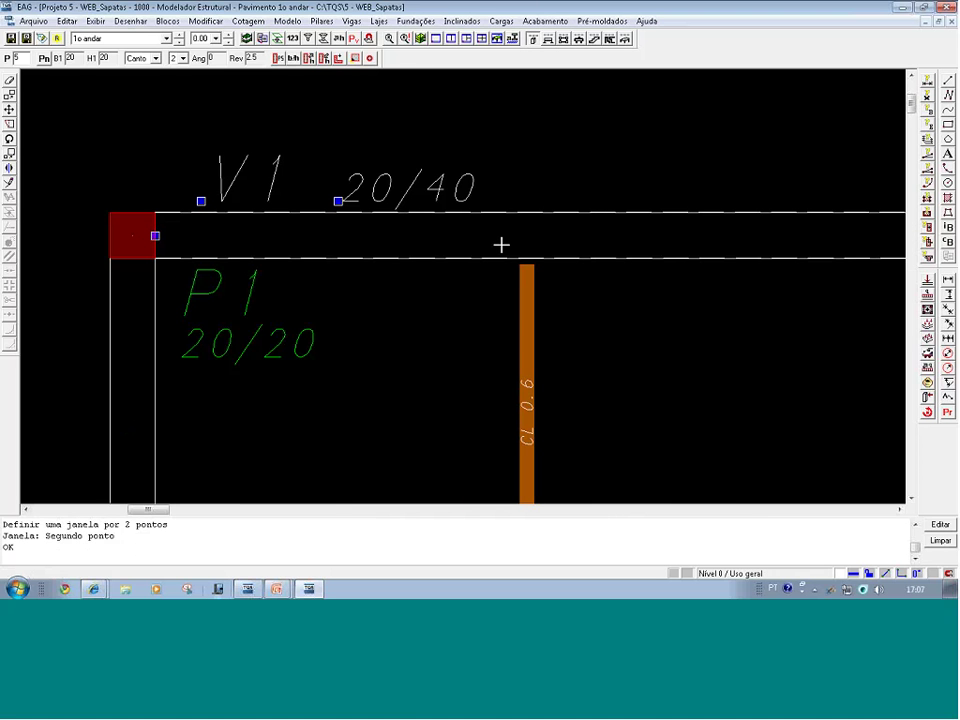
pyautogui.click(155, 236)
pyautogui.click(167, 239)
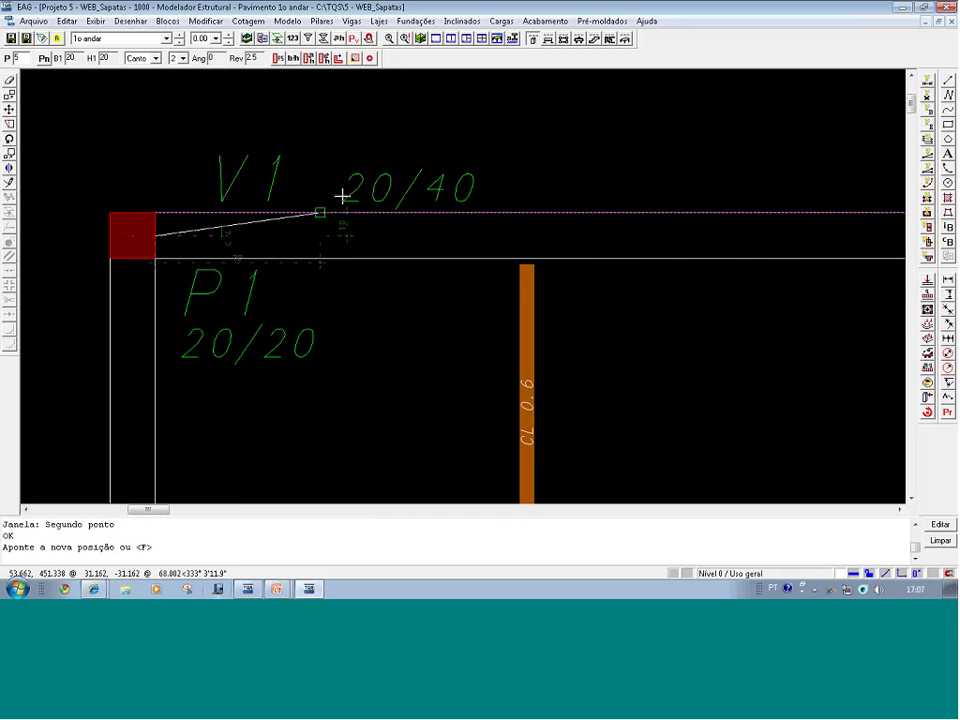
pyautogui.press('F8')
pyautogui.click(545, 238)
pyautogui.moveTo(519, 283); pyautogui.dragTo(439, 284, button='middle')
pyautogui.scroll(-2, 441, 283)
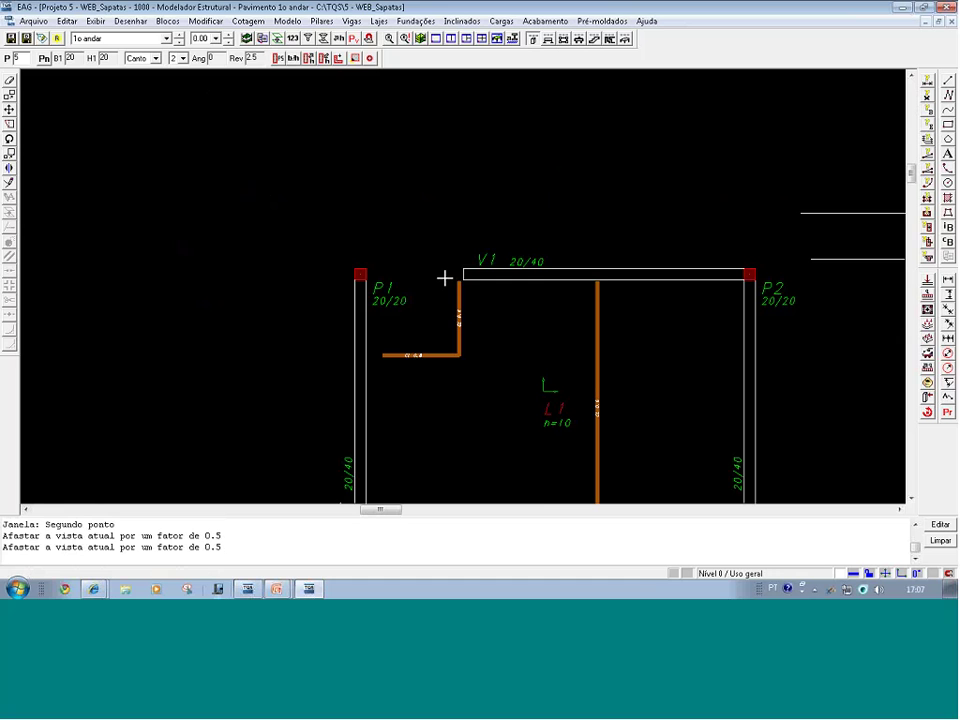
# - Move the detached end of beam V1 back along its axis to pillar P1
pyautogui.click(463, 273)
pyautogui.click(463, 273)
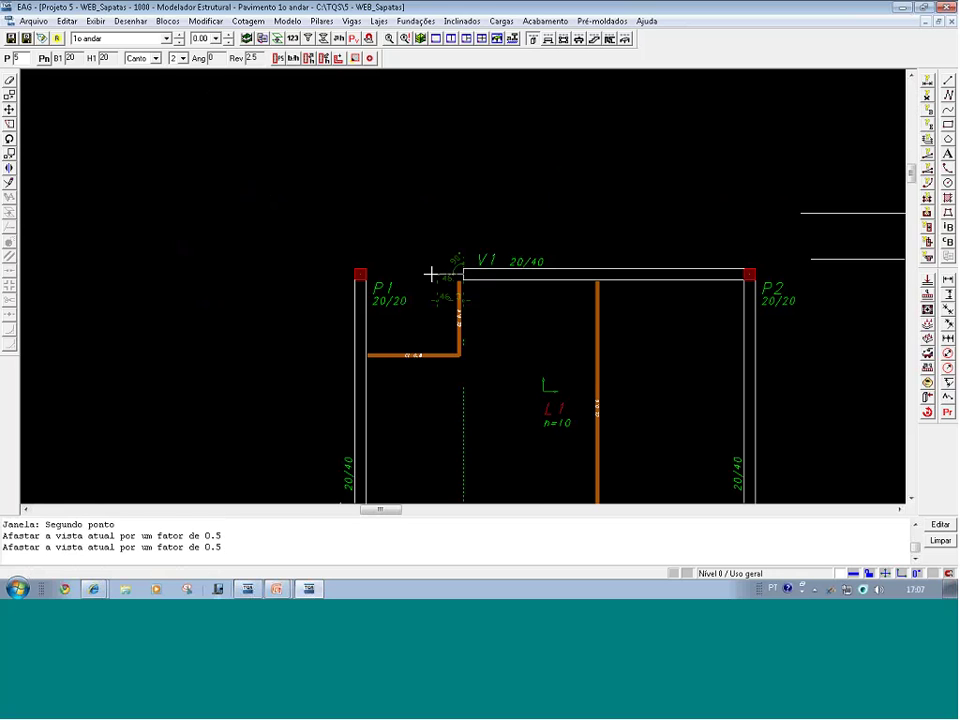
pyautogui.click(373, 273)
pyautogui.moveTo(386, 285); pyautogui.dragTo(415, 284, button='middle')
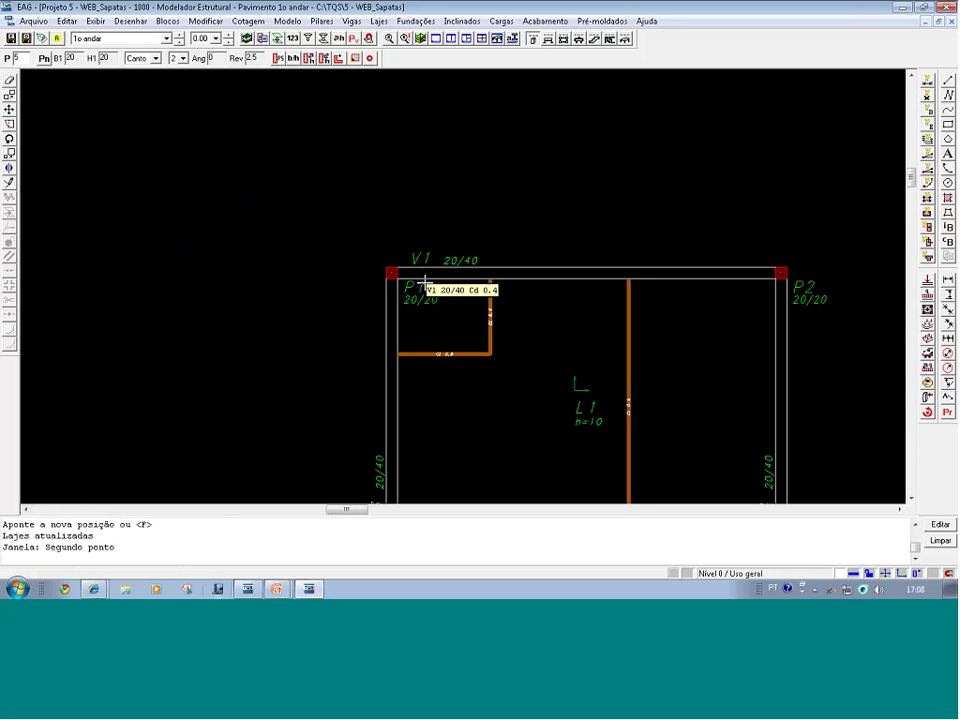
# - Exit the structural modeller and collapse building 5 - WEB_Sapatas in the project tree
pyautogui.hotkey('shift', 'F8')
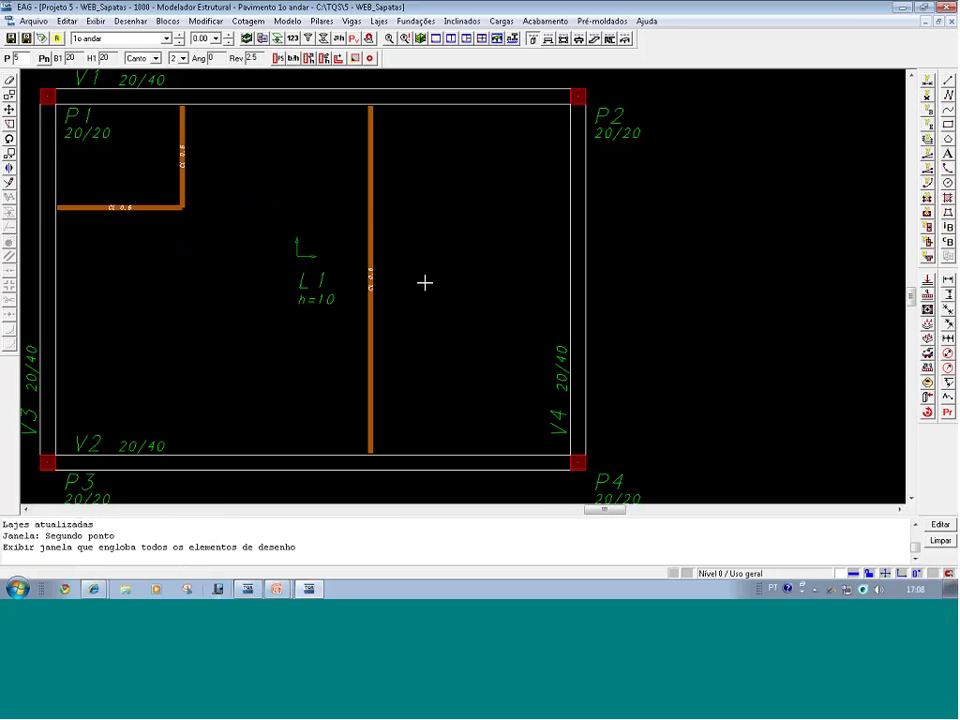
pyautogui.click(945, 7)
pyautogui.click(480, 336)
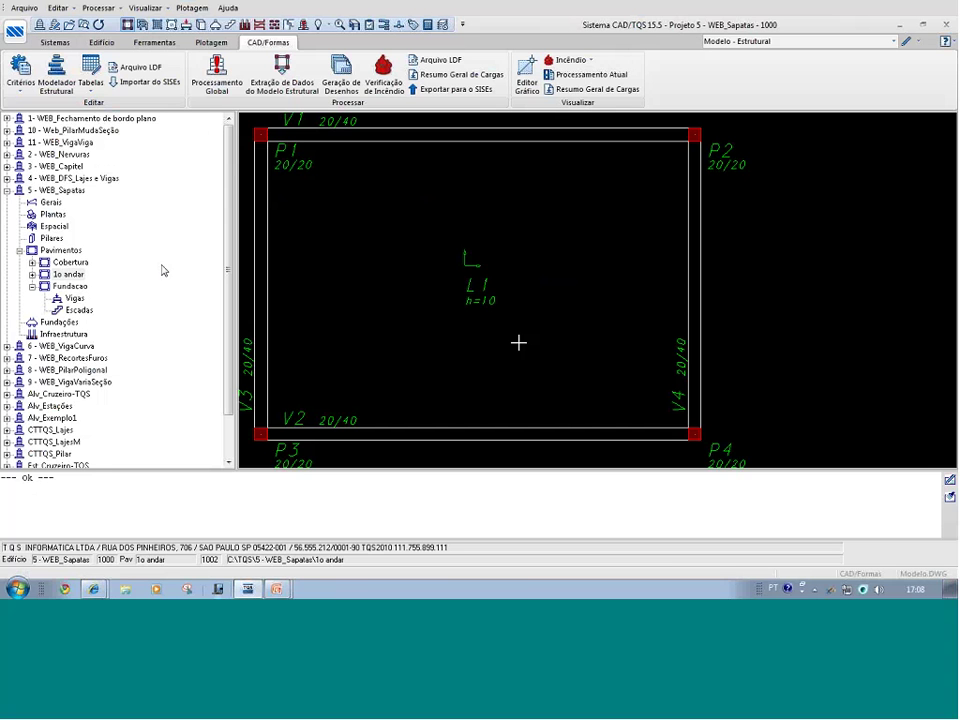
pyautogui.click(7, 190)
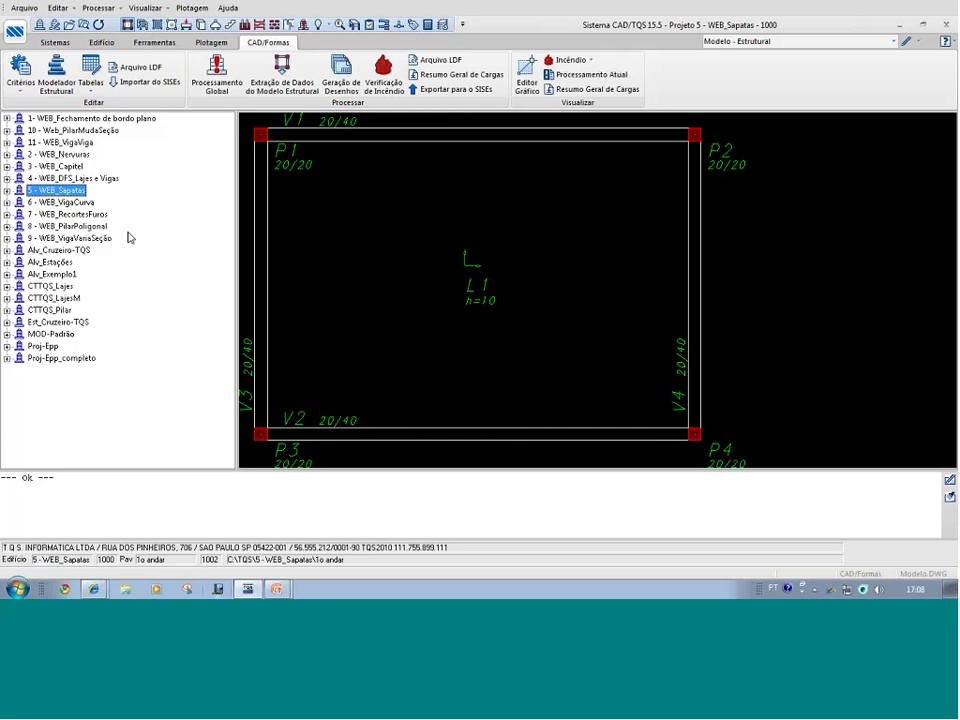
# - Select the Térreo floor of building 11 - WEB_VigaViga in the project tree
pyautogui.doubleClick(81, 145)
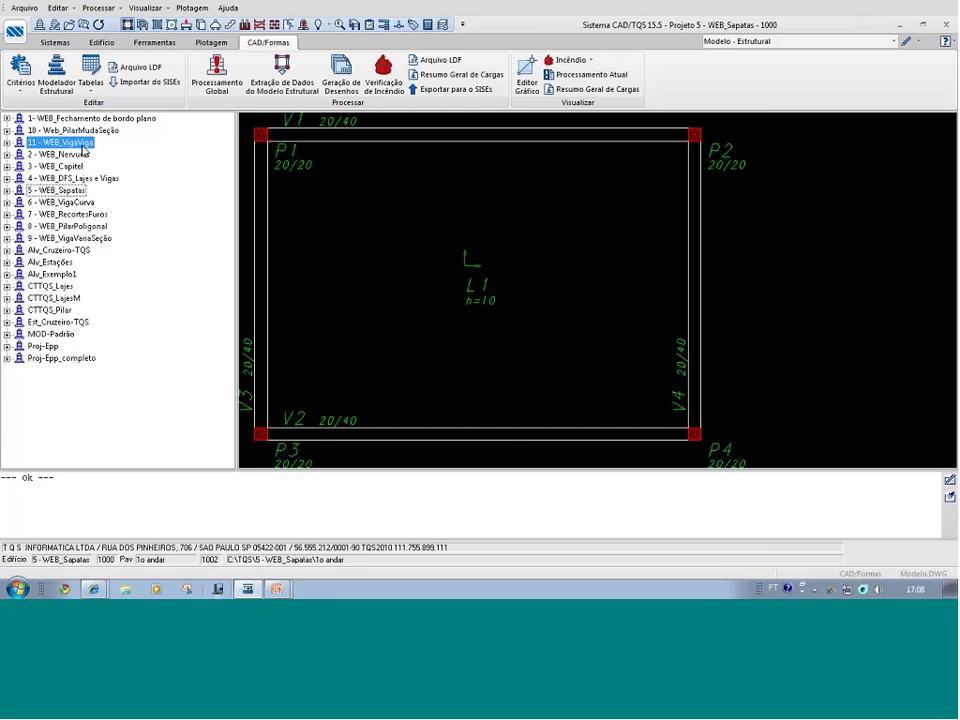
pyautogui.doubleClick(60, 202)
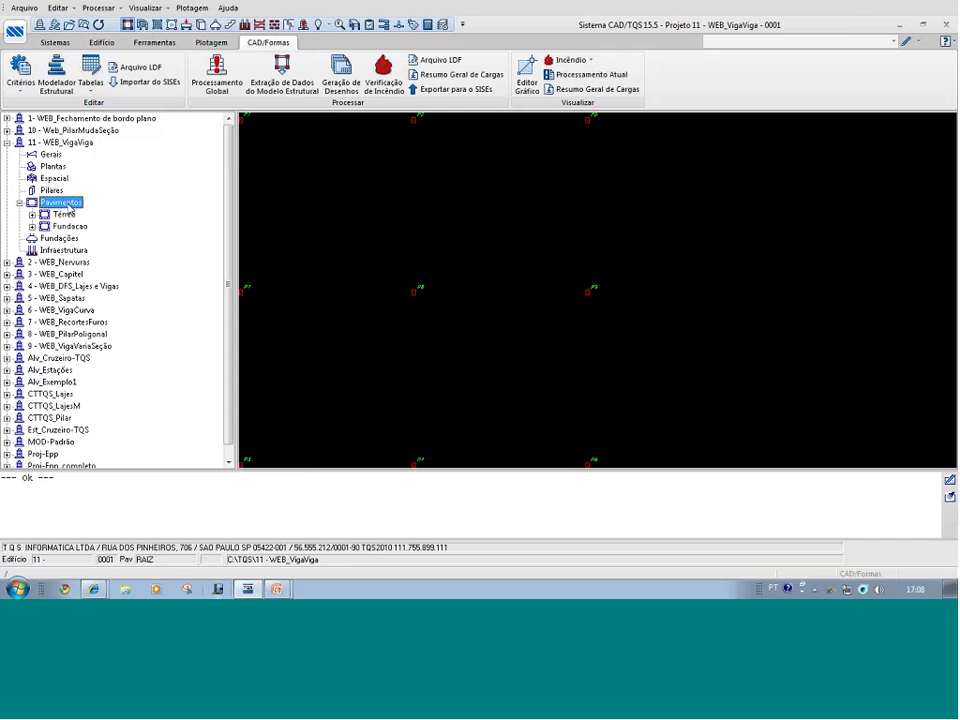
pyautogui.click(63, 215)
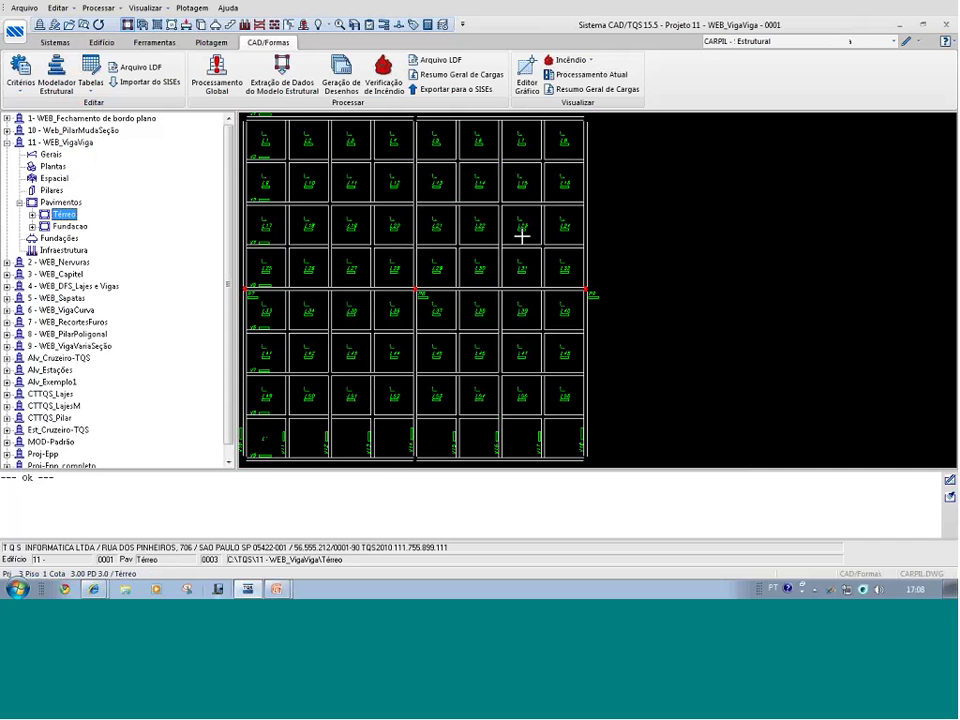
# - Open the Térreo floor of WEB_VigaViga in the structural modeller and inspect the beam grid around V3, V5 and V7
pyautogui.doubleClick(473, 275)
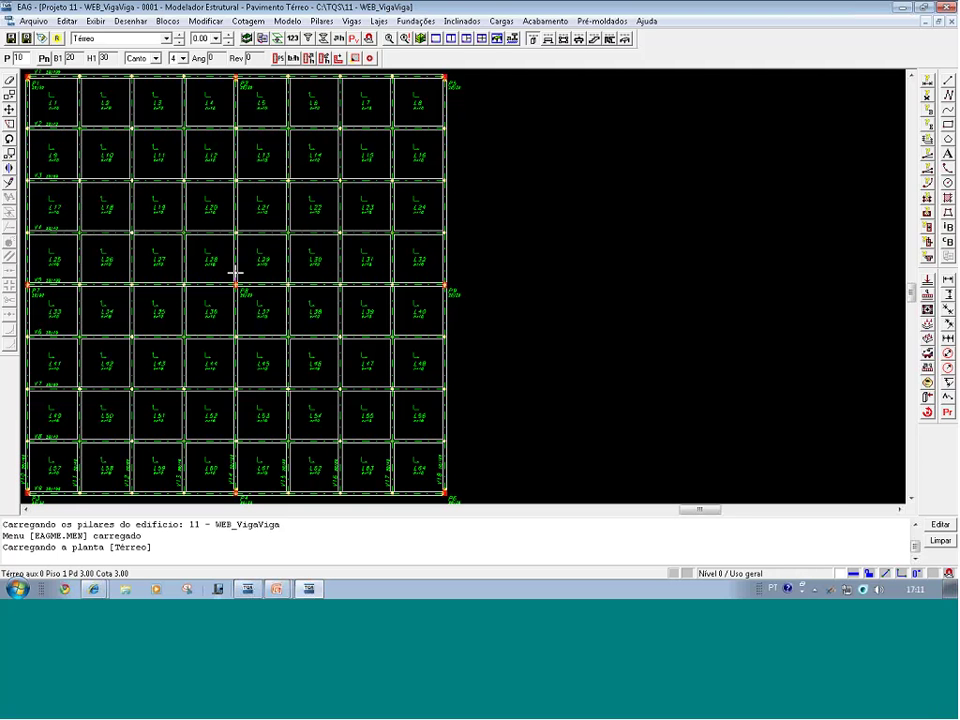
pyautogui.click(542, 430)
pyautogui.click(45, 161)
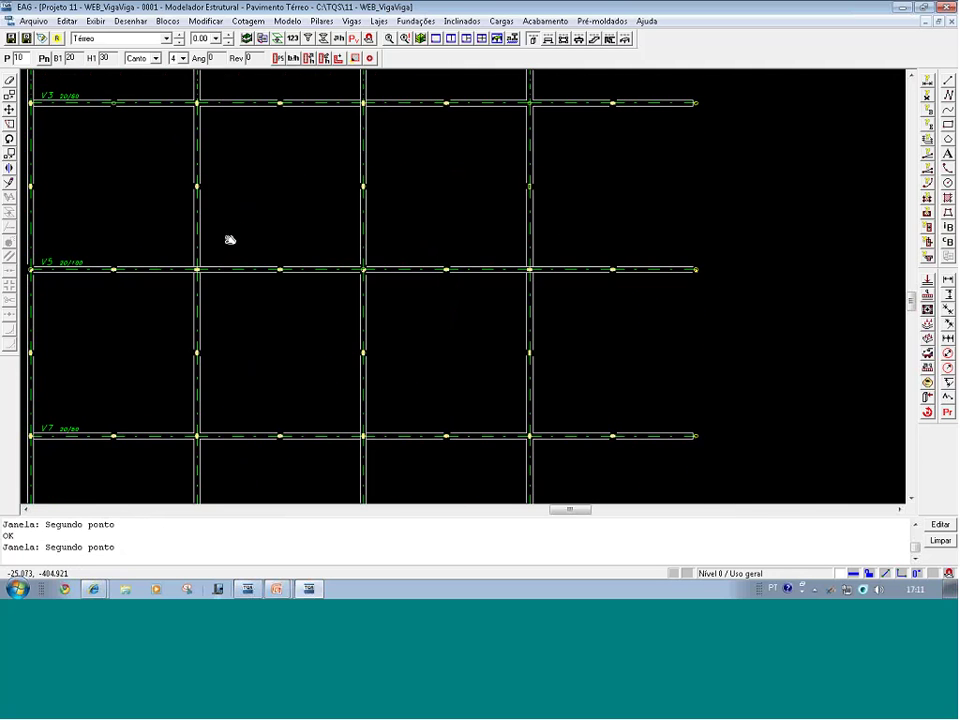
pyautogui.scroll(1, 242, 260)
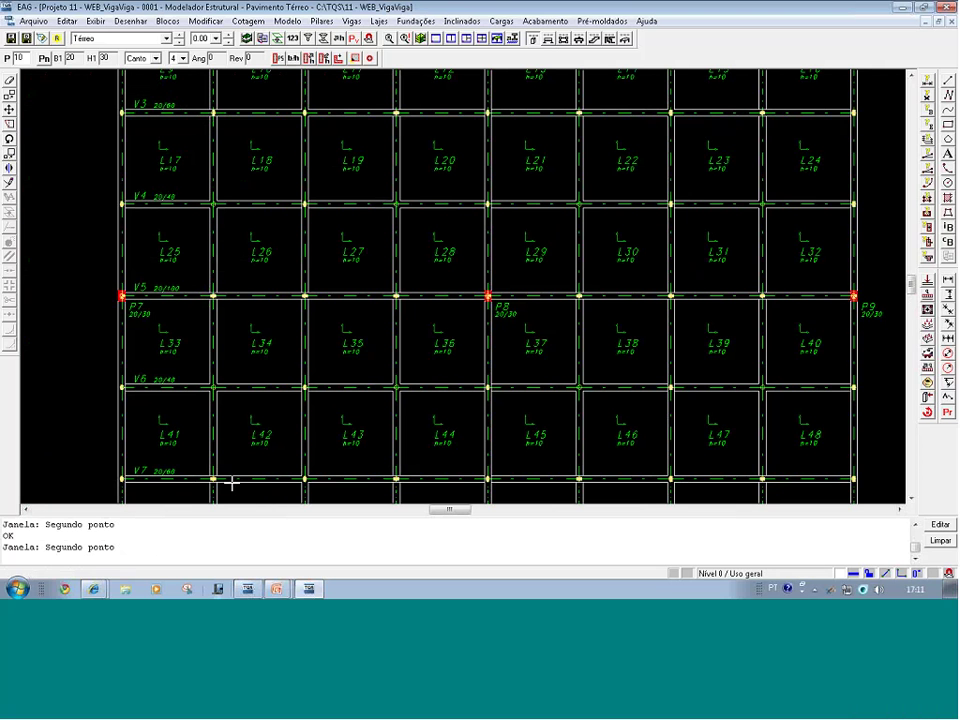
pyautogui.moveTo(231, 484)
pyautogui.moveTo(660, 294)
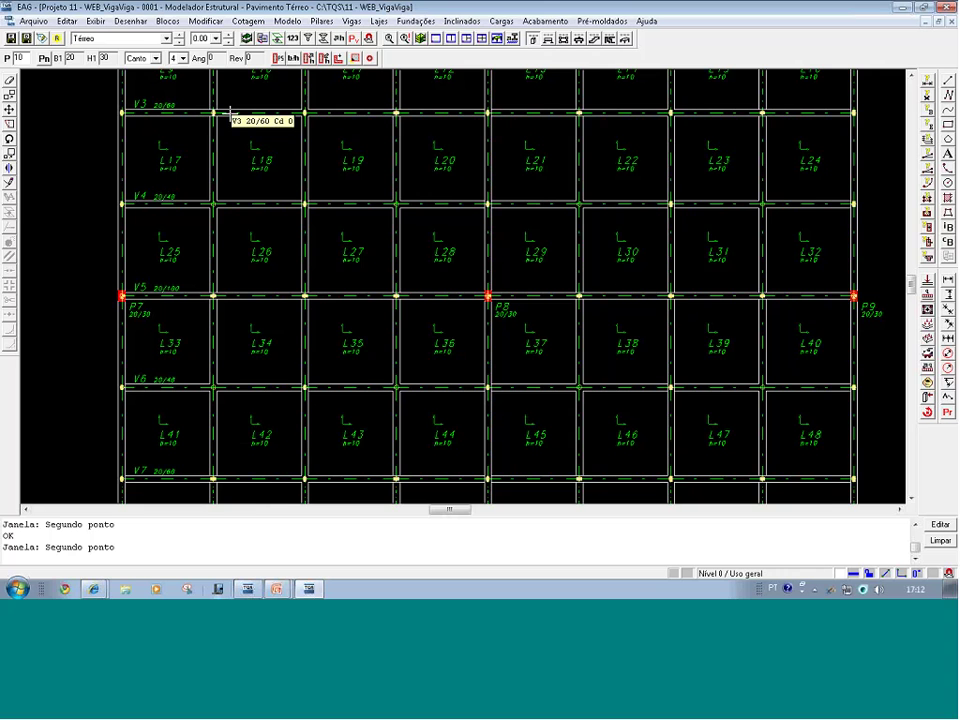
# - Examine the support markers at the beam crossings along V3 and V7
pyautogui.press('F8')
pyautogui.click(279, 152)
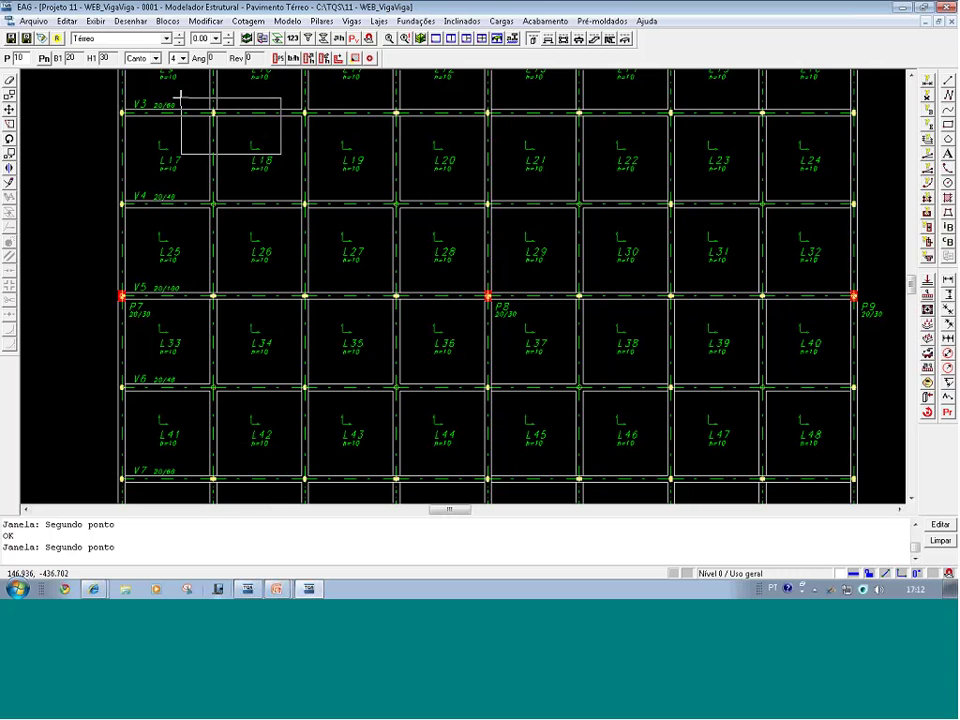
pyautogui.click(173, 85)
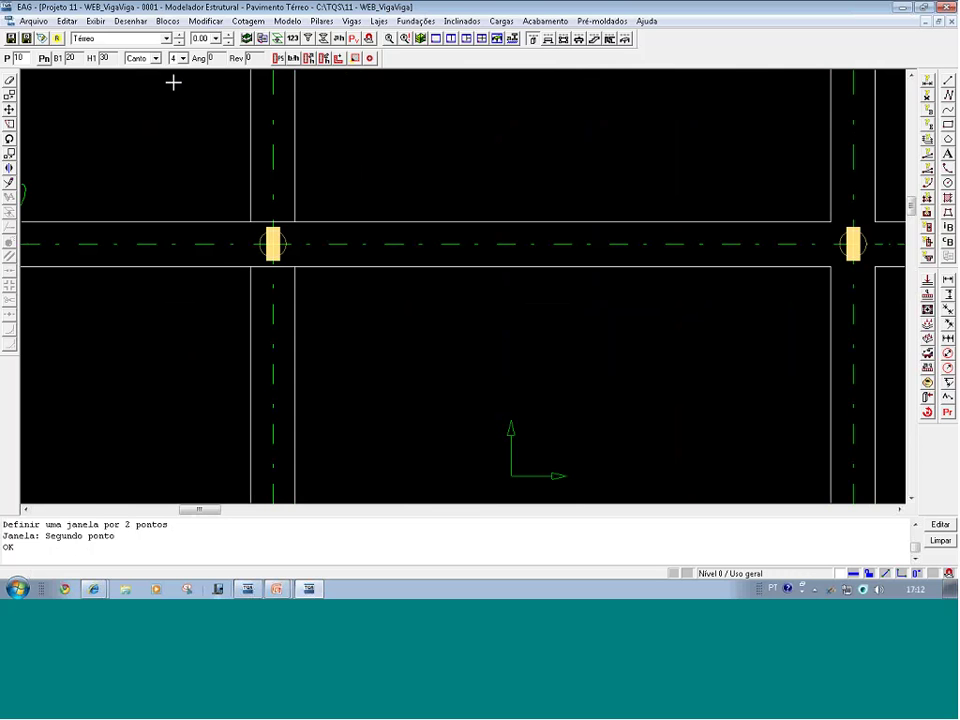
pyautogui.scroll(-3, 246, 270)
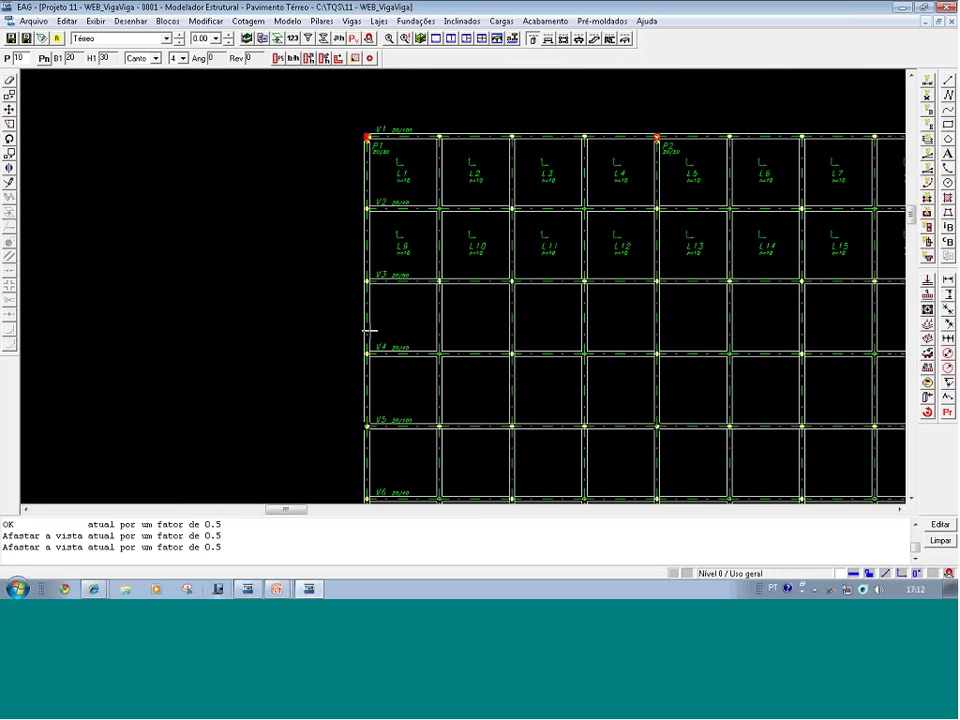
pyautogui.scroll(-1, 470, 457)
pyautogui.press('F8')
pyautogui.click(497, 455)
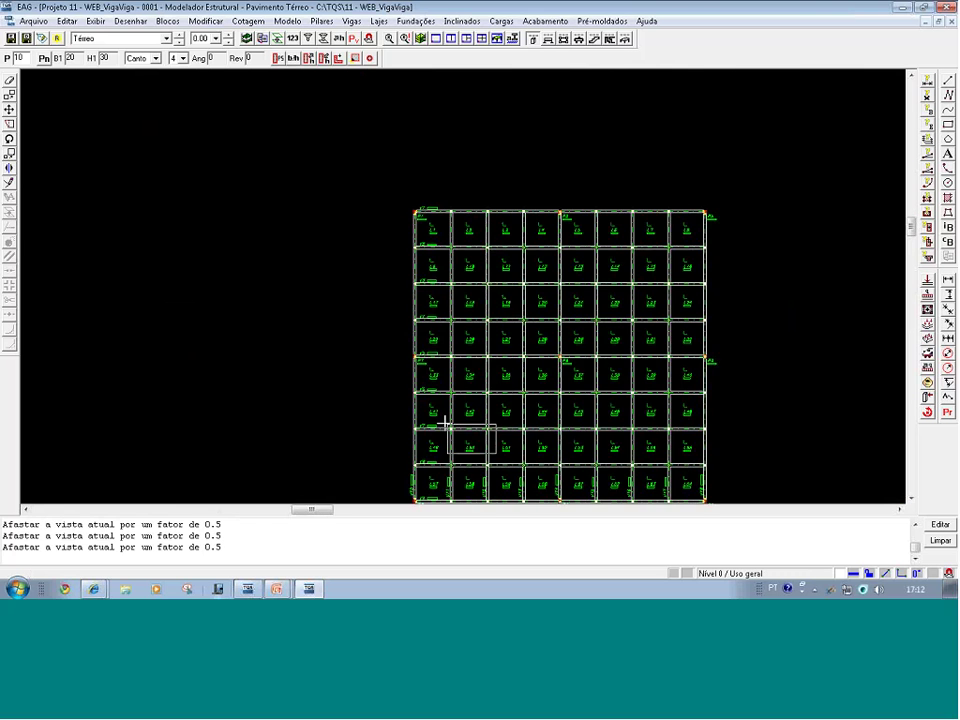
pyautogui.click(408, 402)
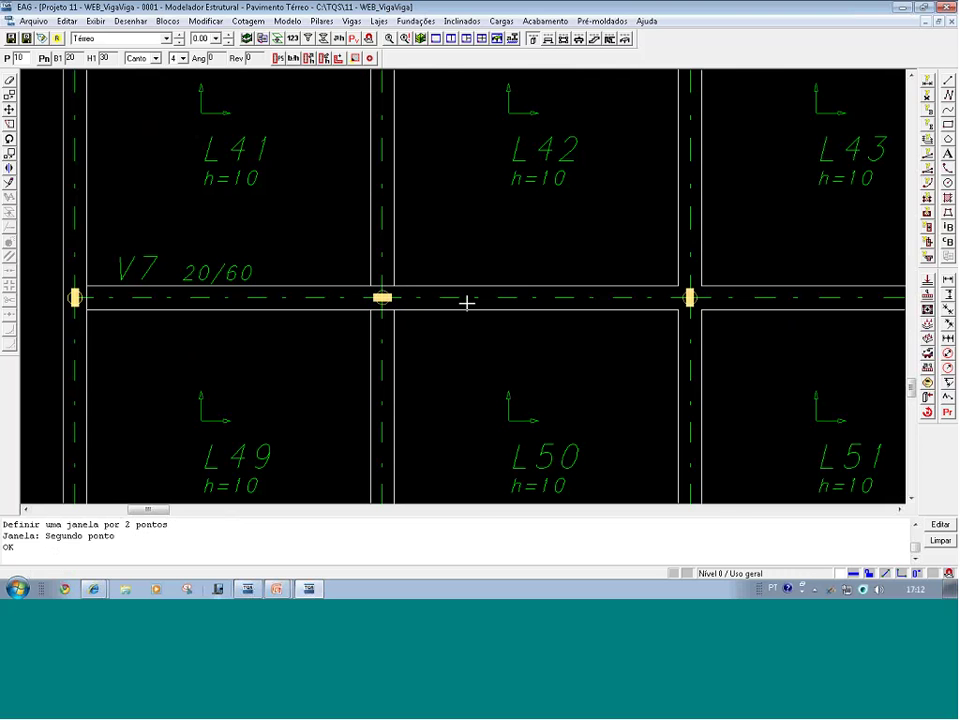
pyautogui.hotkey('shift', 'F8')
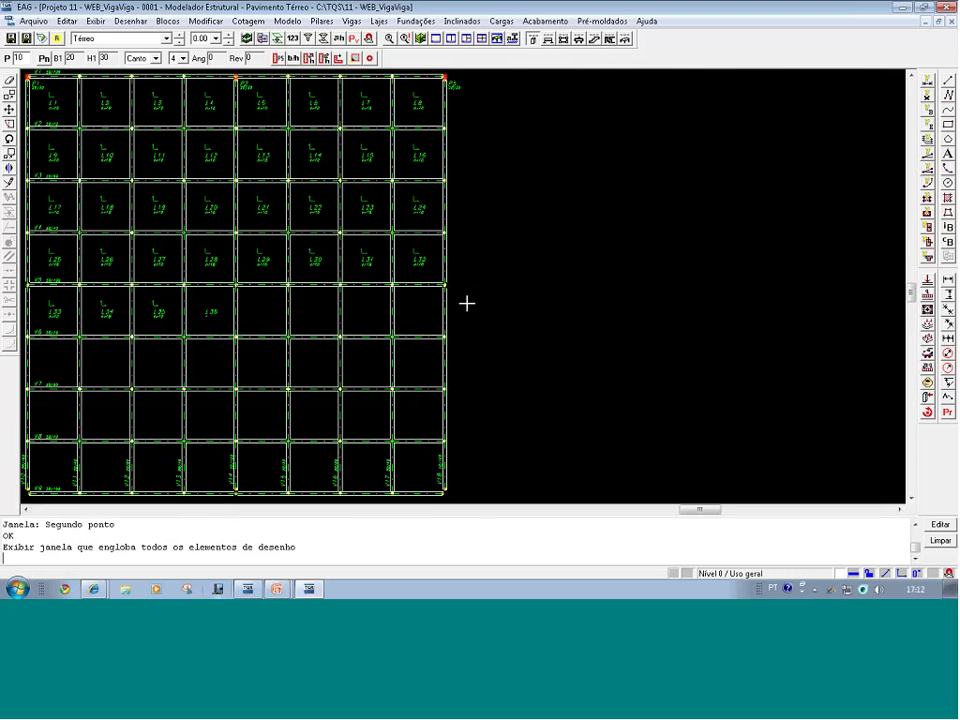
# - Define the crossing of V2 with vertical beam V12, between slabs L2 and L3, as a simple crossing
pyautogui.press('F8')
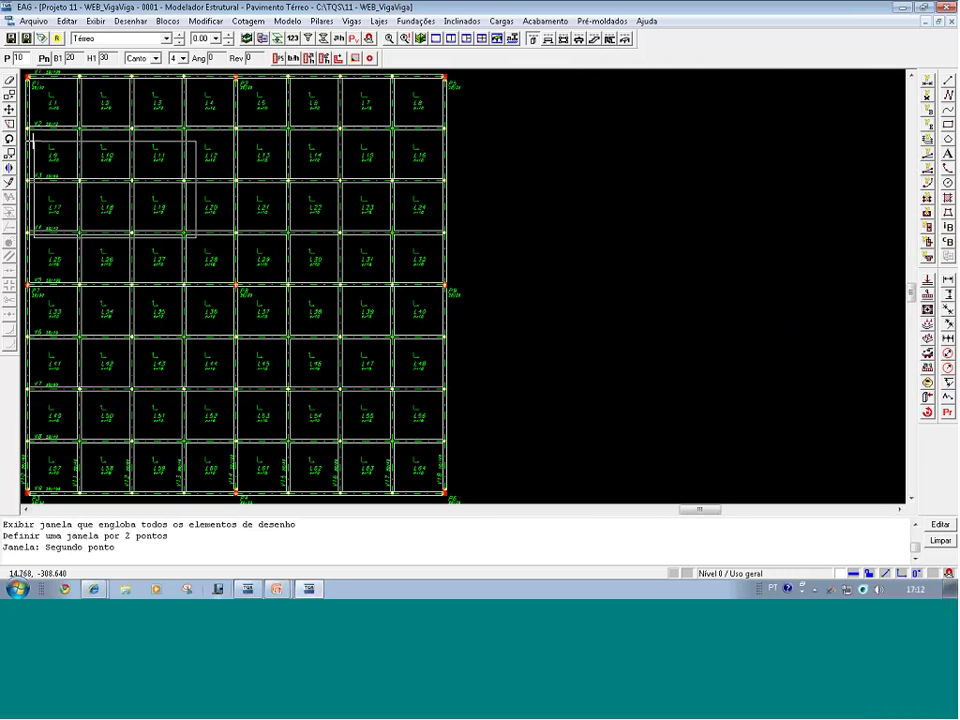
pyautogui.click(20, 102)
pyautogui.moveTo(205, 202); pyautogui.dragTo(299, 302, button='middle')
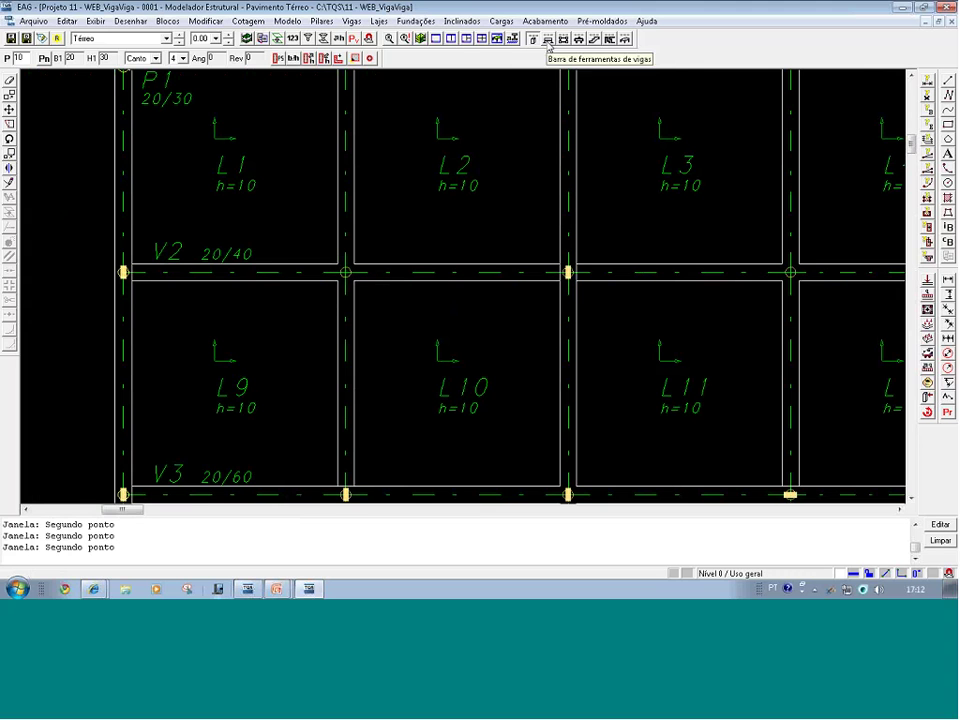
pyautogui.click(398, 37)
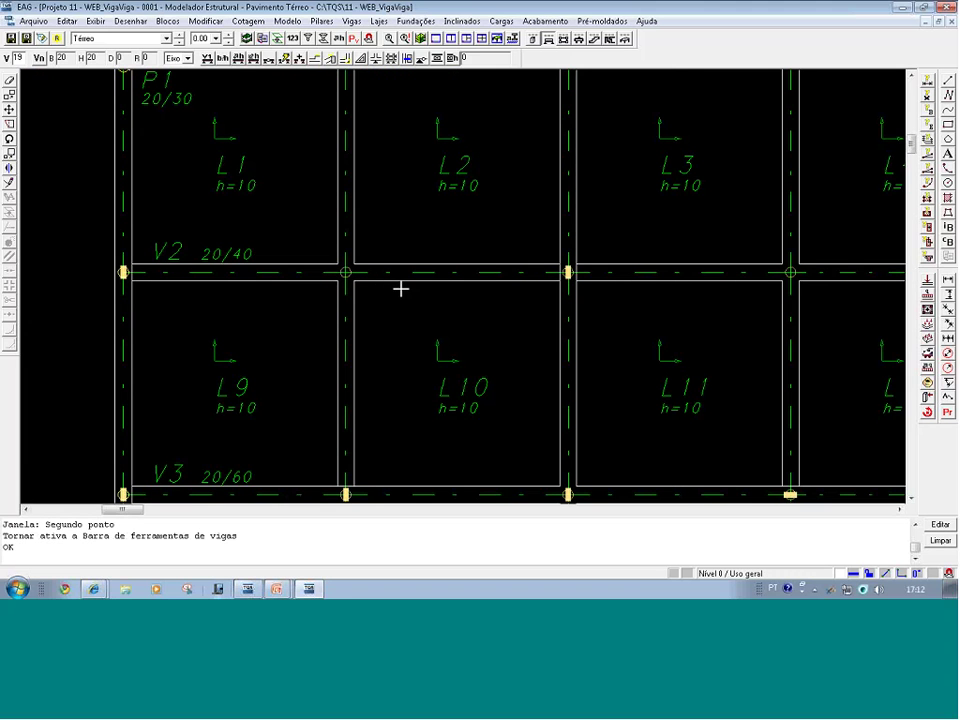
pyautogui.click(377, 59)
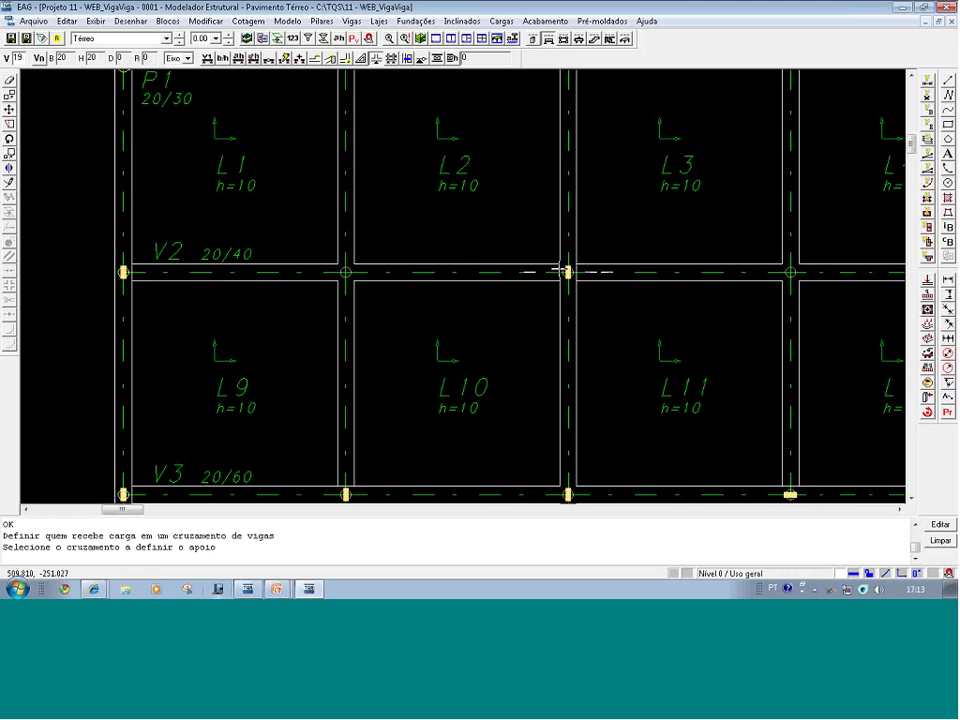
pyautogui.click(566, 271)
pyautogui.press('Return')
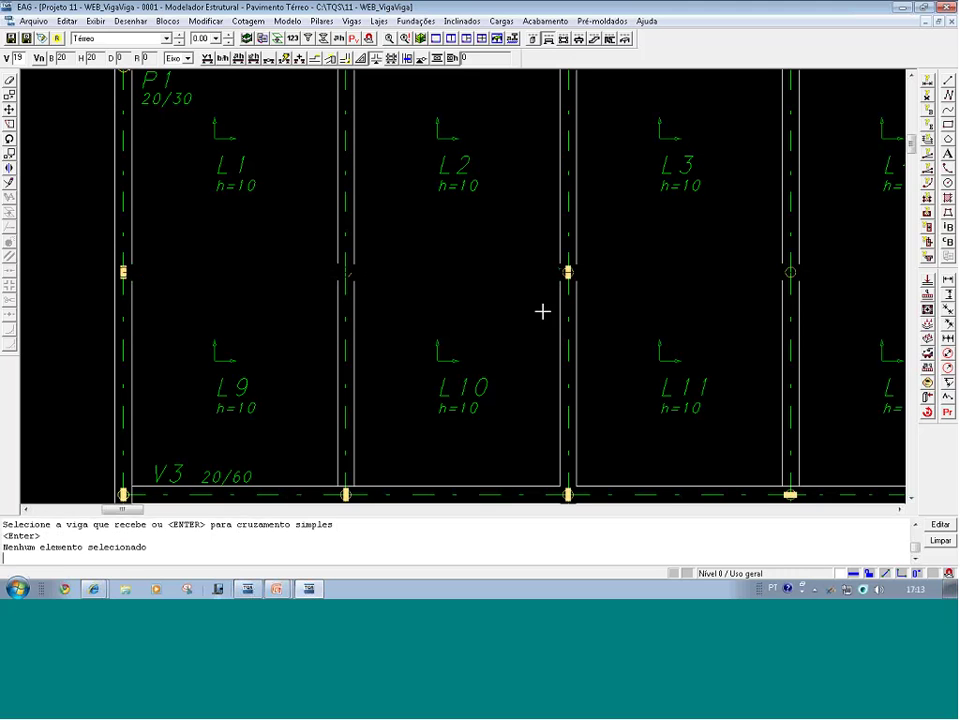
pyautogui.moveTo(542, 311); pyautogui.dragTo(529, 315, button='middle')
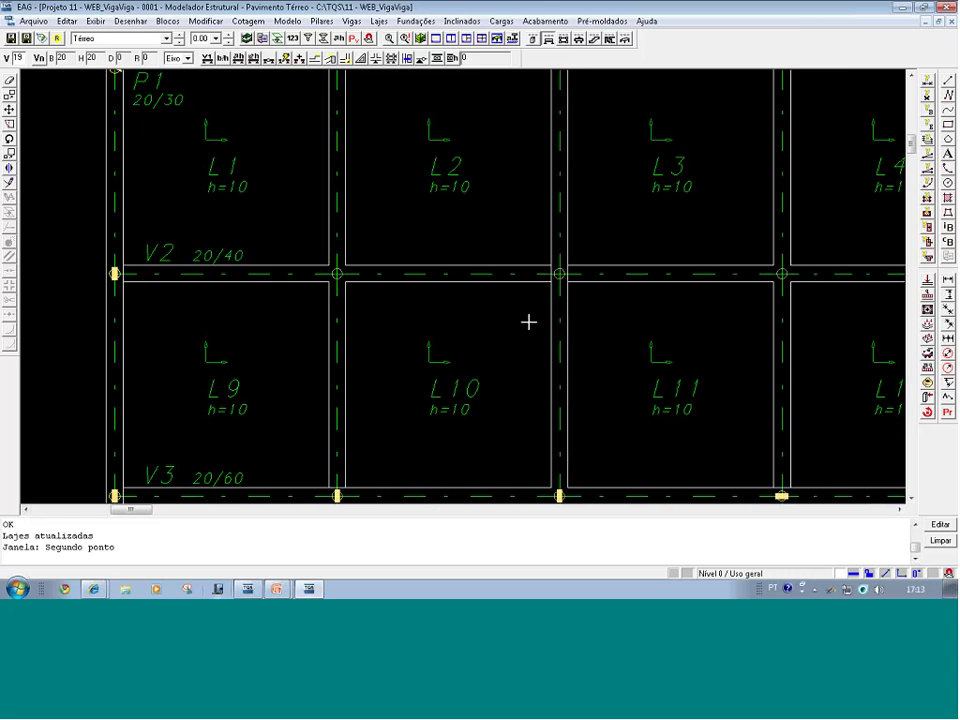
# - Set vertical beam V12 as the beam that receives the load at its crossing with V2
pyautogui.click(376, 60)
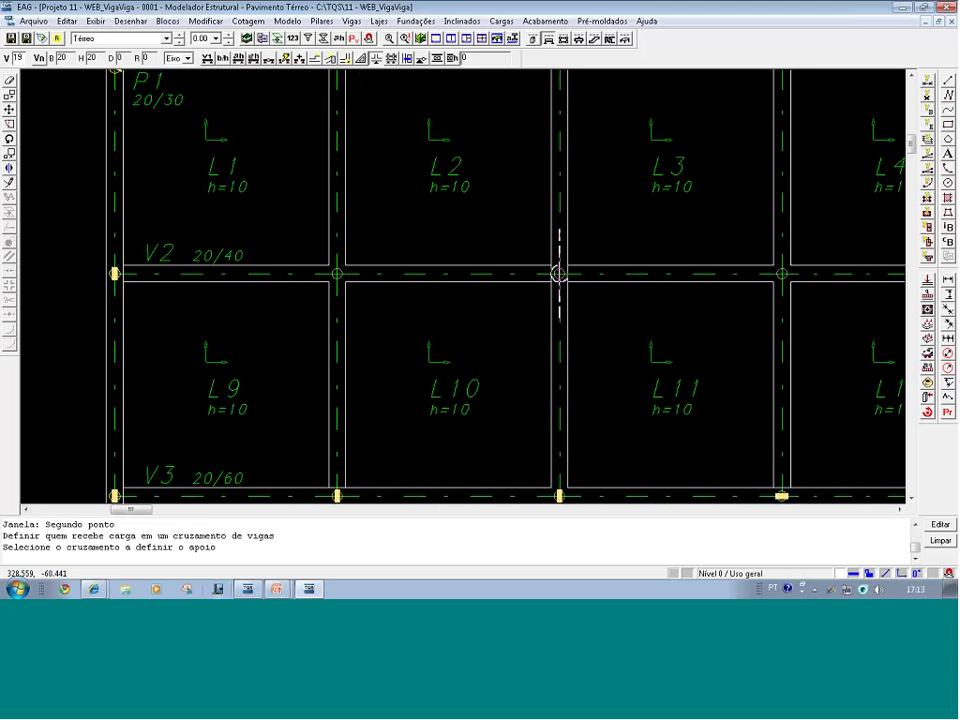
pyautogui.click(558, 271)
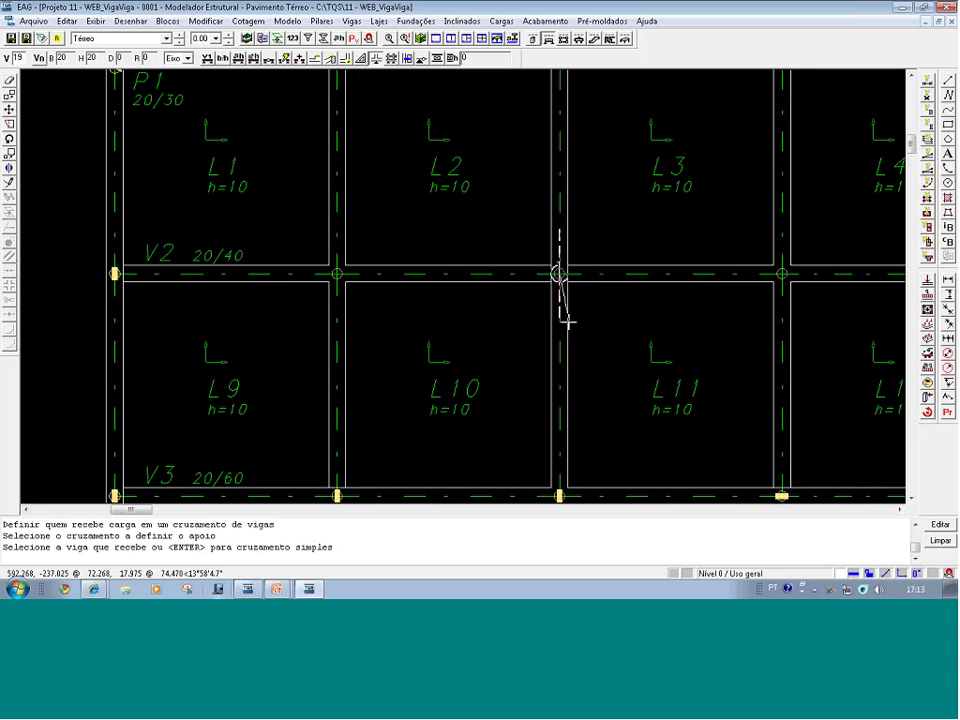
pyautogui.click(568, 200)
# - Examine the beam crossing markers down the grid from V2 to V6
pyautogui.scroll(-2, 612, 265)
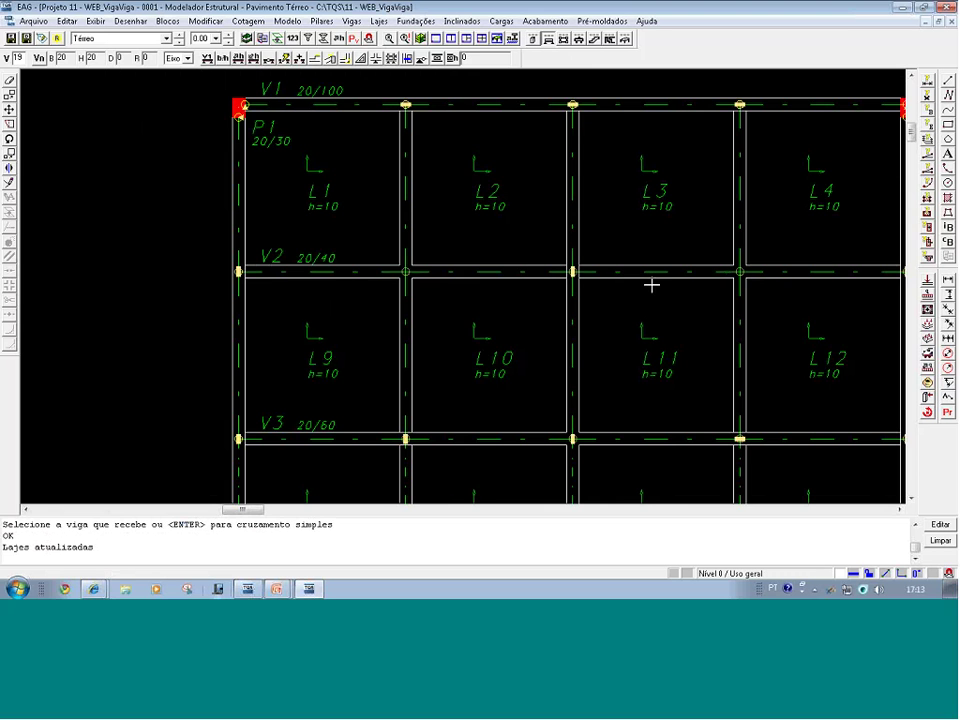
pyautogui.moveTo(446, 398); pyautogui.dragTo(454, 244, button='middle')
pyautogui.scroll(-1, 460, 244)
pyautogui.scroll(-2, 460, 244)
pyautogui.moveTo(446, 352); pyautogui.dragTo(446, 170, button='middle')
pyautogui.moveTo(444, 455); pyautogui.dragTo(448, 283, button='middle')
pyautogui.scroll(-3, 449, 284)
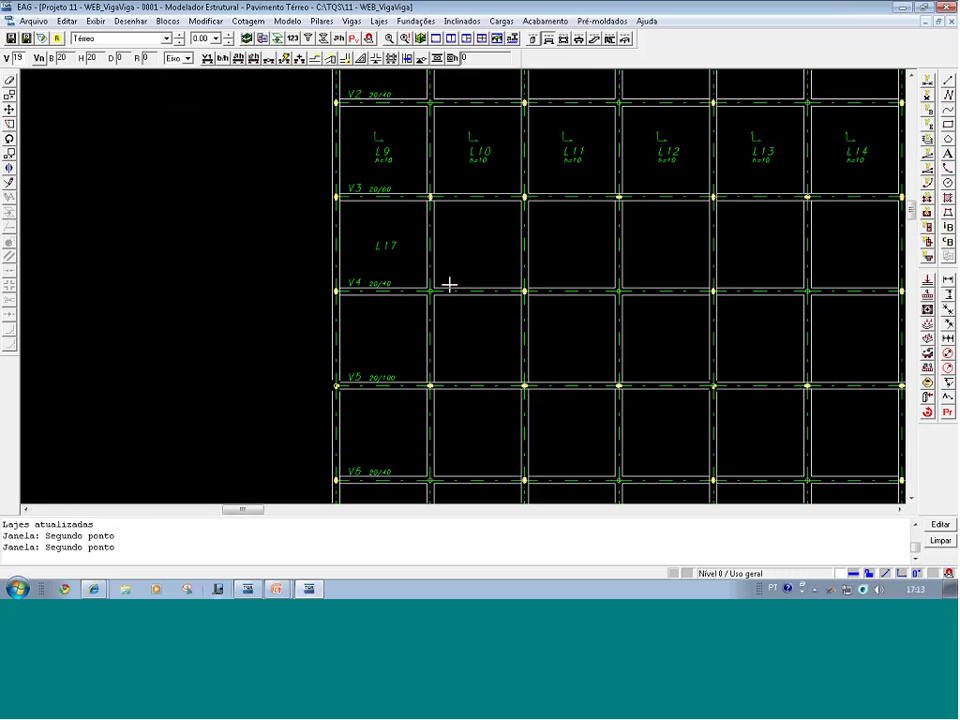
pyautogui.scroll(2, 441, 321)
pyautogui.scroll(-2, 441, 321)
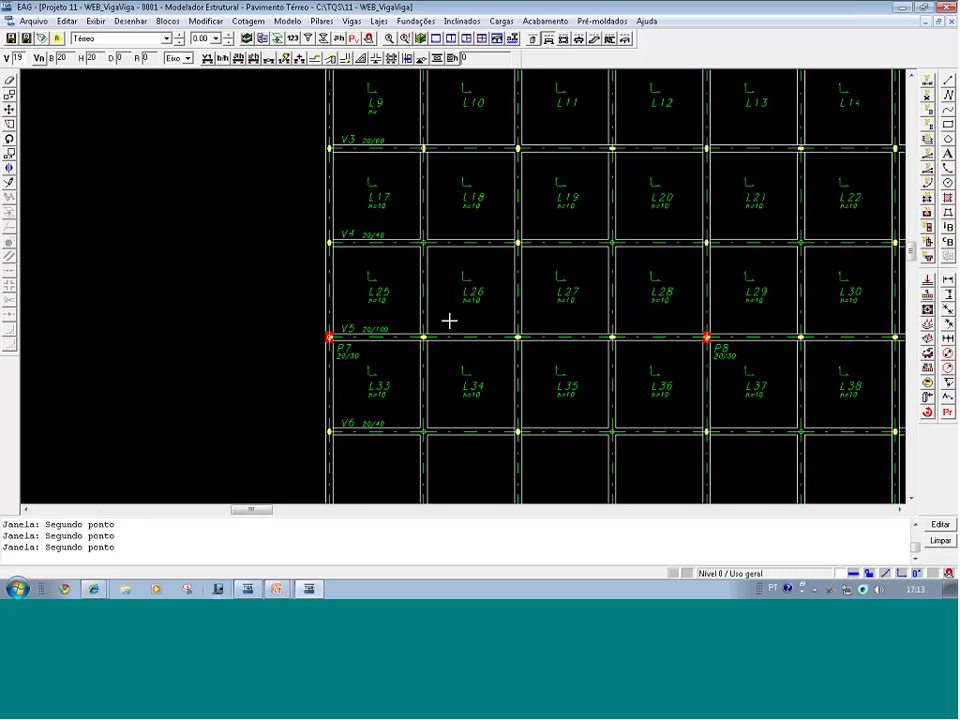
pyautogui.moveTo(449, 321); pyautogui.dragTo(445, 310, button='middle')
# - Exit the structural modeller without saving the building and select the Vigas folder of the Térreo floor
pyautogui.click(952, 7)
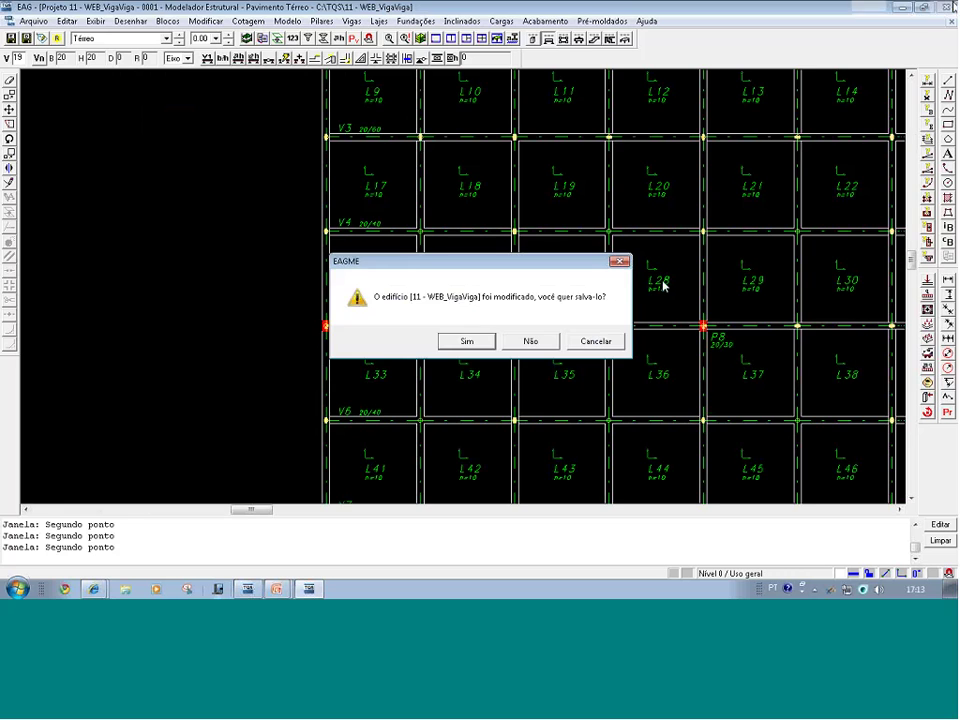
pyautogui.click(546, 340)
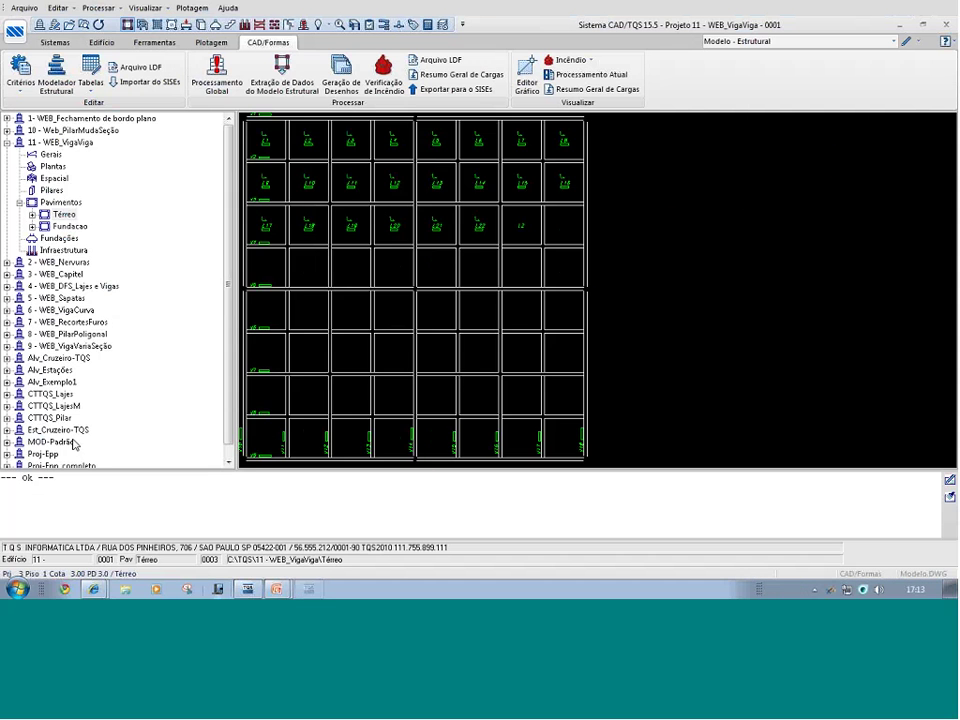
pyautogui.click(60, 203)
pyautogui.click(63, 214)
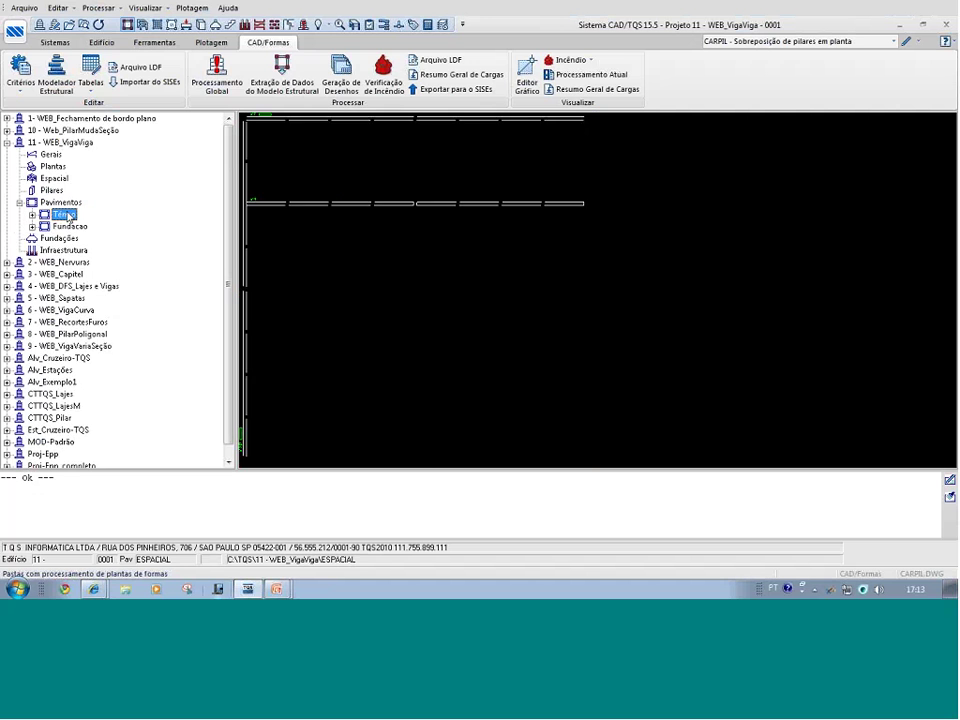
pyautogui.click(75, 226)
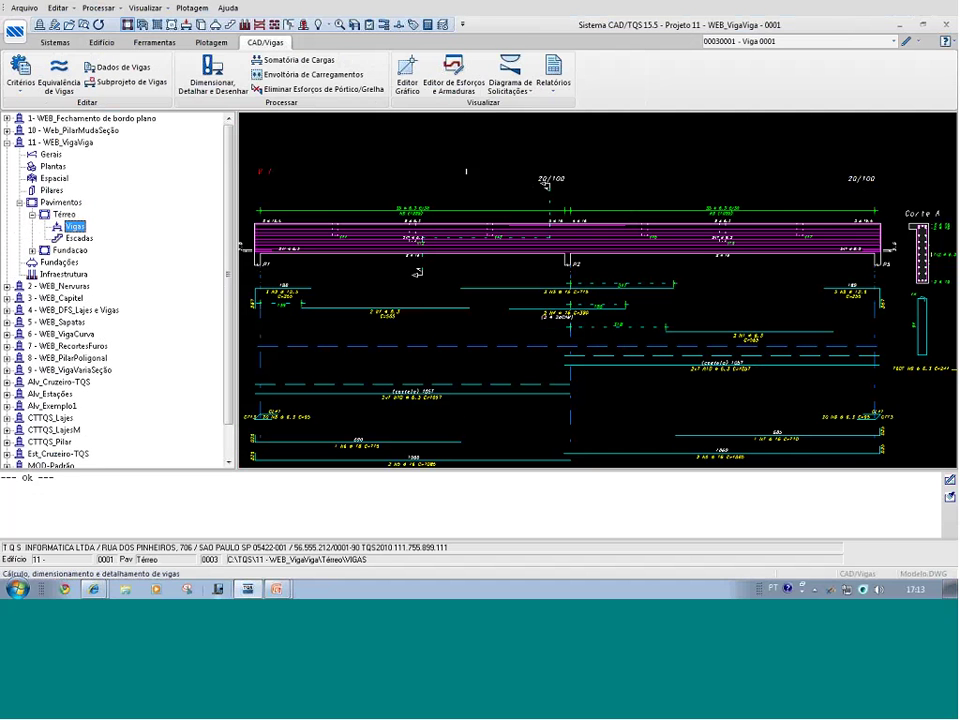
# - Open the beam diagram viewer, turning off its important notices, and display beam V11
pyautogui.click(510, 86)
pyautogui.click(517, 107)
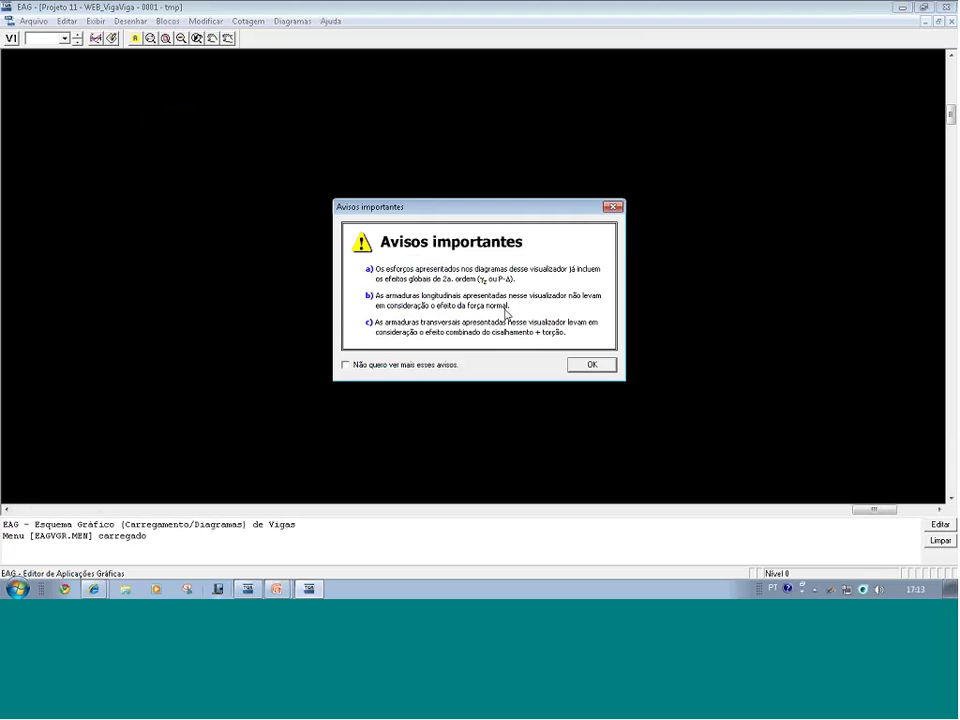
pyautogui.click(392, 368)
pyautogui.click(600, 366)
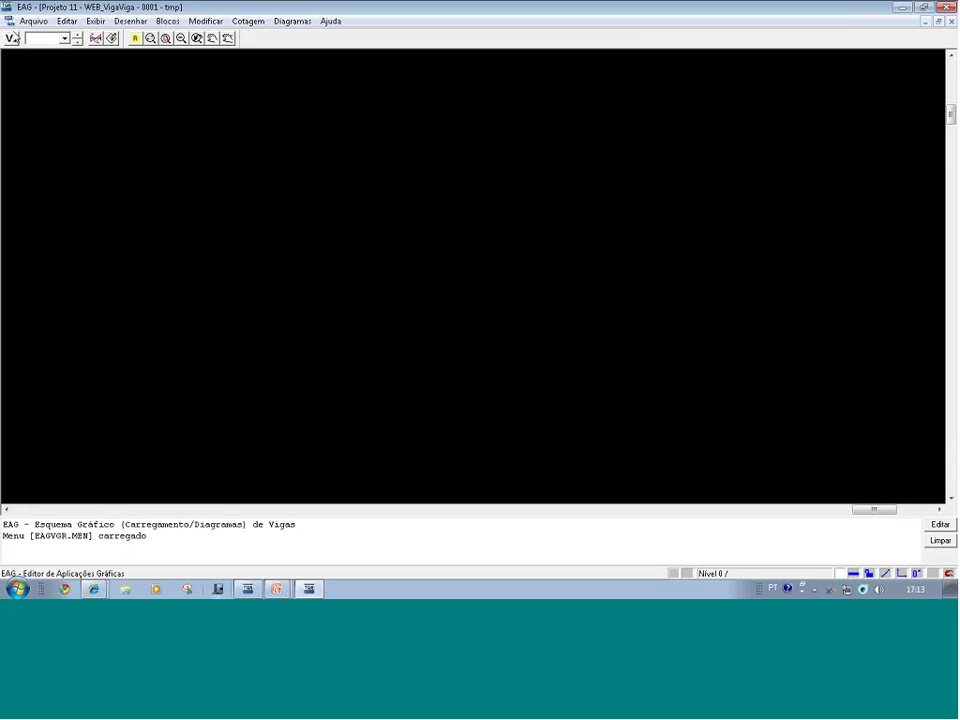
pyautogui.click(32, 38)
pyautogui.click(43, 140)
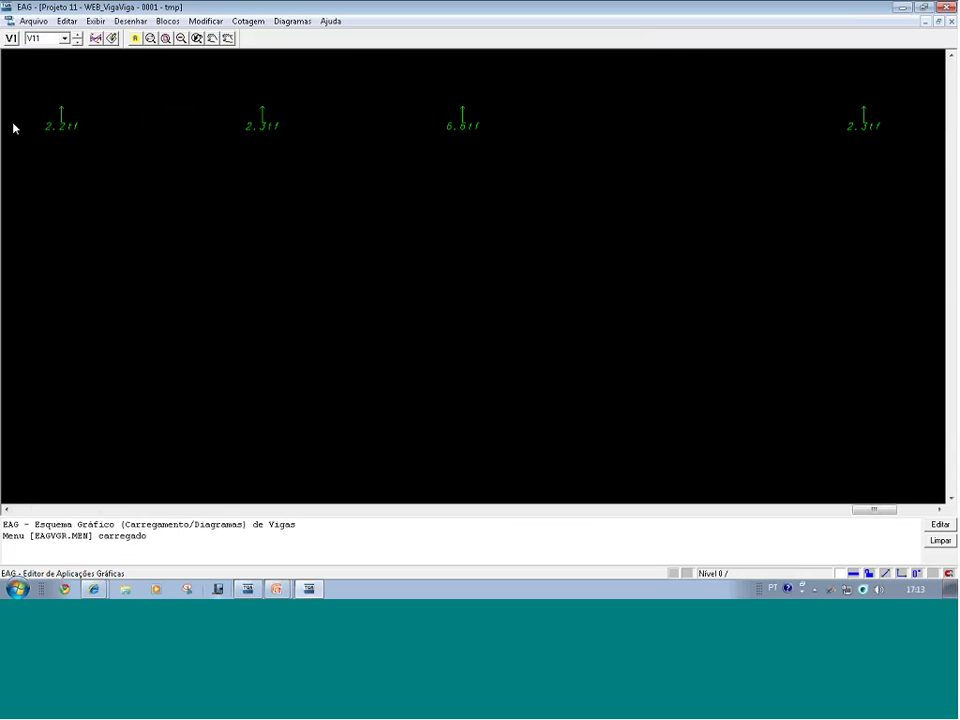
# - Set the V11 diagrams to be displayed separately instead of together
pyautogui.click(94, 38)
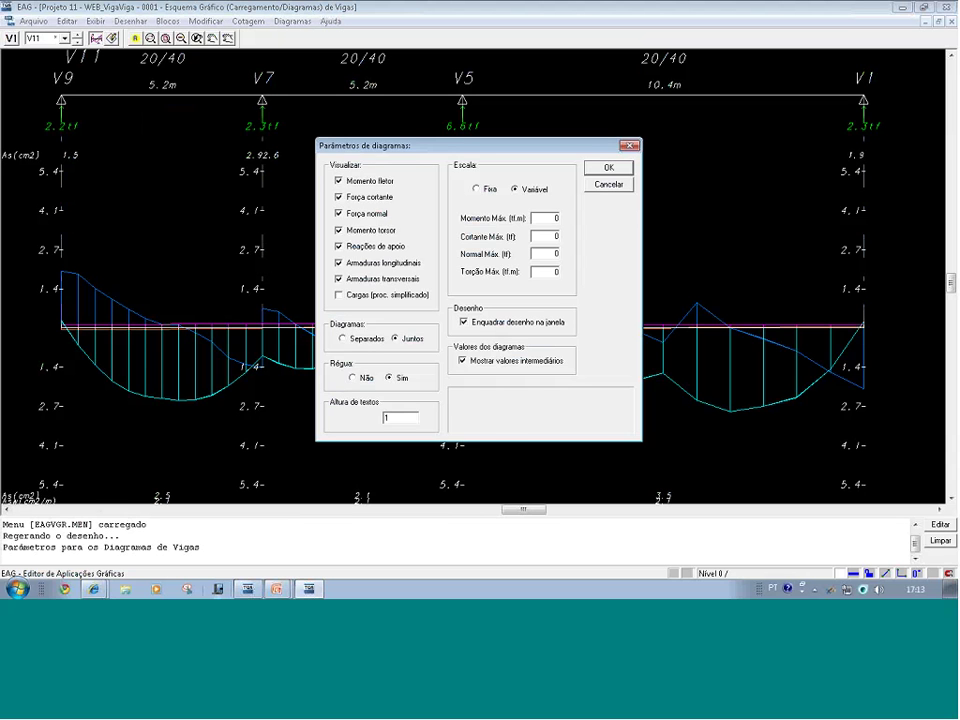
pyautogui.click(343, 338)
pyautogui.click(608, 167)
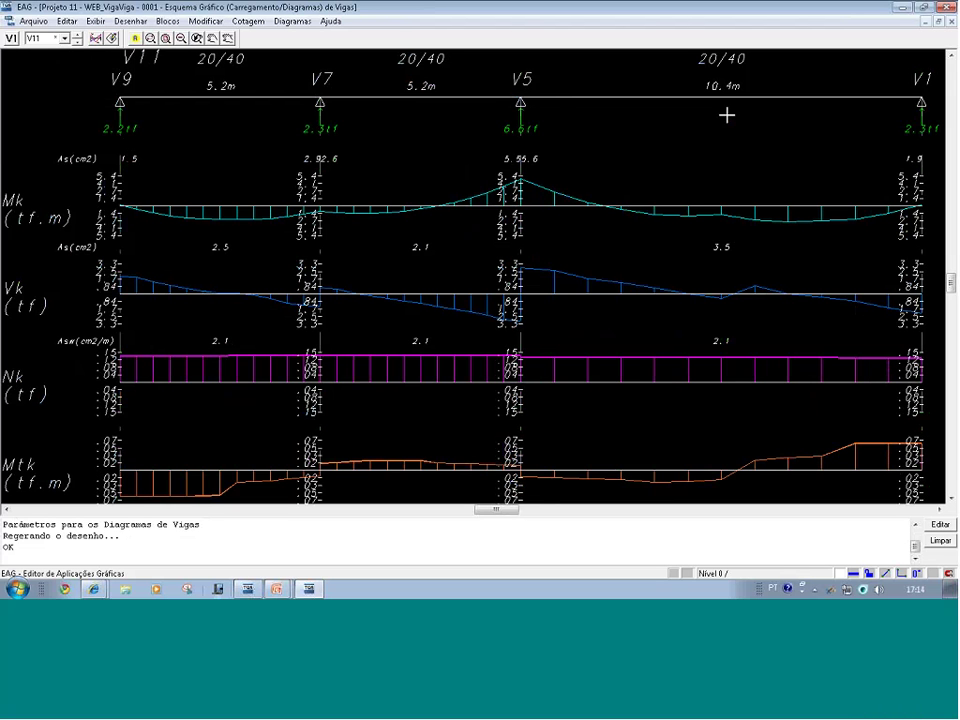
pyautogui.scroll(-1, 727, 115)
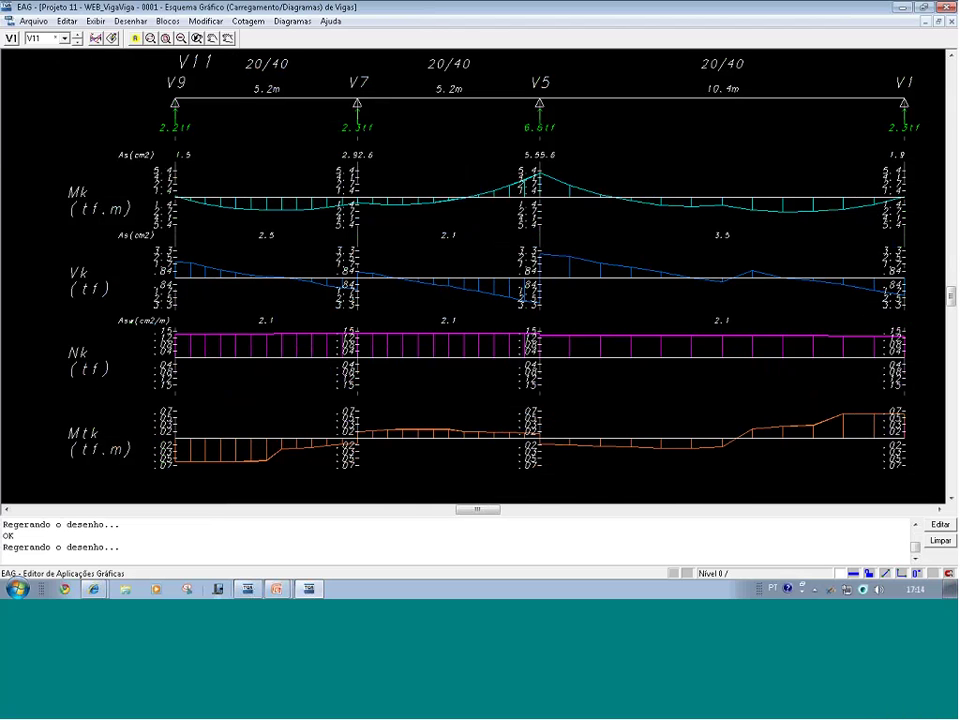
# - Turn on the display of loads obtained by the simplified process in the V11 diagrams
pyautogui.click(96, 38)
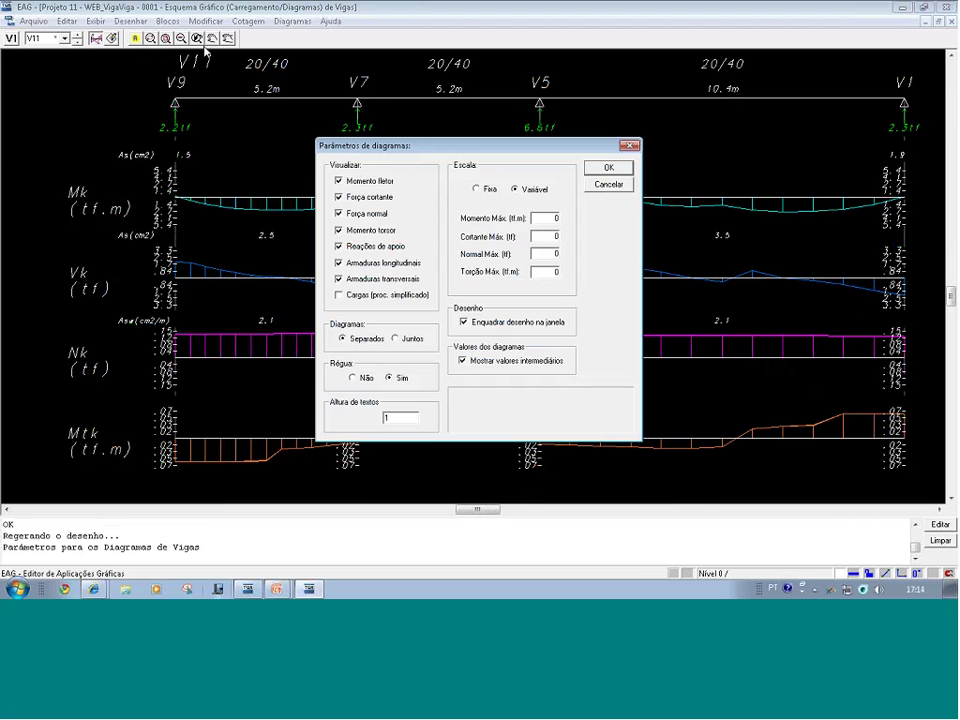
pyautogui.click(339, 298)
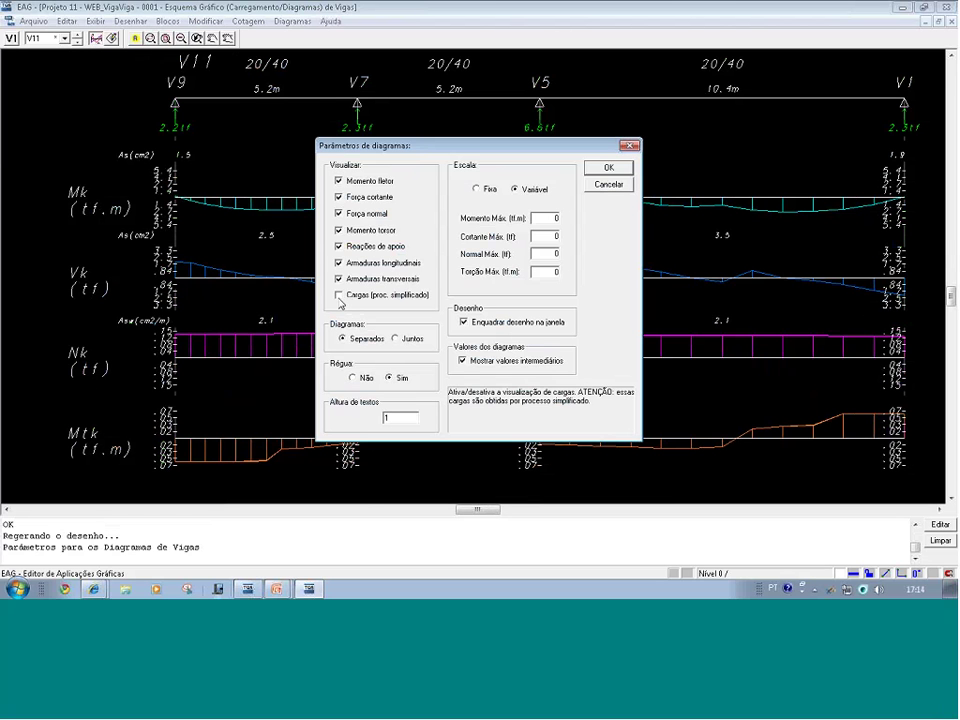
pyautogui.click(609, 167)
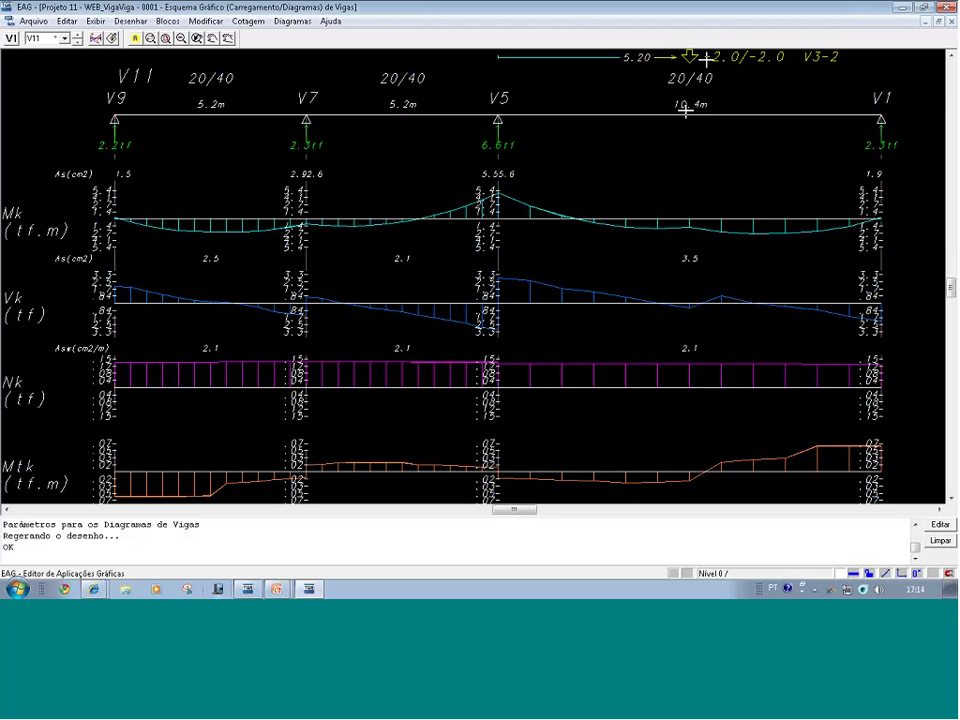
pyautogui.scroll(-1, 694, 129)
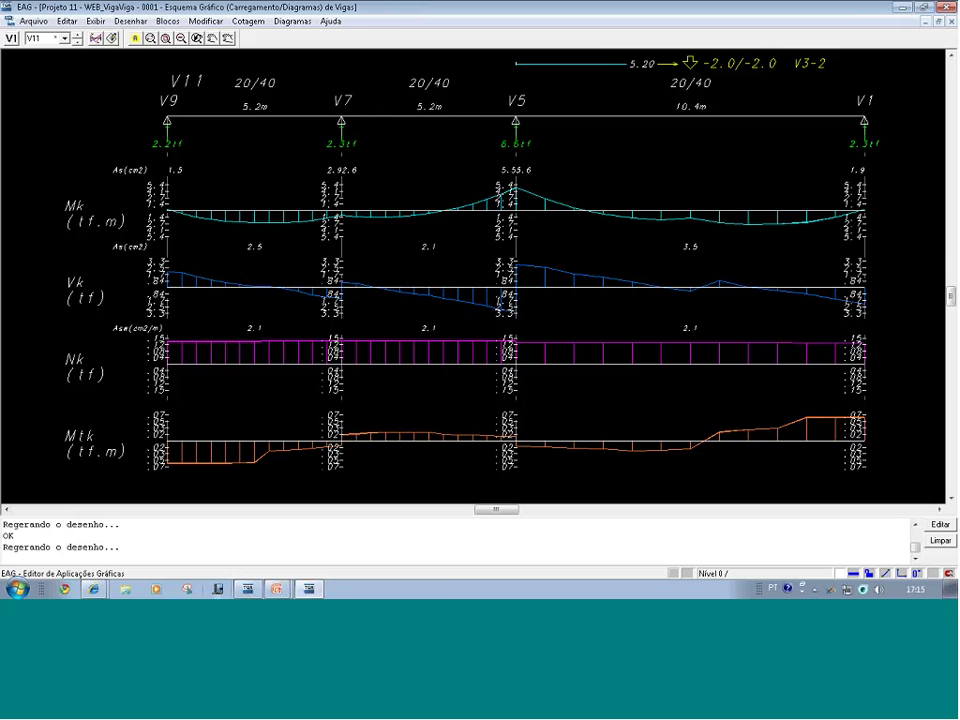
# - Close the beam diagram viewer and switch to the PowerPoint slide show of the WA -MODEST presentation
pyautogui.click(947, 7)
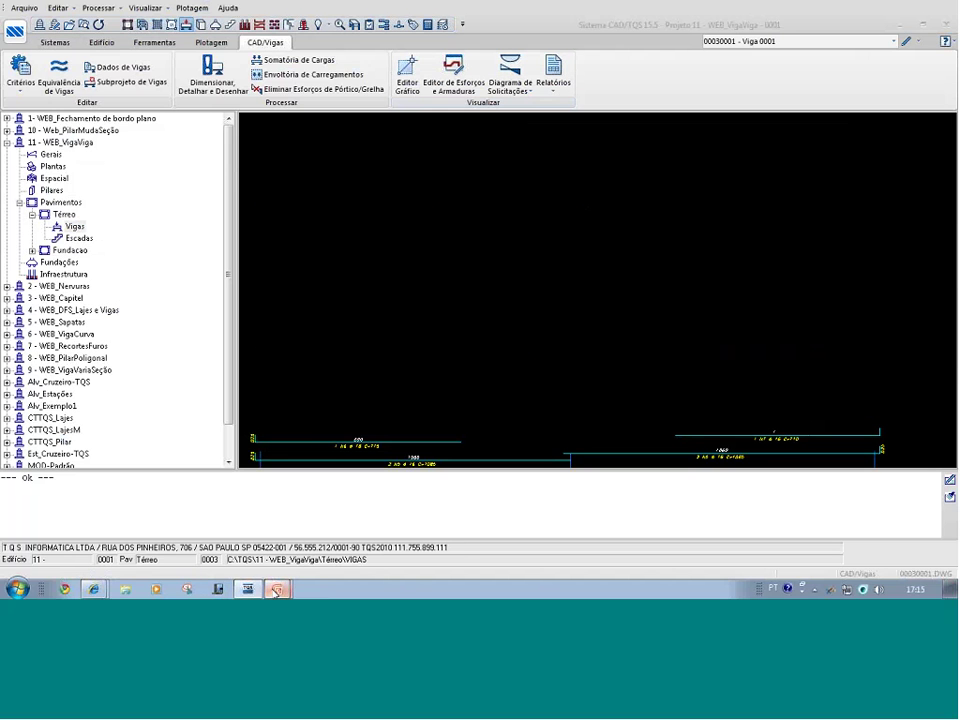
pyautogui.moveTo(277, 590)
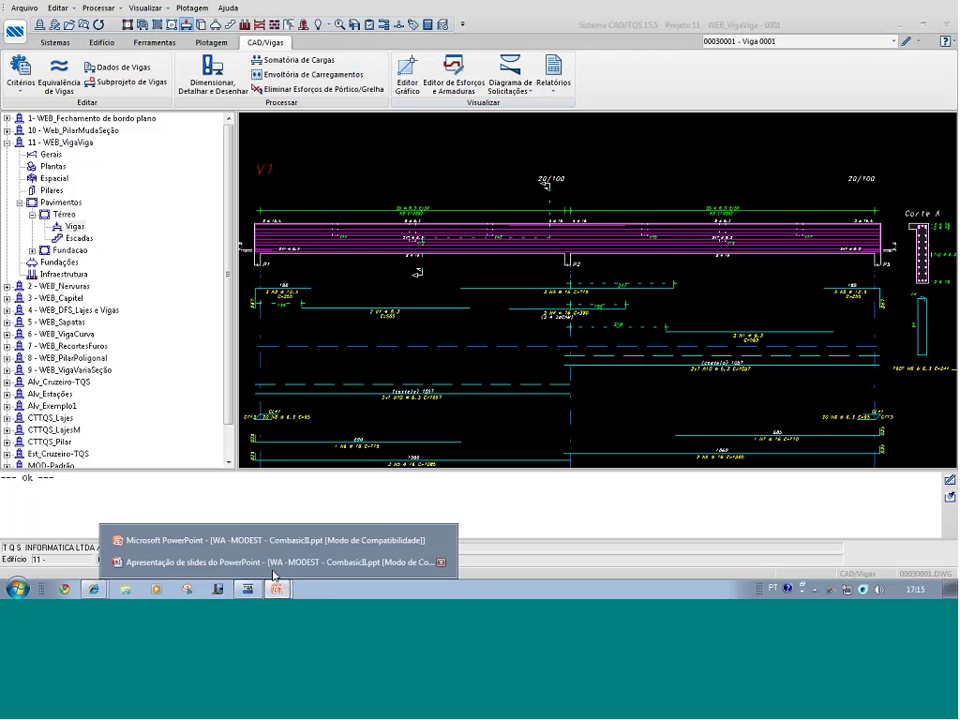
pyautogui.click(275, 563)
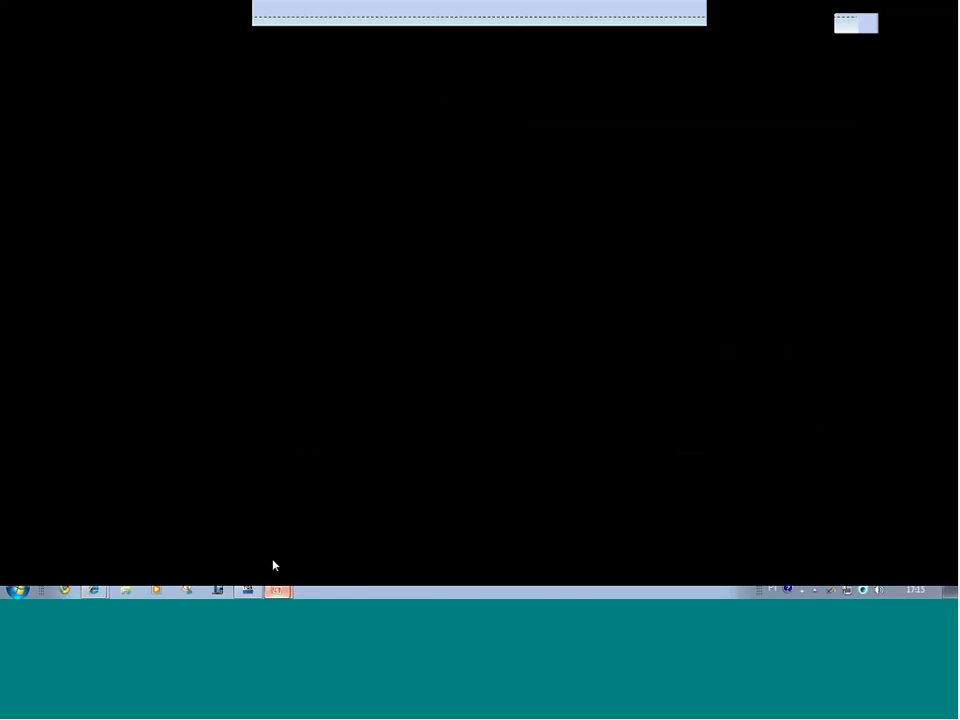